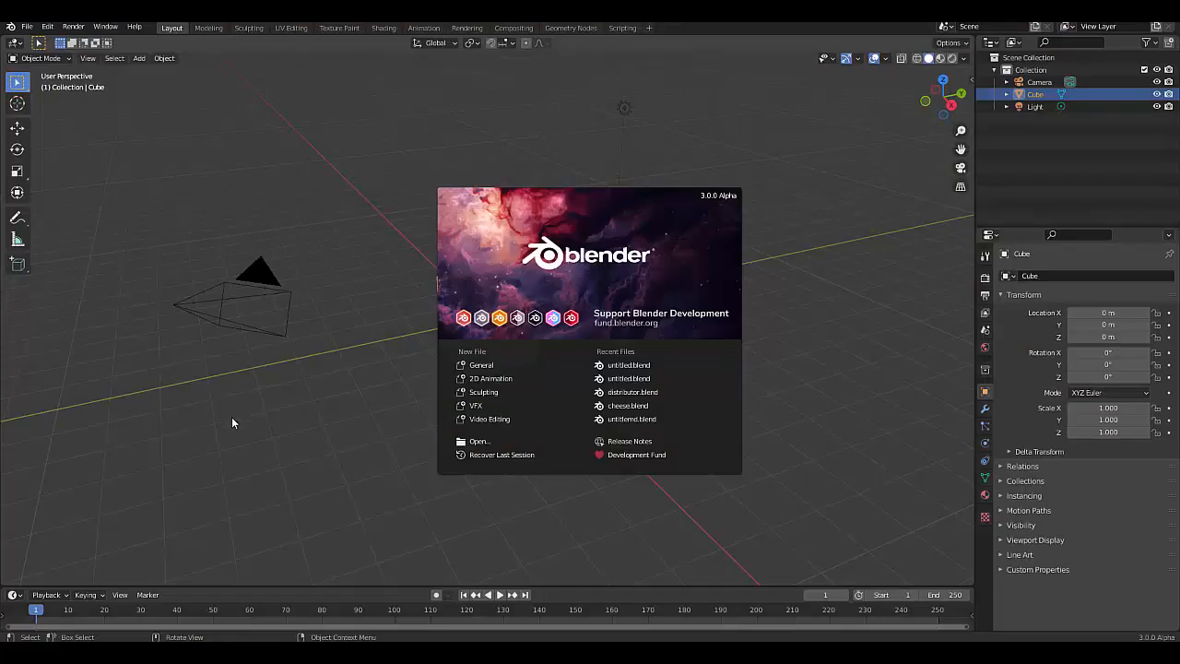
Dismiss the splash screen and turn on the Screencast Keys display.
{"action": "left_click", "coordinate": [232, 423]}
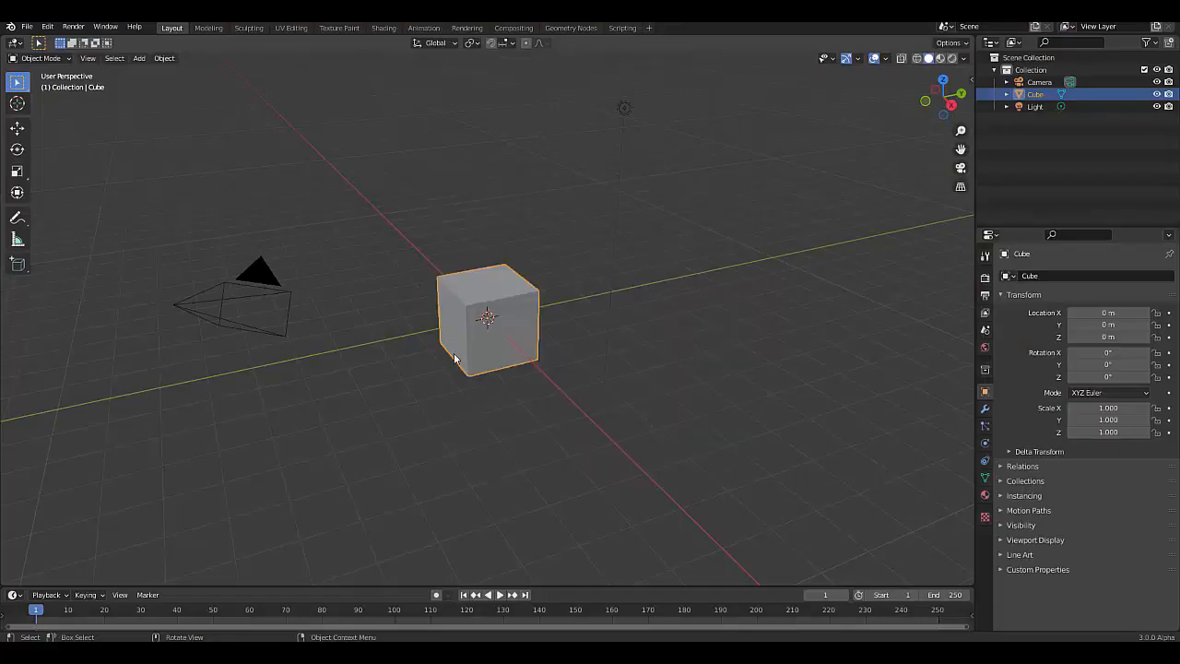
{"action": "key", "text": "n"}
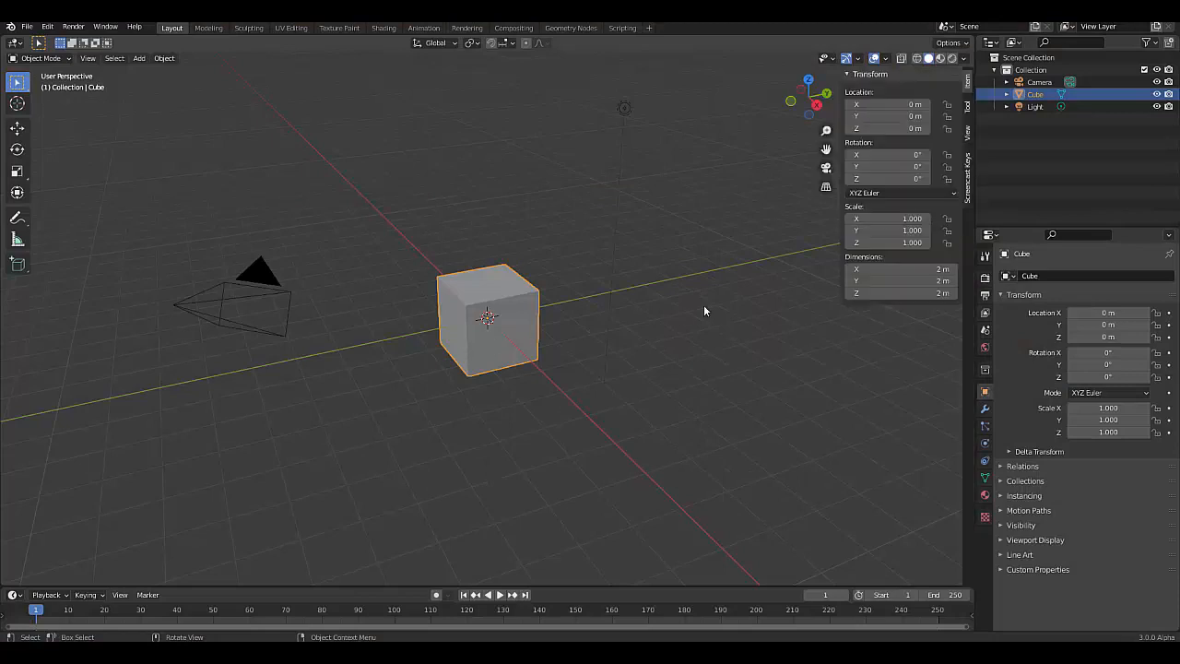
{"action": "left_click", "coordinate": [967, 174]}
{"action": "key", "text": "n"}
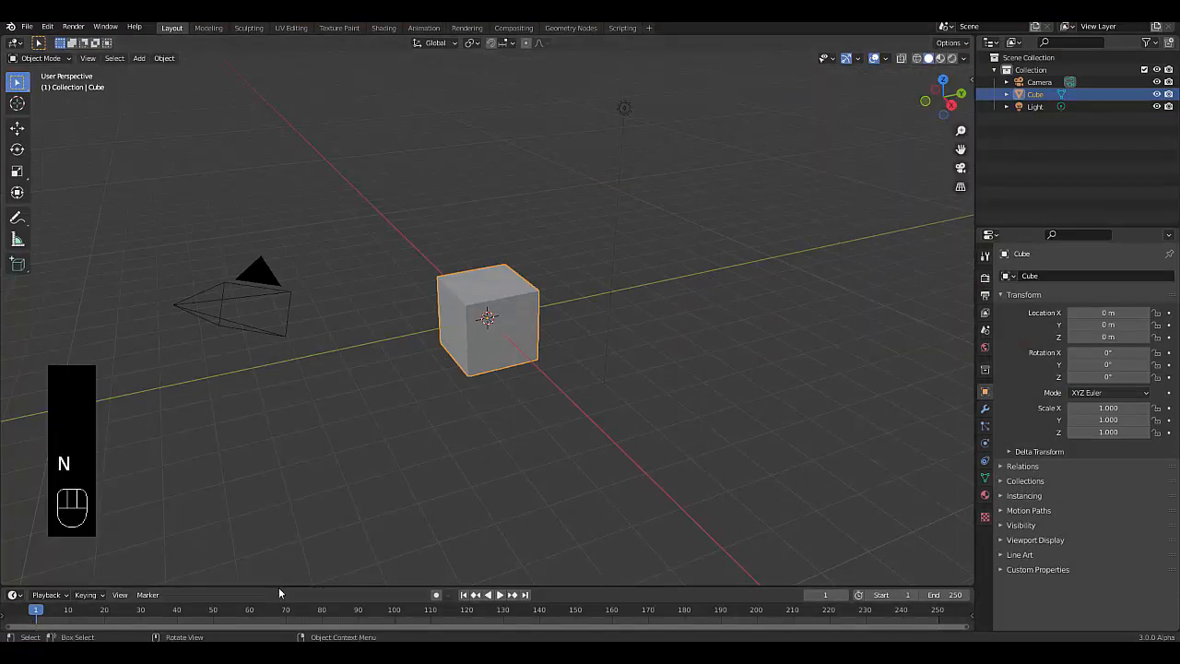
Merge all vertices of the default cube at their center in Edit Mode, and return to Object Mode.
{"action": "left_click", "coordinate": [397, 380]}
{"action": "scroll", "coordinate": [398, 379], "scroll_direction": "down", "scroll_amount": 2}
{"action": "scroll", "coordinate": [422, 366], "scroll_direction": "up", "scroll_amount": 3}
{"action": "left_click", "coordinate": [466, 310]}
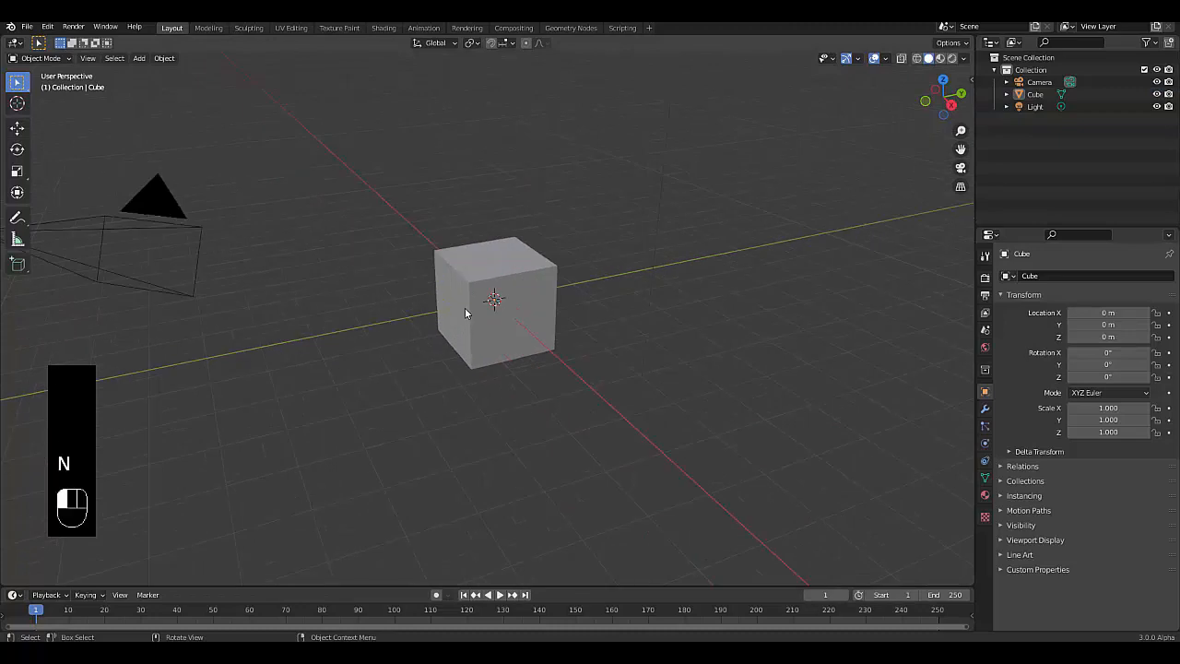
{"action": "key", "text": "Tab"}
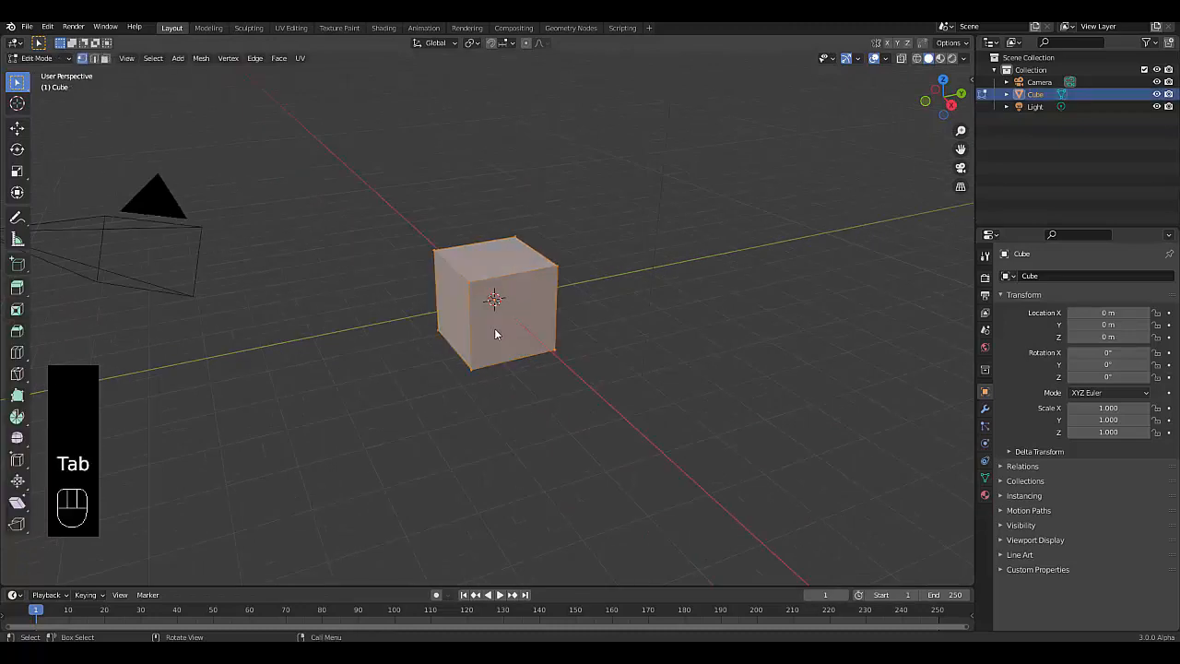
{"action": "right_click", "coordinate": [373, 362]}
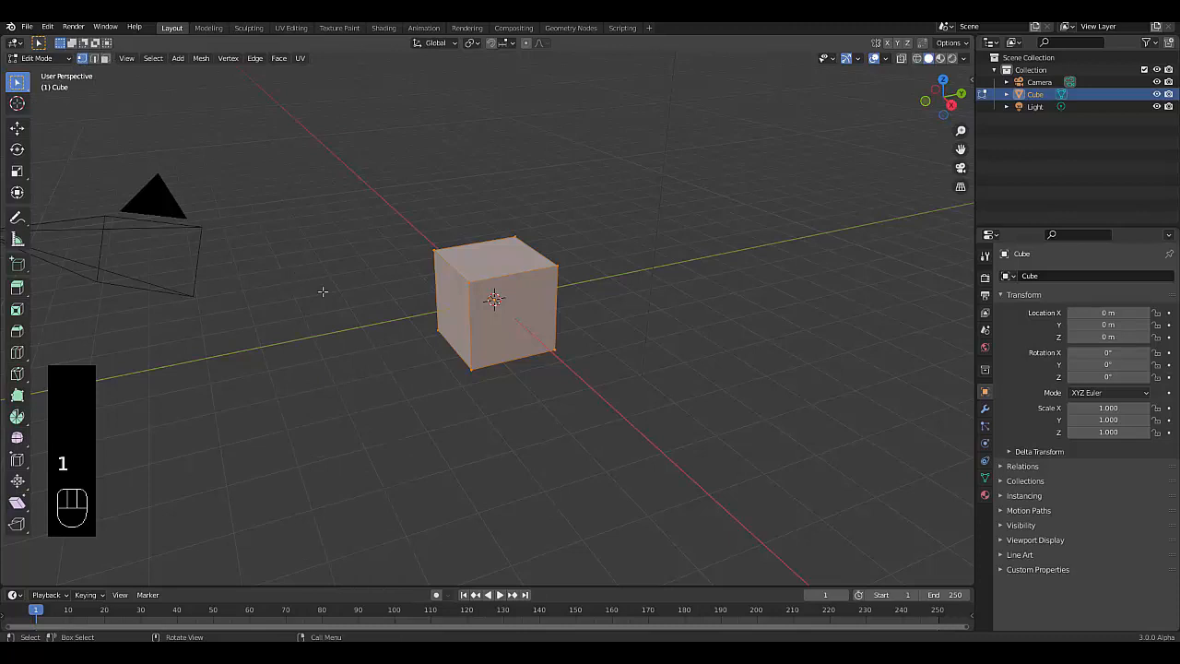
{"action": "right_click", "coordinate": [367, 351]}
{"action": "left_click", "coordinate": [362, 562]}
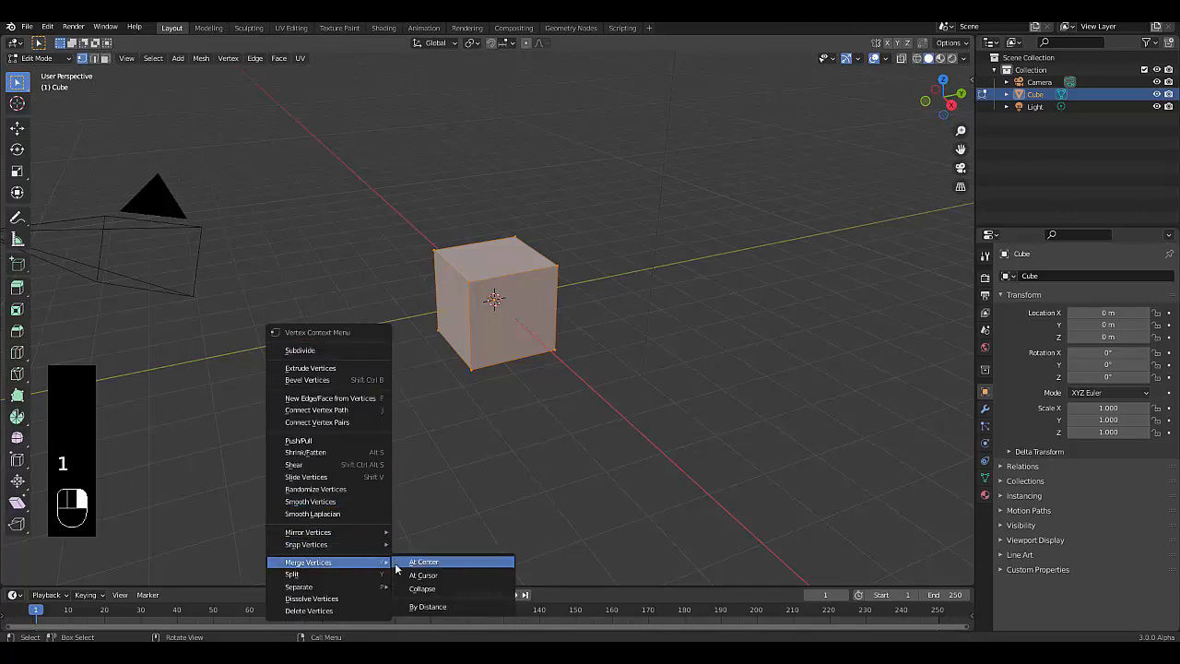
{"action": "left_click", "coordinate": [406, 564]}
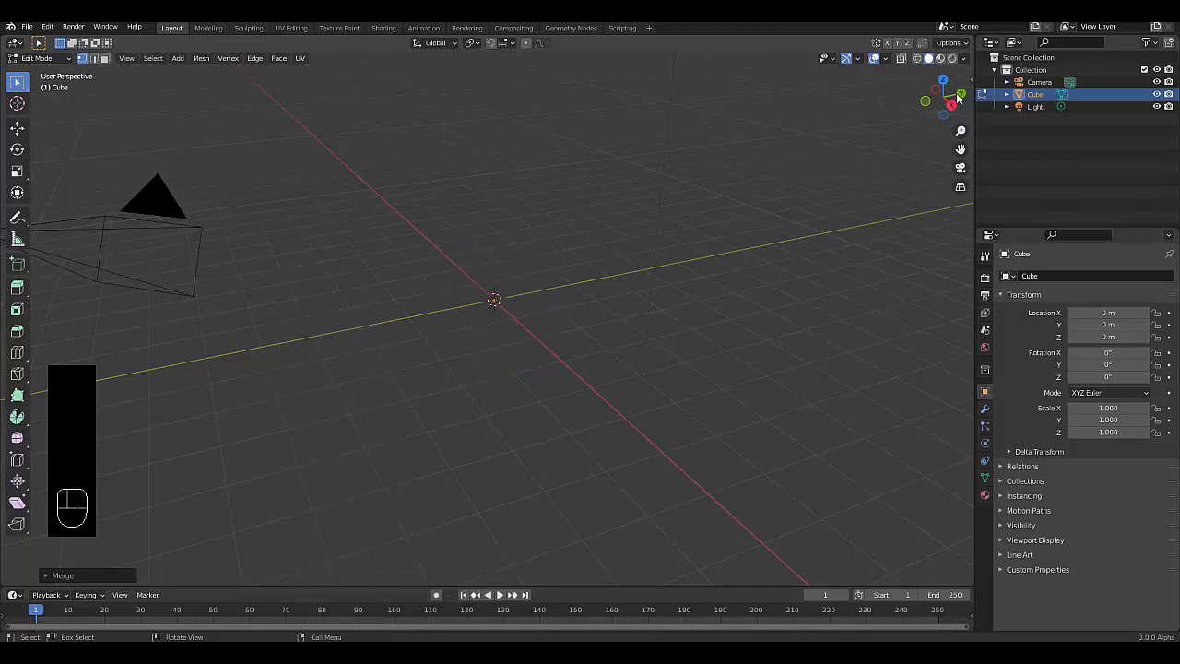
{"action": "key", "text": "Tab"}
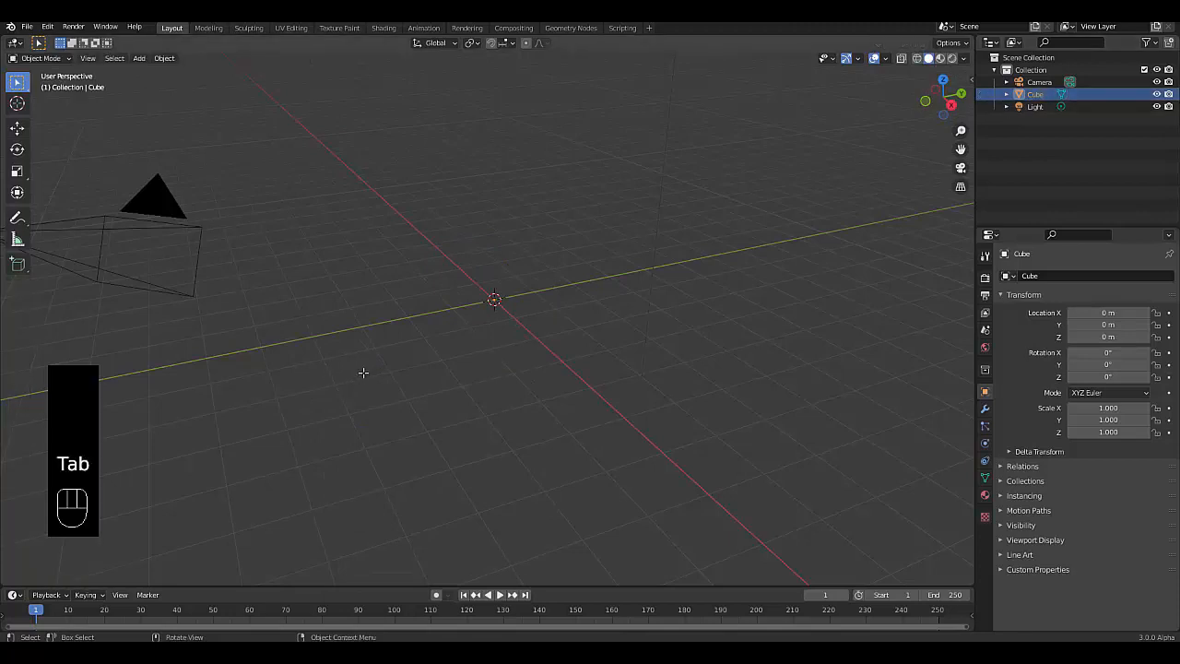
Rename the Cube object as Geonode.
{"action": "double_click", "coordinate": [1035, 94]}
{"action": "type", "text": "C"}
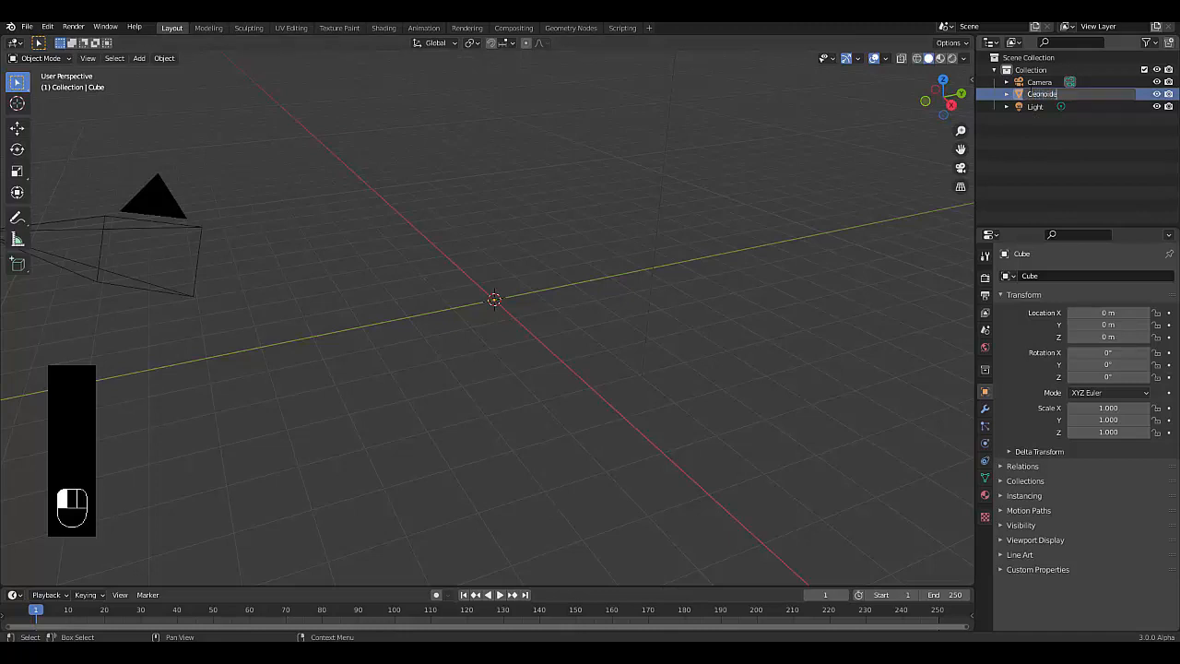
{"action": "type", "text": "eonode"}
{"action": "key", "text": "BackSpace"}
{"action": "key", "text": "BackSpace"}
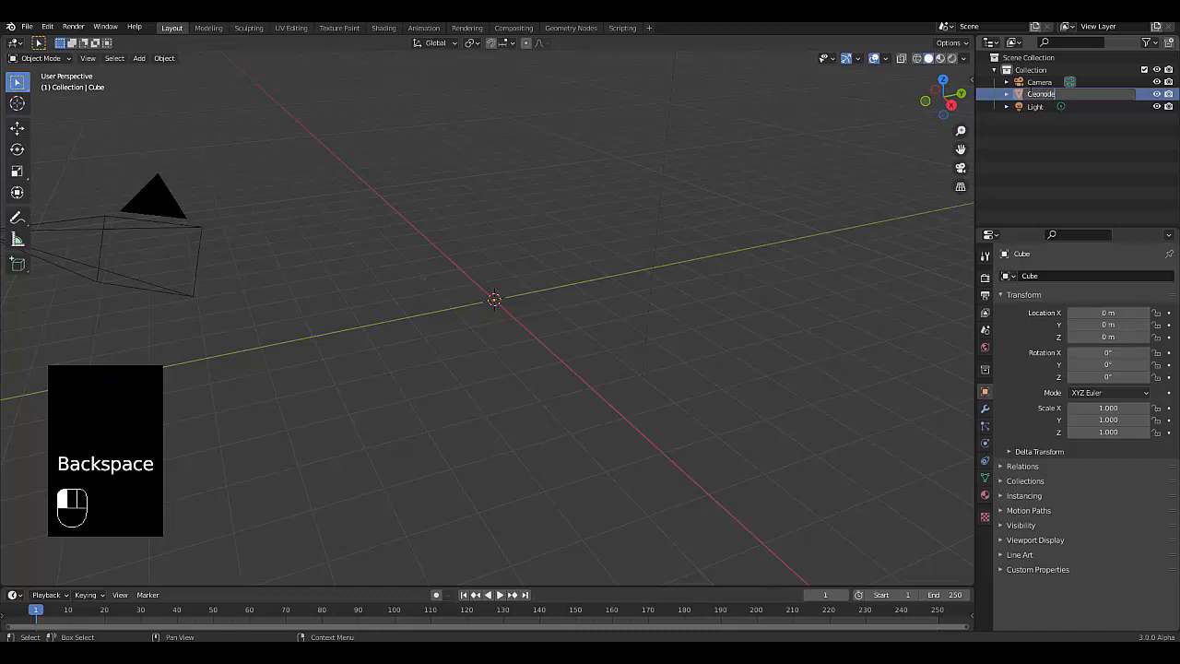
{"action": "key", "text": "Return"}
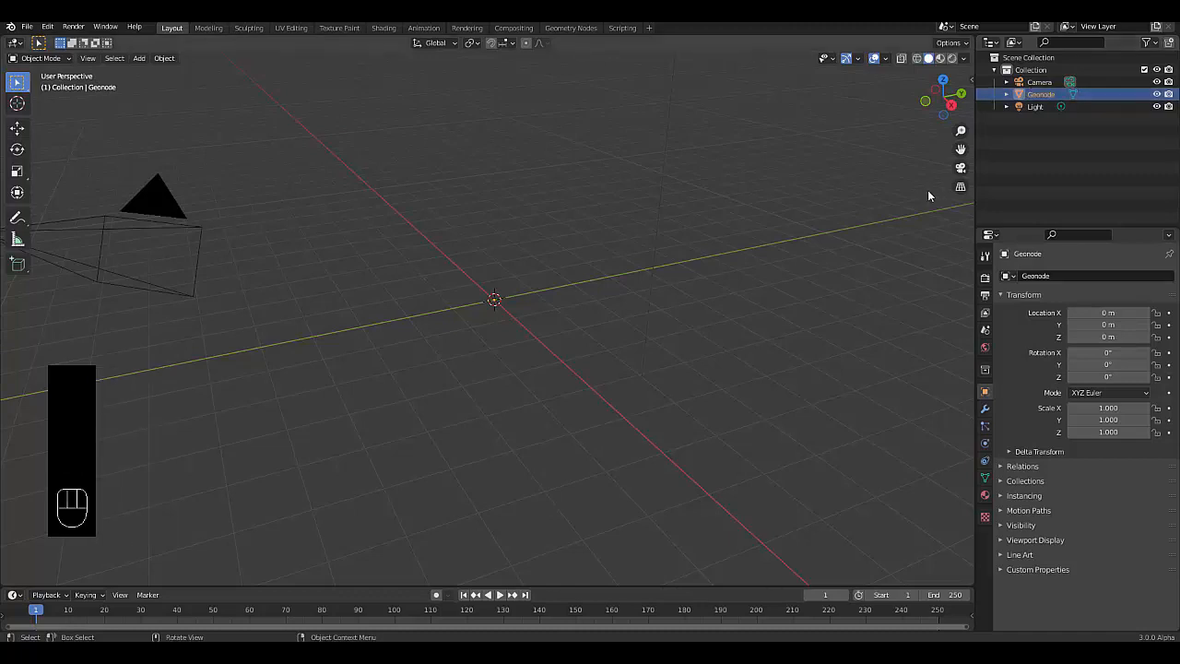
Add a monkey mesh at the world origin and shade it smooth.
{"action": "key", "text": "shift+a"}
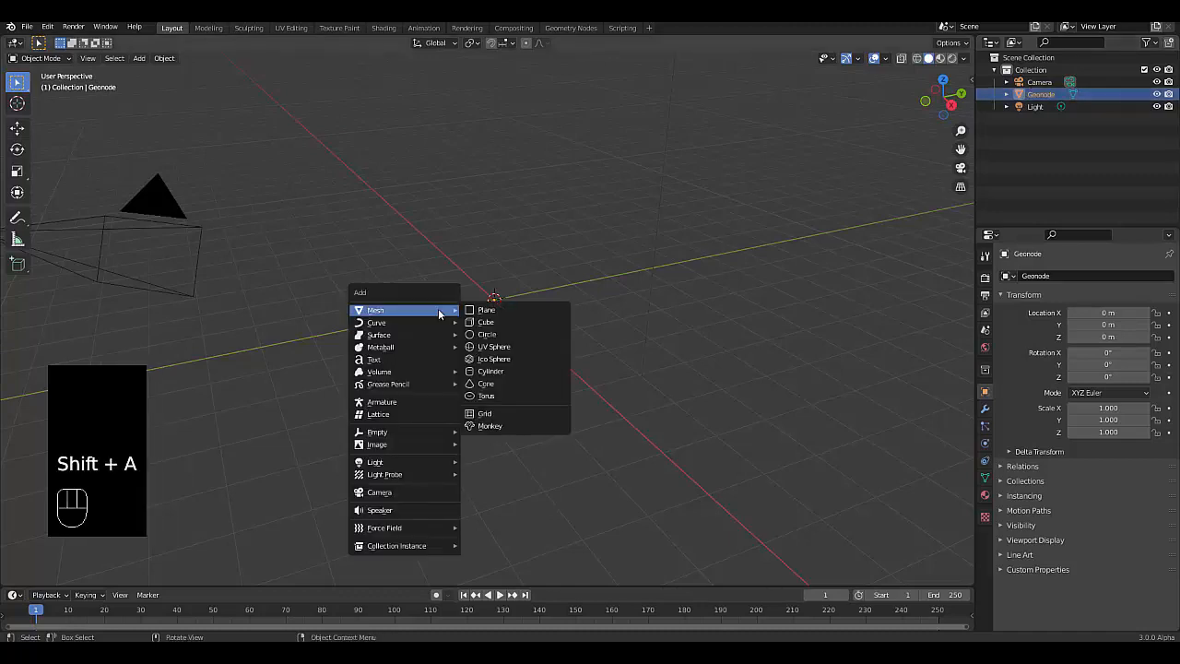
{"action": "left_click", "coordinate": [490, 426]}
{"action": "right_click", "coordinate": [492, 293]}
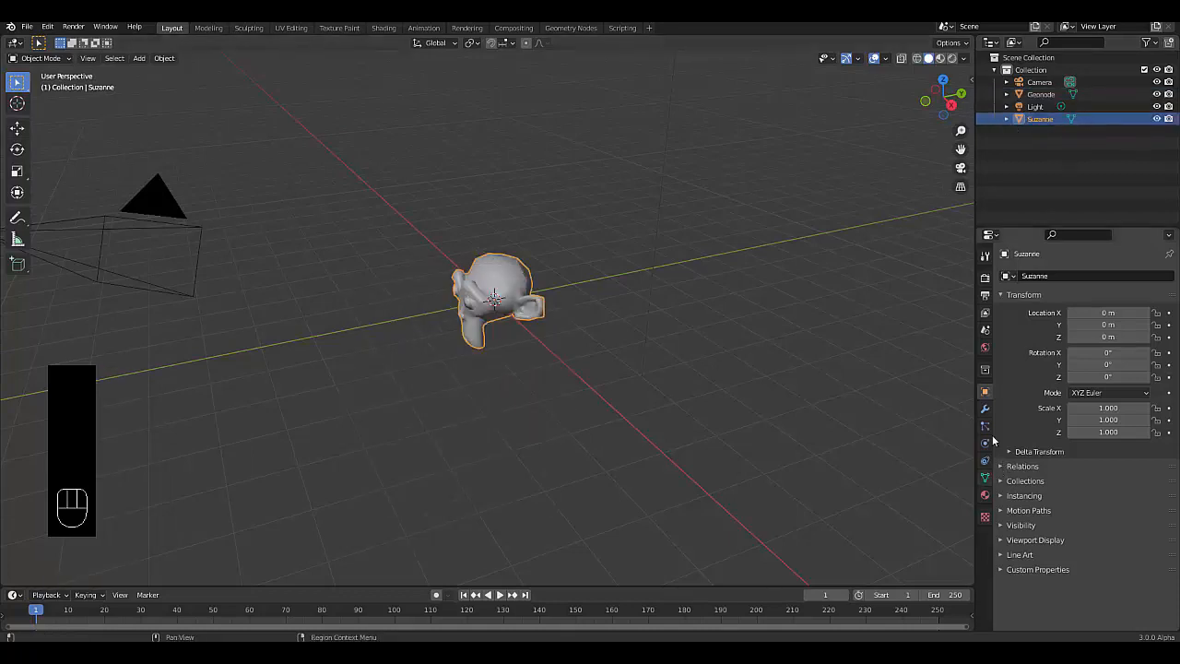
Add a Subdivision Surface modifier to the monkey with its viewport level set to 2.
{"action": "left_click", "coordinate": [985, 408]}
{"action": "left_click", "coordinate": [1023, 277]}
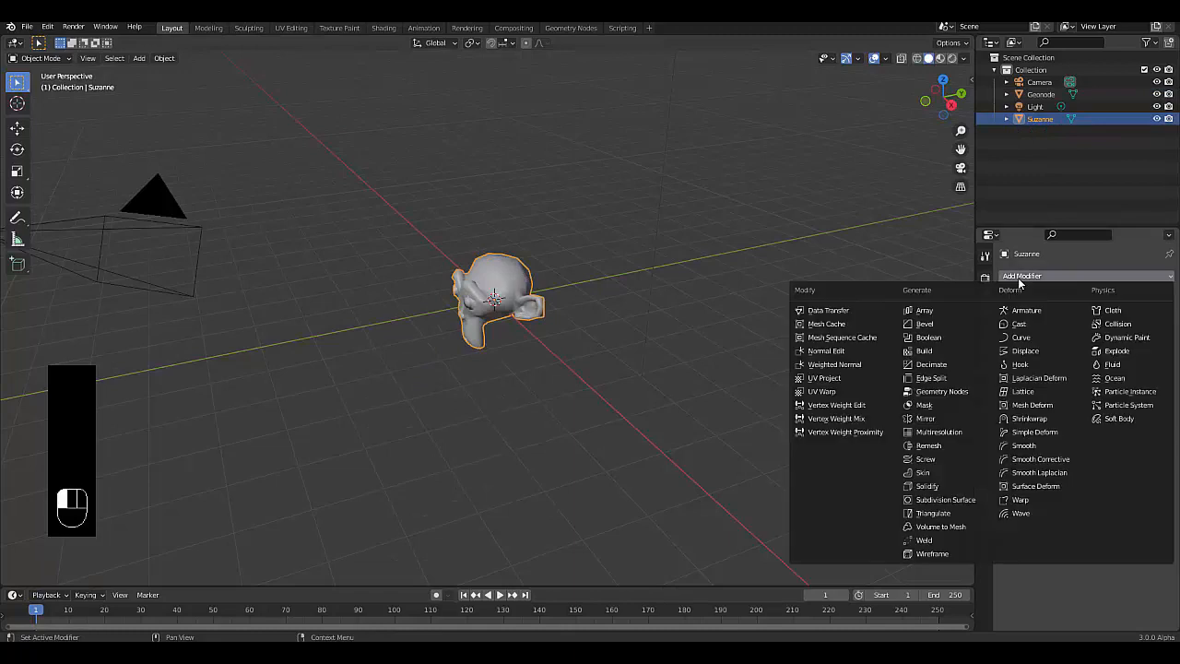
{"action": "left_click", "coordinate": [935, 485]}
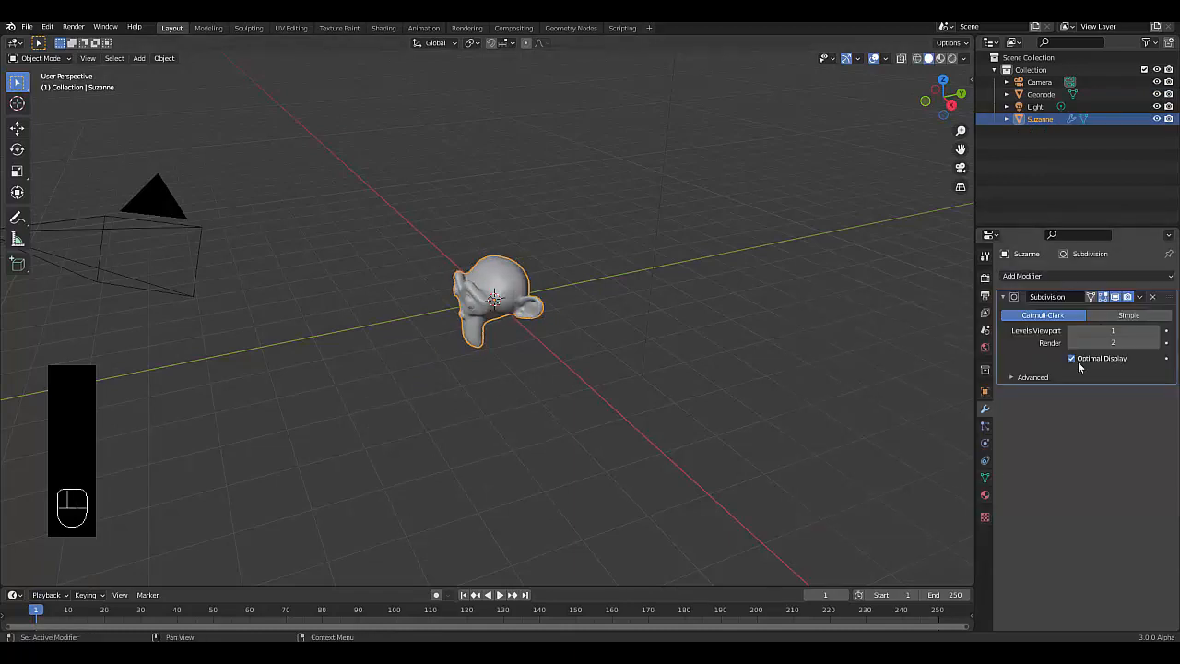
{"action": "left_click", "coordinate": [1154, 330]}
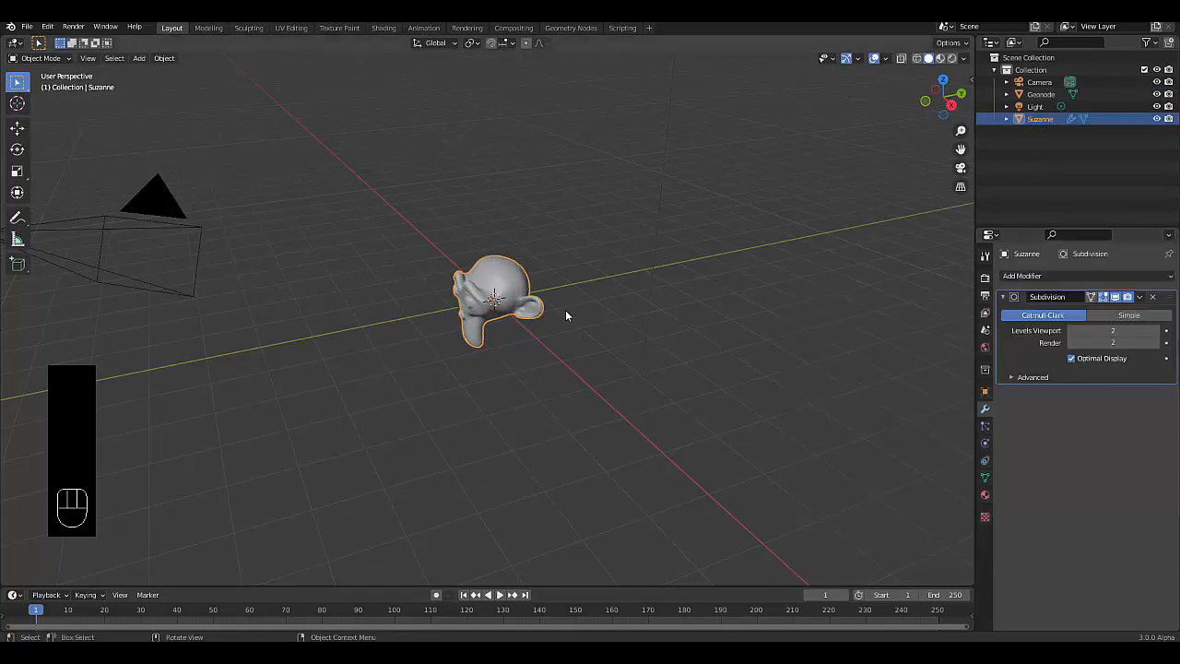
Add a smooth-shaded UV sphere and move it in the negative X direction, well clear of the monkey, in front view.
{"action": "key", "text": "KP_Decimal"}
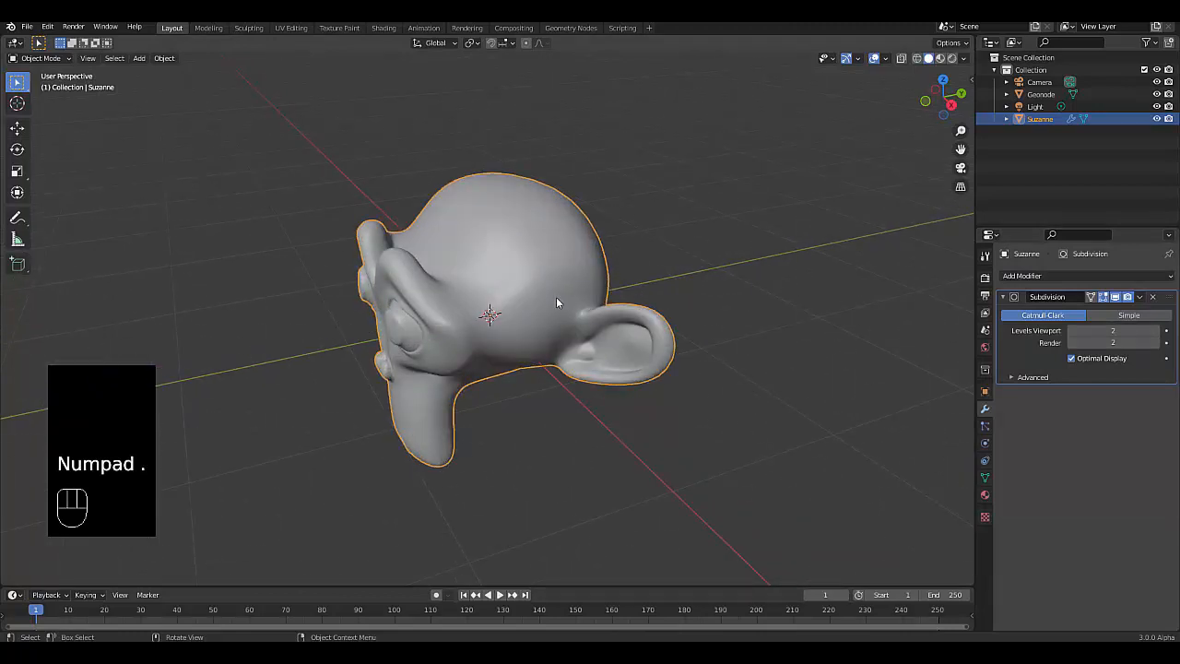
{"action": "right_click", "coordinate": [449, 280]}
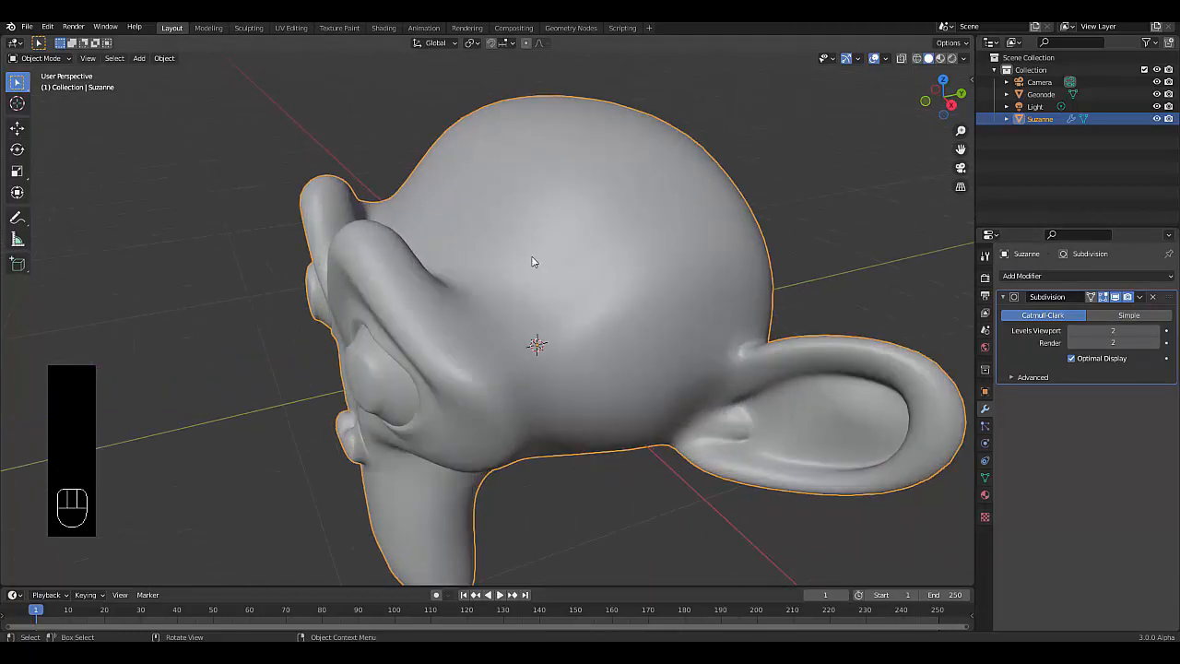
{"action": "middle_click_drag", "start_coordinate": [535, 261], "coordinate": [632, 231]}
{"action": "key", "text": "KP_1"}
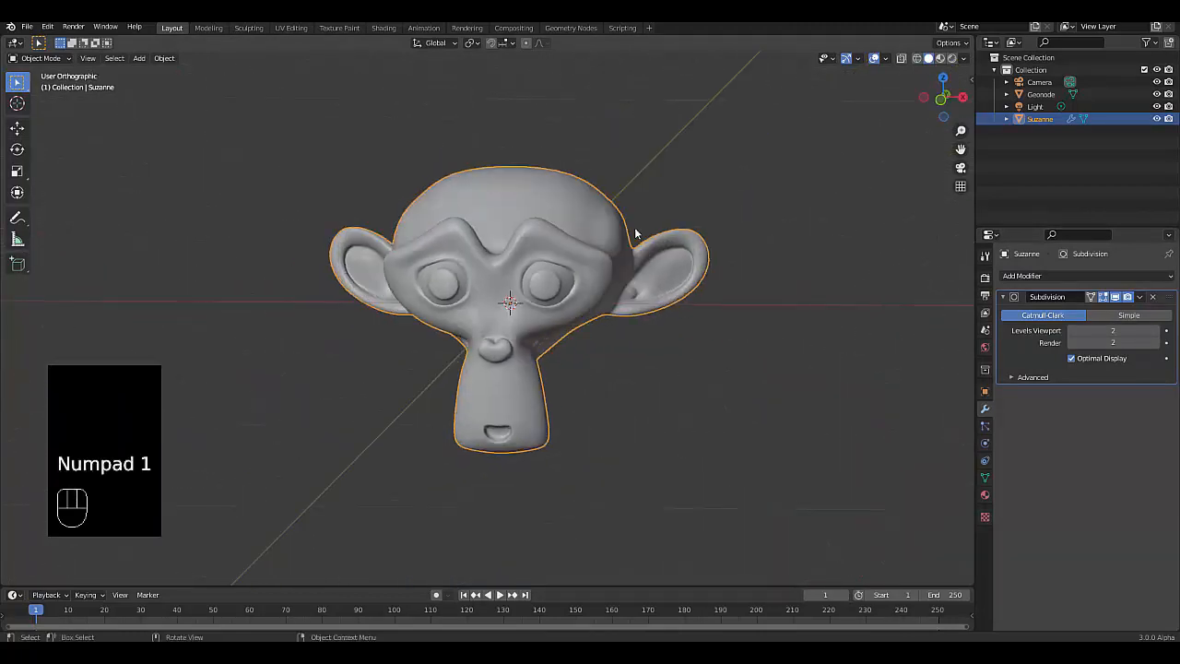
{"action": "scroll", "coordinate": [635, 234], "scroll_direction": "down", "scroll_amount": 3}
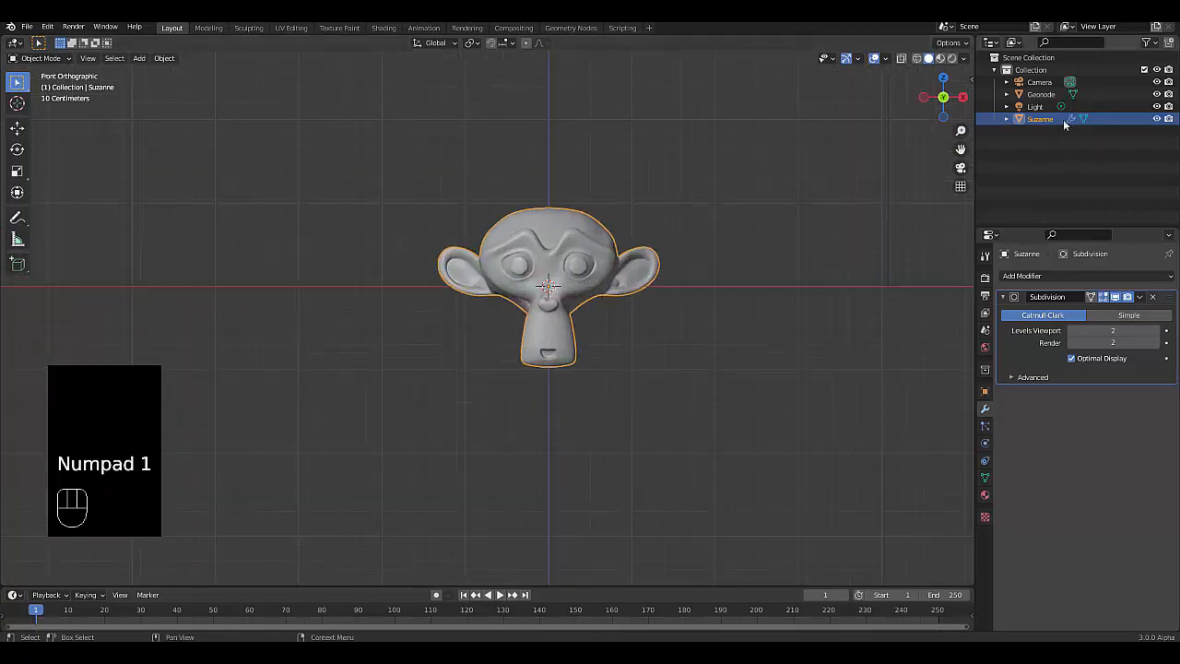
{"action": "scroll", "coordinate": [582, 352], "scroll_direction": "down", "scroll_amount": 2}
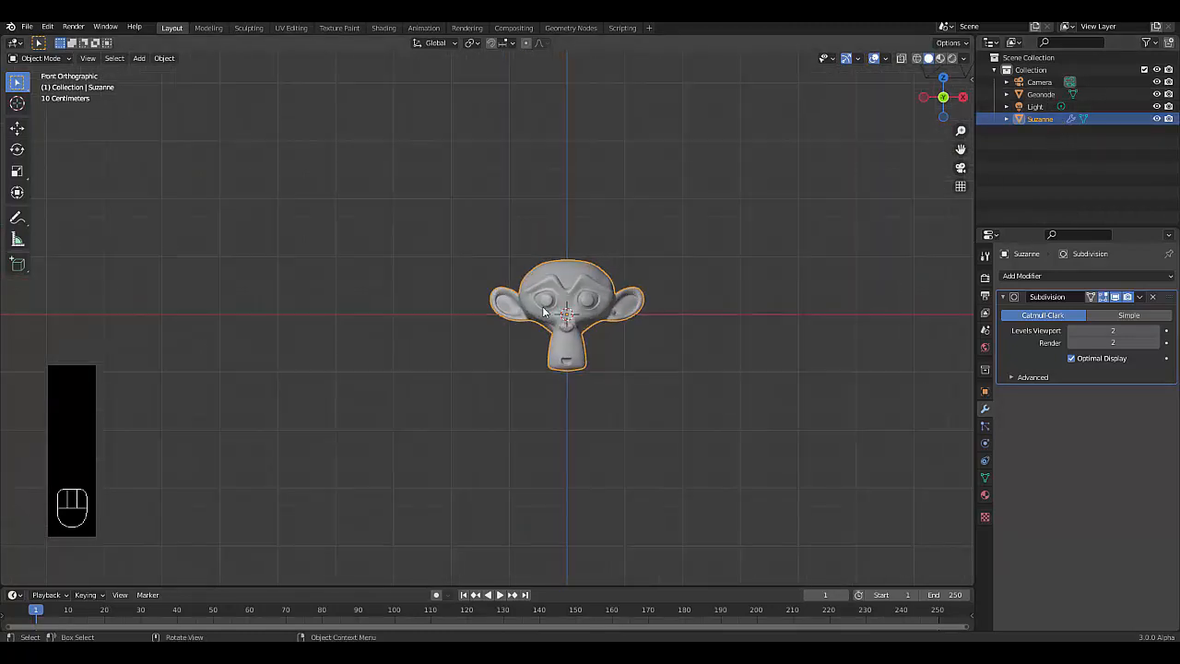
{"action": "key", "text": "shift+a"}
{"action": "mouse_move", "coordinate": [581, 359]}
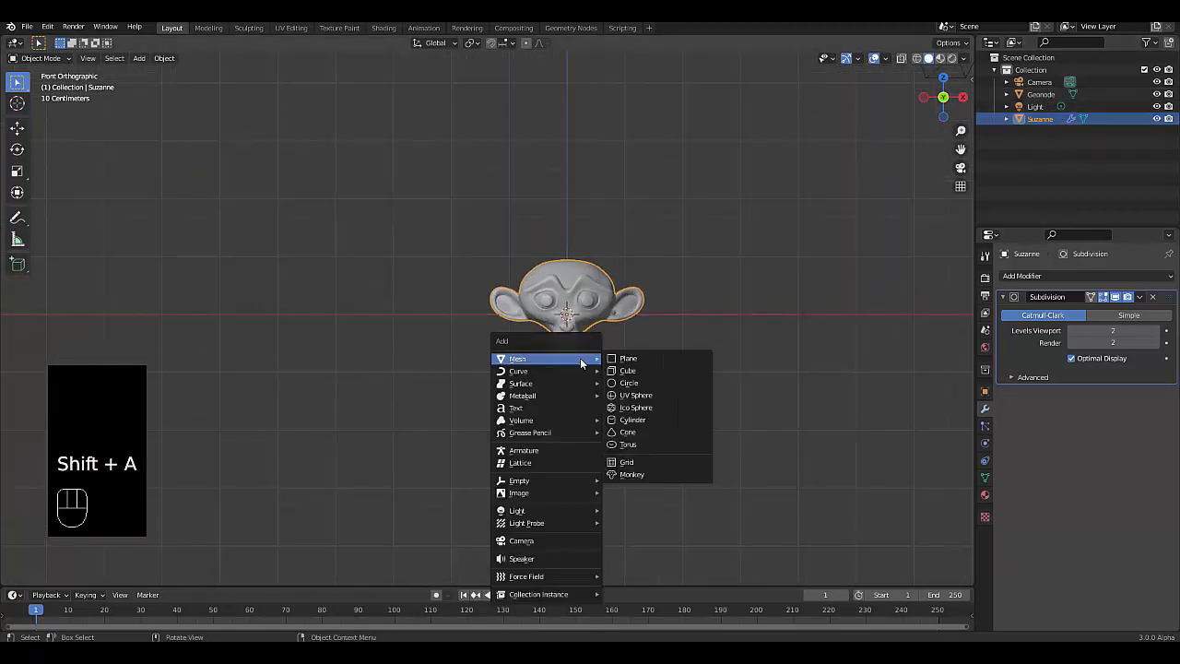
{"action": "left_click", "coordinate": [635, 397]}
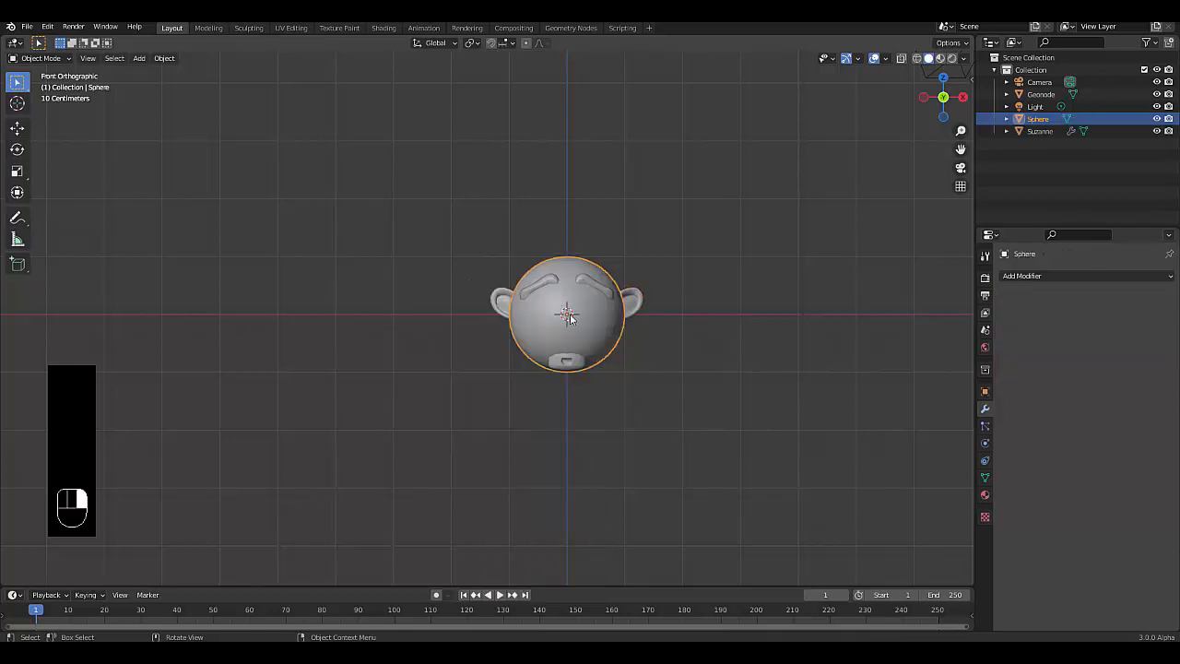
{"action": "key", "text": "g"}
{"action": "key", "text": "x"}
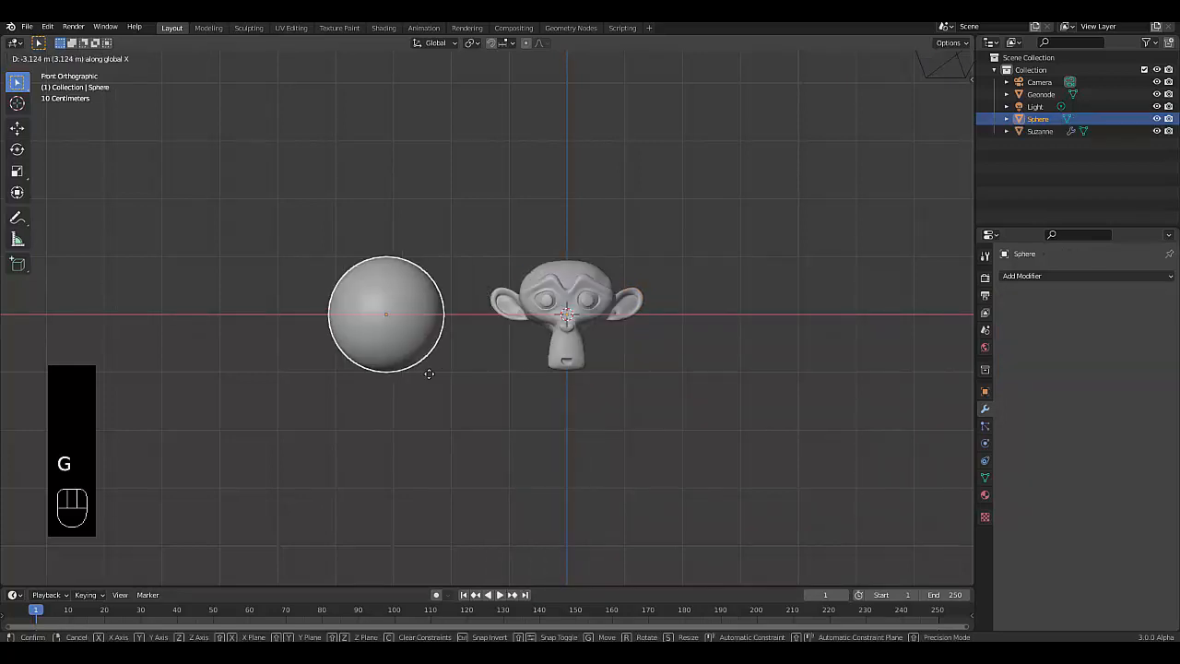
{"action": "left_click", "coordinate": [325, 374]}
Scale the sphere down to a small ball and apply its scale.
{"action": "key", "text": "s"}
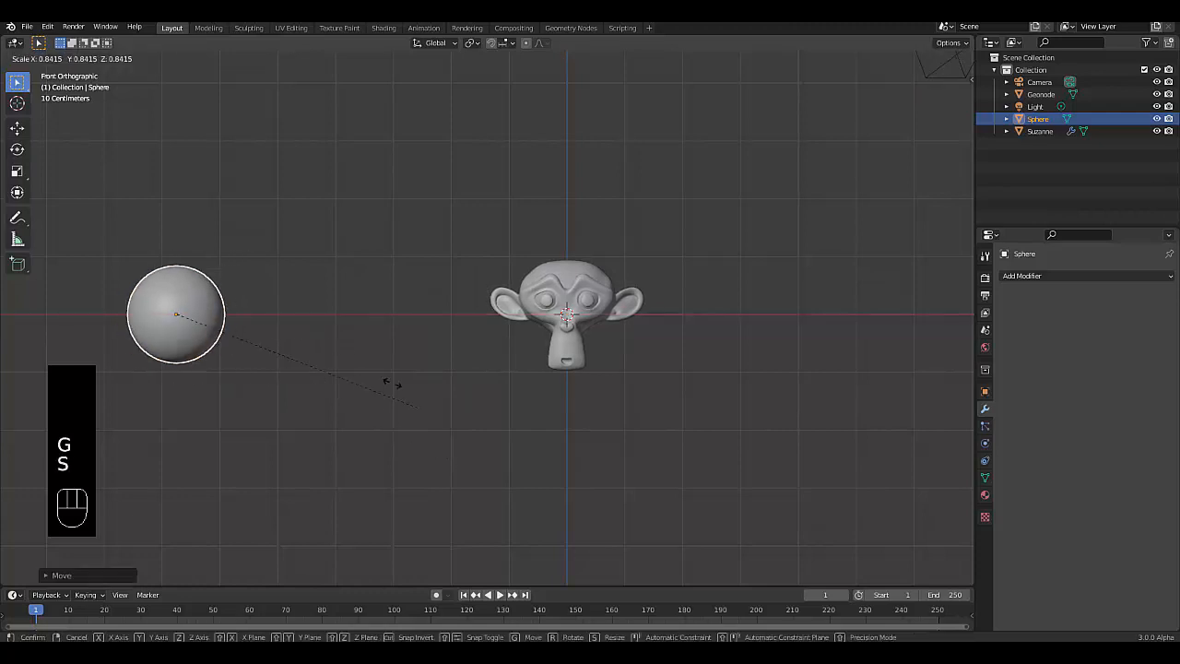
{"action": "left_click", "coordinate": [222, 320]}
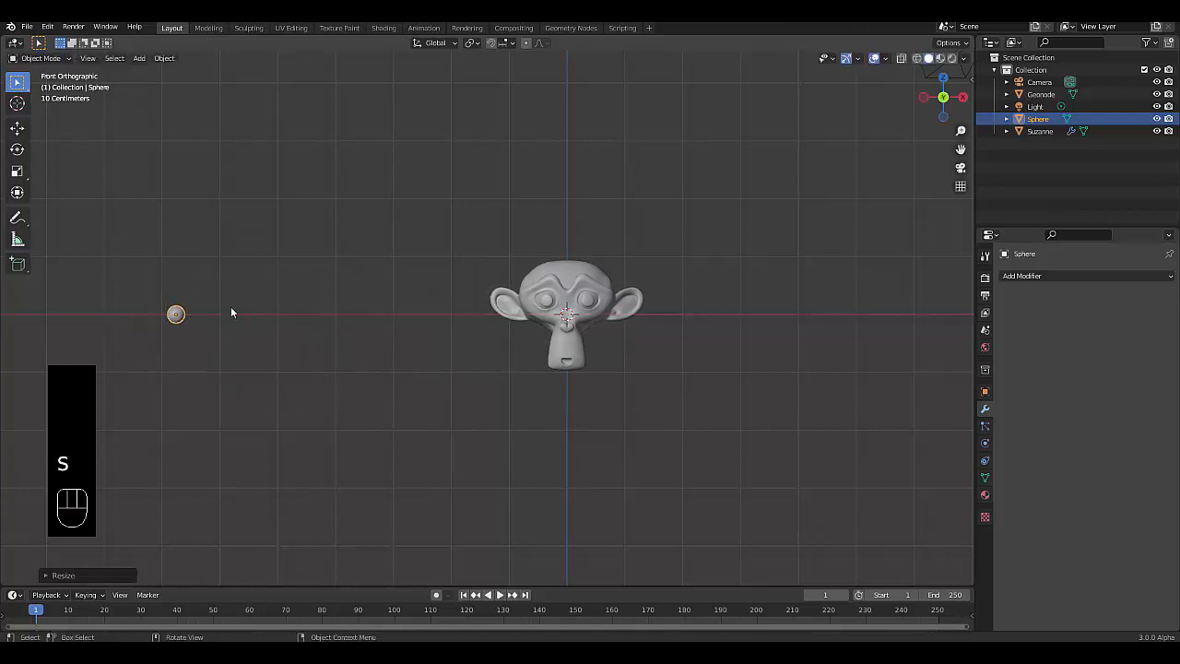
{"action": "key", "text": "ctrl+a"}
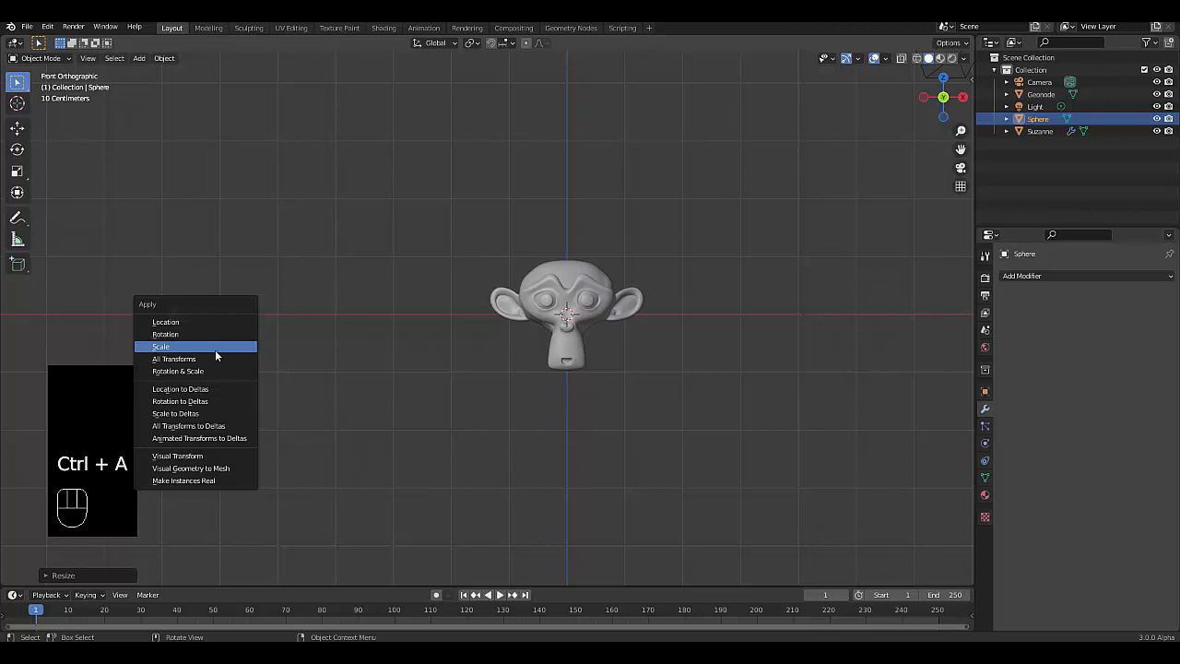
{"action": "left_click", "coordinate": [214, 347]}
Create a new collection beside the existing one and name it empty.
{"action": "scroll", "coordinate": [578, 229], "scroll_direction": "up", "scroll_amount": 1}
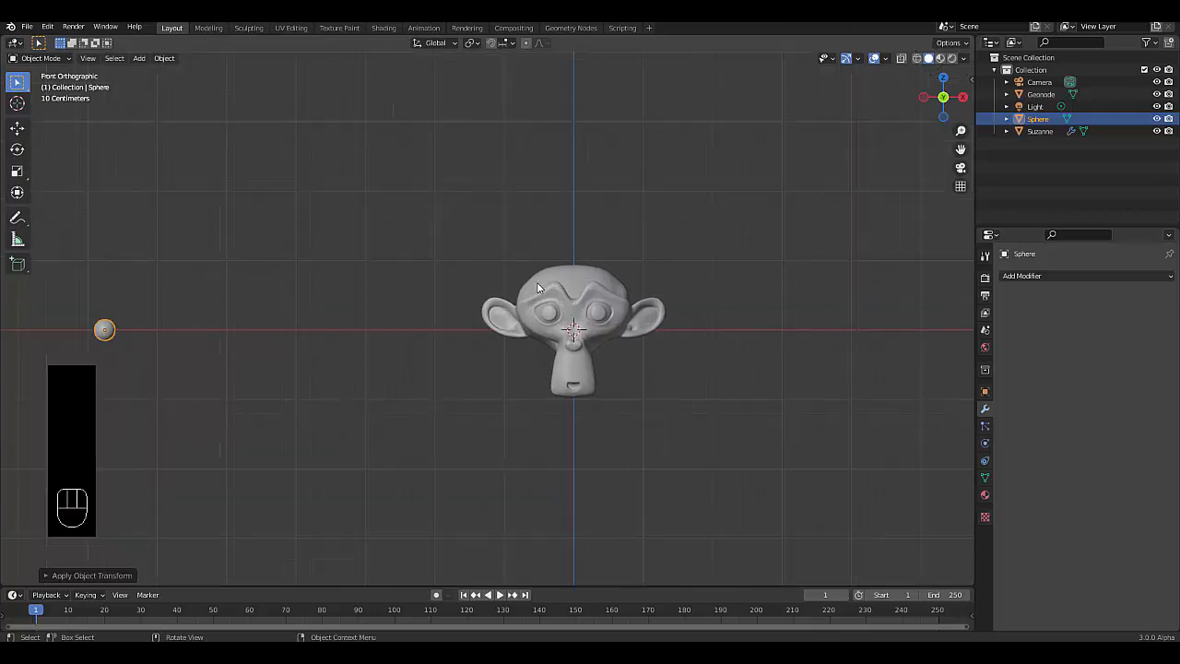
{"action": "key", "text": "shift+a"}
{"action": "mouse_move", "coordinate": [538, 287]}
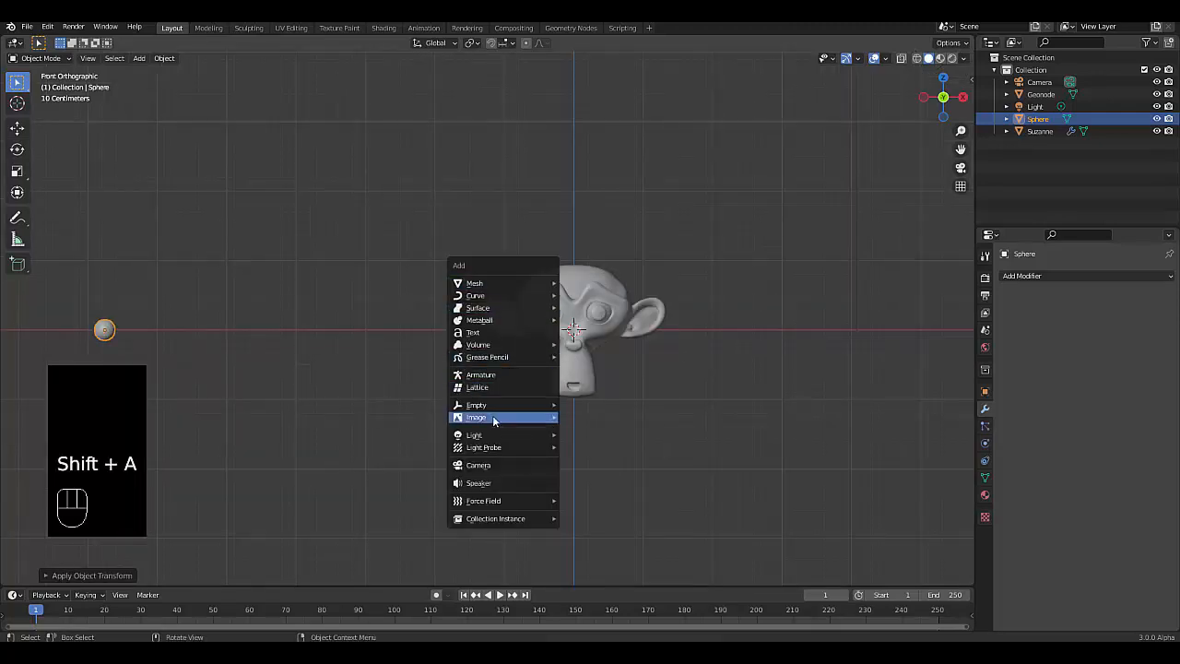
{"action": "right_click", "coordinate": [1053, 161]}
{"action": "left_click", "coordinate": [1054, 161]}
{"action": "double_click", "coordinate": [1033, 145]}
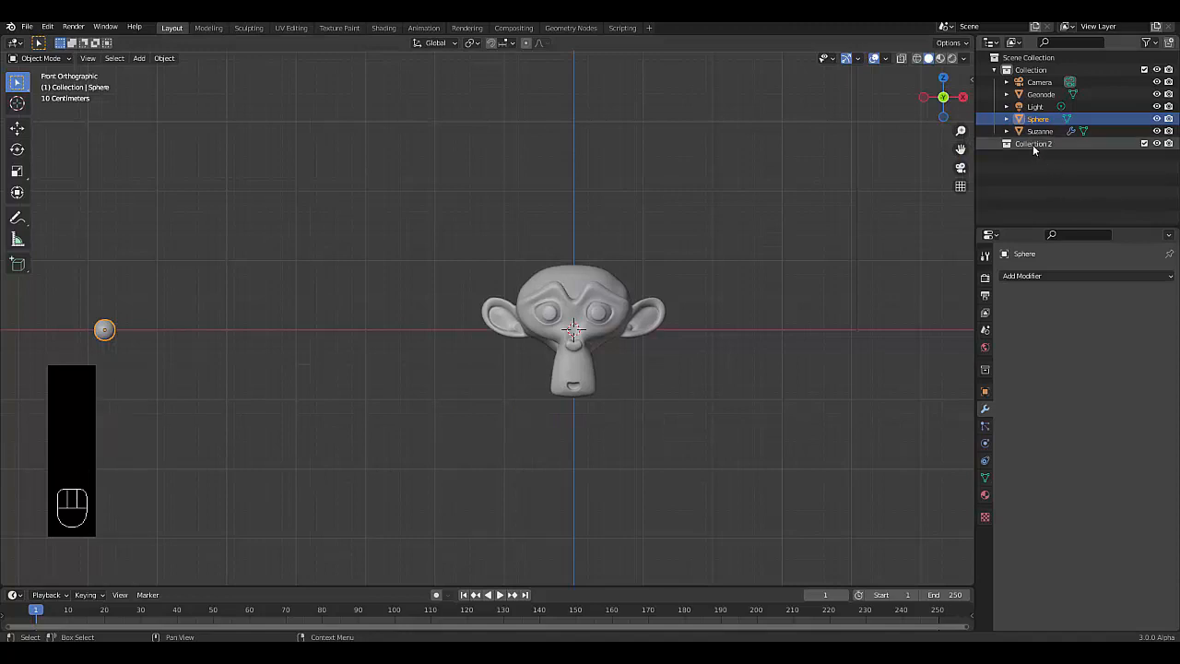
{"action": "type", "text": "em"}
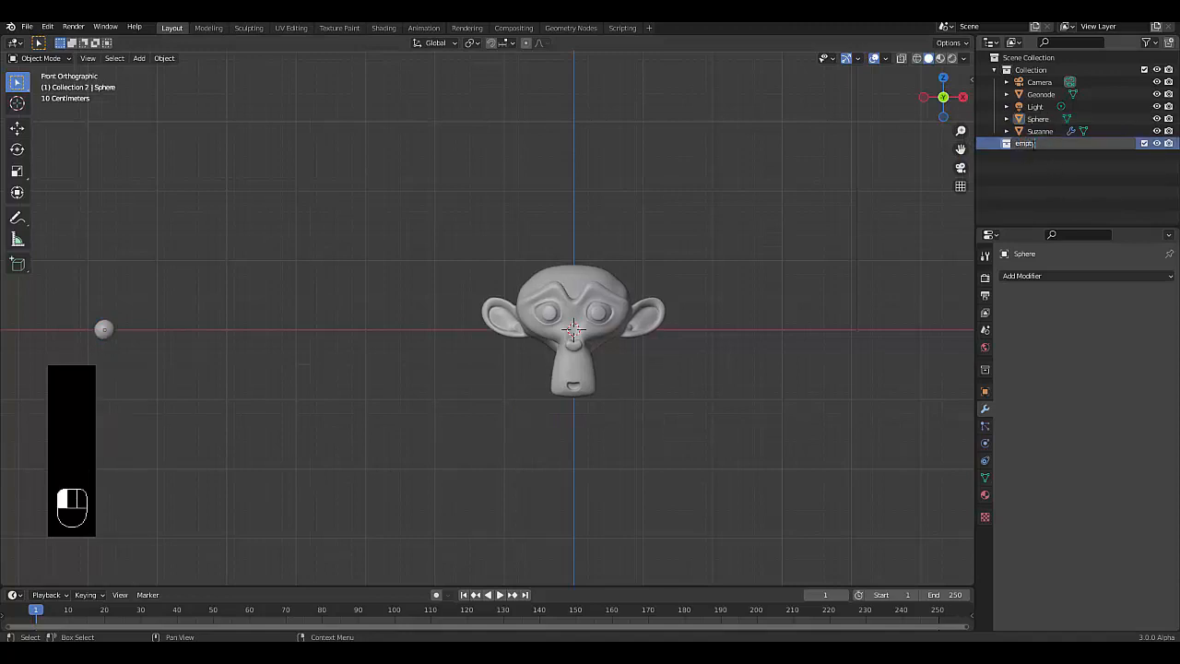
{"action": "type", "text": "pty"}
{"action": "key", "text": "Return"}
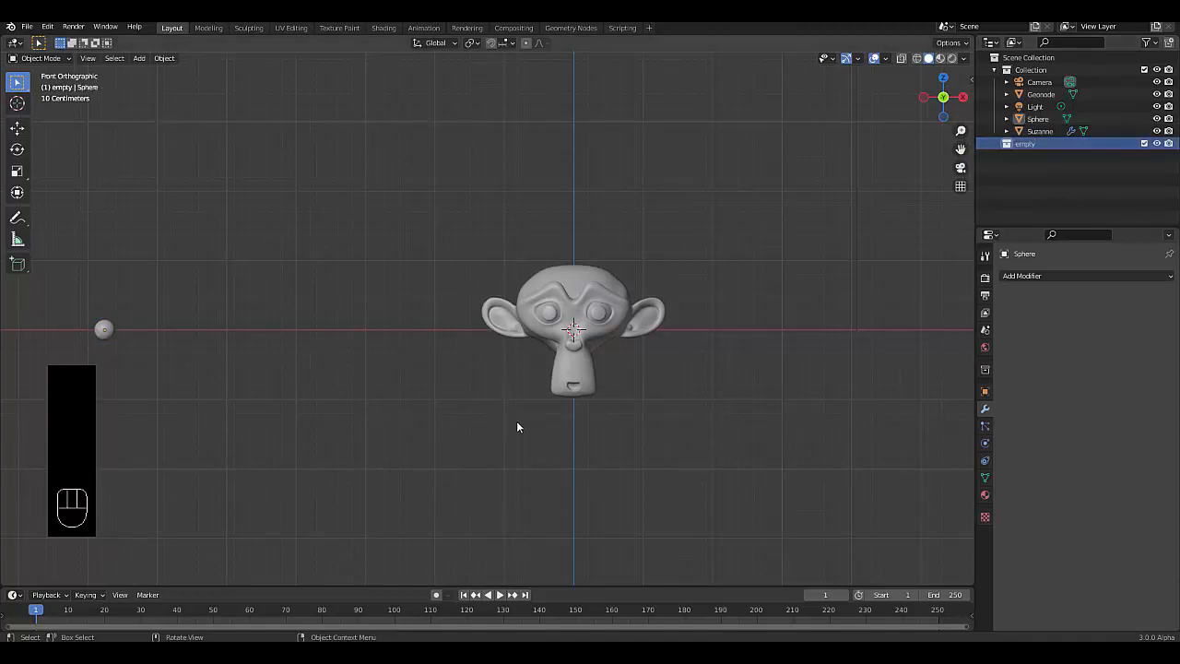
Add a circle-shaped empty at the world origin inside the empty collection.
{"action": "key", "text": "shift+a"}
{"action": "mouse_move", "coordinate": [469, 519]}
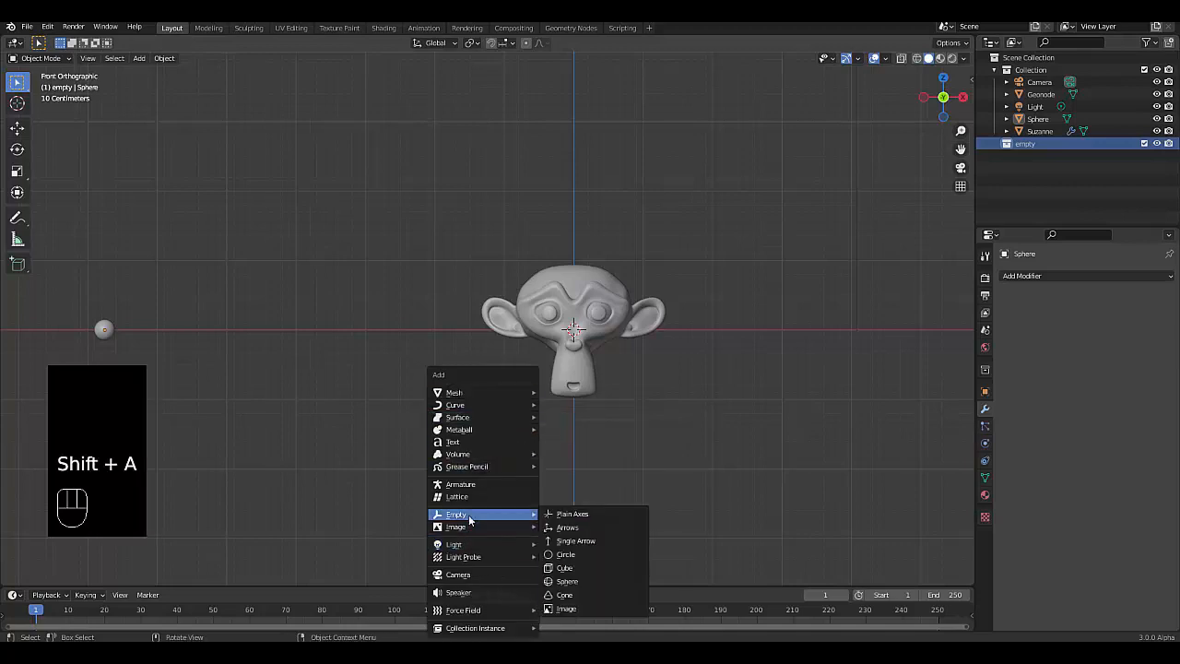
{"action": "left_click", "coordinate": [576, 554]}
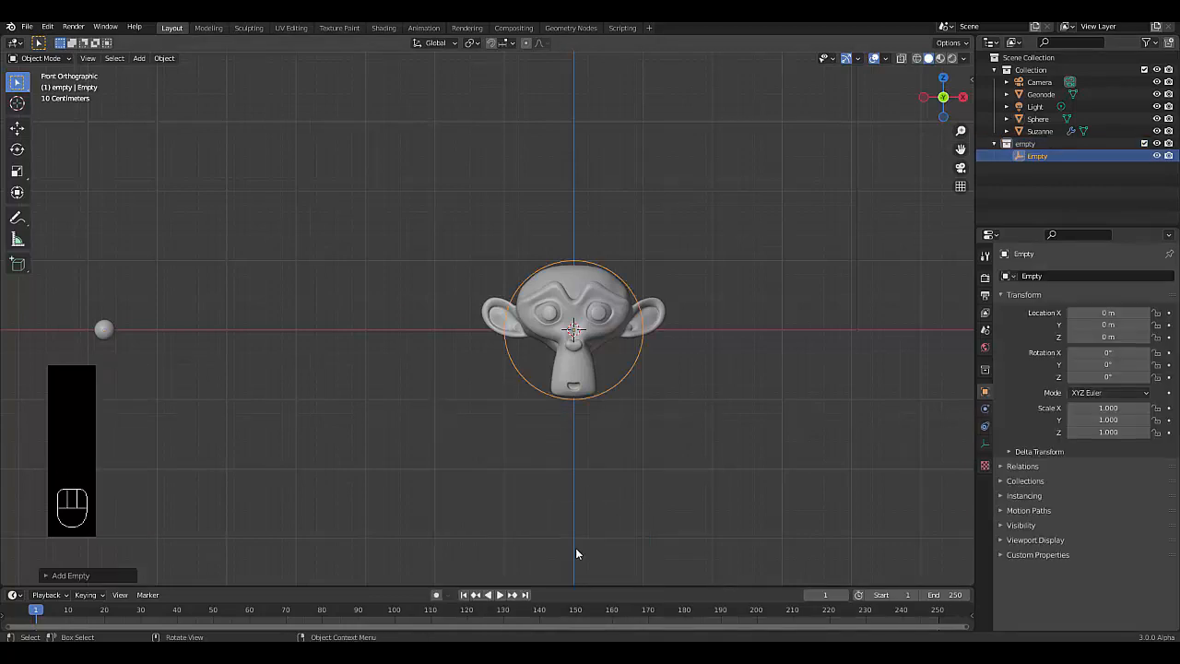
Rotate the circle empty 90° about the X axis and scale it by a factor of 2.
{"action": "key", "text": "r"}
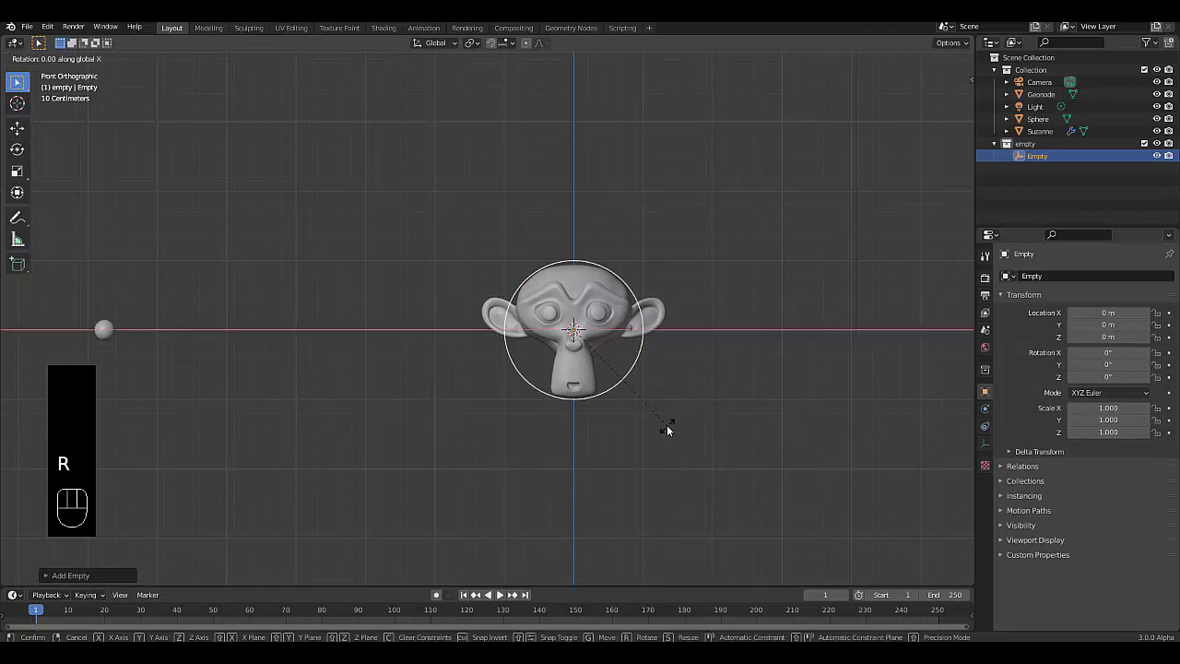
{"action": "type", "text": "90"}
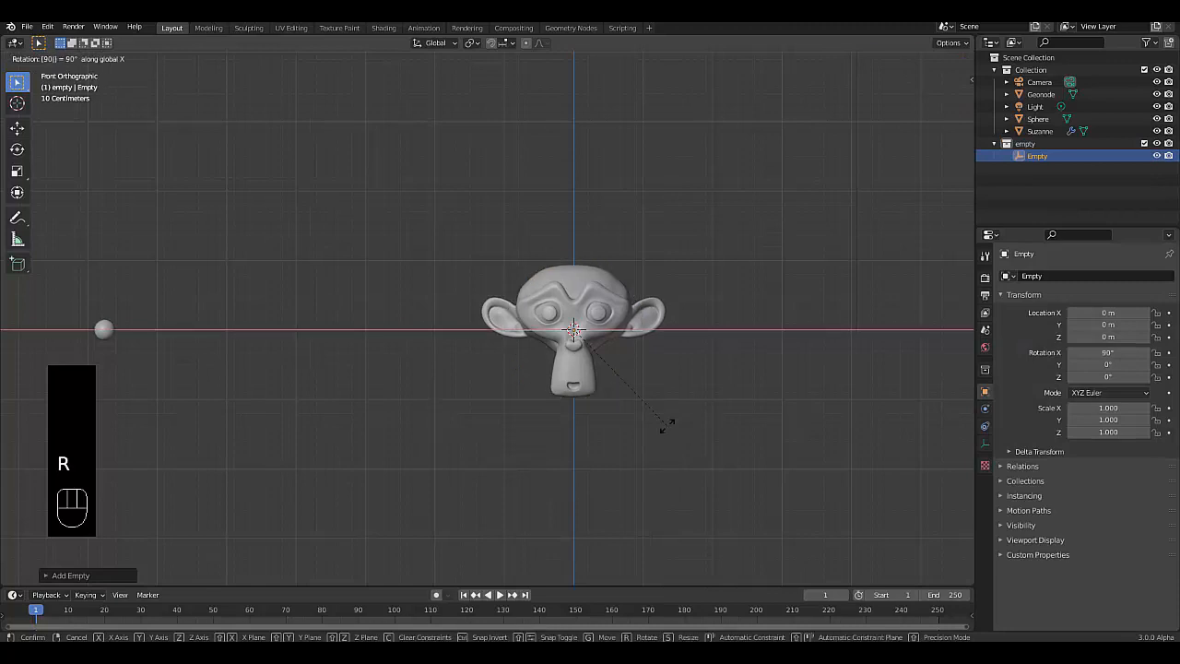
{"action": "key", "text": "Return"}
{"action": "middle_click_drag", "start_coordinate": [666, 440], "coordinate": [650, 470]}
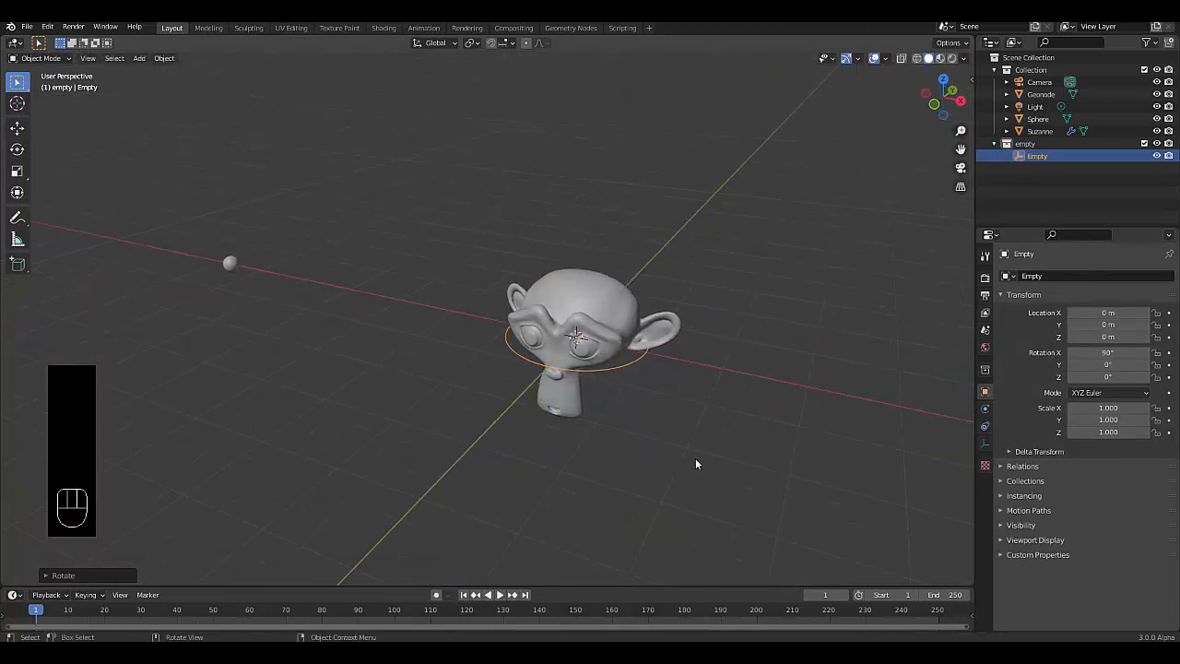
{"action": "type", "text": "s2"}
{"action": "key", "text": "Return"}
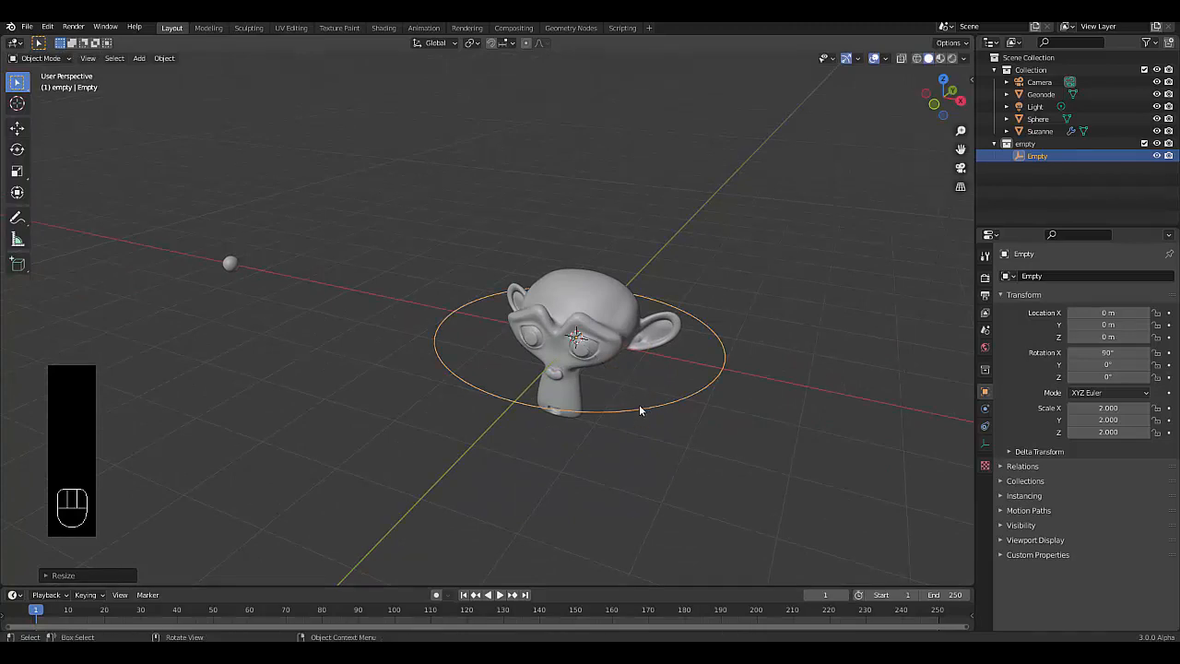
Rename the circle-shaped empty to "circle empty rig".
{"action": "double_click", "coordinate": [1037, 156]}
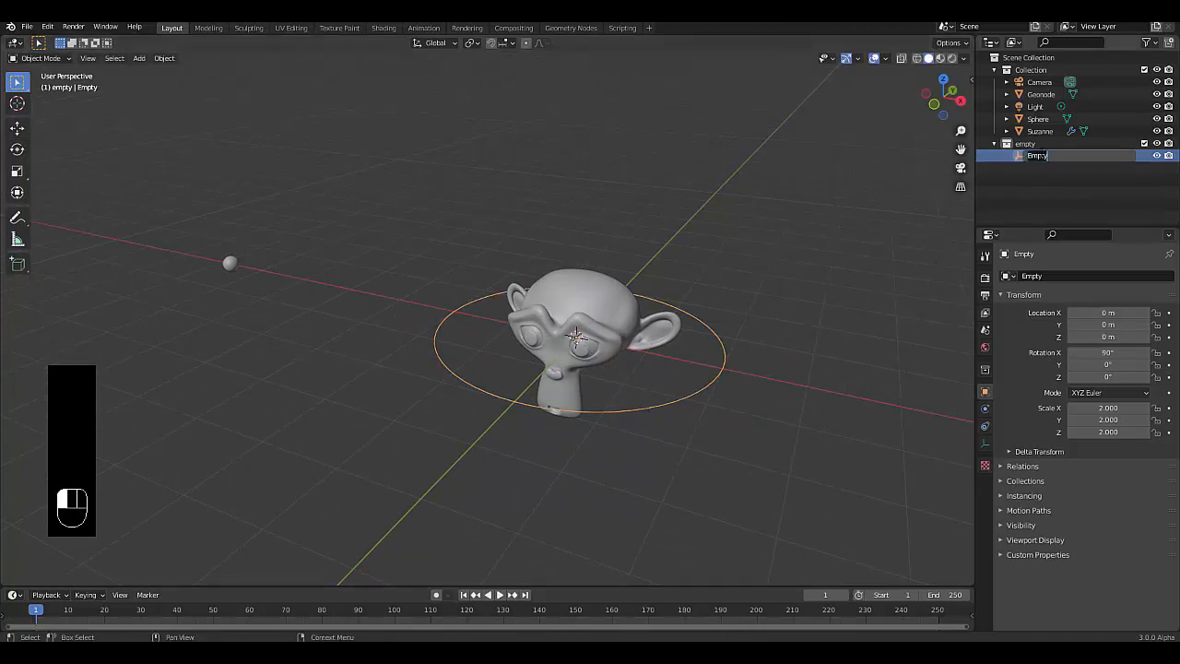
{"action": "type", "text": "circle empty rig"}
{"action": "key", "text": "Return"}
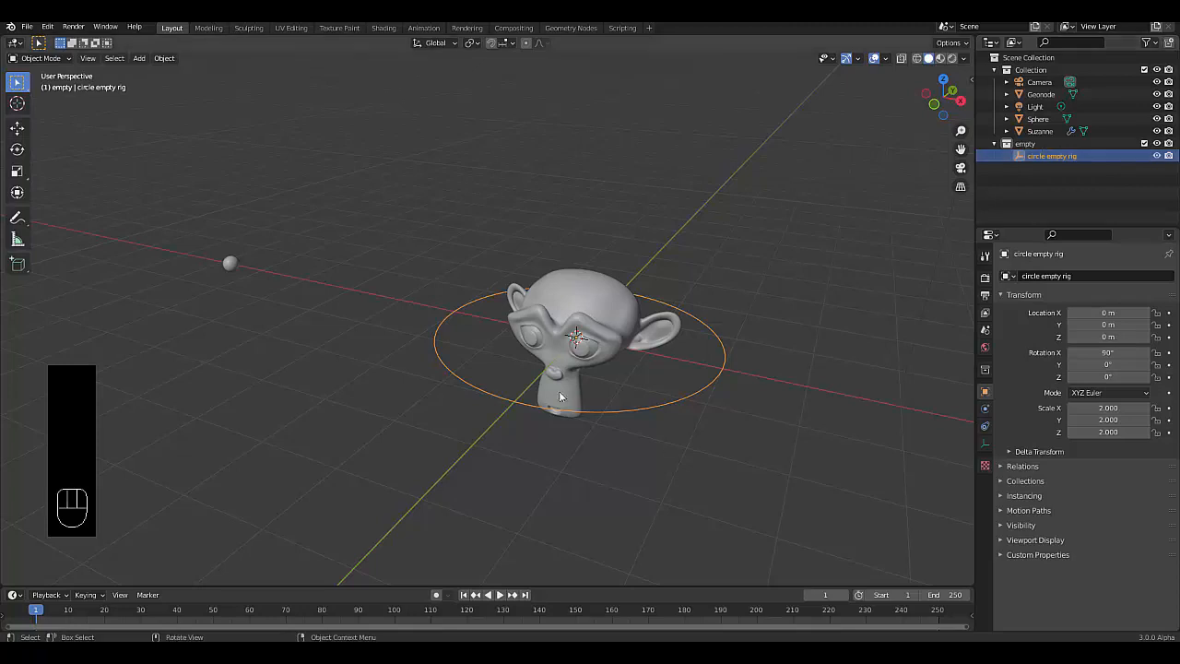
In front view, add a plain axes empty at the origin and move it 2 m along X.
{"action": "key", "text": "KP_1"}
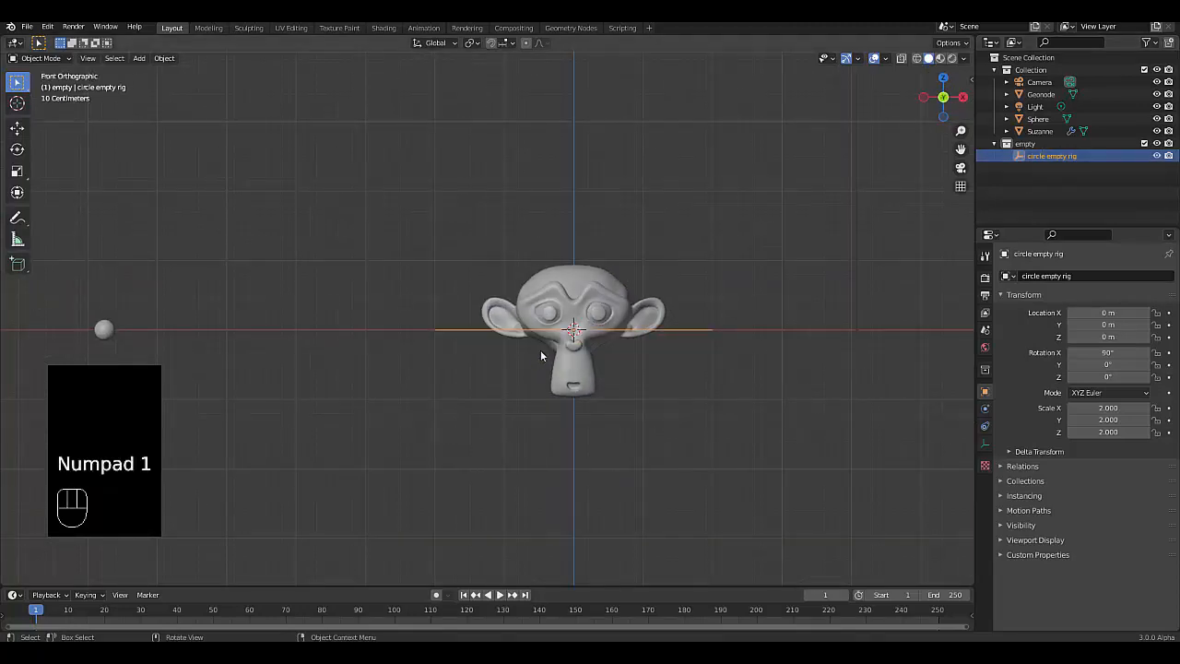
{"action": "key", "text": "shift+a"}
{"action": "mouse_move", "coordinate": [501, 352]}
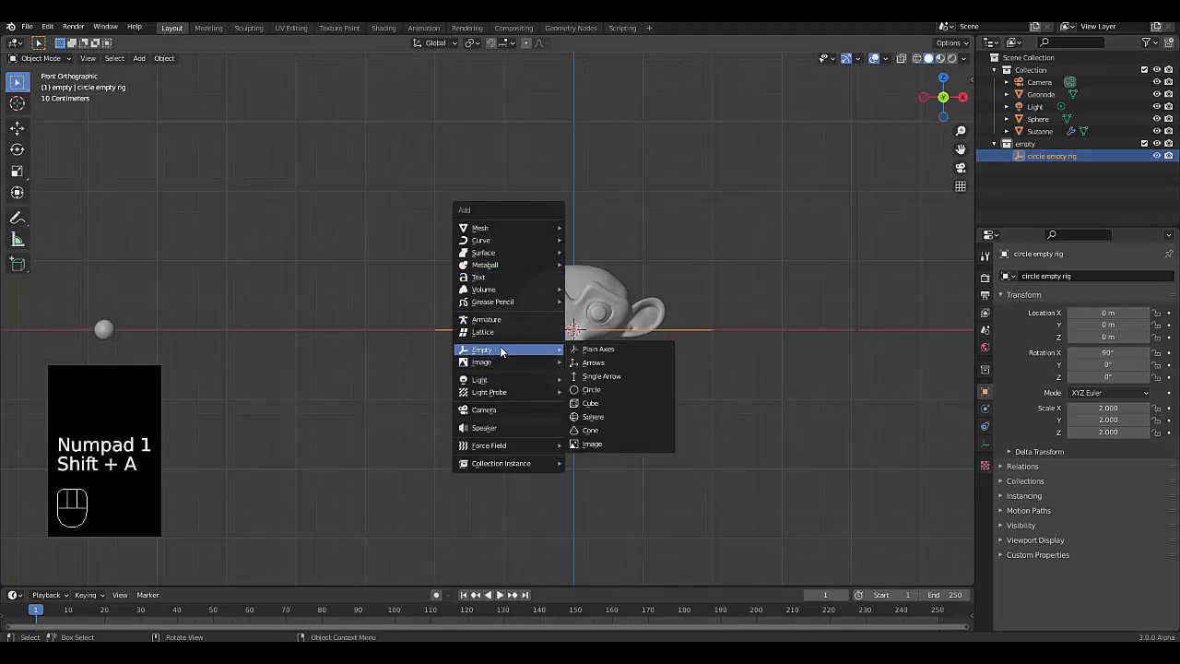
{"action": "left_click", "coordinate": [594, 348]}
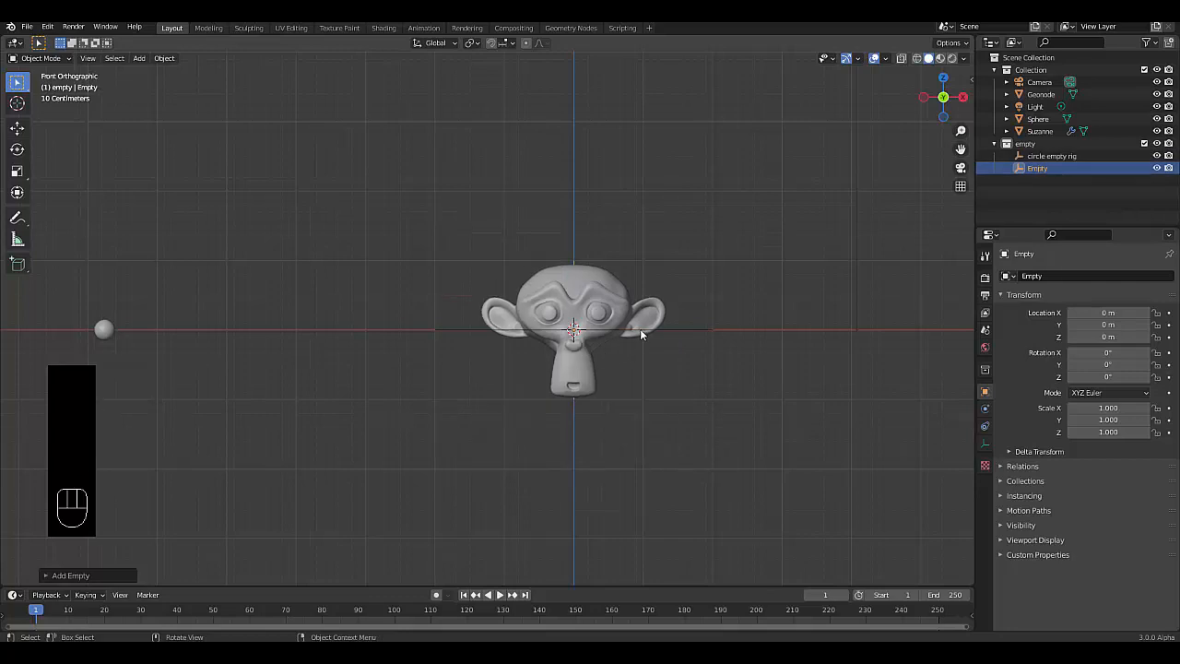
{"action": "key", "text": "g"}
{"action": "key", "text": "x"}
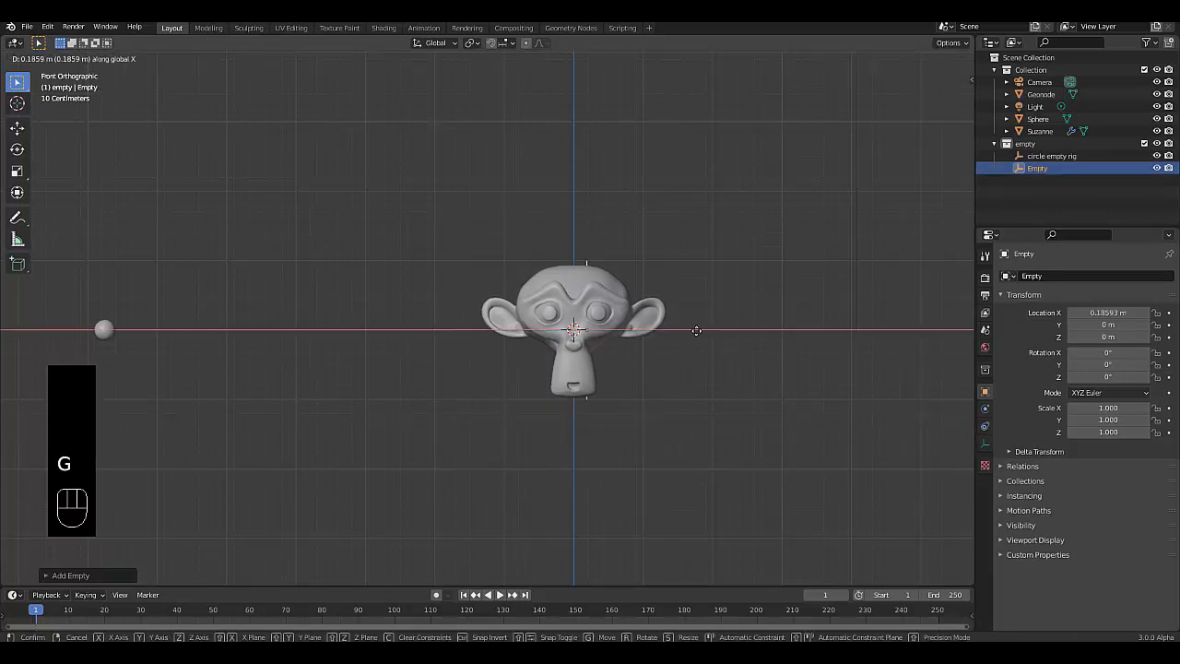
{"action": "key", "text": "2"}
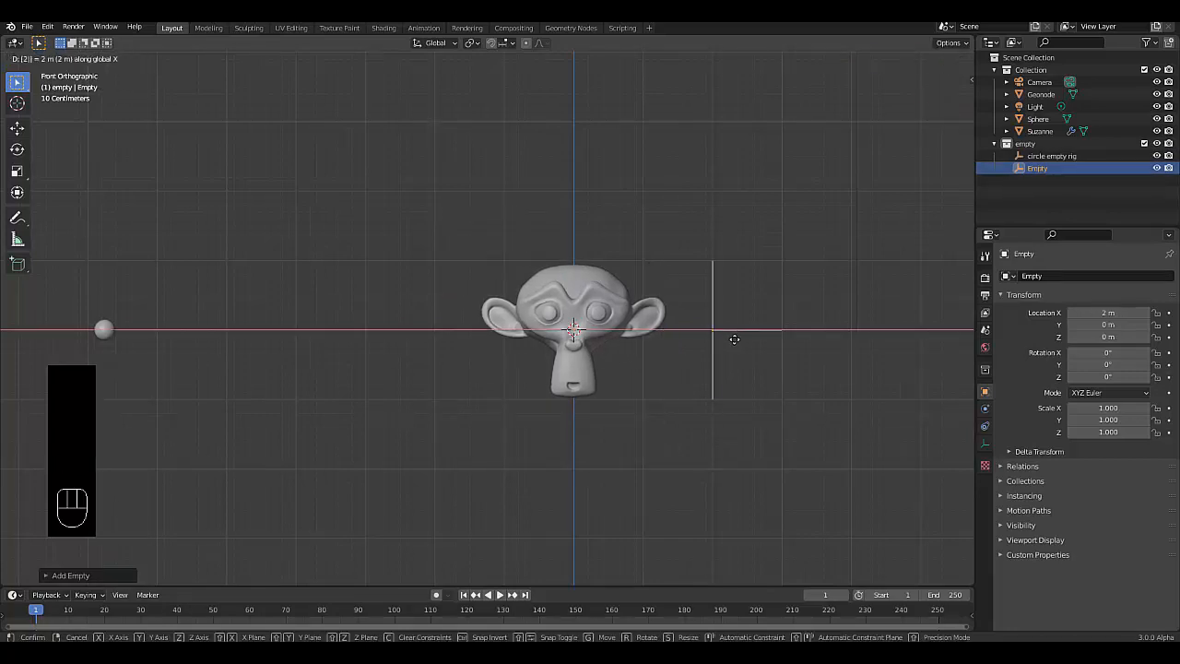
{"action": "key", "text": "Return"}
Add a second plain axes empty and move it -2 m along X to the opposite side of the circle.
{"action": "key", "text": "shift+a"}
{"action": "mouse_move", "coordinate": [627, 353]}
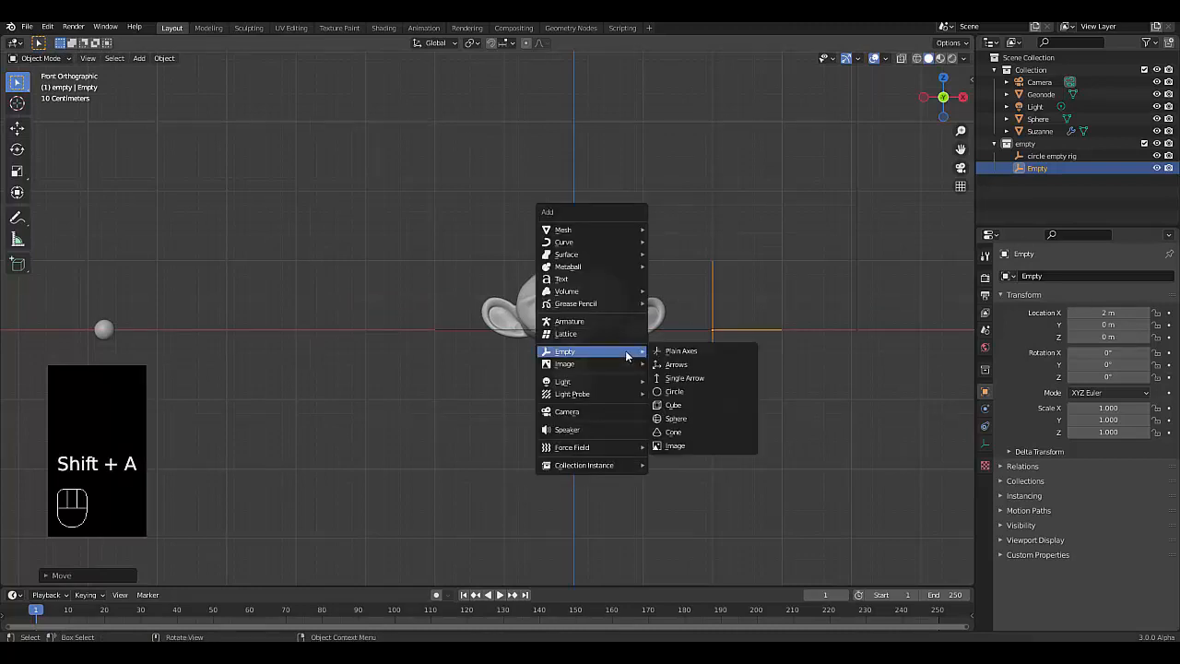
{"action": "left_click", "coordinate": [683, 354]}
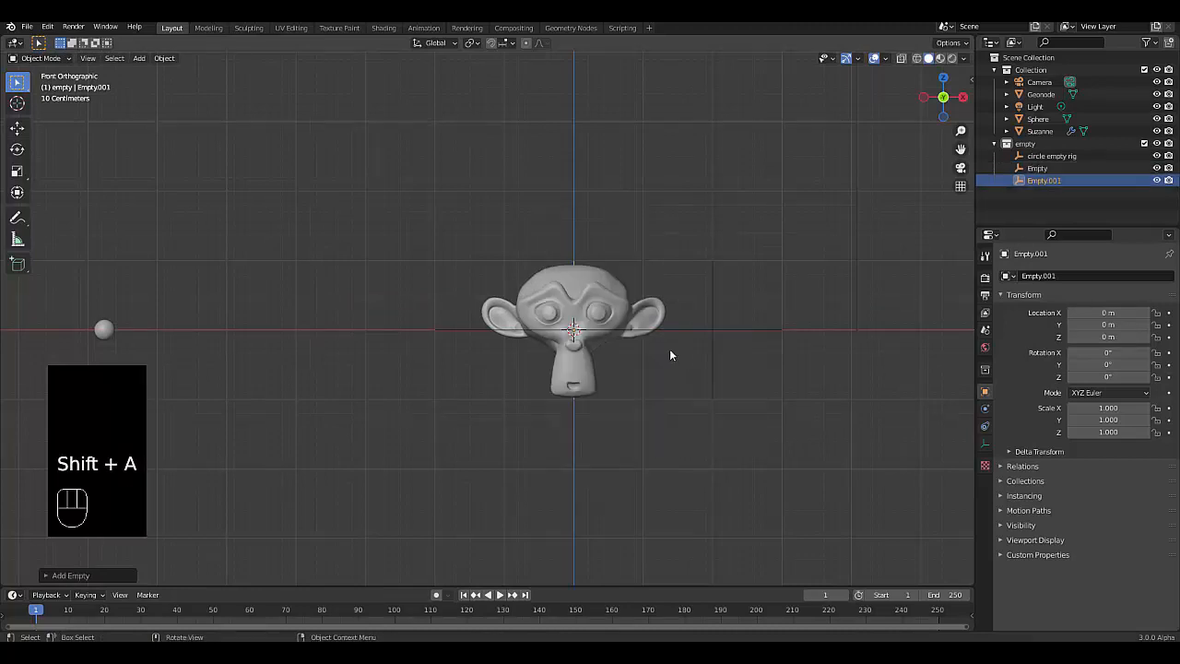
{"action": "type", "text": "gx"}
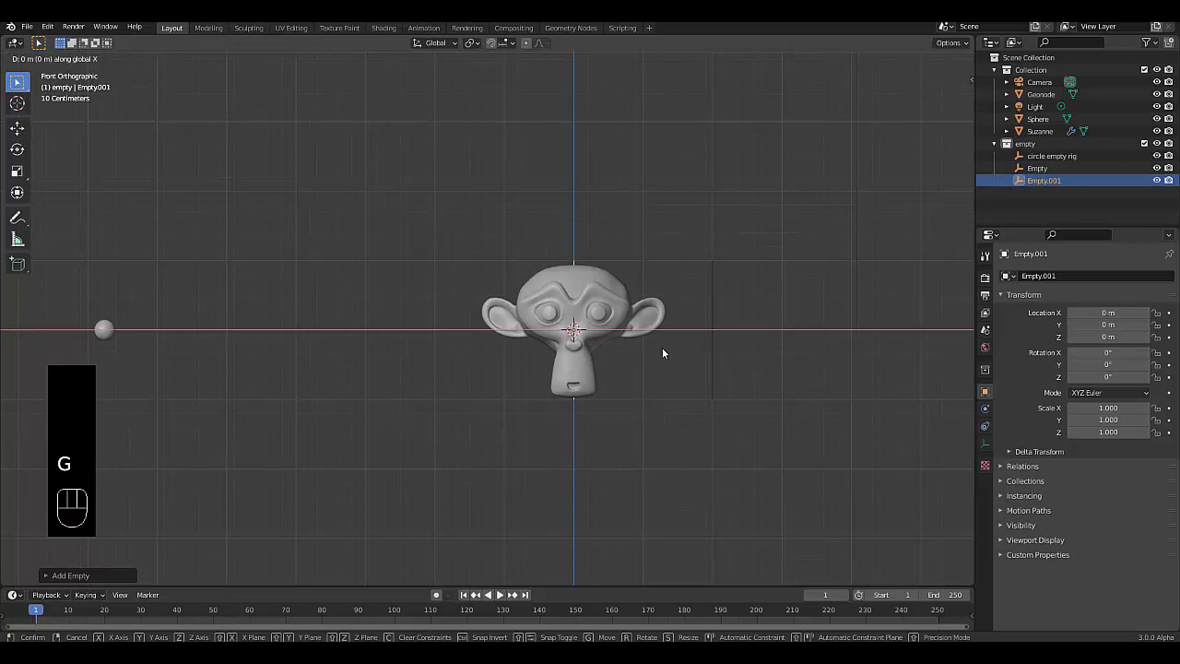
{"action": "type", "text": "-2"}
{"action": "key", "text": "Return"}
Parent both plain axes empties to the circle empty rig using the Object option.
{"action": "middle_click_drag", "start_coordinate": [662, 352], "coordinate": [482, 417]}
{"action": "left_click", "coordinate": [486, 391]}
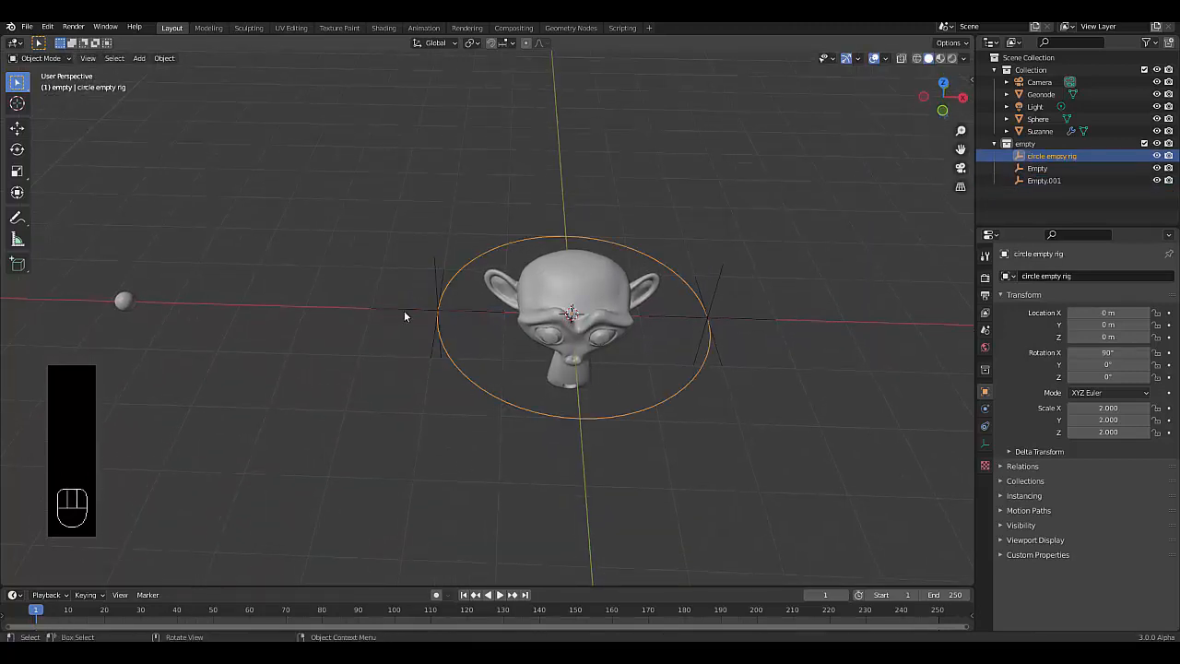
{"action": "left_click_drag", "start_coordinate": [390, 261], "coordinate": [445, 335], "text": "shift"}
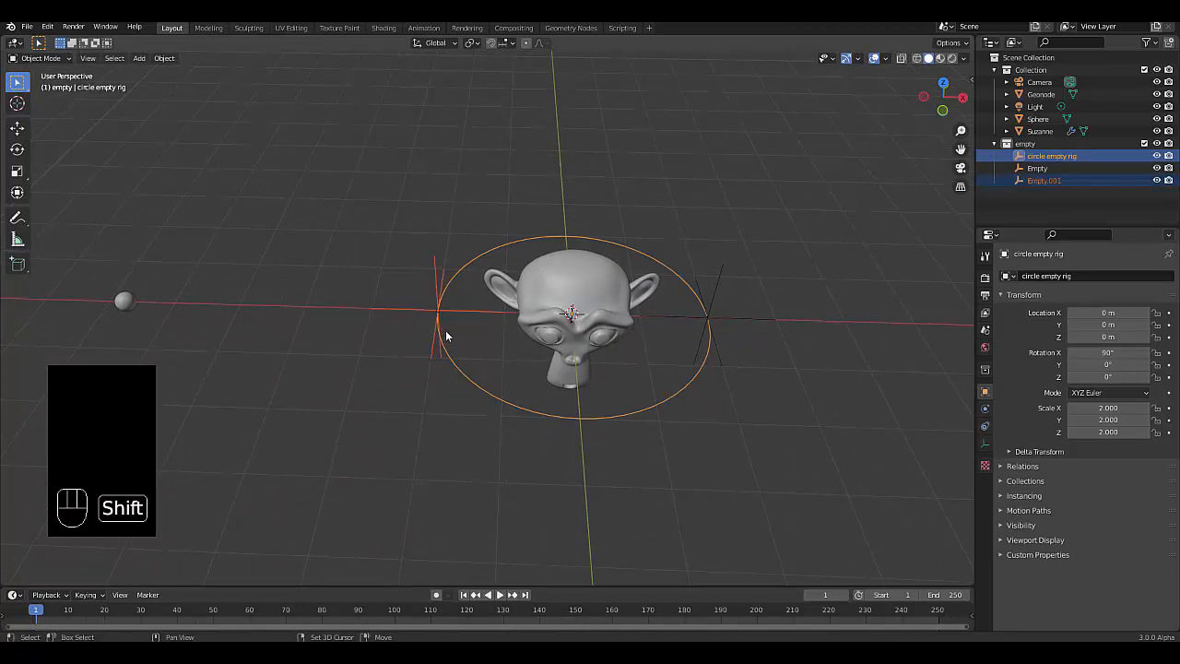
{"action": "left_click_drag", "start_coordinate": [751, 266], "coordinate": [769, 376], "text": "shift"}
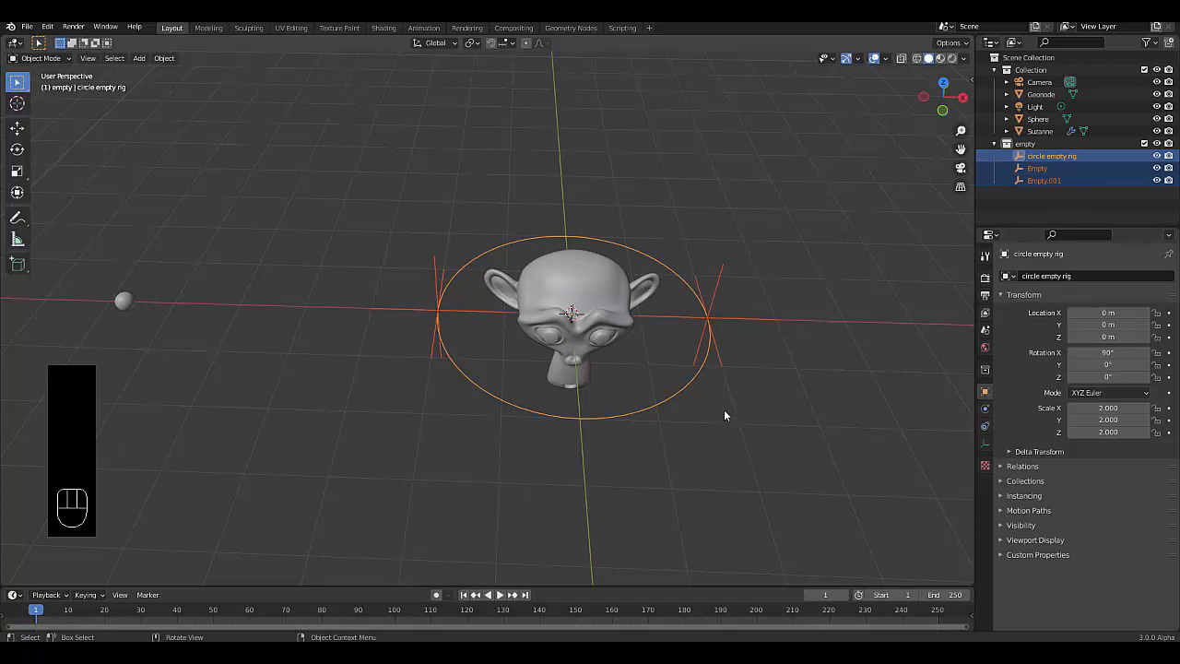
{"action": "key", "text": "ctrl+p"}
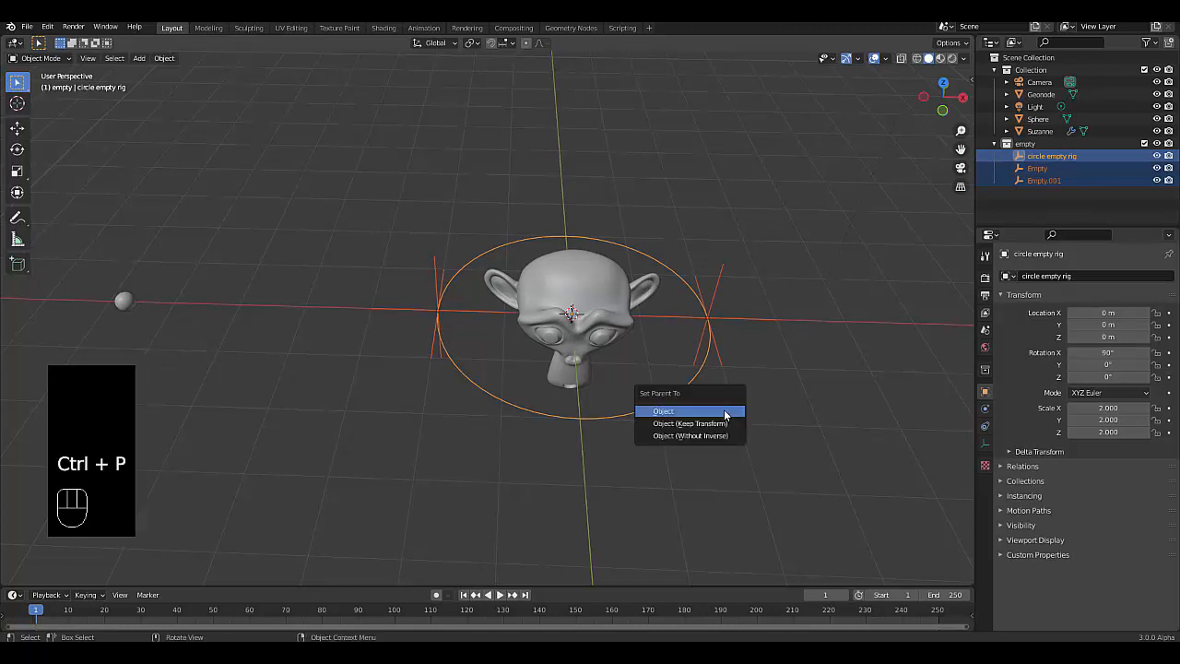
{"action": "left_click", "coordinate": [725, 411]}
Test the parenting by trying a rotation and a scaling of the circle empty rig, cancelling both transforms.
{"action": "left_click", "coordinate": [599, 420]}
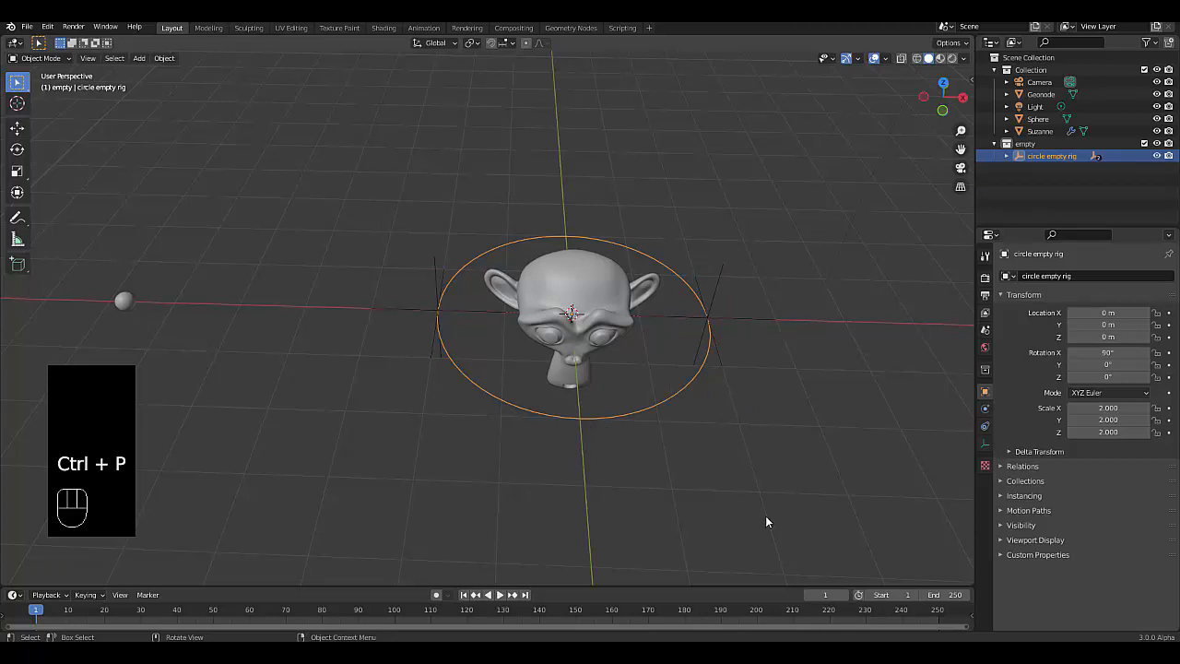
{"action": "key", "text": "r"}
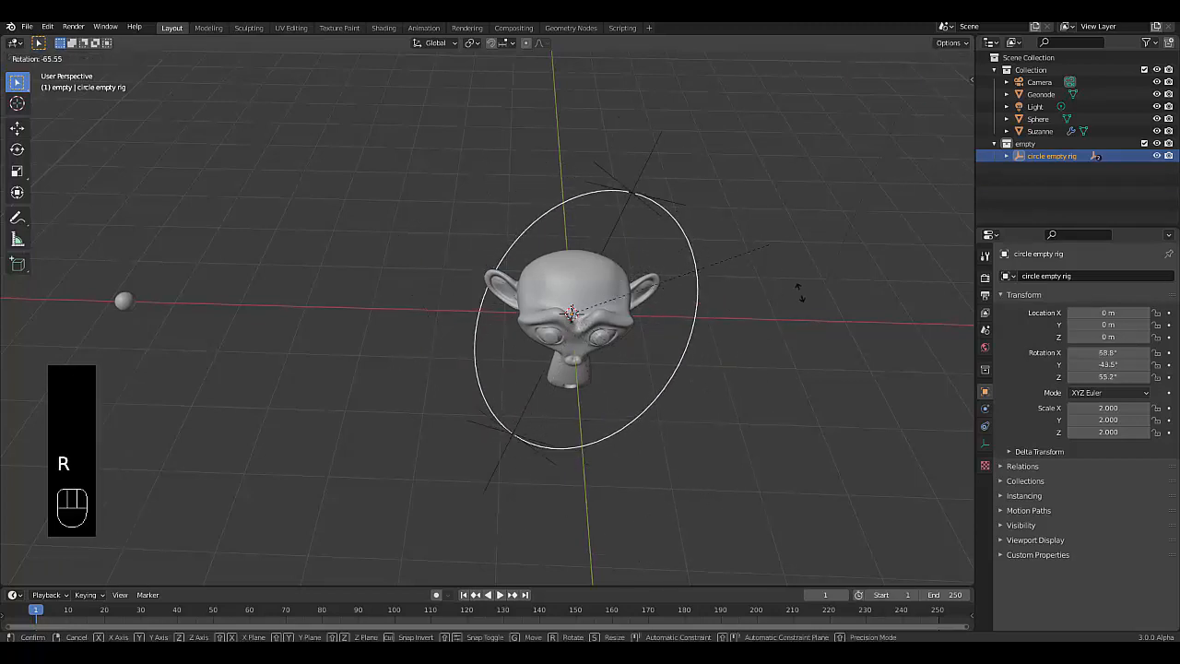
{"action": "right_click", "coordinate": [798, 290]}
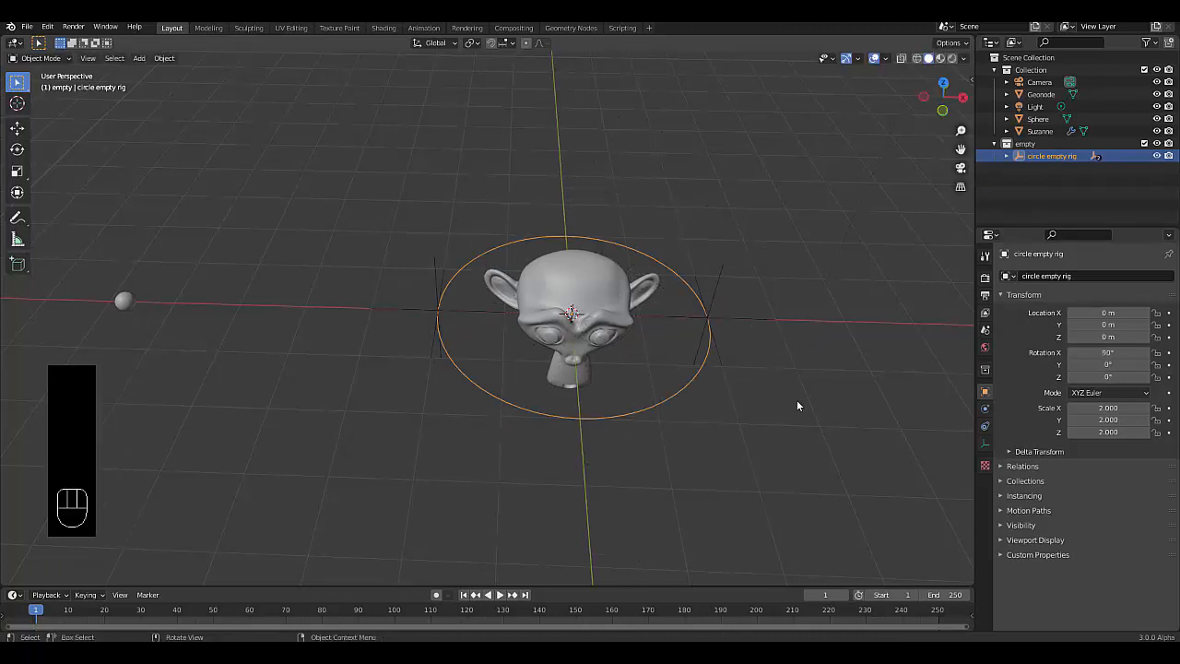
{"action": "key", "text": "s"}
{"action": "right_click", "coordinate": [893, 411]}
Enlarge the timeline area up to about half the window height and change it to a Geometry Node Editor.
{"action": "left_click_drag", "start_coordinate": [255, 584], "coordinate": [288, 299]}
{"action": "left_click", "coordinate": [17, 307]}
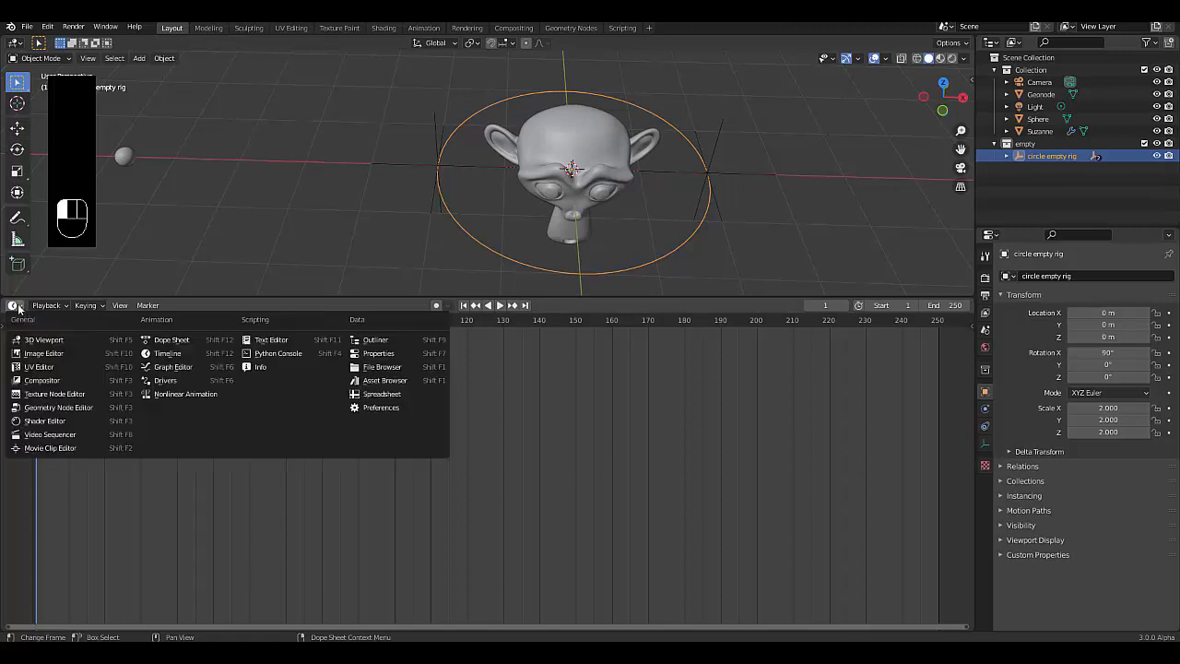
{"action": "left_click", "coordinate": [55, 407]}
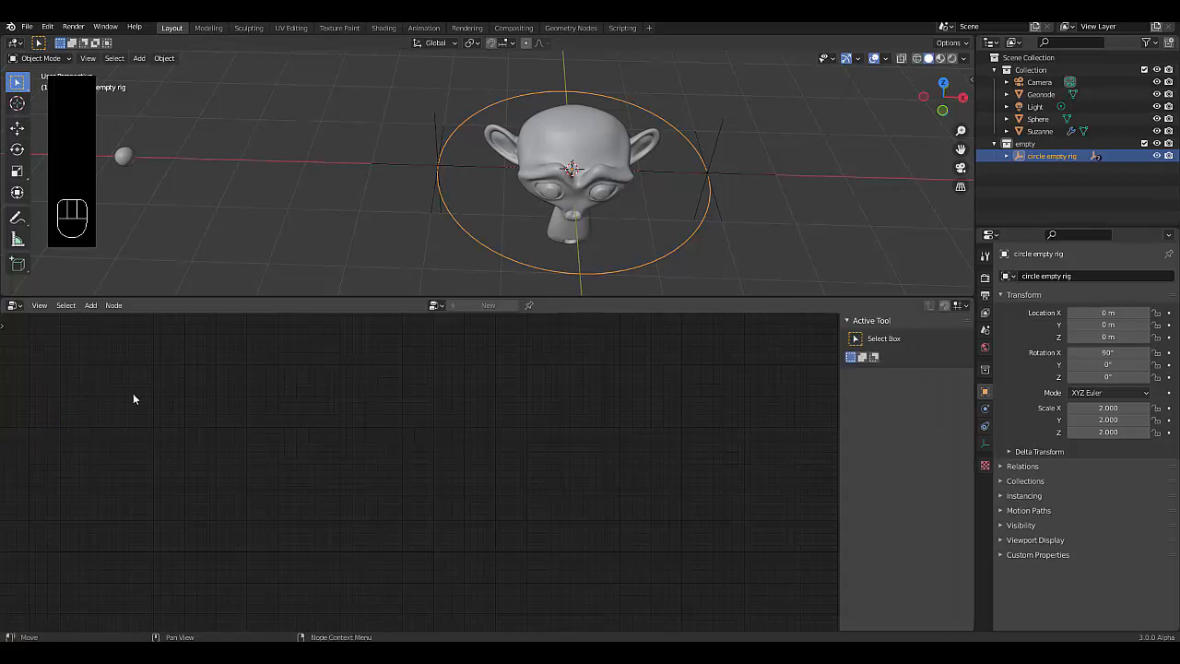
Create a new geometry node tree on the Geonode object and delete its Group Input node.
{"action": "left_click", "coordinate": [1037, 96]}
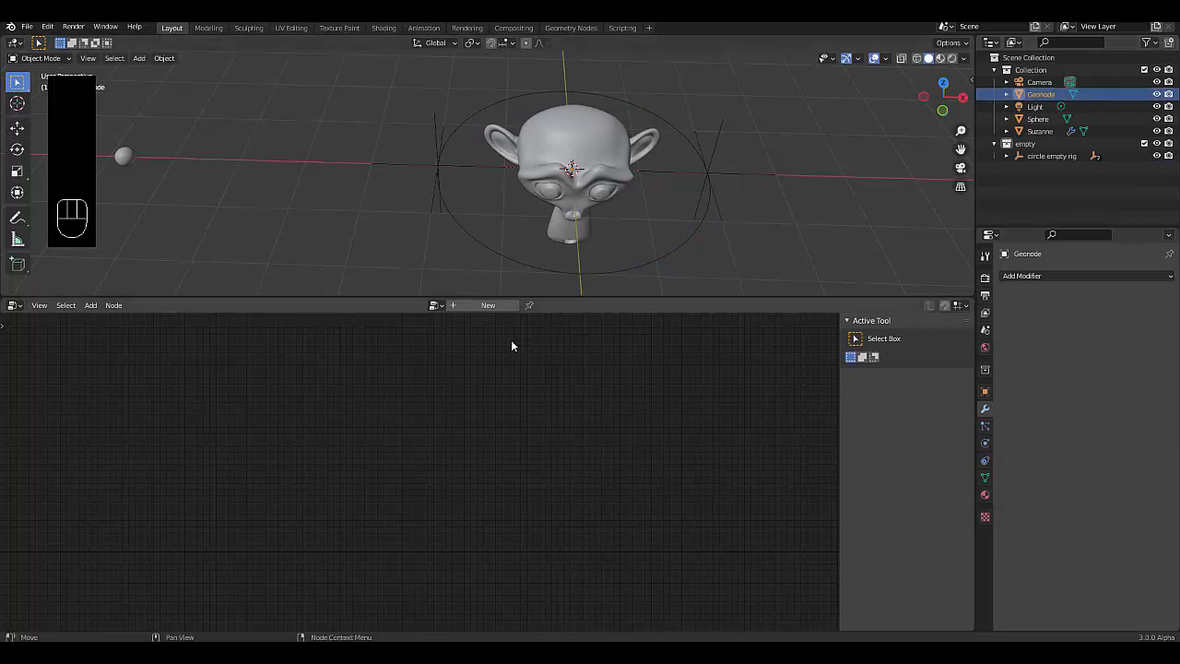
{"action": "left_click", "coordinate": [488, 305]}
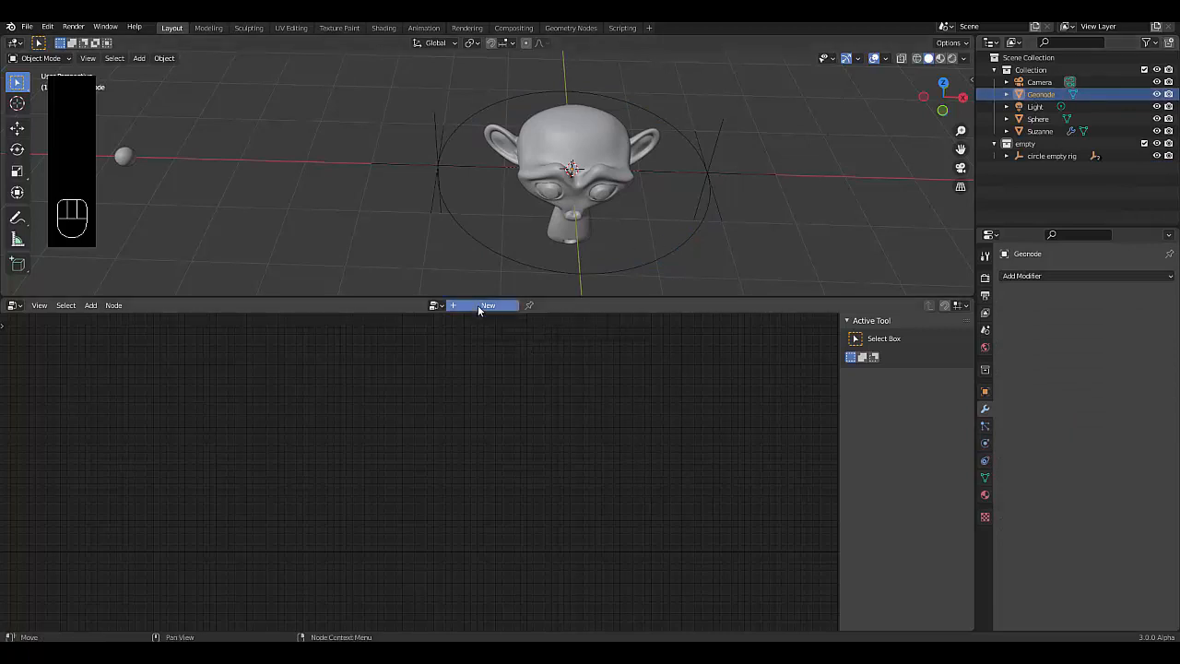
{"action": "scroll", "coordinate": [334, 498], "scroll_direction": "up", "scroll_amount": 4}
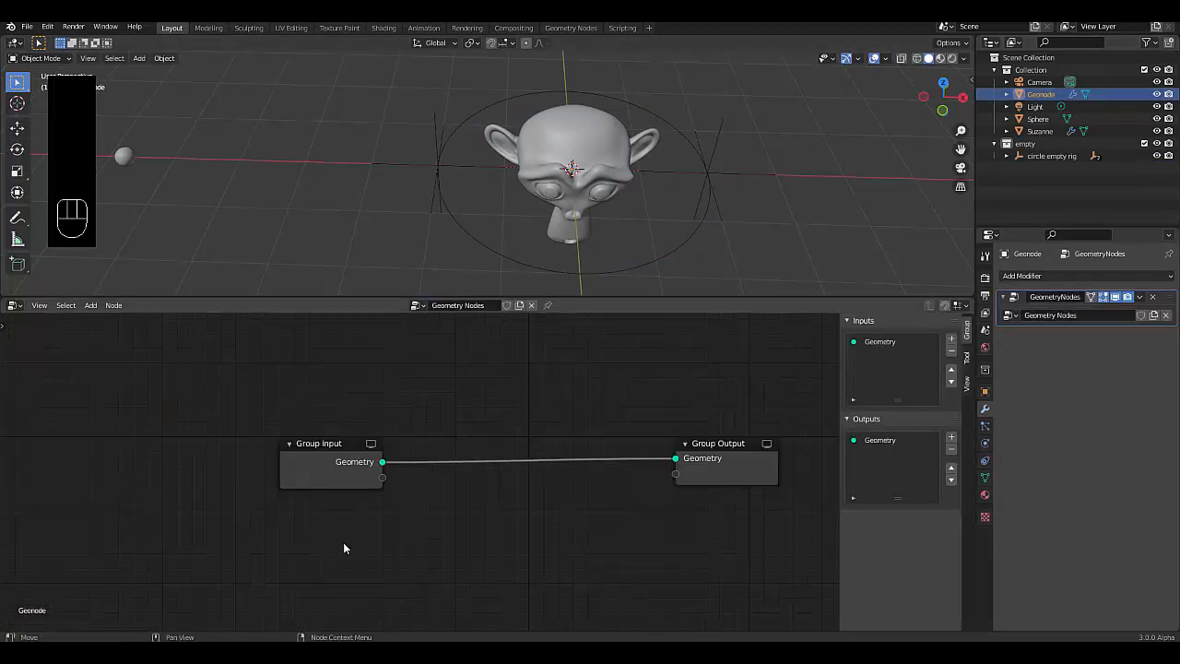
{"action": "key", "text": "x"}
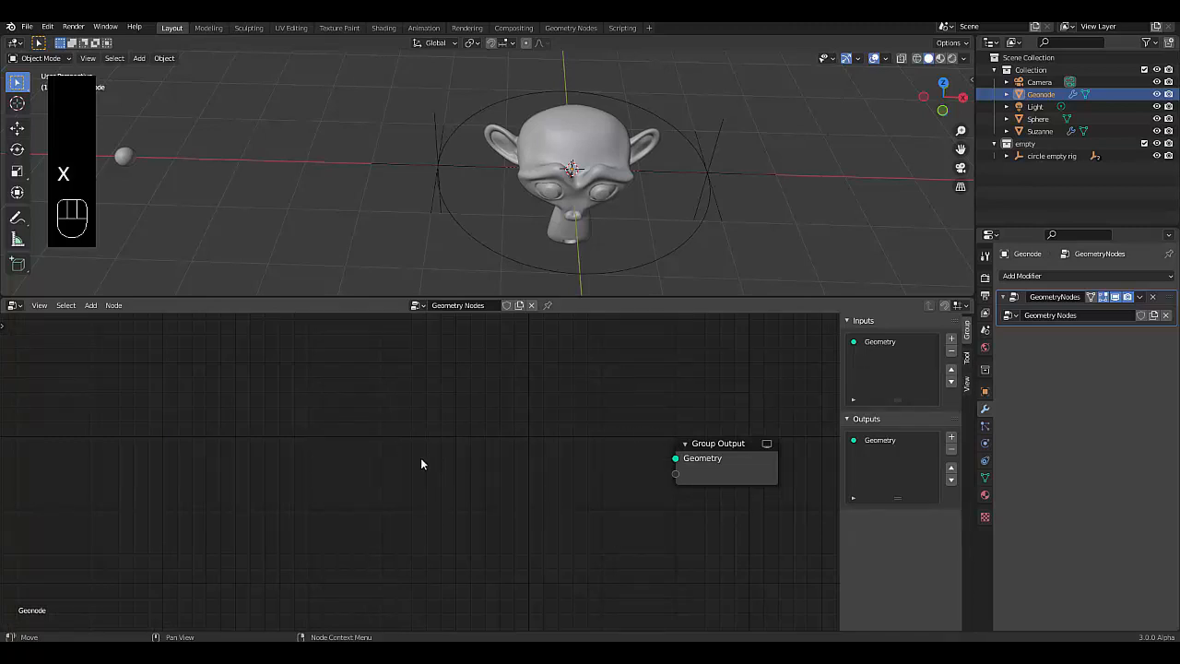
Add an Object Info node to the node tree and choose Suzanne as its object.
{"action": "key", "text": "shift+a"}
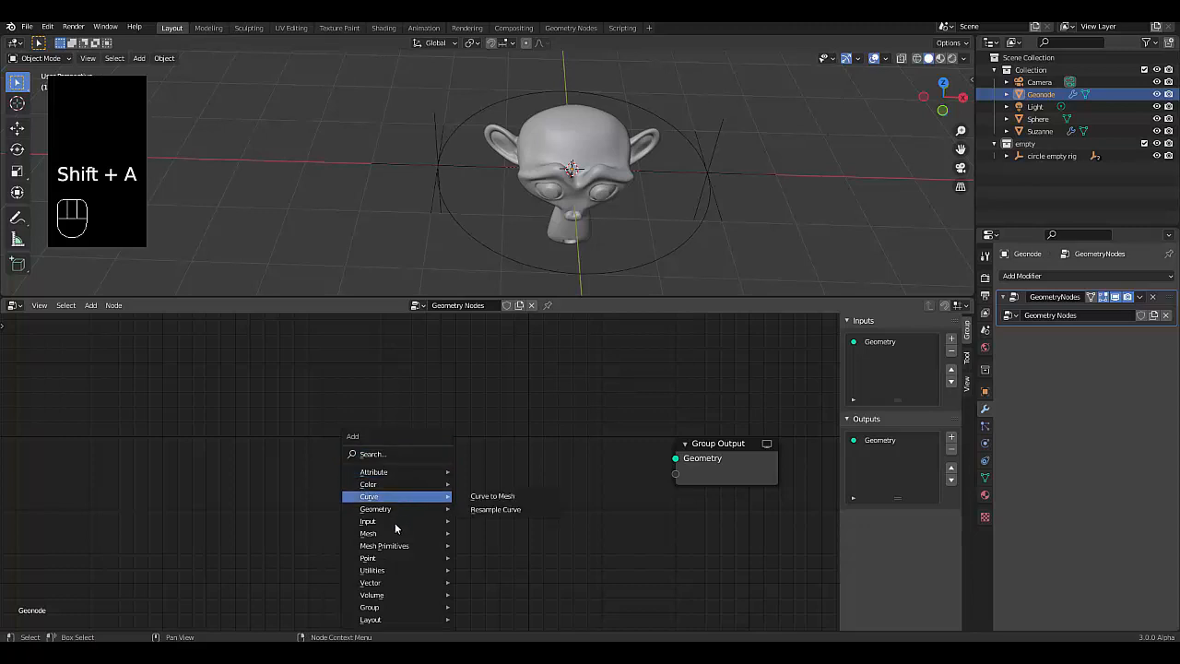
{"action": "mouse_move", "coordinate": [454, 522]}
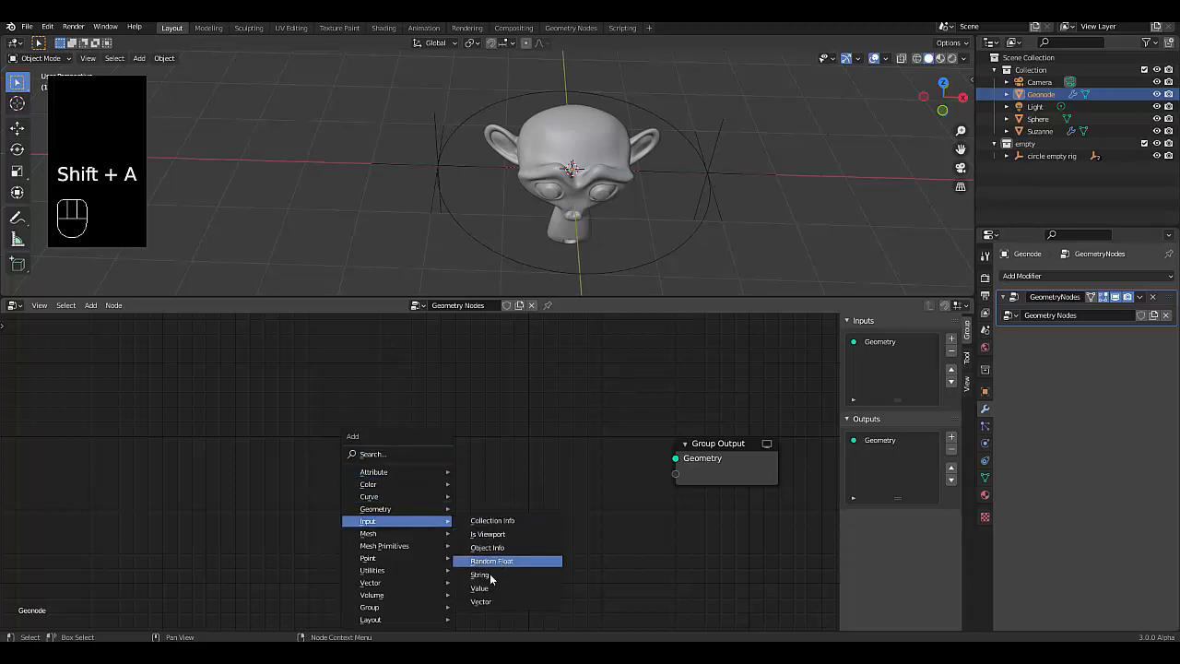
{"action": "left_click", "coordinate": [487, 548]}
{"action": "left_click", "coordinate": [331, 375]}
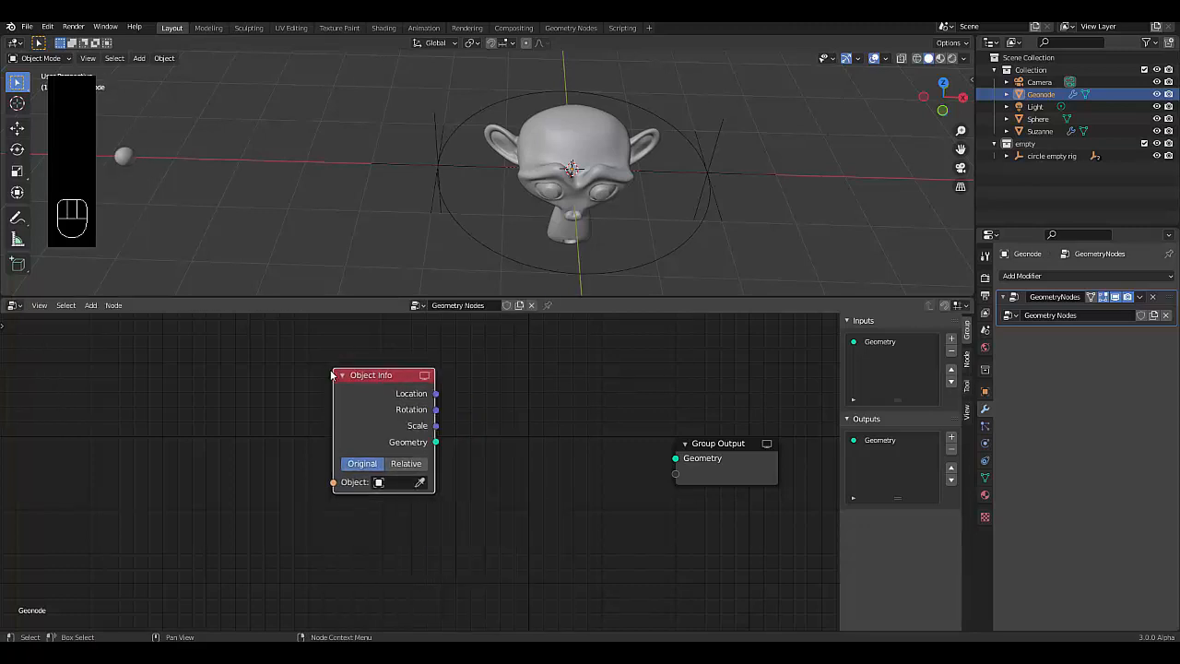
{"action": "left_click", "coordinate": [402, 482]}
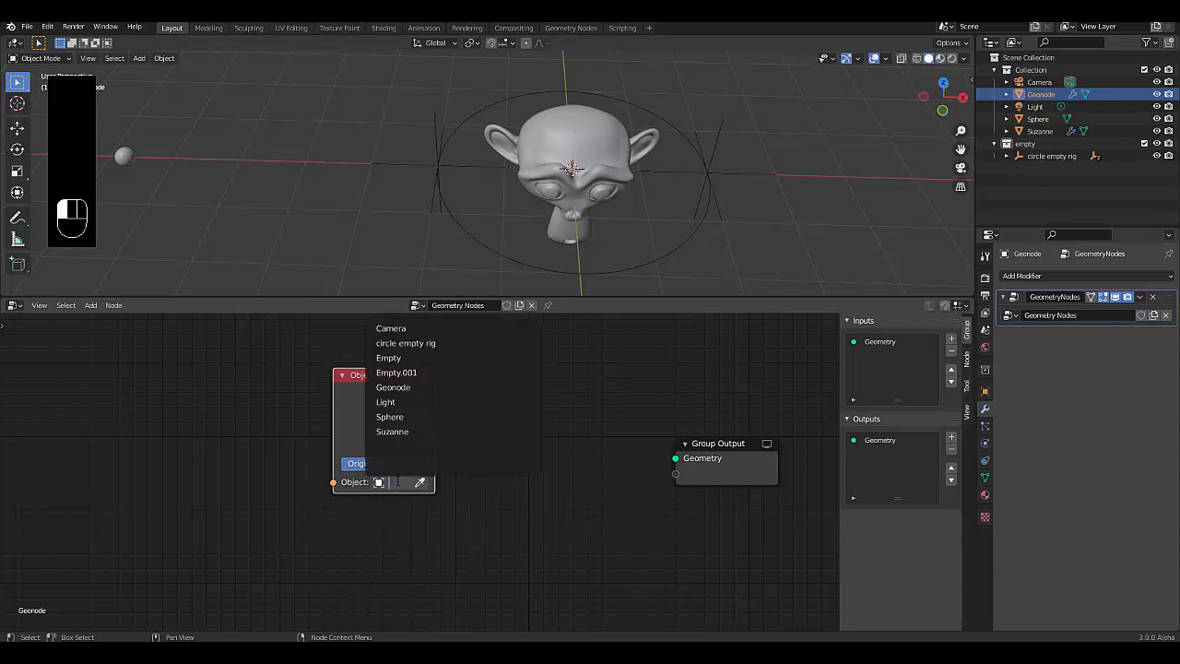
{"action": "left_click", "coordinate": [409, 431]}
Connect the Object Info geometry to the Group Output and set the node's transform space to Relative.
{"action": "left_click_drag", "start_coordinate": [435, 444], "coordinate": [676, 458]}
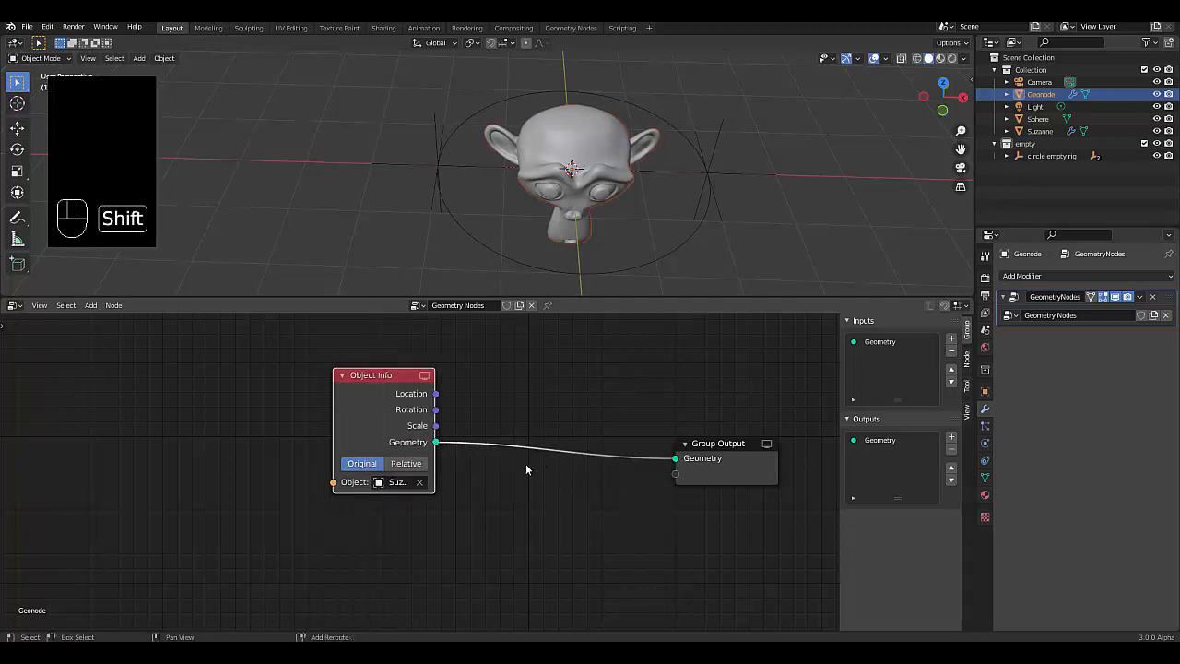
{"action": "left_click", "coordinate": [406, 464]}
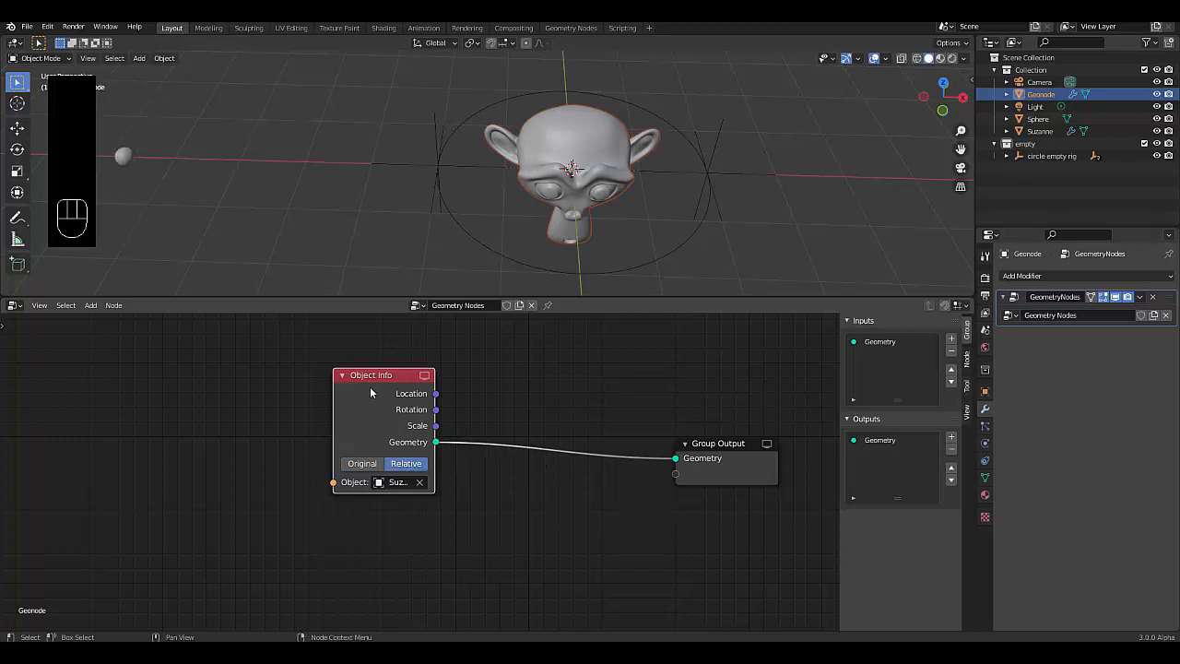
Move the Object Info node aside and insert a Point Distribute node between it and the Group Output.
{"action": "left_click_drag", "start_coordinate": [330, 382], "coordinate": [163, 395]}
{"action": "key", "text": "shift+a"}
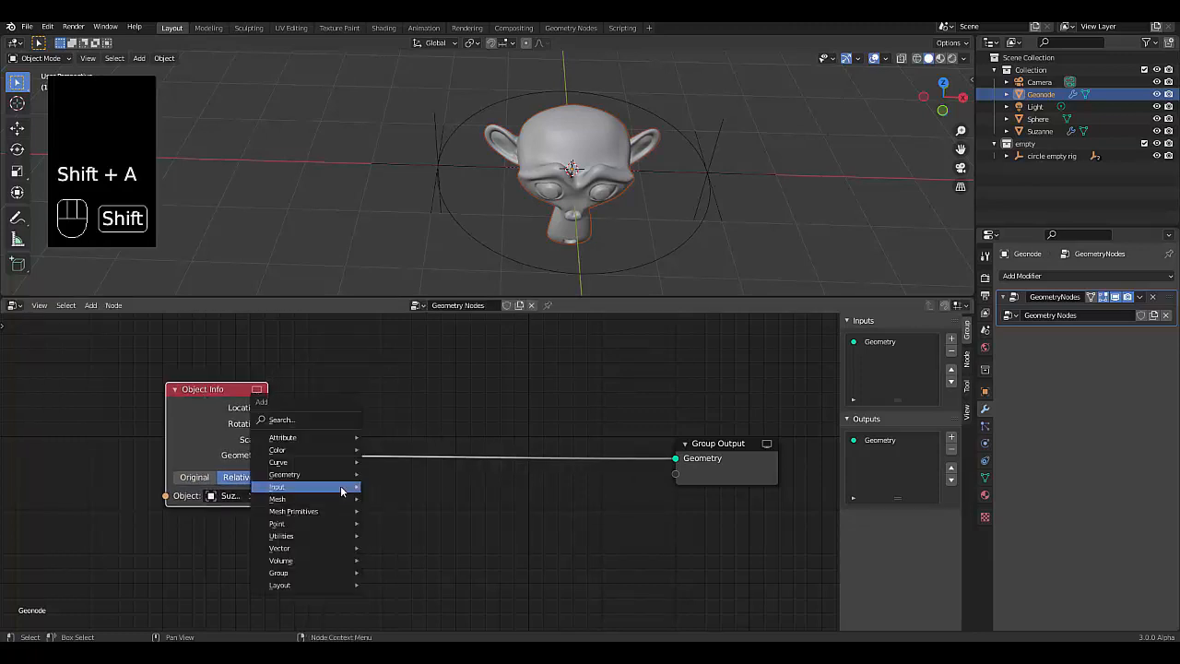
{"action": "mouse_move", "coordinate": [341, 492]}
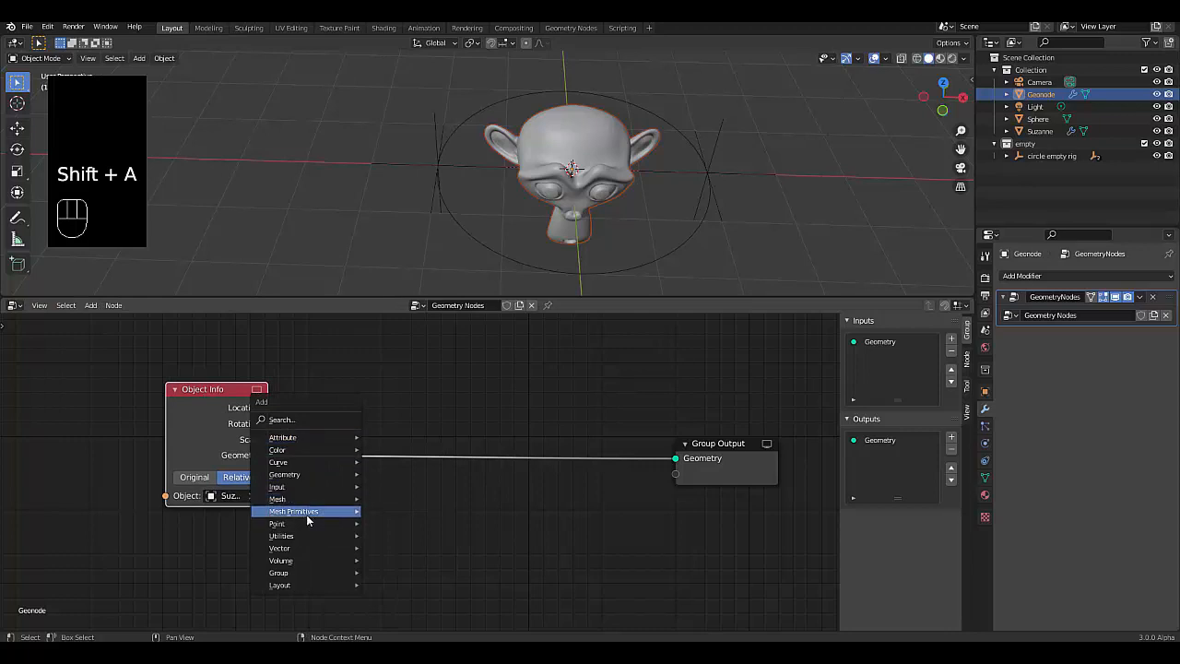
{"action": "mouse_move", "coordinate": [346, 524]}
{"action": "left_click", "coordinate": [430, 542]}
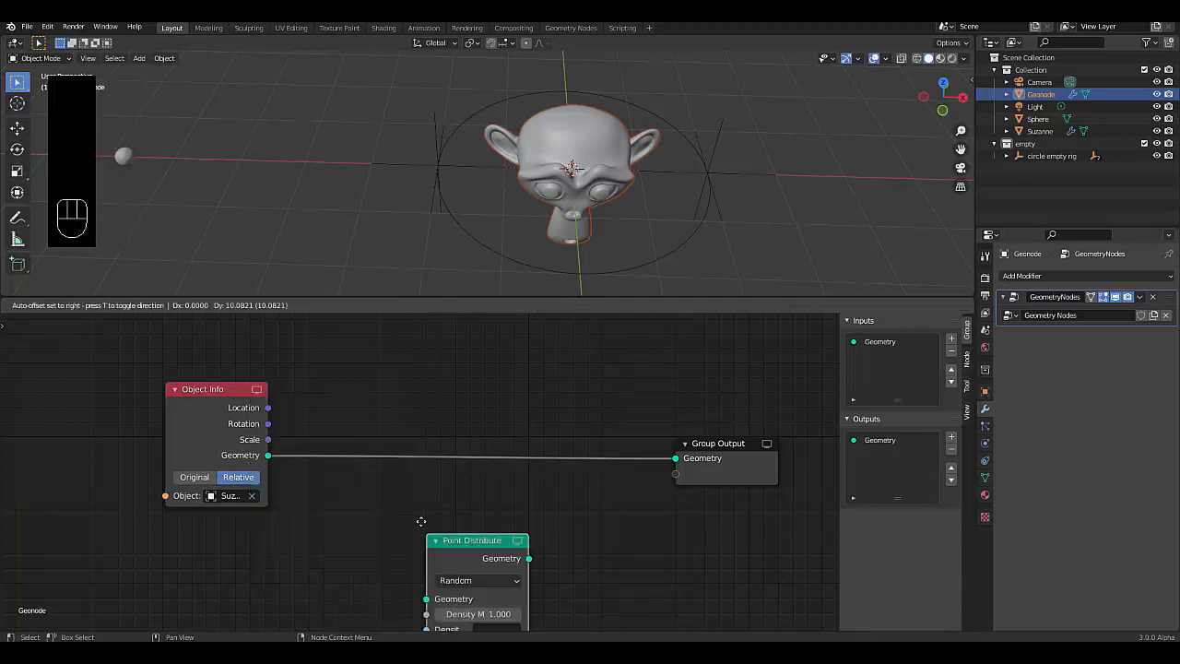
{"action": "left_click", "coordinate": [338, 399]}
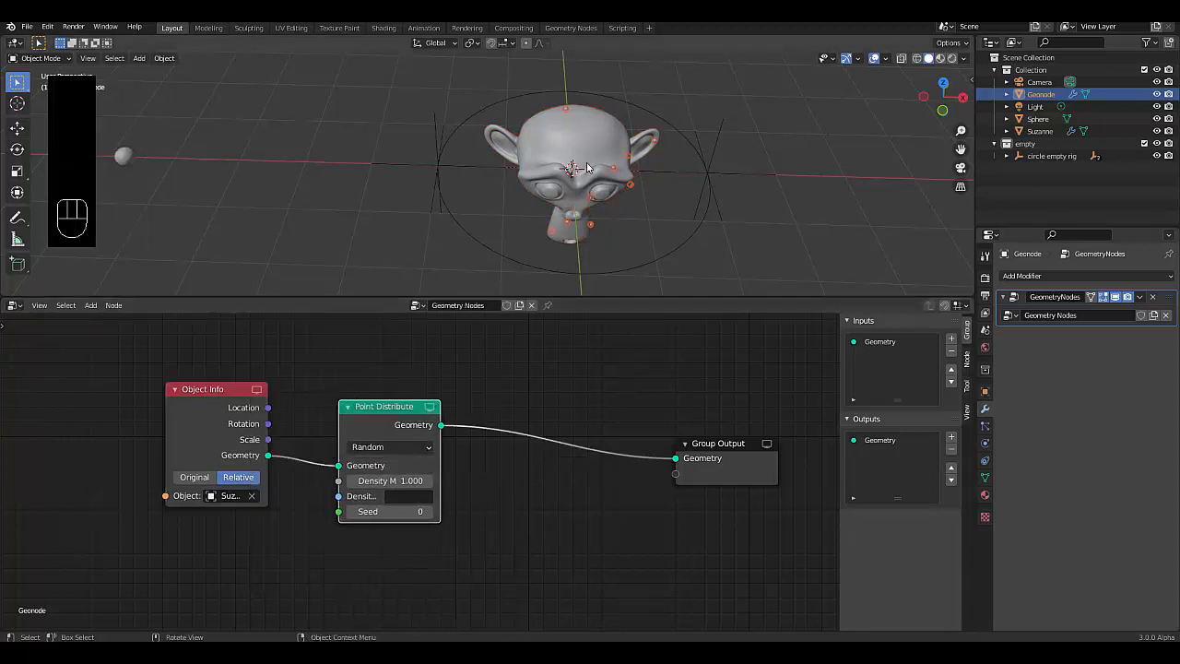
Switch the Point Distribute node to Poisson Disk and set its maximum density to 10.
{"action": "middle_click_drag", "start_coordinate": [588, 170], "coordinate": [574, 94], "text": "alt"}
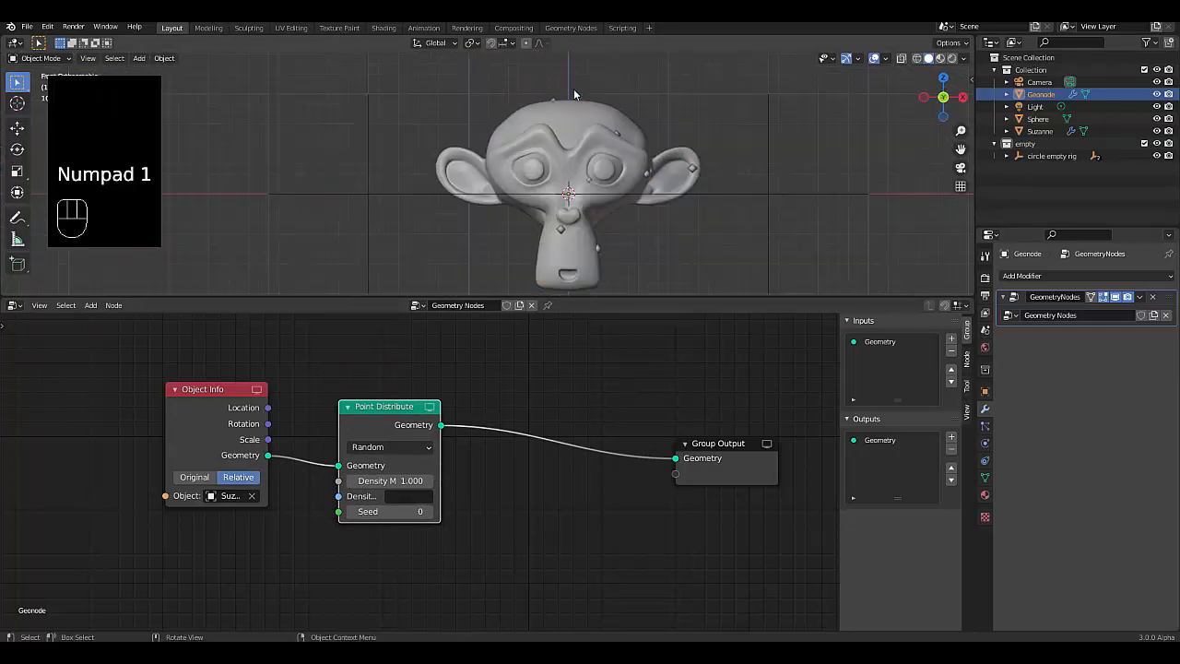
{"action": "left_click", "coordinate": [390, 447]}
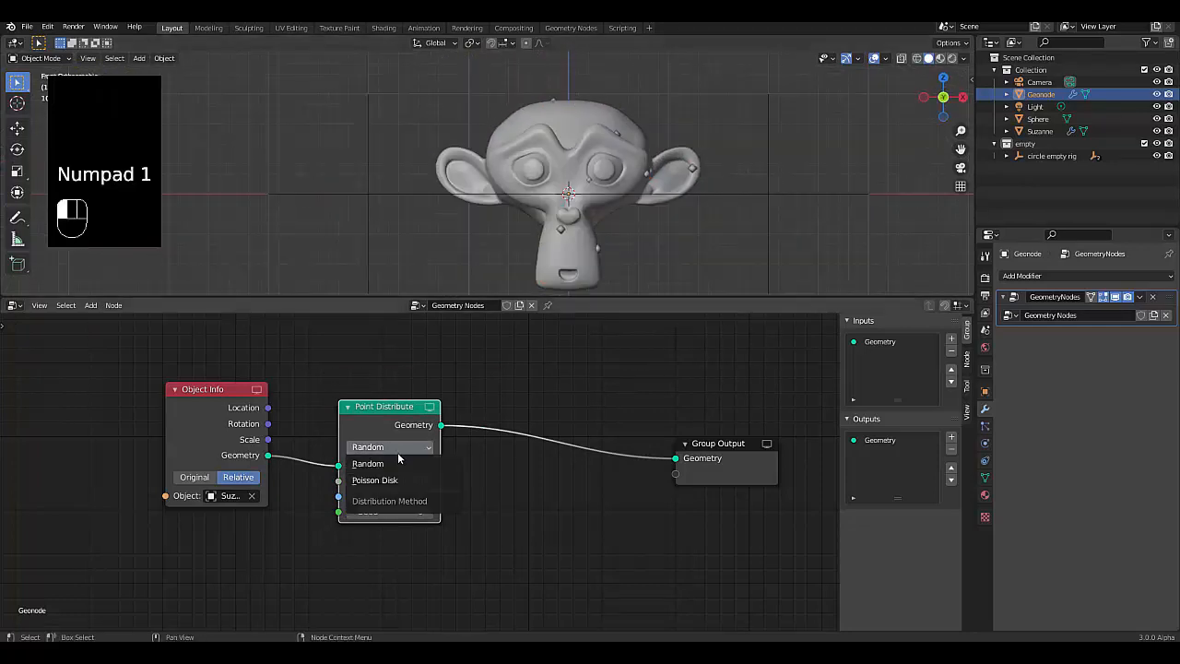
{"action": "left_click", "coordinate": [392, 480]}
{"action": "left_click", "coordinate": [427, 480]}
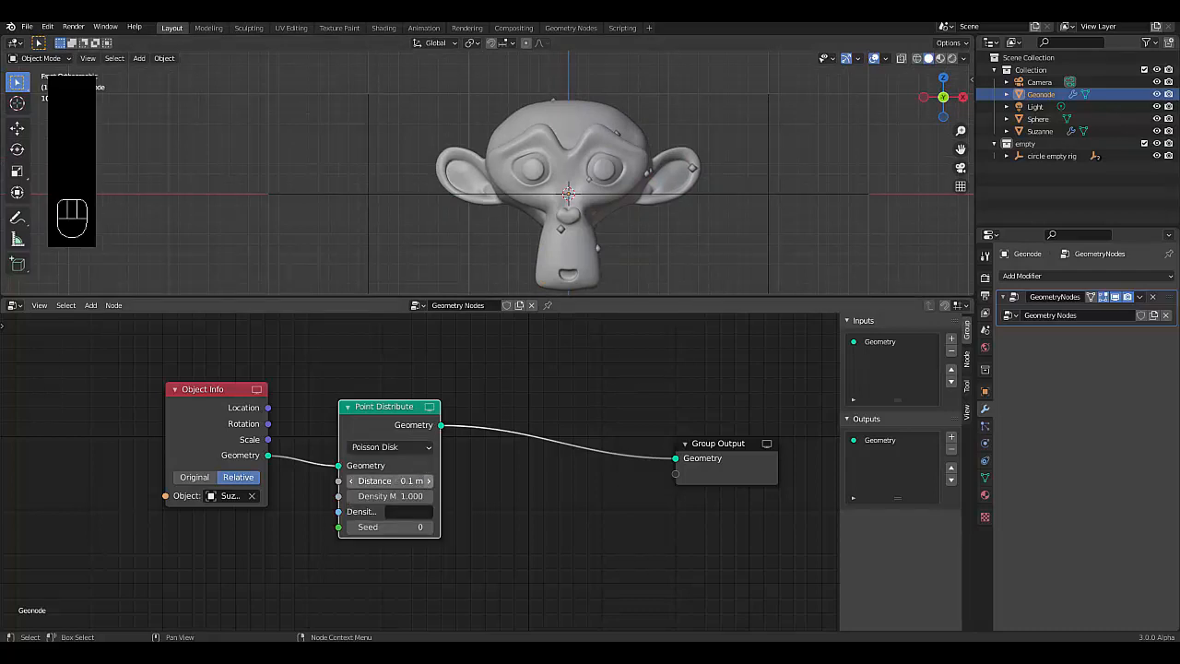
{"action": "left_click", "coordinate": [420, 496]}
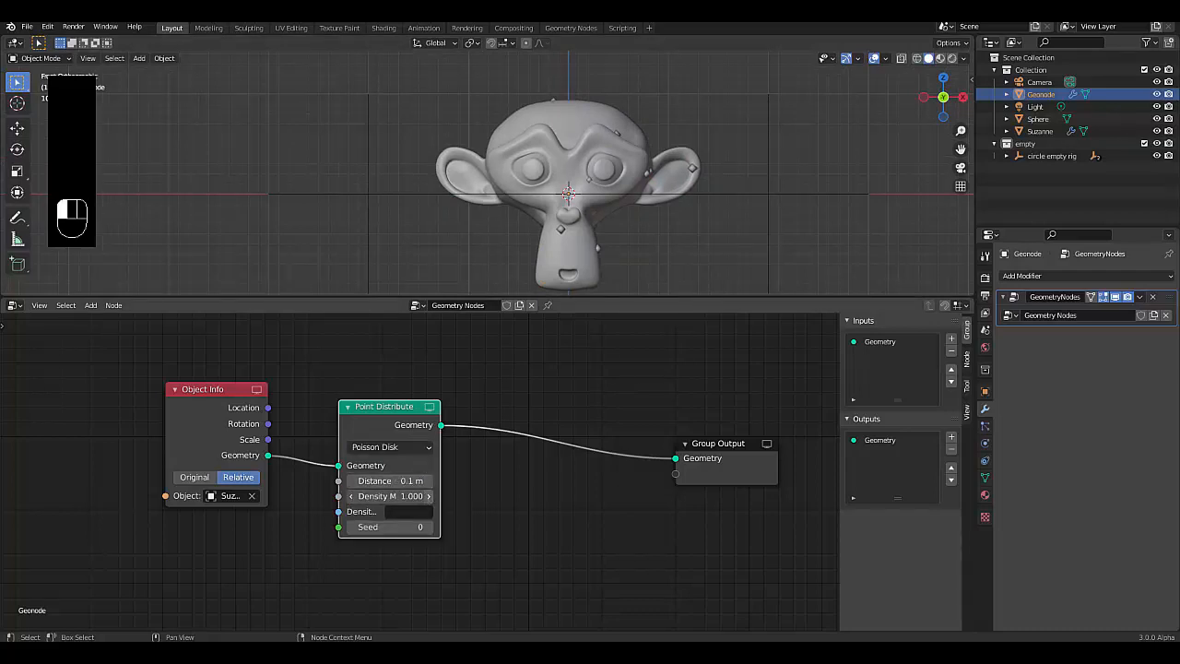
{"action": "type", "text": "1.1"}
{"action": "type", "text": "10"}
{"action": "key", "text": "Return"}
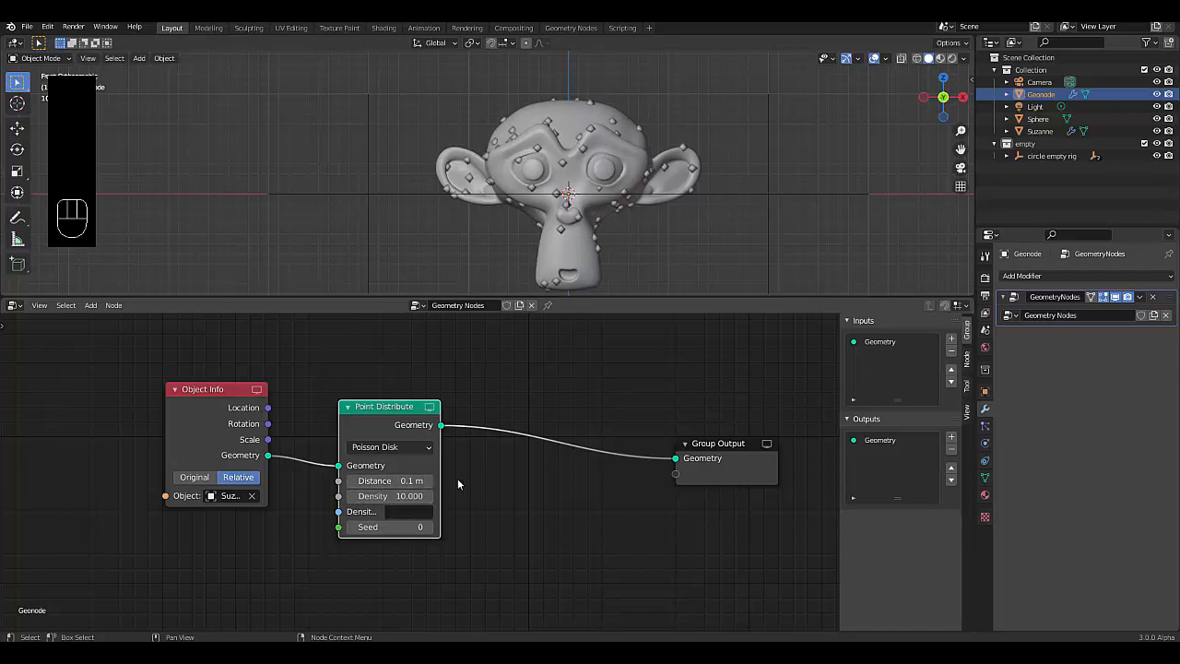
Raise the Point Distribute node's seed to 3.
{"action": "left_click", "coordinate": [429, 527]}
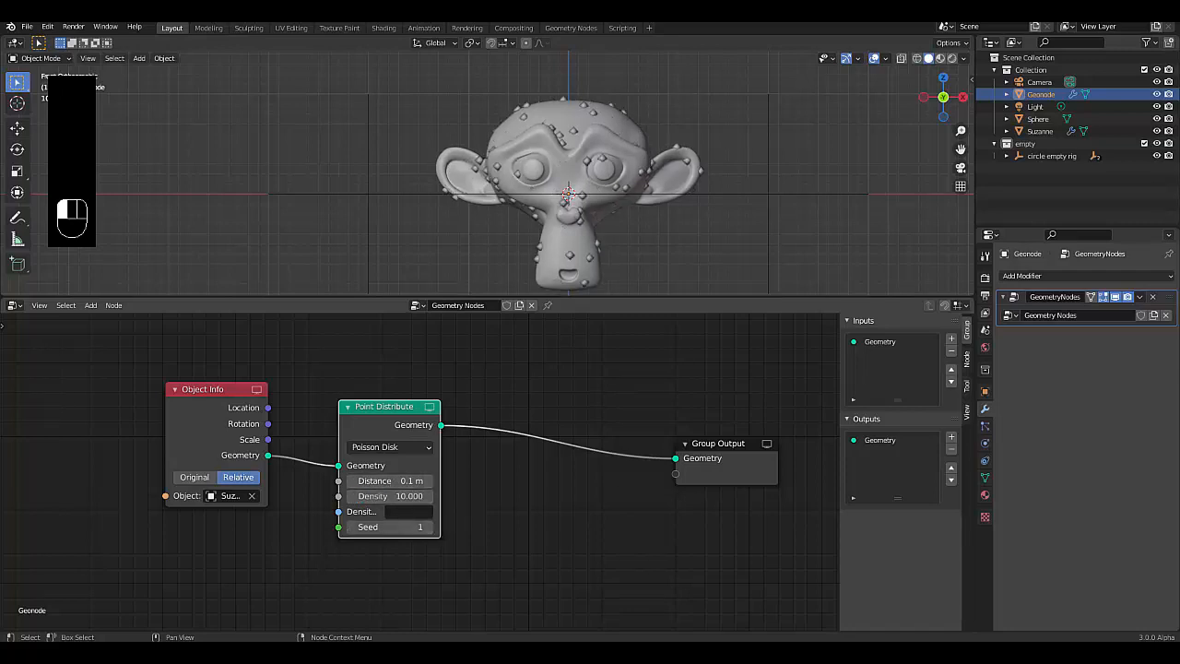
{"action": "left_click", "coordinate": [429, 527]}
{"action": "left_click", "coordinate": [428, 527]}
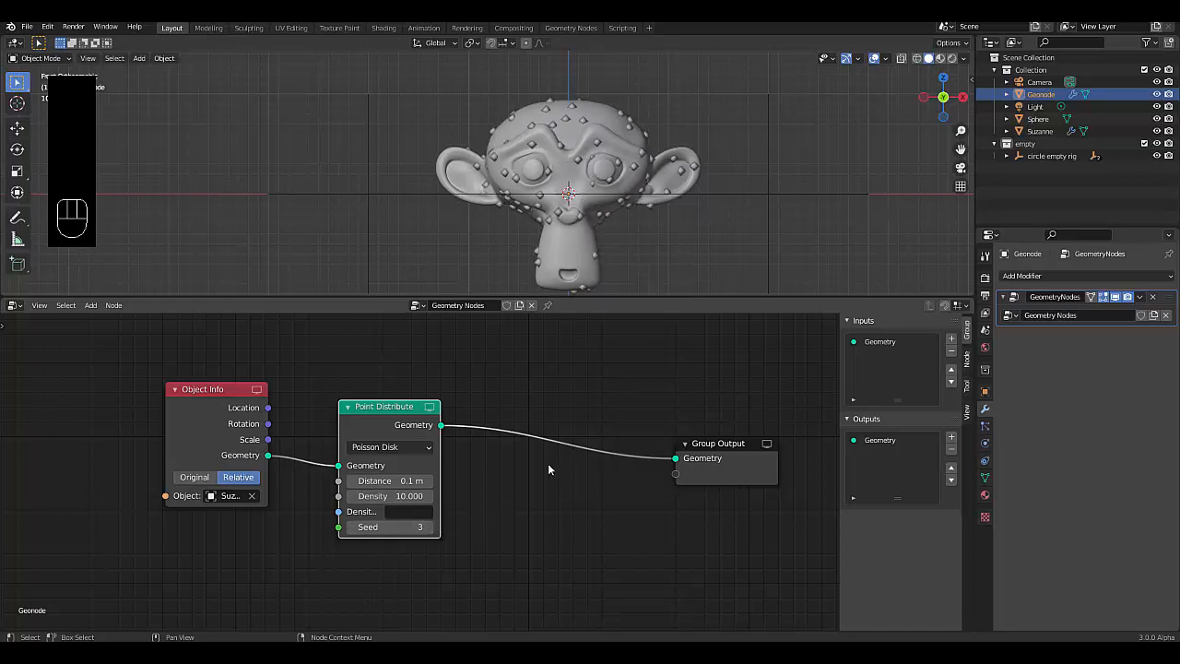
Insert a Point Instance node between Point Distribute and Group Output, with Sphere as its instanced object.
{"action": "key", "text": "shift+a"}
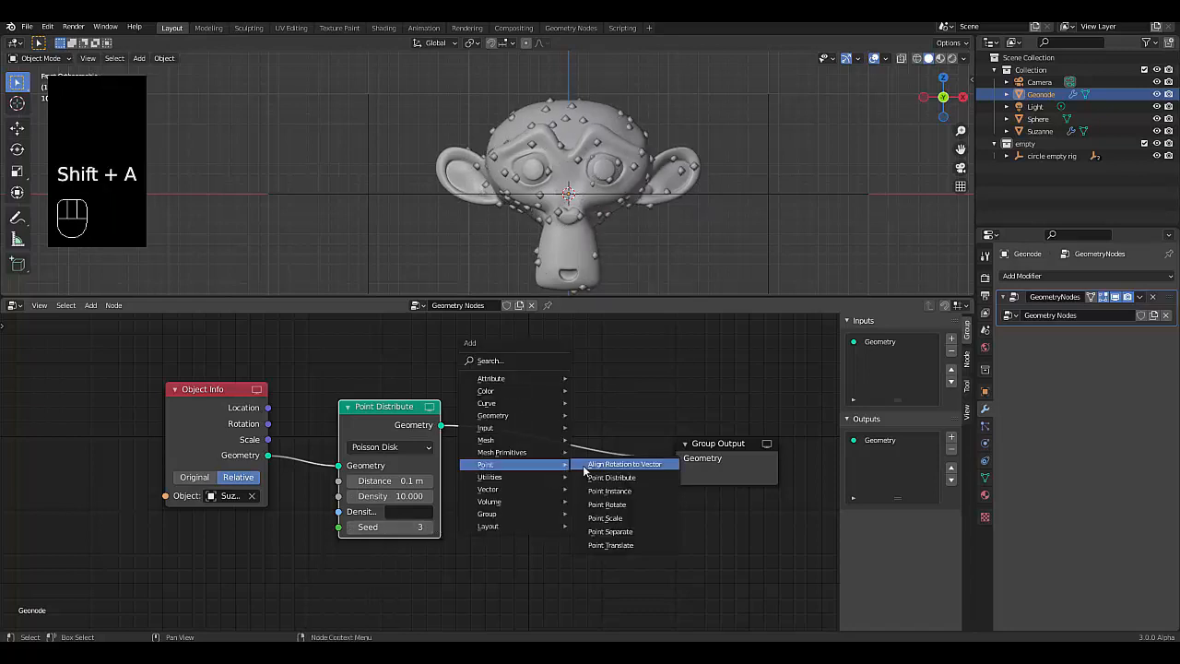
{"action": "left_click", "coordinate": [609, 491]}
{"action": "left_click", "coordinate": [536, 405]}
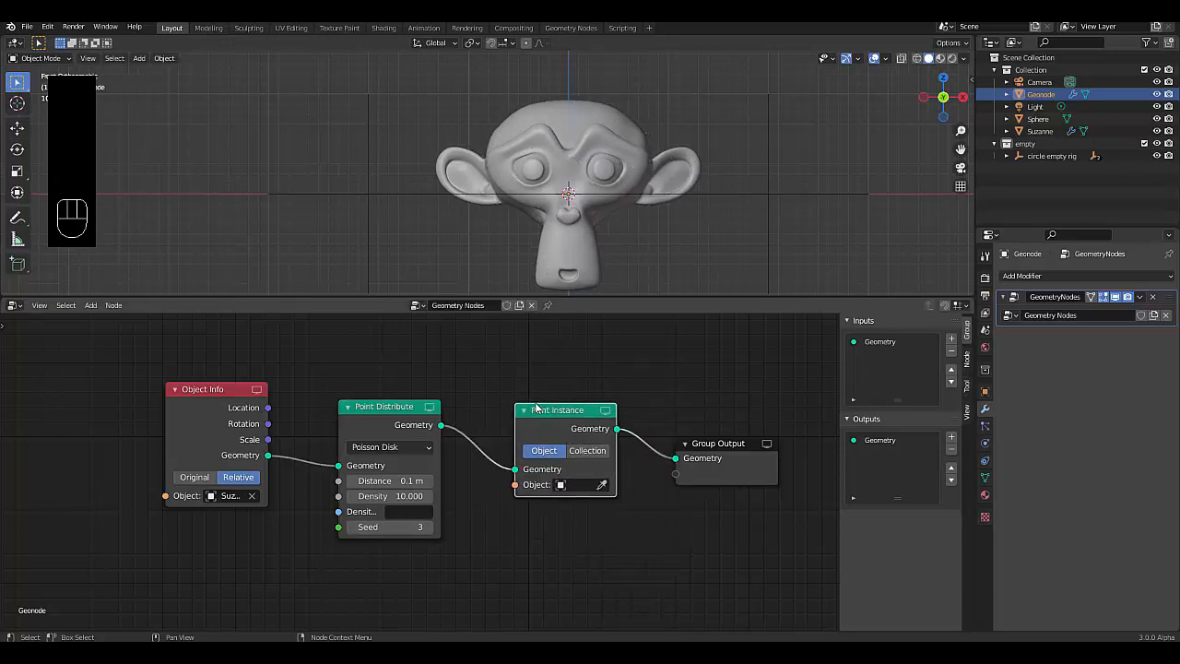
{"action": "left_click", "coordinate": [583, 486]}
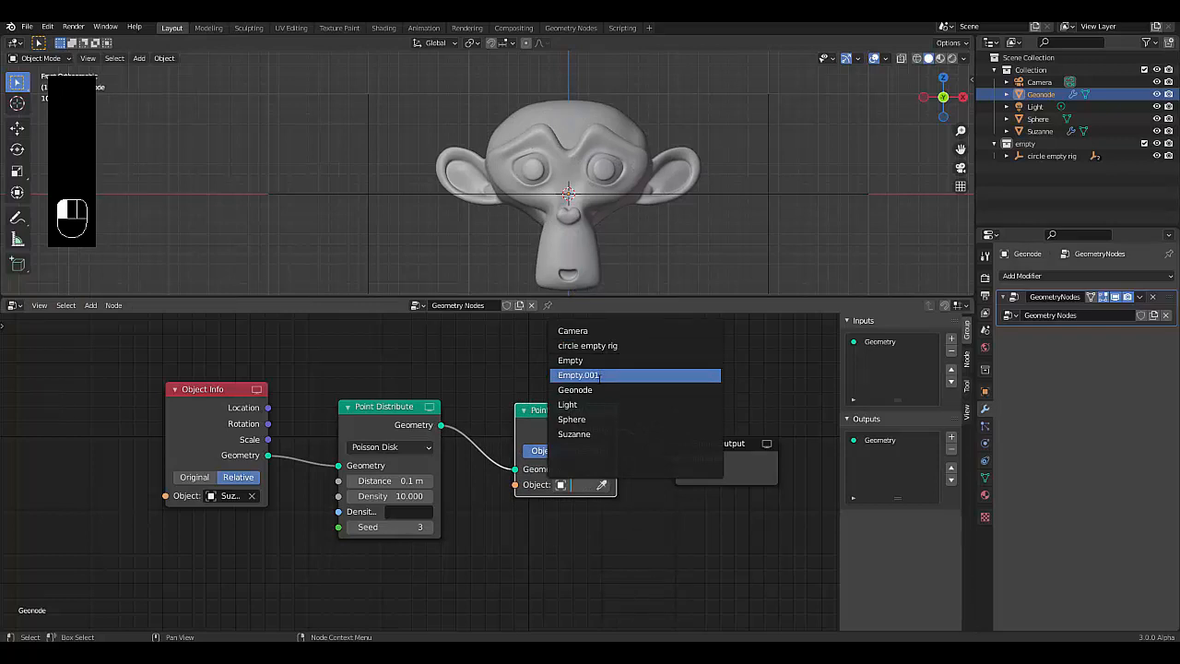
{"action": "left_click", "coordinate": [585, 420]}
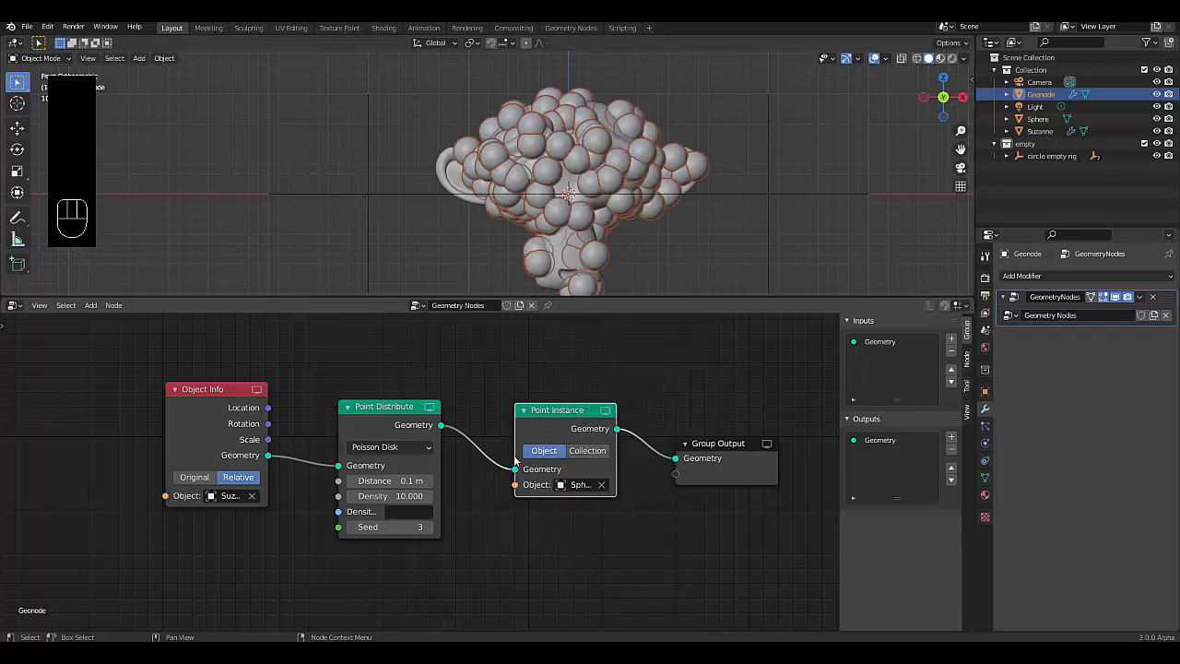
Scale the separate source sphere down to about 0.6 of its size and apply the transform.
{"action": "scroll", "coordinate": [595, 192], "scroll_direction": "down", "scroll_amount": 5}
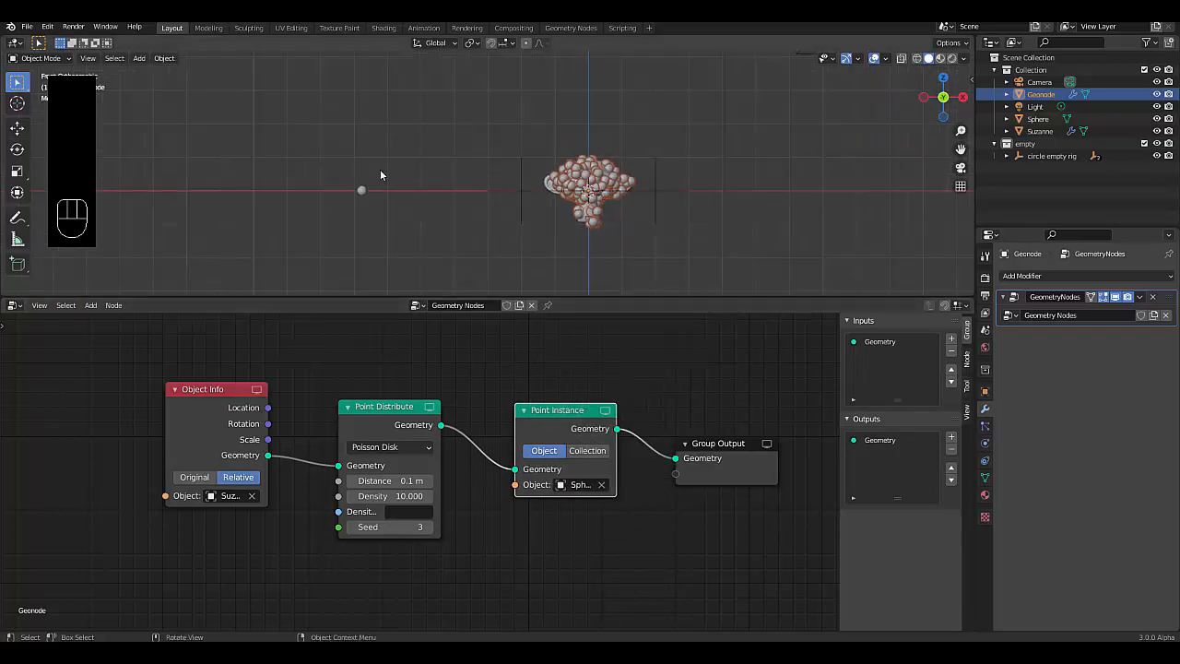
{"action": "scroll", "coordinate": [379, 171], "scroll_direction": "up", "scroll_amount": 4}
{"action": "left_click", "coordinate": [343, 212]}
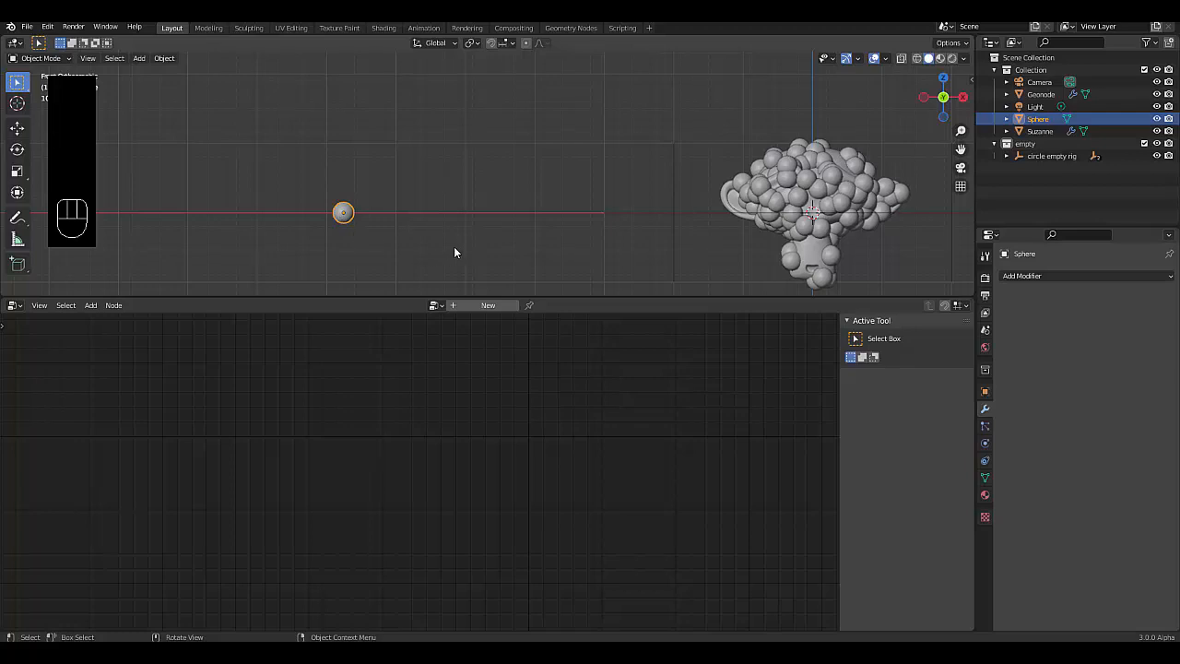
{"action": "key", "text": "s"}
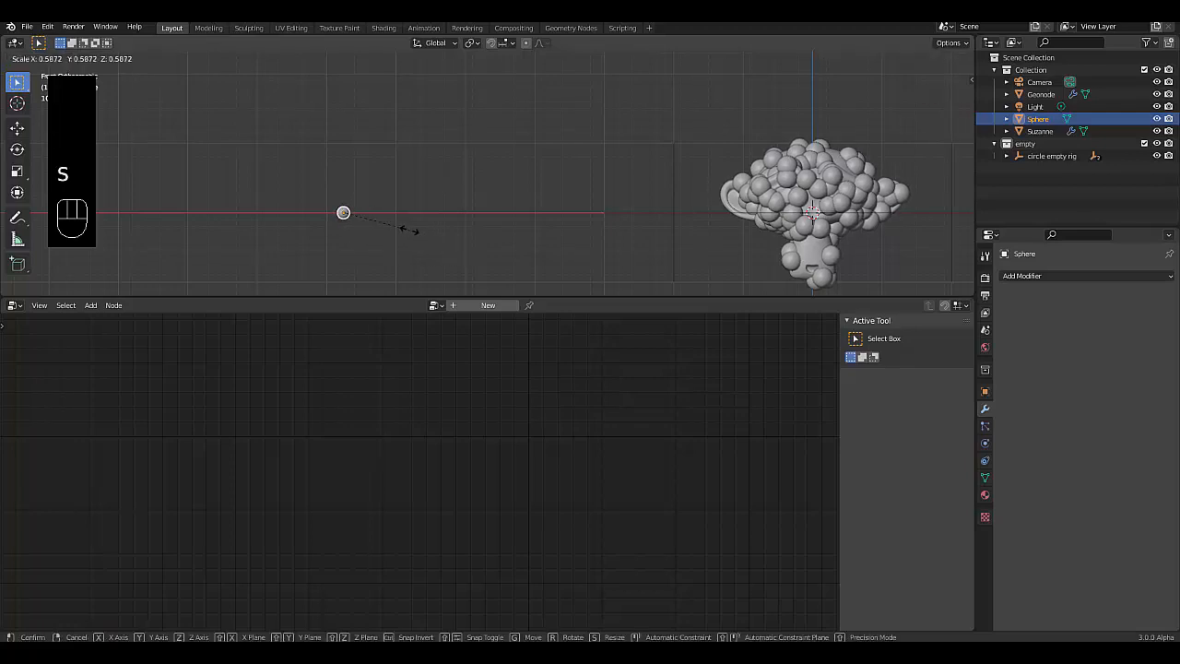
{"action": "left_click", "coordinate": [406, 232]}
{"action": "key", "text": "ctrl+a"}
{"action": "left_click", "coordinate": [411, 236]}
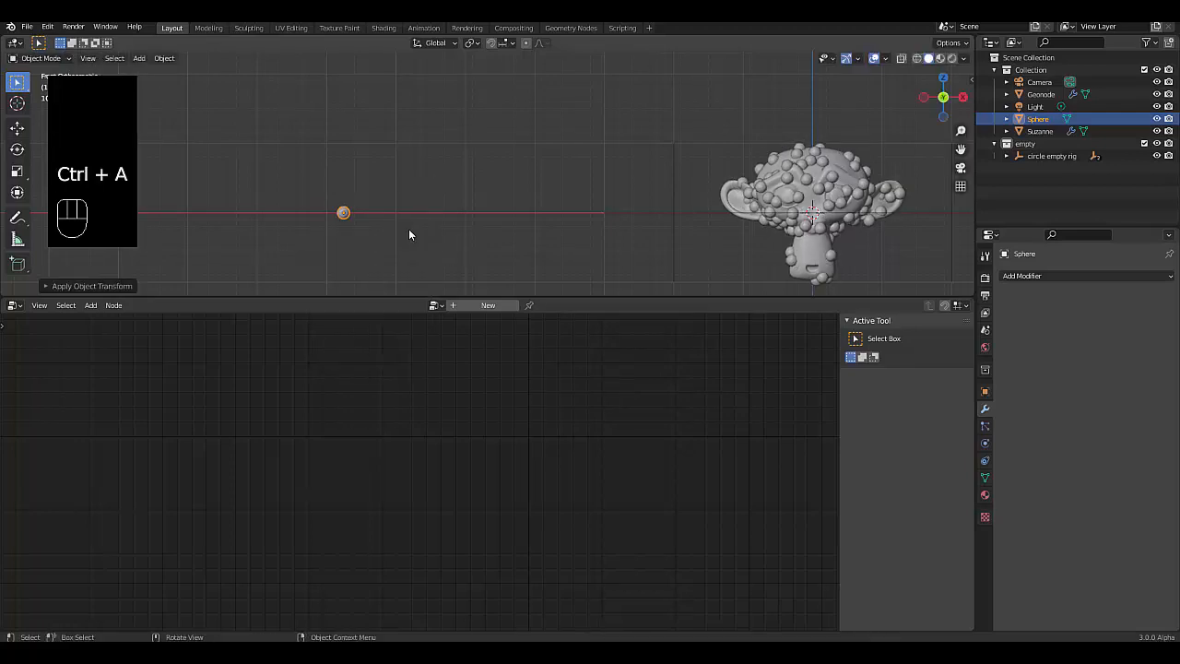
Check the instanced spheres on the monkey from the front and reselect the Geonode object to show its node tree.
{"action": "scroll", "coordinate": [547, 177], "scroll_direction": "down", "scroll_amount": 5}
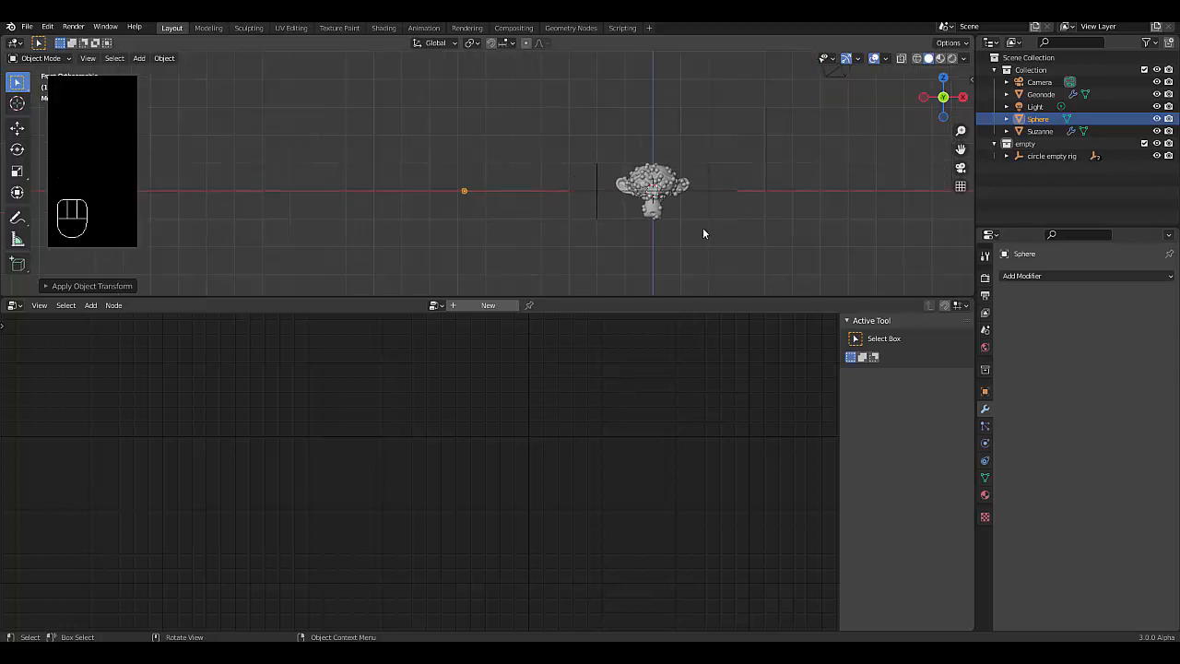
{"action": "scroll", "coordinate": [704, 225], "scroll_direction": "up", "scroll_amount": 7}
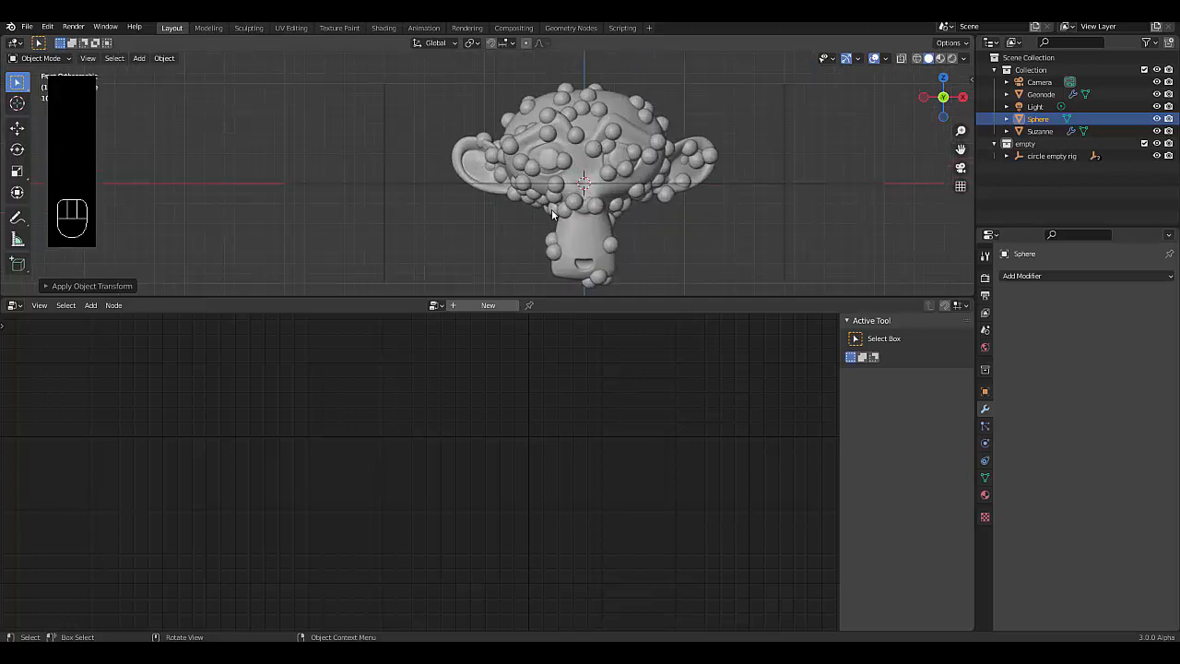
{"action": "scroll", "coordinate": [551, 209], "scroll_direction": "up", "scroll_amount": 1}
{"action": "key", "text": "KP_1"}
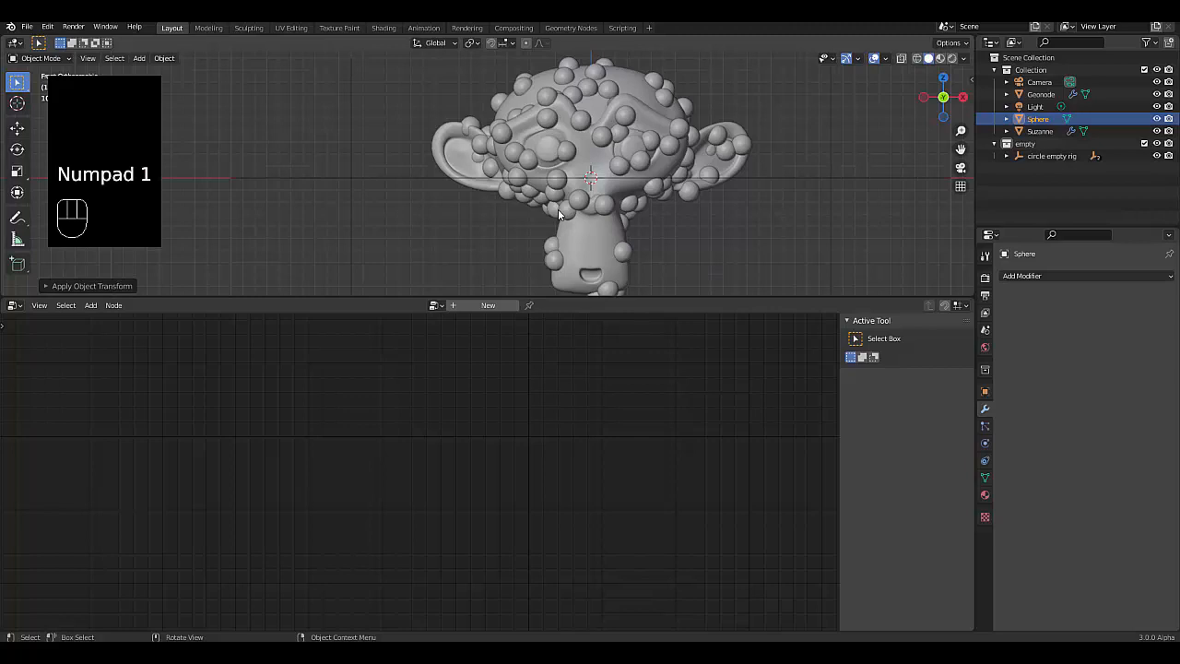
{"action": "left_click", "coordinate": [601, 255]}
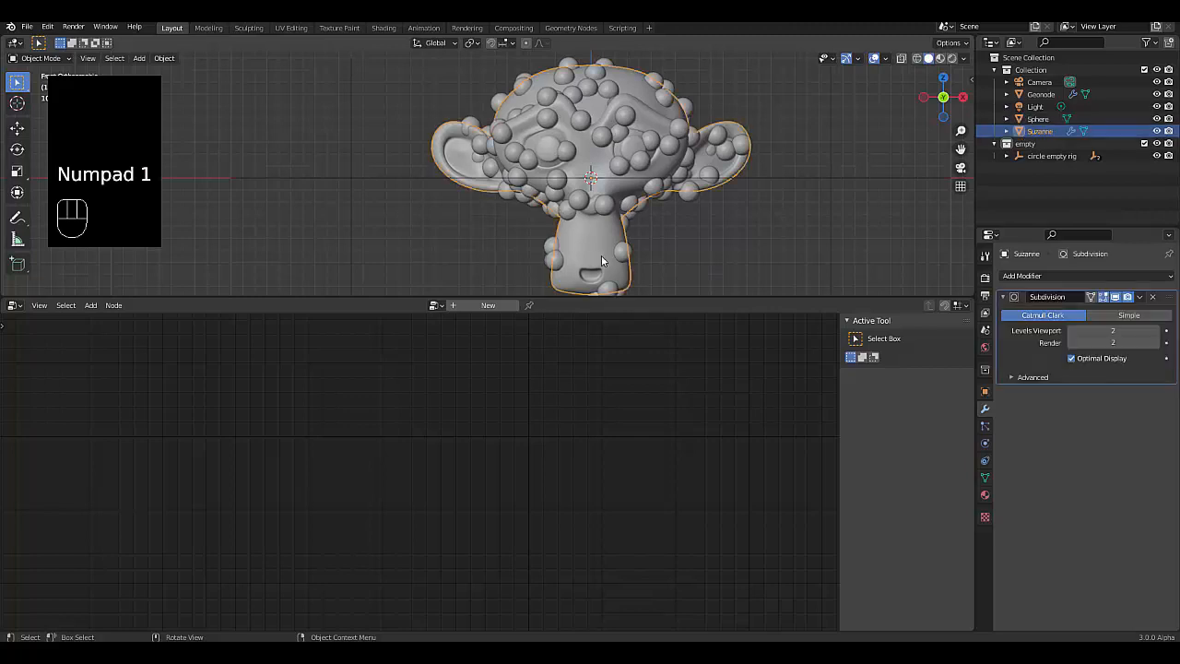
{"action": "left_click", "coordinate": [1040, 95]}
{"action": "scroll", "coordinate": [406, 516], "scroll_direction": "down", "scroll_amount": 2}
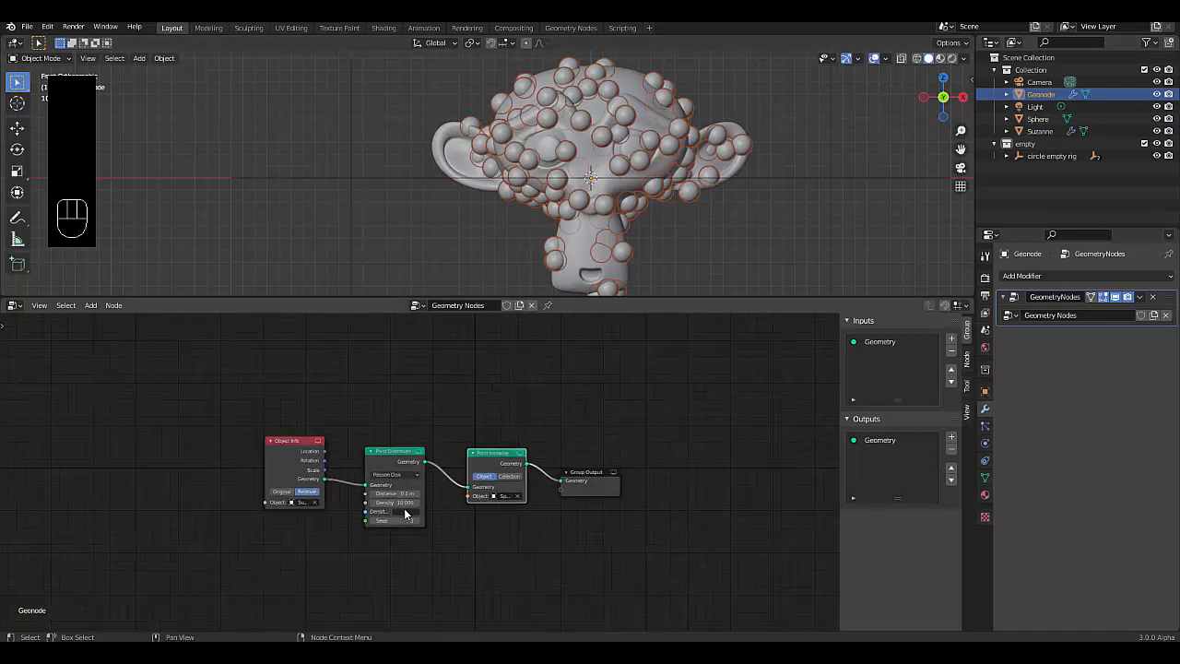
{"action": "scroll", "coordinate": [406, 516], "scroll_direction": "down", "scroll_amount": 1}
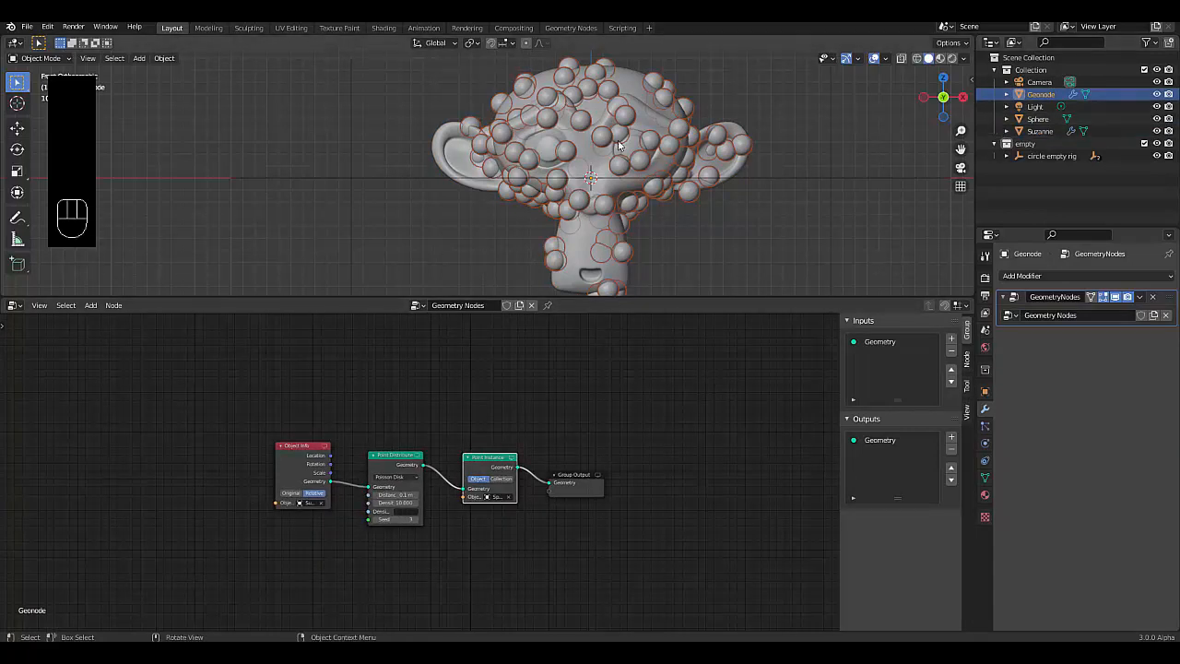
{"action": "scroll", "coordinate": [287, 493], "scroll_direction": "up", "scroll_amount": 4}
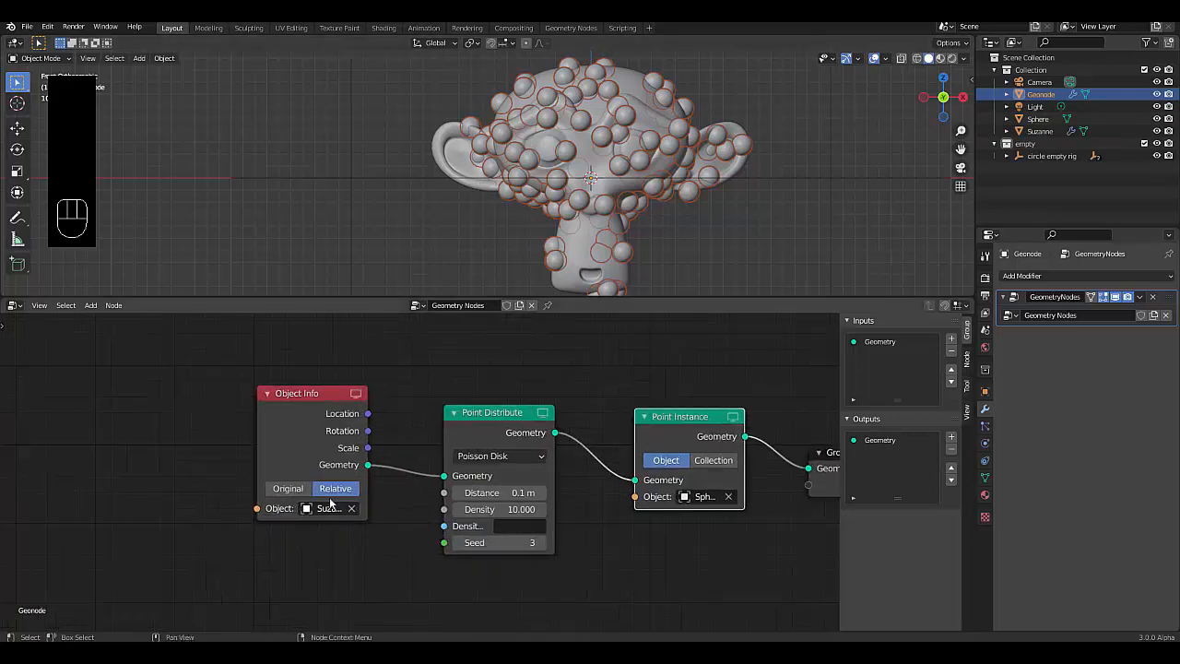
Try moving the Geonode object away from the world origin to a spot below the monkey, then deselect it.
{"action": "scroll", "coordinate": [451, 171], "scroll_direction": "down", "scroll_amount": 4}
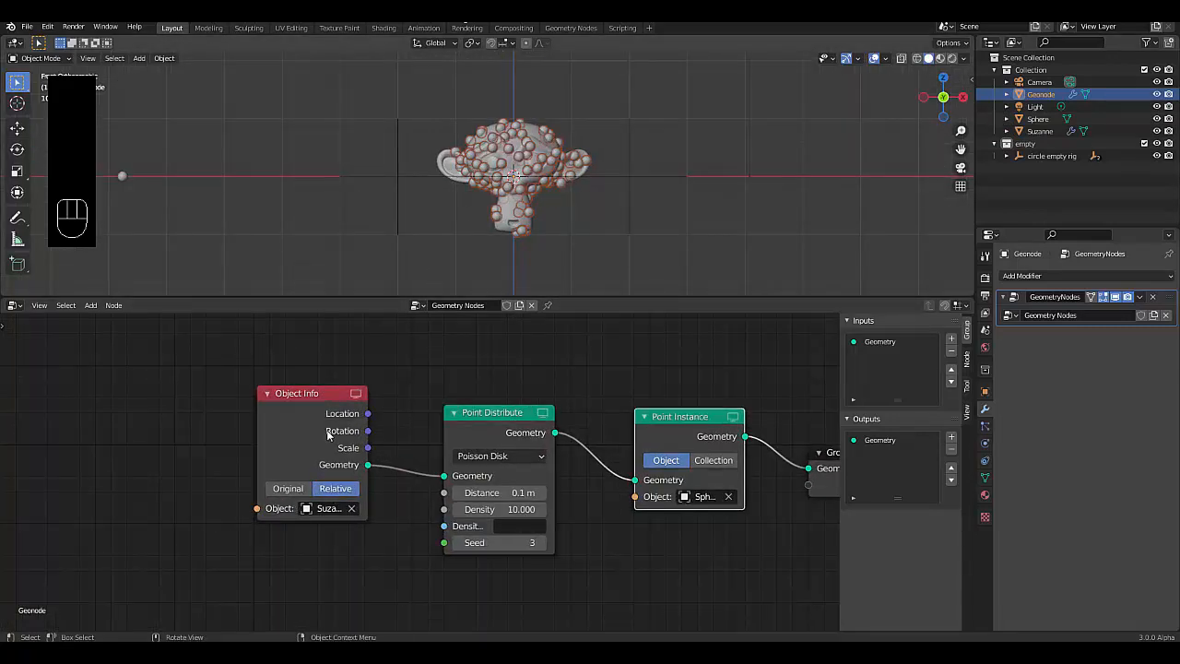
{"action": "key", "text": "g"}
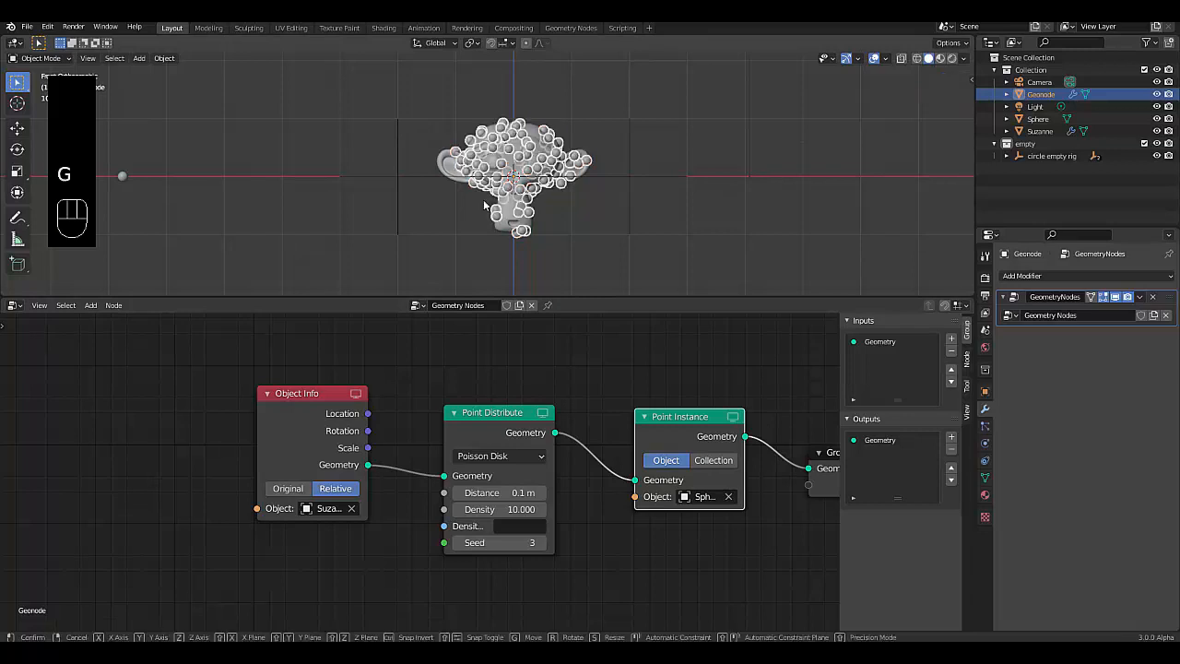
{"action": "left_click", "coordinate": [325, 237]}
{"action": "key", "text": "g"}
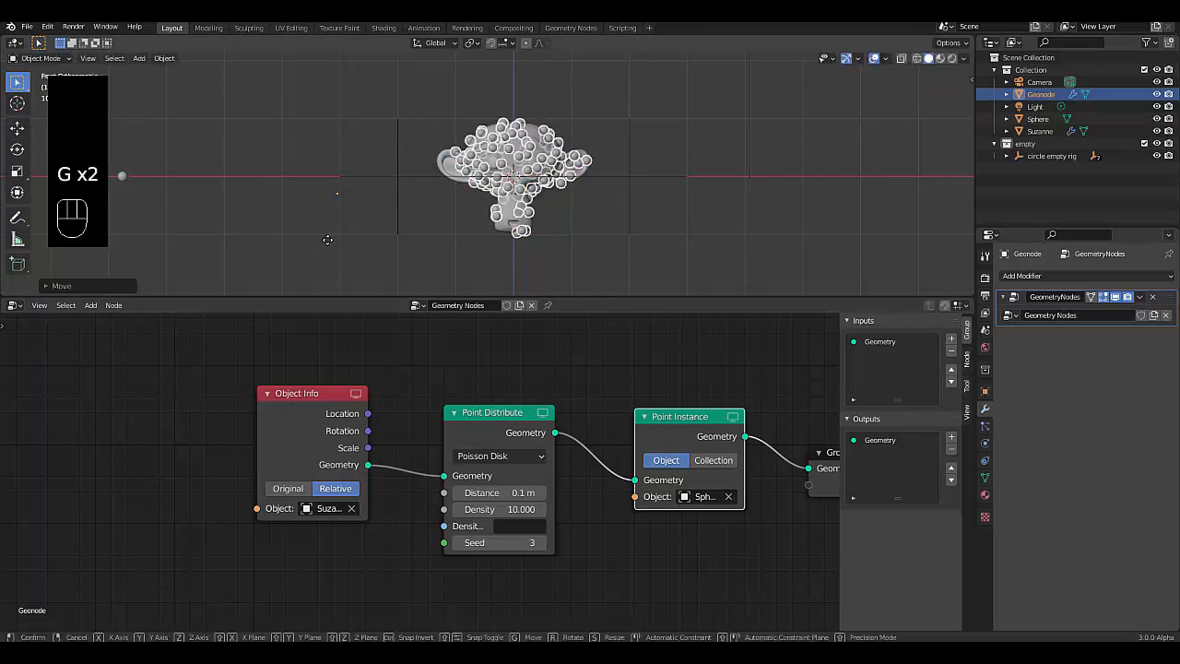
{"action": "left_click", "coordinate": [457, 273]}
{"action": "right_click", "coordinate": [457, 273]}
{"action": "left_click", "coordinate": [315, 248]}
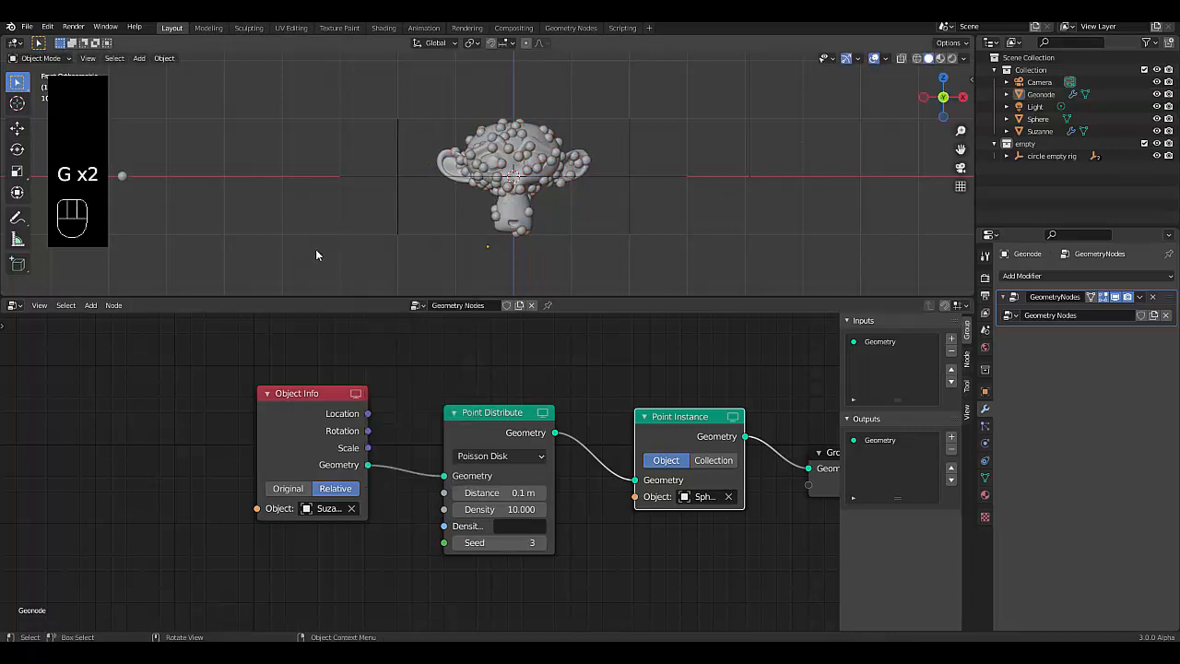
{"action": "key", "text": "ctrl"}
Compare the Object Info node's transform spaces by switching it to Original and back to Relative.
{"action": "left_click", "coordinate": [288, 483]}
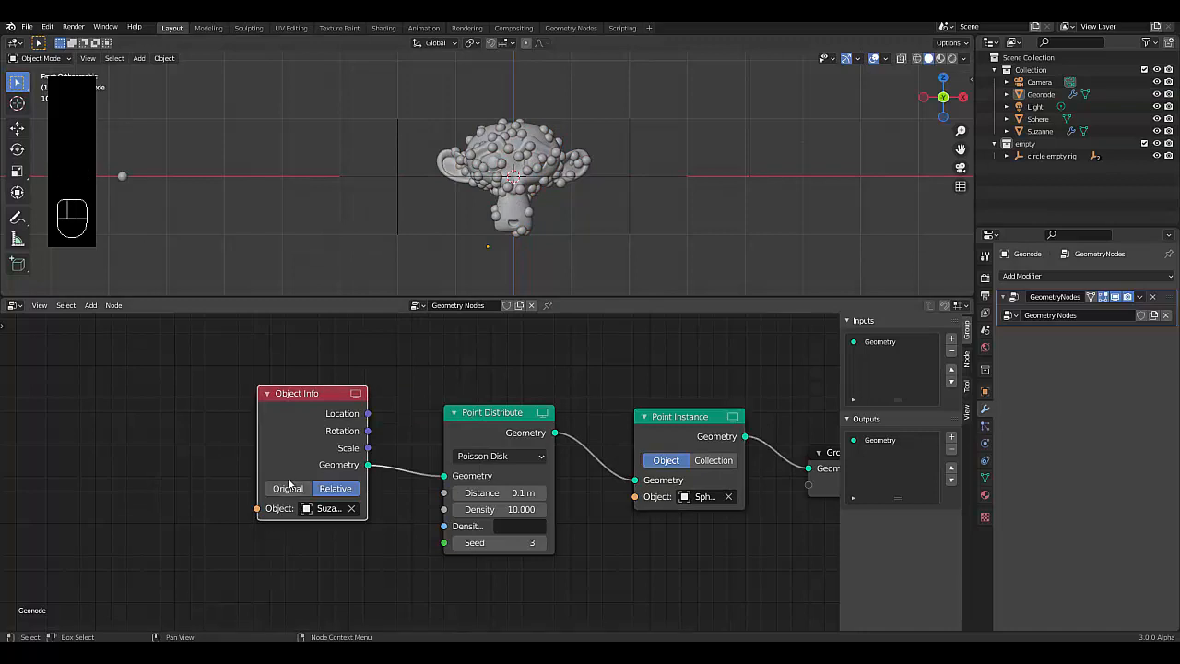
{"action": "left_click", "coordinate": [285, 489]}
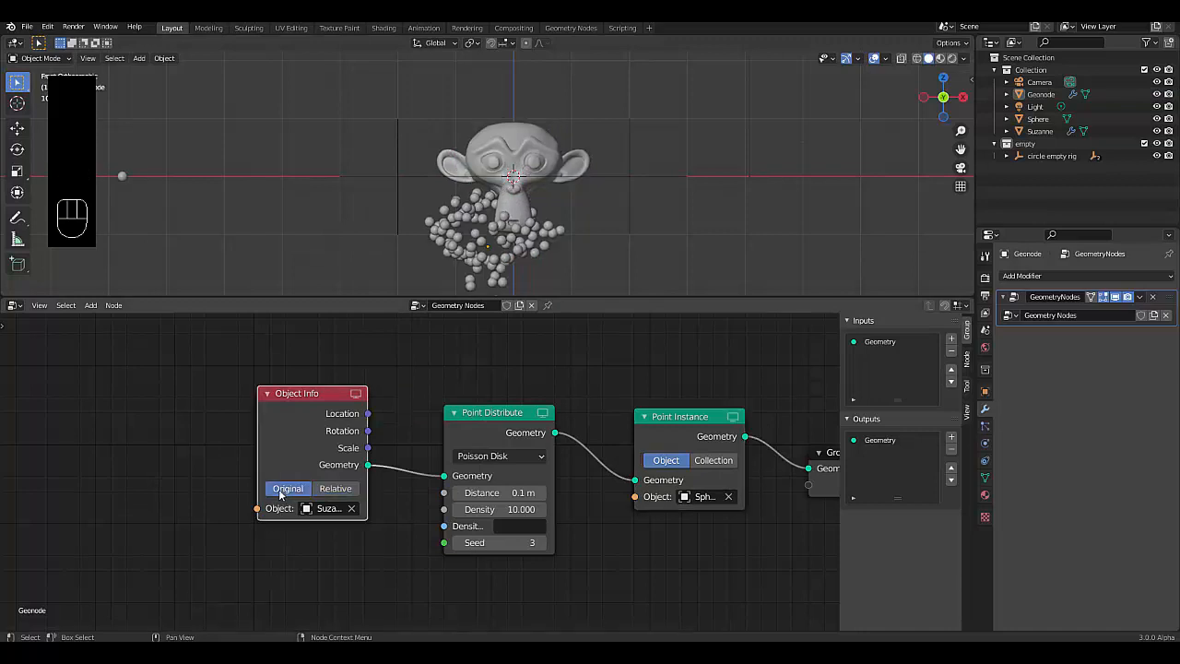
{"action": "left_click", "coordinate": [335, 488]}
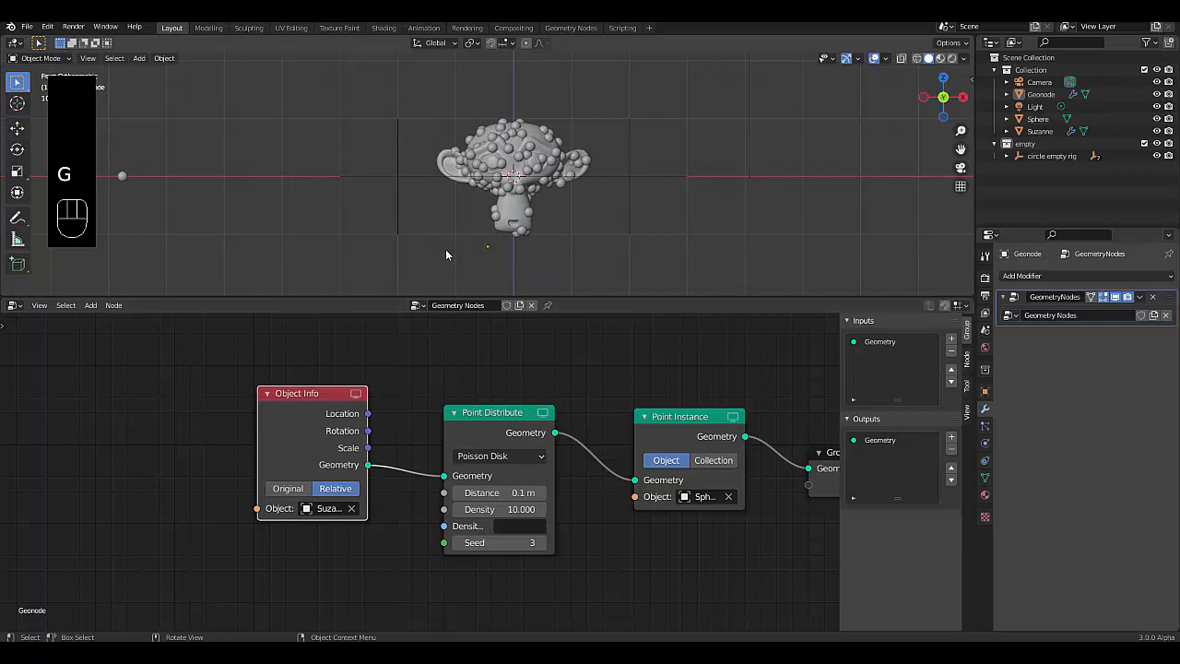
Undo the transform space changes and the Geonode object's moves.
{"action": "key", "text": "ctrl+z"}
{"action": "key", "text": "ctrl+z"}
{"action": "key", "text": "ctrl+z"}
{"action": "key", "text": "ctrl+z"}
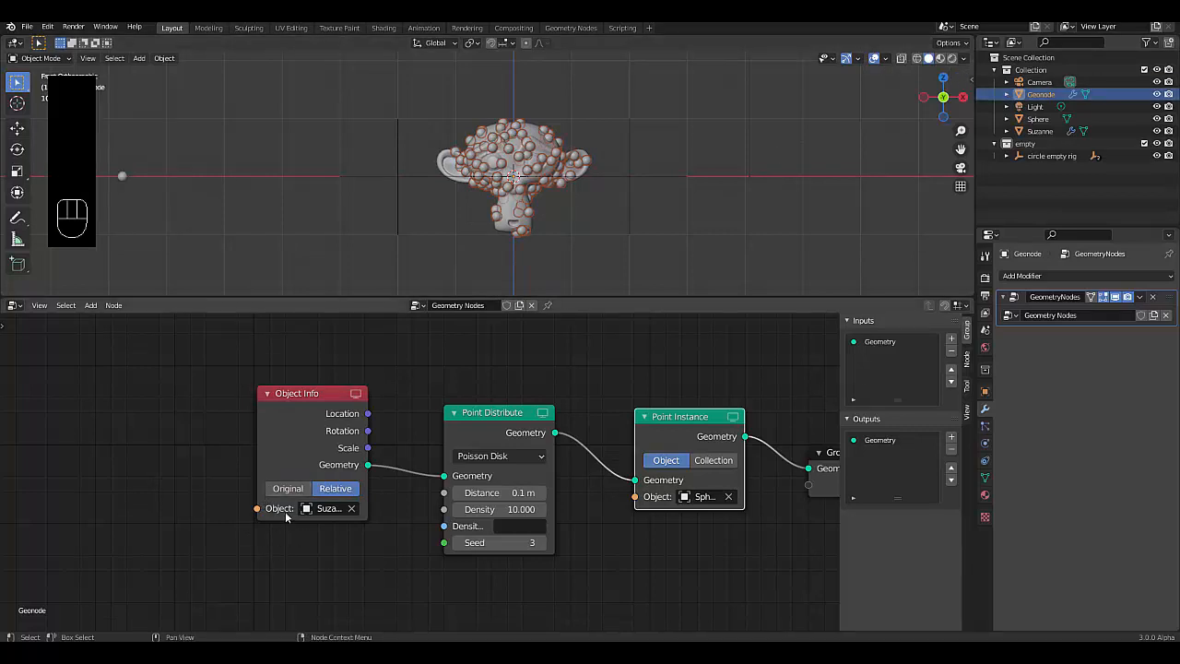
{"action": "scroll", "coordinate": [245, 528], "scroll_direction": "down", "scroll_amount": 3}
{"action": "scroll", "coordinate": [495, 471], "scroll_direction": "up", "scroll_amount": 1}
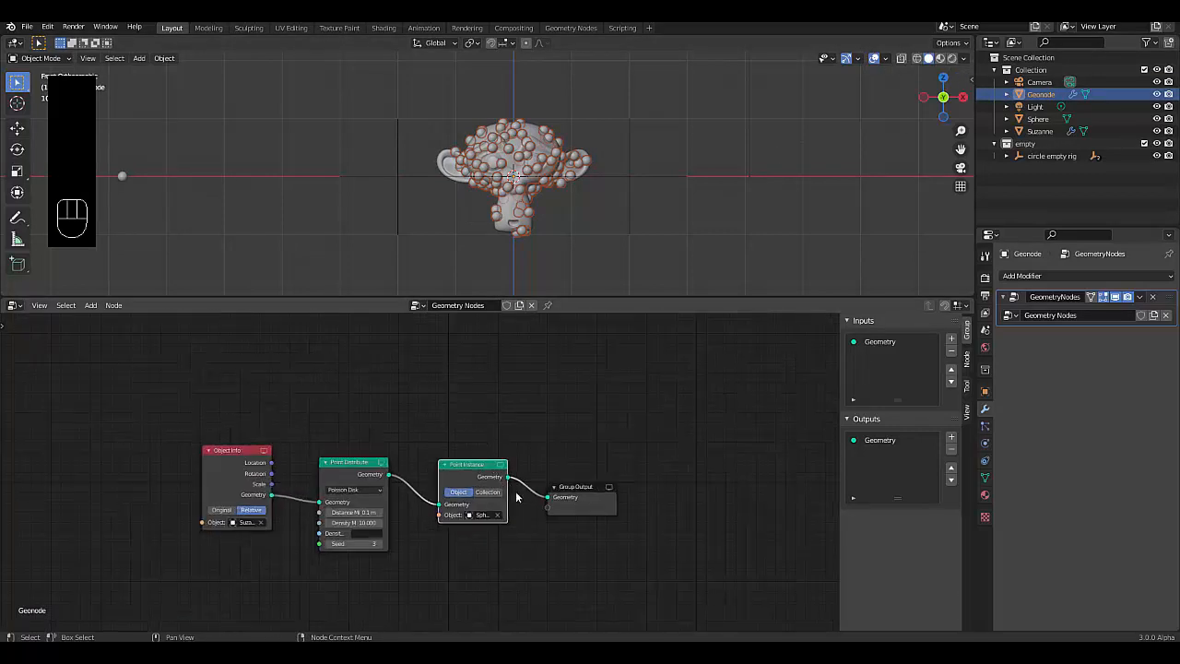
Move the Point Instance and Group Output nodes away from Point Distribute to make room between them.
{"action": "left_click_drag", "start_coordinate": [651, 610], "coordinate": [451, 401]}
{"action": "left_click_drag", "start_coordinate": [458, 483], "coordinate": [693, 472]}
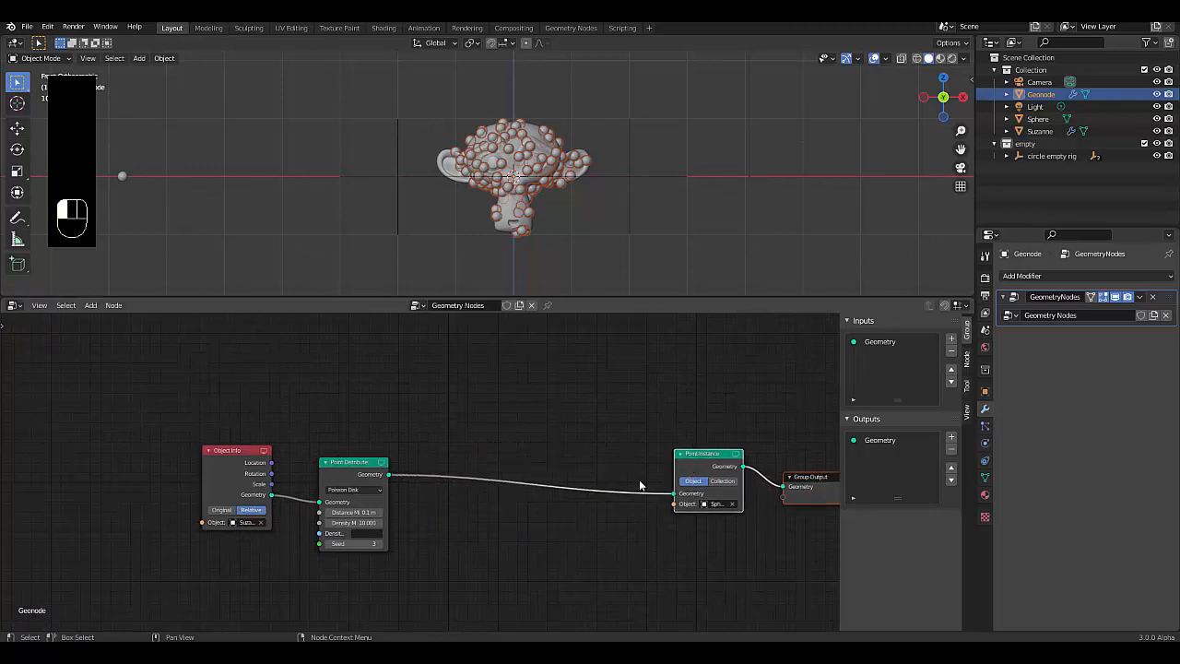
{"action": "left_click", "coordinate": [420, 569]}
{"action": "scroll", "coordinate": [449, 526], "scroll_direction": "down", "scroll_amount": 4}
{"action": "scroll", "coordinate": [450, 519], "scroll_direction": "up", "scroll_amount": 3}
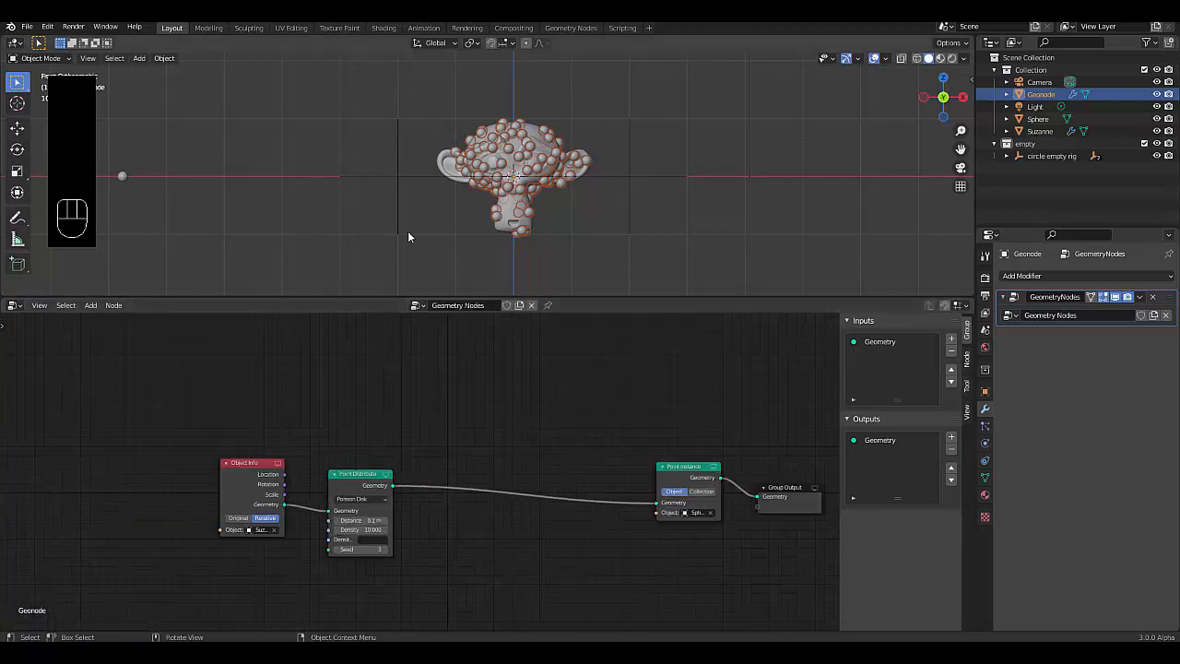
Inspect the spheres on the monkey, one rig empty and the monkey itself, and reselect the Geonode object.
{"action": "scroll", "coordinate": [461, 138], "scroll_direction": "up", "scroll_amount": 4}
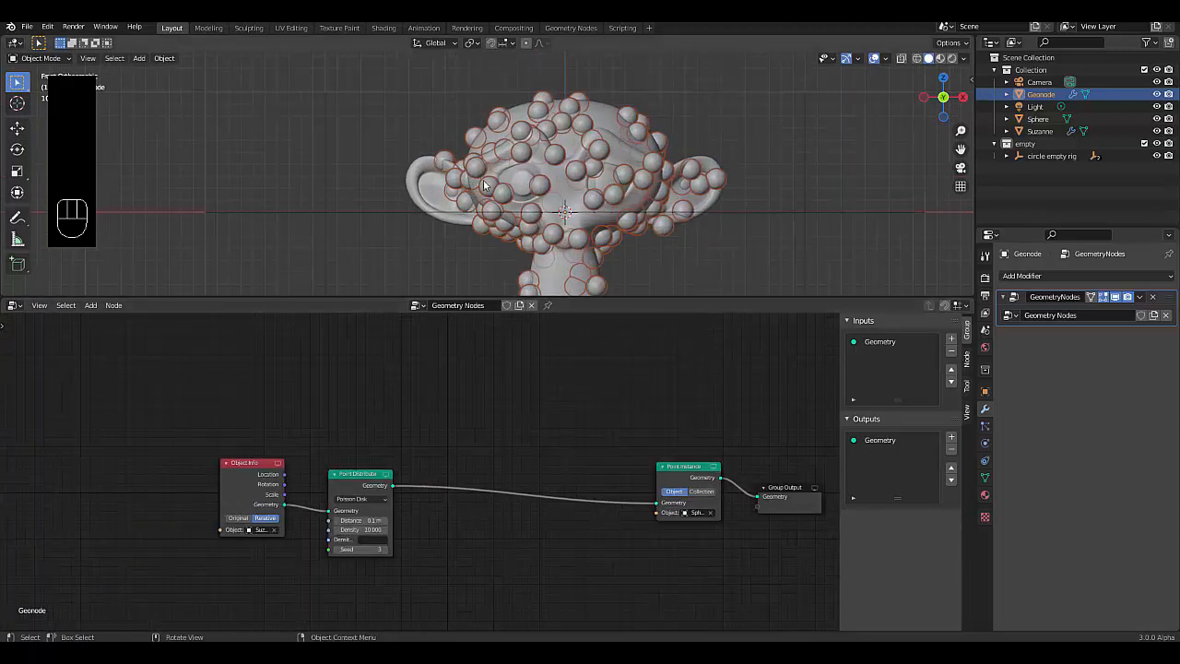
{"action": "middle_click_drag", "start_coordinate": [464, 169], "coordinate": [493, 200]}
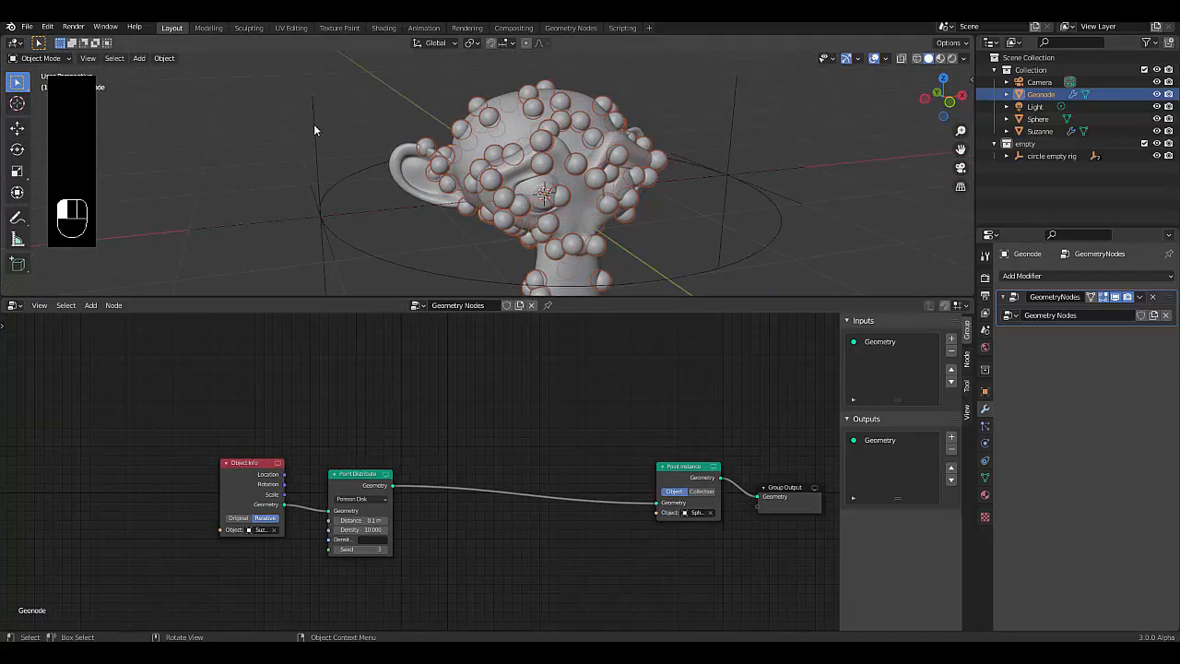
{"action": "left_click", "coordinate": [314, 124]}
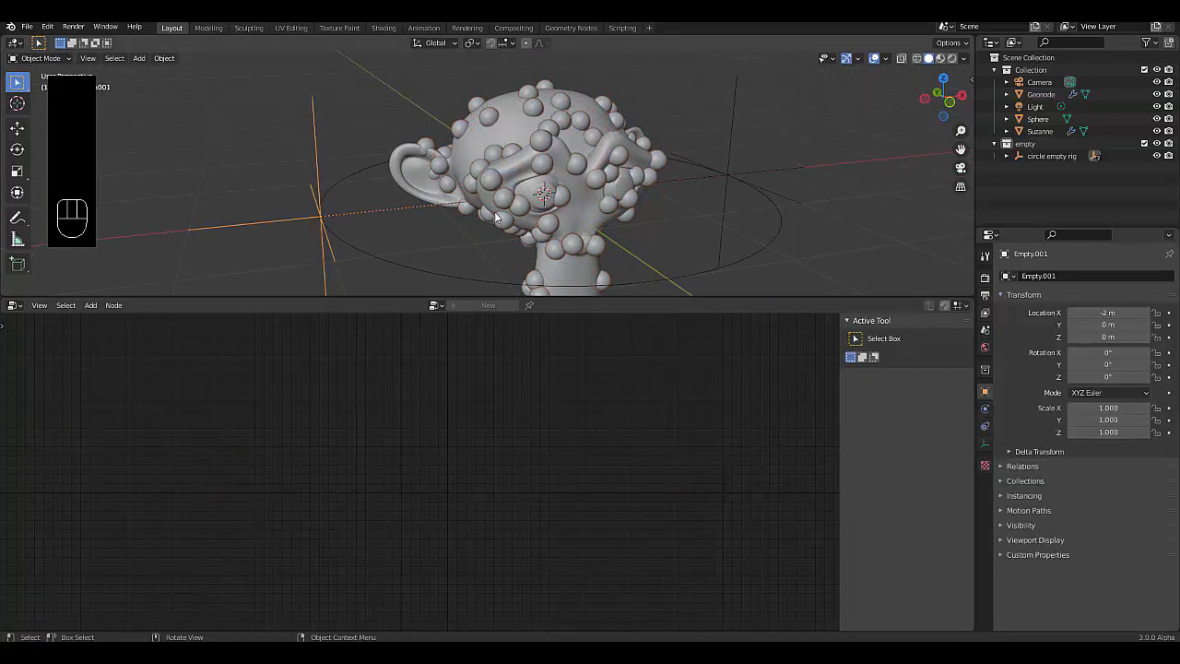
{"action": "left_click", "coordinate": [514, 144]}
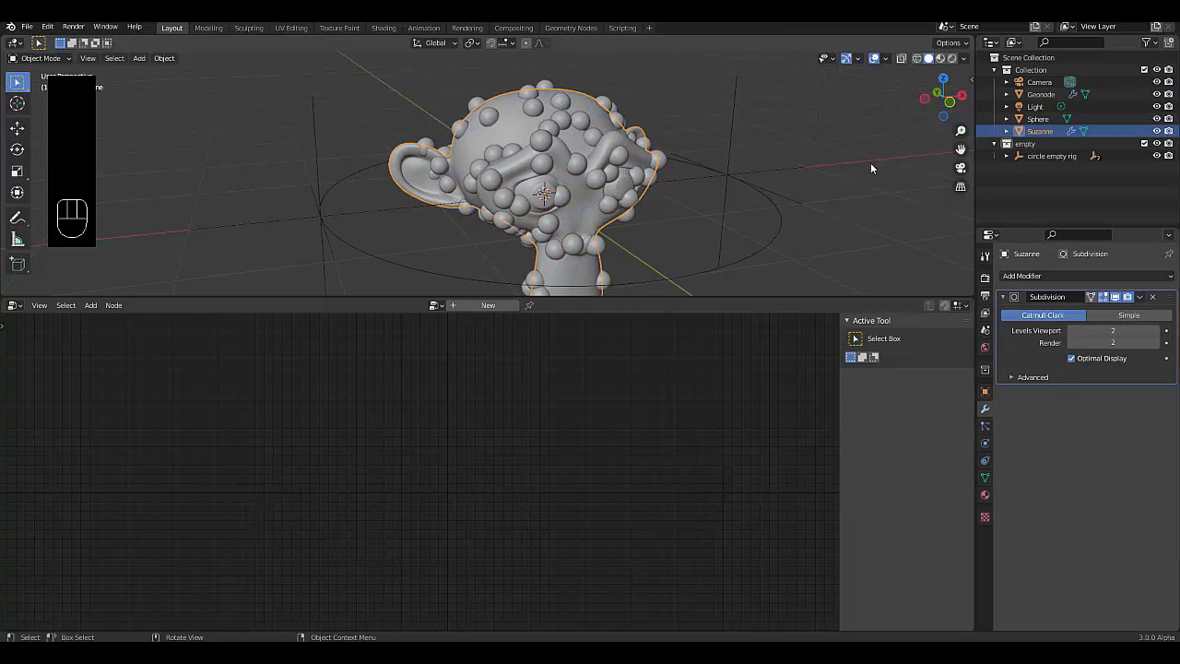
{"action": "left_click", "coordinate": [1040, 94]}
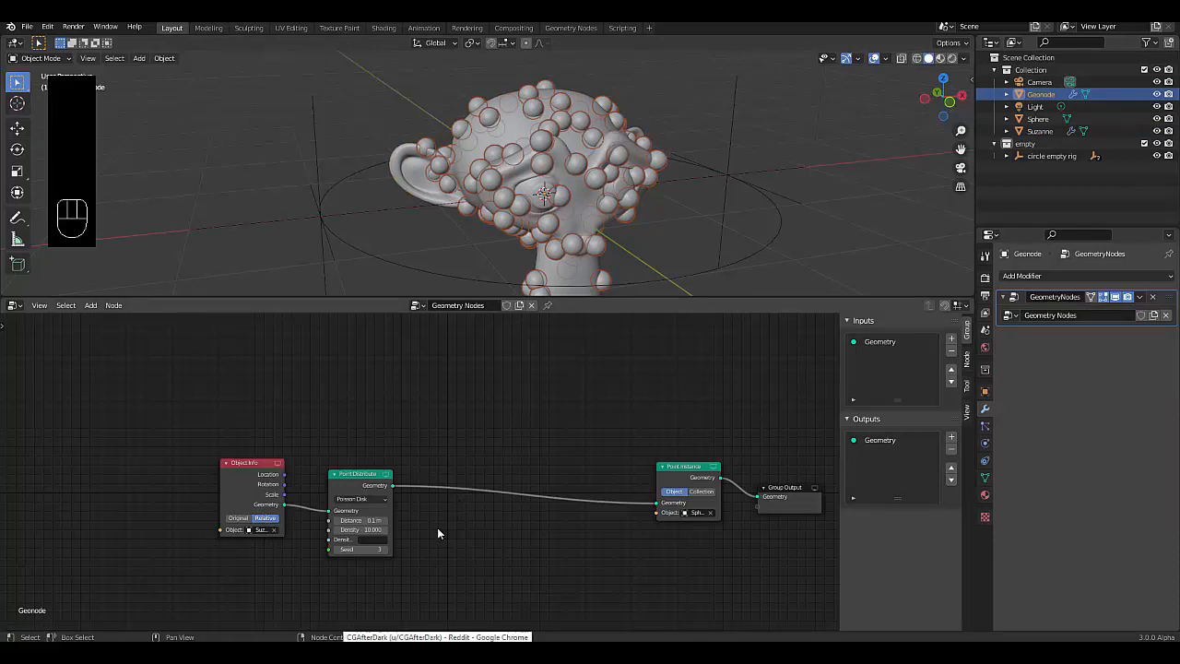
Insert an Attribute Vector Math node between Point Distribute and Point Instance and set its operation to Distance.
{"action": "key", "text": "shift+a"}
{"action": "mouse_move", "coordinate": [406, 442]}
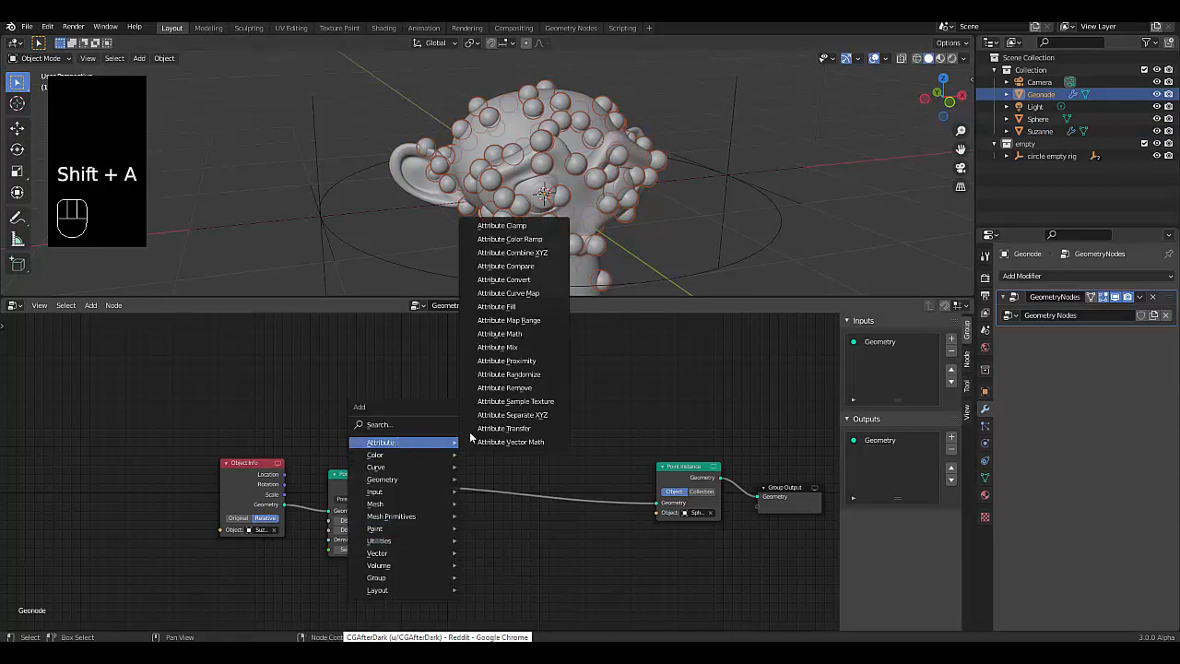
{"action": "left_click", "coordinate": [541, 444]}
{"action": "left_click", "coordinate": [486, 505]}
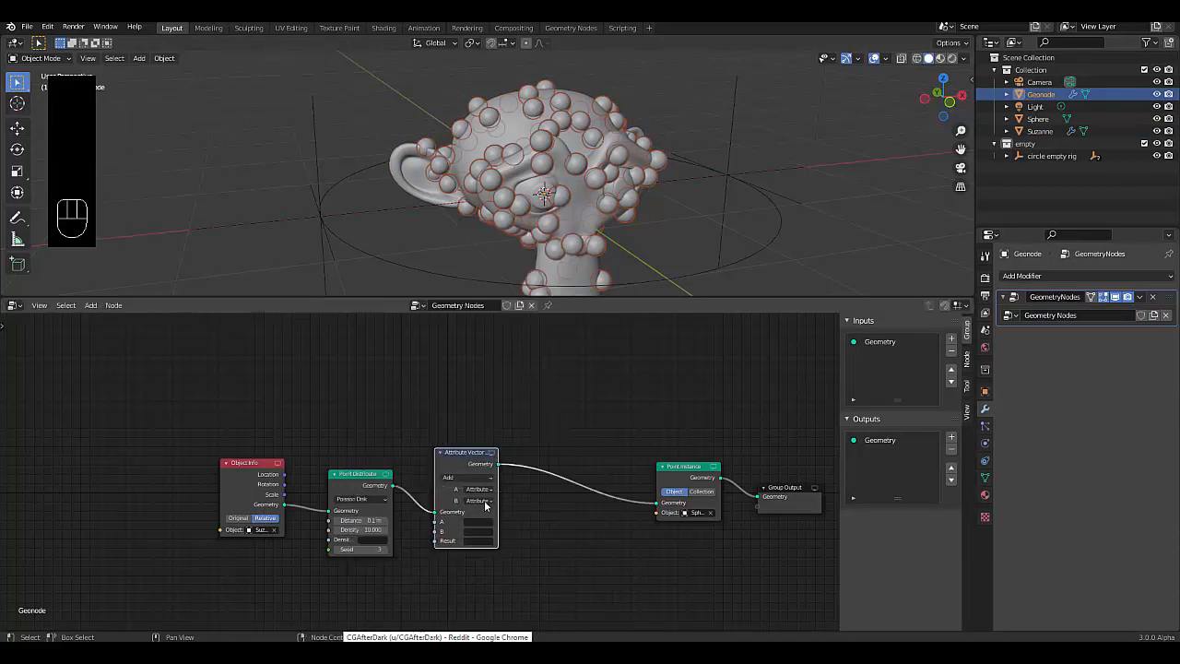
{"action": "left_click", "coordinate": [478, 477]}
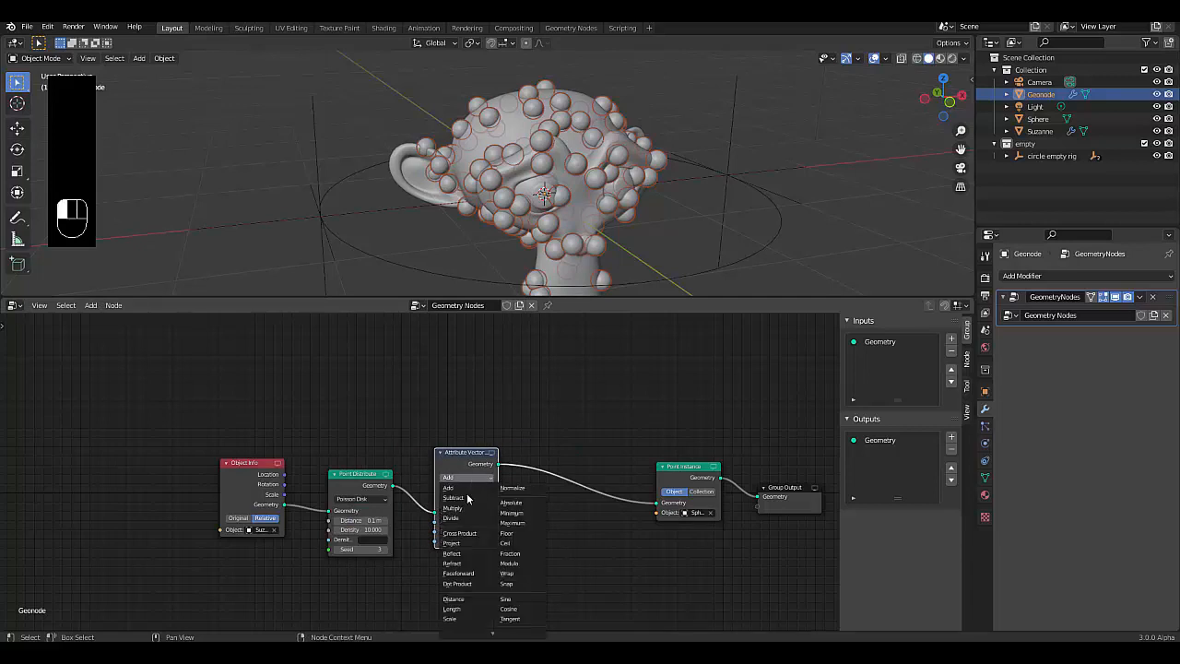
{"action": "left_click", "coordinate": [455, 598]}
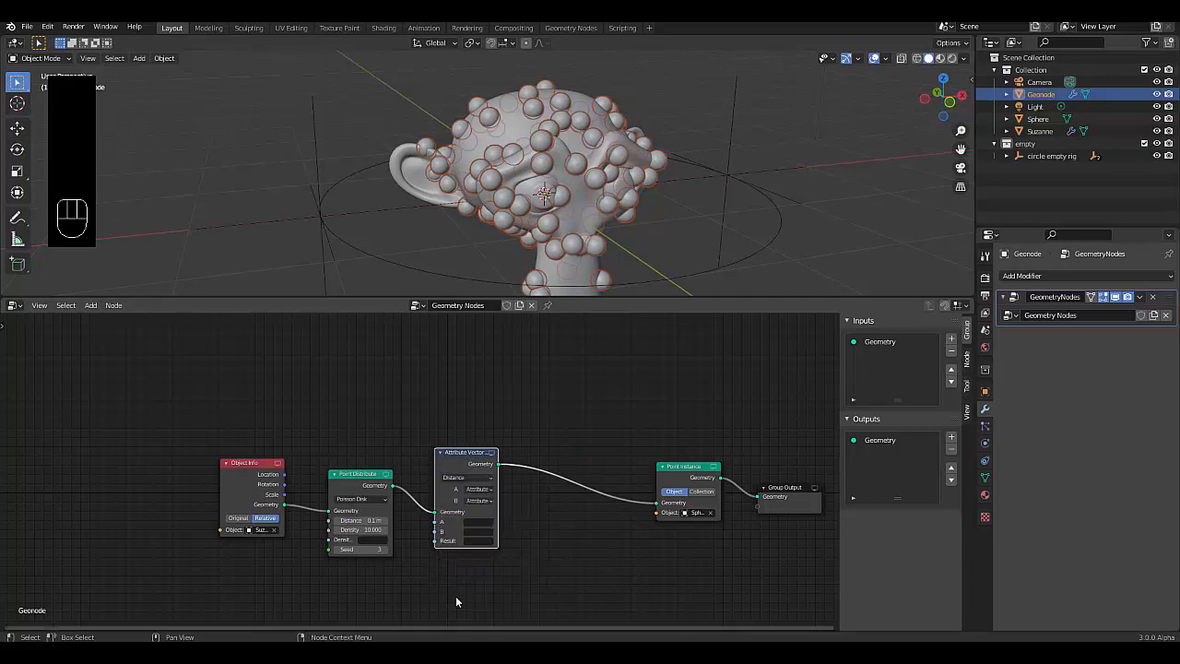
Set the Attribute Vector Math node's A attribute to position and its B input type to Vector.
{"action": "scroll", "coordinate": [451, 517], "scroll_direction": "up", "scroll_amount": 3}
{"action": "left_click", "coordinate": [478, 532]}
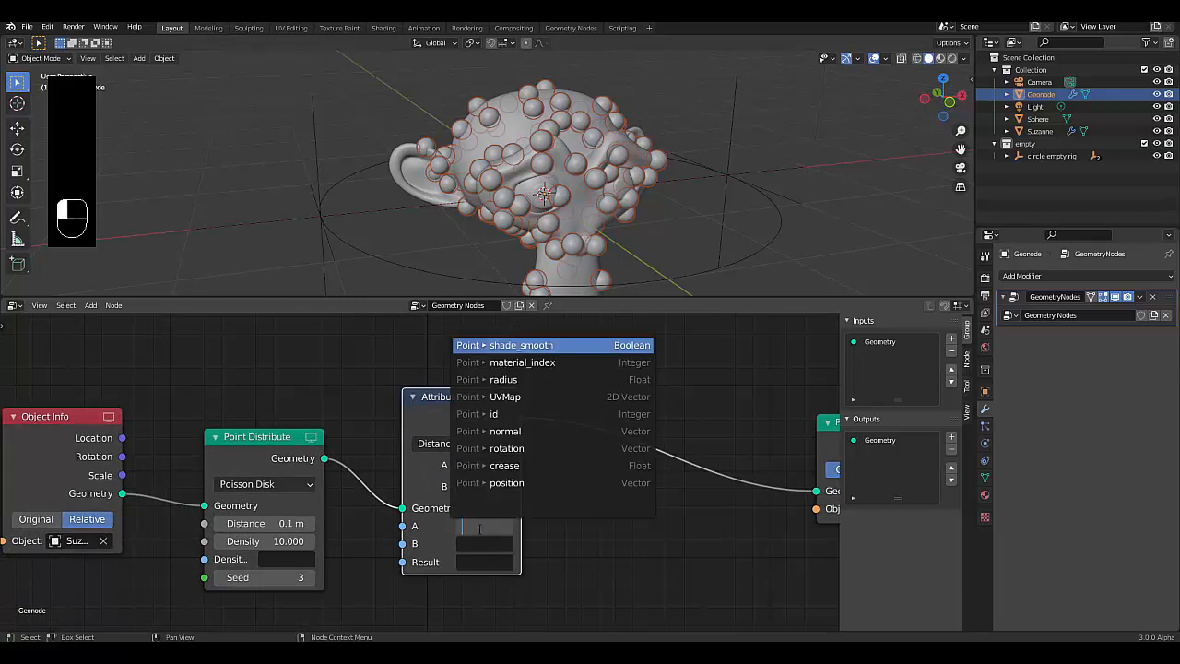
{"action": "left_click", "coordinate": [498, 483]}
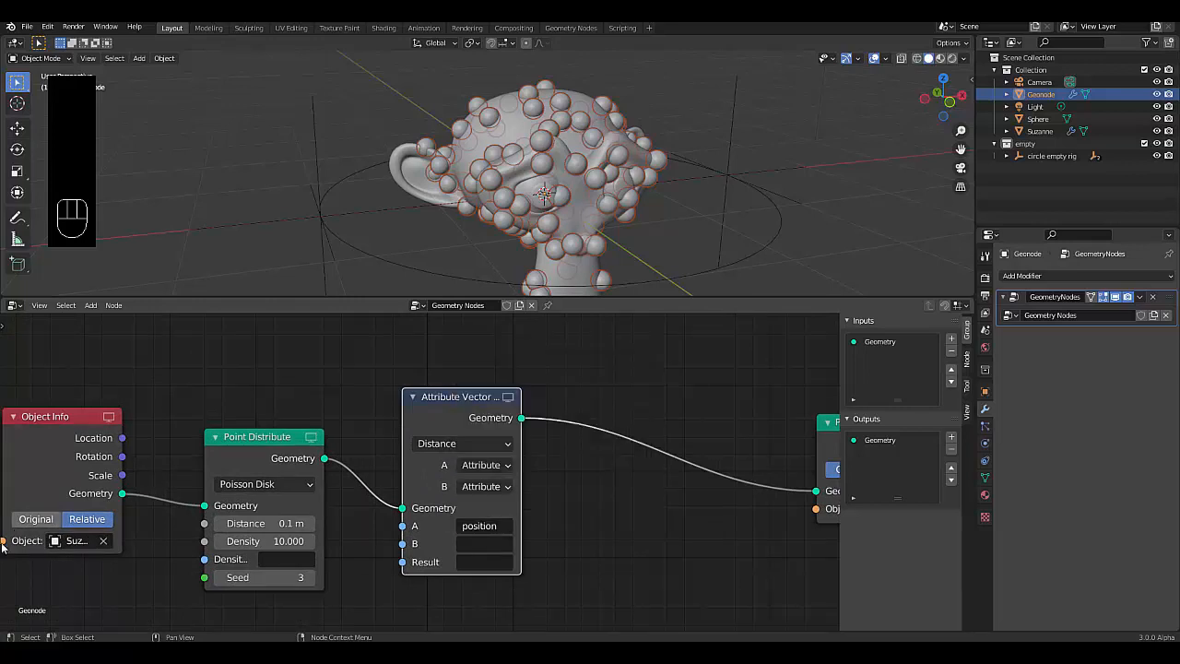
{"action": "left_click", "coordinate": [479, 487]}
{"action": "left_click", "coordinate": [470, 523]}
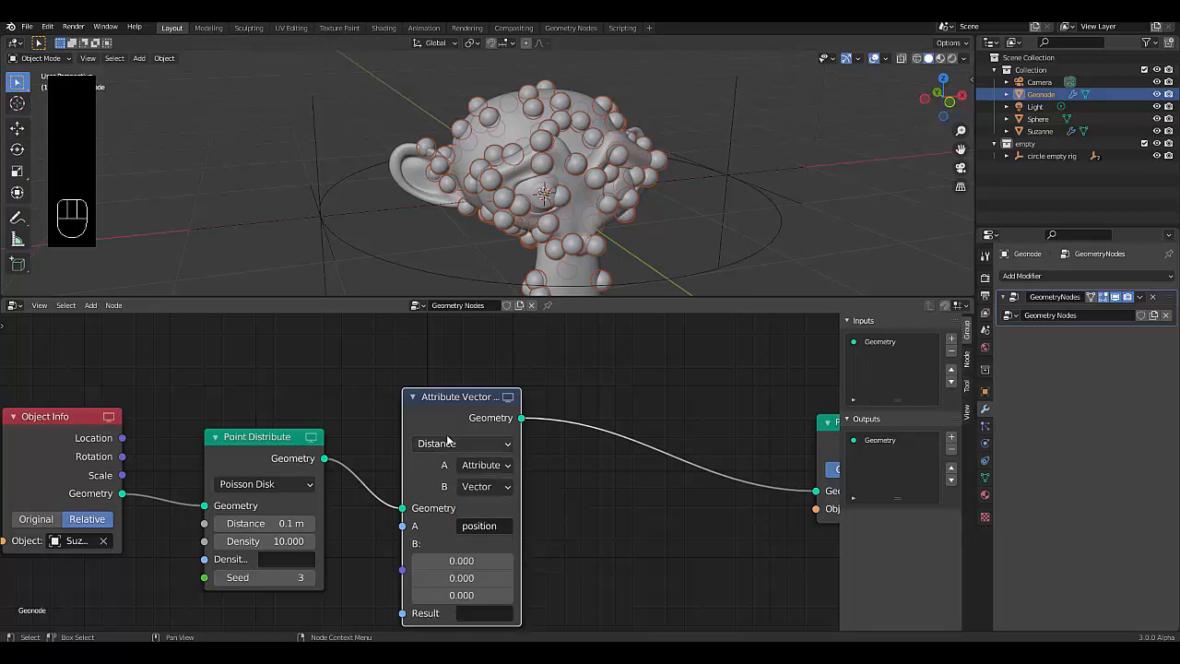
{"action": "left_click_drag", "start_coordinate": [455, 398], "coordinate": [494, 397]}
{"action": "scroll", "coordinate": [340, 596], "scroll_direction": "down", "scroll_amount": 2}
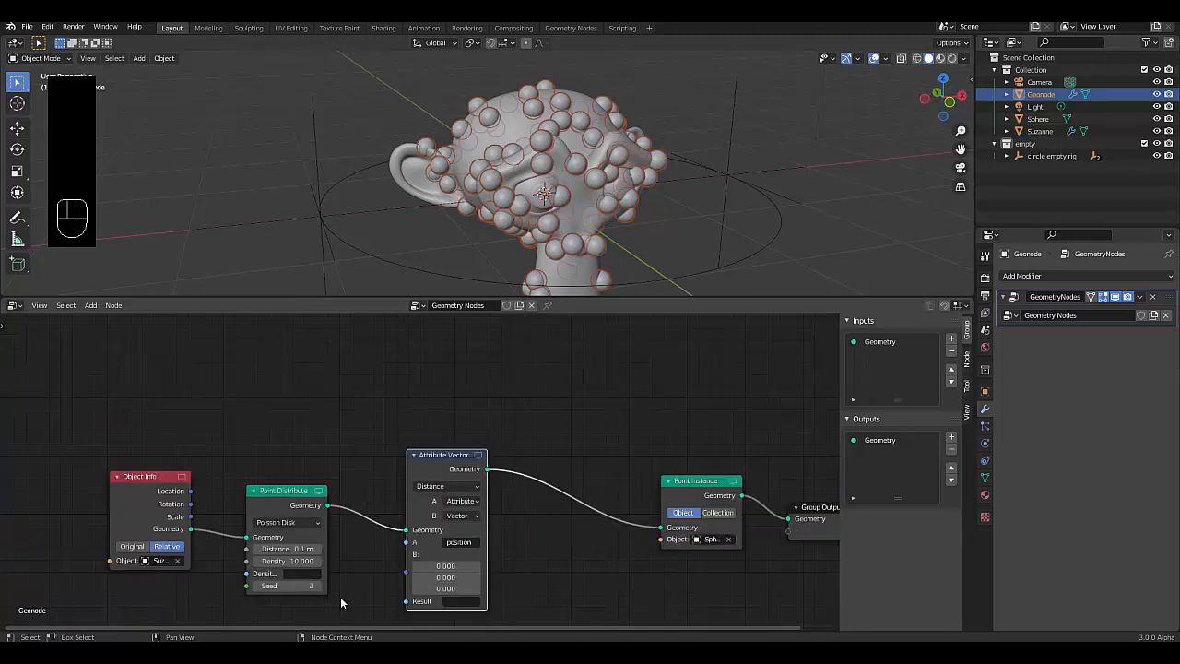
Add a second Object Info node above Point Distribute and set its transform space to Relative.
{"action": "scroll", "coordinate": [340, 597], "scroll_direction": "down", "scroll_amount": 1}
{"action": "scroll", "coordinate": [254, 431], "scroll_direction": "up", "scroll_amount": 1}
{"action": "key", "text": "shift+a"}
{"action": "mouse_move", "coordinate": [296, 471]}
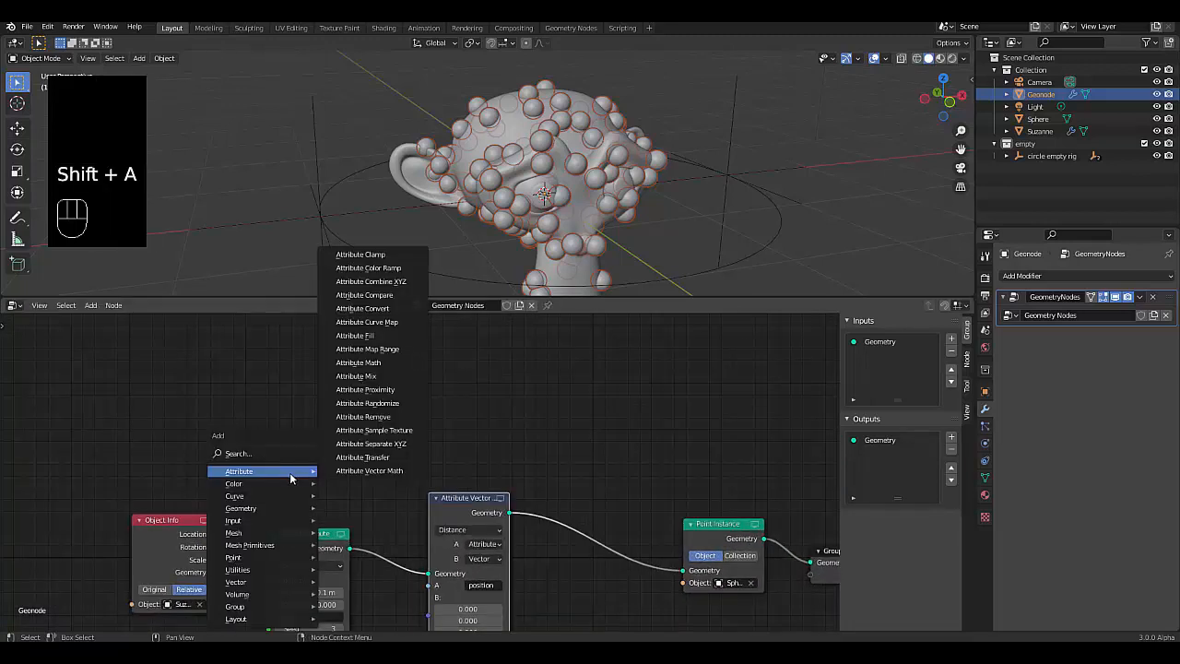
{"action": "mouse_move", "coordinate": [277, 521]}
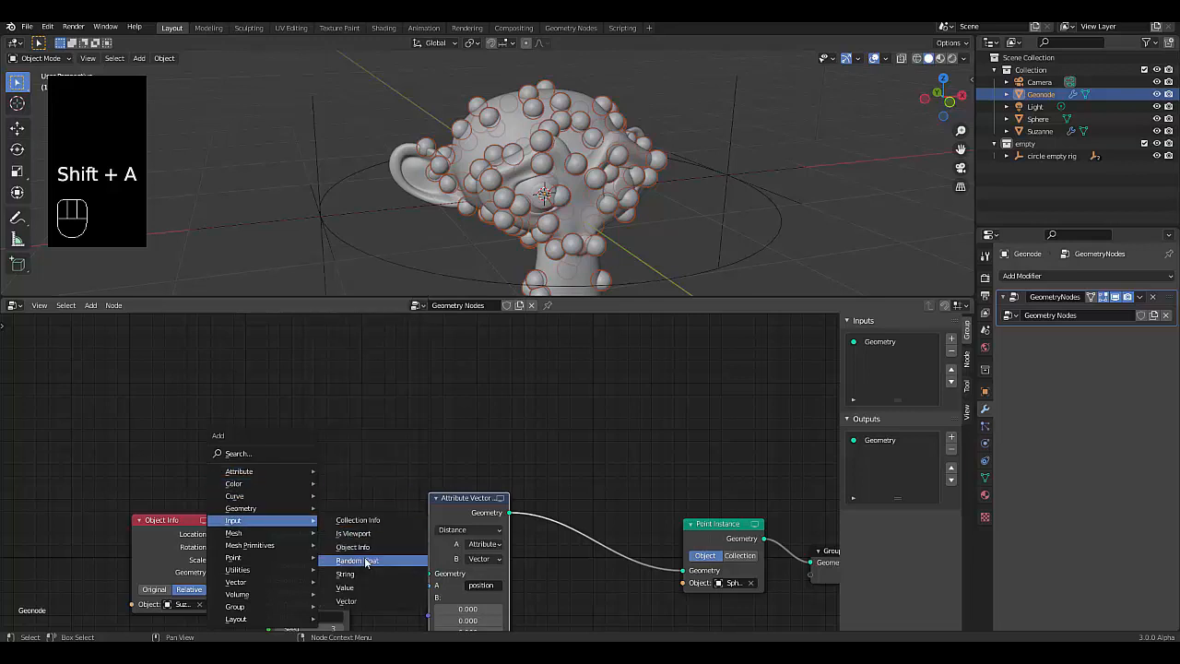
{"action": "left_click", "coordinate": [352, 546]}
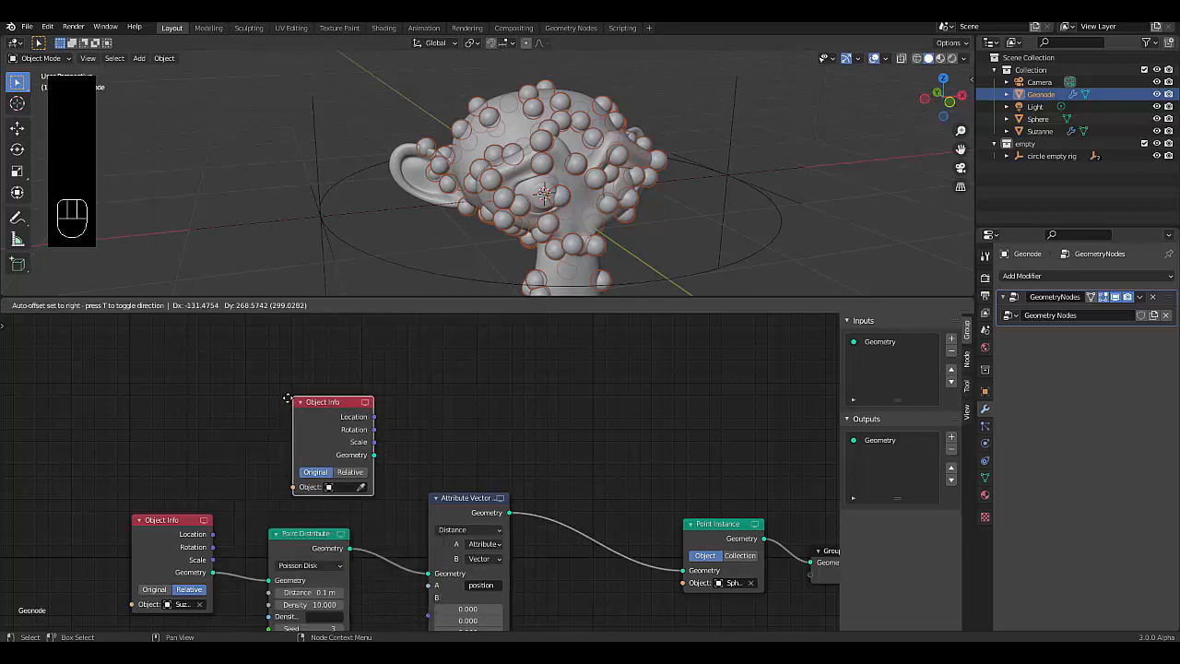
{"action": "left_click", "coordinate": [302, 486]}
{"action": "left_click", "coordinate": [303, 482]}
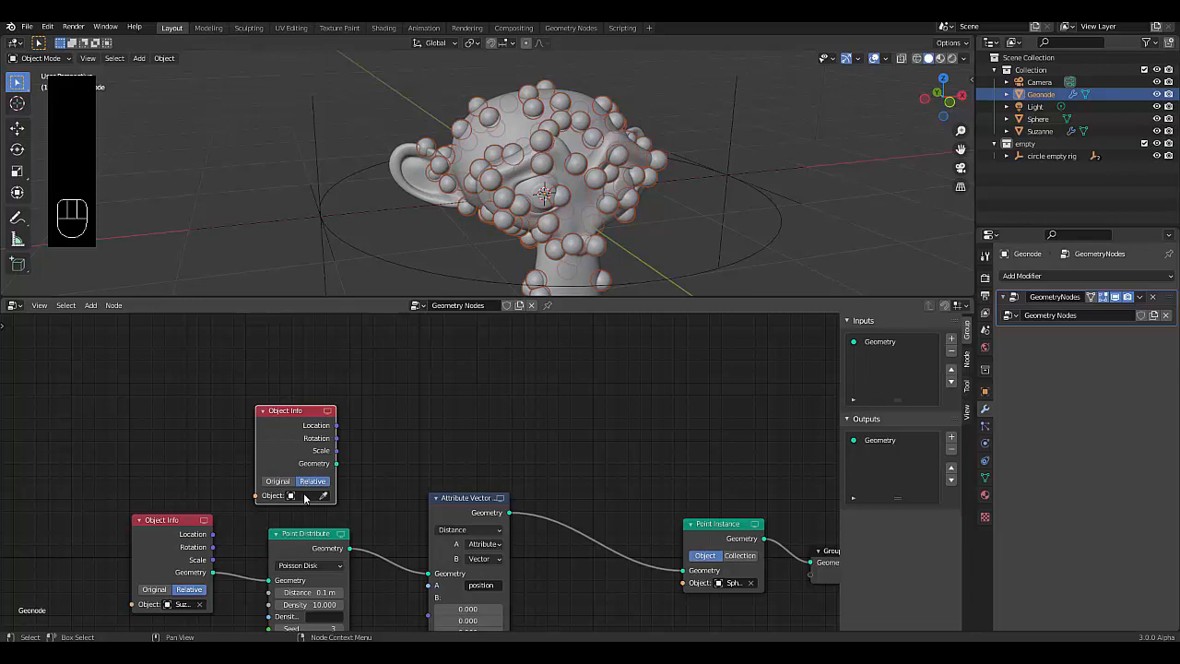
Assign Empty to the new Object Info node and connect its Location to the Attribute Vector Math node's B input.
{"action": "left_click", "coordinate": [305, 496]}
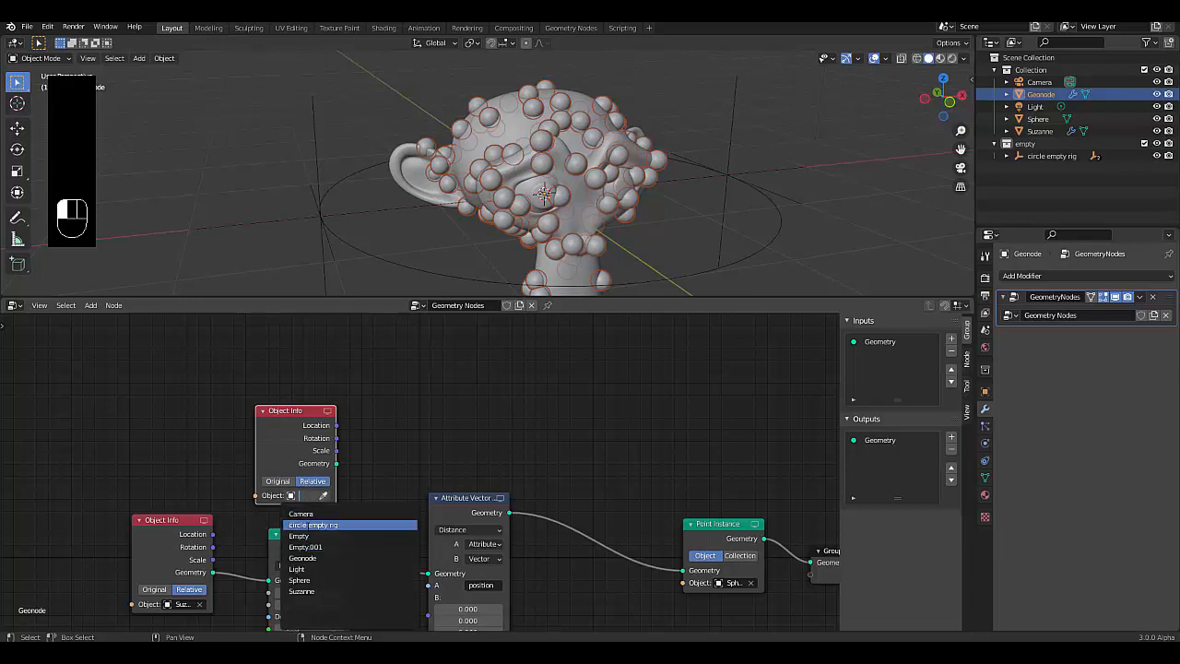
{"action": "left_click", "coordinate": [308, 536]}
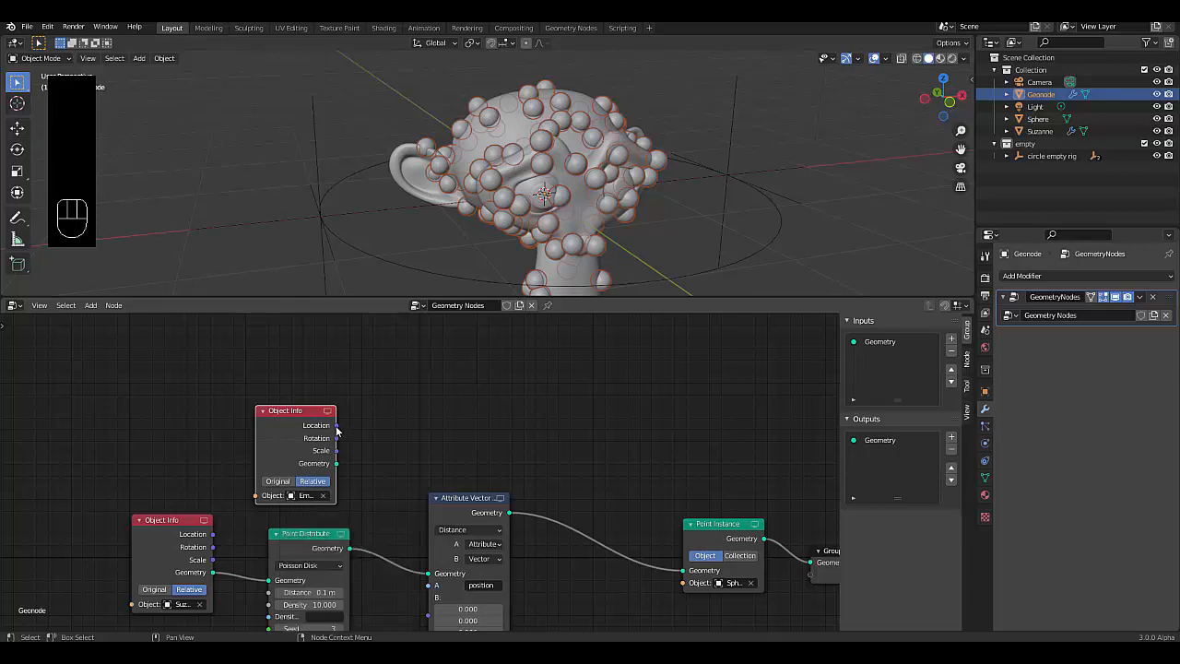
{"action": "left_click_drag", "start_coordinate": [337, 430], "coordinate": [430, 599]}
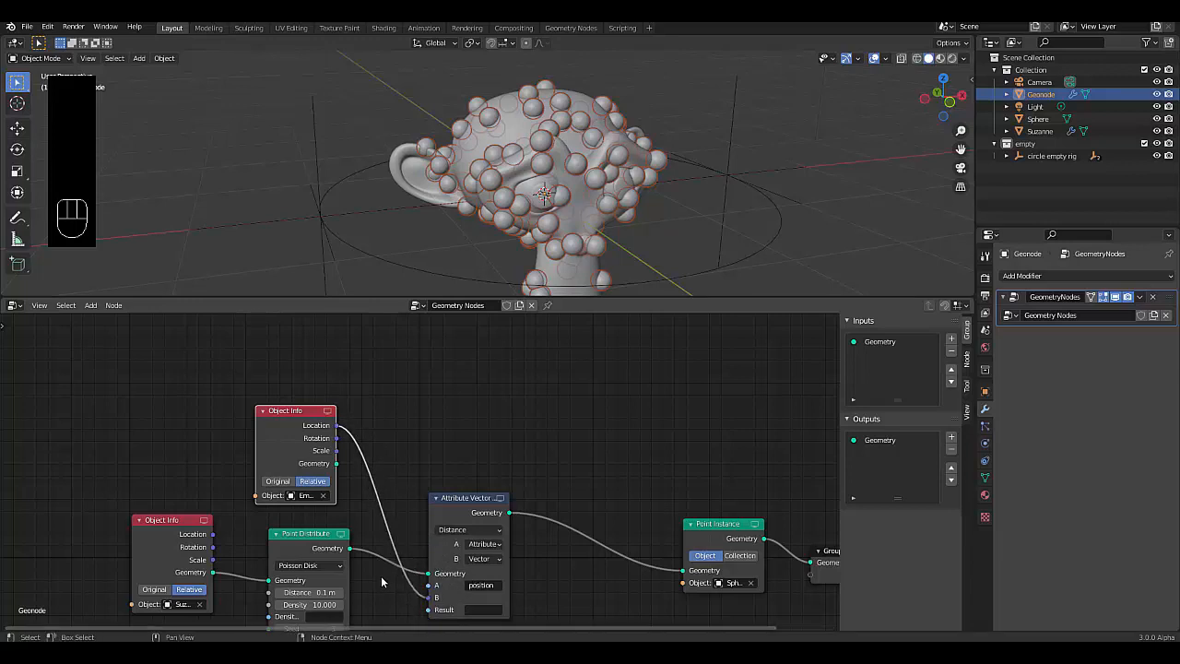
Name the Attribute Vector Math node's result attribute distance.
{"action": "scroll", "coordinate": [415, 590], "scroll_direction": "down", "scroll_amount": 1}
{"action": "scroll", "coordinate": [476, 600], "scroll_direction": "up", "scroll_amount": 4}
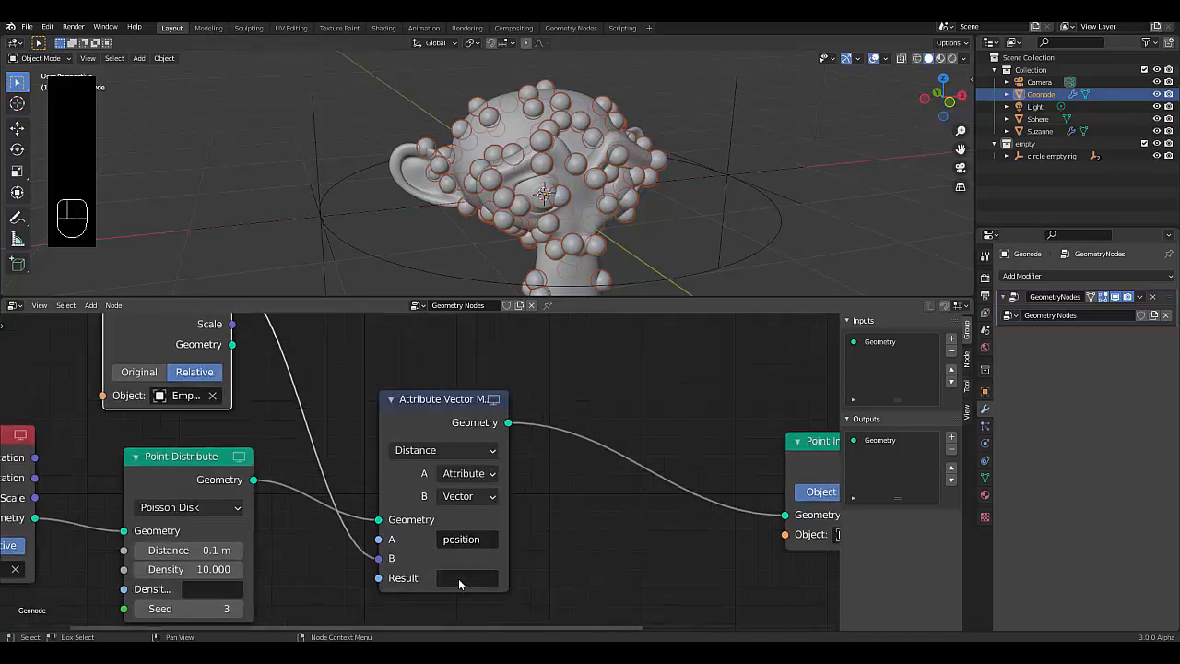
{"action": "left_click", "coordinate": [458, 578]}
{"action": "type", "text": "distance"}
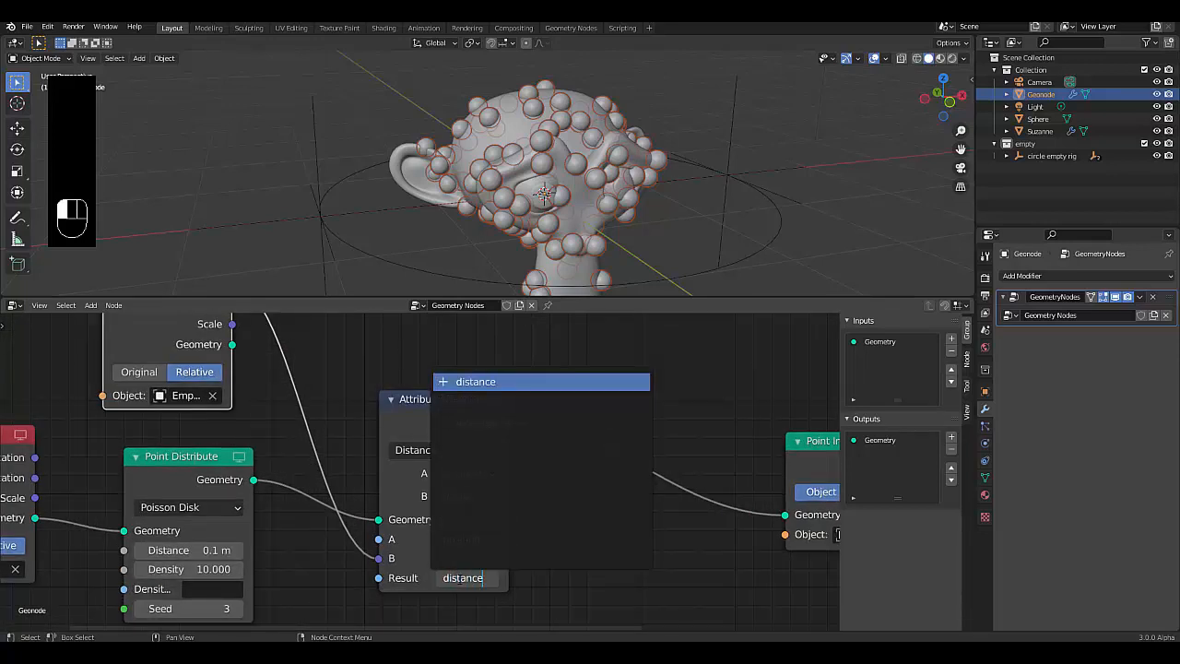
{"action": "key", "text": "Return"}
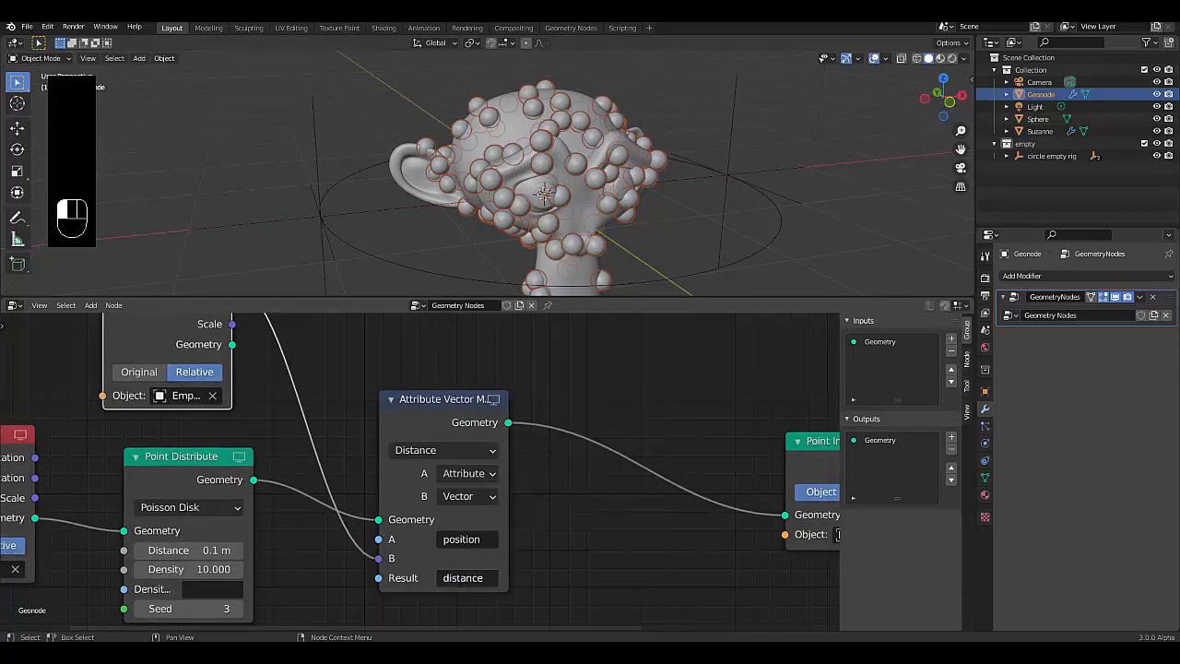
Insert an Attribute Math node between Attribute Vector Math and Point Instance.
{"action": "scroll", "coordinate": [285, 518], "scroll_direction": "down", "scroll_amount": 3}
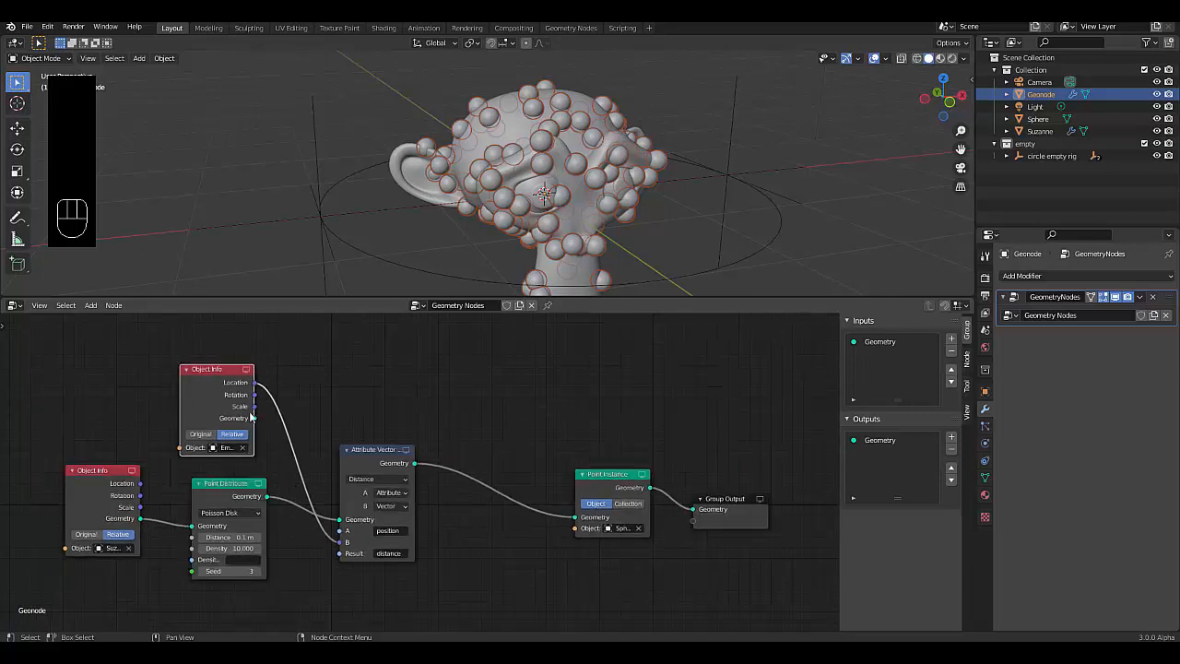
{"action": "scroll", "coordinate": [461, 507], "scroll_direction": "down", "scroll_amount": 2}
{"action": "scroll", "coordinate": [434, 526], "scroll_direction": "up", "scroll_amount": 4}
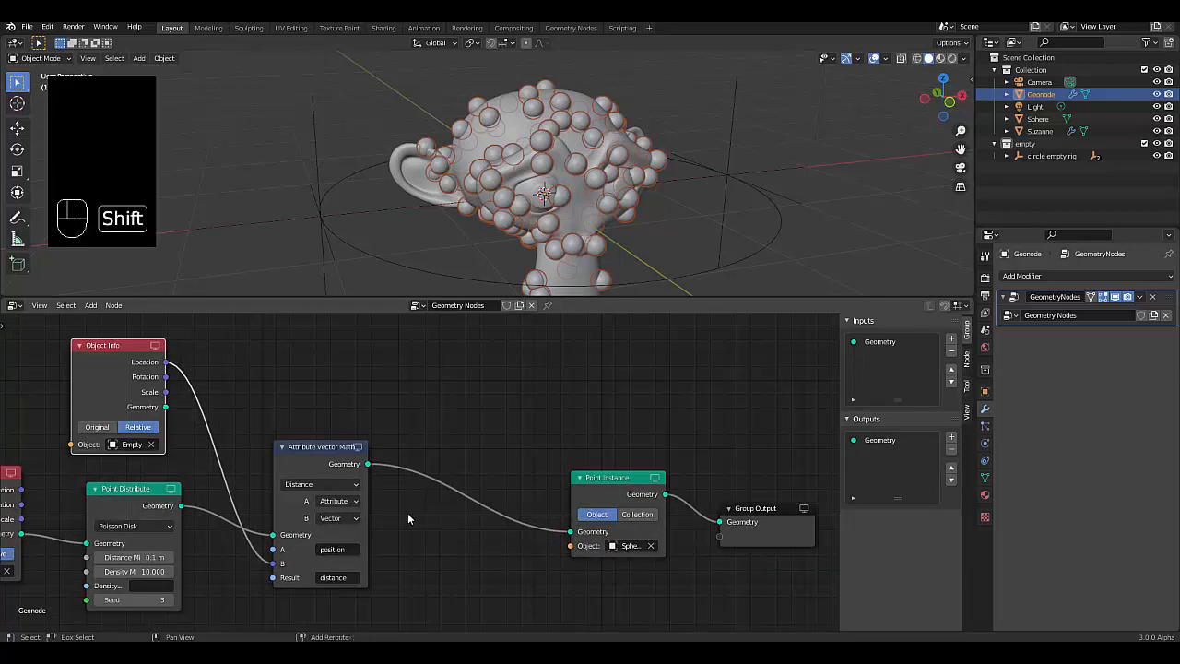
{"action": "key", "text": "shift+a"}
{"action": "mouse_move", "coordinate": [409, 514]}
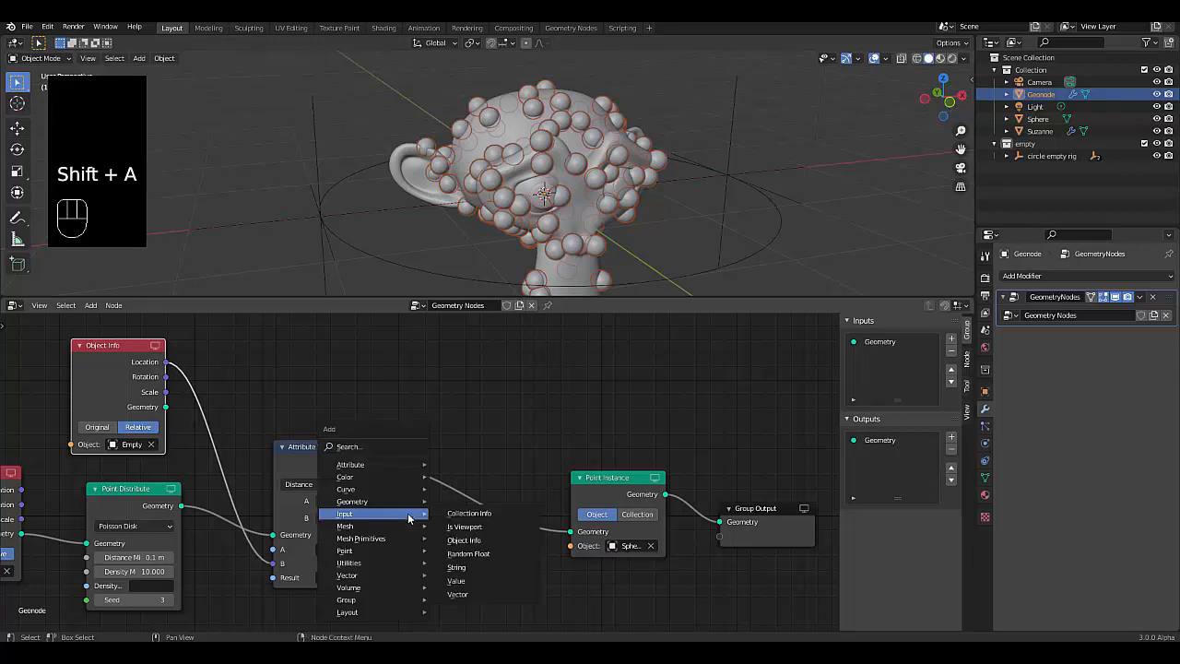
{"action": "mouse_move", "coordinate": [386, 464]}
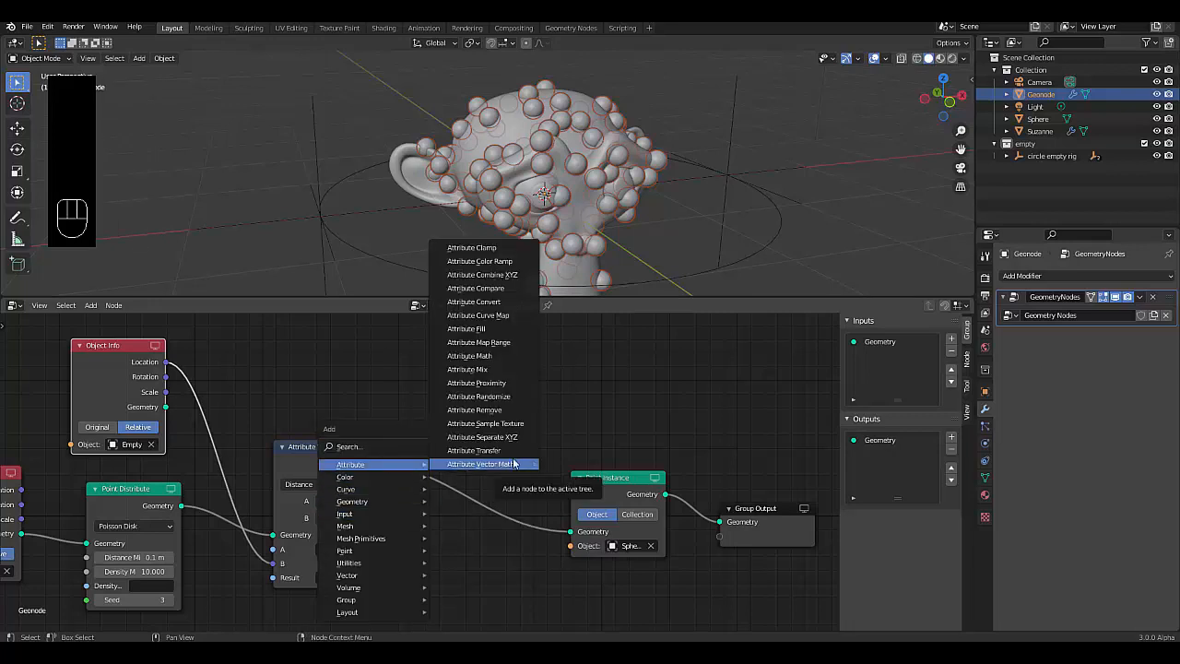
{"action": "left_click", "coordinate": [505, 355]}
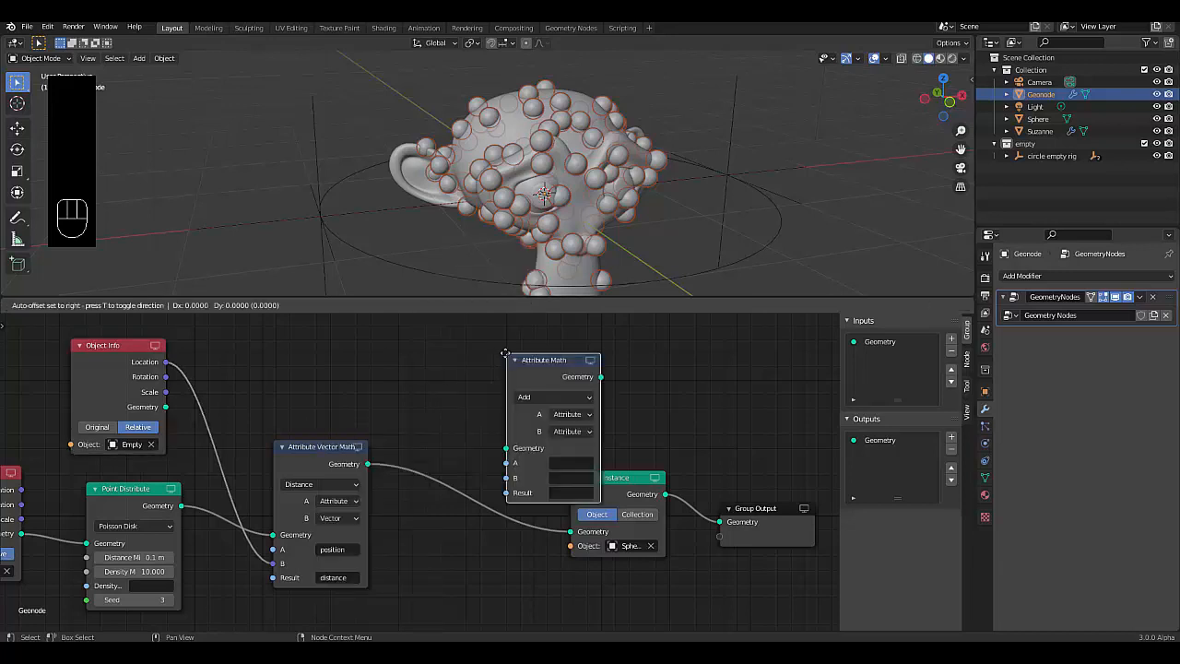
{"action": "left_click", "coordinate": [404, 429]}
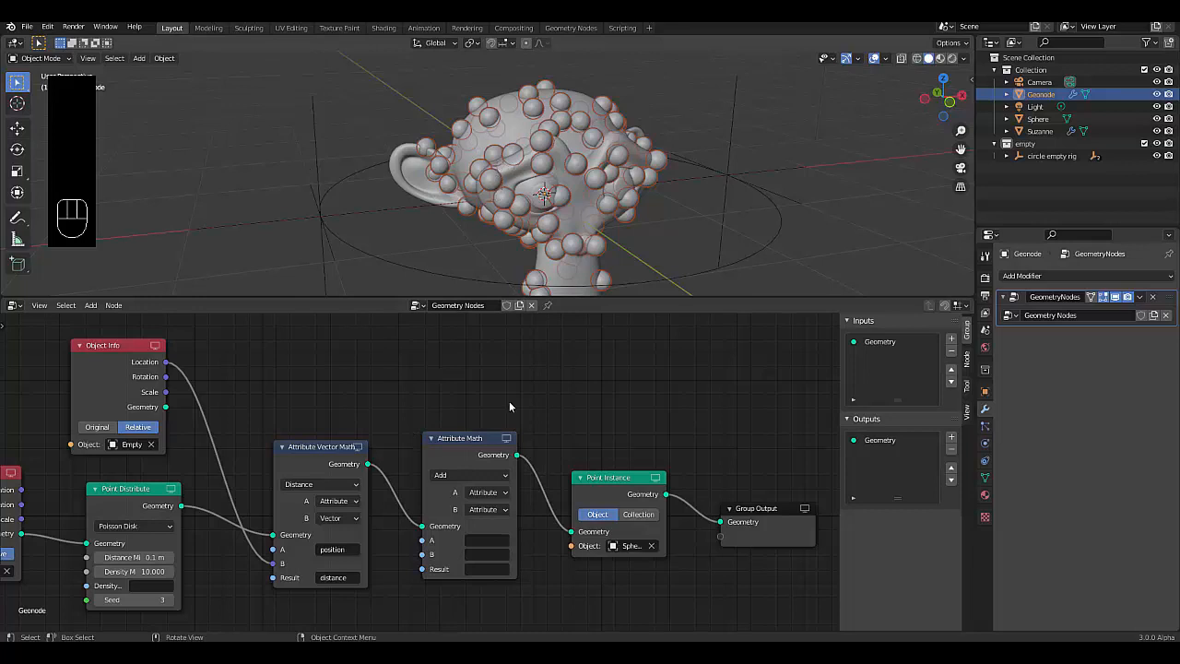
Set the Attribute Math node's A input to scale and its B input to distance.
{"action": "left_click", "coordinate": [478, 543]}
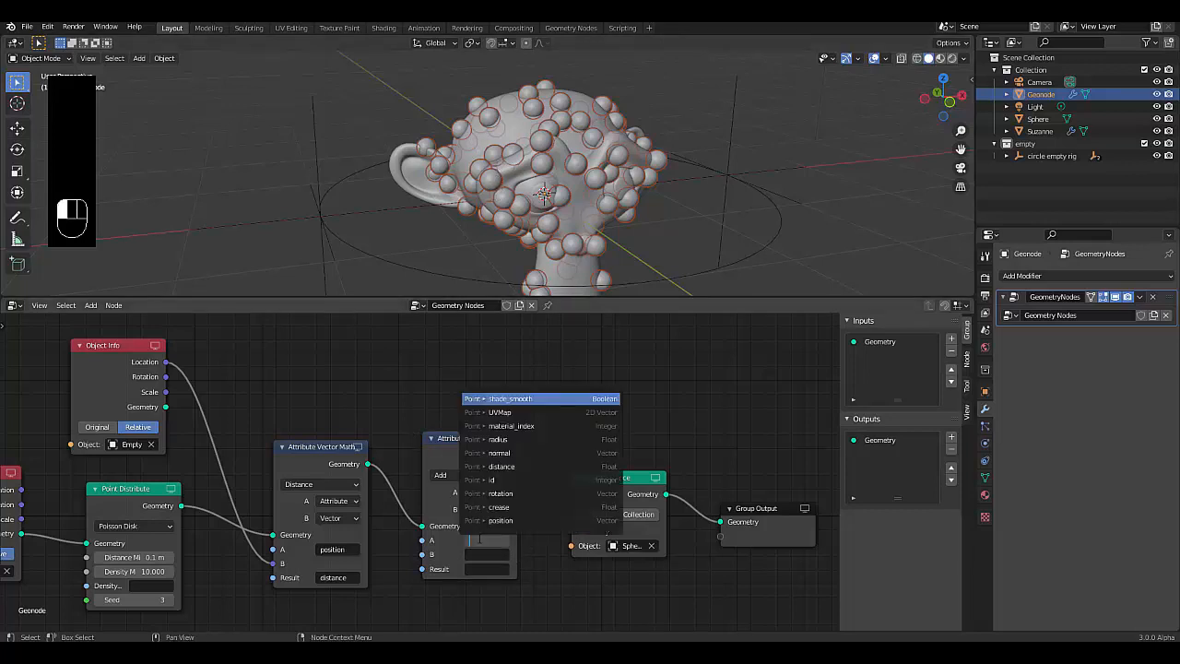
{"action": "type", "text": "scale"}
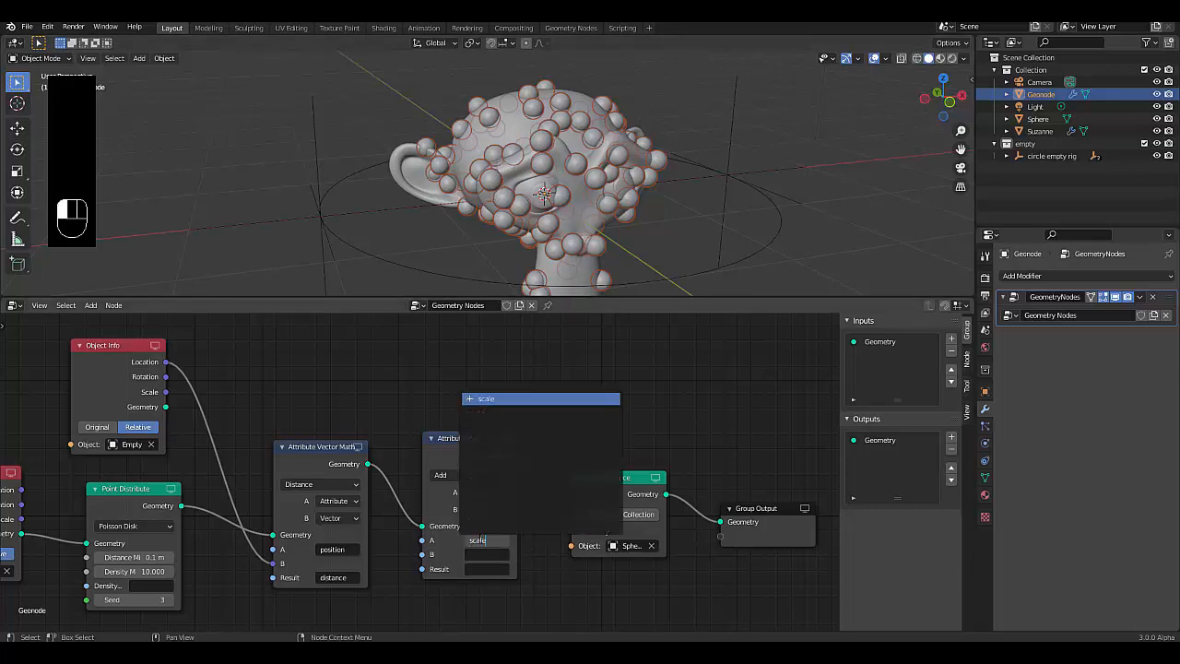
{"action": "key", "text": "Return"}
{"action": "left_click", "coordinate": [474, 553]}
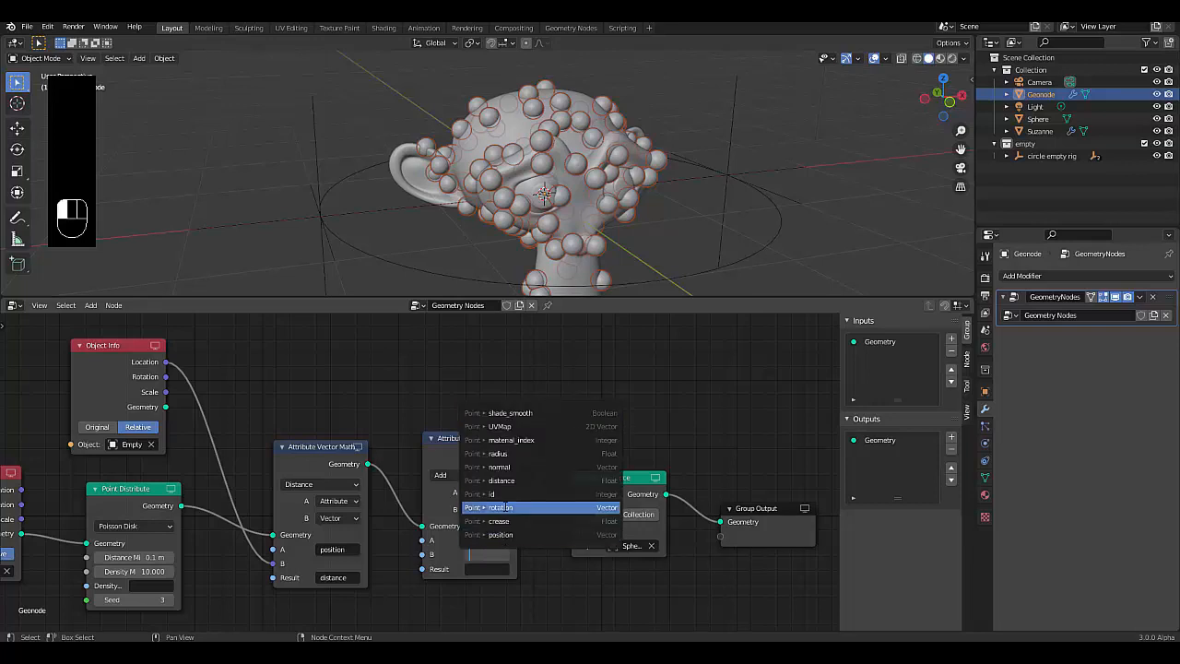
{"action": "type", "text": "di"}
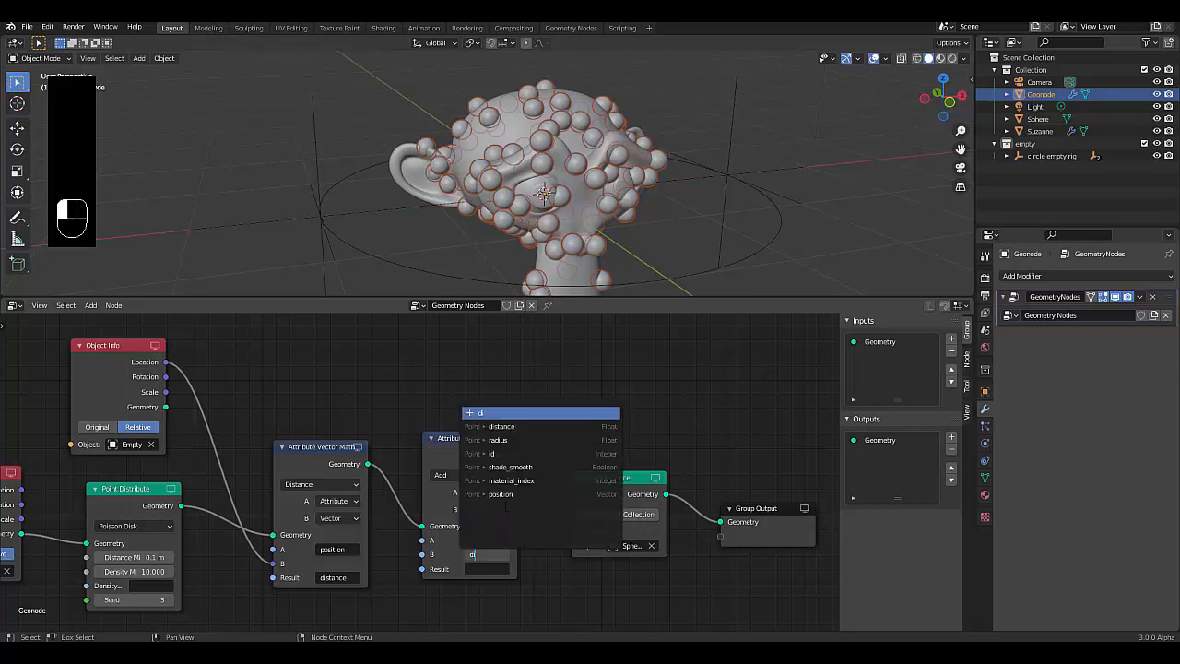
{"action": "left_click", "coordinate": [502, 426]}
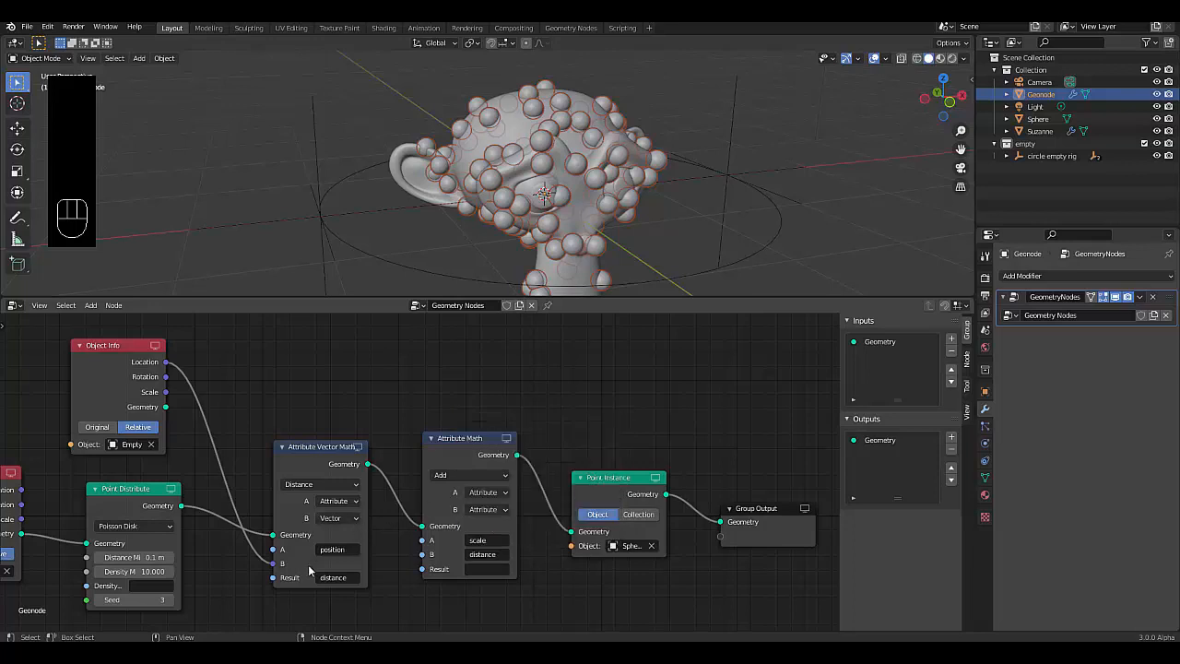
Name the Attribute Math node's result attribute scale.
{"action": "left_click", "coordinate": [489, 571]}
{"action": "type", "text": "sca"}
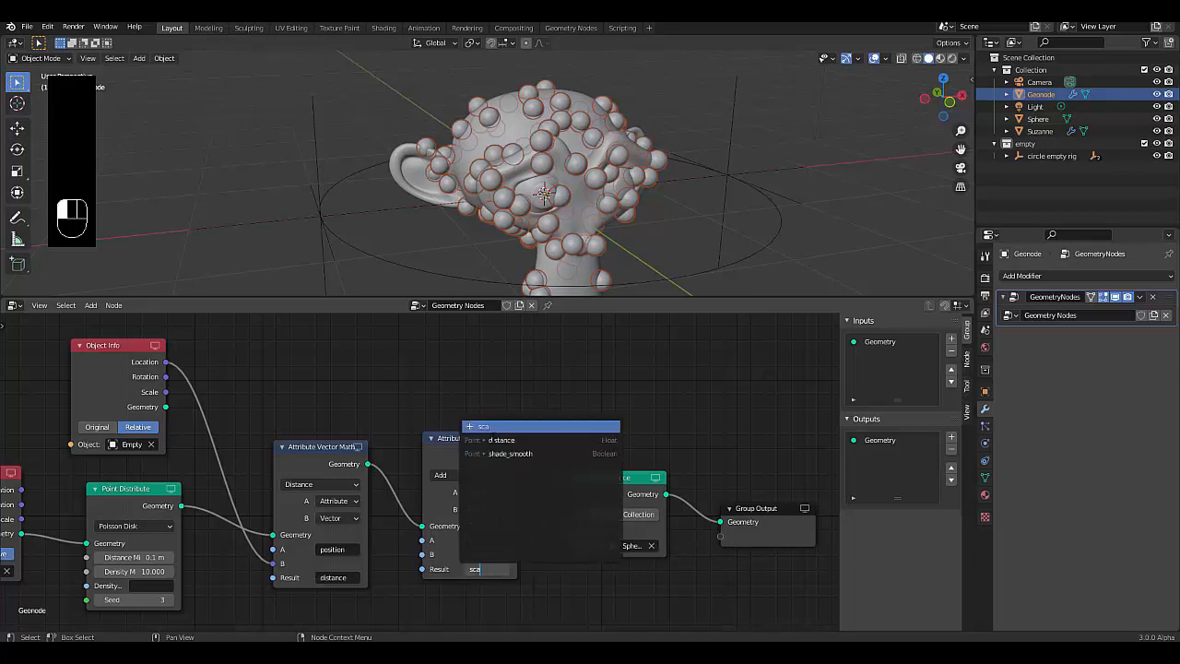
{"action": "type", "text": "a"}
{"action": "key", "text": "BackSpace"}
{"action": "type", "text": "le"}
{"action": "key", "text": "Return"}
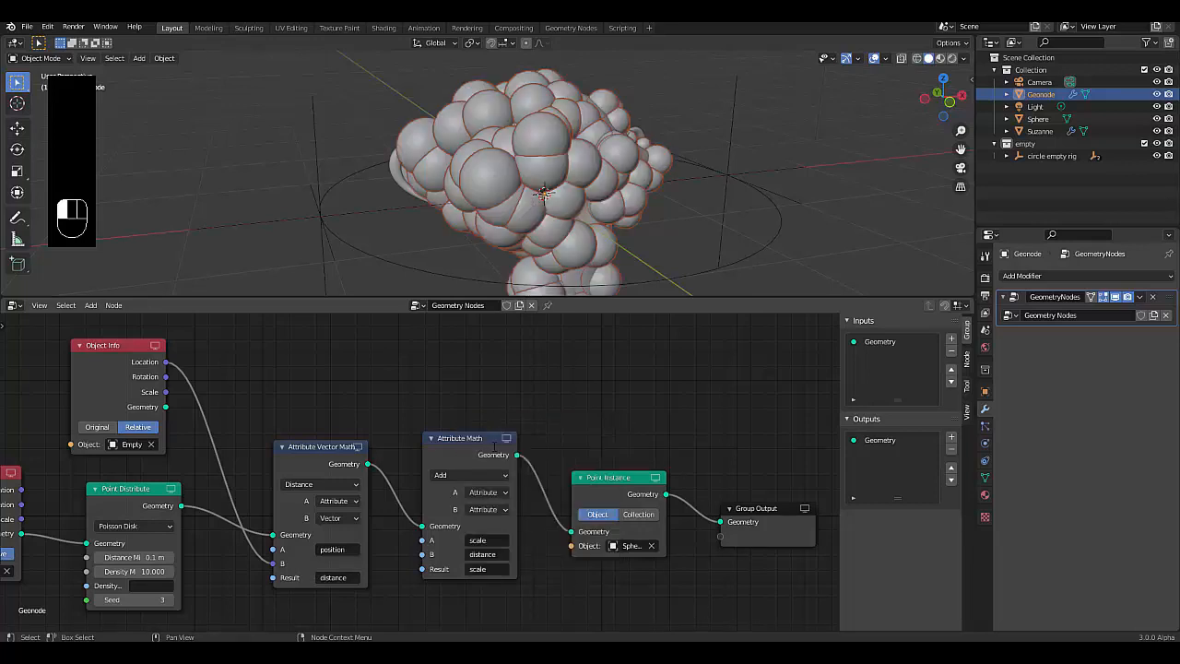
Try moving Empty.001 and the circle empty rig to test the distance-based sphere scaling, cancelling both moves.
{"action": "left_click", "coordinate": [318, 191]}
{"action": "key", "text": "g"}
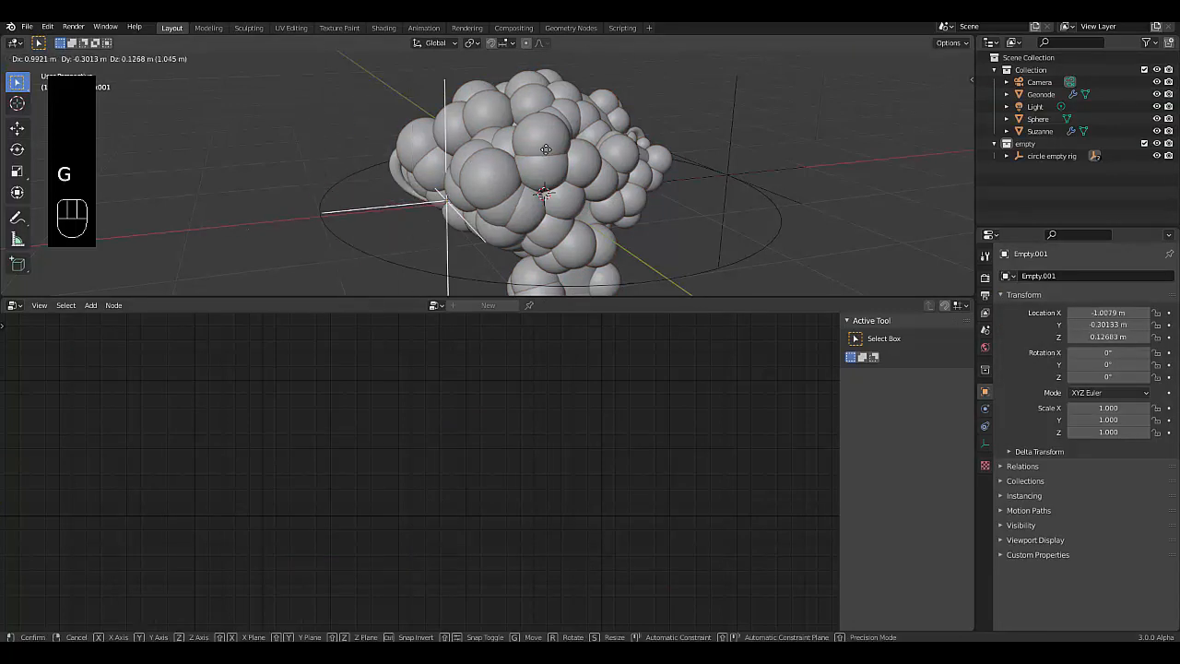
{"action": "right_click", "coordinate": [355, 198]}
{"action": "left_click", "coordinate": [423, 262]}
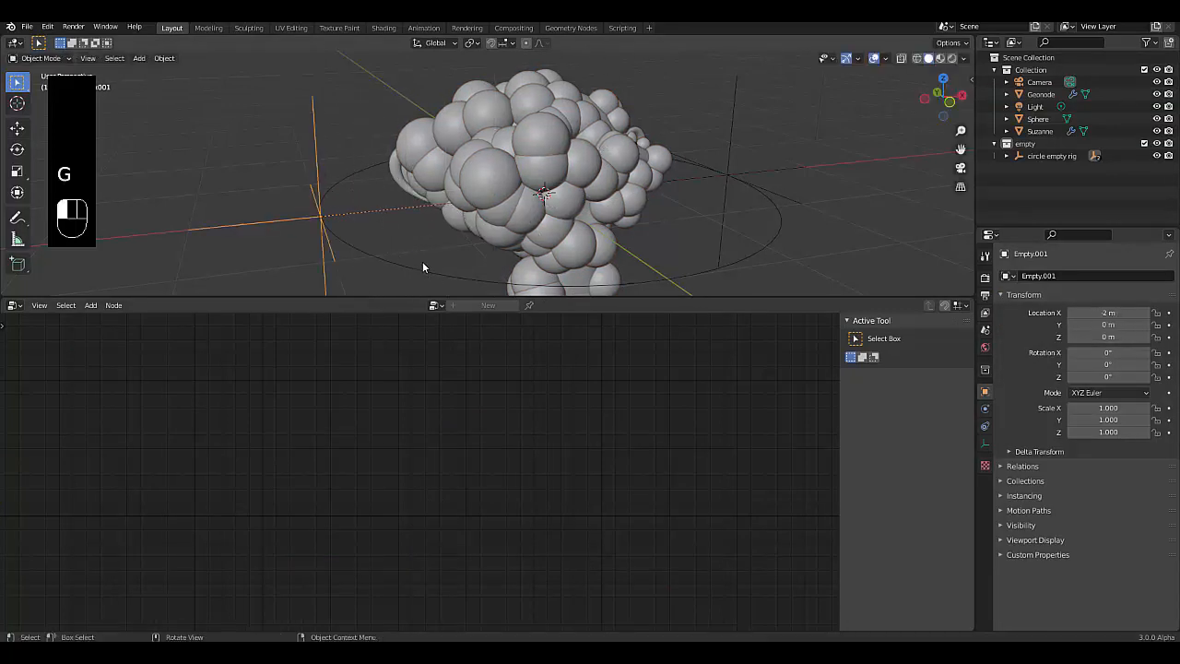
{"action": "key", "text": "g"}
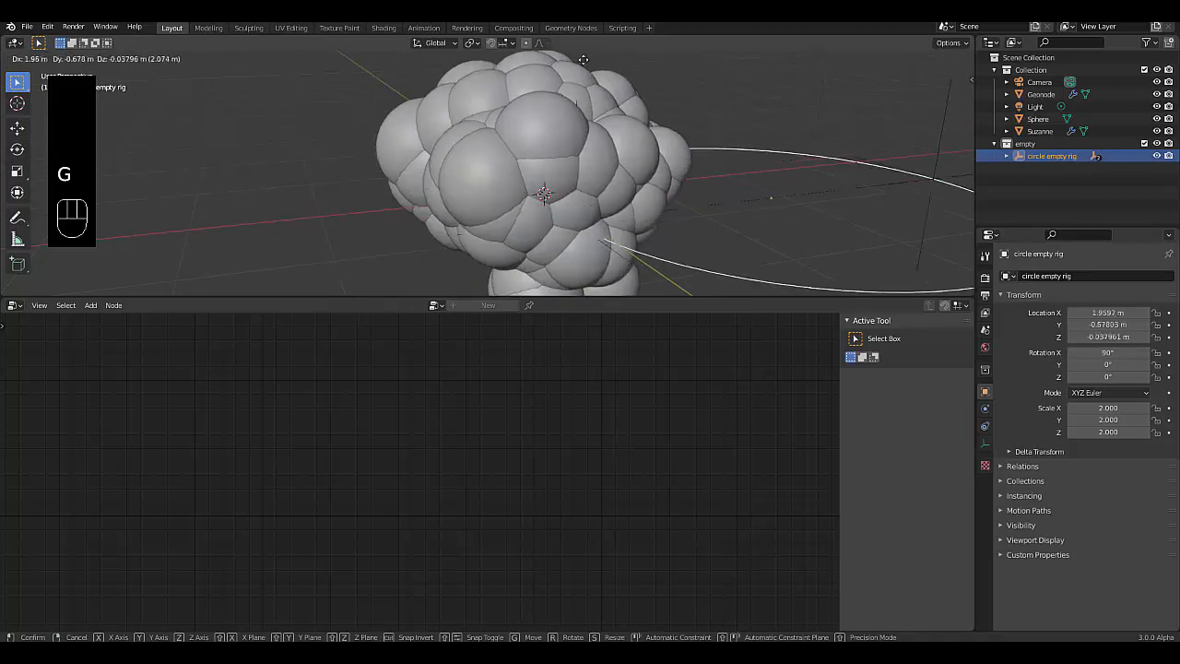
{"action": "right_click", "coordinate": [436, 224]}
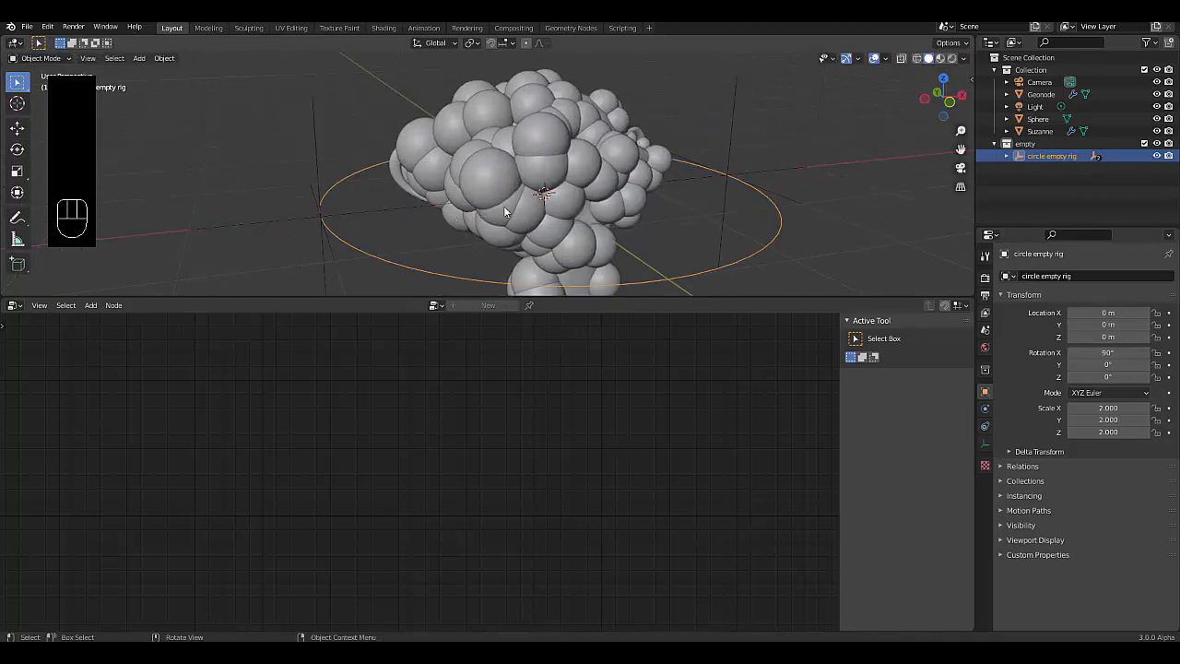
Reselect Geonode and insert an Attribute Randomize node between Attribute Vector Math and Attribute Math.
{"action": "left_click", "coordinate": [1041, 94]}
{"action": "scroll", "coordinate": [422, 543], "scroll_direction": "down", "scroll_amount": 4}
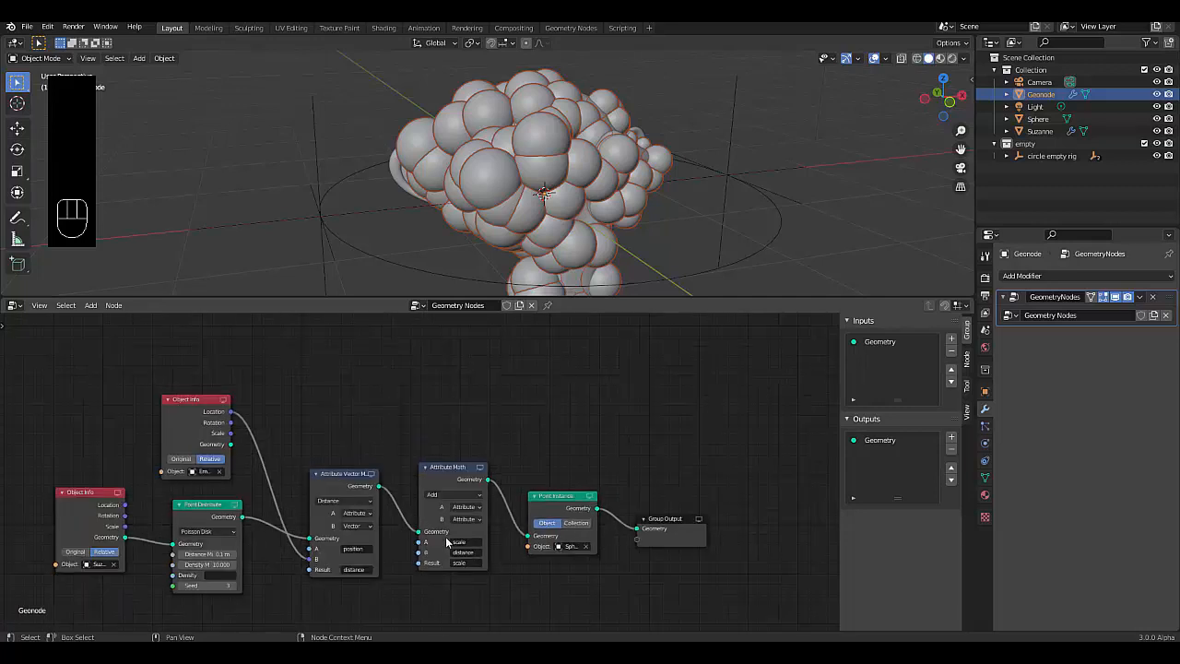
{"action": "scroll", "coordinate": [505, 522], "scroll_direction": "down", "scroll_amount": 3}
{"action": "scroll", "coordinate": [353, 556], "scroll_direction": "up", "scroll_amount": 4}
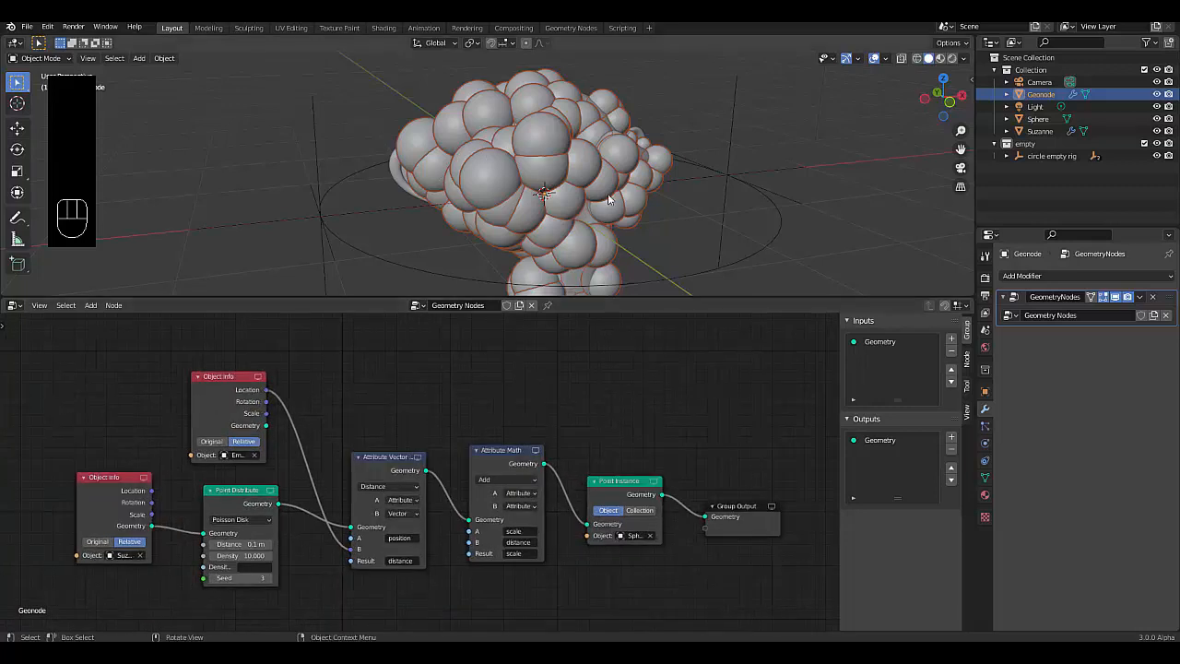
{"action": "scroll", "coordinate": [417, 521], "scroll_direction": "up", "scroll_amount": 3}
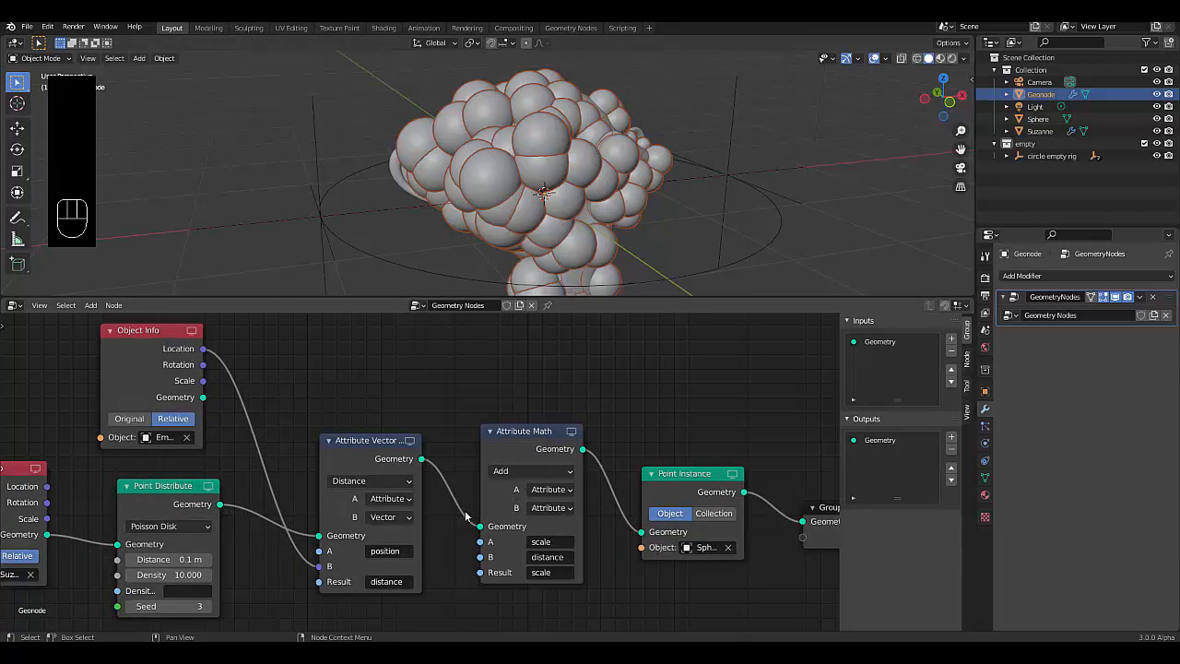
{"action": "key", "text": "shift+a"}
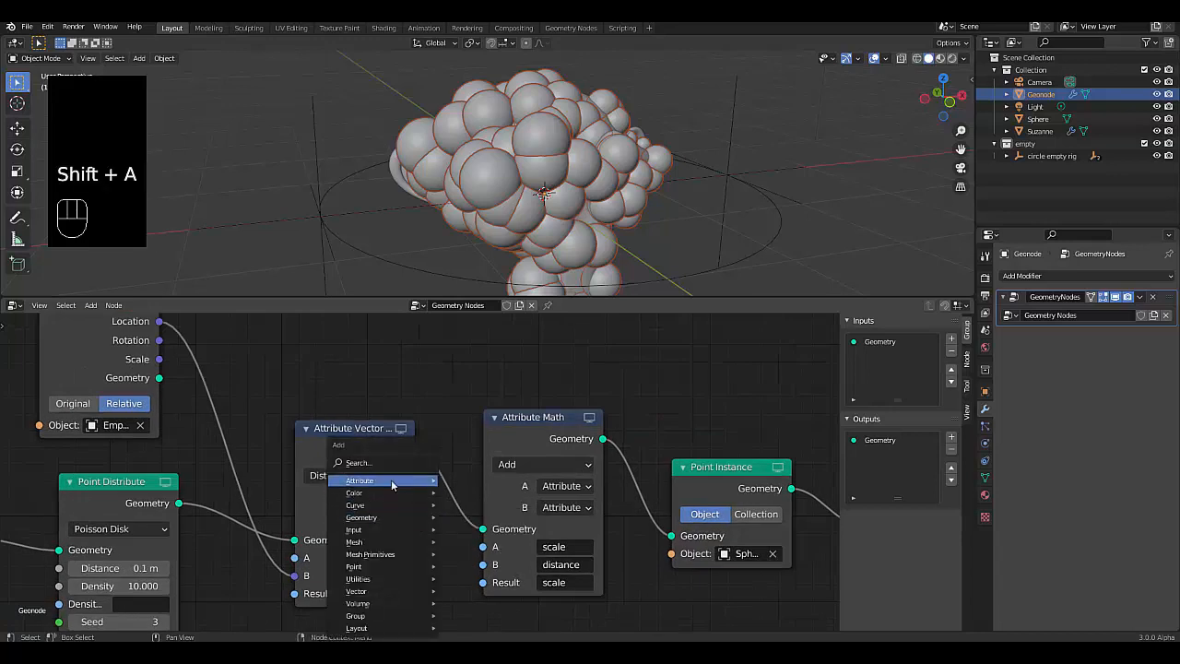
{"action": "mouse_move", "coordinate": [390, 480]}
{"action": "left_click", "coordinate": [489, 412]}
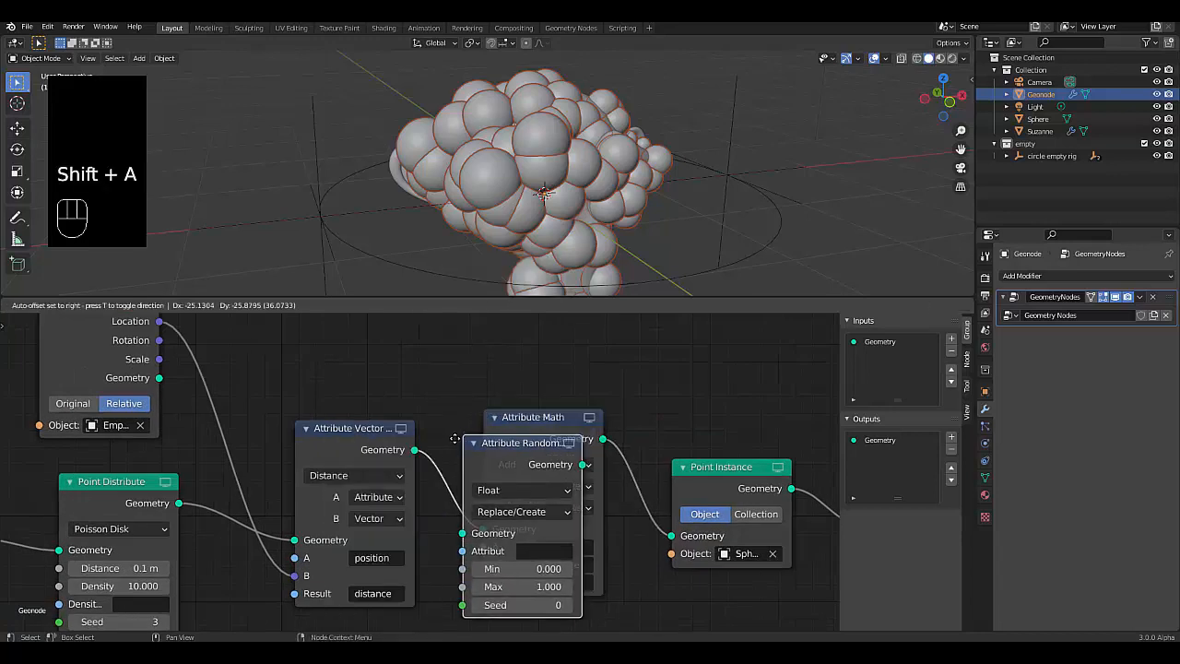
{"action": "left_click", "coordinate": [488, 443]}
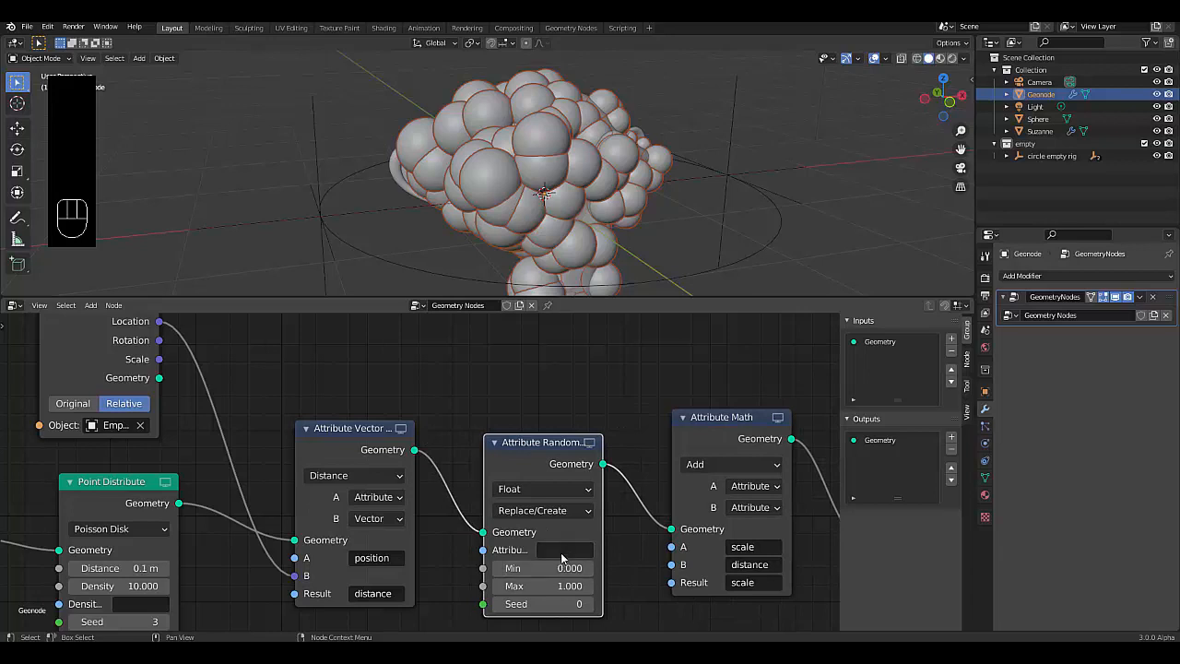
Set the Attribute Randomize node's attribute to scale and align the node with its neighbours.
{"action": "left_click", "coordinate": [565, 550]}
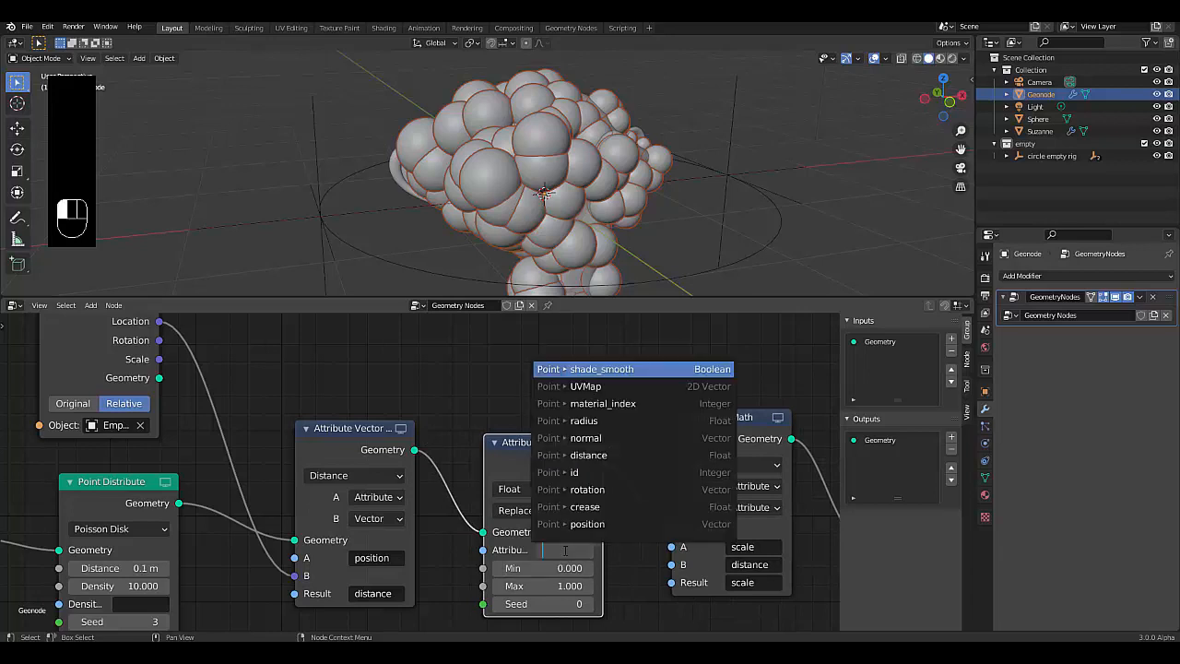
{"action": "type", "text": "scale"}
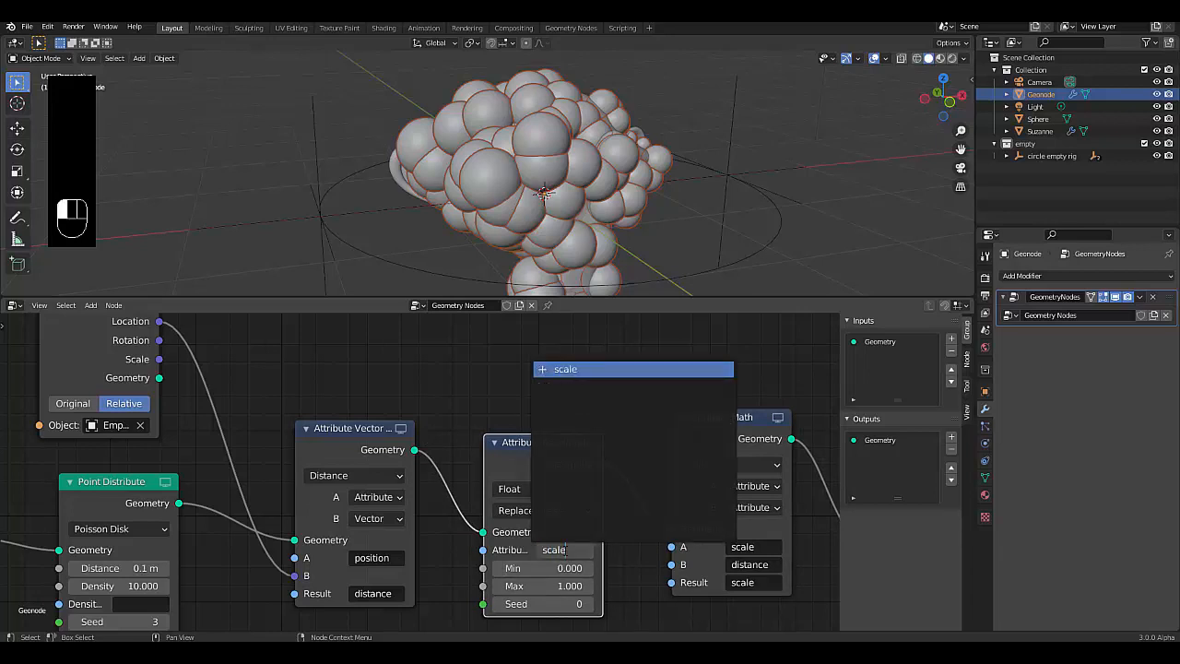
{"action": "key", "text": "Return"}
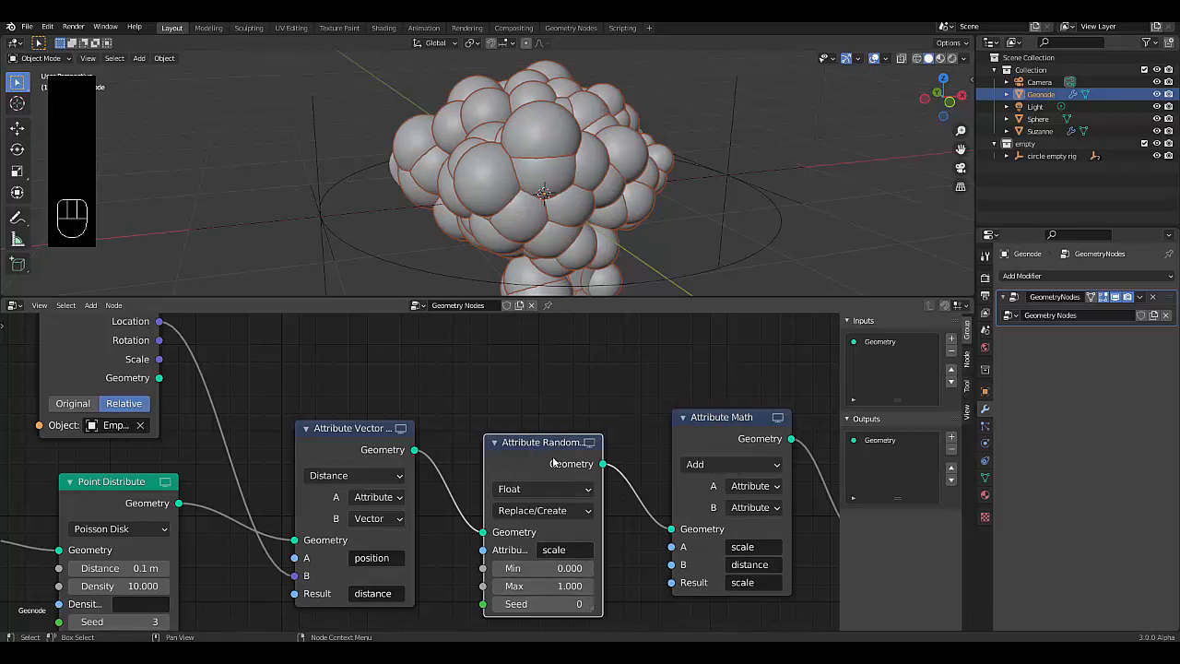
{"action": "left_click_drag", "start_coordinate": [549, 457], "coordinate": [547, 446]}
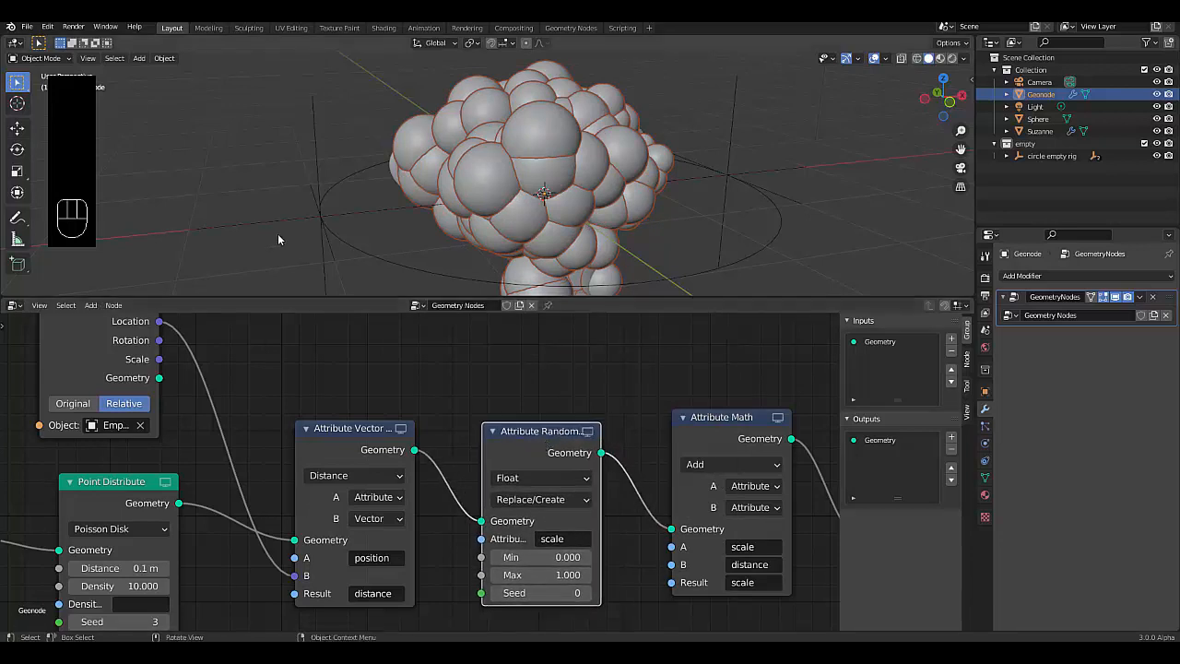
Try a different Max value on the Attribute Randomize node and set it back to 1.
{"action": "scroll", "coordinate": [550, 123], "scroll_direction": "down", "scroll_amount": 3}
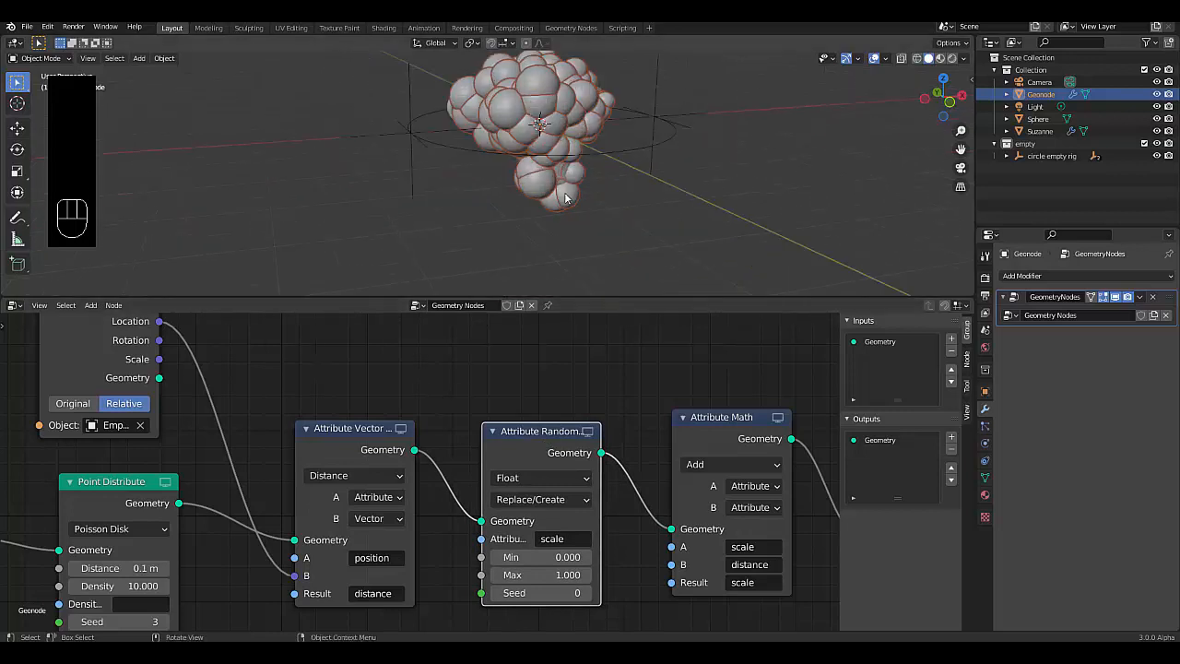
{"action": "mouse_move", "coordinate": [544, 574]}
{"action": "left_mouse_down"}
{"action": "mouse_move", "coordinate": [502, 574]}
{"action": "mouse_move", "coordinate": [560, 574]}
{"action": "left_mouse_up"}
{"action": "left_click", "coordinate": [544, 574]}
{"action": "type", "text": "1"}
{"action": "key", "text": "Return"}
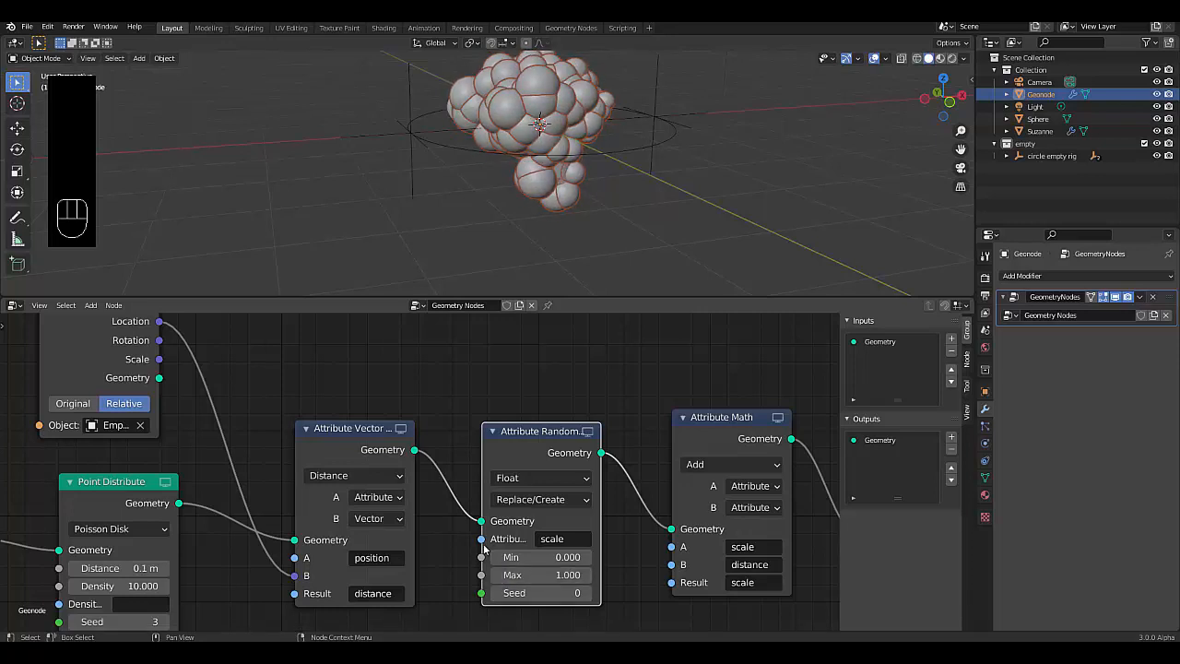
Raise the Attribute Randomize node's seed to 5.
{"action": "left_click", "coordinate": [588, 593]}
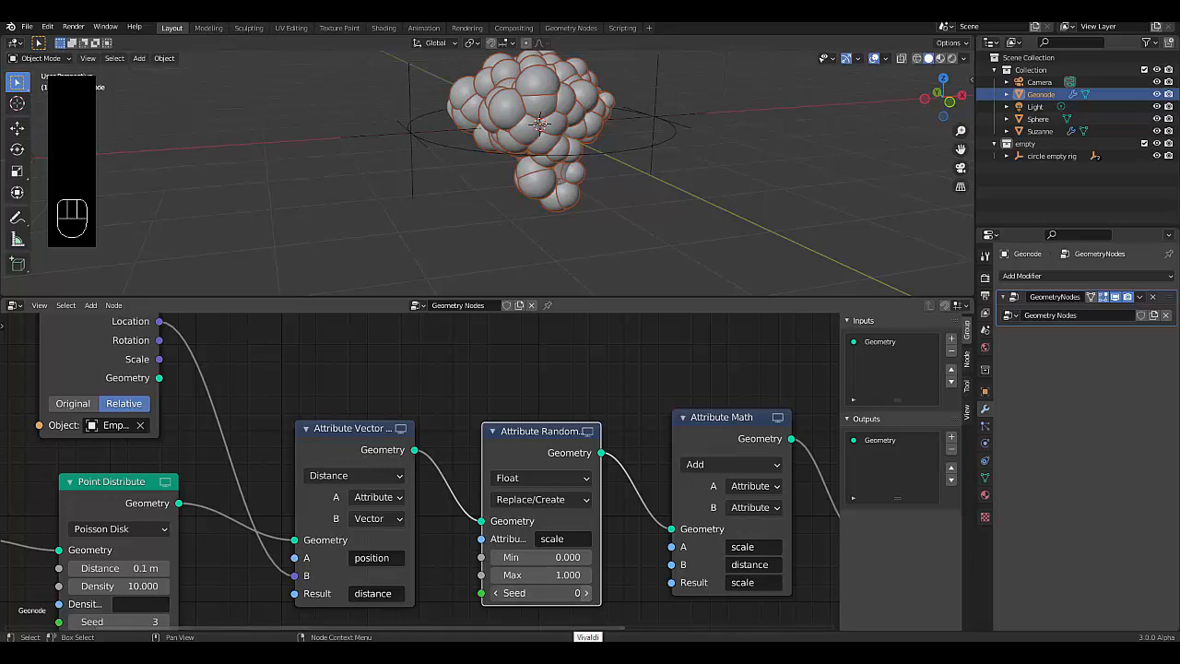
{"action": "left_click", "coordinate": [588, 593]}
{"action": "left_click", "coordinate": [588, 593]}
{"action": "left_click", "coordinate": [586, 592]}
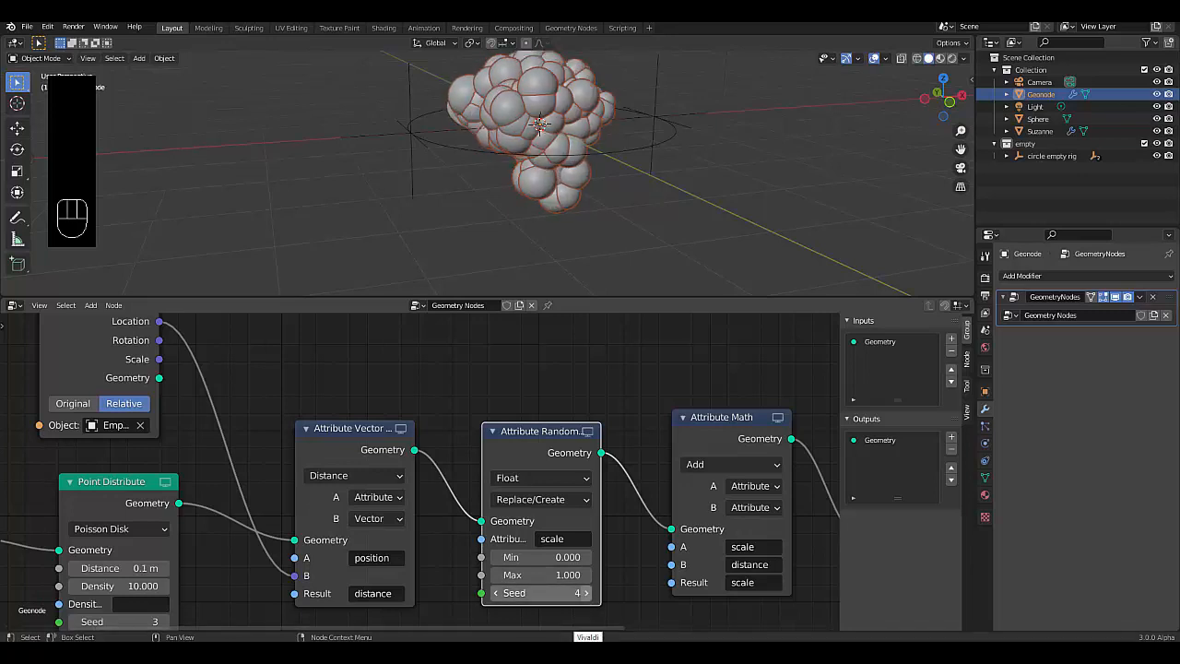
{"action": "left_click", "coordinate": [590, 595]}
Try moving the circle empty rig far from the monkey to test the randomized sphere scaling, and cancel the move.
{"action": "scroll", "coordinate": [575, 189], "scroll_direction": "down", "scroll_amount": 3}
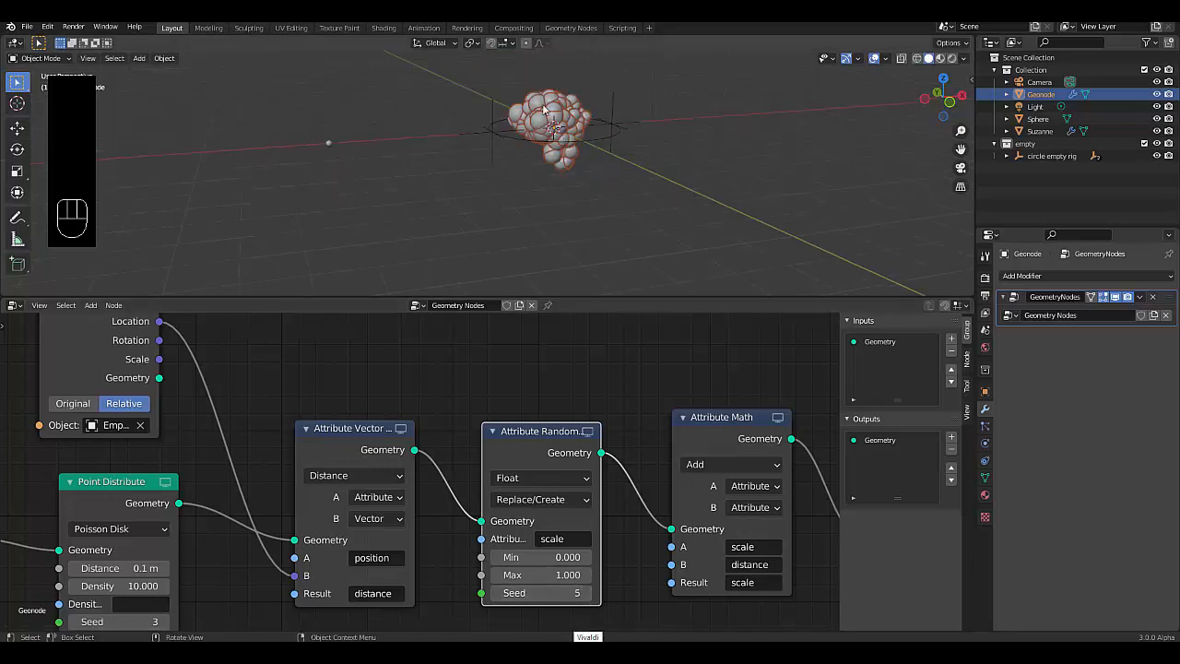
{"action": "scroll", "coordinate": [546, 166], "scroll_direction": "up", "scroll_amount": 2}
{"action": "scroll", "coordinate": [356, 590], "scroll_direction": "down", "scroll_amount": 4}
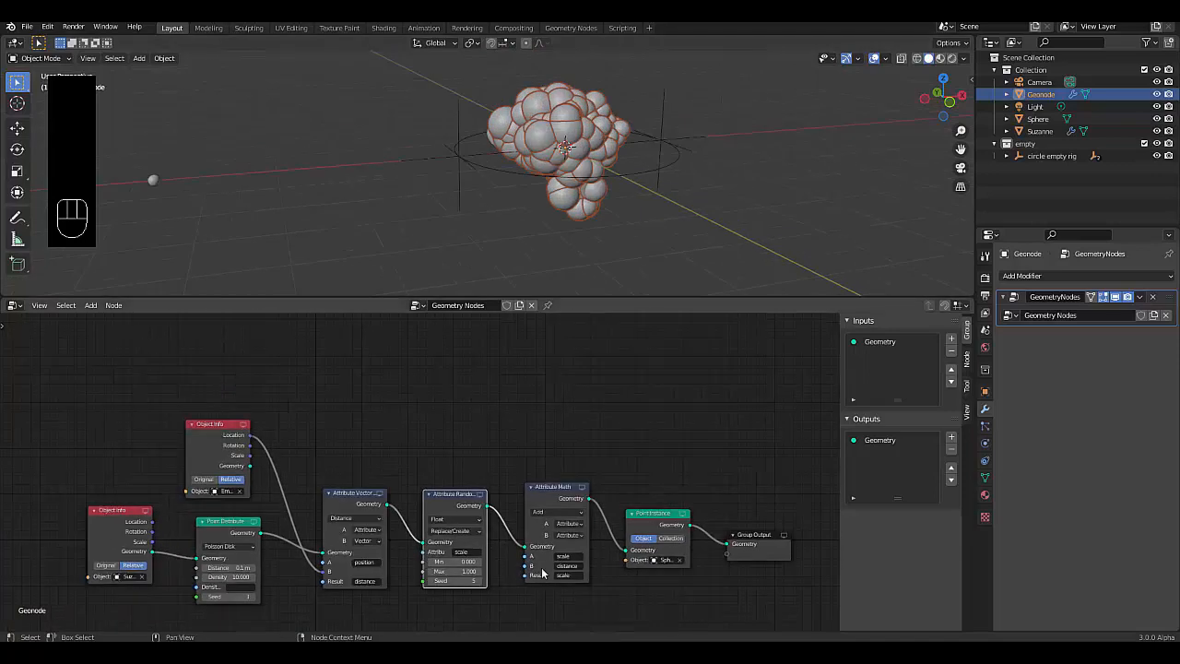
{"action": "scroll", "coordinate": [355, 590], "scroll_direction": "up", "scroll_amount": 2}
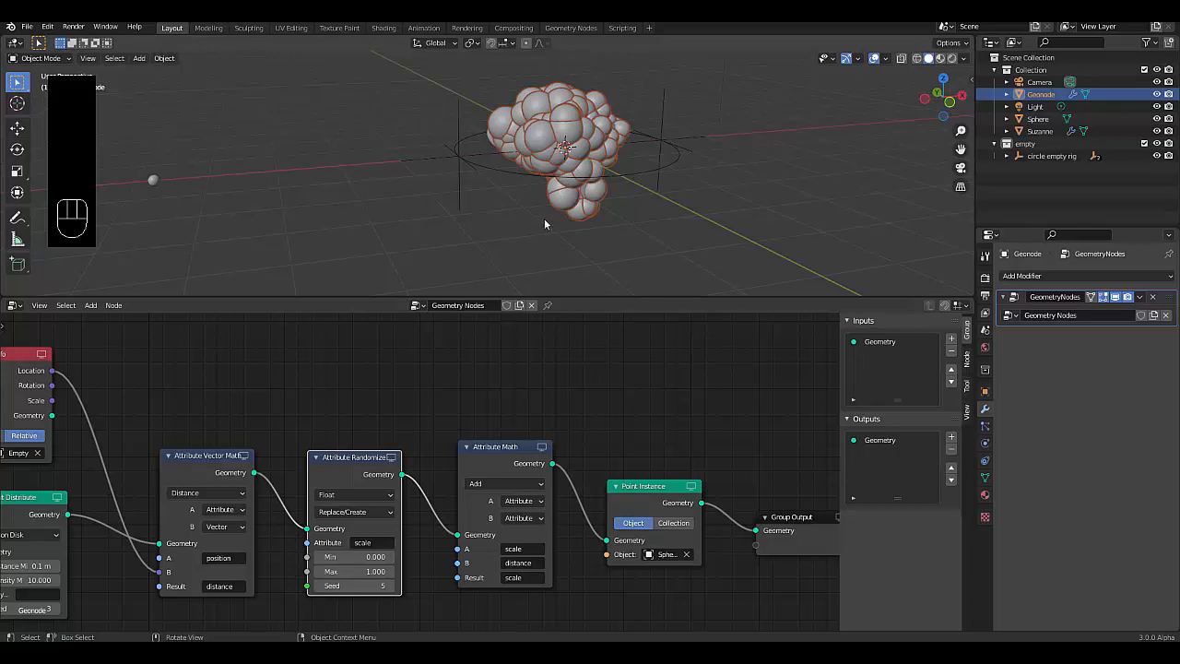
{"action": "scroll", "coordinate": [462, 550], "scroll_direction": "down", "scroll_amount": 2}
{"action": "key", "text": "Home"}
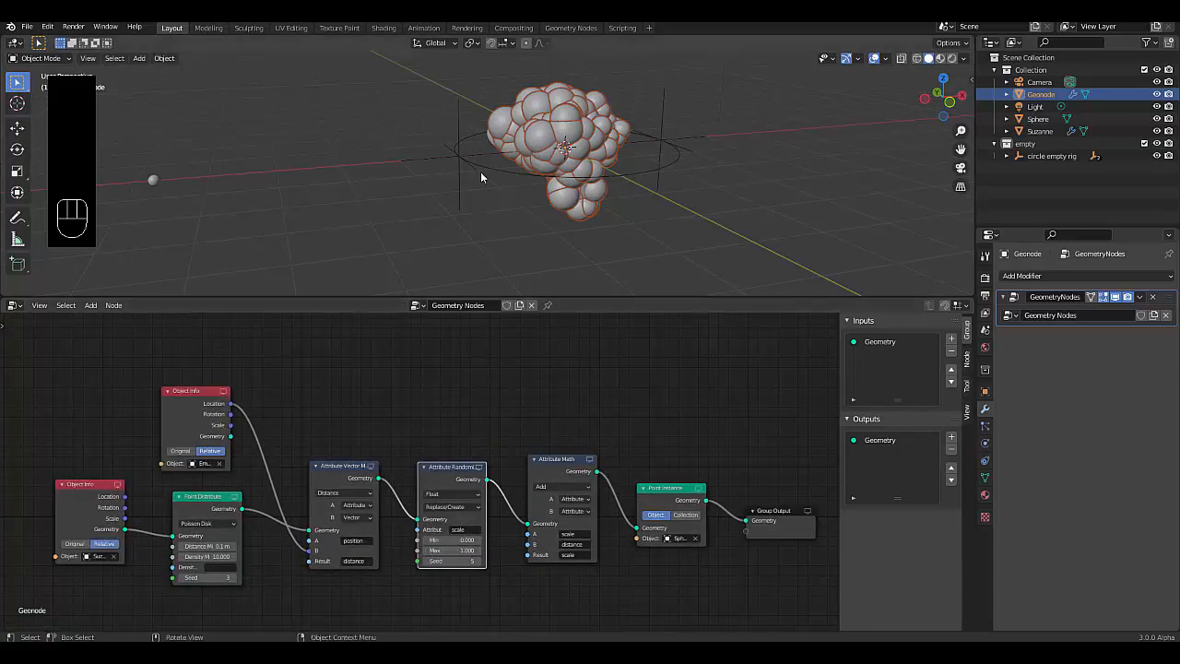
{"action": "left_click", "coordinate": [509, 174]}
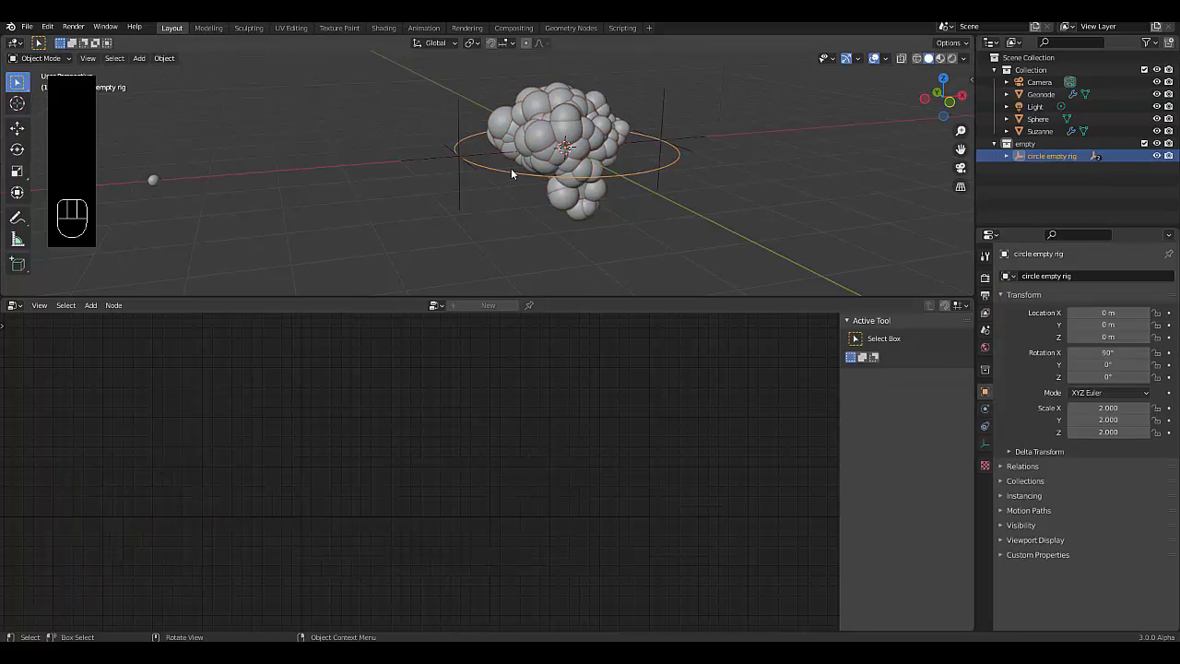
{"action": "key", "text": "g"}
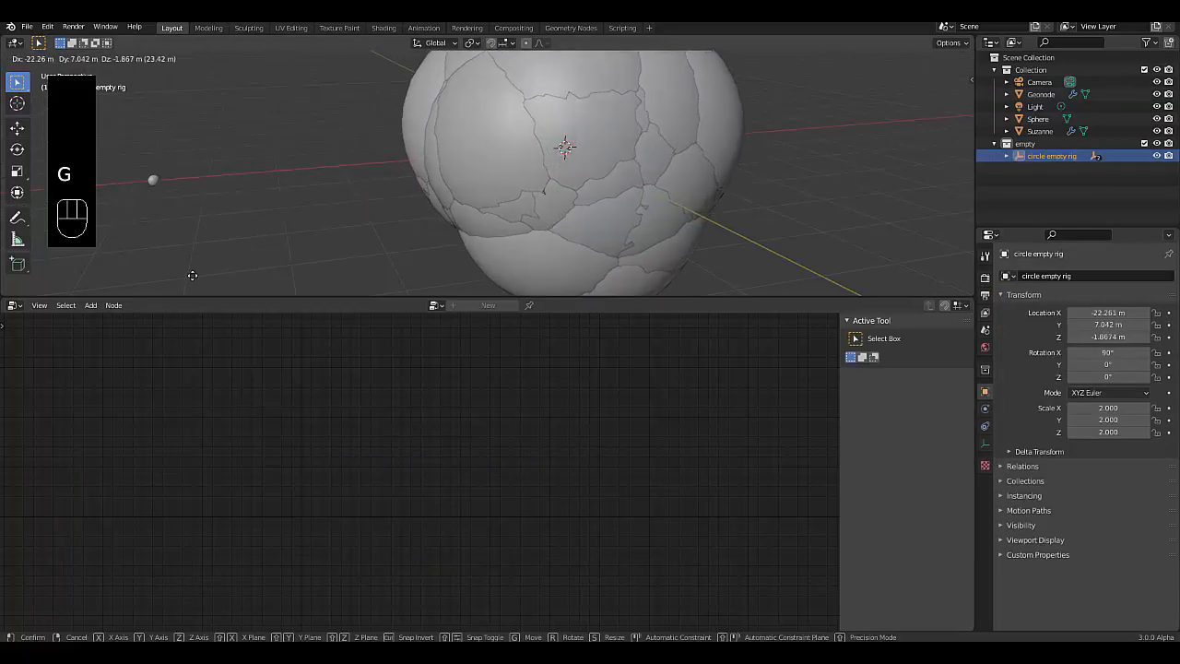
{"action": "right_click", "coordinate": [192, 275]}
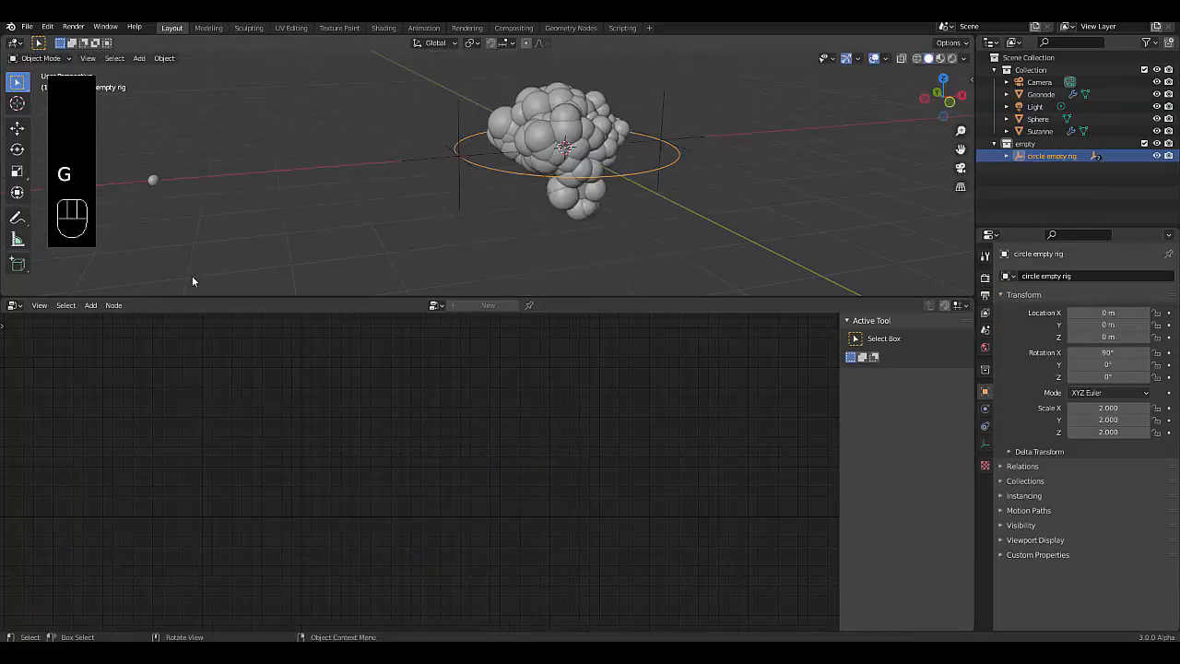
Select the Geonode object to show its geometry node tree.
{"action": "left_click", "coordinate": [1071, 91]}
{"action": "scroll", "coordinate": [594, 527], "scroll_direction": "down", "scroll_amount": 3}
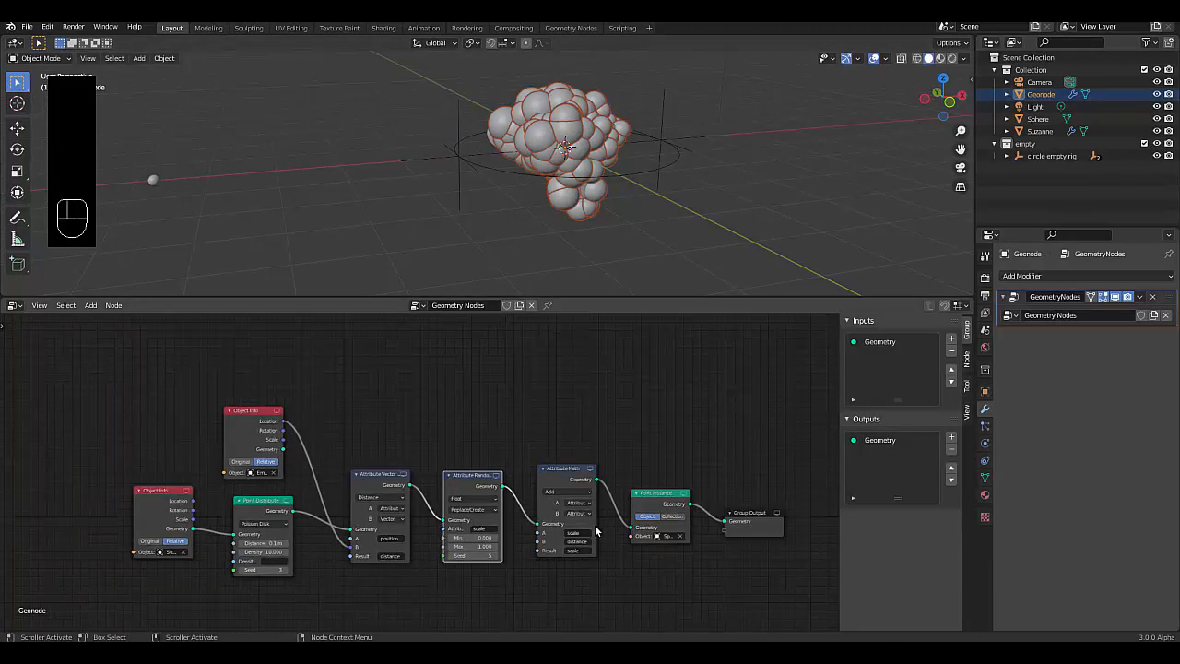
{"action": "scroll", "coordinate": [645, 516], "scroll_direction": "up", "scroll_amount": 5}
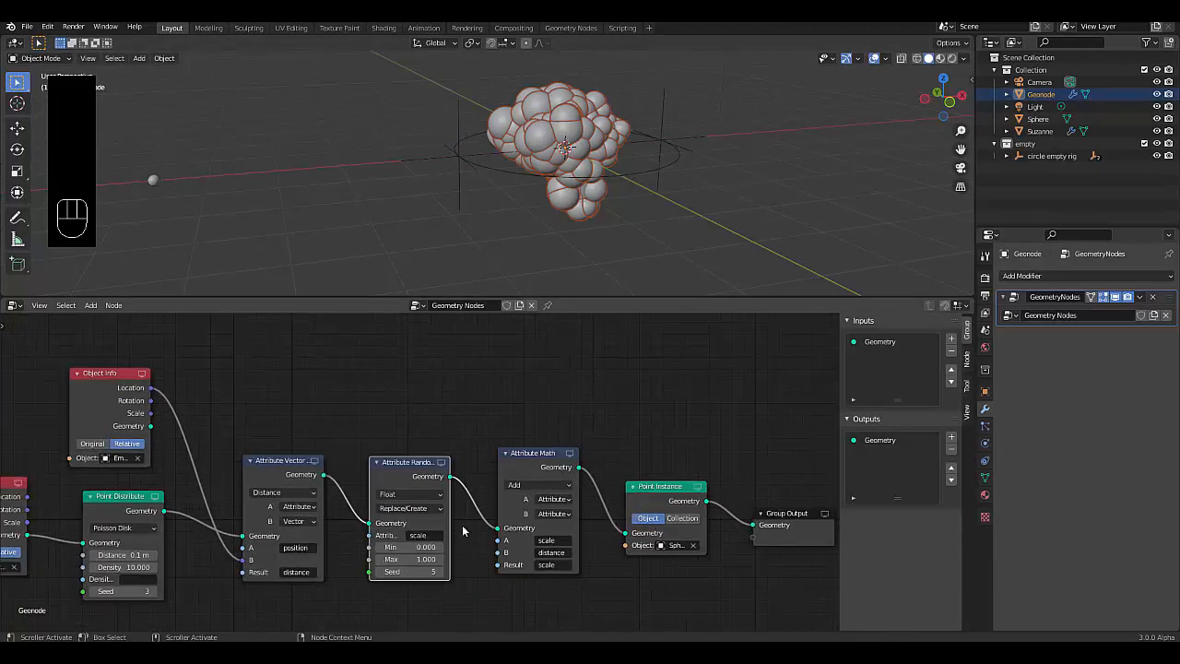
{"action": "key", "text": "shift+a"}
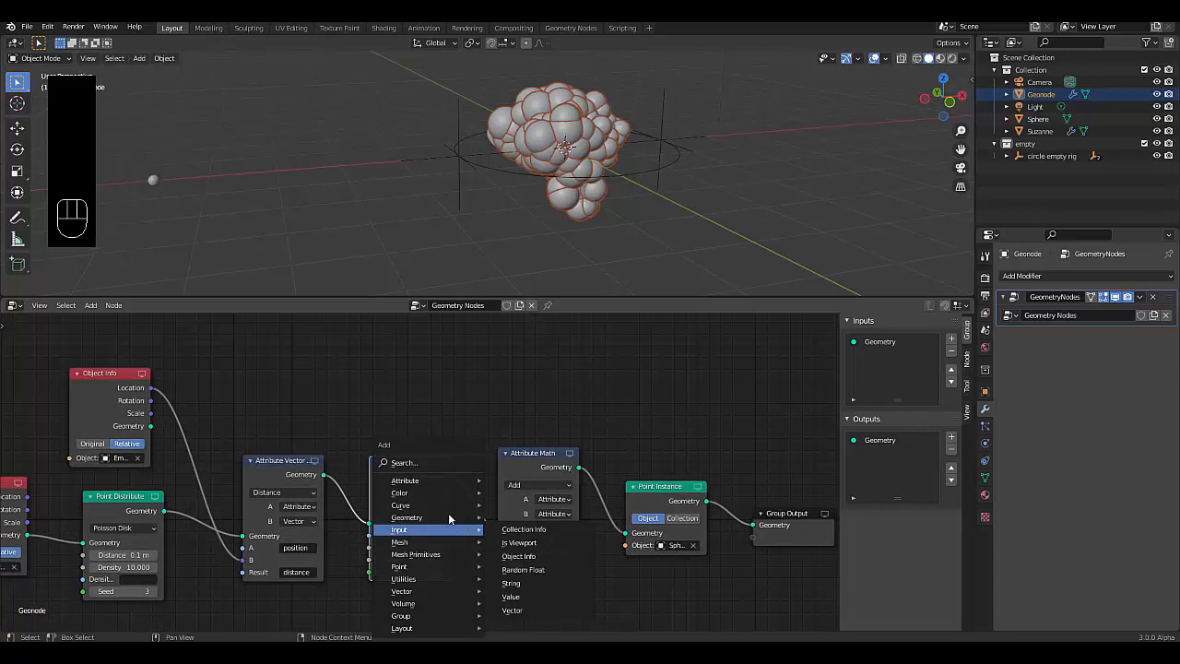
{"action": "mouse_move", "coordinate": [430, 481]}
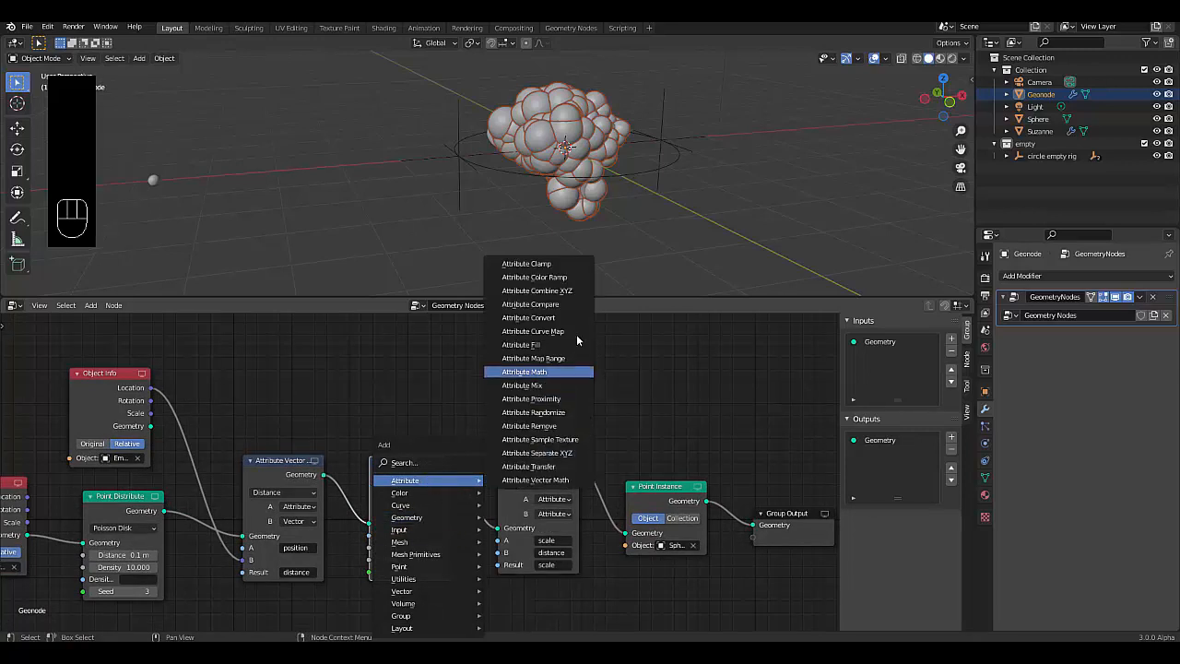
{"action": "left_click", "coordinate": [535, 276]}
{"action": "left_click", "coordinate": [471, 474]}
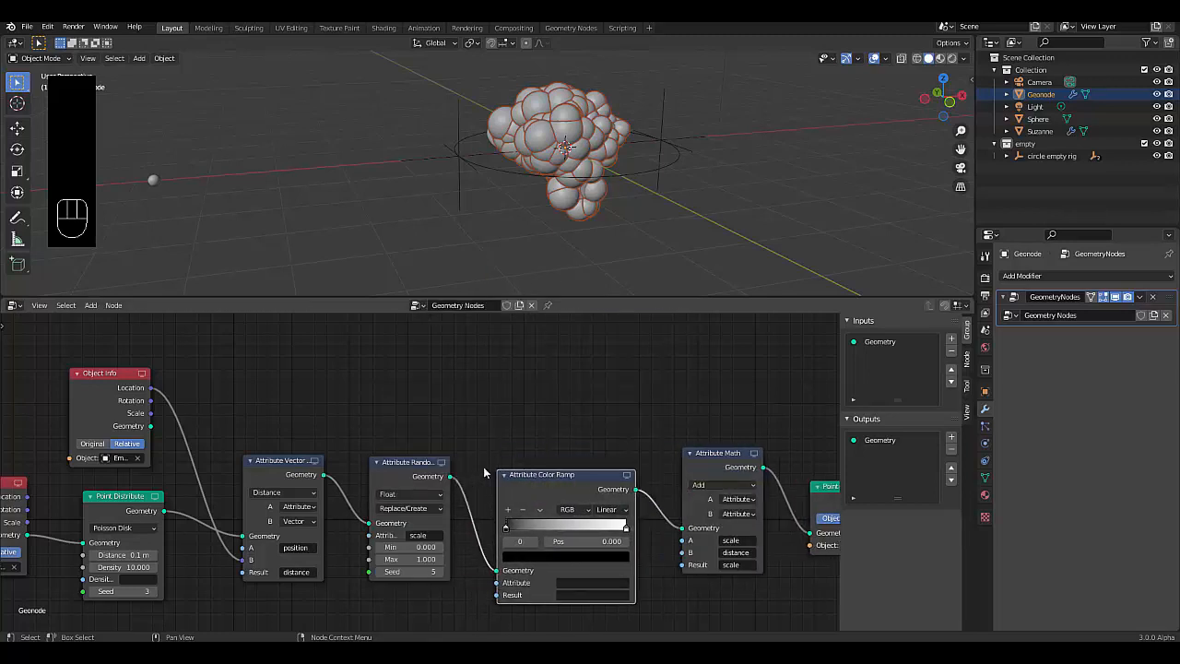
{"action": "scroll", "coordinate": [542, 408], "scroll_direction": "down", "scroll_amount": 3}
{"action": "scroll", "coordinate": [551, 451], "scroll_direction": "up", "scroll_amount": 2}
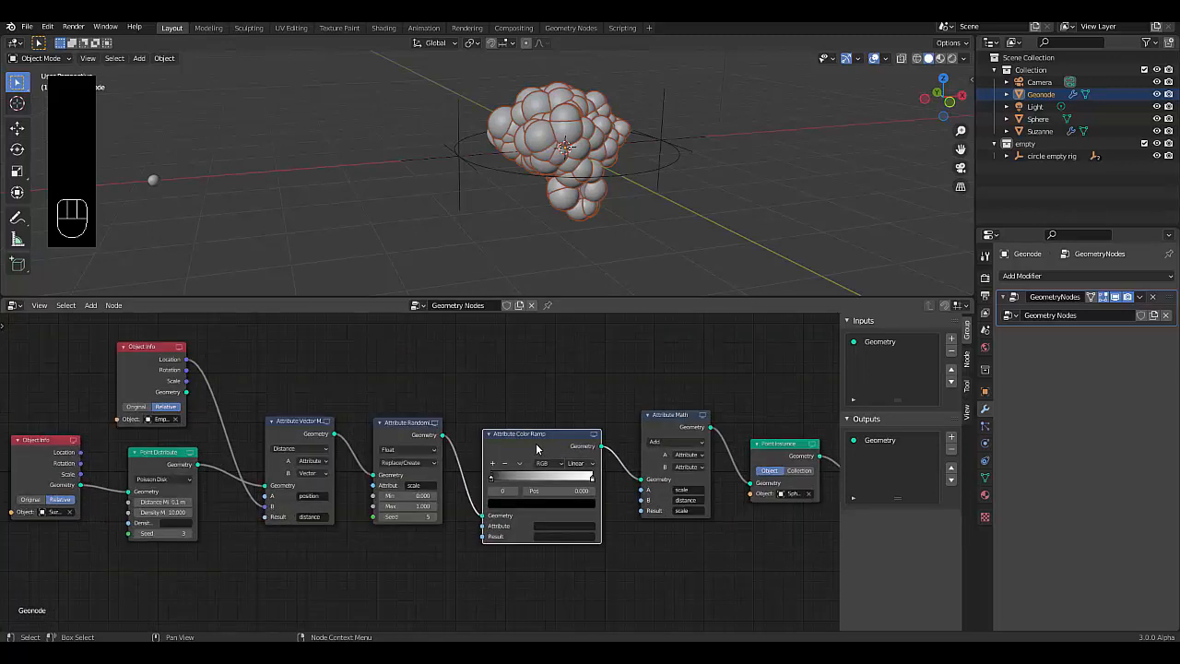
{"action": "key", "text": "ctrl+x"}
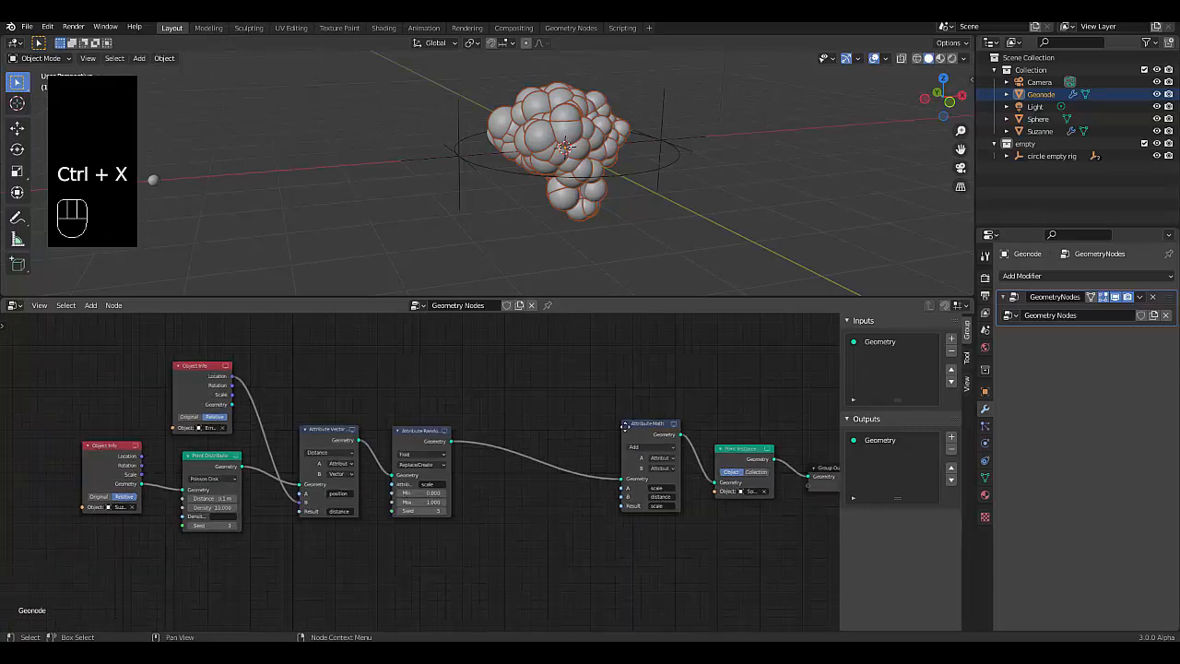
Move the Attribute Math node next to Attribute Randomize and insert an Attribute Color Ramp node between Attribute Math and Point Instance.
{"action": "left_click_drag", "start_coordinate": [625, 426], "coordinate": [480, 426]}
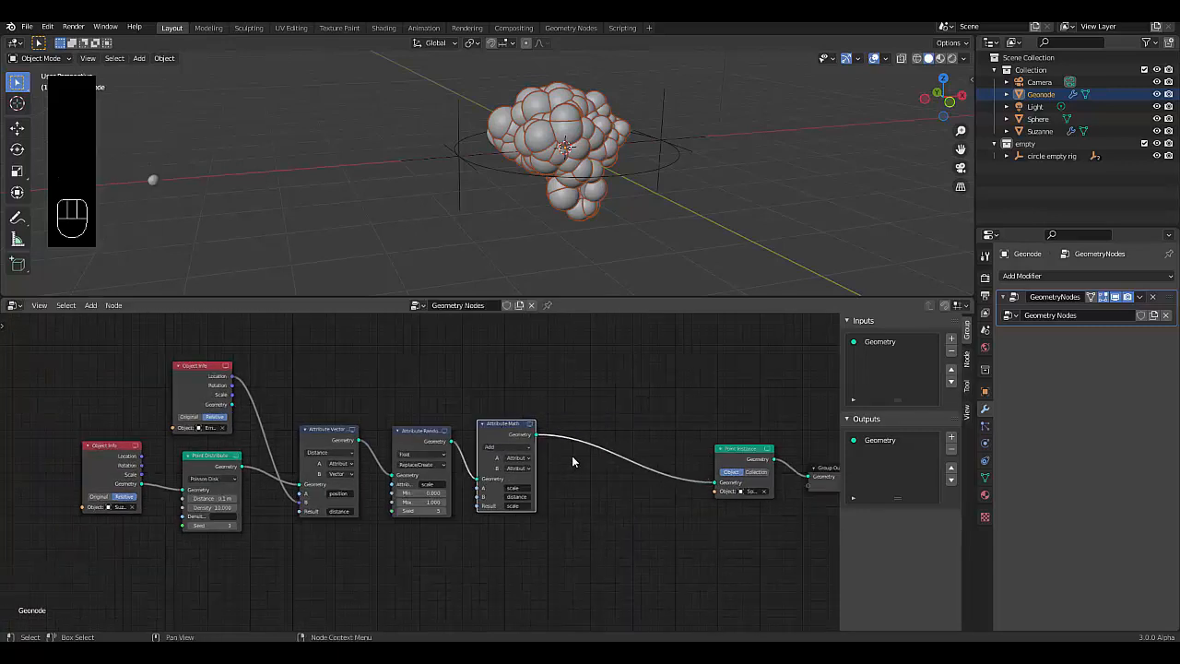
{"action": "scroll", "coordinate": [571, 455], "scroll_direction": "up", "scroll_amount": 1}
{"action": "key", "text": "shift+a"}
{"action": "mouse_move", "coordinate": [571, 461]}
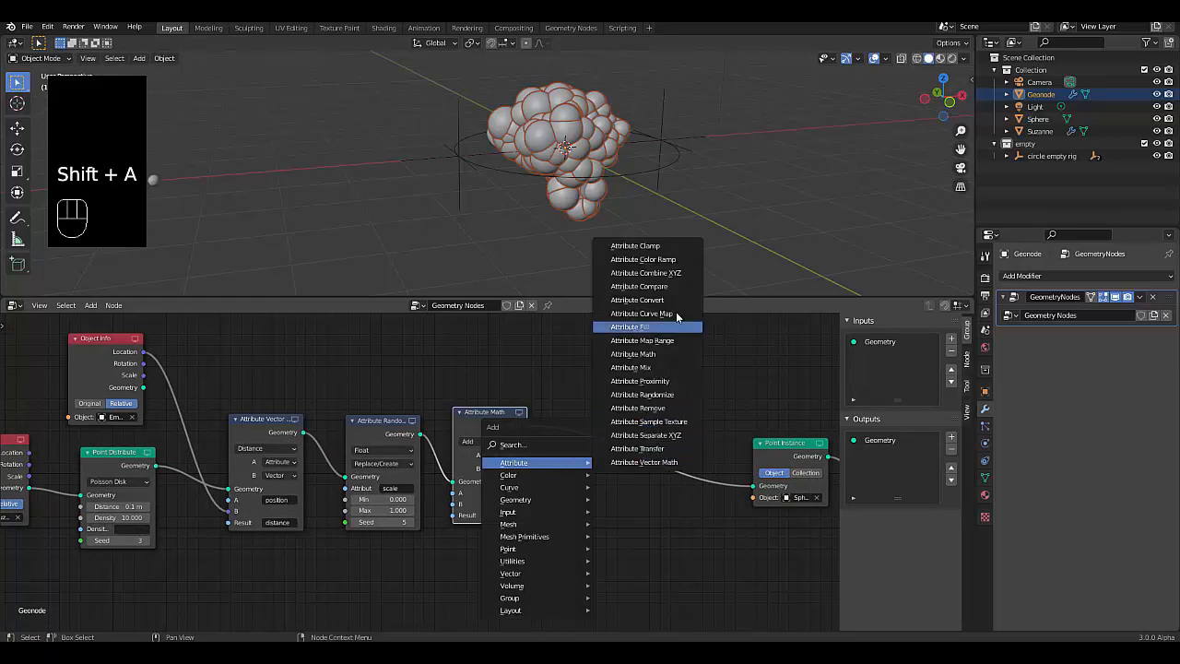
{"action": "left_click", "coordinate": [645, 259]}
{"action": "left_click", "coordinate": [582, 447]}
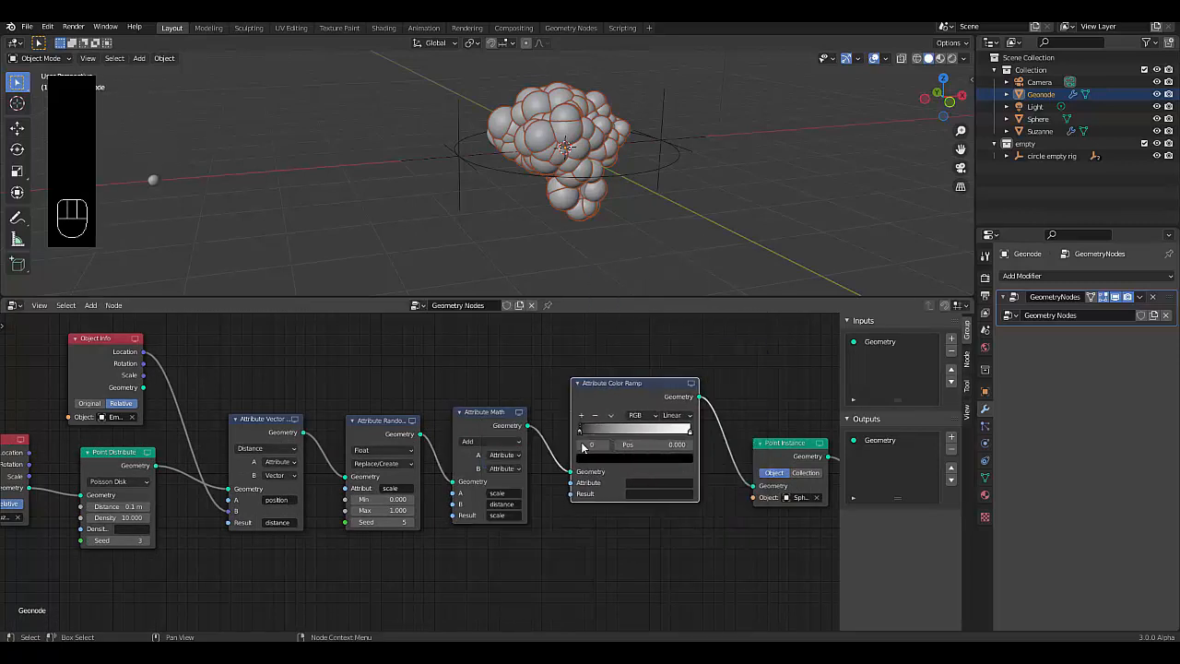
Try distance as the input attribute of the Attribute Color Ramp node.
{"action": "scroll", "coordinate": [614, 443], "scroll_direction": "up", "scroll_amount": 2}
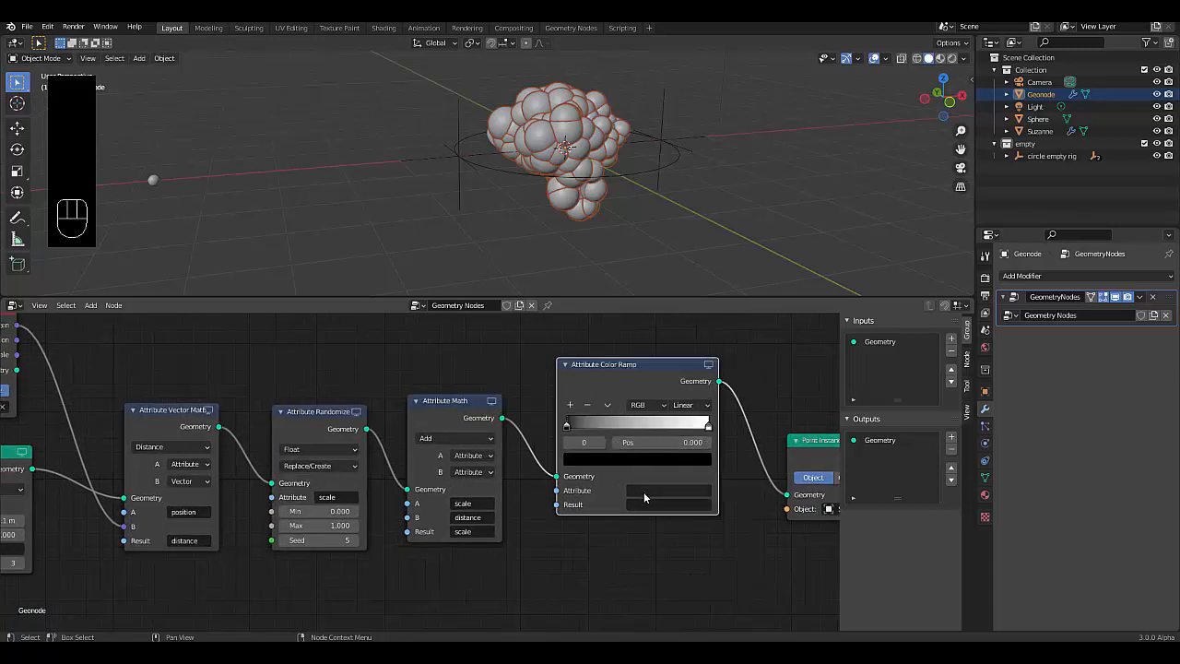
{"action": "left_click", "coordinate": [643, 490]}
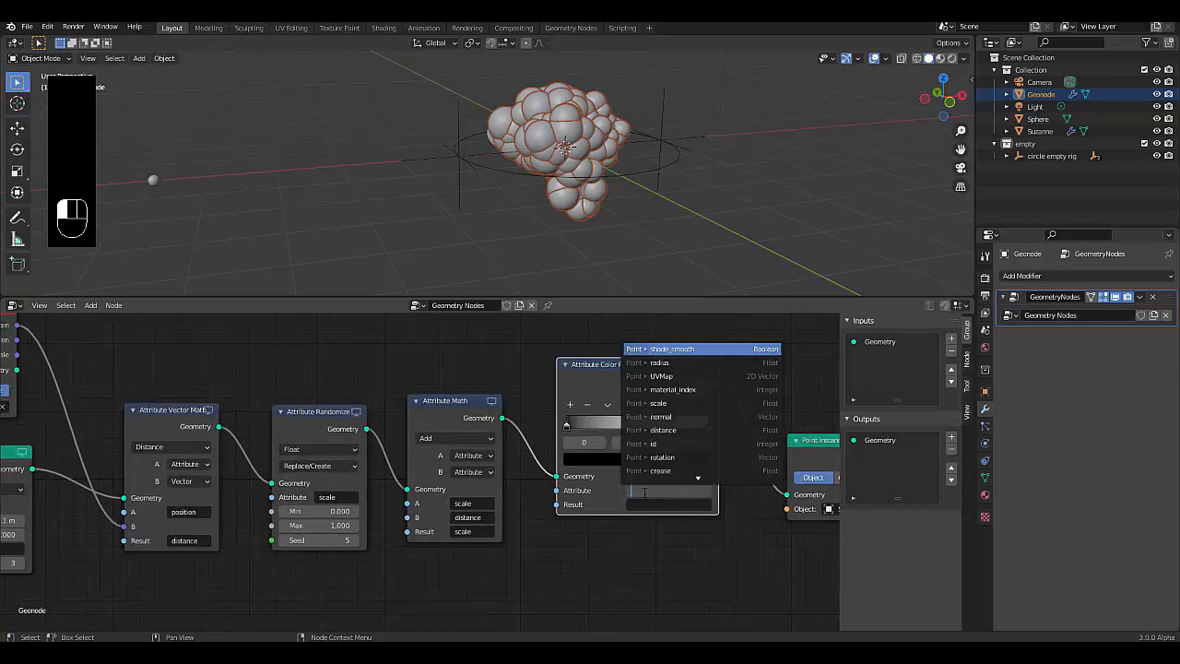
{"action": "left_click", "coordinate": [664, 429]}
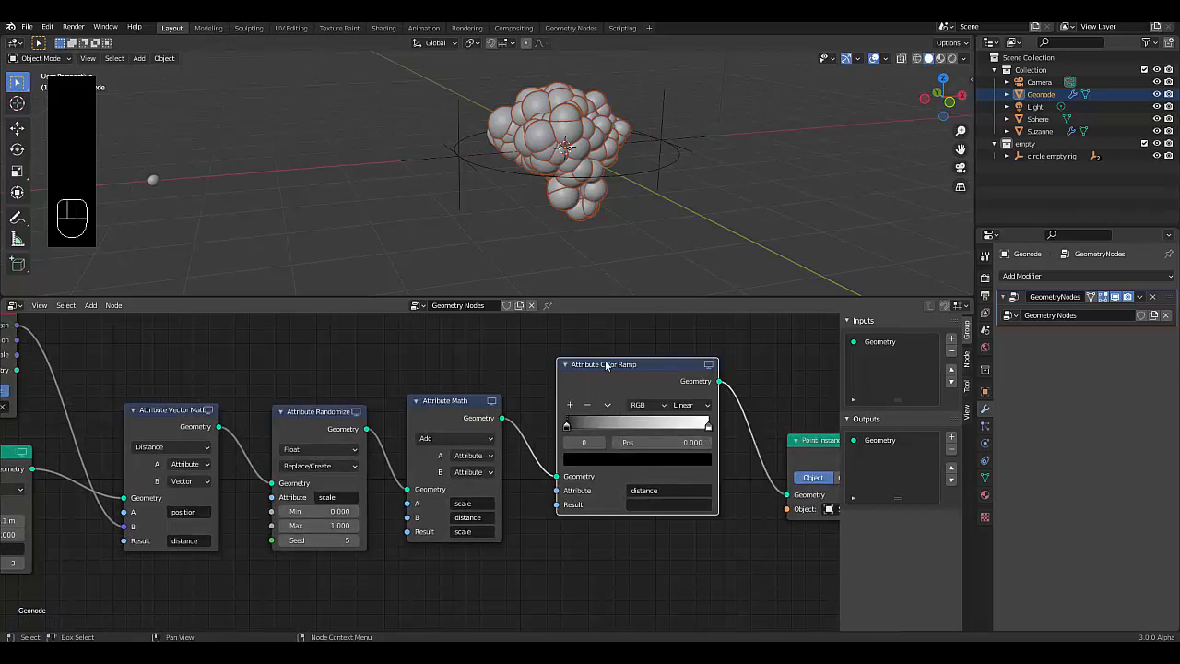
{"action": "left_click", "coordinate": [653, 505]}
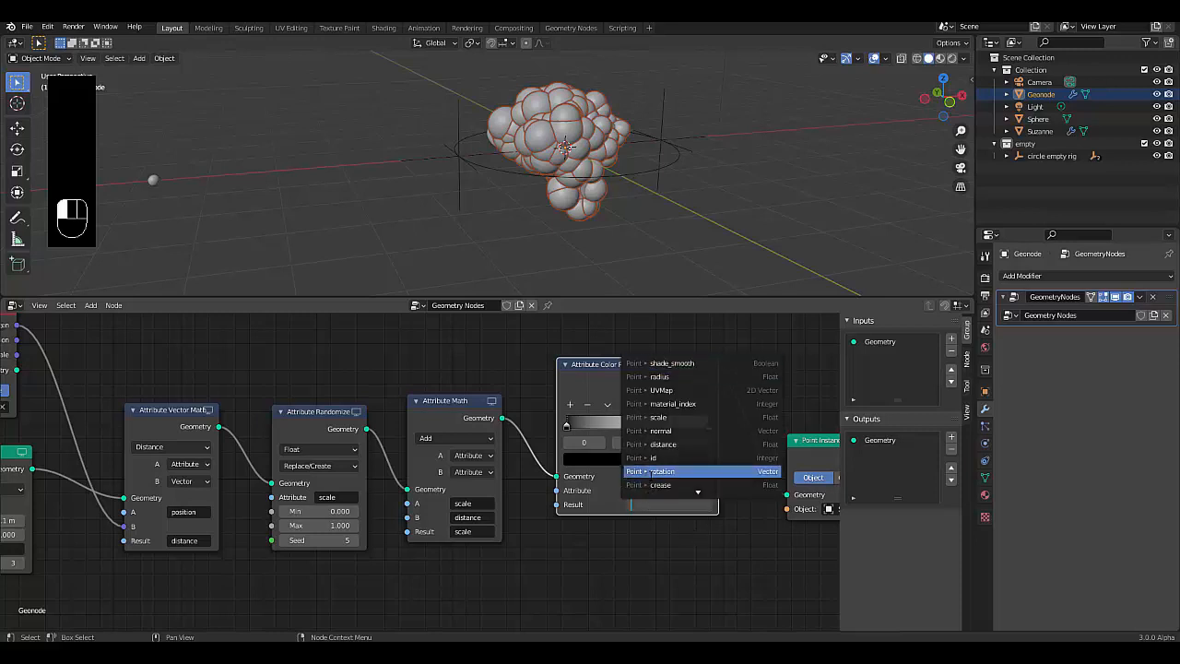
{"action": "left_click", "coordinate": [632, 513]}
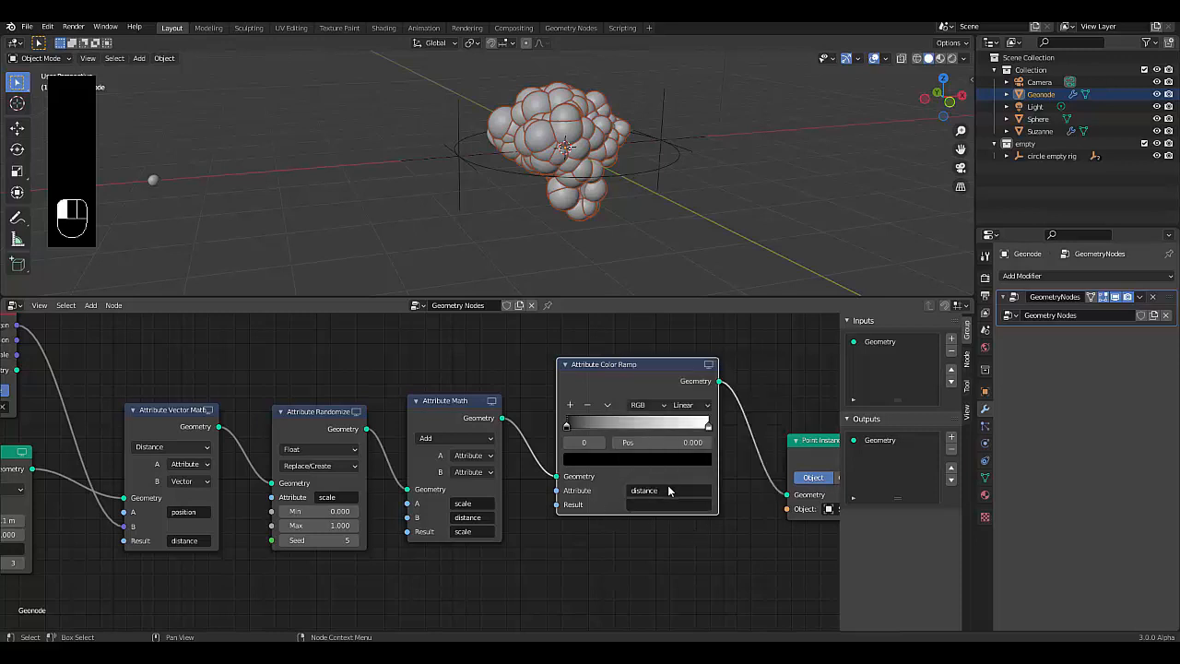
Set both the Attribute and the Result of the Attribute Color Ramp node to scale.
{"action": "left_click", "coordinate": [669, 490]}
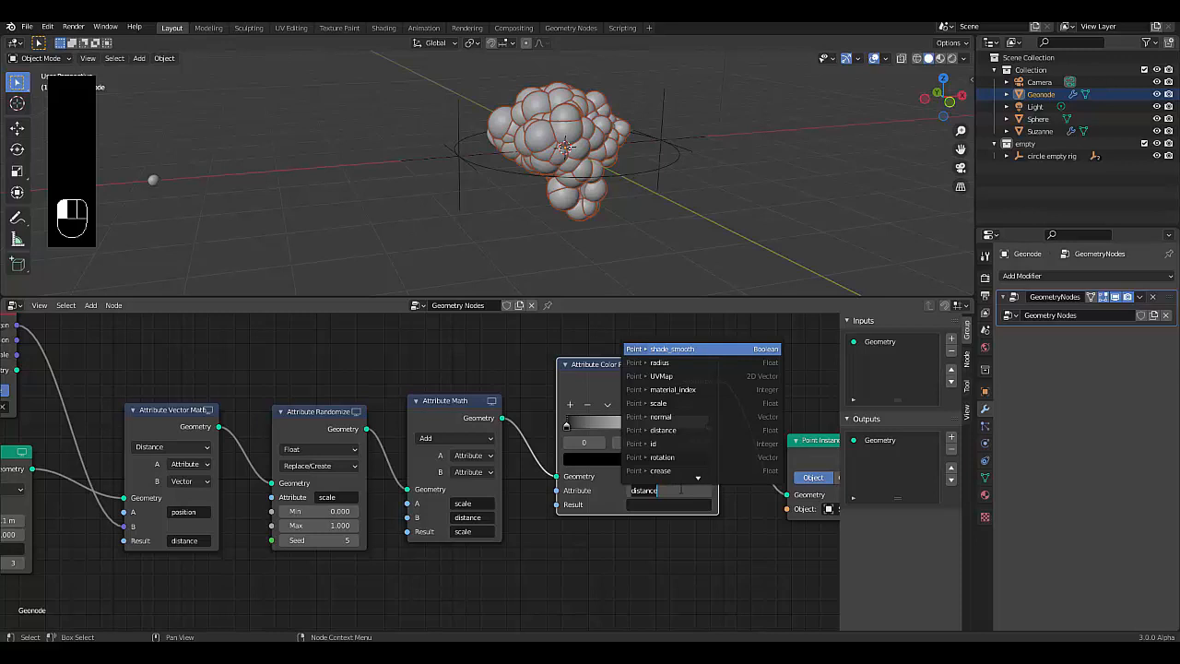
{"action": "type", "text": "scale"}
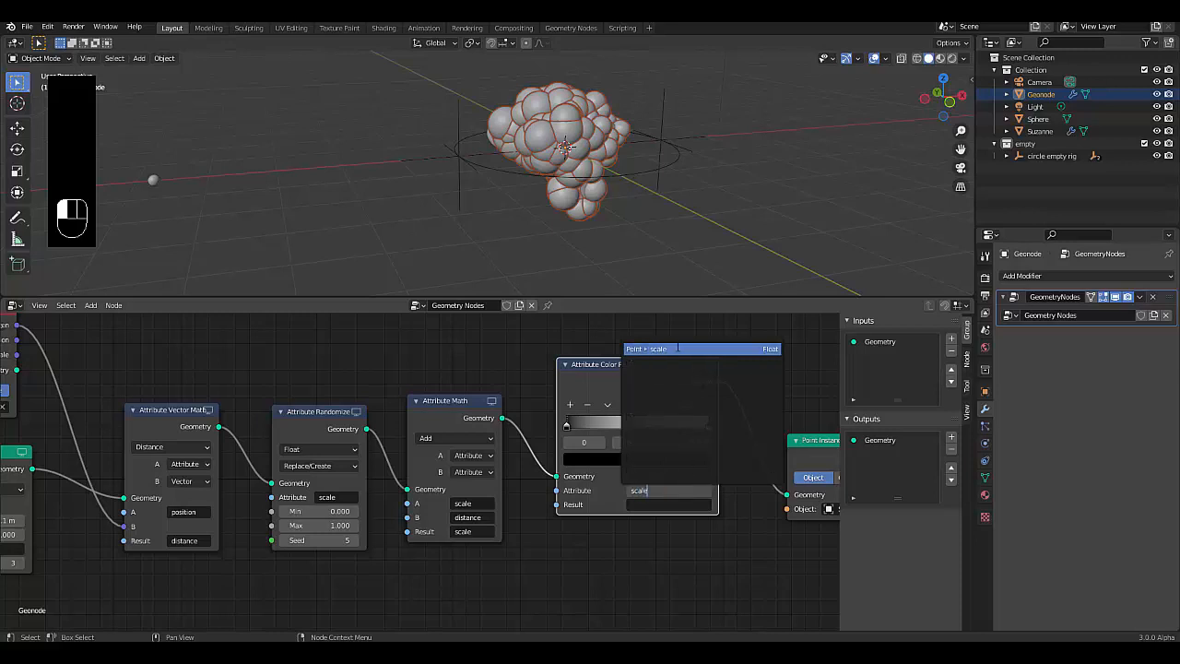
{"action": "left_click", "coordinate": [678, 347]}
{"action": "left_click", "coordinate": [642, 506]}
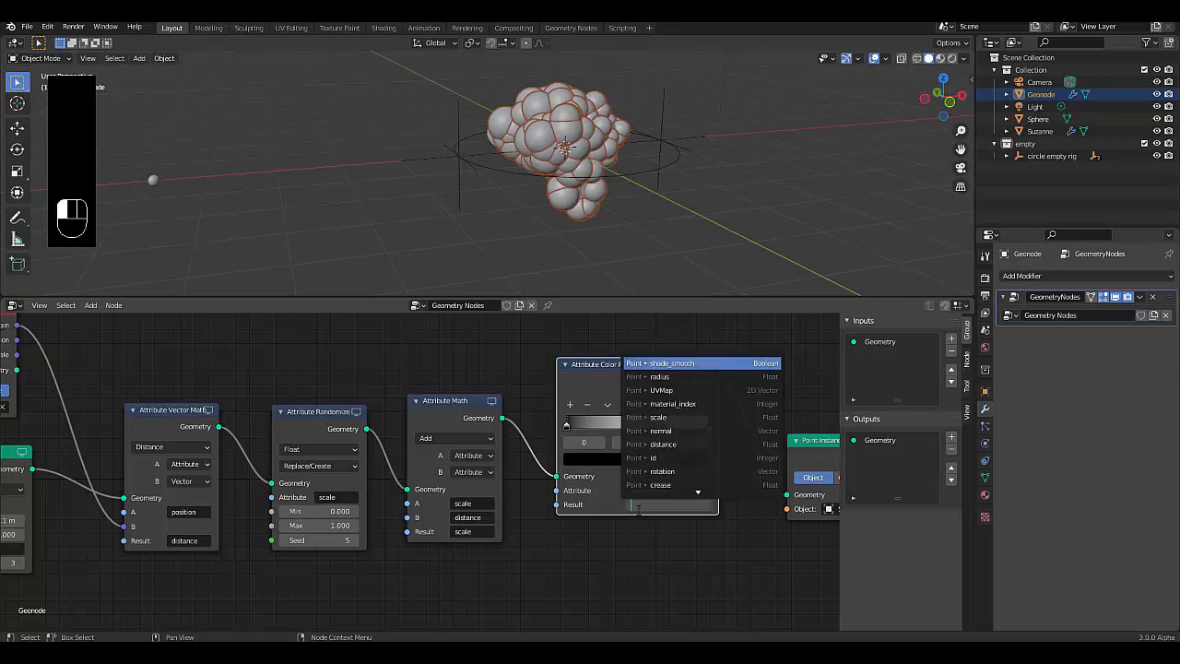
{"action": "left_click", "coordinate": [644, 419]}
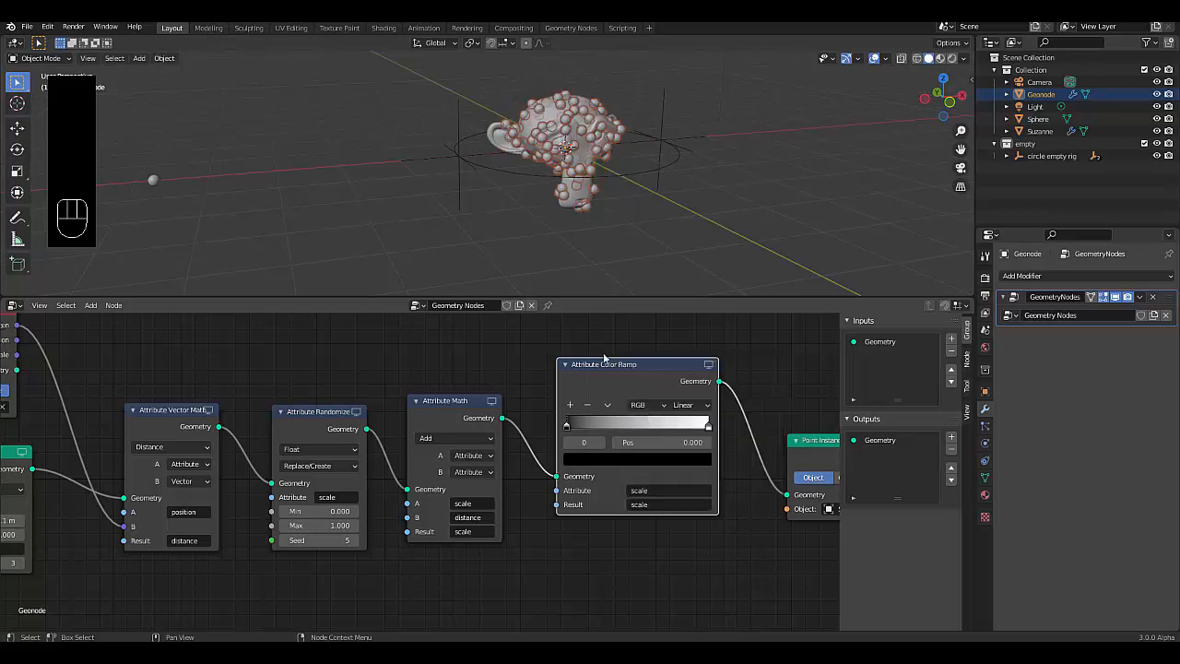
Try moving the circle empty rig around the monkey to test the color ramp's effect on the spheres, and cancel each move.
{"action": "scroll", "coordinate": [631, 154], "scroll_direction": "up", "scroll_amount": 4}
{"action": "middle_click_drag", "start_coordinate": [525, 138], "coordinate": [495, 129]}
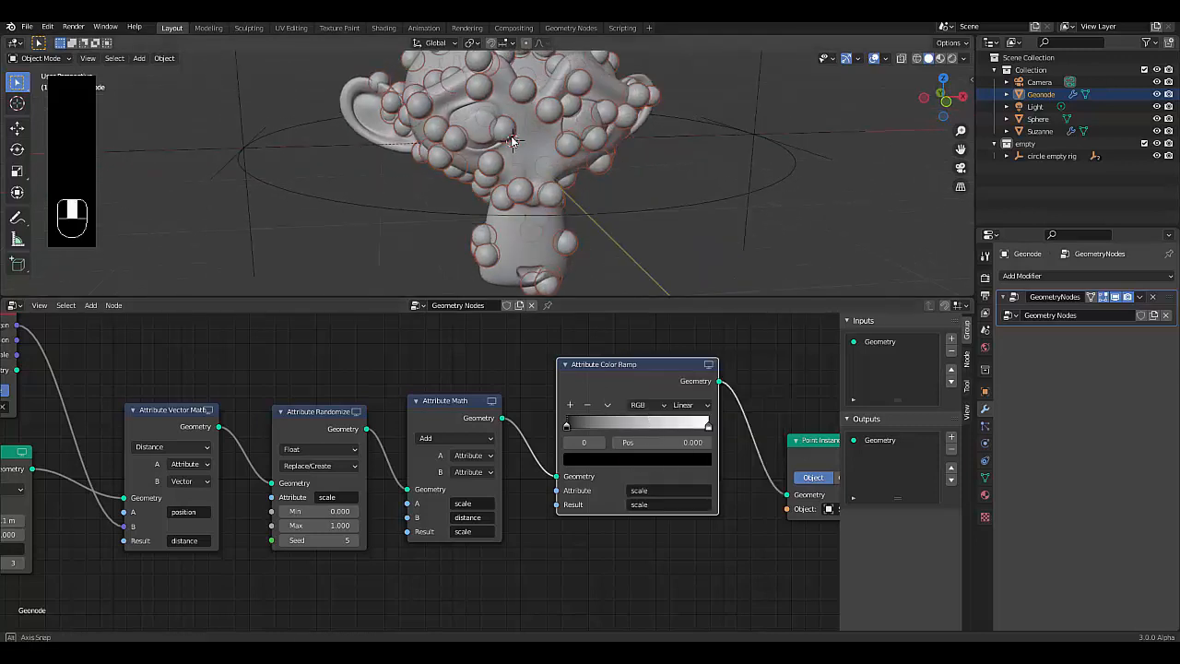
{"action": "scroll", "coordinate": [495, 128], "scroll_direction": "down", "scroll_amount": 6}
{"action": "scroll", "coordinate": [496, 129], "scroll_direction": "up", "scroll_amount": 1}
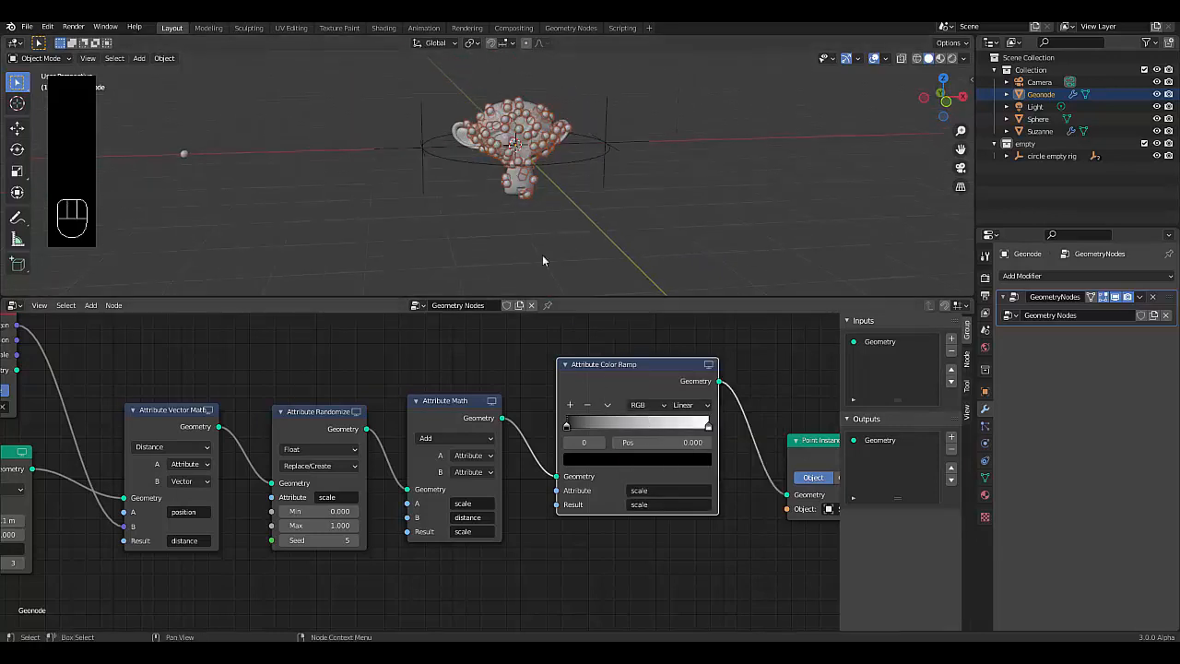
{"action": "left_click", "coordinate": [470, 162]}
{"action": "key", "text": "g"}
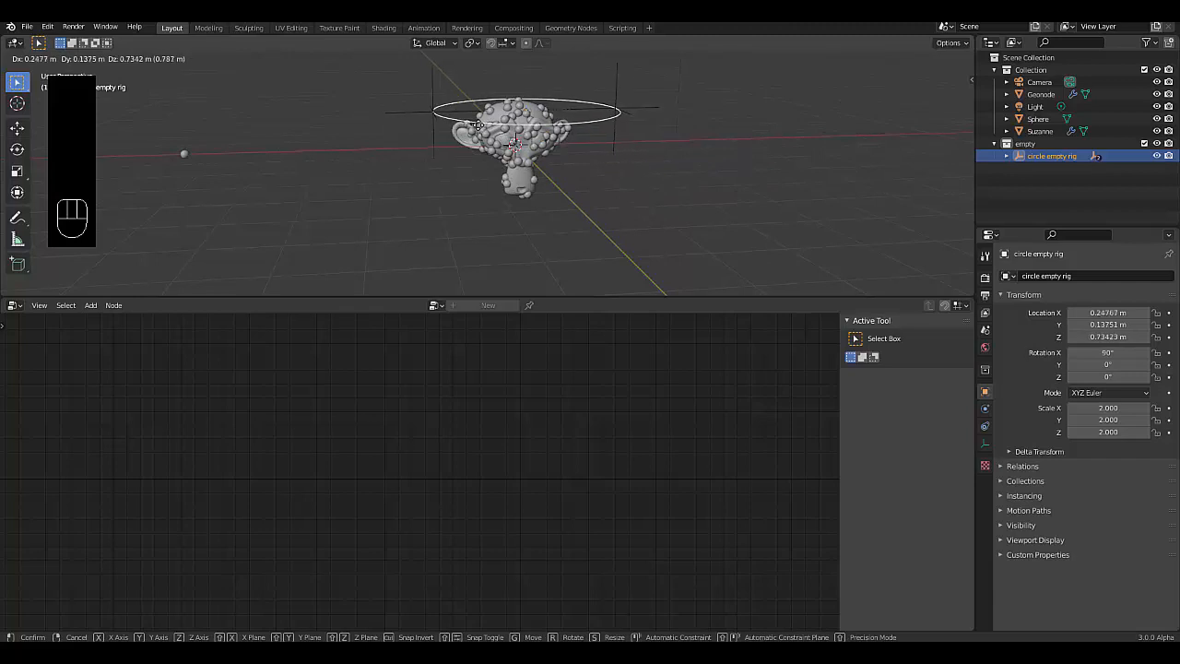
{"action": "right_click", "coordinate": [551, 121]}
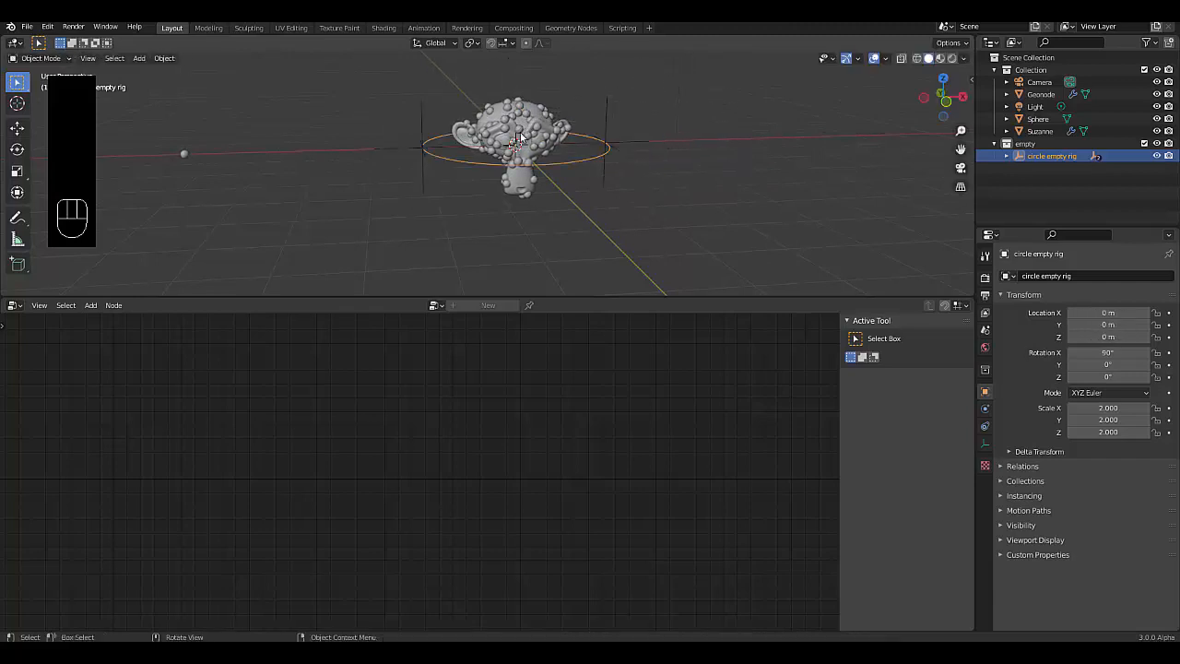
{"action": "key", "text": "g"}
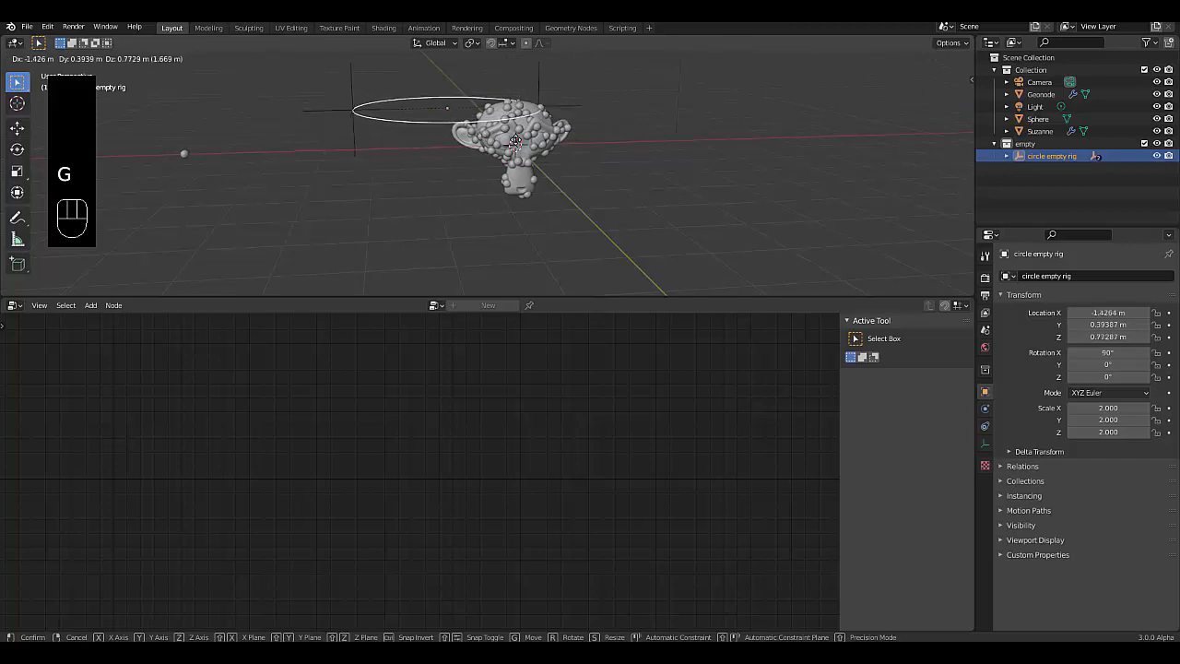
{"action": "right_click", "coordinate": [573, 158]}
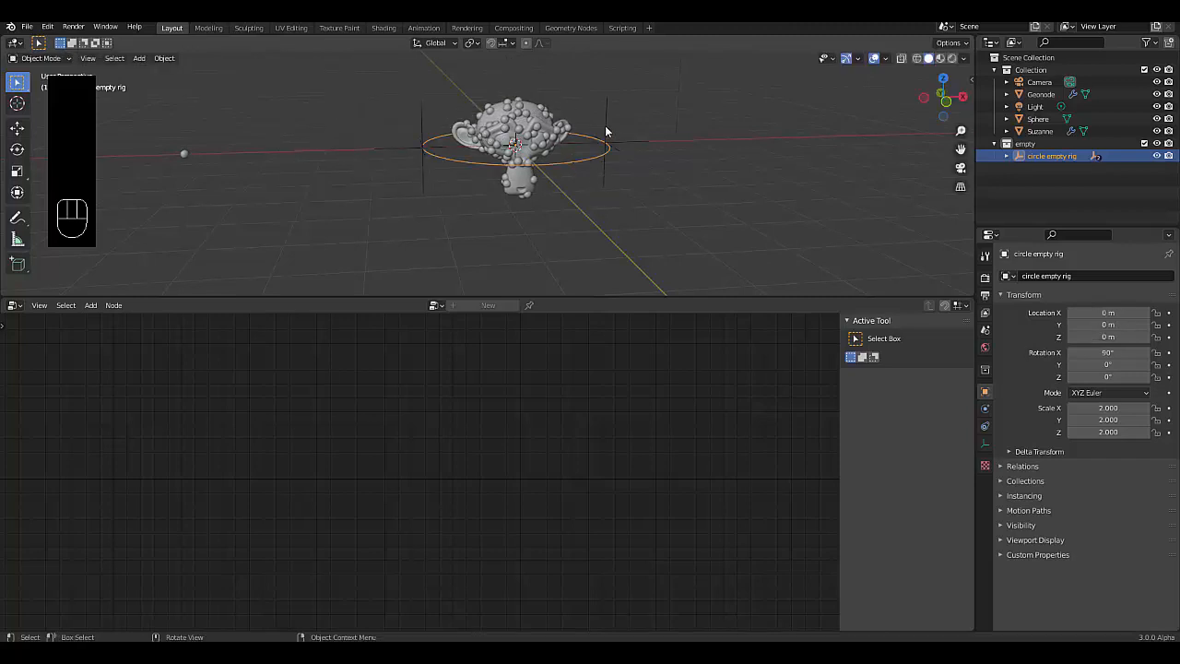
Expand the circle empty rig in the object hierarchy and rename its child Empty as First Empty.
{"action": "left_click", "coordinate": [605, 131]}
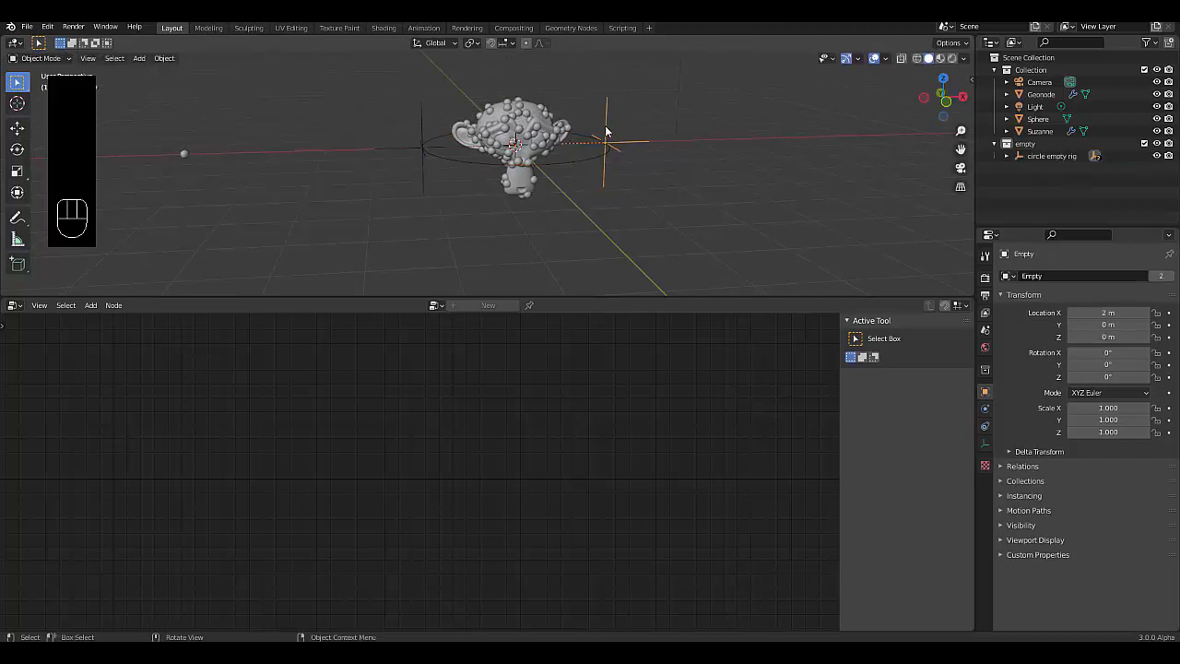
{"action": "left_click", "coordinate": [1007, 156]}
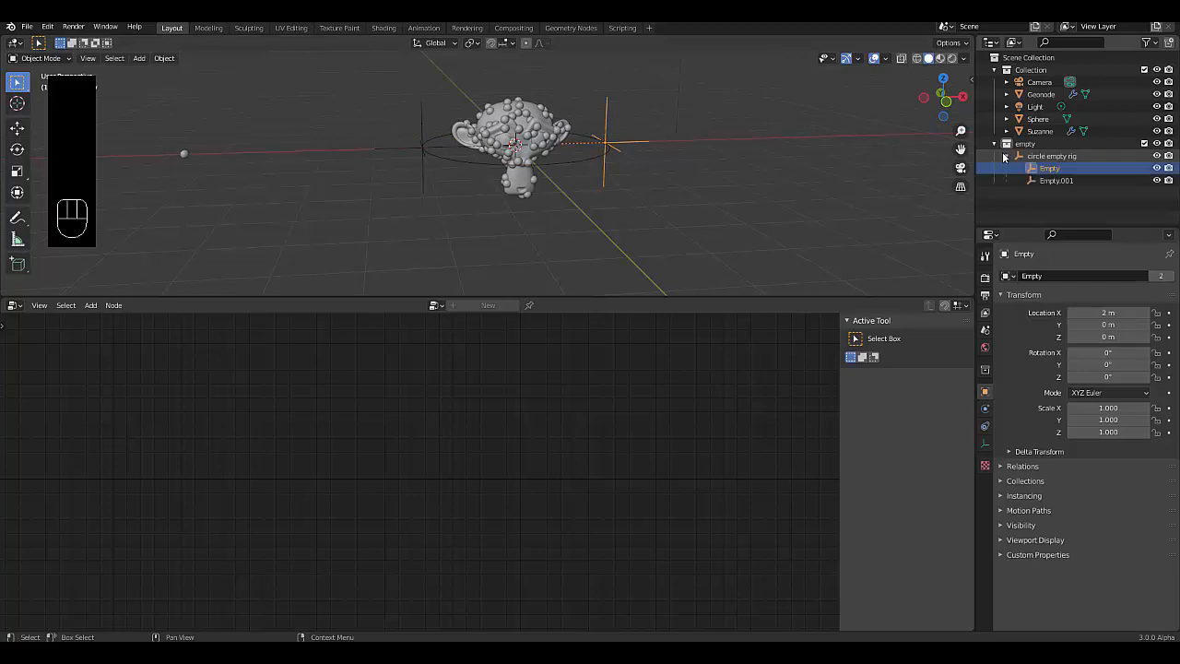
{"action": "double_click", "coordinate": [1050, 168]}
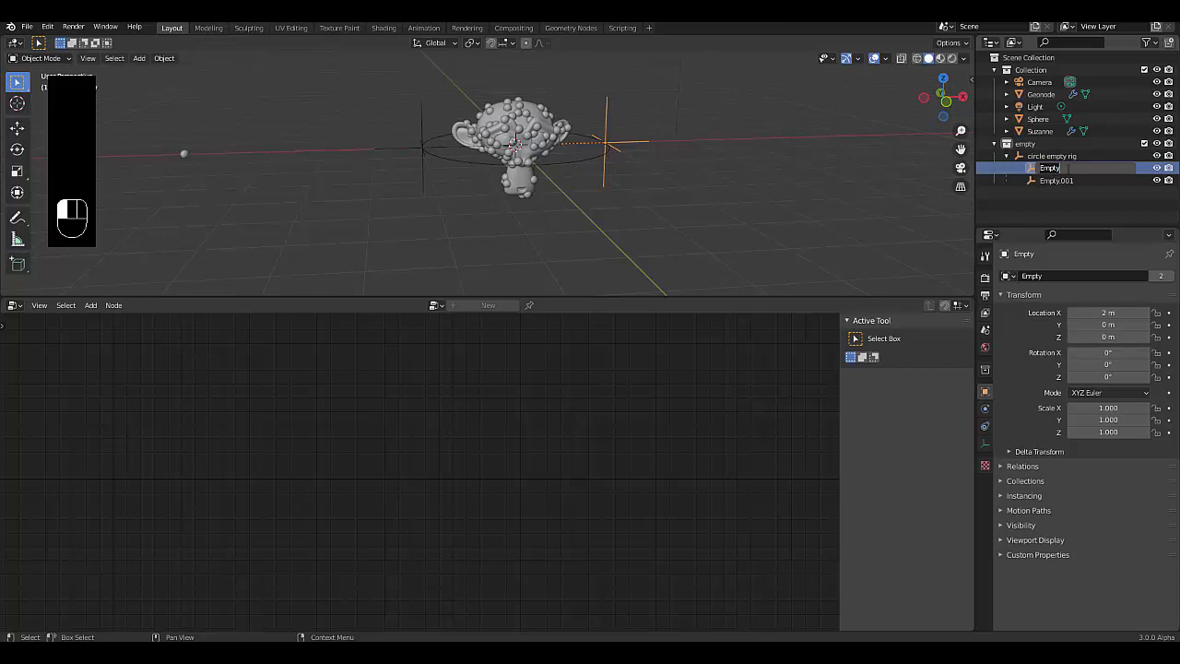
{"action": "type", "text": "First"}
{"action": "key", "text": "Return"}
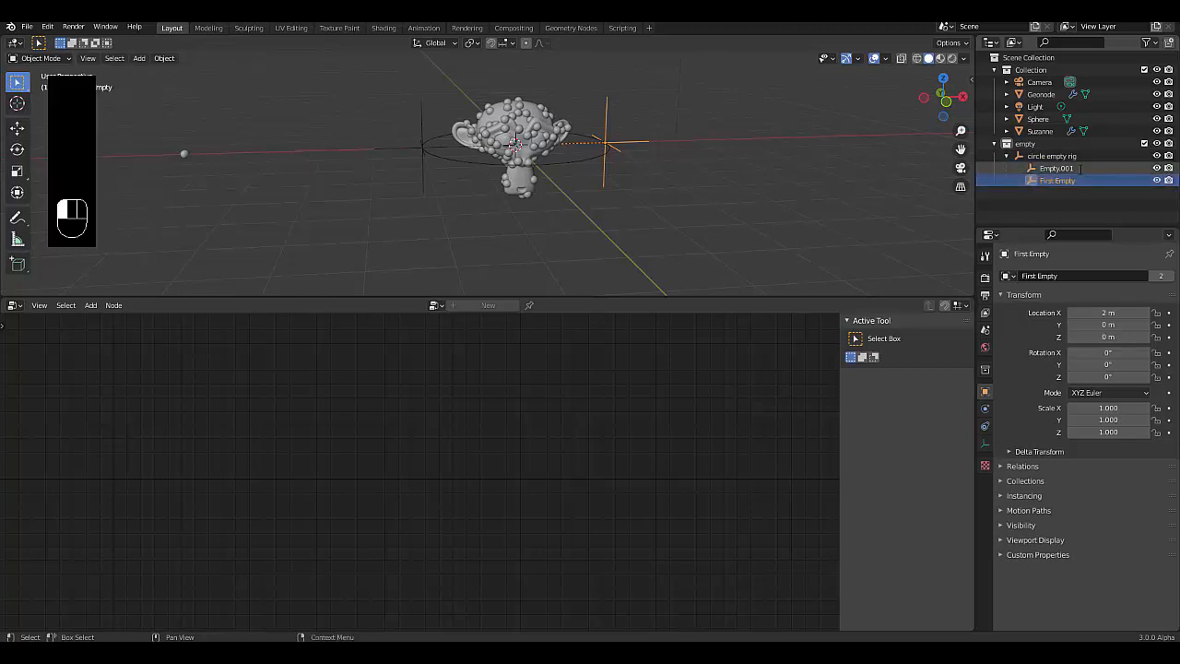
Rename the rig's other child, Empty.001, as Second Empty.
{"action": "double_click", "coordinate": [1056, 168]}
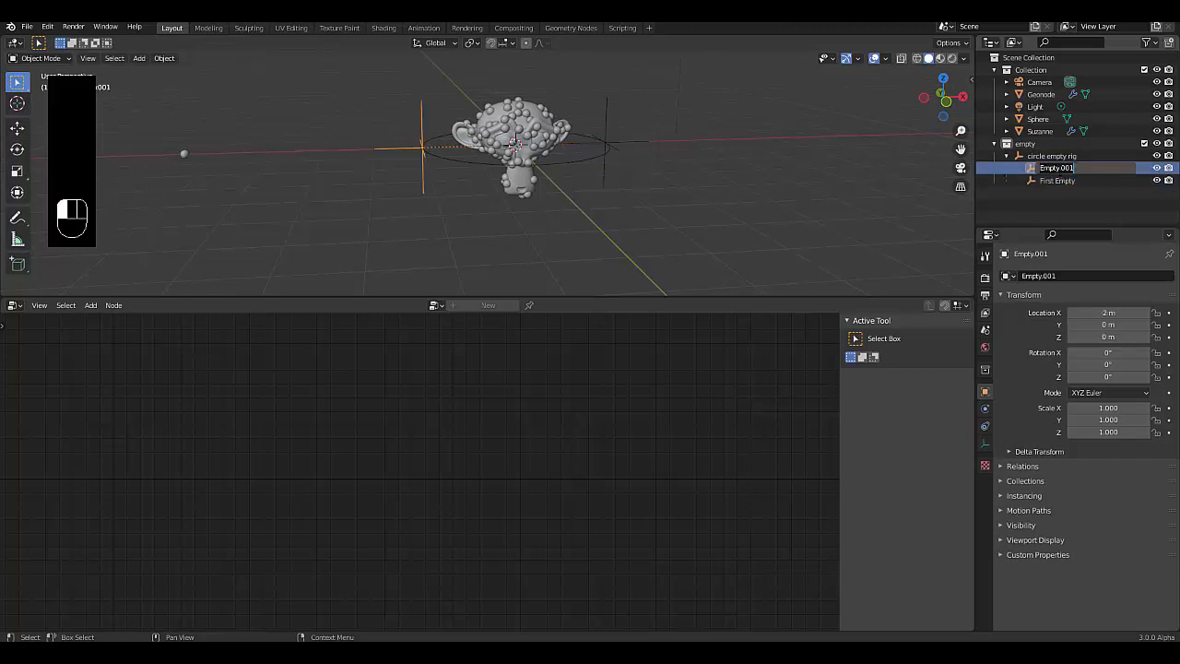
{"action": "type", "text": "Second Empty"}
{"action": "key", "text": "Return"}
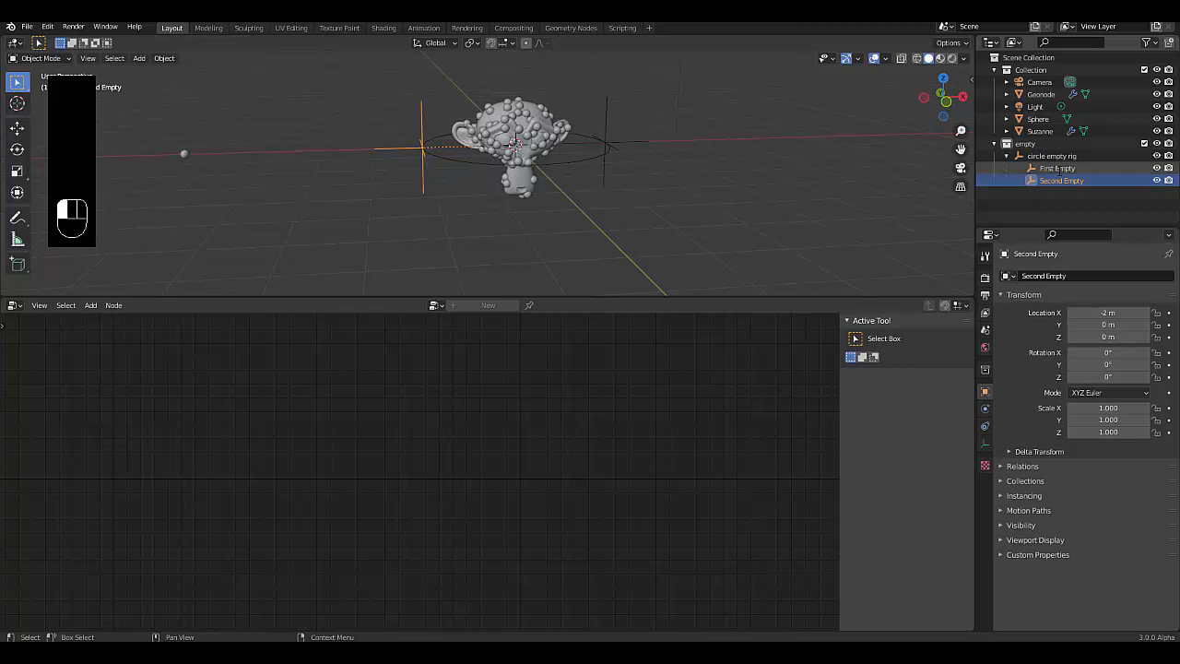
Select the circle empty rig, try moving it along the global X axis, and cancel the move.
{"action": "left_click", "coordinate": [578, 175]}
{"action": "left_click", "coordinate": [562, 172]}
{"action": "scroll", "coordinate": [596, 142], "scroll_direction": "up", "scroll_amount": 1}
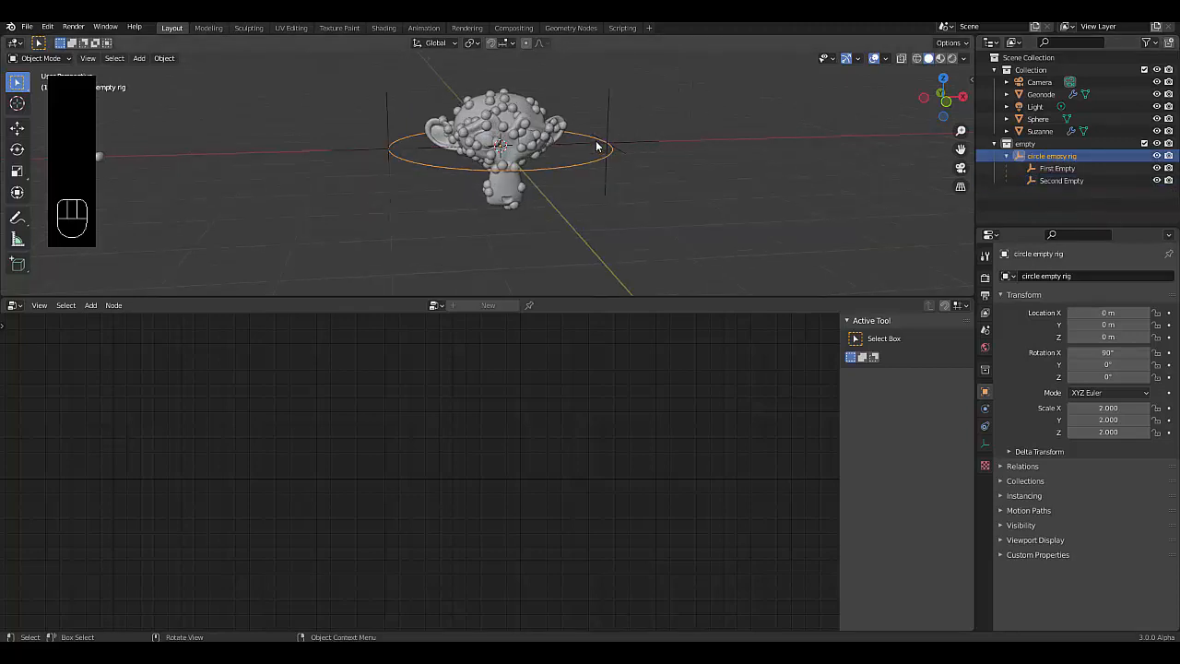
{"action": "middle_click_drag", "start_coordinate": [596, 143], "coordinate": [430, 163]}
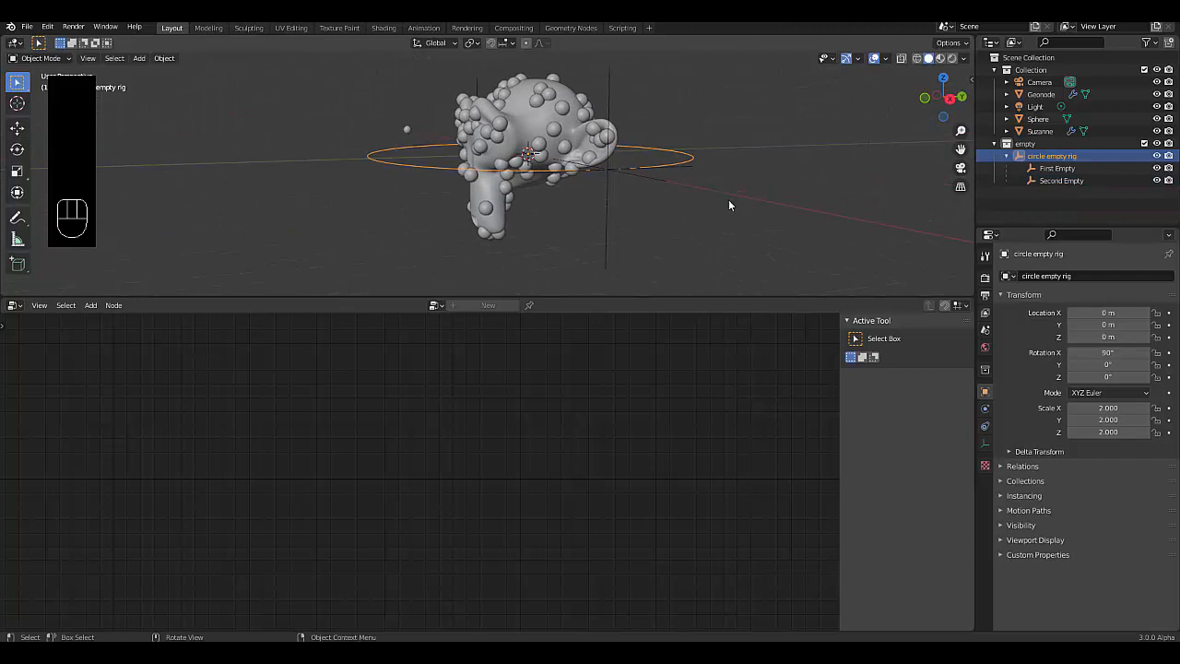
{"action": "key", "text": "g"}
{"action": "key", "text": "x"}
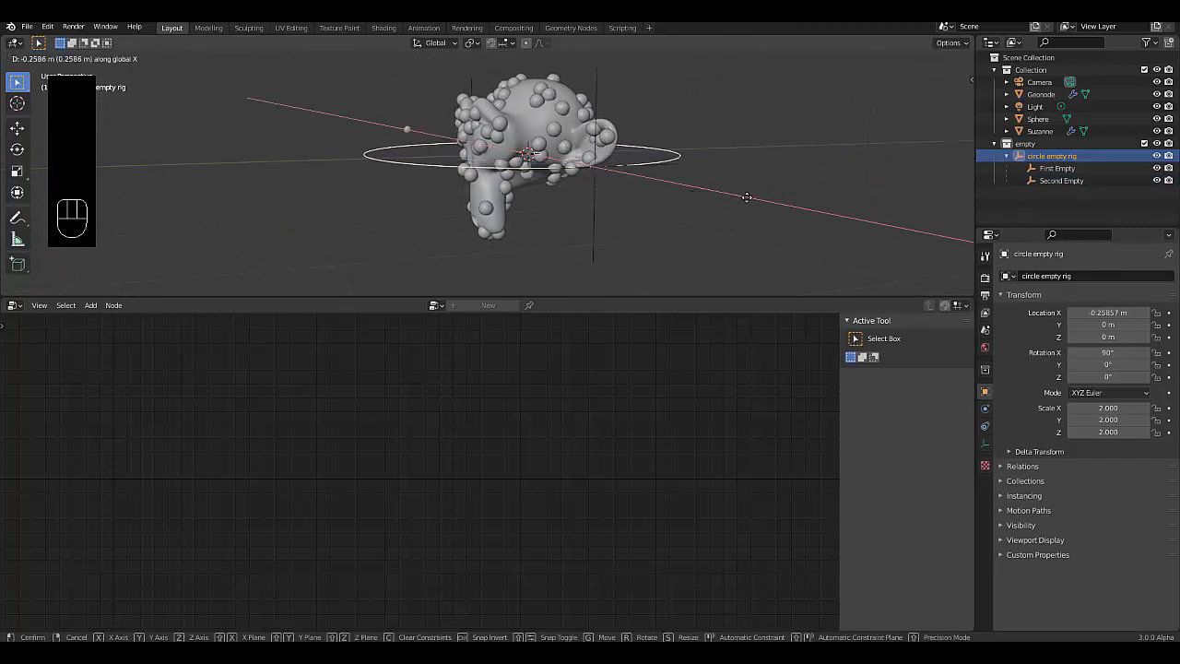
{"action": "right_click", "coordinate": [747, 197]}
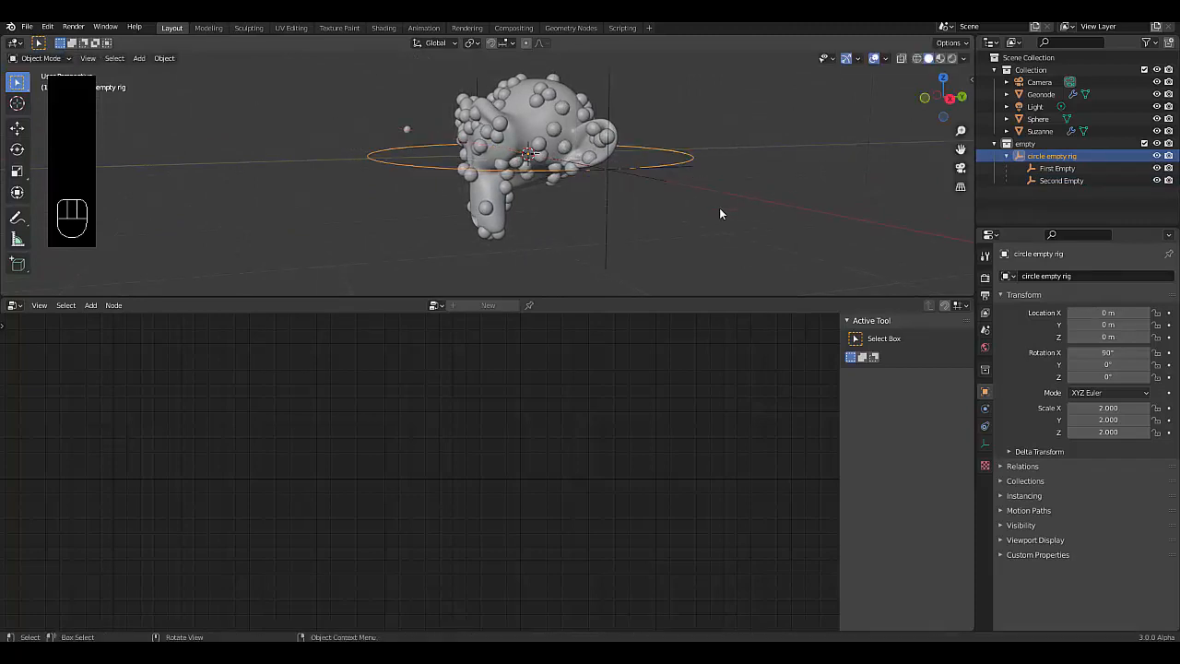
Select the Geonode object and flip the color ramp in its Attribute Color Ramp node.
{"action": "left_click", "coordinate": [1034, 95]}
{"action": "left_click", "coordinate": [609, 406]}
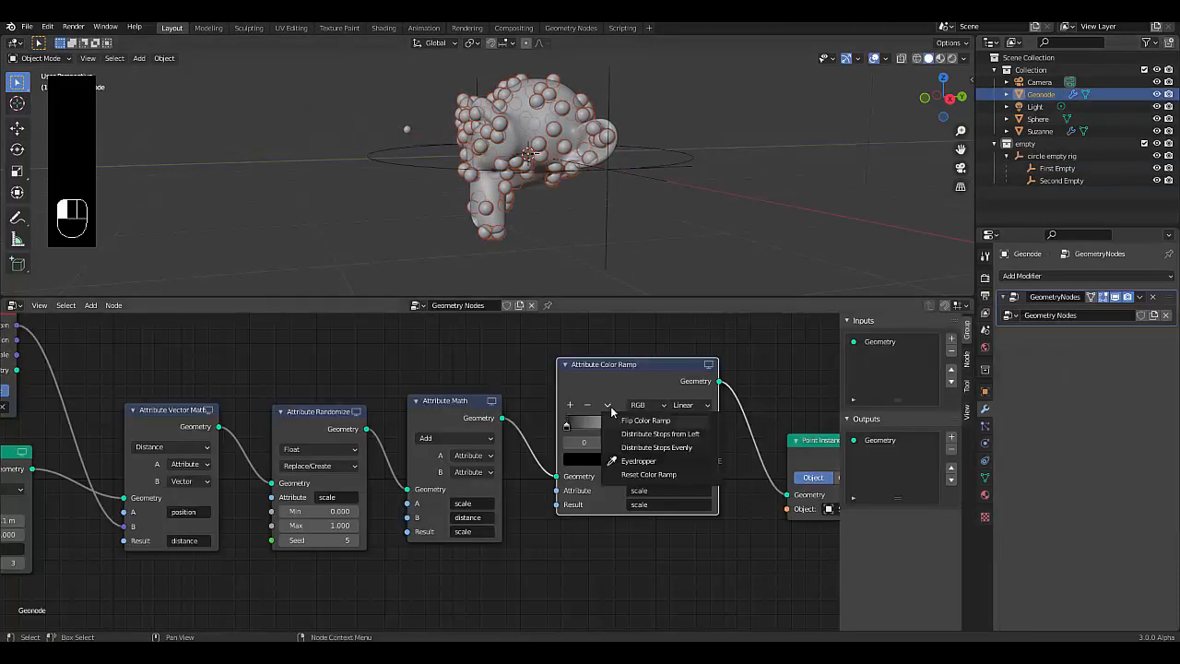
{"action": "left_click", "coordinate": [623, 417]}
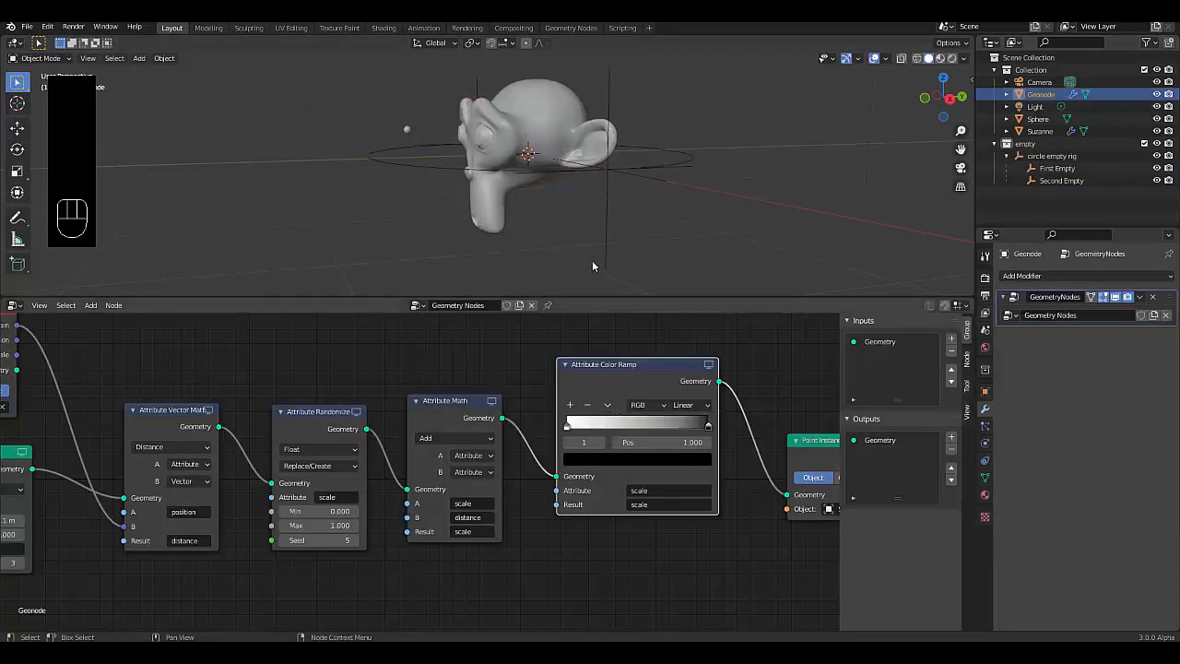
Select the circle empty rig, try scaling it down to test the flipped color ramp, and cancel the scaling.
{"action": "left_click", "coordinate": [572, 173]}
{"action": "left_click", "coordinate": [459, 166]}
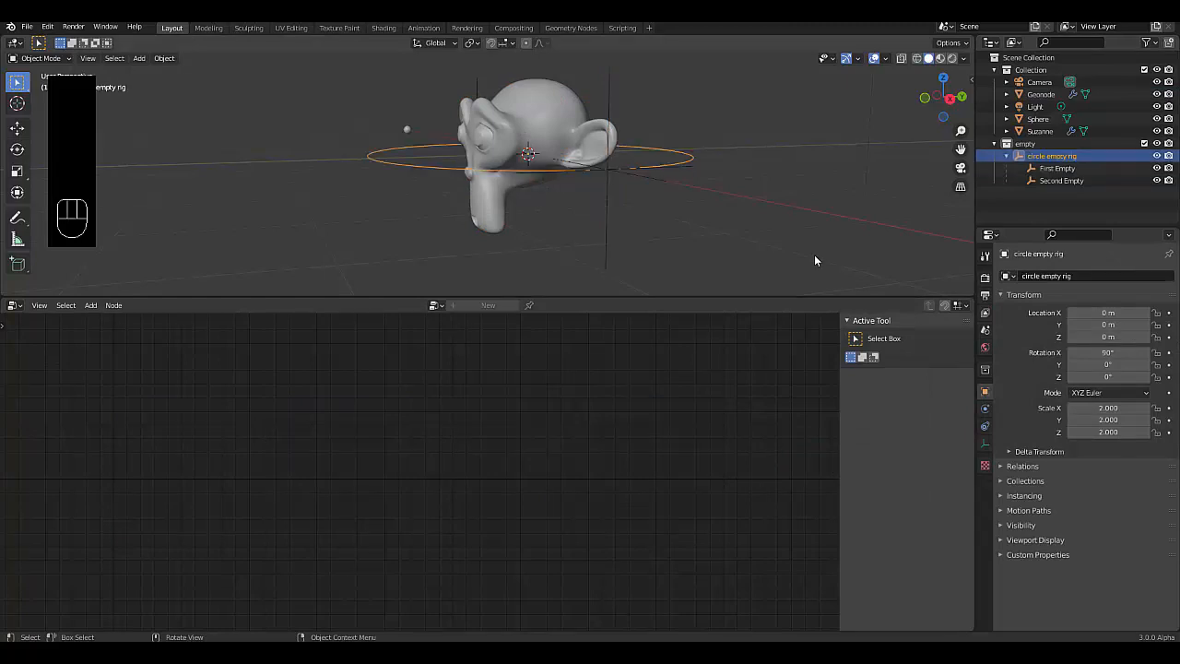
{"action": "key", "text": "s"}
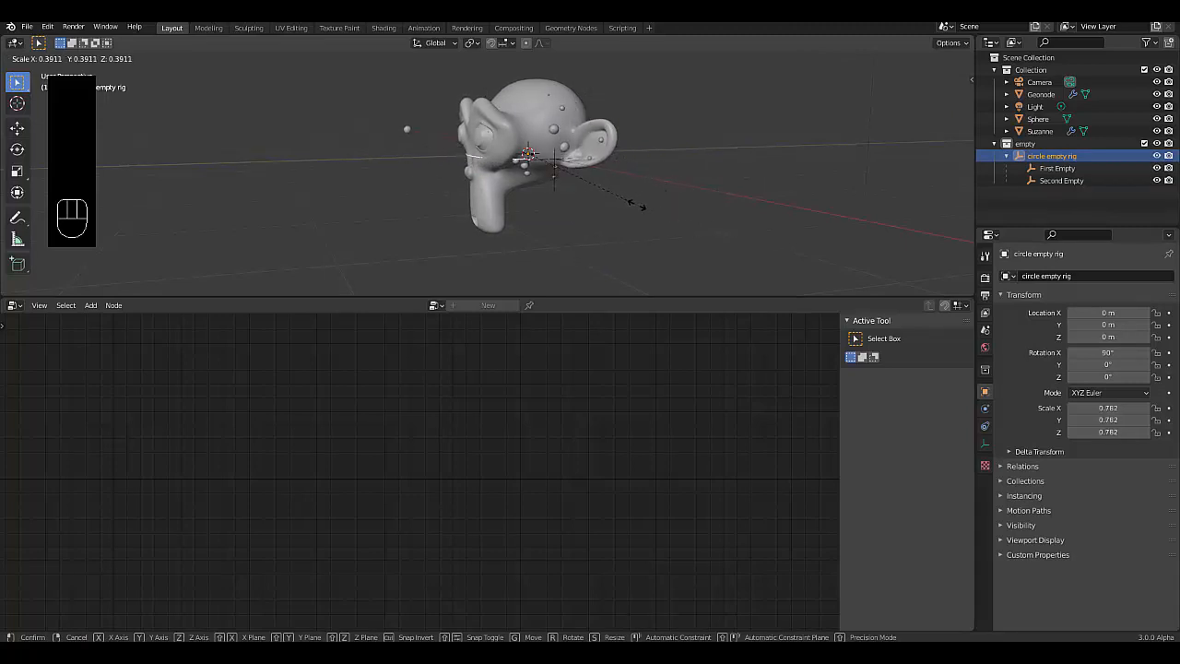
{"action": "right_click", "coordinate": [680, 225]}
View the monkey from the front and examine the Geonode object's whole node tree.
{"action": "scroll", "coordinate": [633, 214], "scroll_direction": "down", "scroll_amount": 4}
{"action": "middle_click_drag", "start_coordinate": [634, 212], "coordinate": [699, 175]}
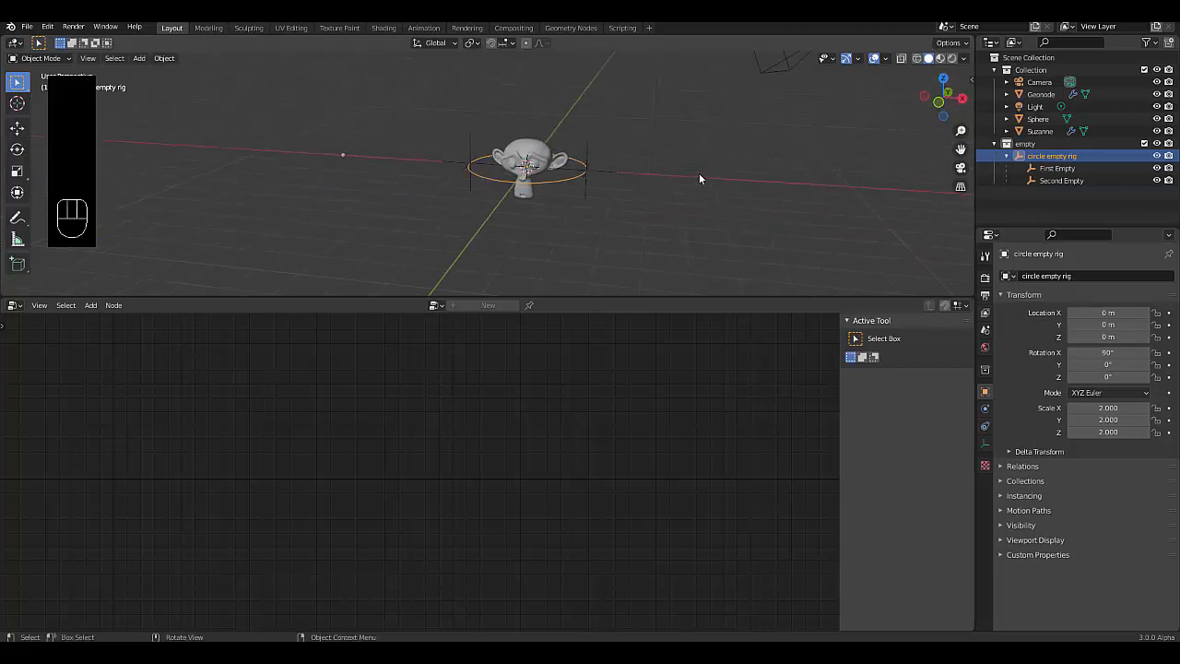
{"action": "key", "text": "KP_1"}
{"action": "scroll", "coordinate": [808, 121], "scroll_direction": "up", "scroll_amount": 2}
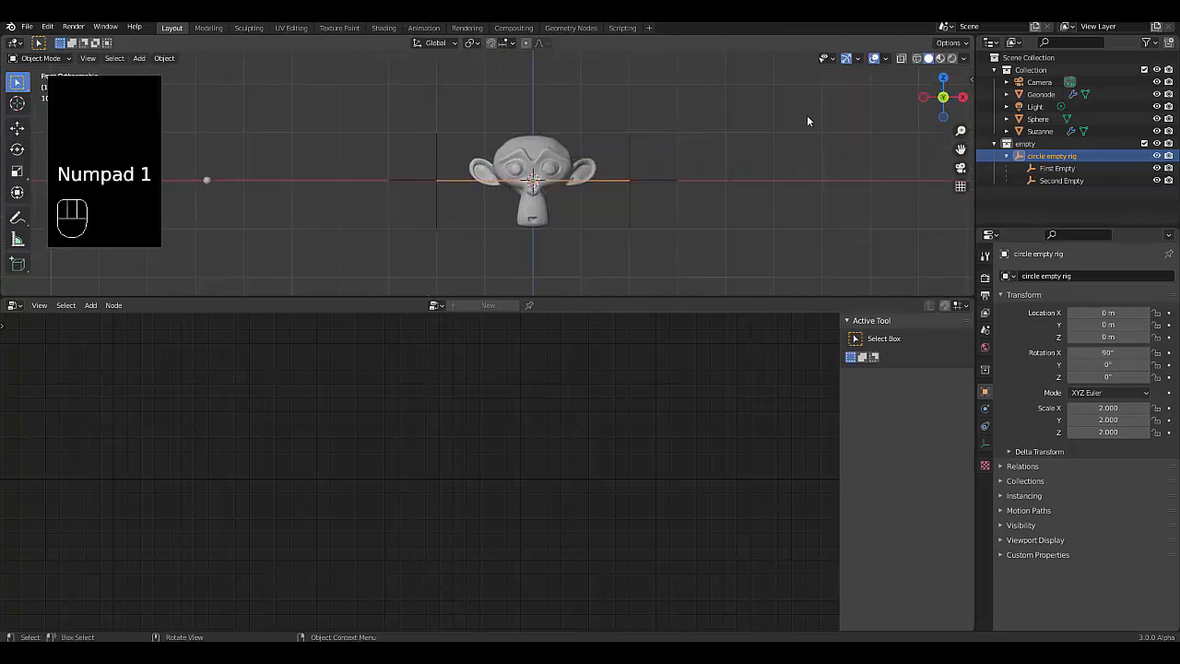
{"action": "left_click", "coordinate": [1040, 95]}
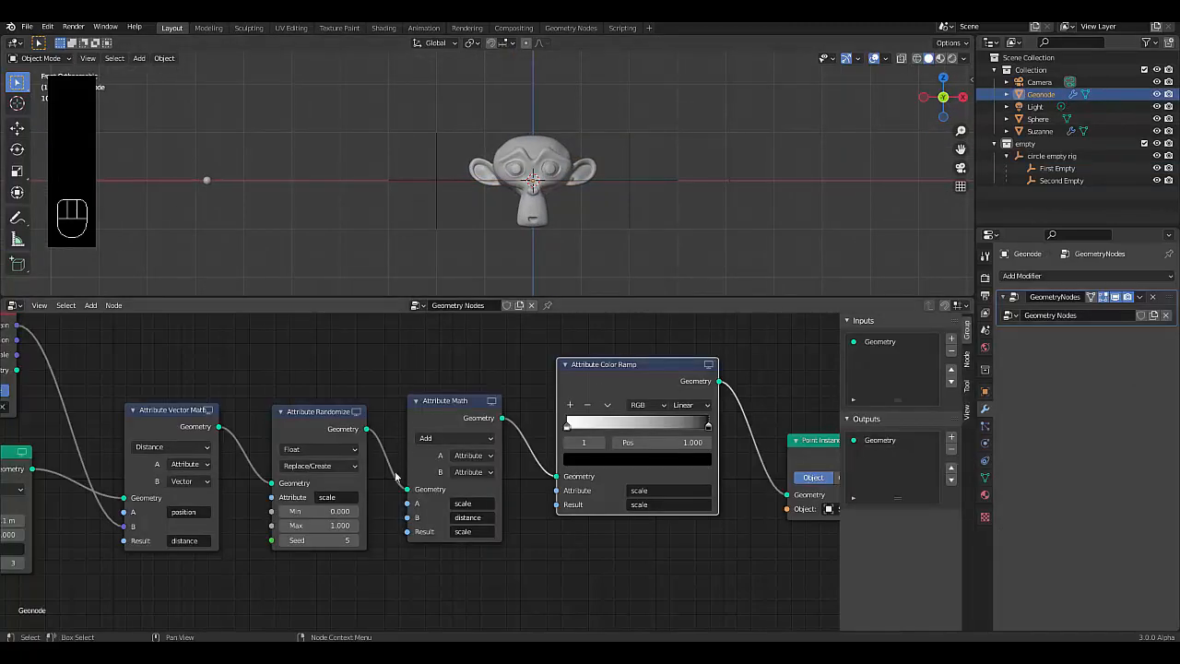
{"action": "scroll", "coordinate": [398, 477], "scroll_direction": "down", "scroll_amount": 3}
{"action": "scroll", "coordinate": [388, 518], "scroll_direction": "down", "scroll_amount": 2}
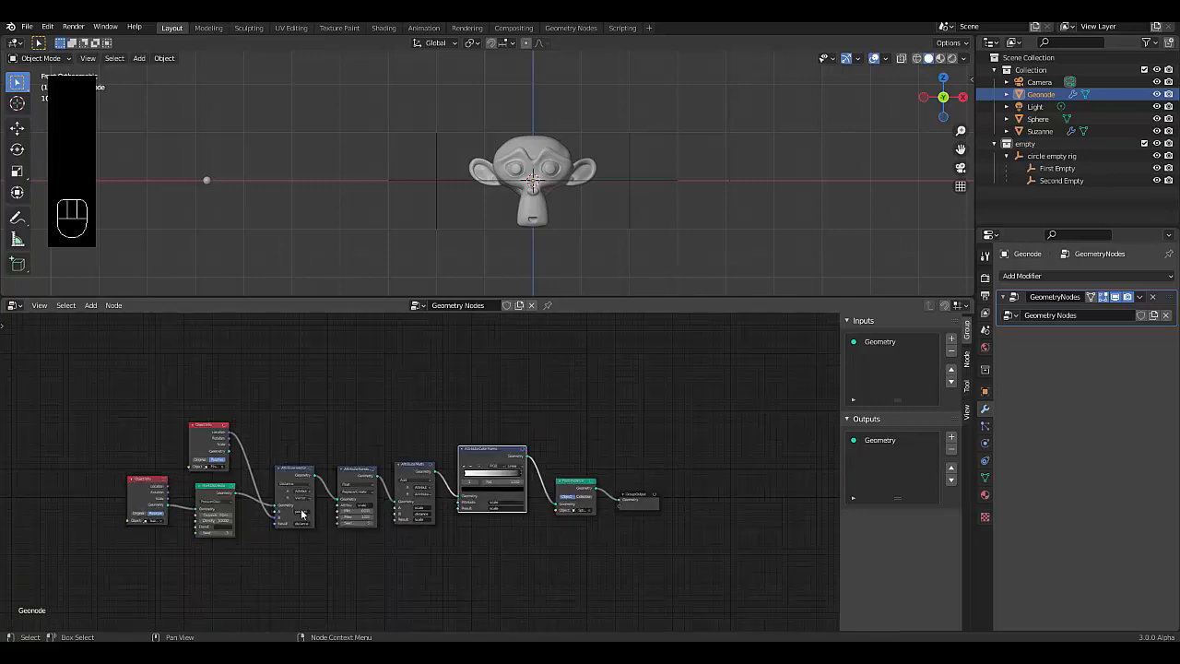
{"action": "scroll", "coordinate": [476, 517], "scroll_direction": "down", "scroll_amount": 3}
{"action": "scroll", "coordinate": [122, 528], "scroll_direction": "up", "scroll_amount": 5}
{"action": "scroll", "coordinate": [285, 553], "scroll_direction": "down", "scroll_amount": 1}
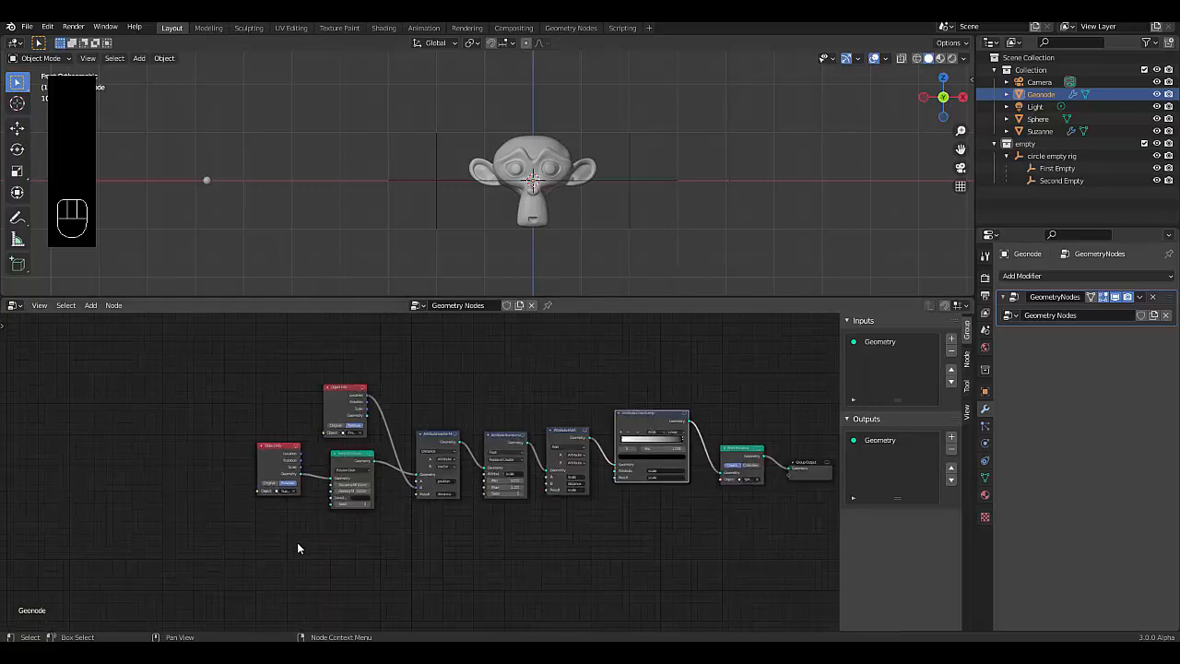
{"action": "scroll", "coordinate": [296, 548], "scroll_direction": "down", "scroll_amount": 1}
{"action": "scroll", "coordinate": [584, 182], "scroll_direction": "up", "scroll_amount": 3}
{"action": "scroll", "coordinate": [607, 194], "scroll_direction": "up", "scroll_amount": 2}
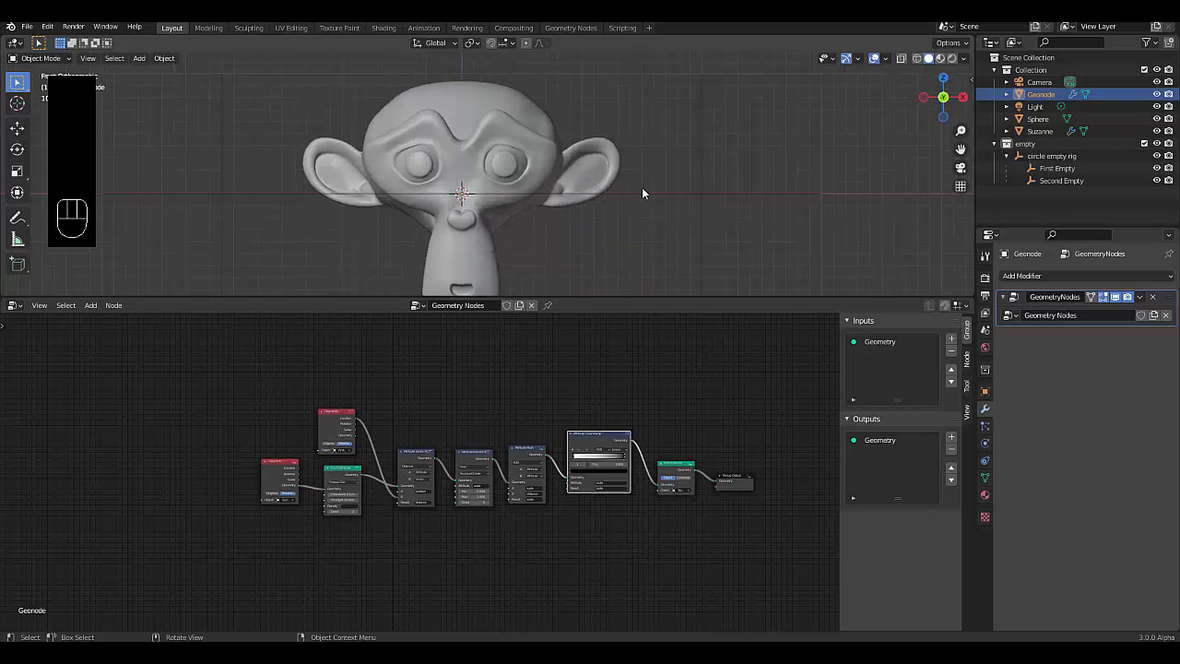
Move First Empty beside the upper side of the monkey's head, to about X 0.67 m and Z 0.73 m.
{"action": "left_click", "coordinate": [701, 143]}
{"action": "key", "text": "g"}
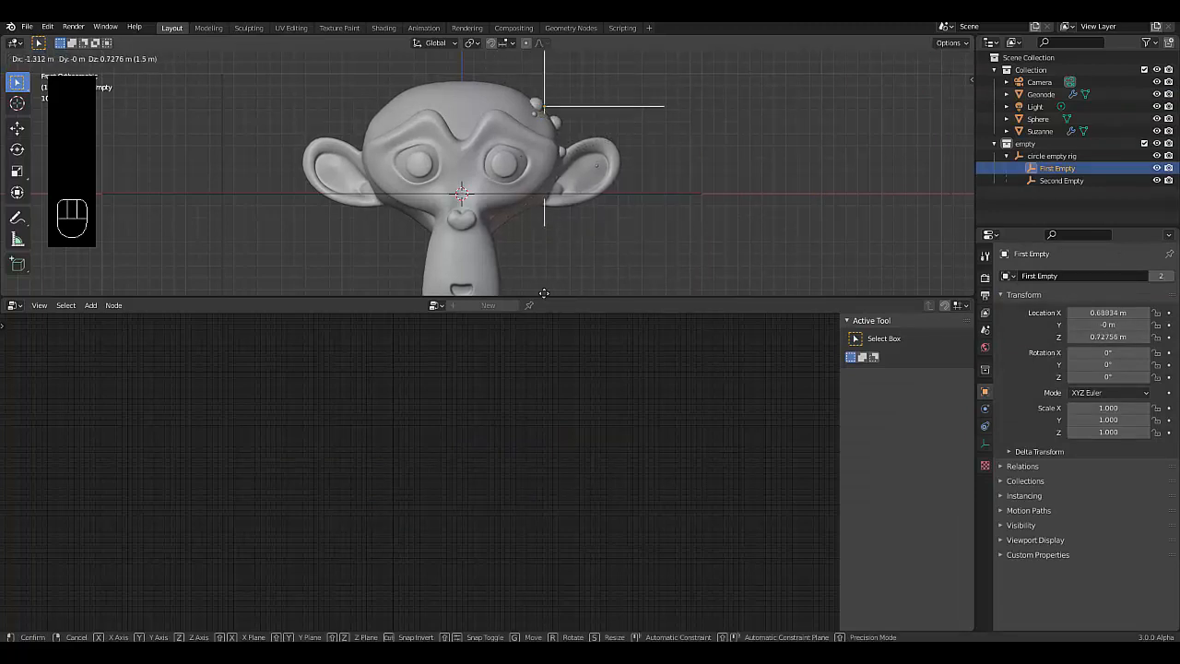
{"action": "left_click", "coordinate": [542, 55]}
Examine up close how the spheres near First Empty sit on the monkey's head.
{"action": "scroll", "coordinate": [542, 70], "scroll_direction": "up", "scroll_amount": 5}
{"action": "scroll", "coordinate": [542, 69], "scroll_direction": "down", "scroll_amount": 6}
{"action": "middle_click_drag", "start_coordinate": [542, 69], "coordinate": [588, 122]}
{"action": "middle_click_drag", "start_coordinate": [588, 71], "coordinate": [593, 124]}
{"action": "scroll", "coordinate": [593, 123], "scroll_direction": "up", "scroll_amount": 2}
{"action": "scroll", "coordinate": [592, 123], "scroll_direction": "up", "scroll_amount": 3}
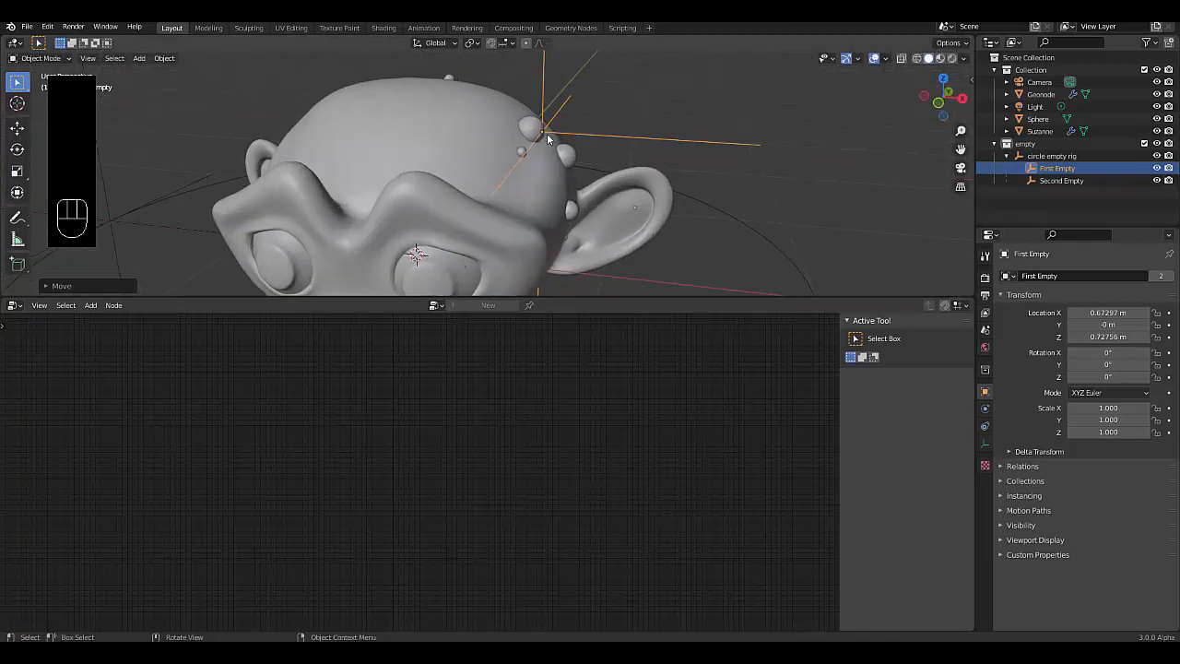
{"action": "middle_click_drag", "start_coordinate": [572, 168], "coordinate": [582, 136]}
{"action": "scroll", "coordinate": [580, 109], "scroll_direction": "down", "scroll_amount": 5}
{"action": "scroll", "coordinate": [506, 223], "scroll_direction": "up", "scroll_amount": 5}
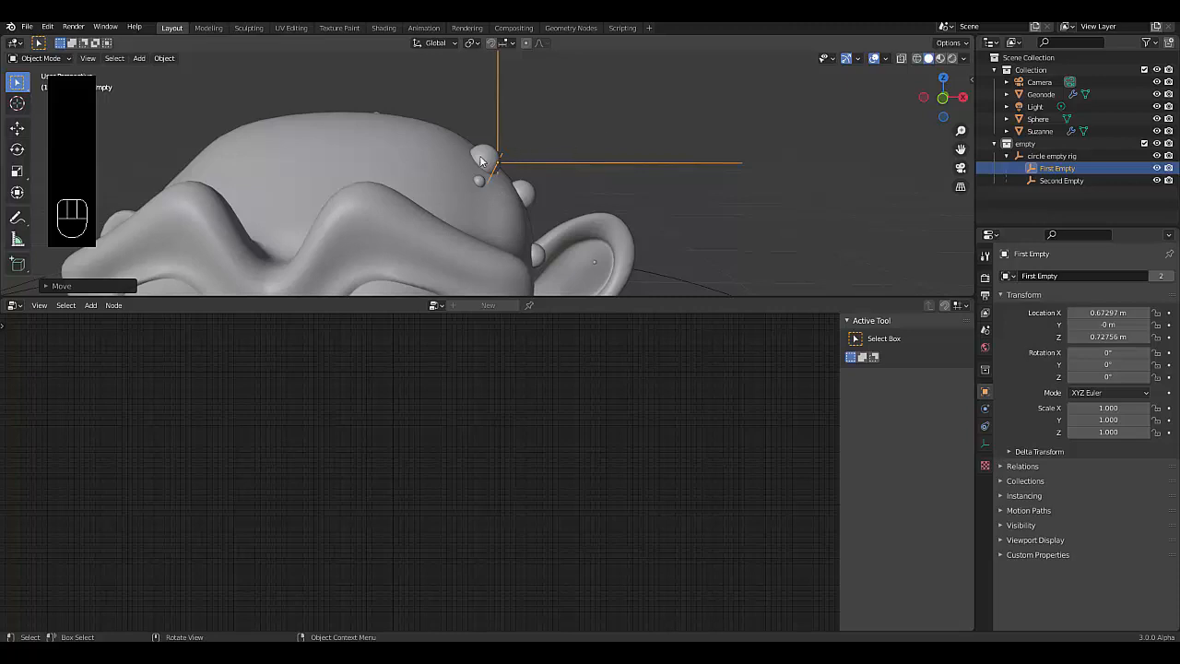
Add an Attribute Vector Math node to the Geonode tree between the Attribute Color Ramp and Point Instance nodes.
{"action": "left_click", "coordinate": [1034, 95]}
{"action": "scroll", "coordinate": [444, 515], "scroll_direction": "down", "scroll_amount": 4}
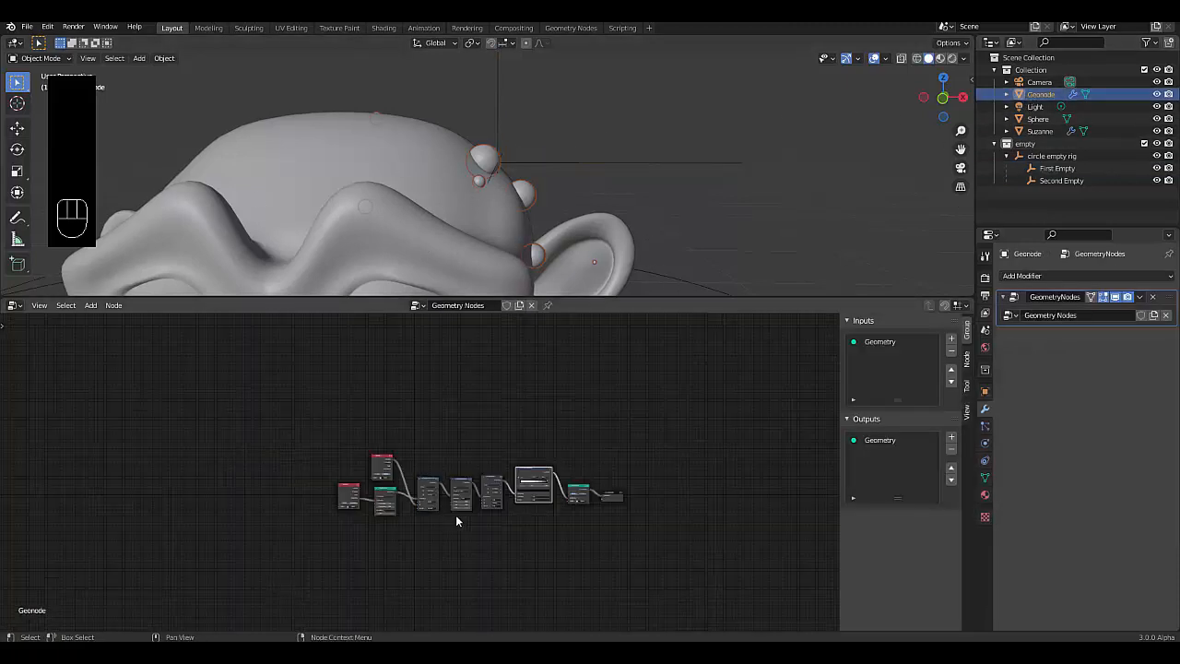
{"action": "scroll", "coordinate": [553, 524], "scroll_direction": "up", "scroll_amount": 5}
{"action": "scroll", "coordinate": [483, 517], "scroll_direction": "up", "scroll_amount": 2}
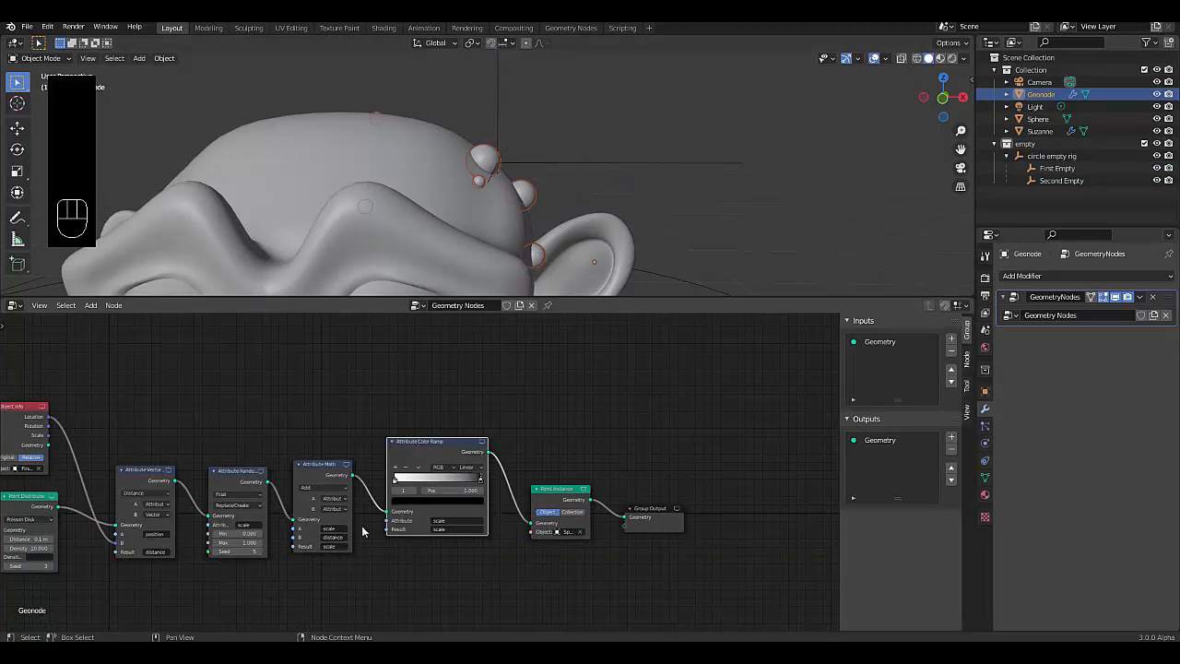
{"action": "key", "text": "shift+a"}
{"action": "mouse_move", "coordinate": [341, 486]}
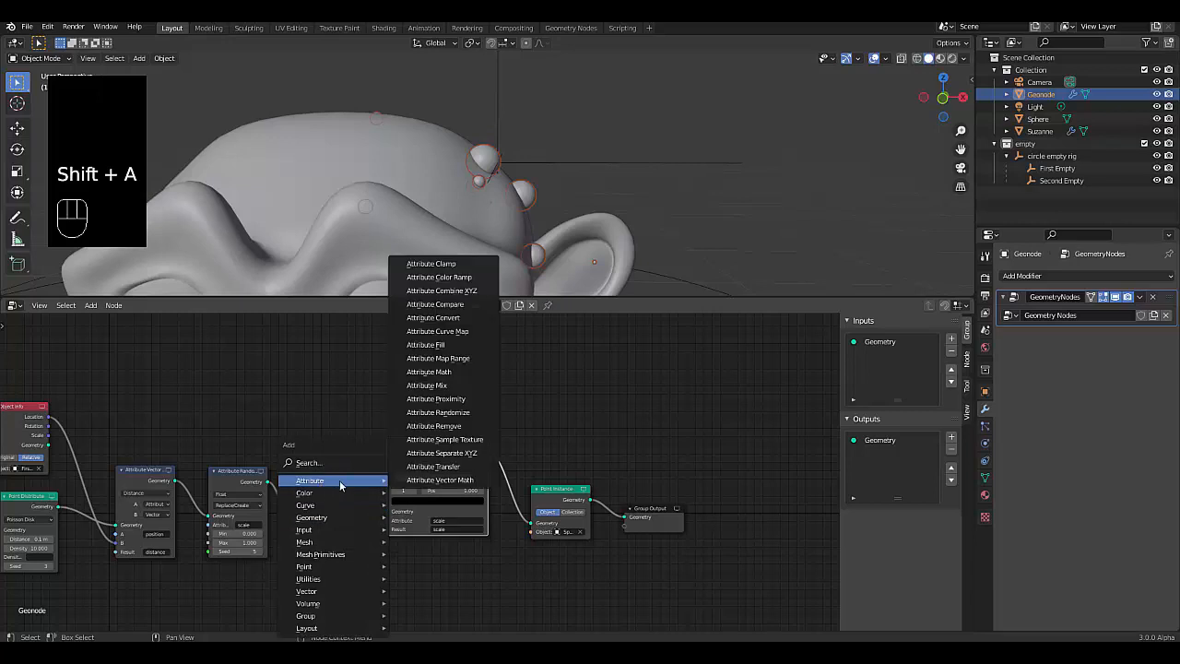
{"action": "left_click", "coordinate": [440, 479]}
{"action": "left_click", "coordinate": [530, 549]}
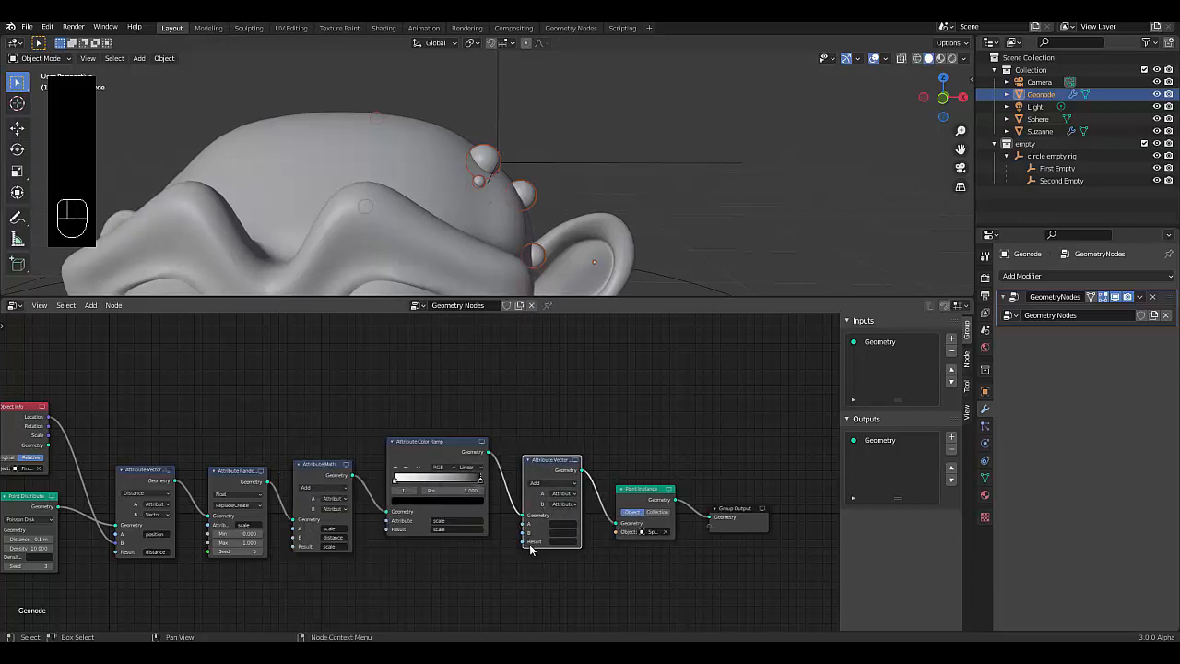
Set the new Attribute Vector Math node's operation to Scale, with input B as Float.
{"action": "scroll", "coordinate": [530, 549], "scroll_direction": "up", "scroll_amount": 3}
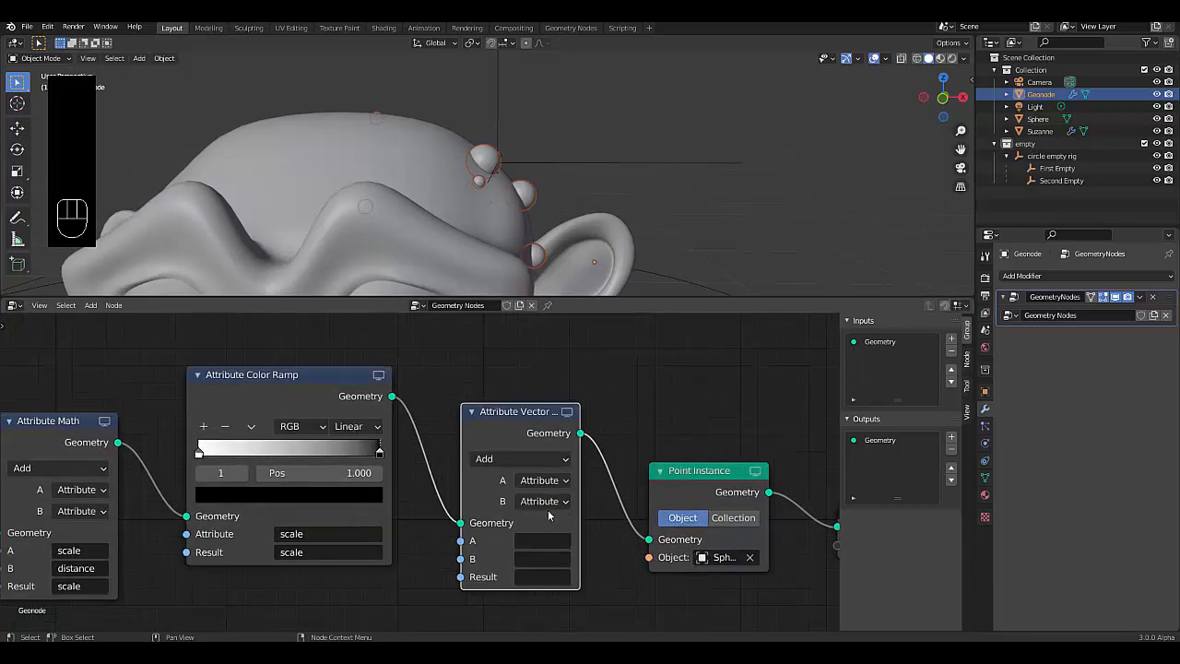
{"action": "left_click", "coordinate": [546, 502]}
{"action": "left_click", "coordinate": [541, 543]}
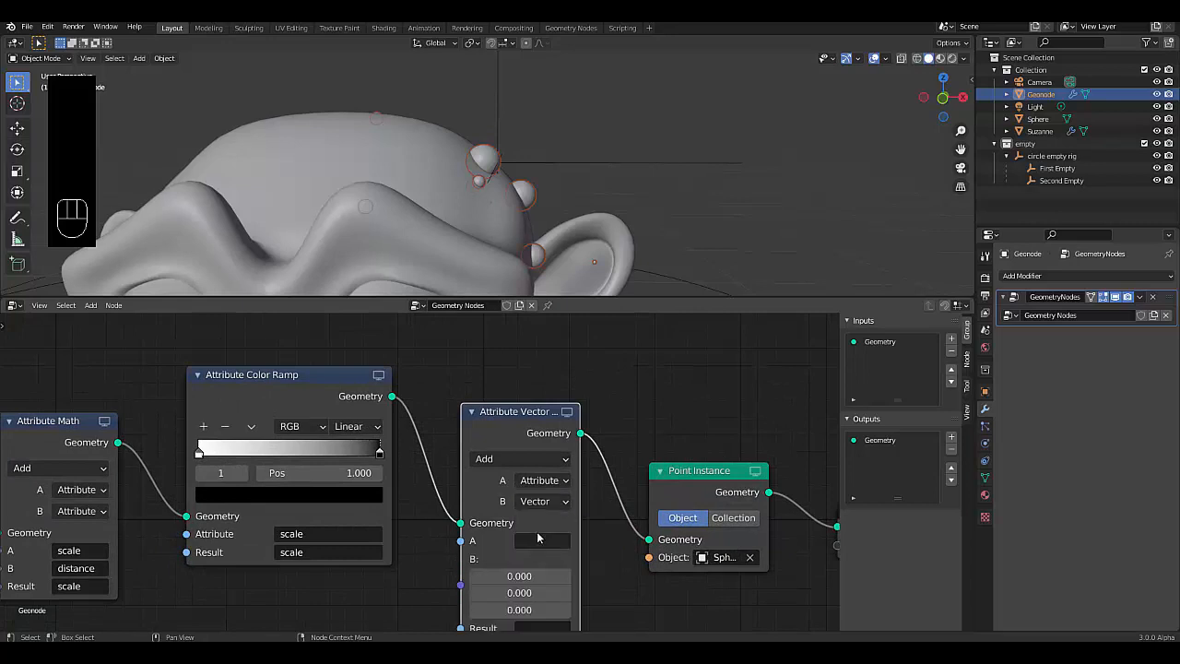
{"action": "left_click", "coordinate": [516, 454]}
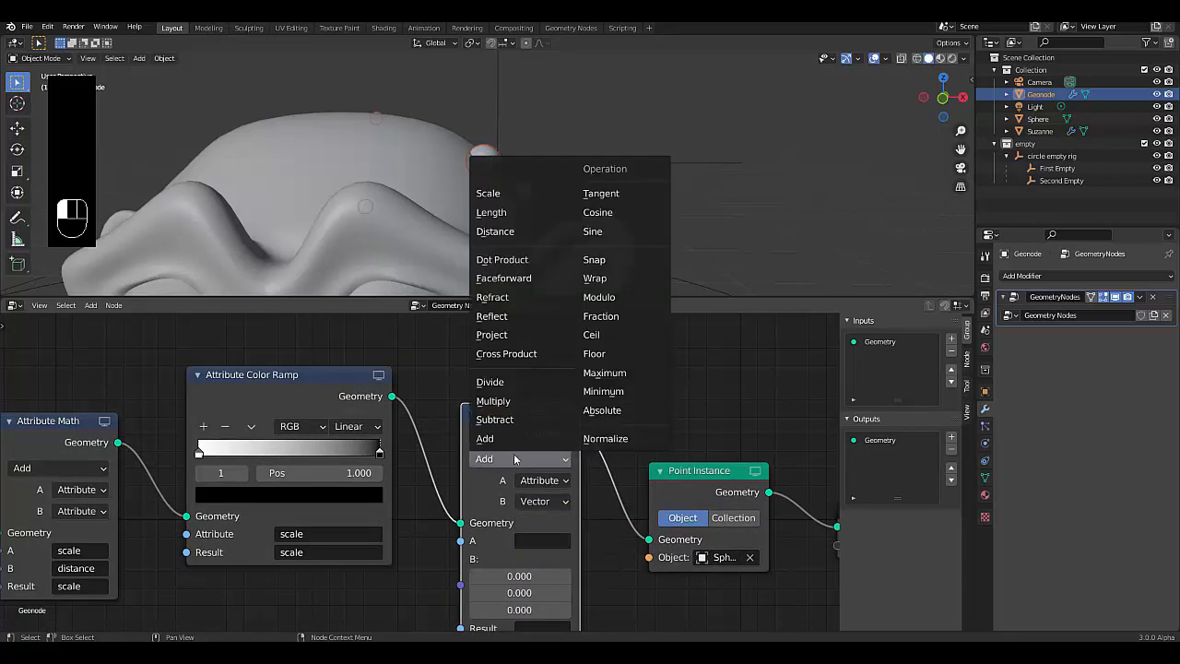
{"action": "left_click", "coordinate": [502, 193]}
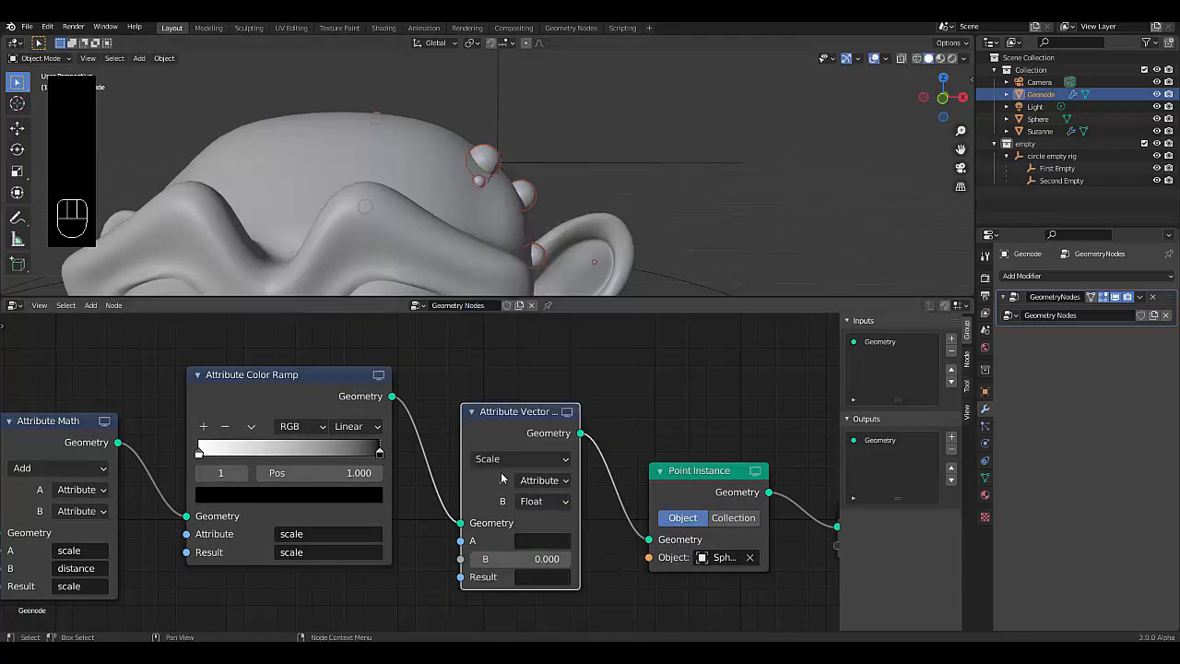
{"action": "left_click", "coordinate": [540, 503]}
{"action": "left_click", "coordinate": [541, 502]}
Set both the A attribute and the Result of the Scale vector math node to normal.
{"action": "left_click", "coordinate": [540, 541]}
{"action": "type", "text": "norm"}
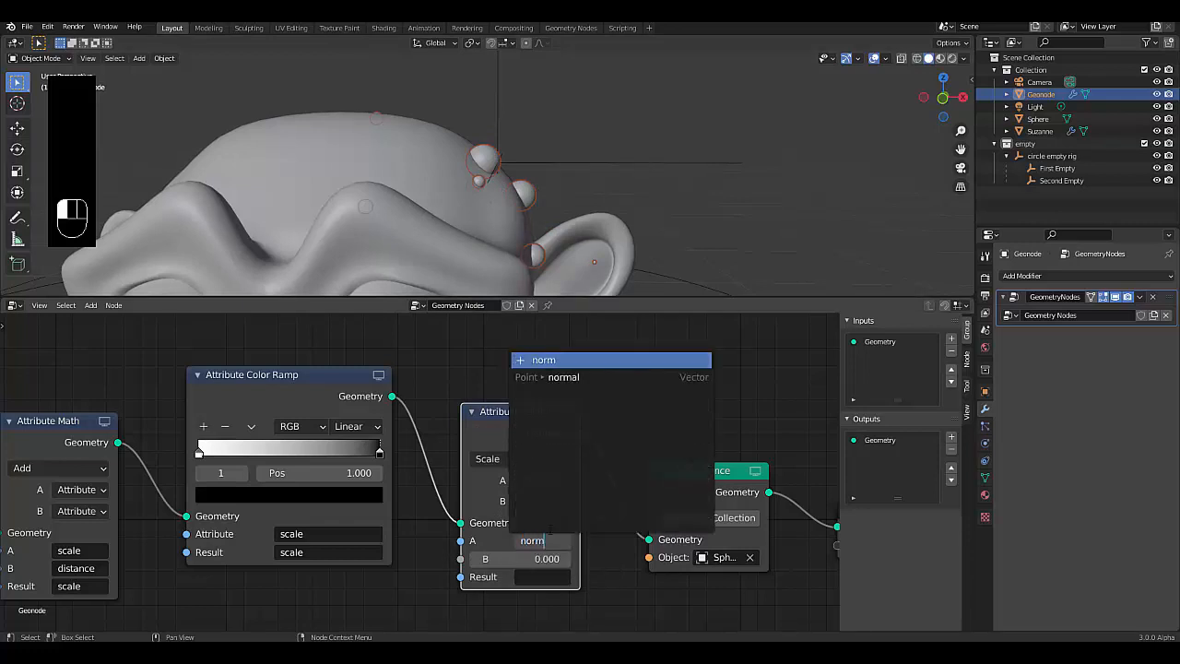
{"action": "key", "text": "Return"}
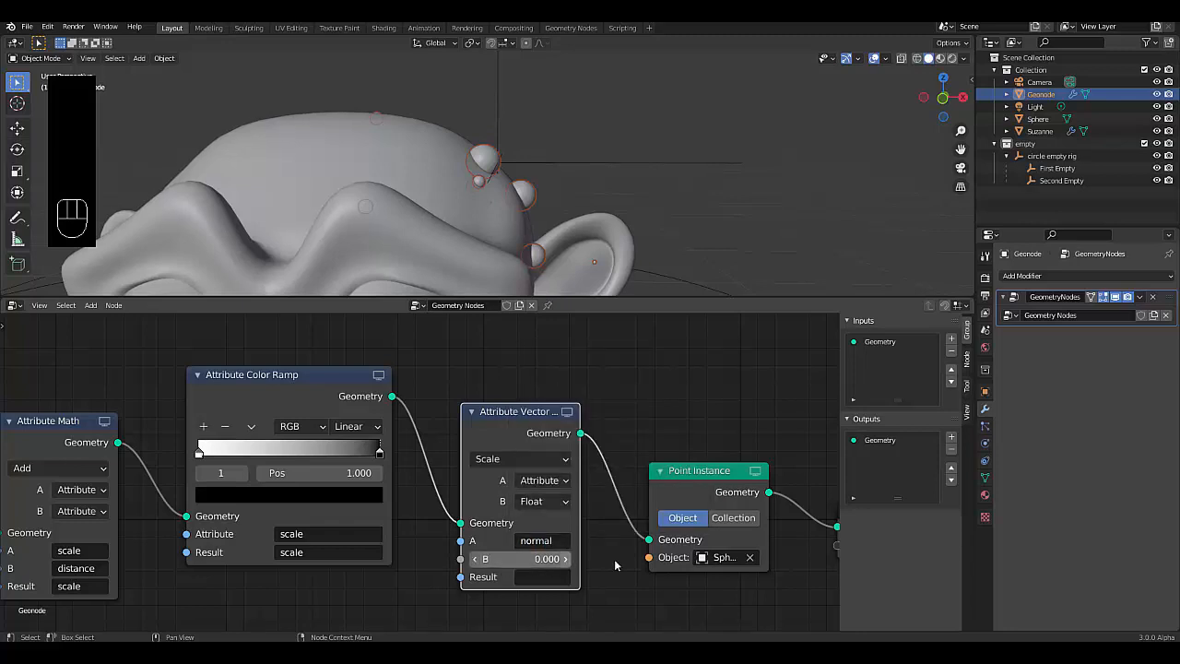
{"action": "left_click", "coordinate": [548, 577]}
{"action": "type", "text": "nor"}
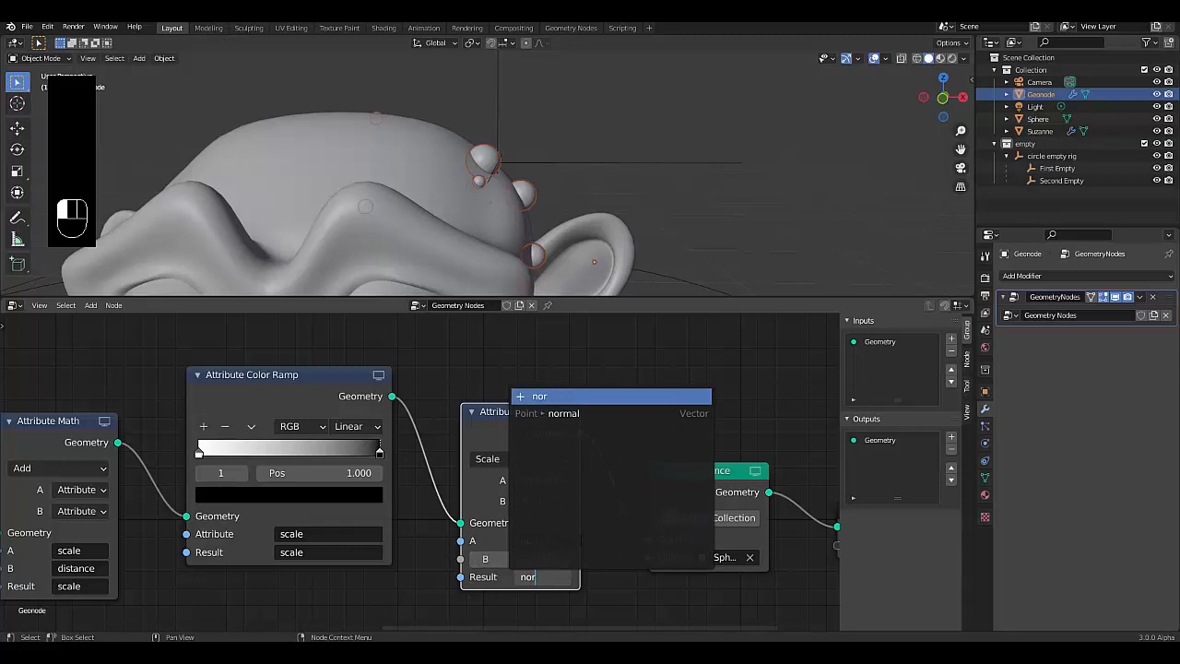
{"action": "left_click", "coordinate": [563, 413]}
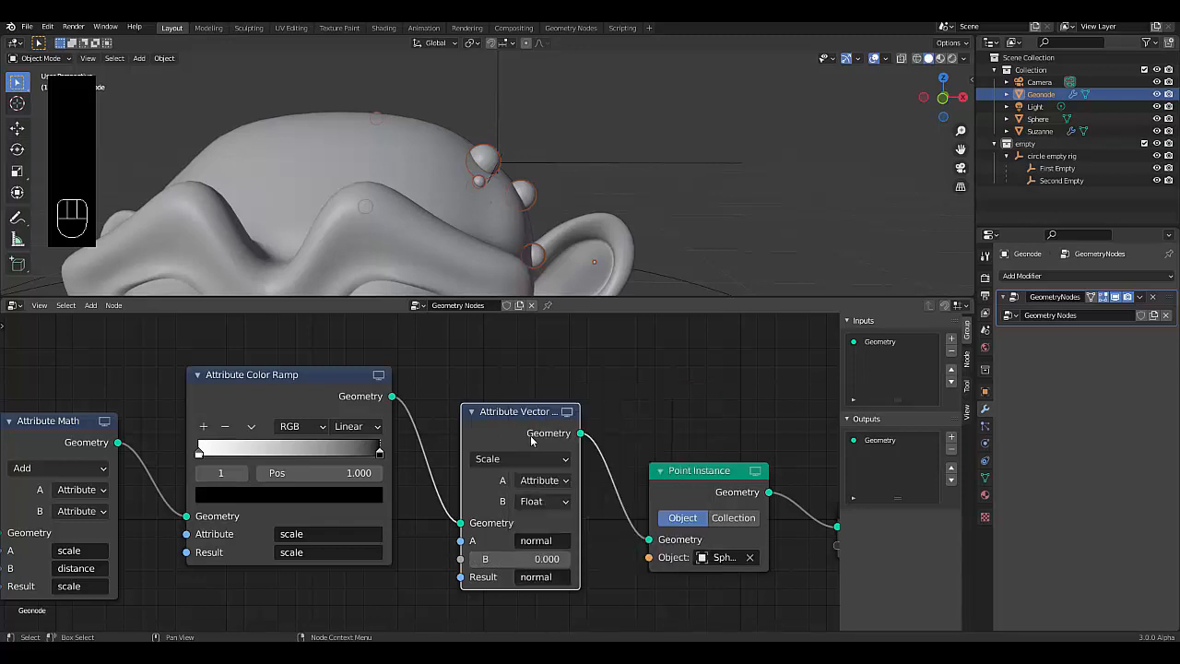
Add a second Attribute Vector Math node between the Scale vector math node and Point Instance.
{"action": "scroll", "coordinate": [553, 520], "scroll_direction": "down", "scroll_amount": 4}
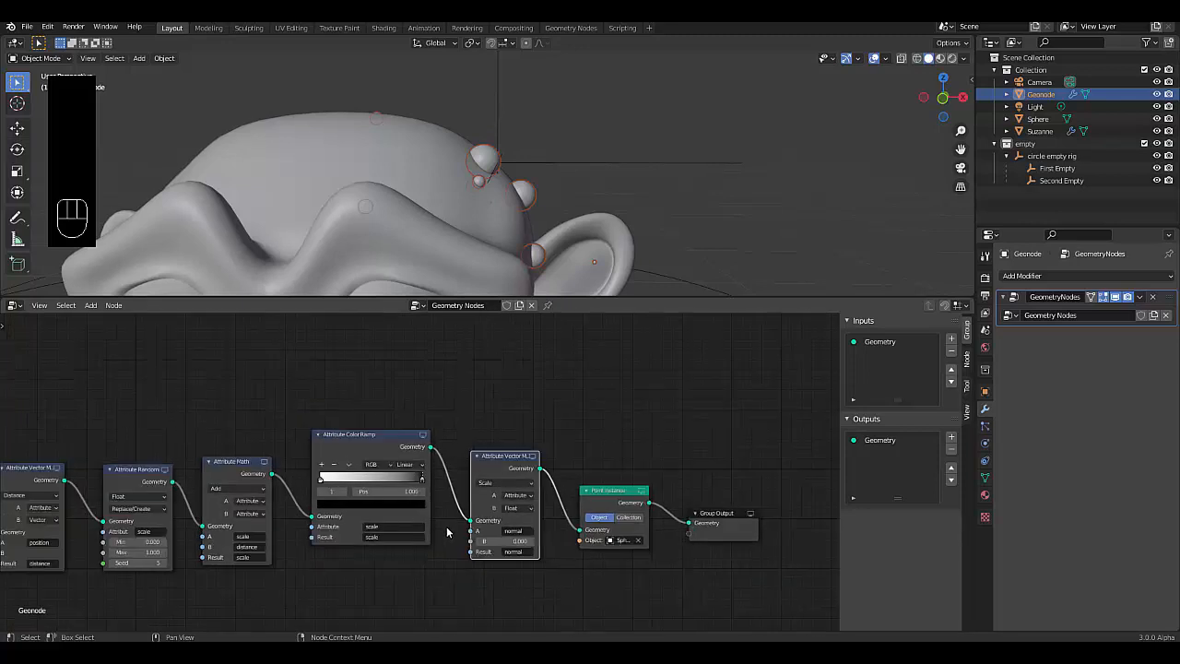
{"action": "scroll", "coordinate": [530, 514], "scroll_direction": "up", "scroll_amount": 2}
{"action": "key", "text": "shift+a"}
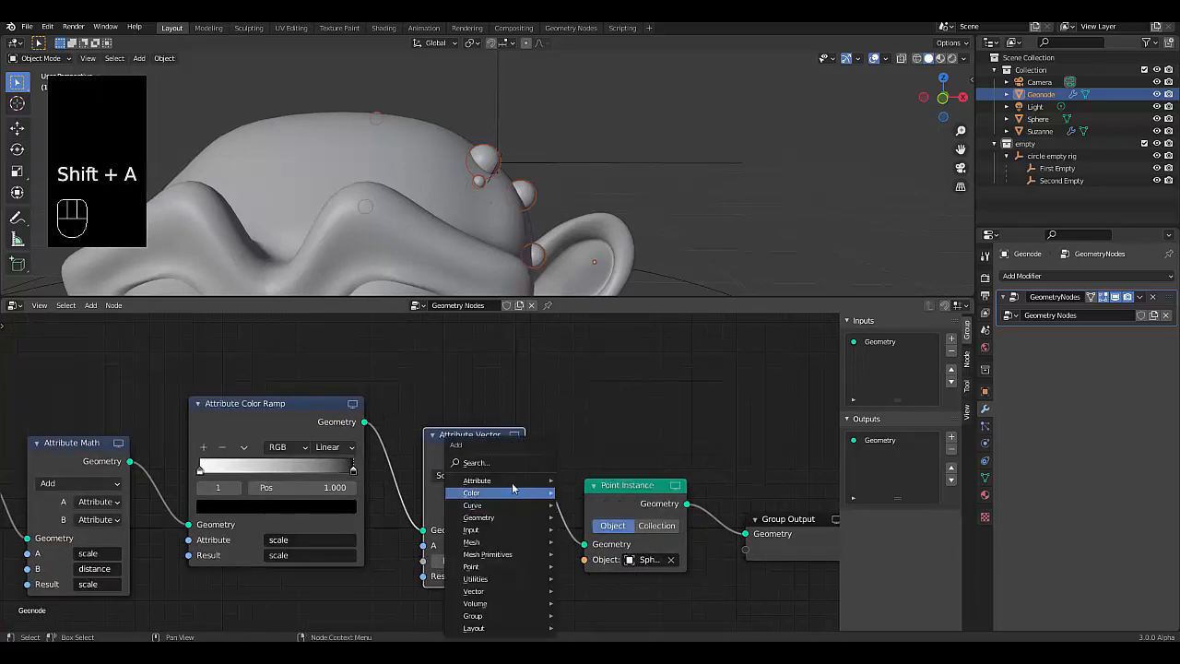
{"action": "mouse_move", "coordinate": [517, 481]}
{"action": "left_click", "coordinate": [607, 479]}
{"action": "left_click", "coordinate": [542, 461]}
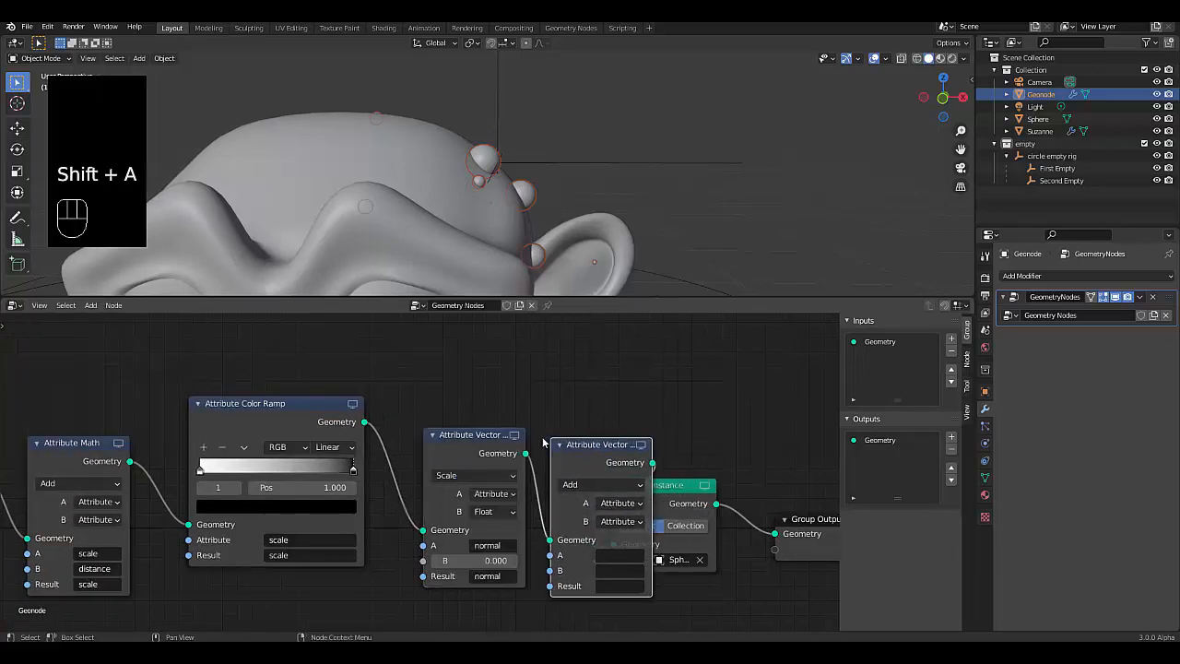
Set the second vector math node's A attribute to position and B to normal, and open its Result attribute for editing.
{"action": "scroll", "coordinate": [537, 503], "scroll_direction": "down", "scroll_amount": 2}
{"action": "scroll", "coordinate": [562, 553], "scroll_direction": "up", "scroll_amount": 4}
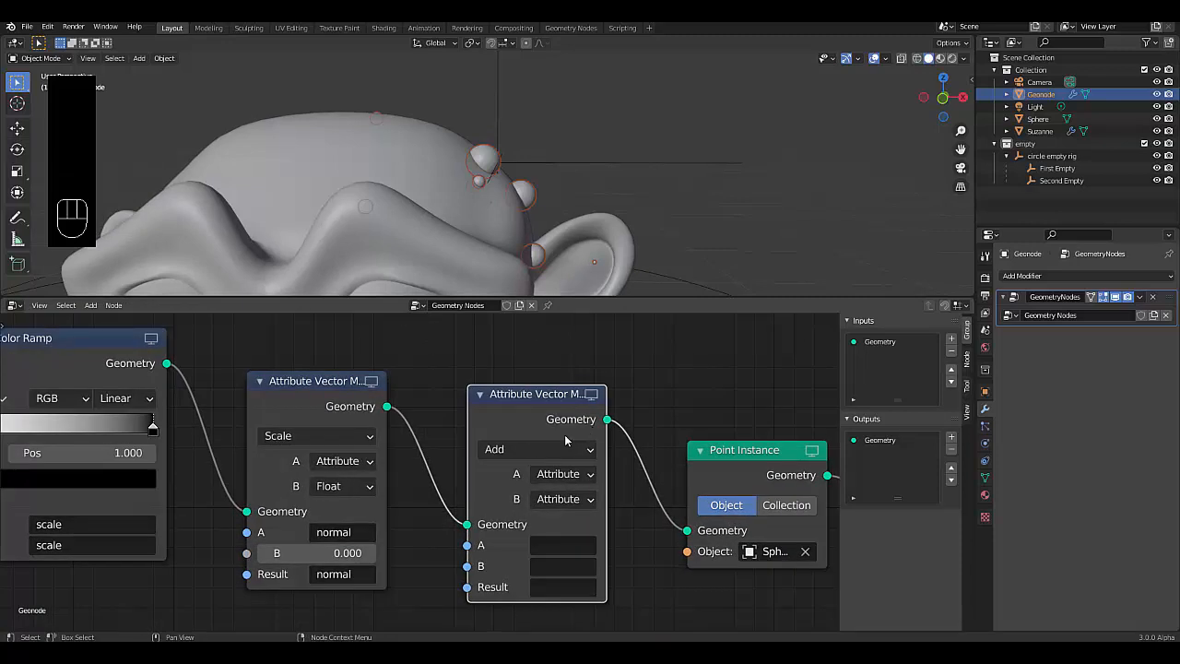
{"action": "left_click", "coordinate": [567, 548]}
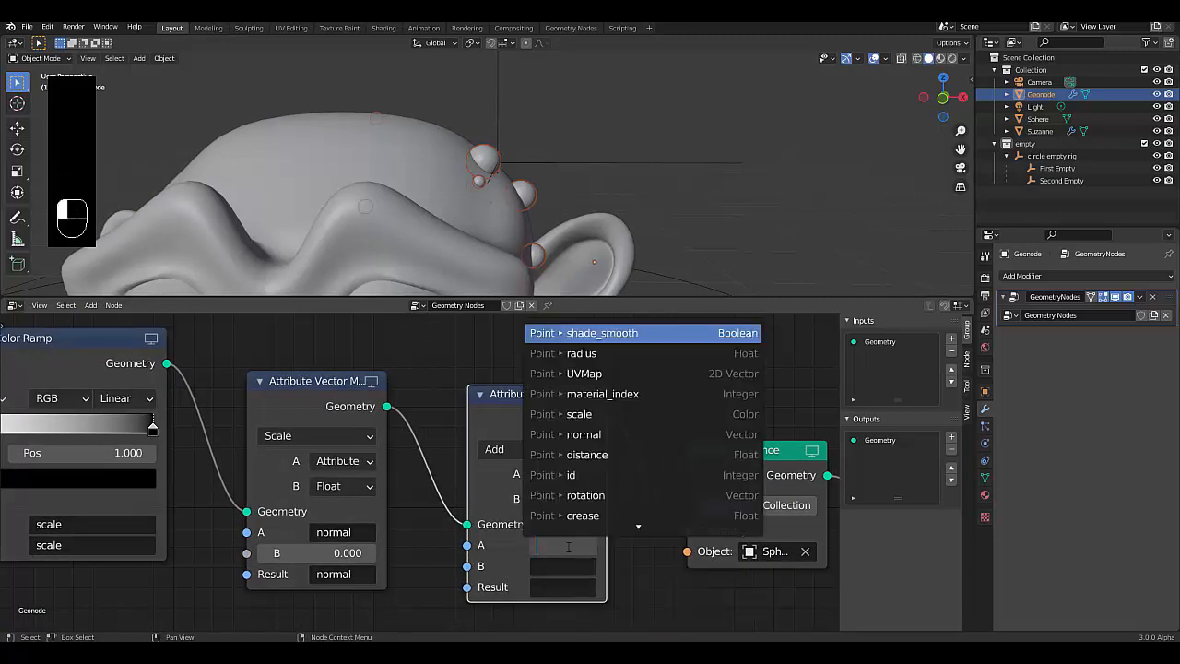
{"action": "left_click", "coordinate": [567, 547]}
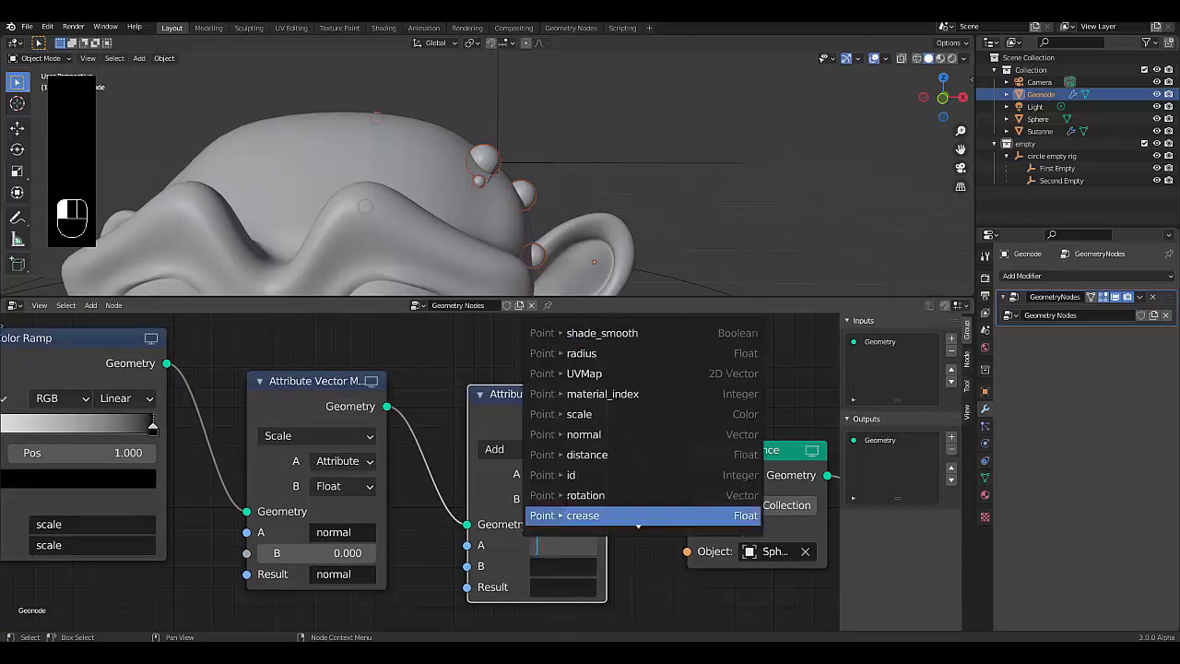
{"action": "type", "text": "po"}
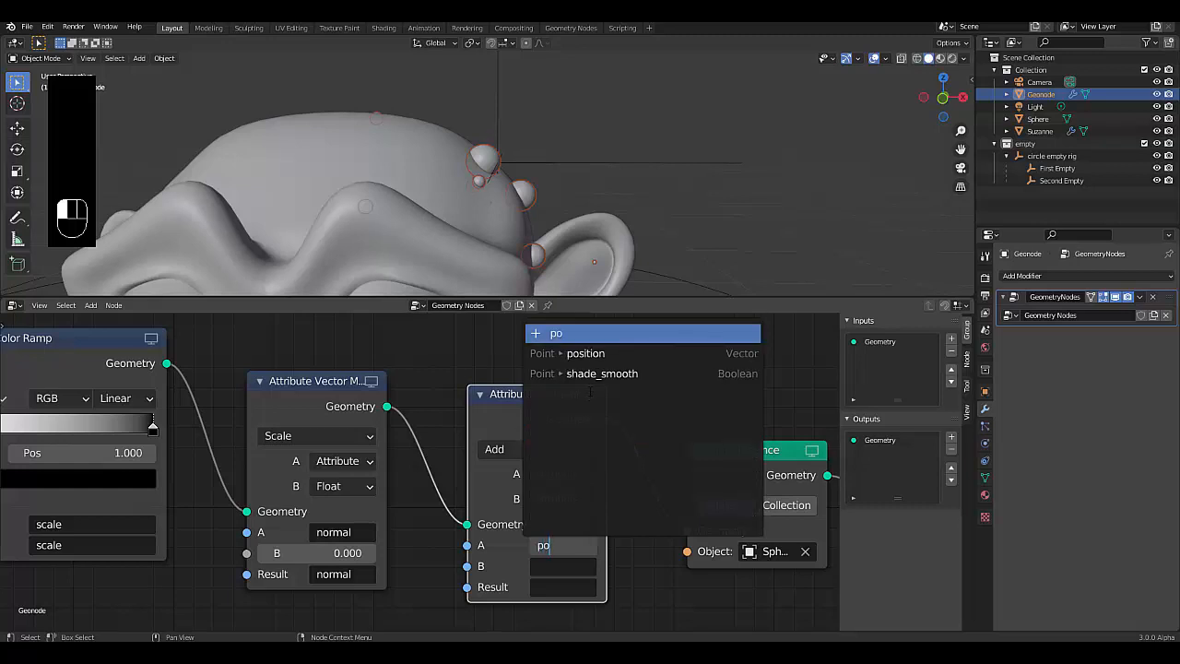
{"action": "left_click", "coordinate": [586, 353]}
{"action": "left_click", "coordinate": [564, 567]}
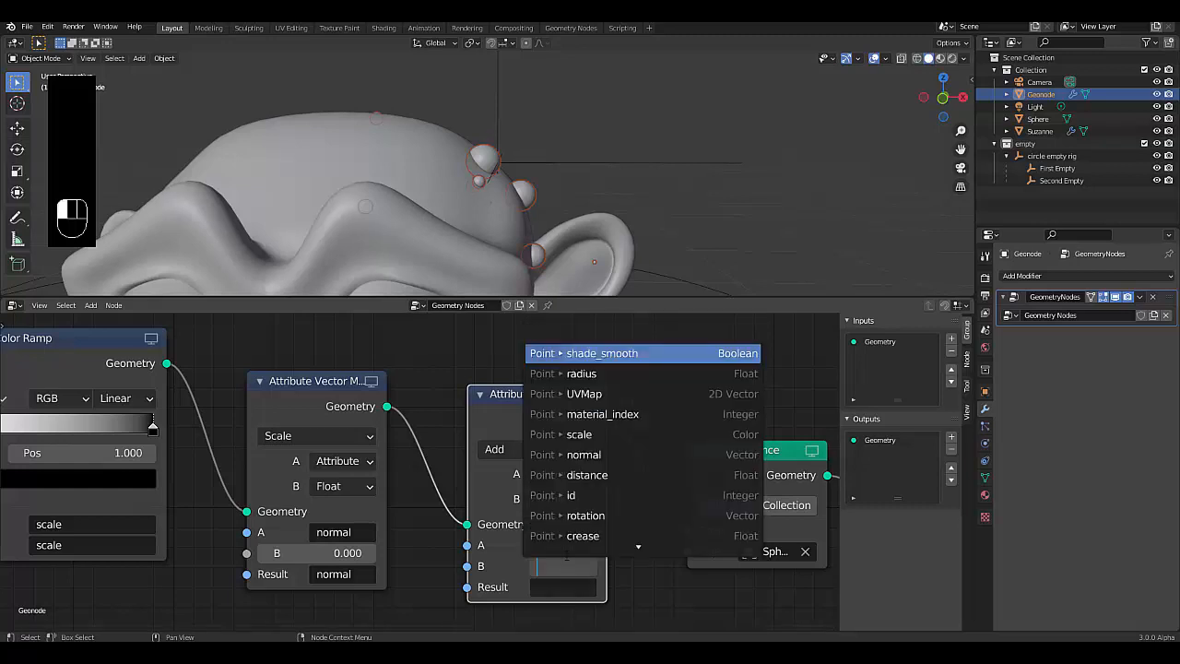
{"action": "left_click", "coordinate": [584, 455]}
{"action": "left_click", "coordinate": [552, 587]}
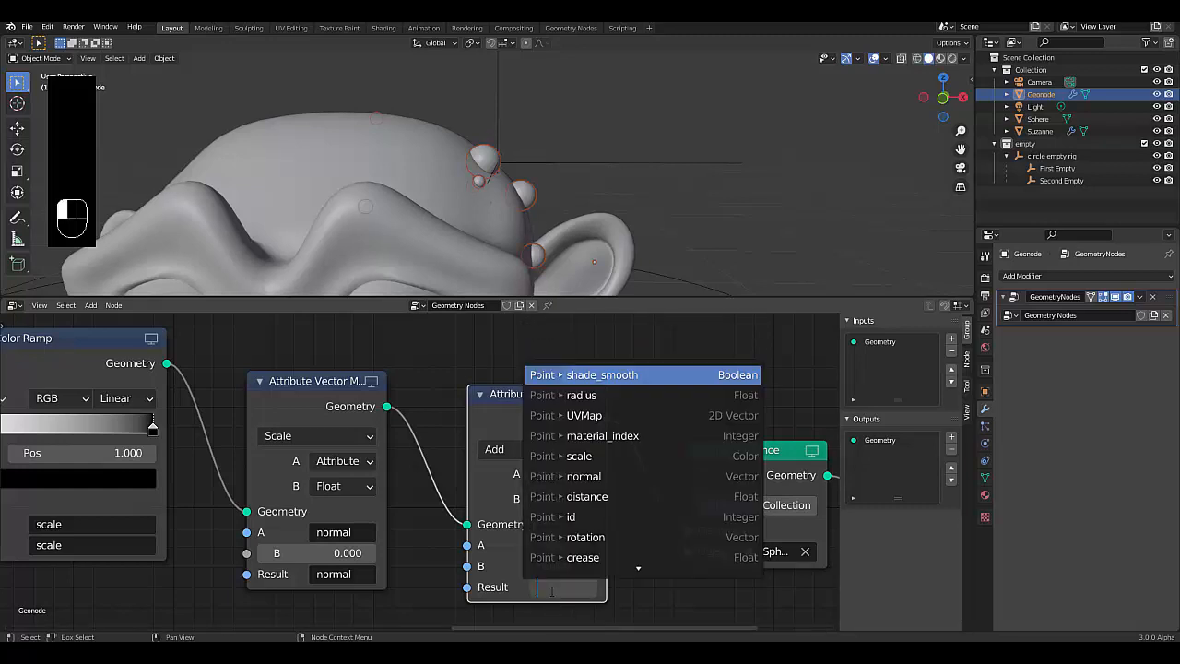
Set the Add vector math node's Result to position and the Scale vector math node's B value to 0.2.
{"action": "type", "text": "po"}
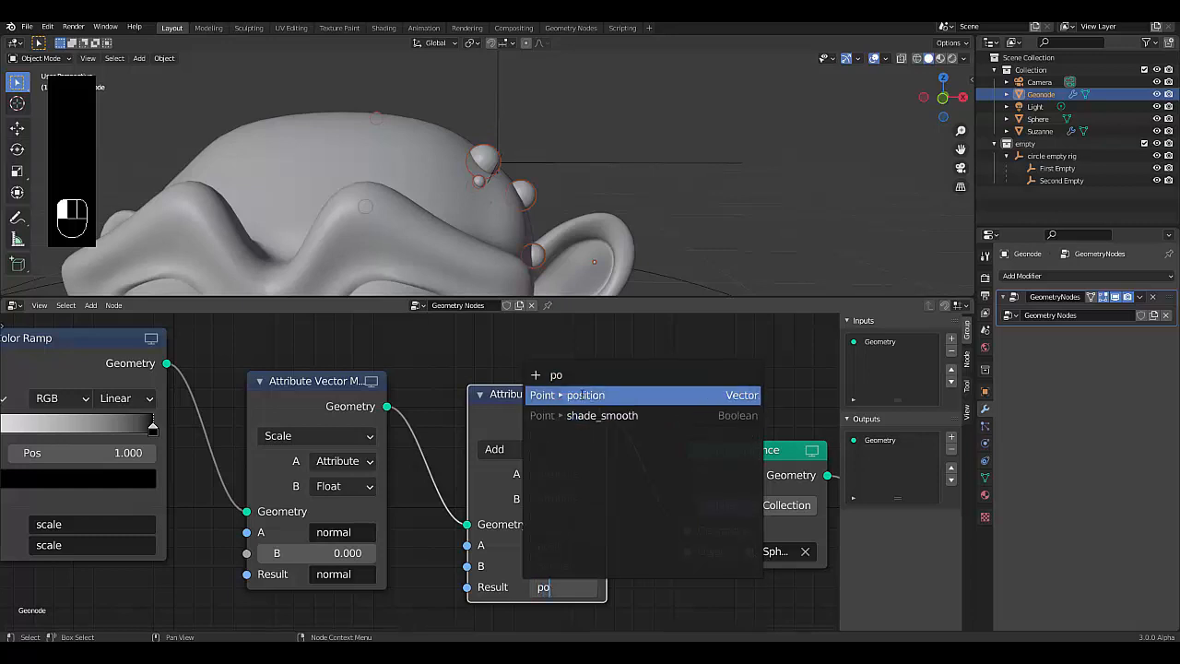
{"action": "left_click", "coordinate": [567, 394]}
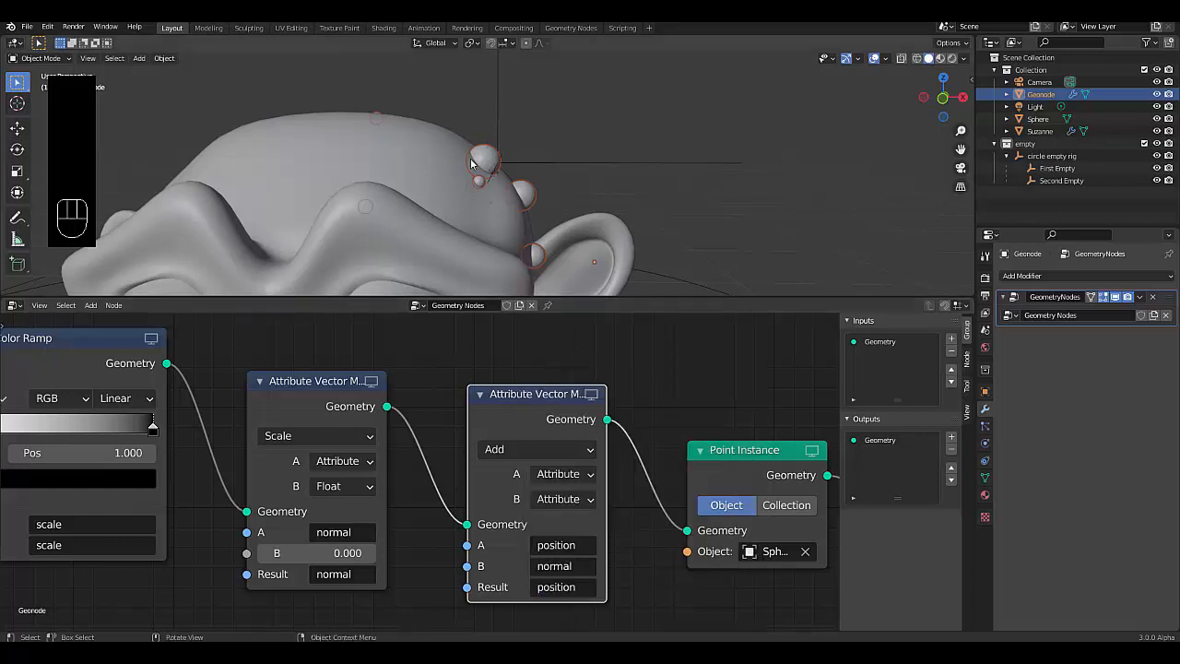
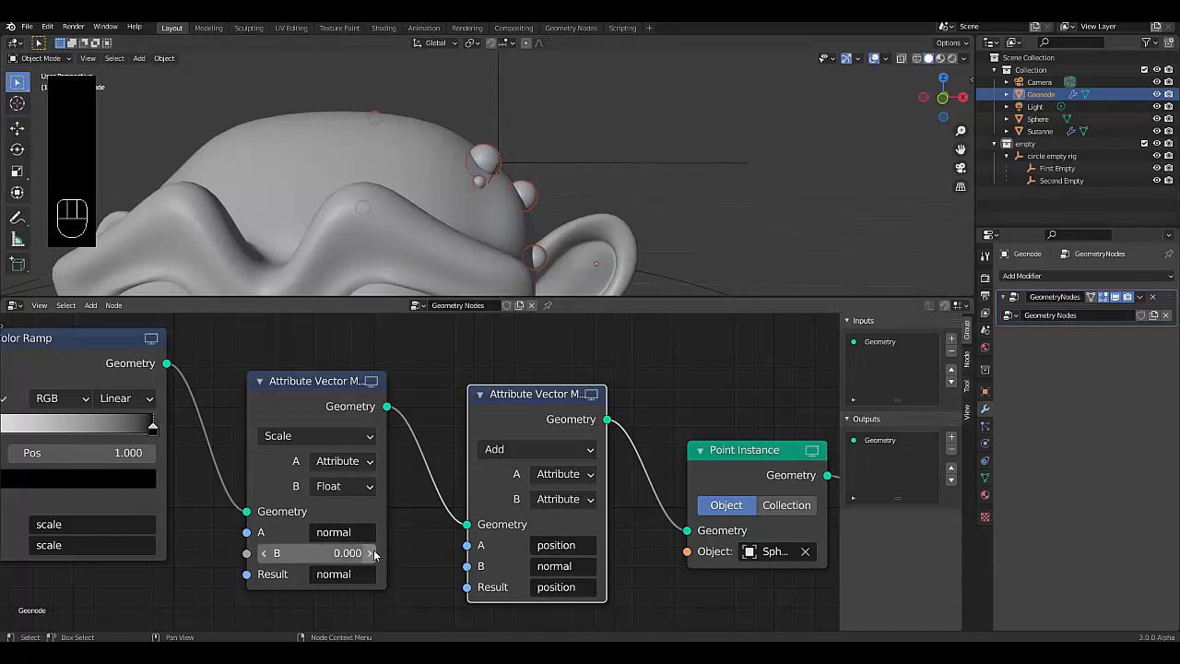
{"action": "mouse_move", "coordinate": [373, 553]}
{"action": "left_mouse_down"}
{"action": "mouse_move", "coordinate": [396, 553]}
{"action": "mouse_move", "coordinate": [374, 553]}
{"action": "left_mouse_up"}
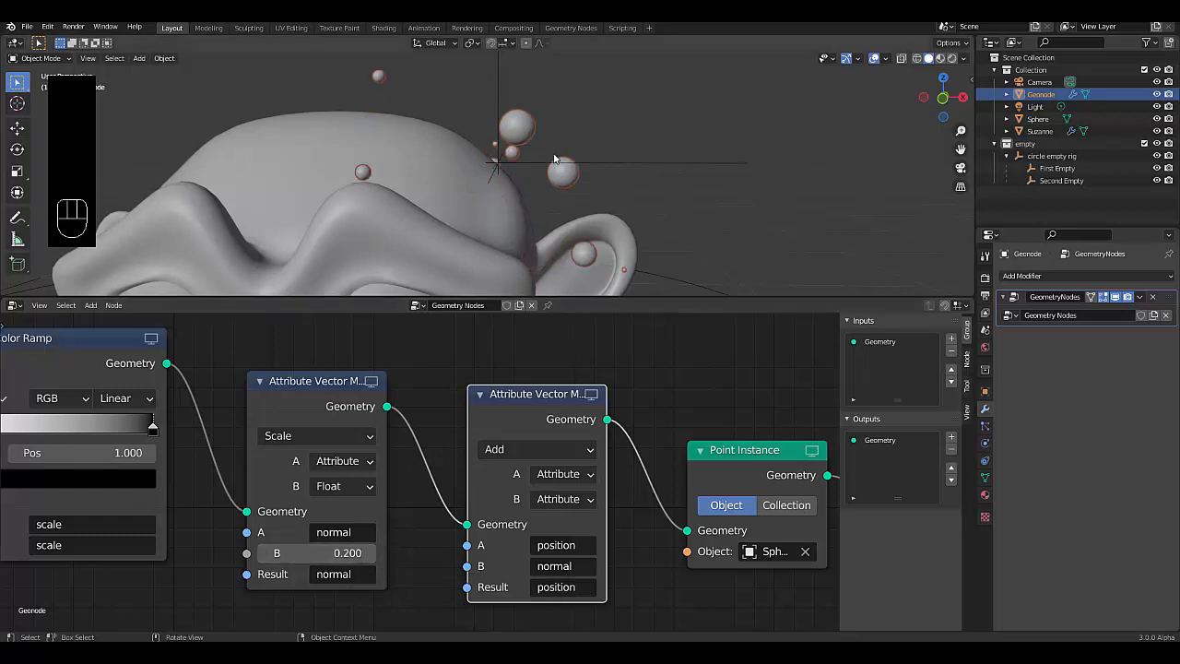
{"action": "key", "text": "KP_1"}
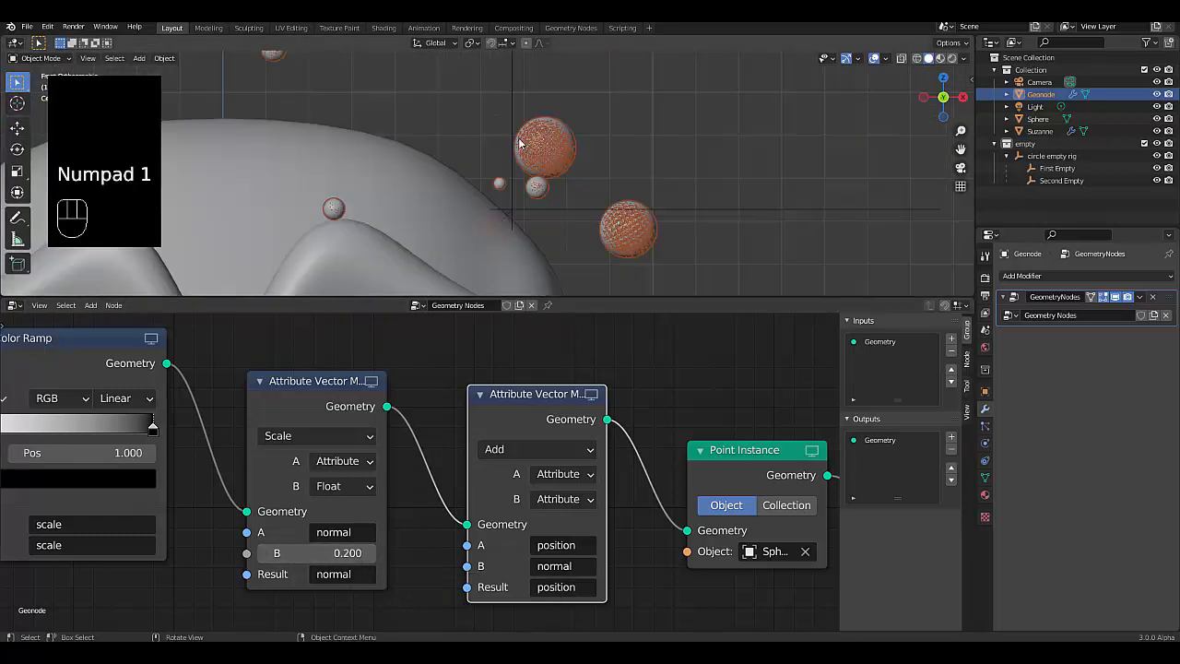
{"action": "scroll", "coordinate": [519, 143], "scroll_direction": "down", "scroll_amount": 6}
{"action": "scroll", "coordinate": [494, 167], "scroll_direction": "up", "scroll_amount": 5}
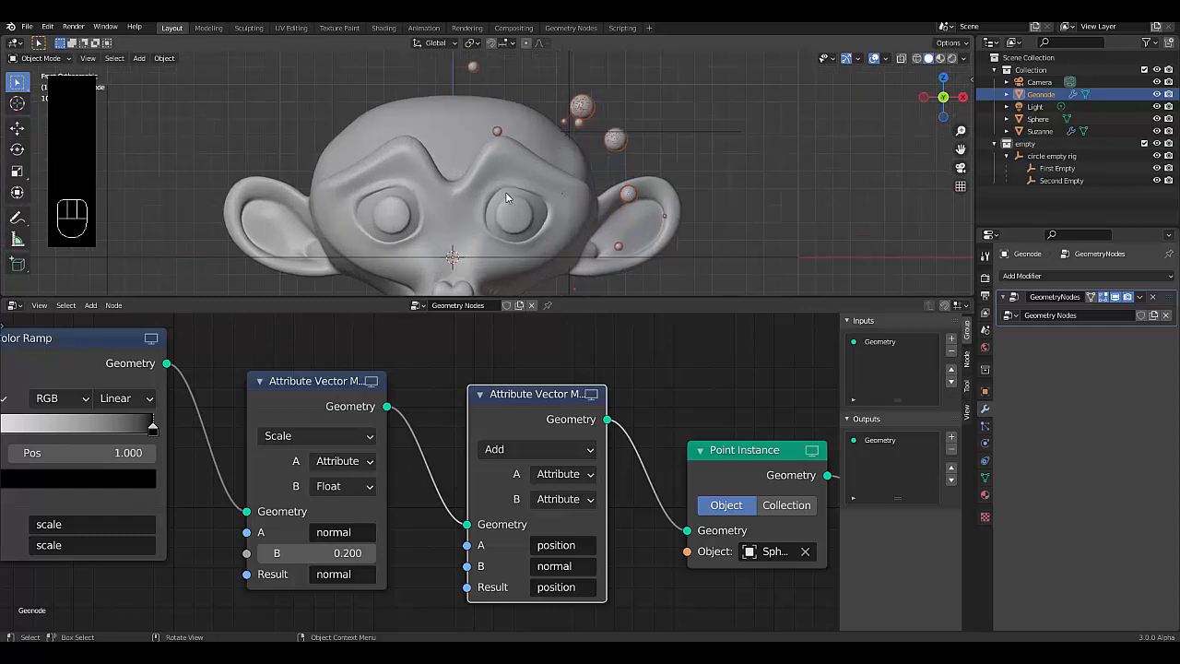
Set the Scale vector math node's B value to 0.02.
{"action": "left_click", "coordinate": [352, 552]}
{"action": "type", "text": "0.0"}
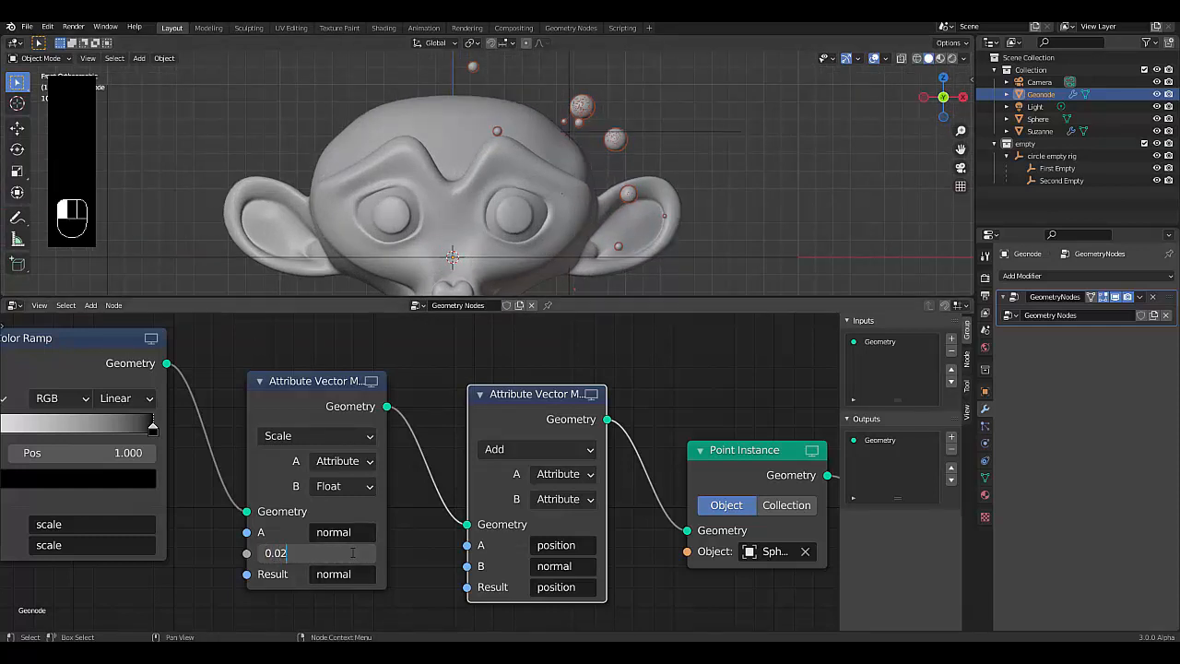
{"action": "key", "text": "Return"}
{"action": "scroll", "coordinate": [535, 75], "scroll_direction": "up", "scroll_amount": 4}
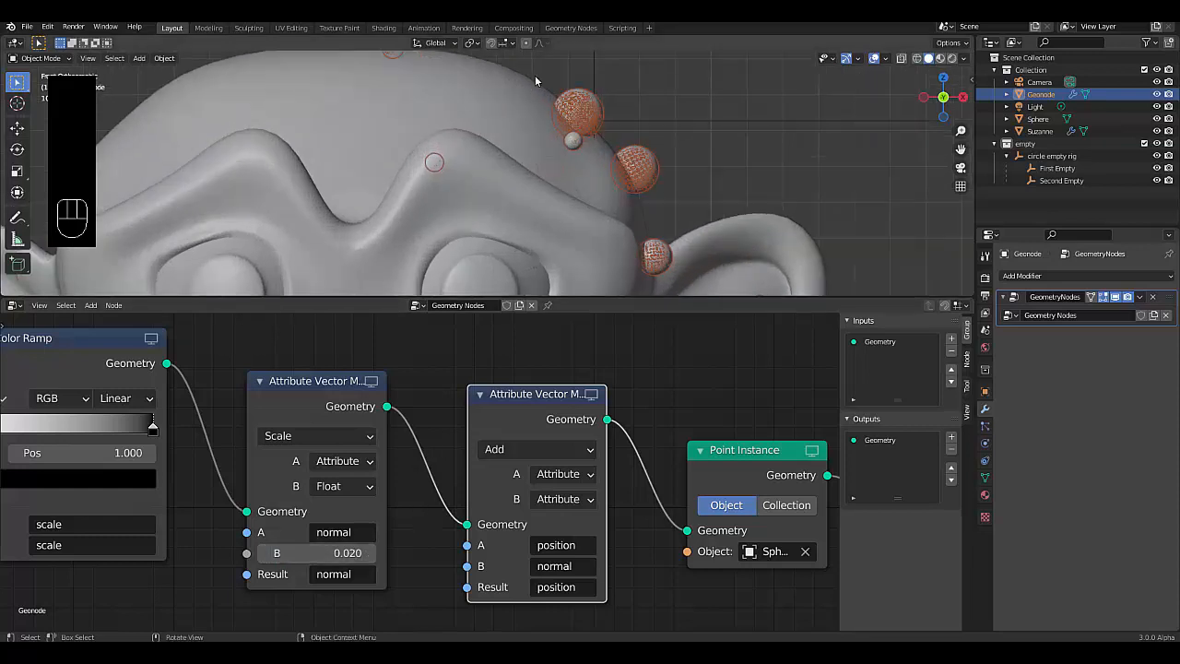
{"action": "scroll", "coordinate": [551, 171], "scroll_direction": "down", "scroll_amount": 6}
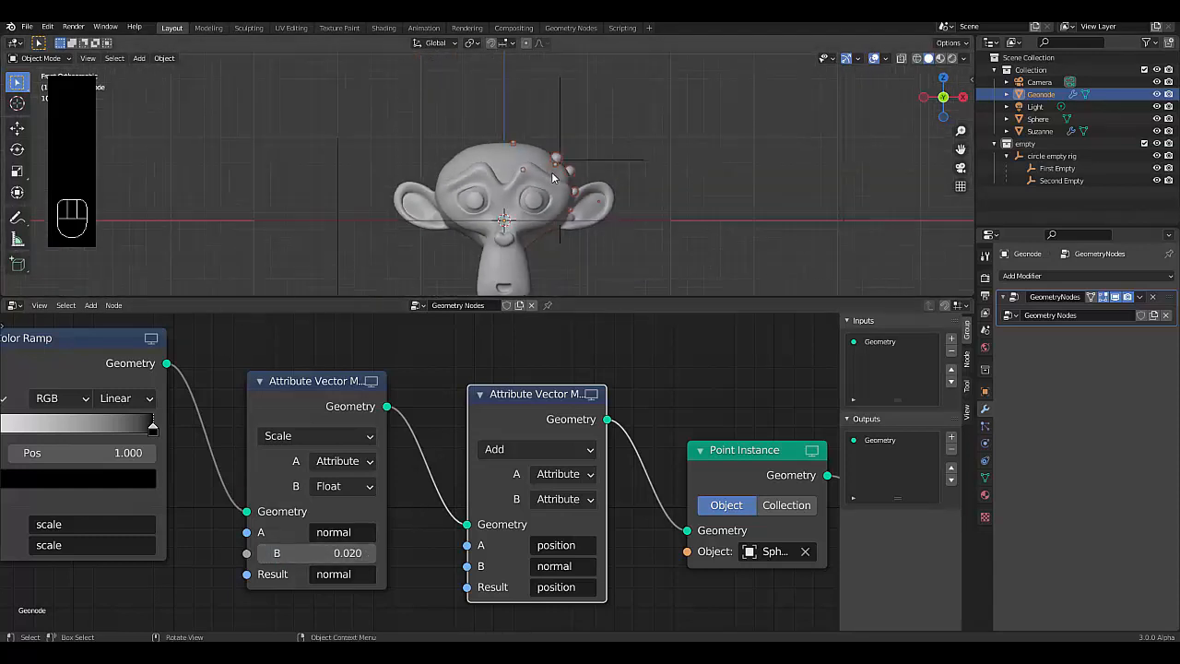
{"action": "scroll", "coordinate": [551, 178], "scroll_direction": "up", "scroll_amount": 3}
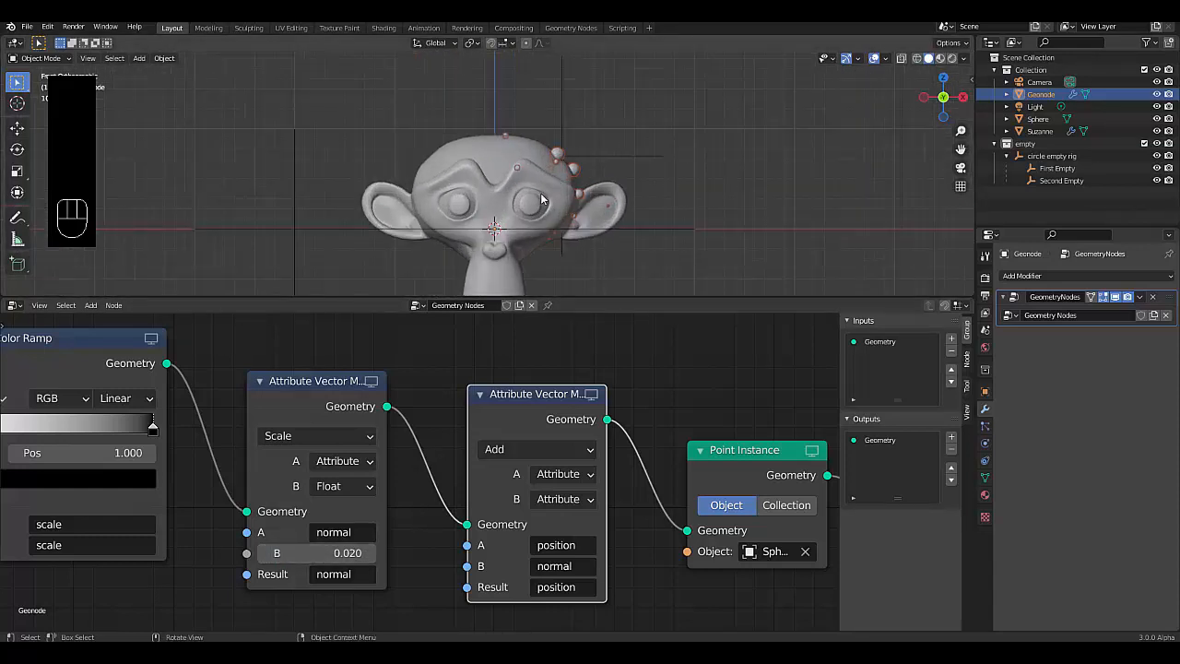
Duplicate the node chain from the Distance vector math node through Point Instance and place the copy below the original.
{"action": "key", "text": "Tab"}
{"action": "scroll", "coordinate": [700, 205], "scroll_direction": "down", "scroll_amount": 6}
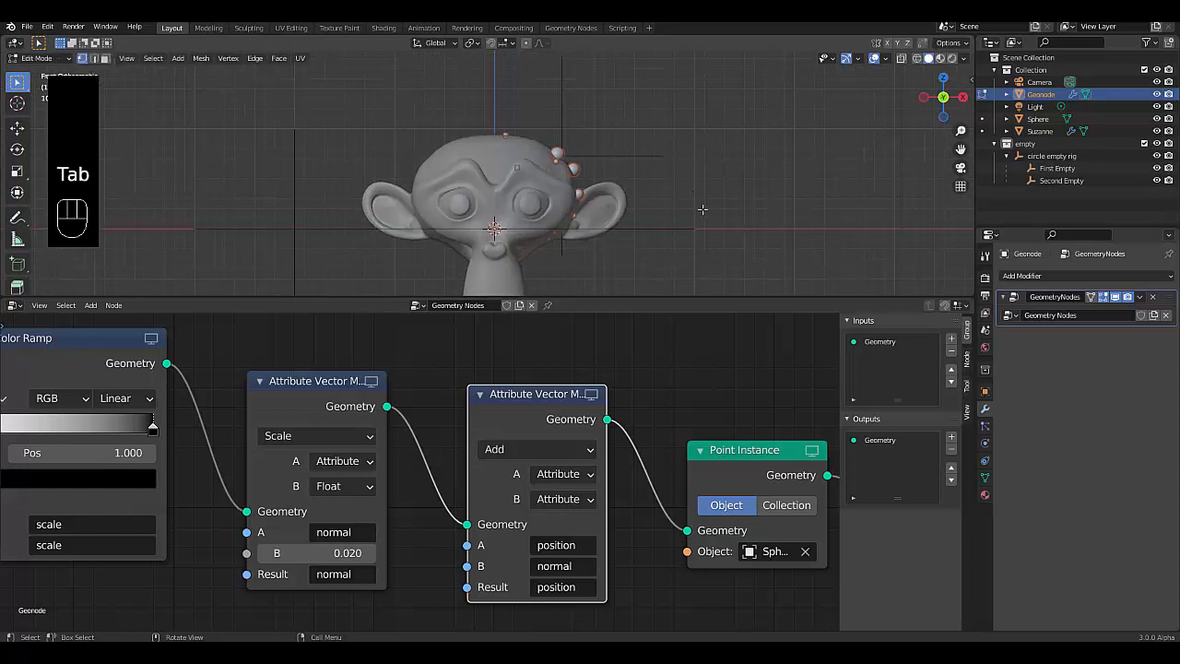
{"action": "scroll", "coordinate": [649, 212], "scroll_direction": "up", "scroll_amount": 3}
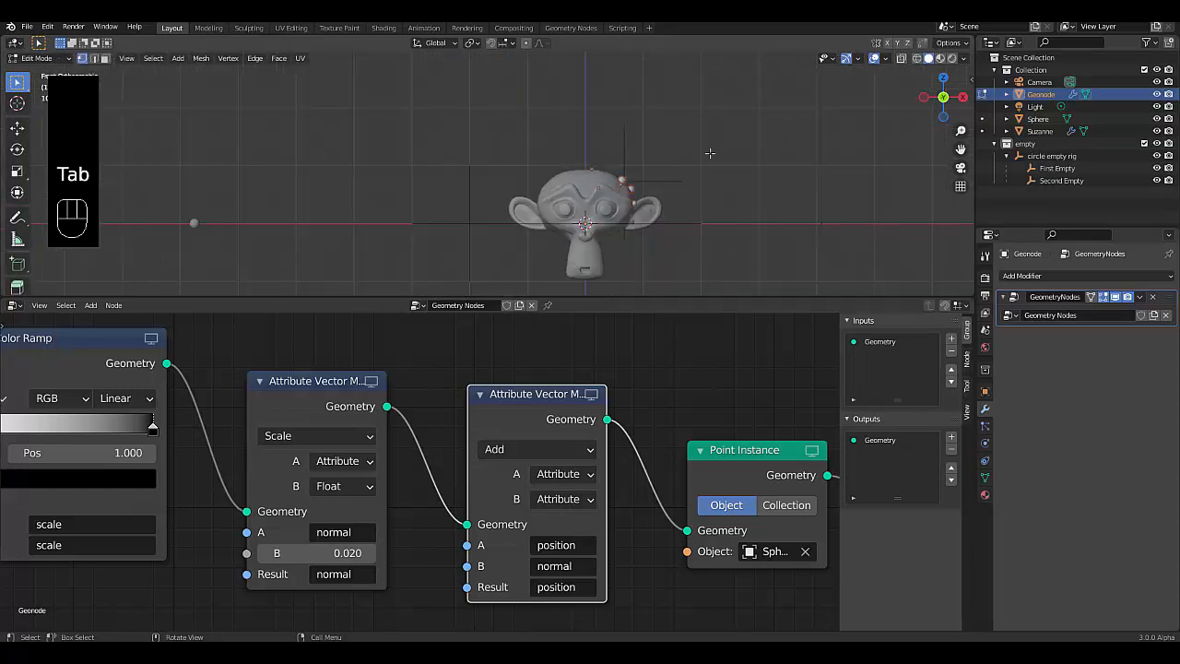
{"action": "scroll", "coordinate": [472, 561], "scroll_direction": "down", "scroll_amount": 5}
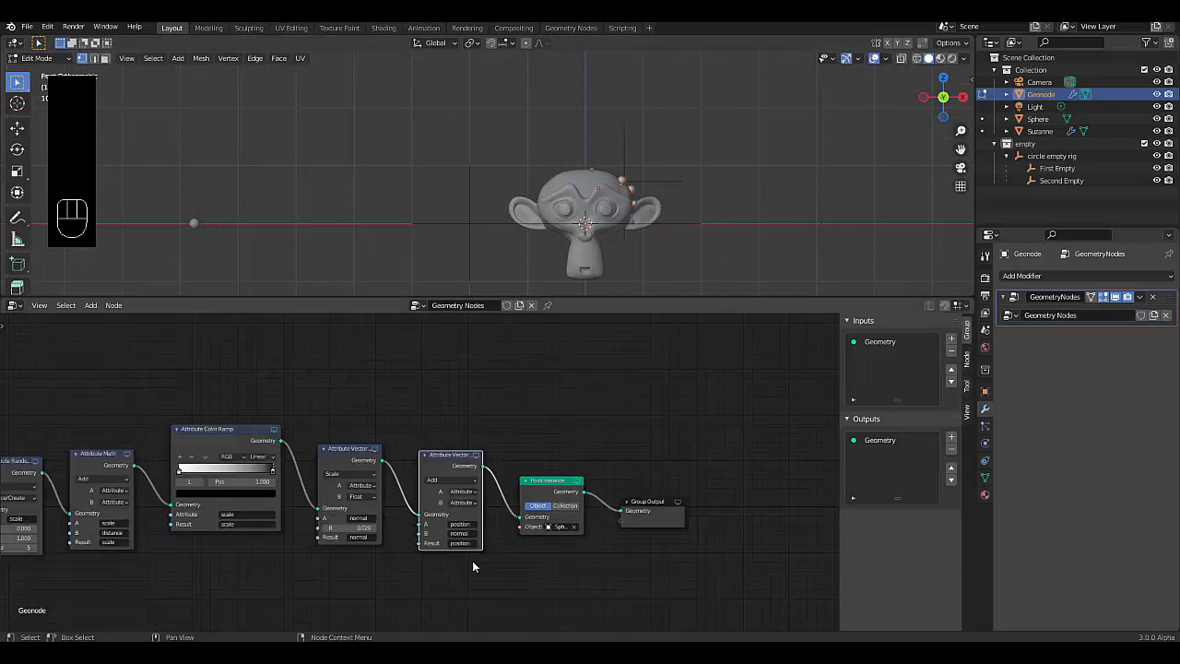
{"action": "scroll", "coordinate": [543, 563], "scroll_direction": "down", "scroll_amount": 2}
{"action": "scroll", "coordinate": [405, 590], "scroll_direction": "up", "scroll_amount": 4}
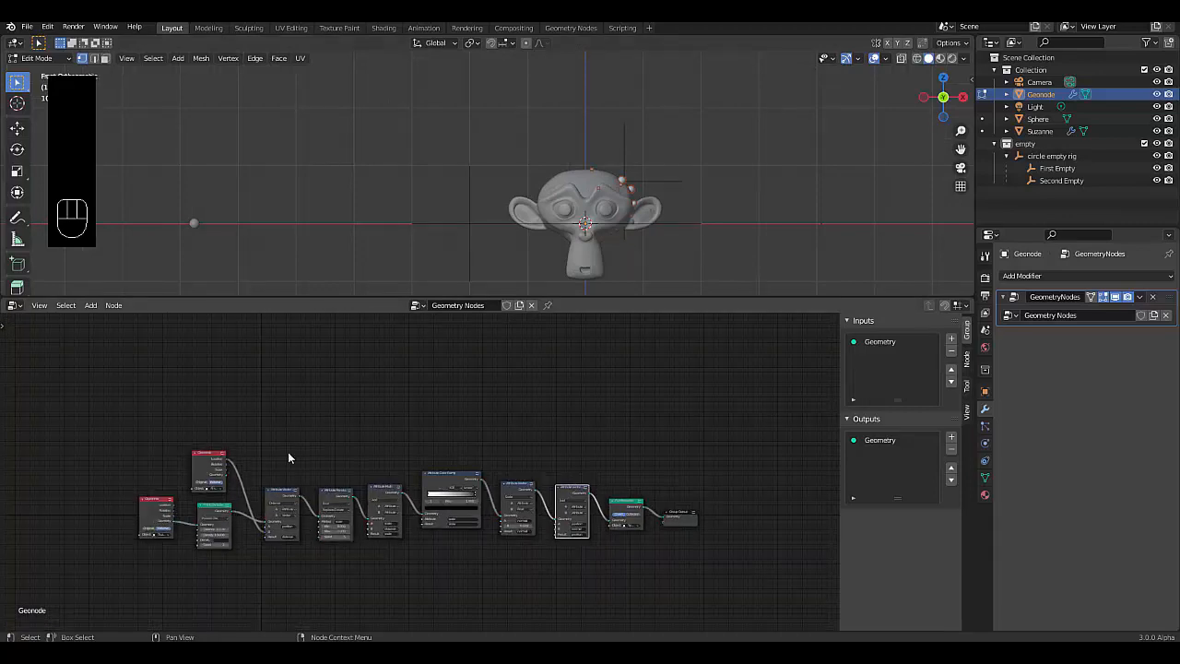
{"action": "left_click_drag", "start_coordinate": [269, 414], "coordinate": [612, 585]}
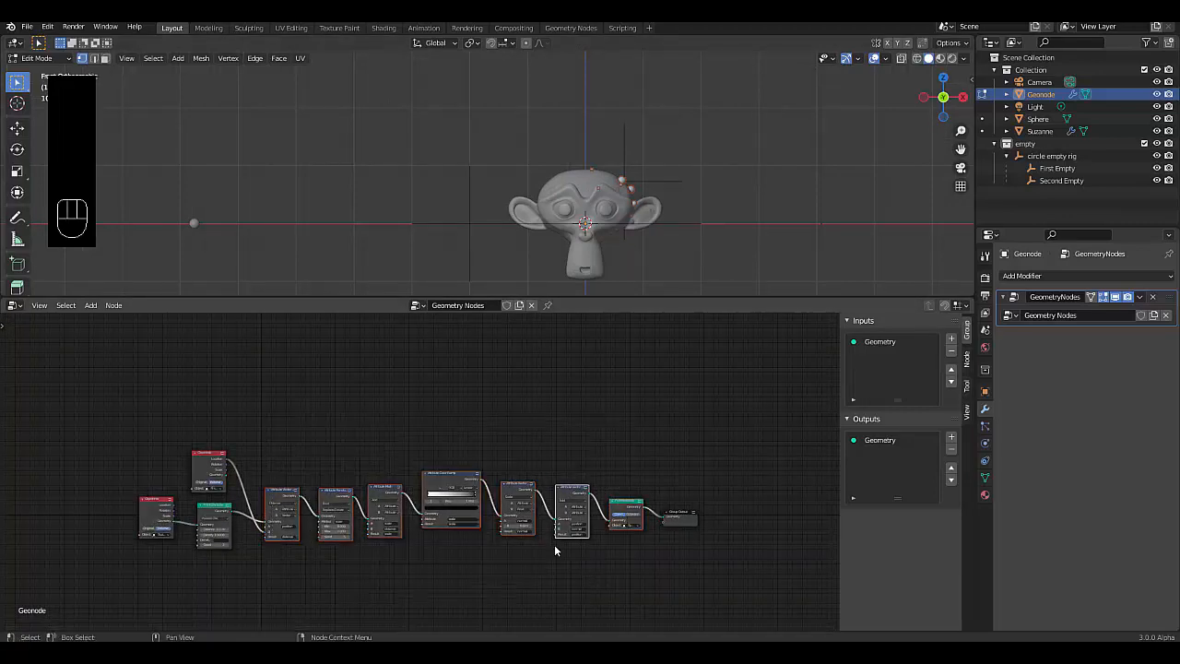
{"action": "key", "text": "shift+d"}
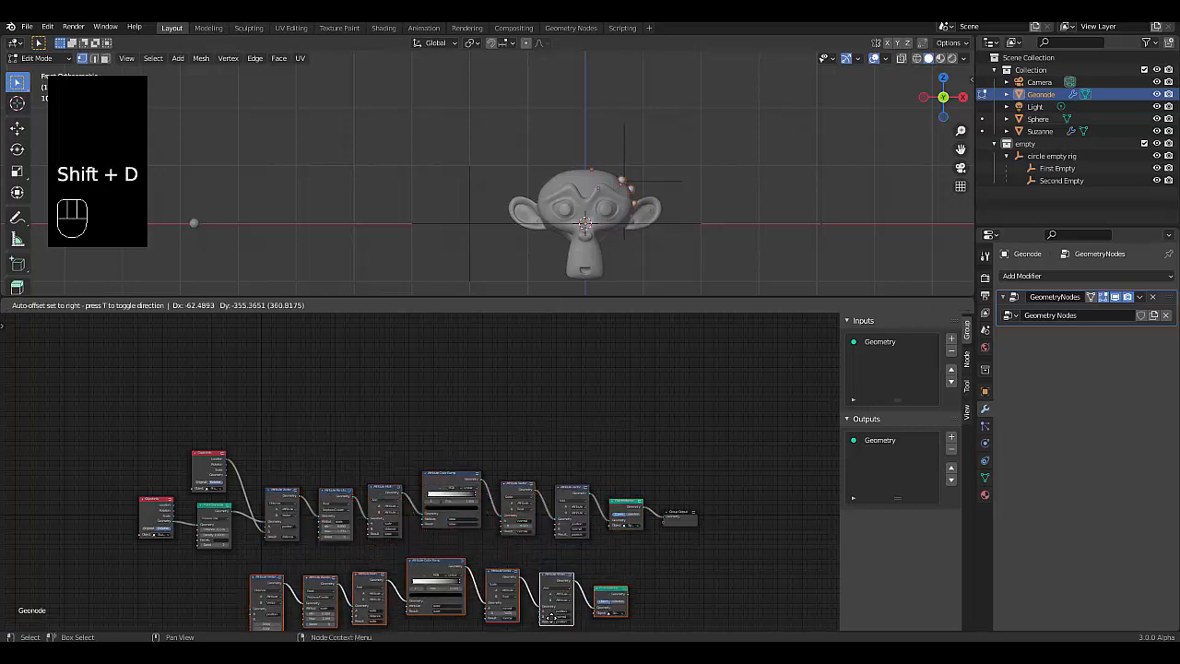
{"action": "left_click", "coordinate": [572, 312]}
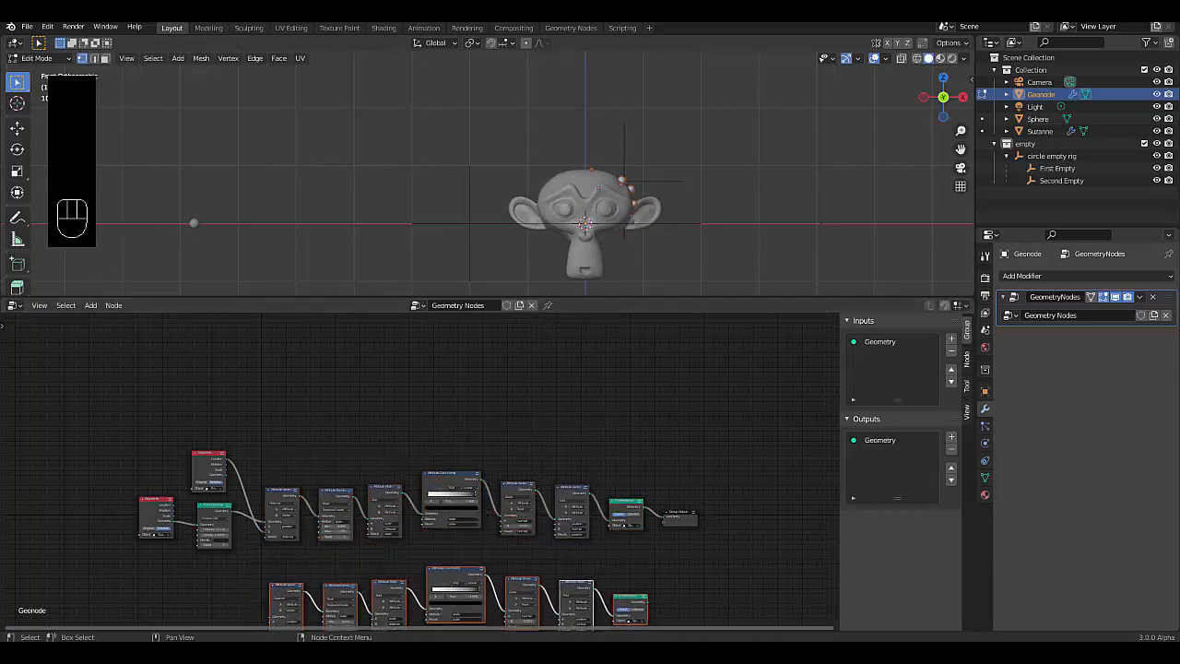
Duplicate the First Empty's Object Info node and place the copy just before the duplicated node chain.
{"action": "left_click", "coordinate": [198, 461]}
{"action": "scroll", "coordinate": [195, 538], "scroll_direction": "down", "scroll_amount": 3}
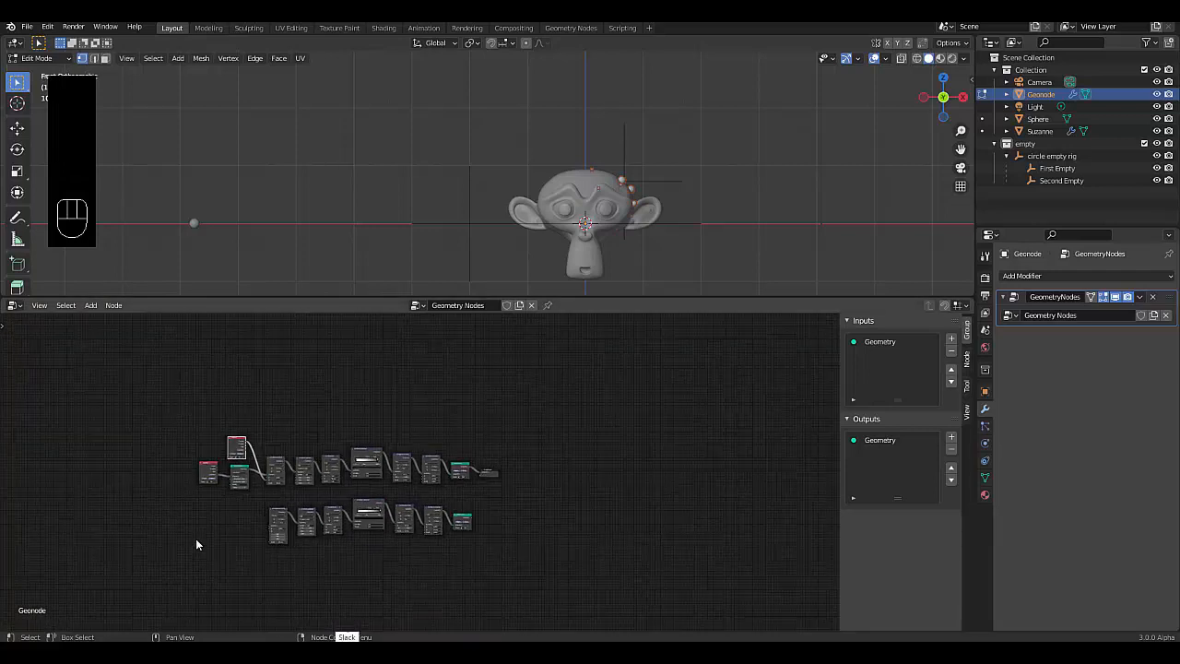
{"action": "scroll", "coordinate": [288, 499], "scroll_direction": "up", "scroll_amount": 5}
{"action": "key", "text": "shift+d"}
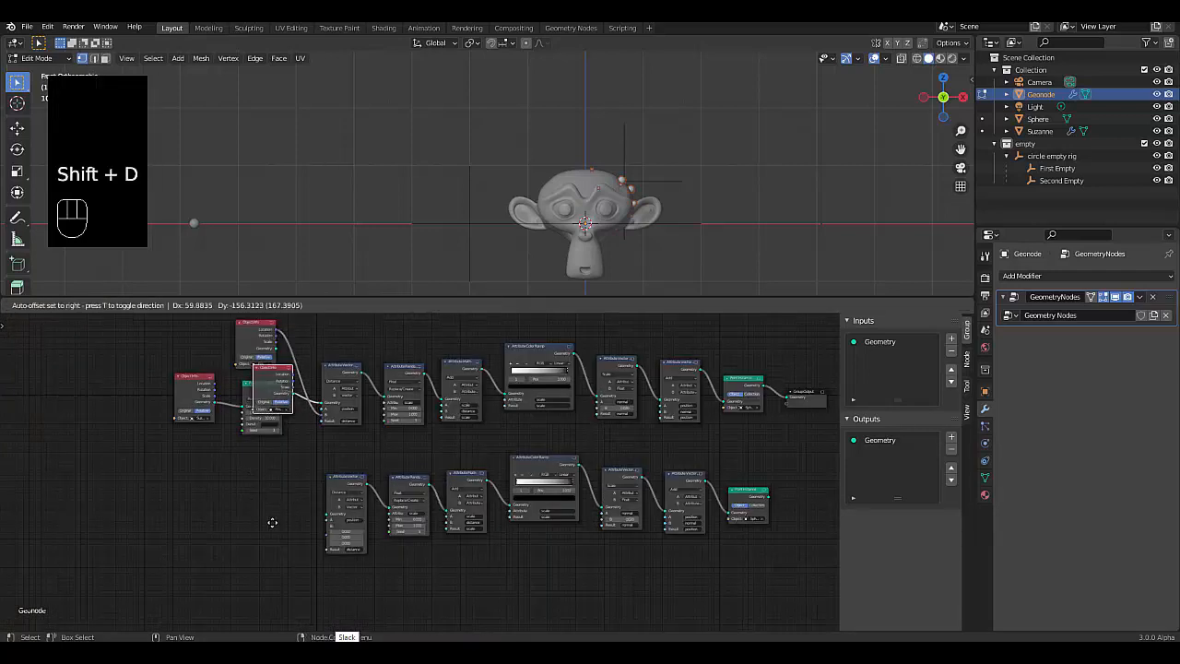
{"action": "left_click", "coordinate": [271, 601]}
Set the duplicated Object Info node's object to Second Empty and connect its Location to the copied Distance node's B vector.
{"action": "scroll", "coordinate": [302, 540], "scroll_direction": "up", "scroll_amount": 5}
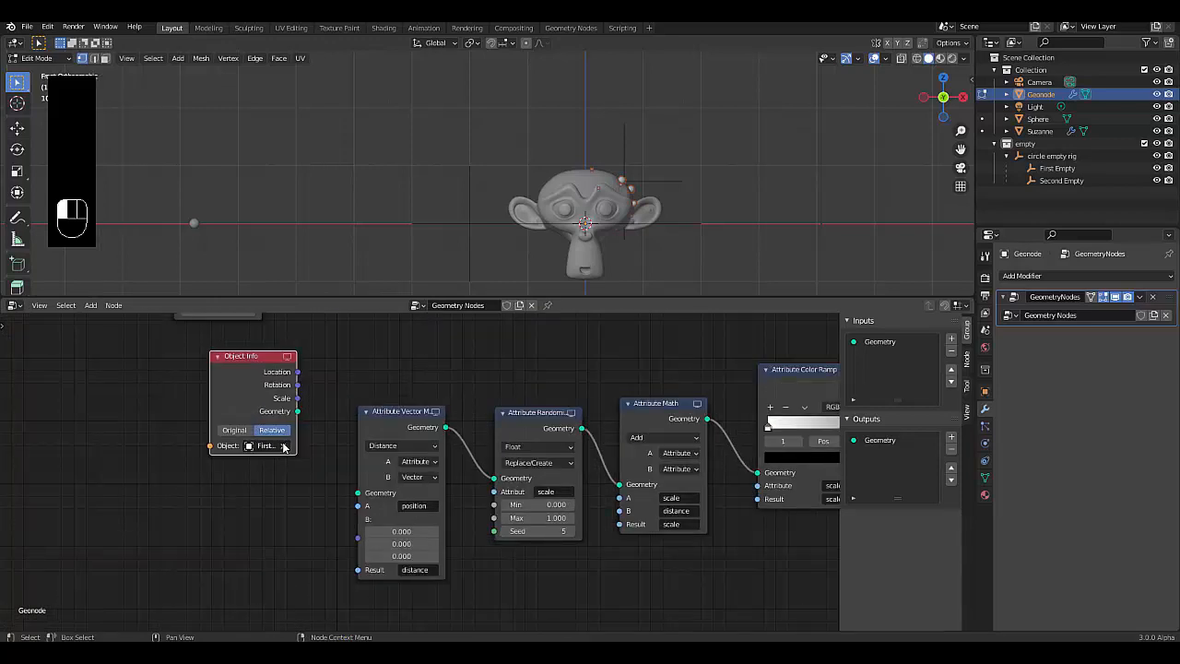
{"action": "left_click", "coordinate": [279, 445]}
{"action": "left_click", "coordinate": [281, 528]}
{"action": "left_click_drag", "start_coordinate": [297, 373], "coordinate": [358, 538]}
Connect the Point Distribute node's Geometry output to the Geometry input of the duplicated chain's Distance node.
{"action": "scroll", "coordinate": [340, 561], "scroll_direction": "down", "scroll_amount": 3}
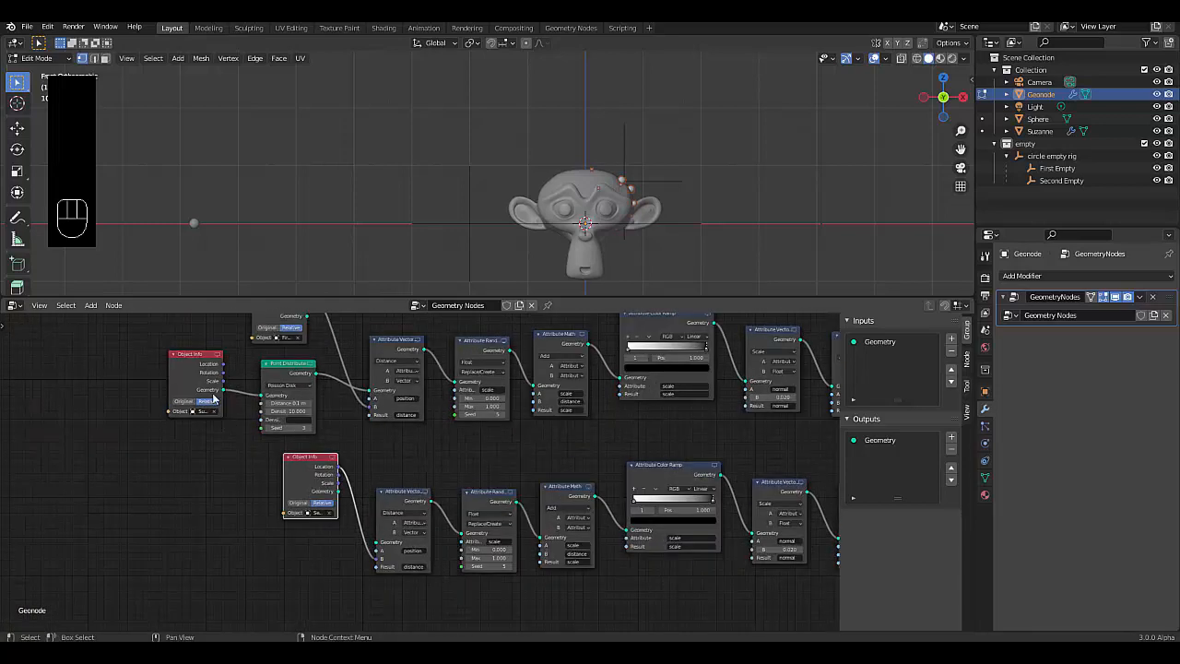
{"action": "left_click_drag", "start_coordinate": [223, 391], "coordinate": [211, 488]}
{"action": "left_click", "coordinate": [317, 383]}
{"action": "left_click_drag", "start_coordinate": [315, 373], "coordinate": [378, 543]}
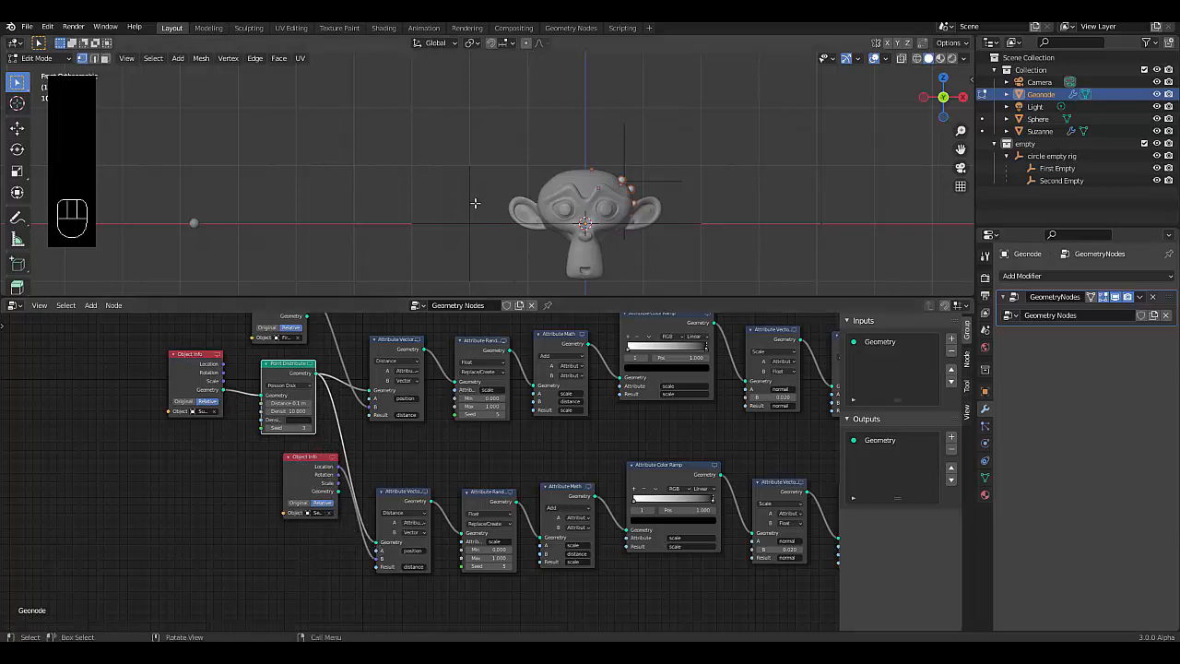
Return to Object Mode and move the First Empty away from the monkey head to about X 2 m, Z 0.02 m.
{"action": "scroll", "coordinate": [466, 189], "scroll_direction": "up", "scroll_amount": 2}
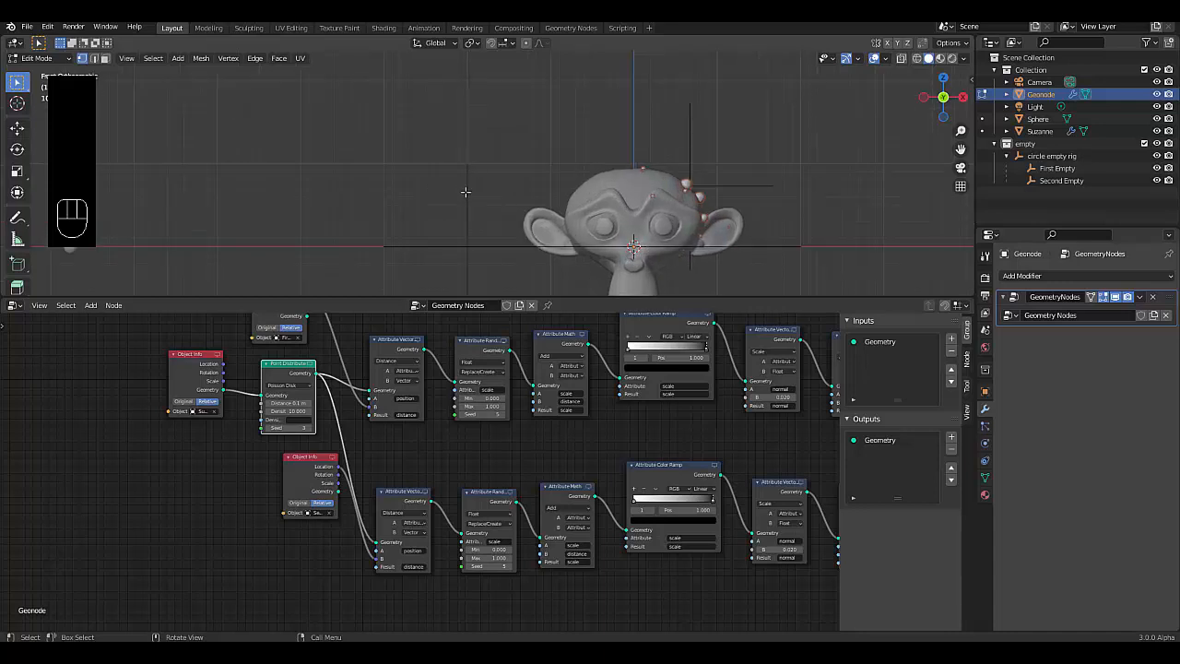
{"action": "key", "text": "Tab"}
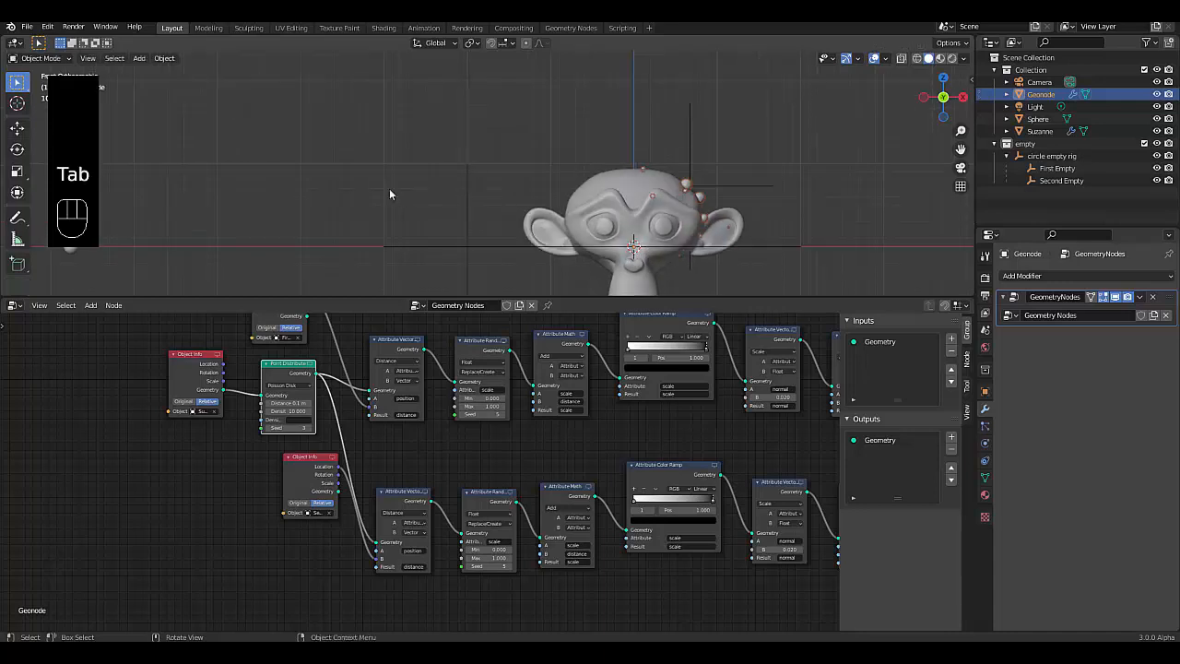
{"action": "left_click", "coordinate": [696, 148]}
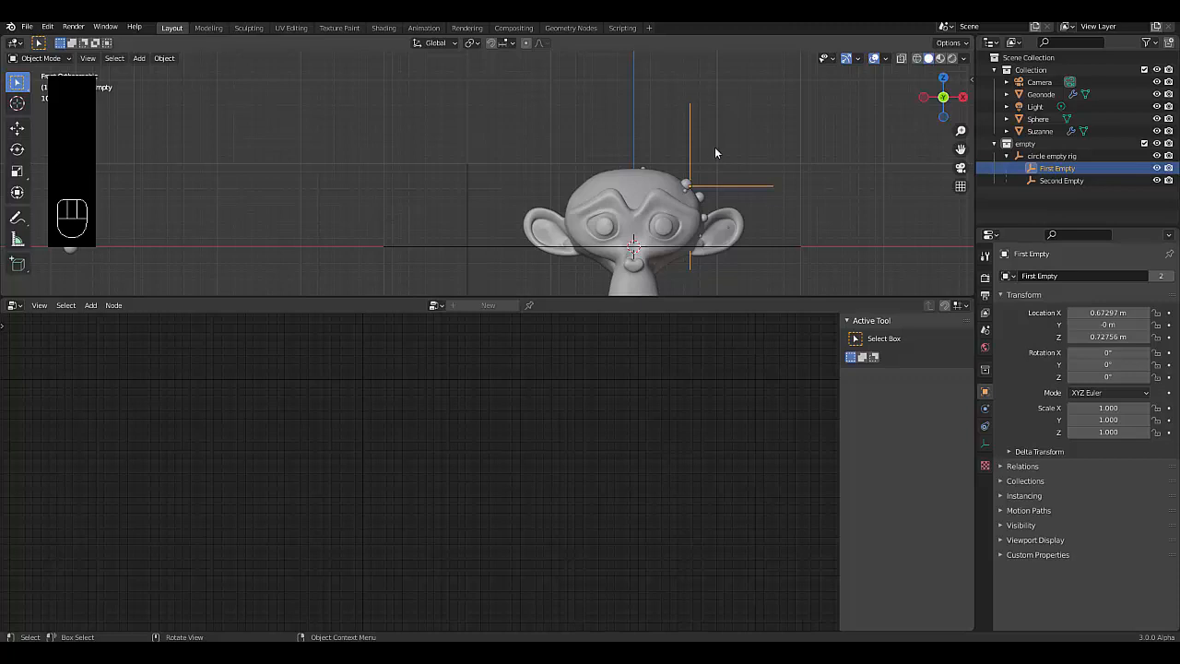
{"action": "key", "text": "g"}
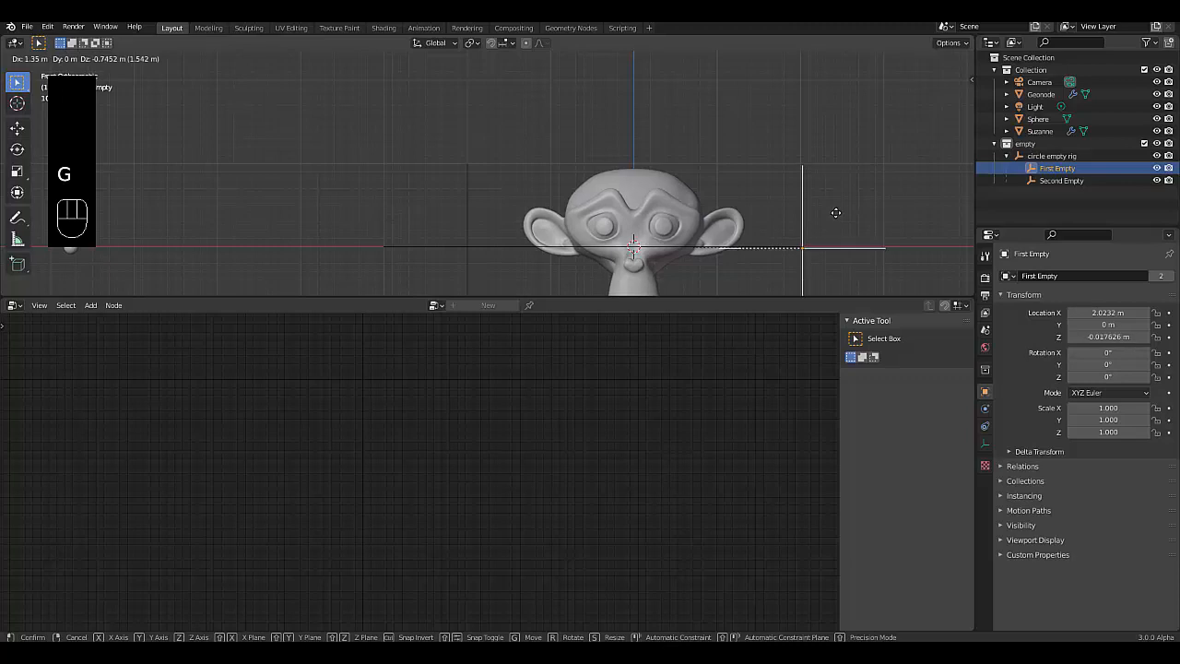
{"action": "left_click", "coordinate": [834, 210]}
Move the Second Empty next to the monkey head, to about X -0.84 m, Z 0.47 m.
{"action": "left_click", "coordinate": [455, 190]}
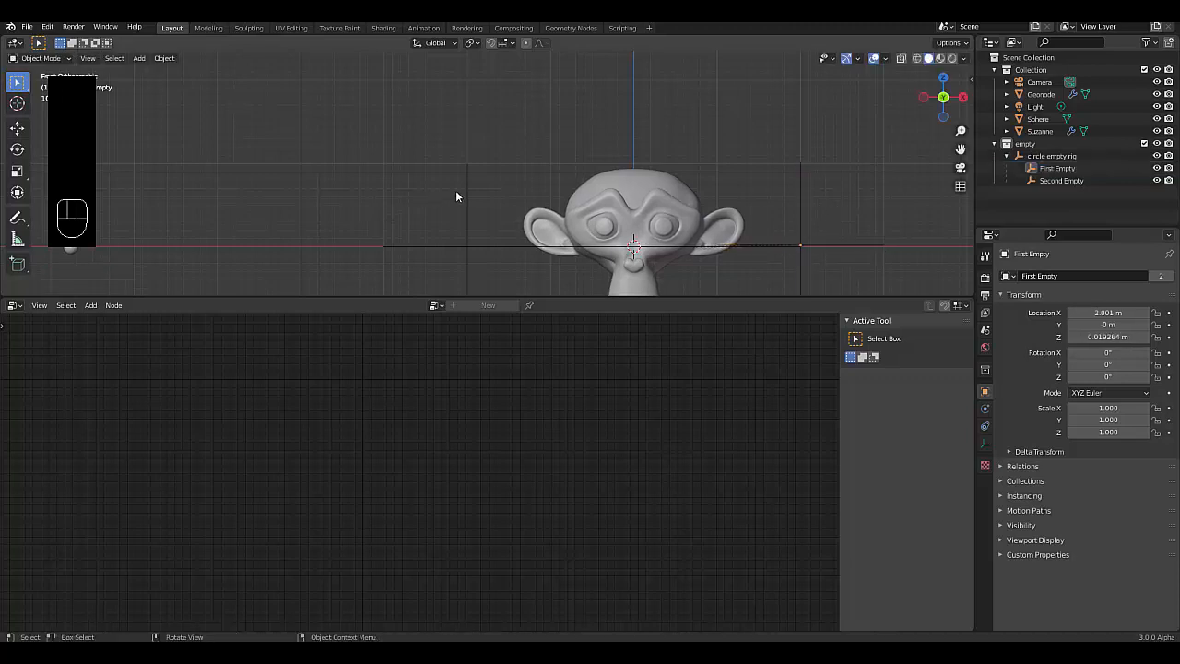
{"action": "left_click", "coordinate": [468, 190]}
{"action": "key", "text": "g"}
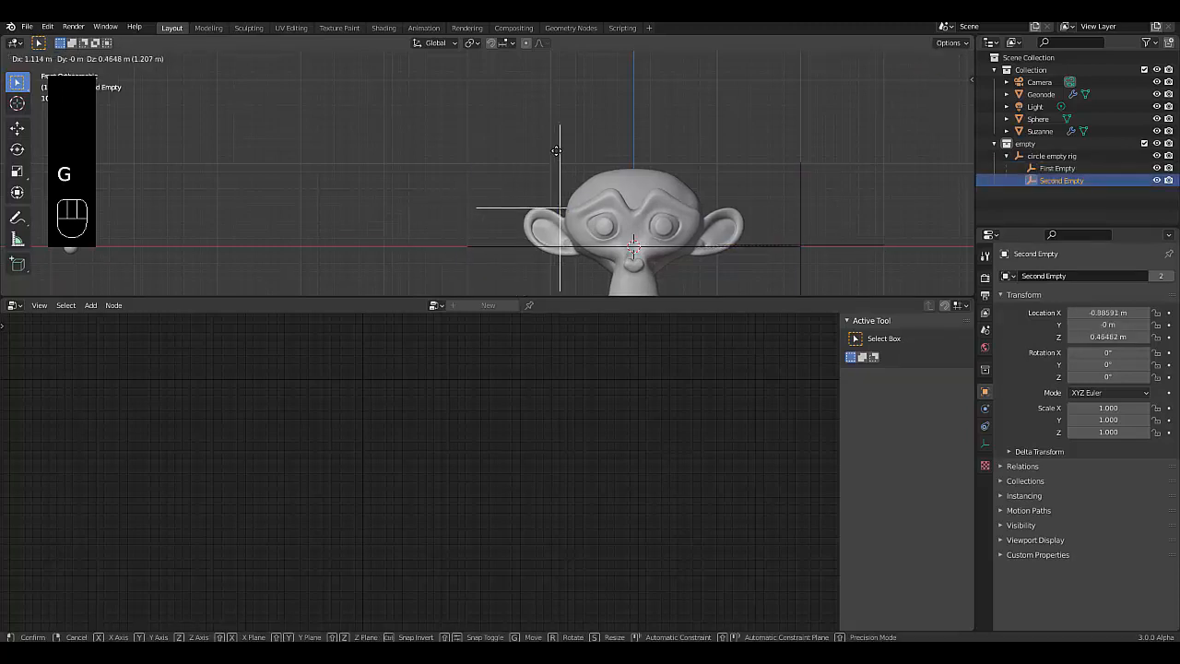
{"action": "left_click", "coordinate": [541, 164]}
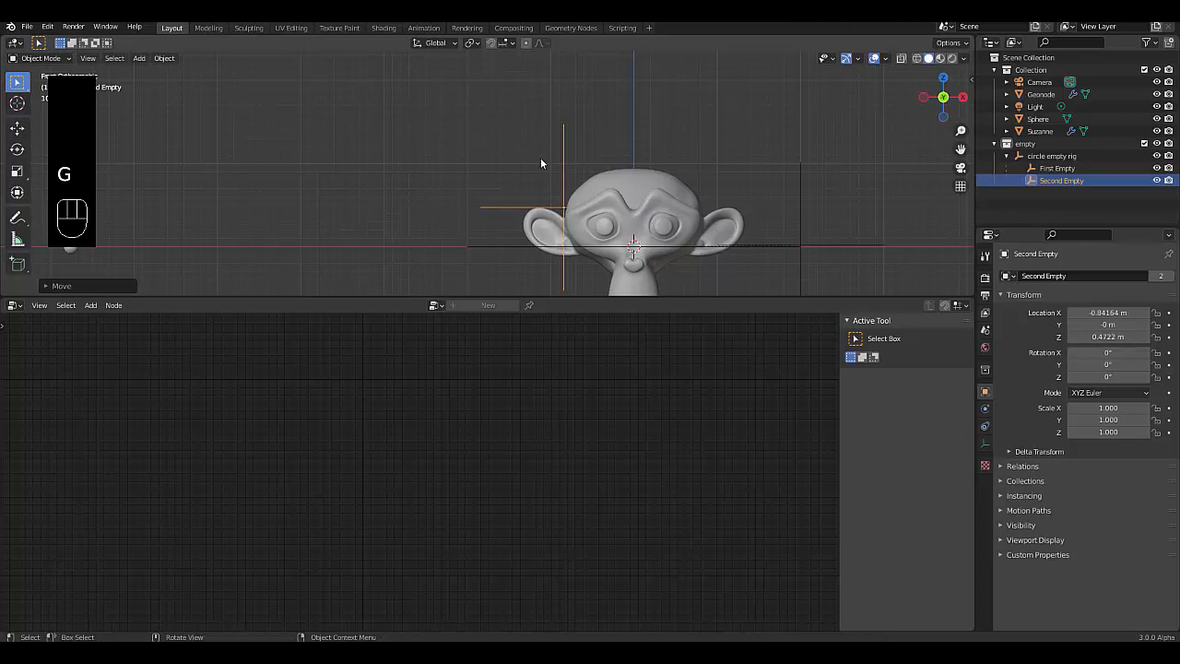
Select the Geonode object and move its Group Output node away from the two Point Instance nodes to make room.
{"action": "left_click", "coordinate": [1037, 95]}
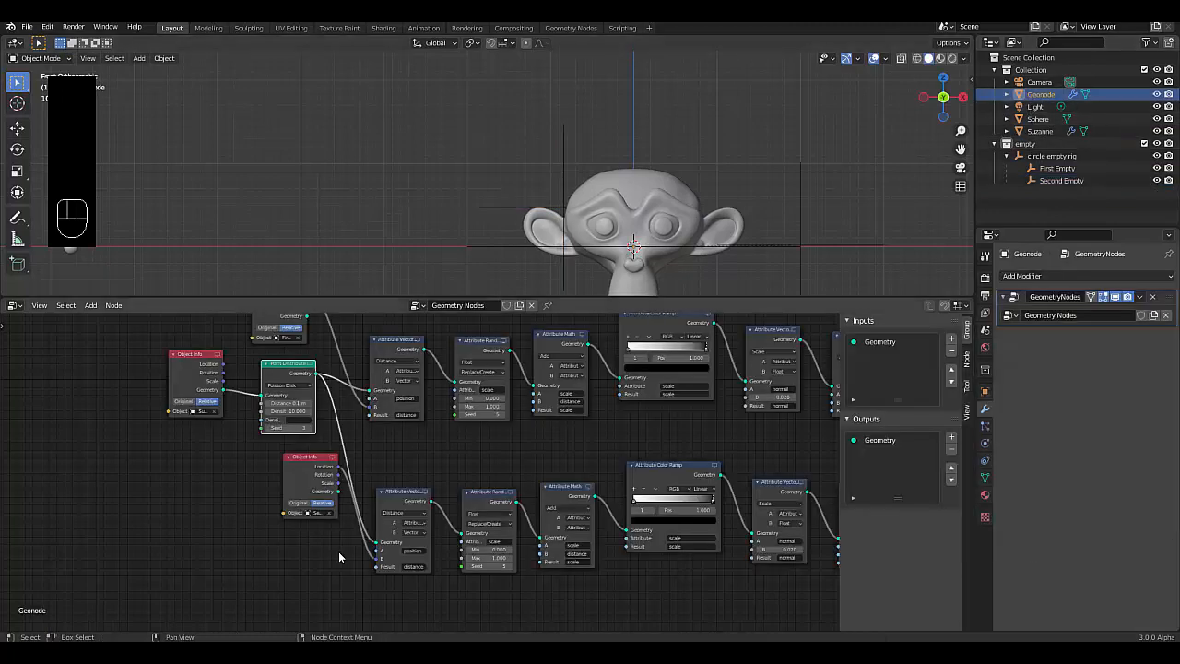
{"action": "scroll", "coordinate": [334, 554], "scroll_direction": "down", "scroll_amount": 4}
{"action": "scroll", "coordinate": [692, 524], "scroll_direction": "up", "scroll_amount": 4}
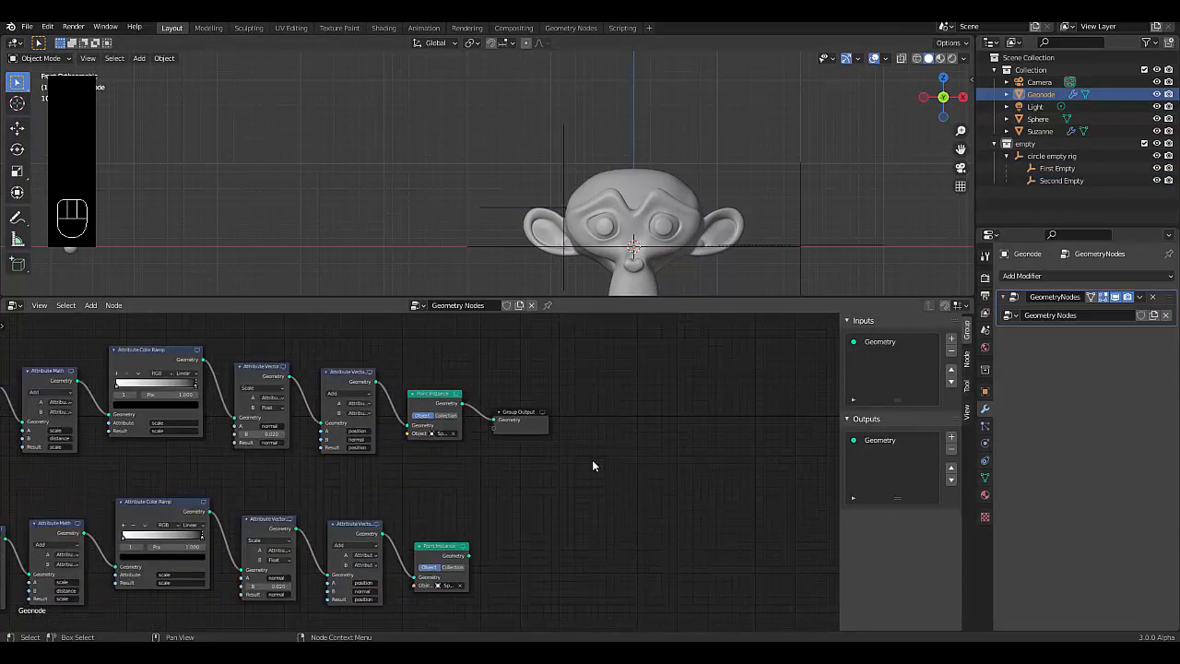
{"action": "scroll", "coordinate": [593, 461], "scroll_direction": "up", "scroll_amount": 3}
{"action": "left_click_drag", "start_coordinate": [516, 402], "coordinate": [657, 523]}
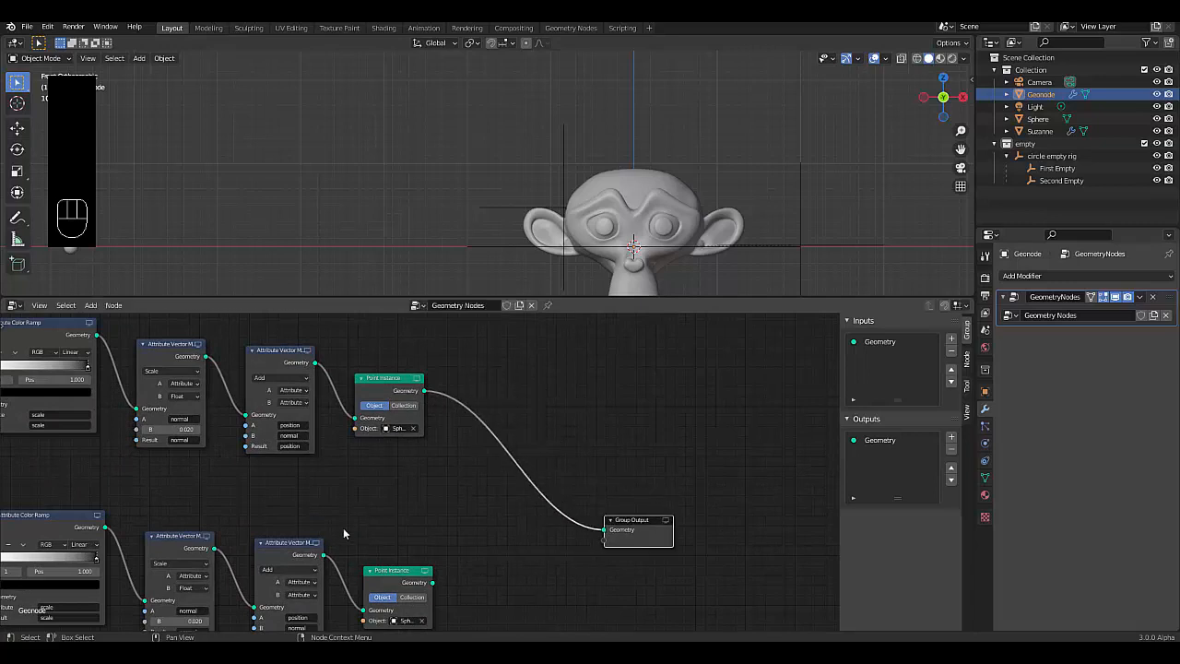
Insert a Join Geometry node before Group Output and connect the duplicated chain's Point Instance to it.
{"action": "key", "text": "shift+a"}
{"action": "mouse_move", "coordinate": [497, 517]}
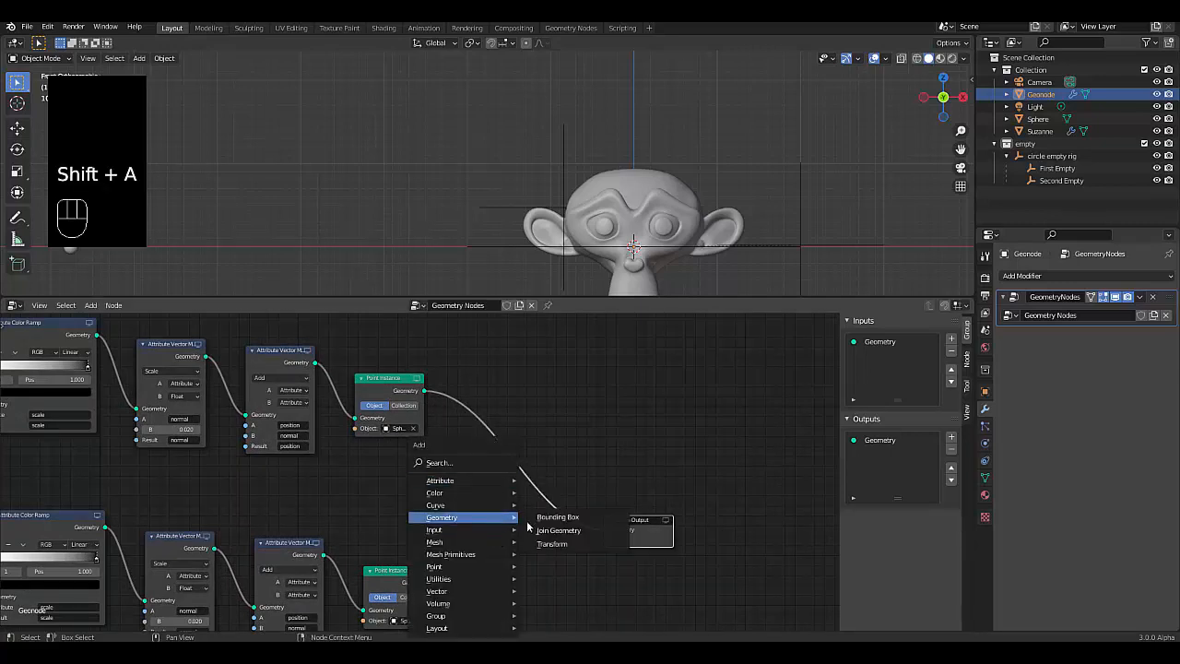
{"action": "left_click", "coordinate": [557, 530]}
{"action": "left_click", "coordinate": [530, 505]}
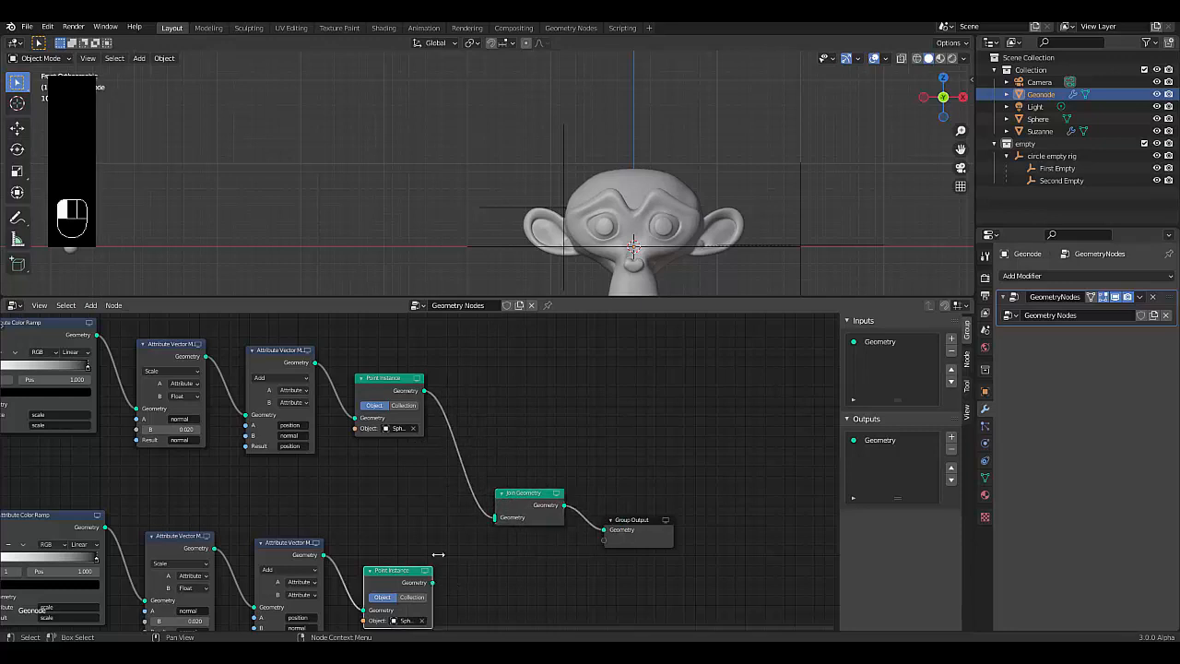
{"action": "left_click_drag", "start_coordinate": [428, 582], "coordinate": [496, 518]}
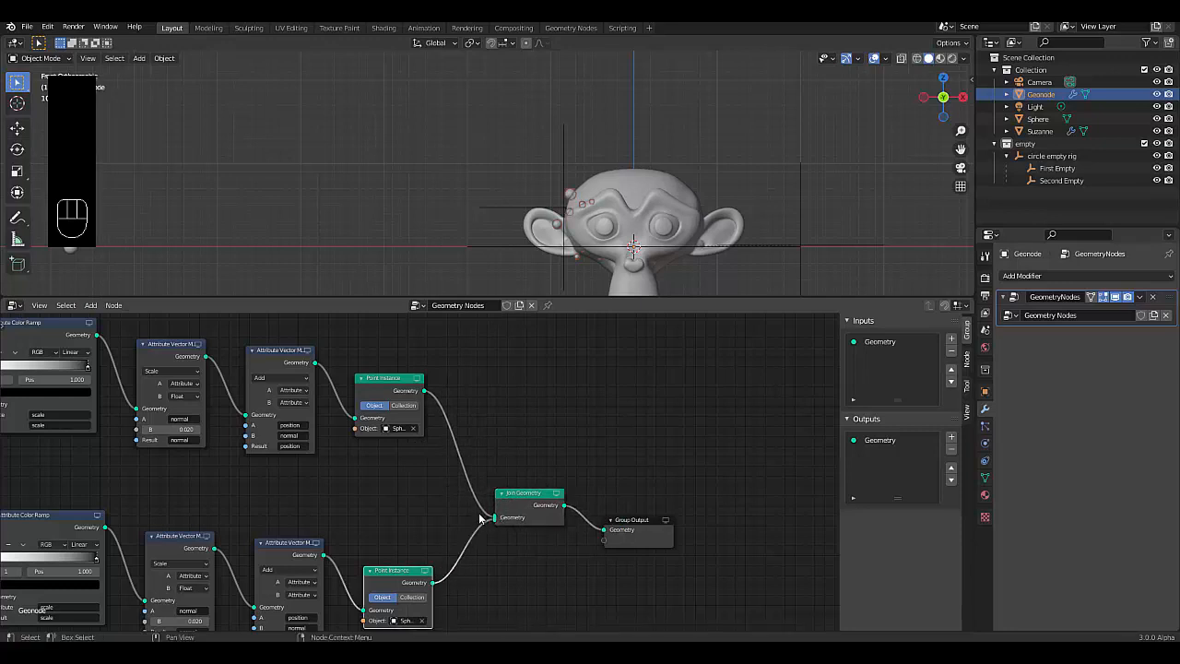
Move the Second Empty away from the monkey head to about X -1.98 m, Z 0.01 m.
{"action": "scroll", "coordinate": [560, 242], "scroll_direction": "up", "scroll_amount": 2}
{"action": "left_click", "coordinate": [509, 191]}
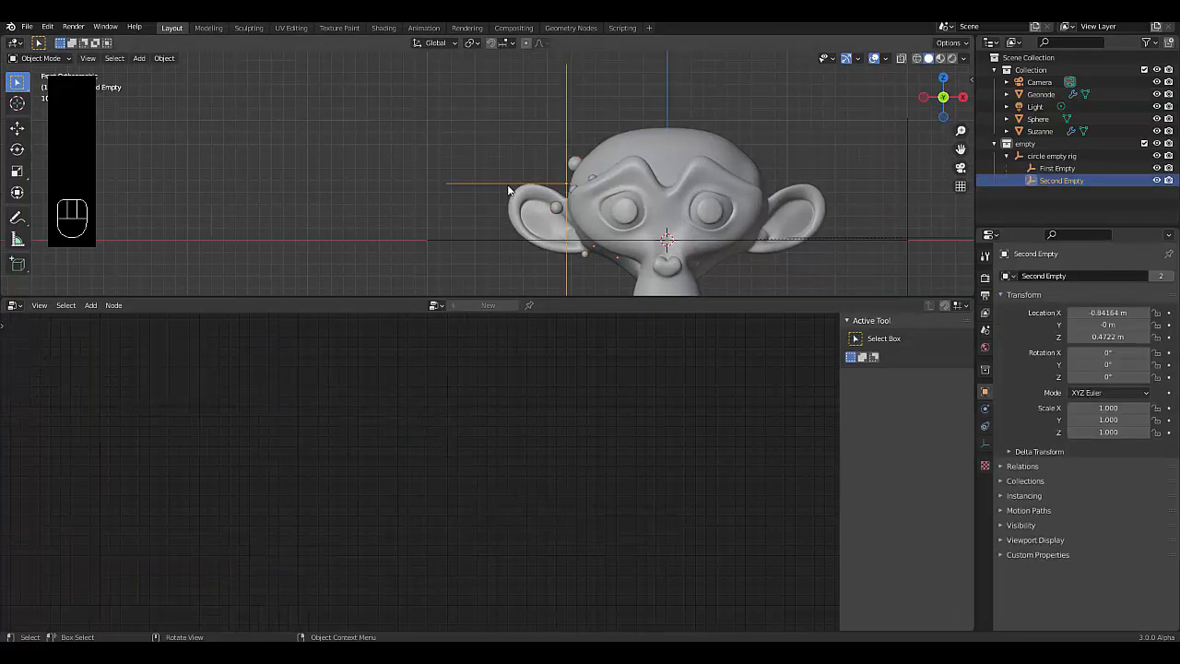
{"action": "key", "text": "g"}
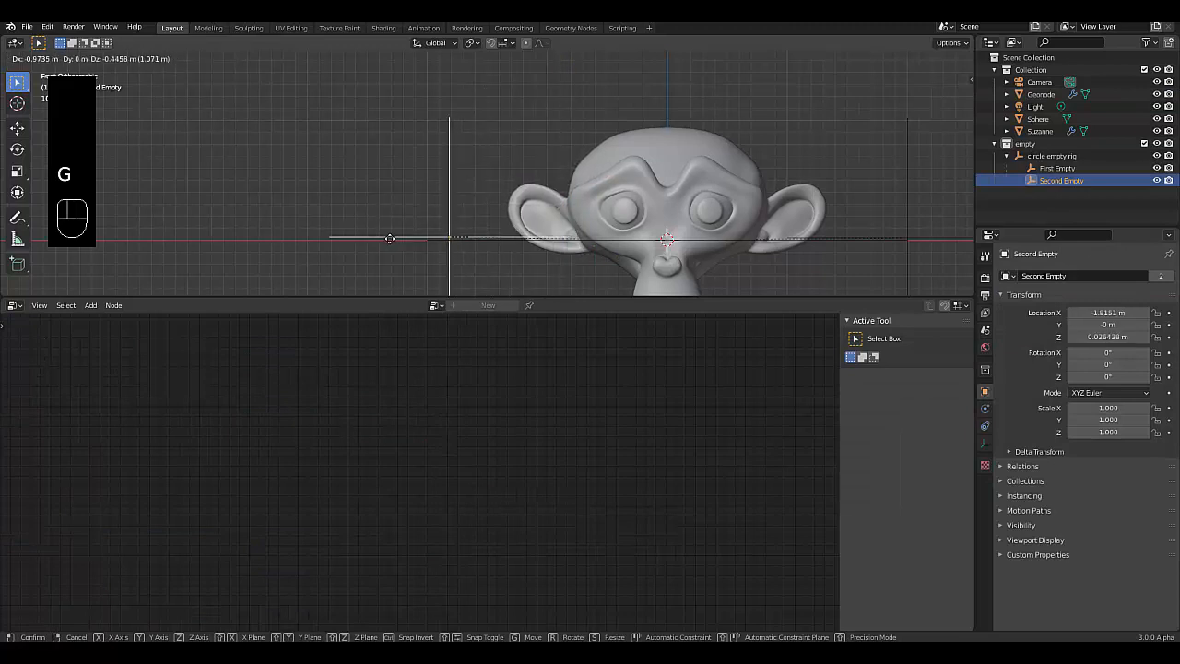
{"action": "left_click", "coordinate": [370, 241]}
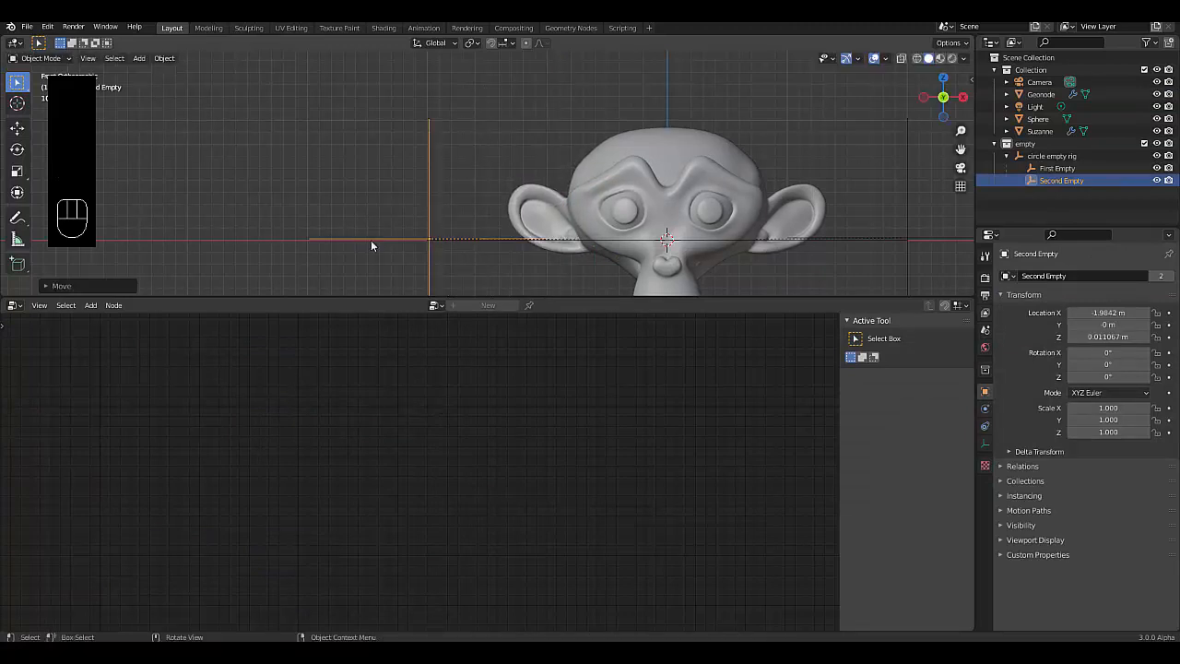
{"action": "scroll", "coordinate": [406, 237], "scroll_direction": "down", "scroll_amount": 5}
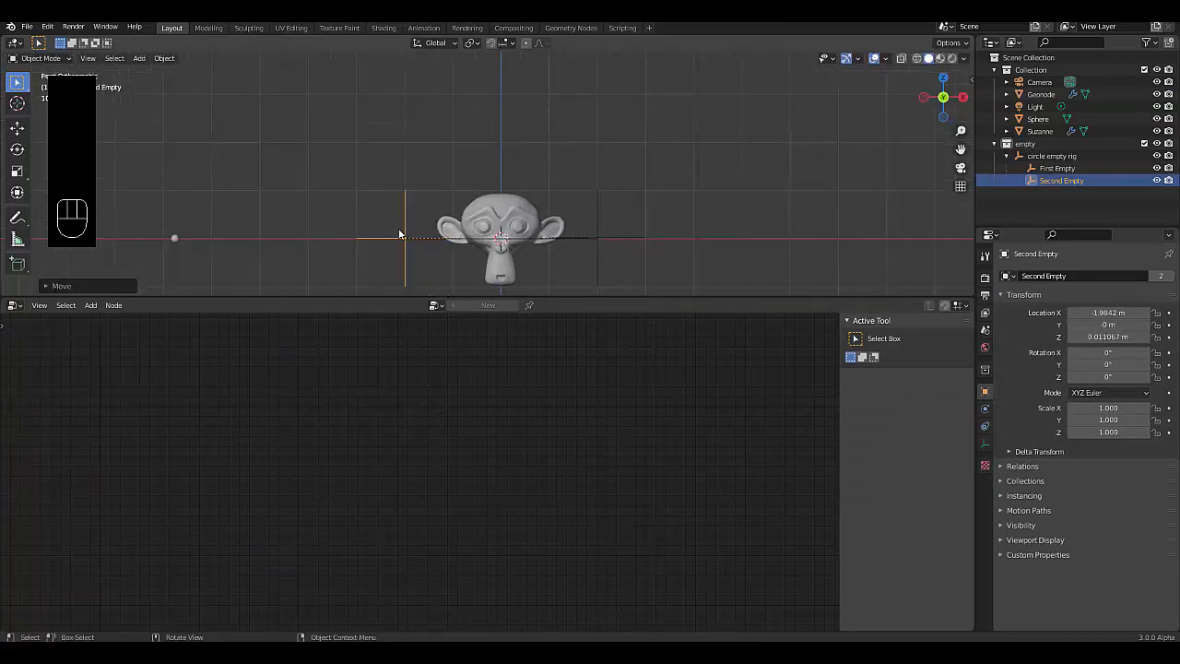
{"action": "left_click", "coordinate": [473, 246]}
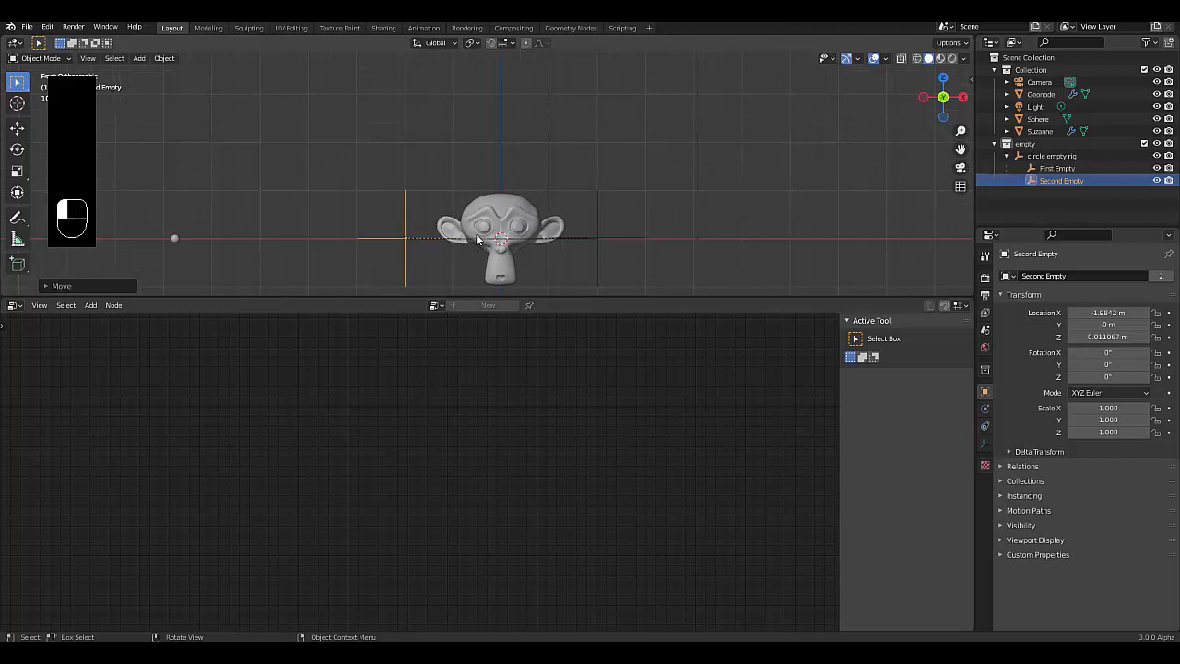
Try scaling the circle empty rig down to about 1.02, and undo the scaling.
{"action": "left_click", "coordinate": [1049, 155]}
{"action": "scroll", "coordinate": [612, 193], "scroll_direction": "up", "scroll_amount": 2}
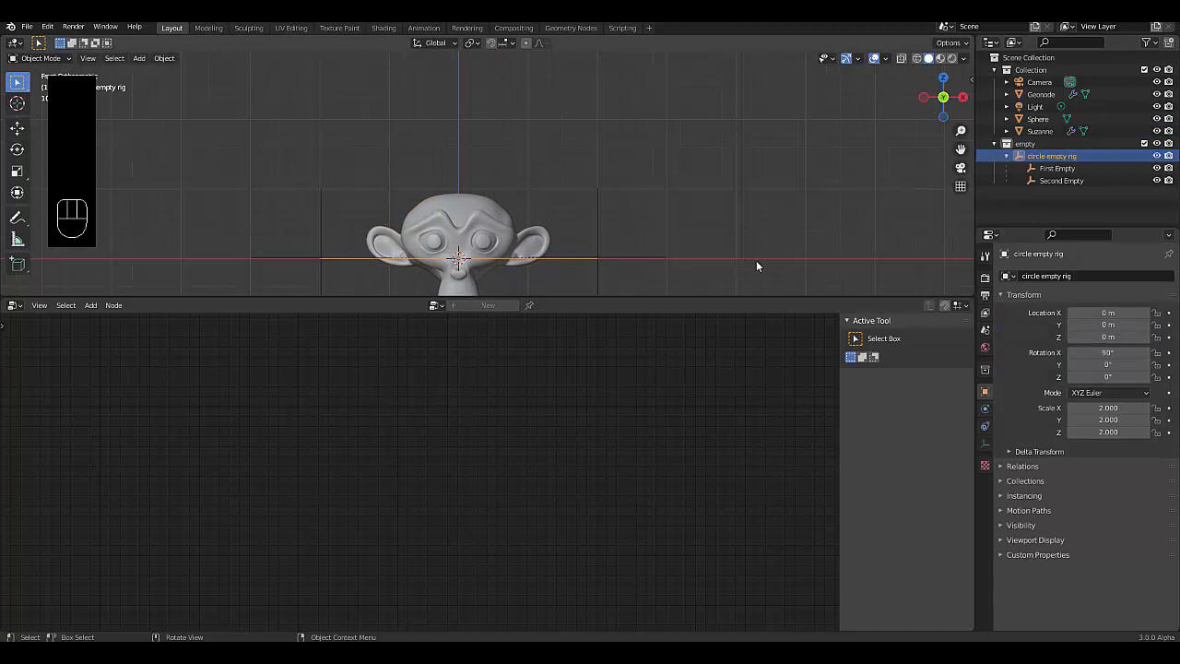
{"action": "key", "text": "s"}
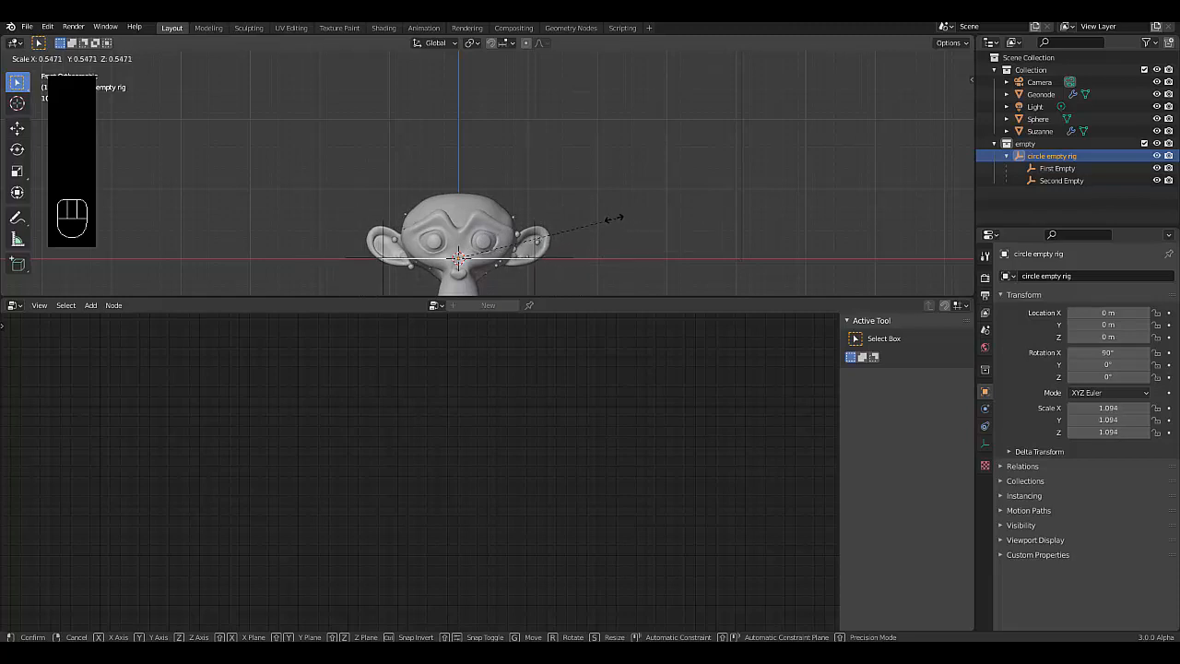
{"action": "left_click", "coordinate": [590, 237]}
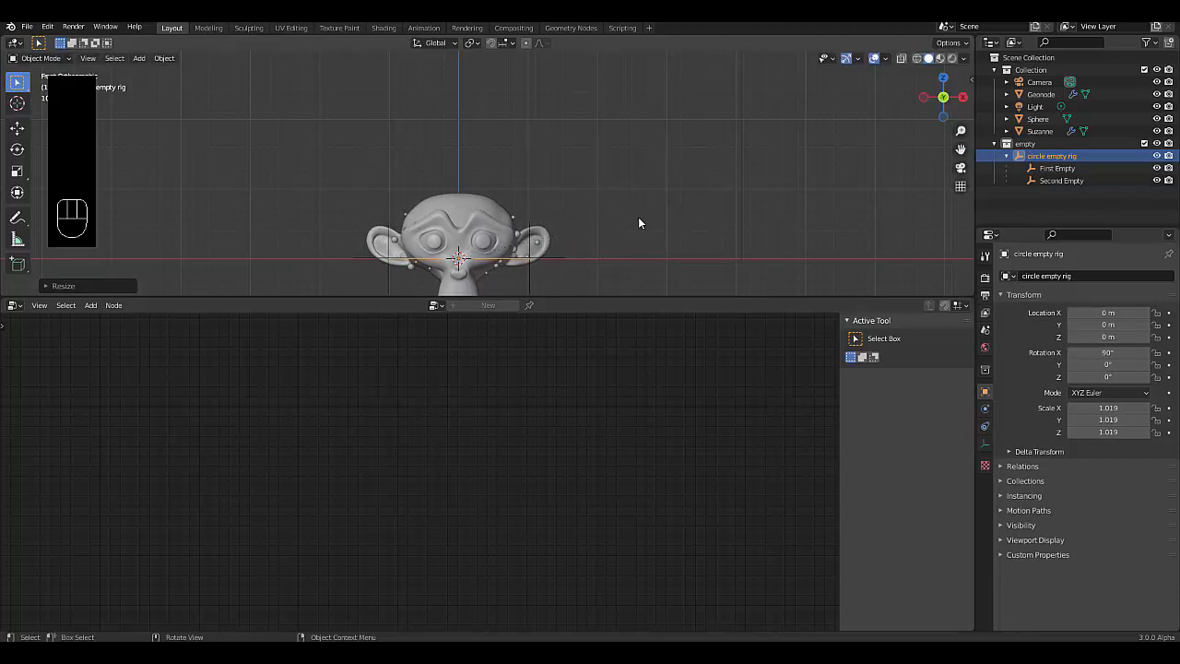
{"action": "key", "text": "ctrl+z"}
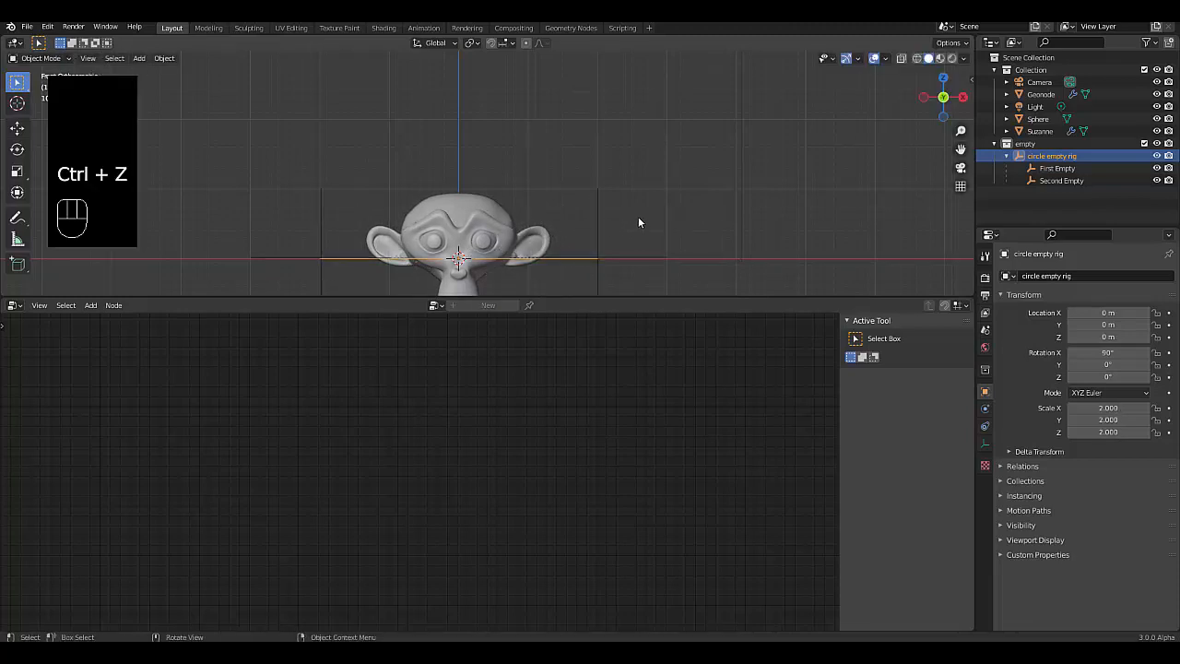
Switch the node editor area to the Timeline and insert a Location, Rotation & Scale keyframe for the circle empty rig at frame 1.
{"action": "left_click", "coordinate": [14, 307]}
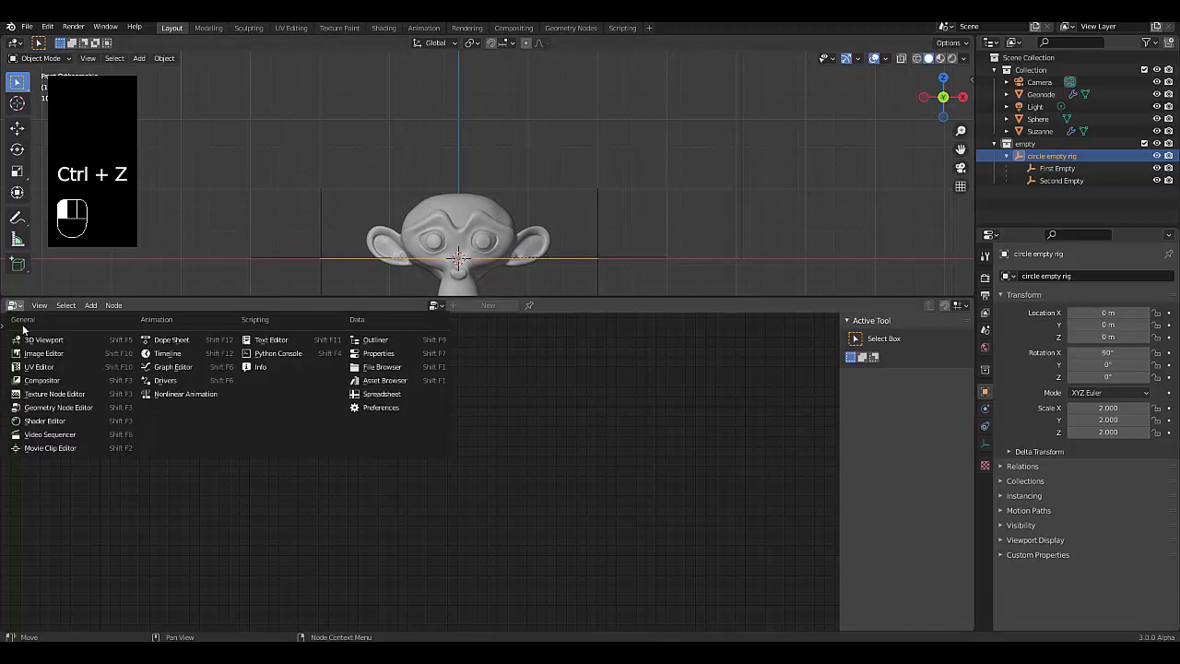
{"action": "left_click", "coordinate": [173, 354]}
{"action": "key", "text": "i"}
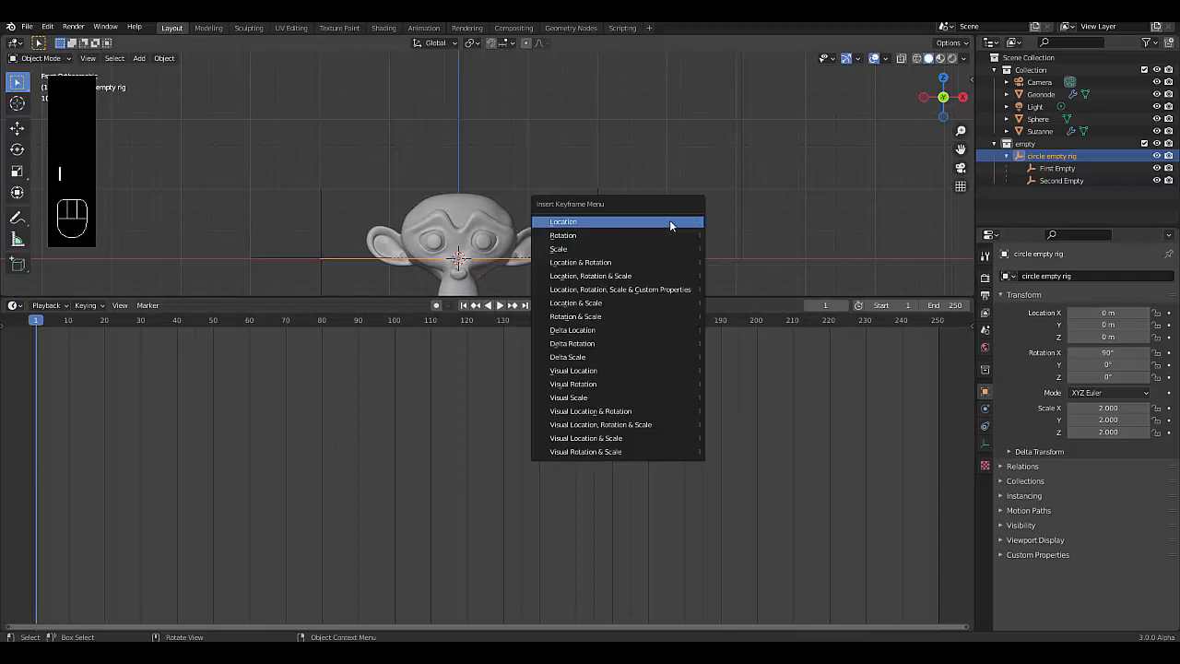
{"action": "left_click", "coordinate": [631, 276]}
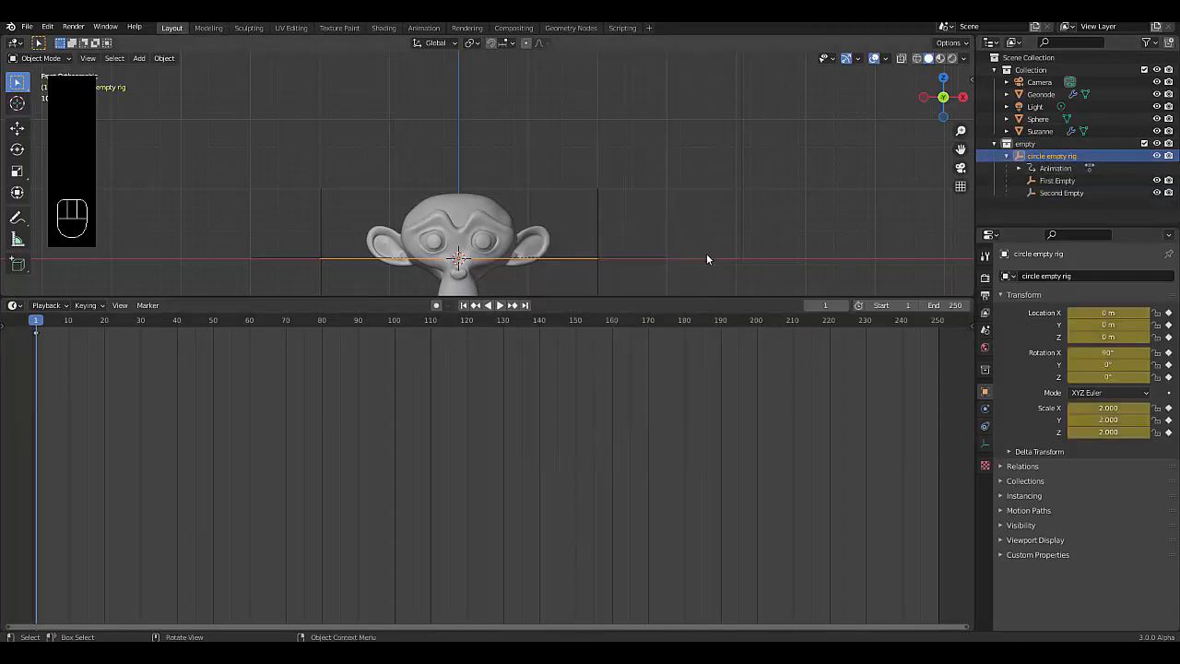
{"action": "key", "text": "s"}
{"action": "right_click", "coordinate": [626, 263]}
{"action": "left_click", "coordinate": [627, 263]}
At frame 50, scale the circle empty rig down to about 1.058 and keyframe its location, rotation and scale.
{"action": "left_click", "coordinate": [827, 305]}
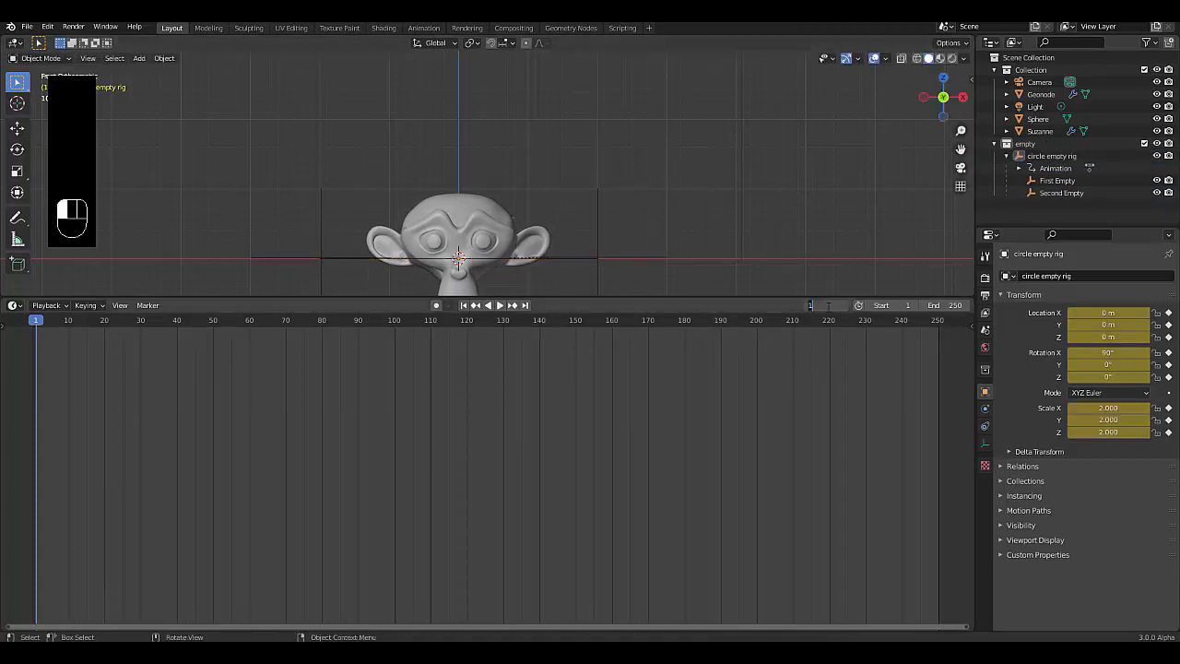
{"action": "key", "text": "Return"}
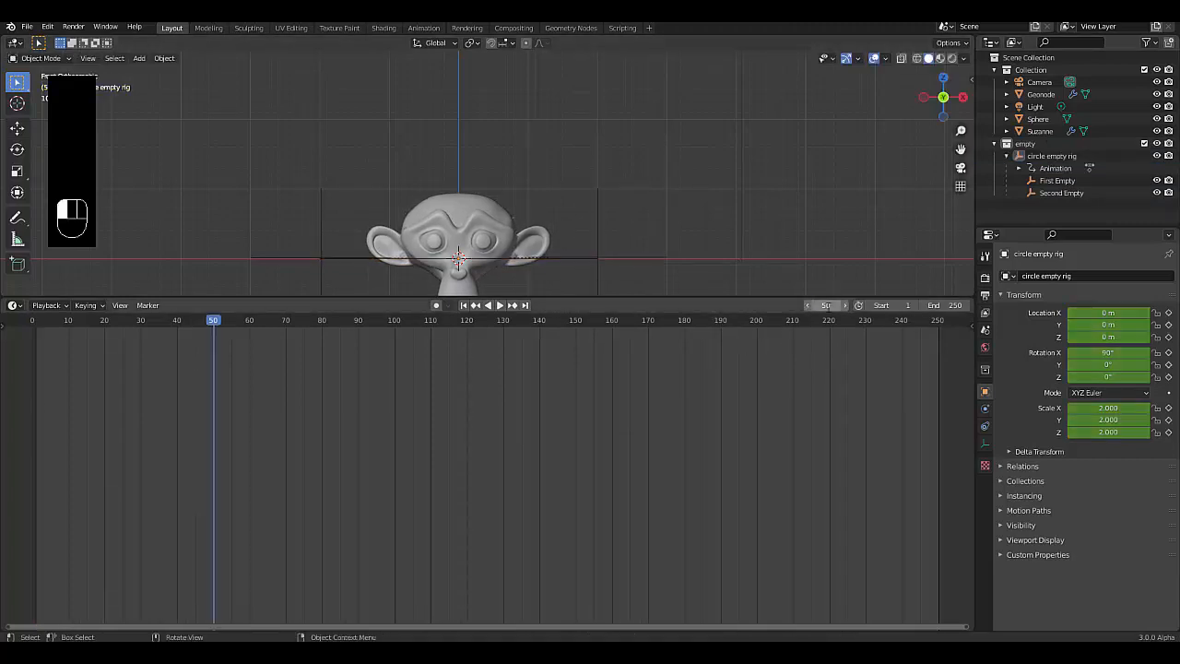
{"action": "left_click", "coordinate": [1048, 156]}
{"action": "key", "text": "s"}
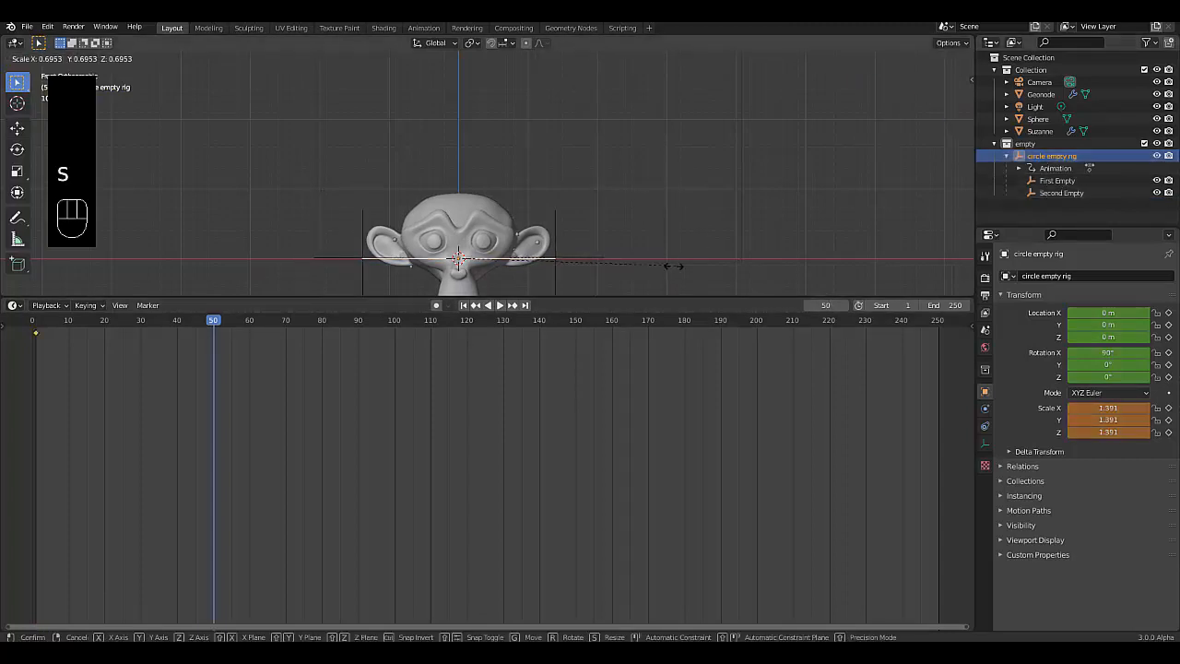
{"action": "left_click", "coordinate": [624, 270]}
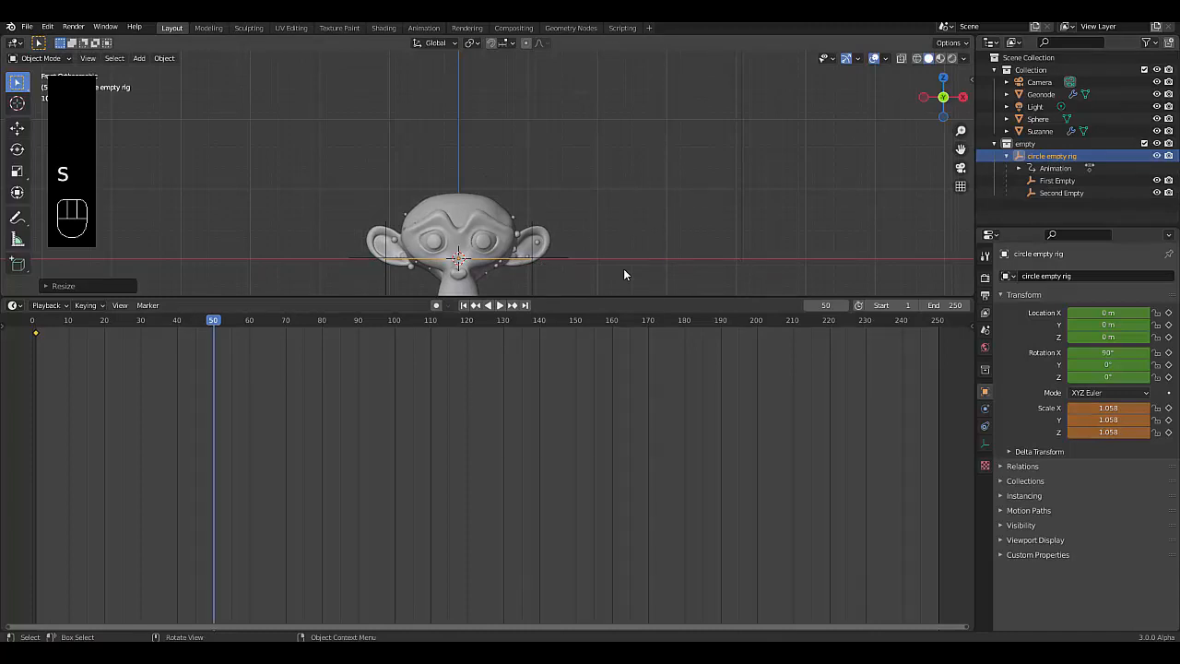
{"action": "key", "text": "i"}
{"action": "left_click", "coordinate": [624, 270]}
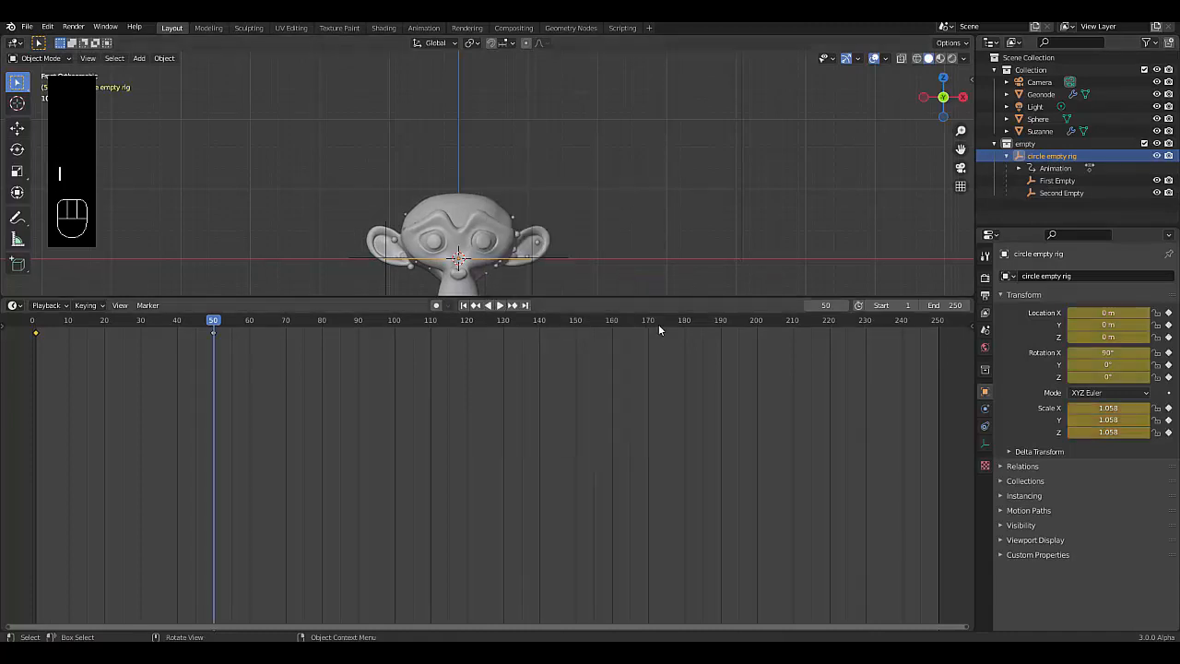
Go to frame 100 and rotate the circle empty rig by 90° in the front view.
{"action": "left_click", "coordinate": [824, 307]}
{"action": "type", "text": "100"}
{"action": "key", "text": "Return"}
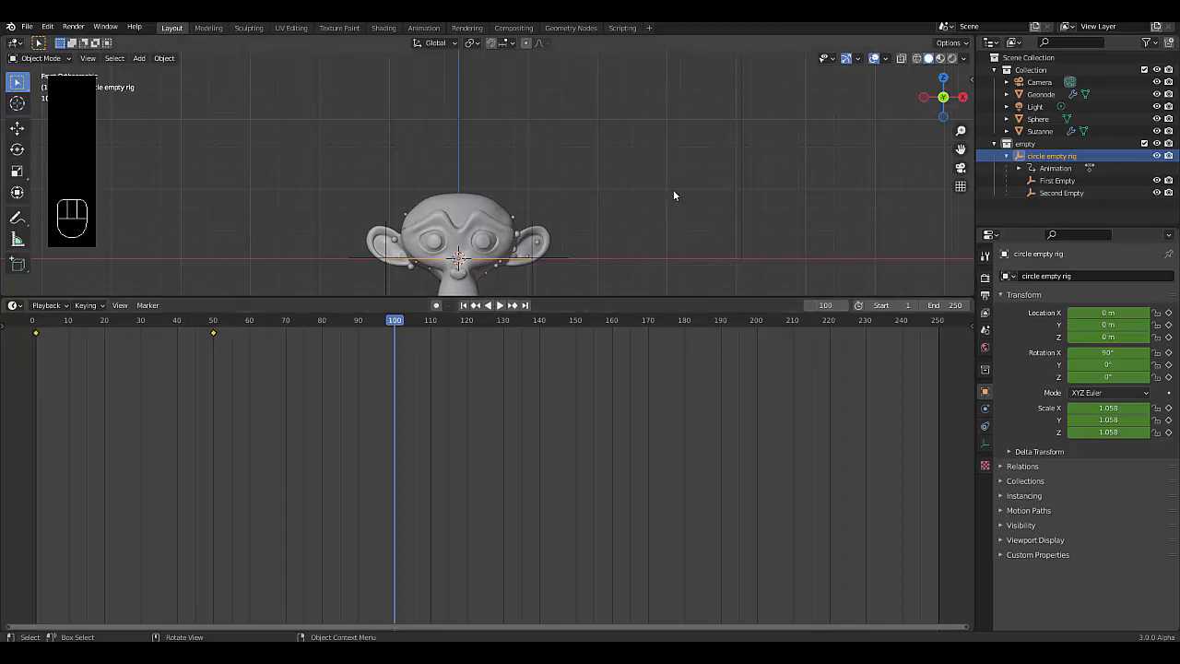
{"action": "key", "text": "r"}
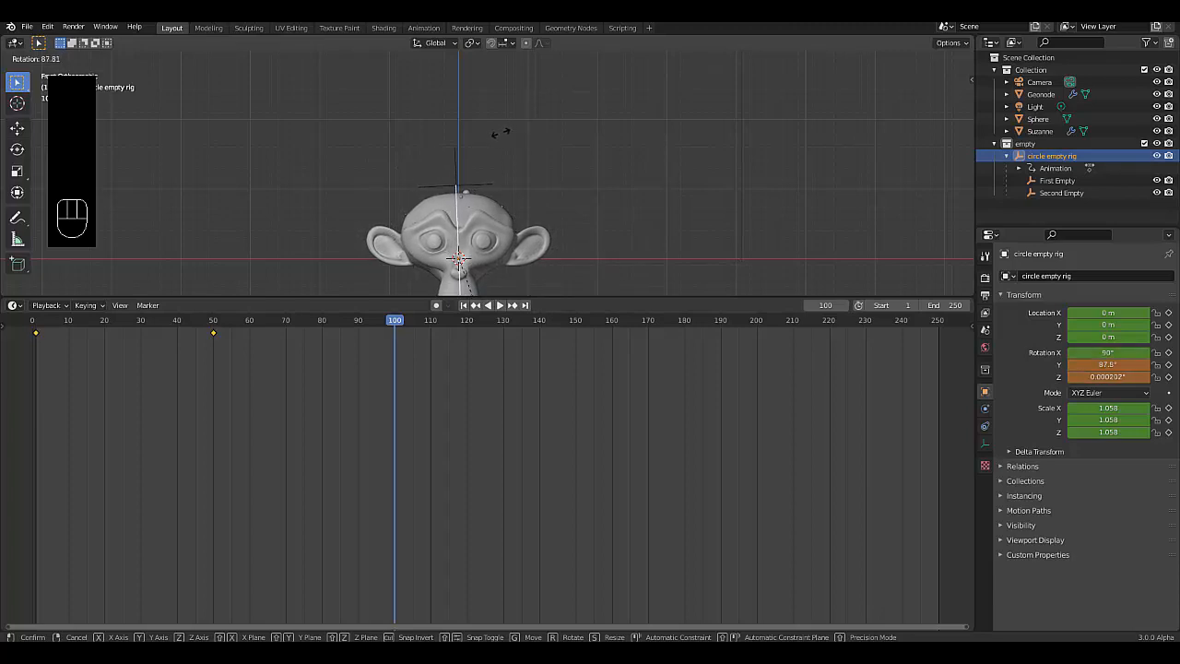
{"action": "type", "text": "90"}
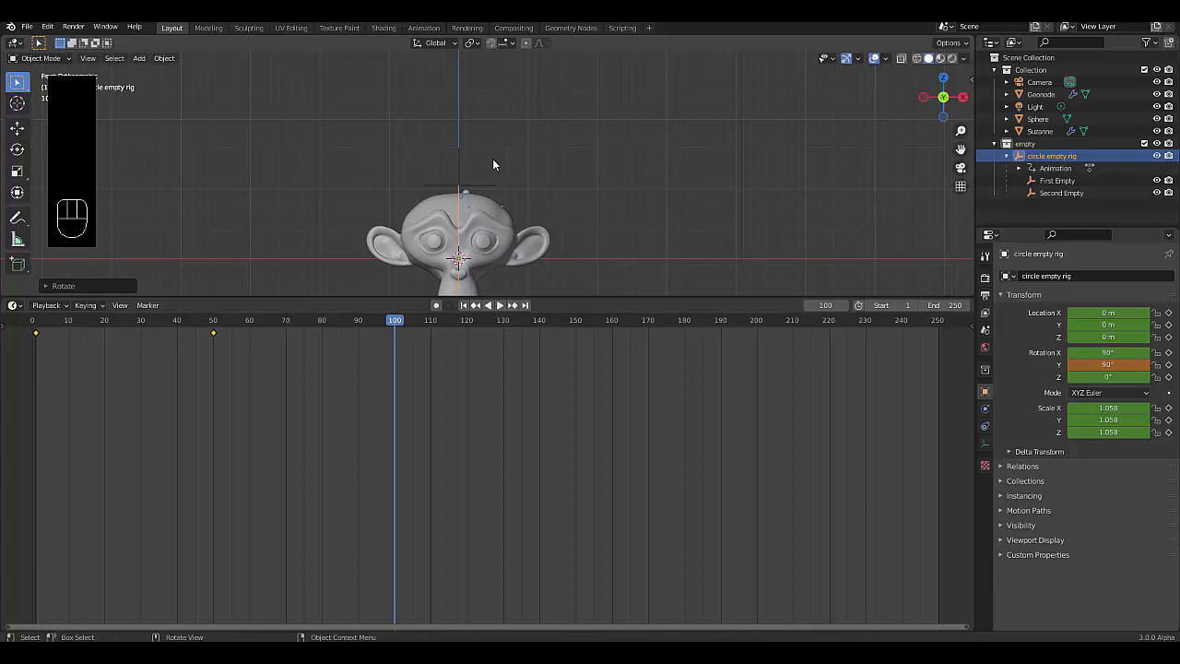
Rotate the circle empty rig by a further 90° about the global X axis at frame 100.
{"action": "middle_click_drag", "start_coordinate": [492, 164], "coordinate": [550, 183]}
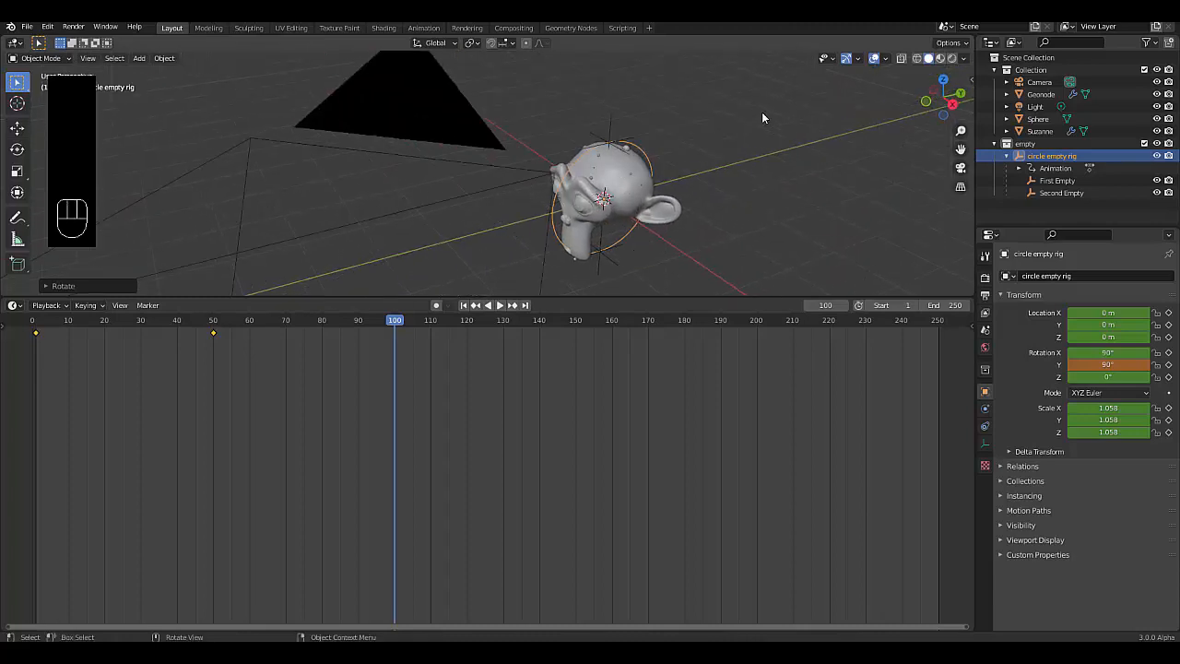
{"action": "key", "text": "r"}
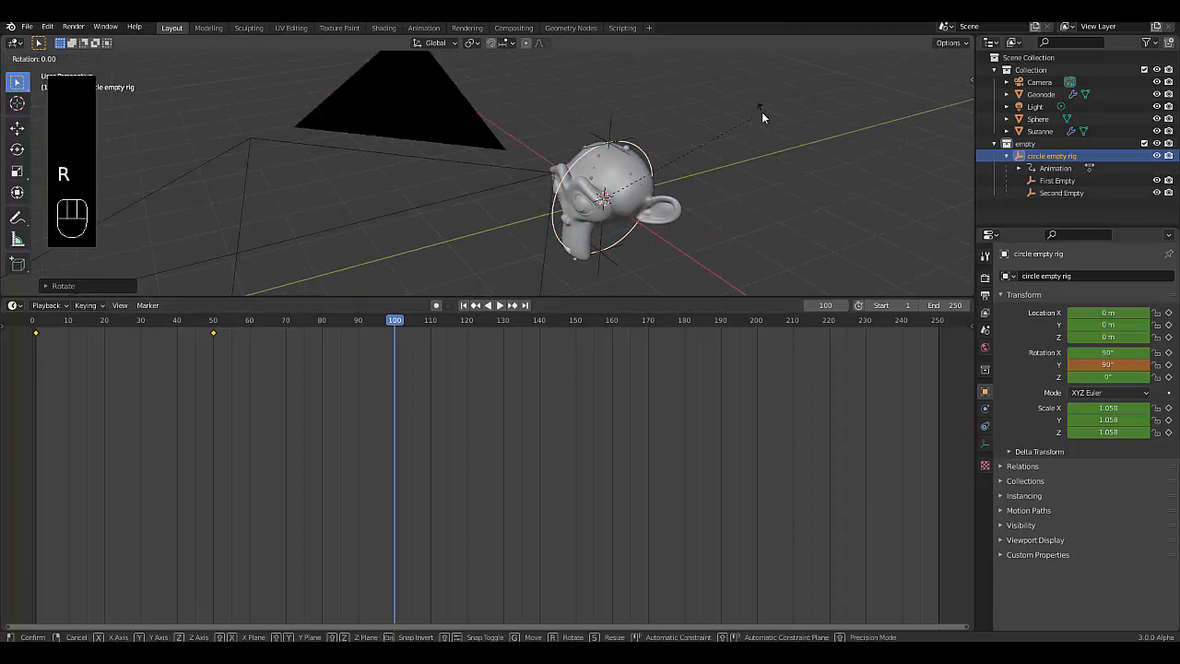
{"action": "type", "text": "y"}
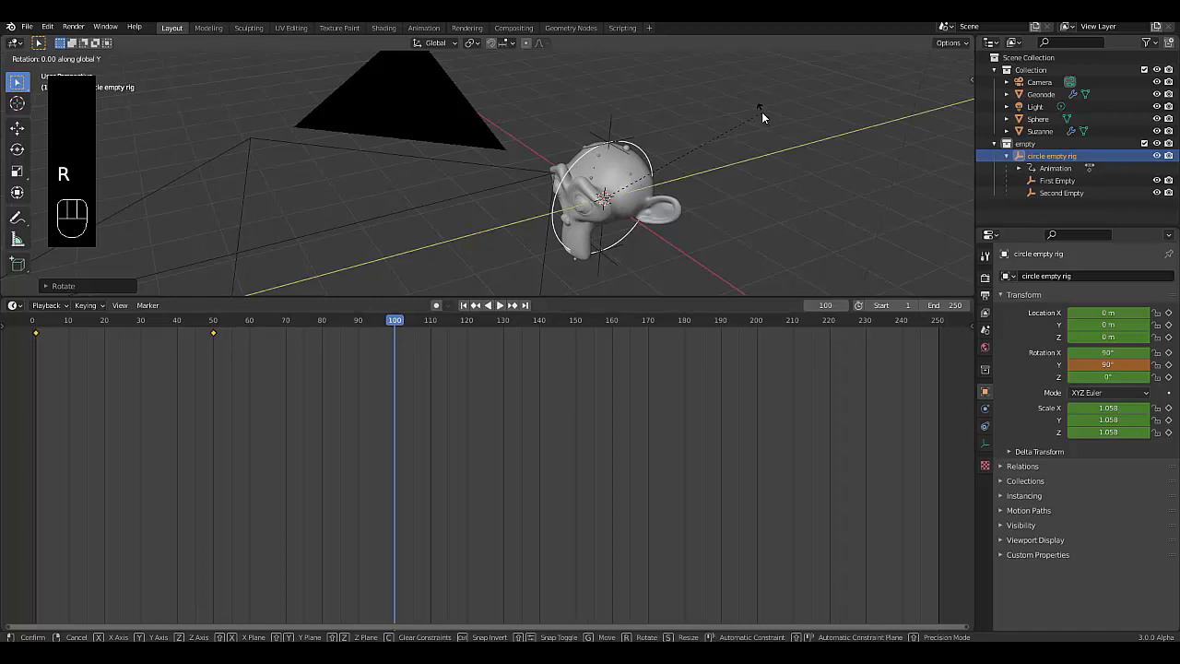
{"action": "type", "text": "45"}
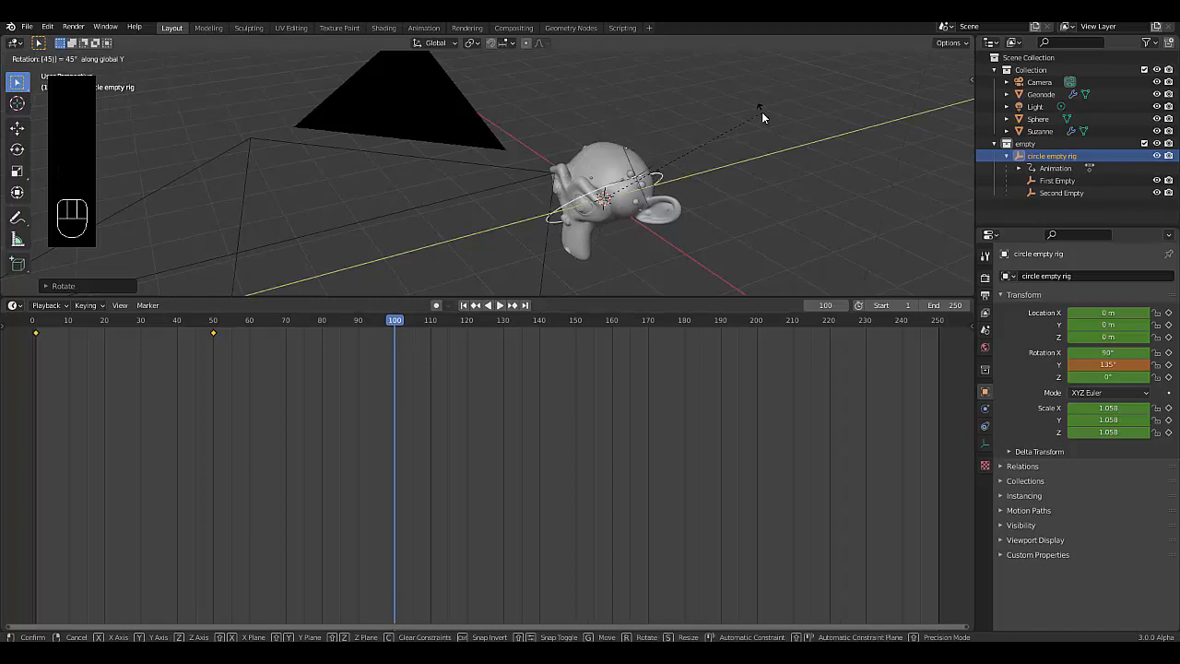
{"action": "type", "text": "x"}
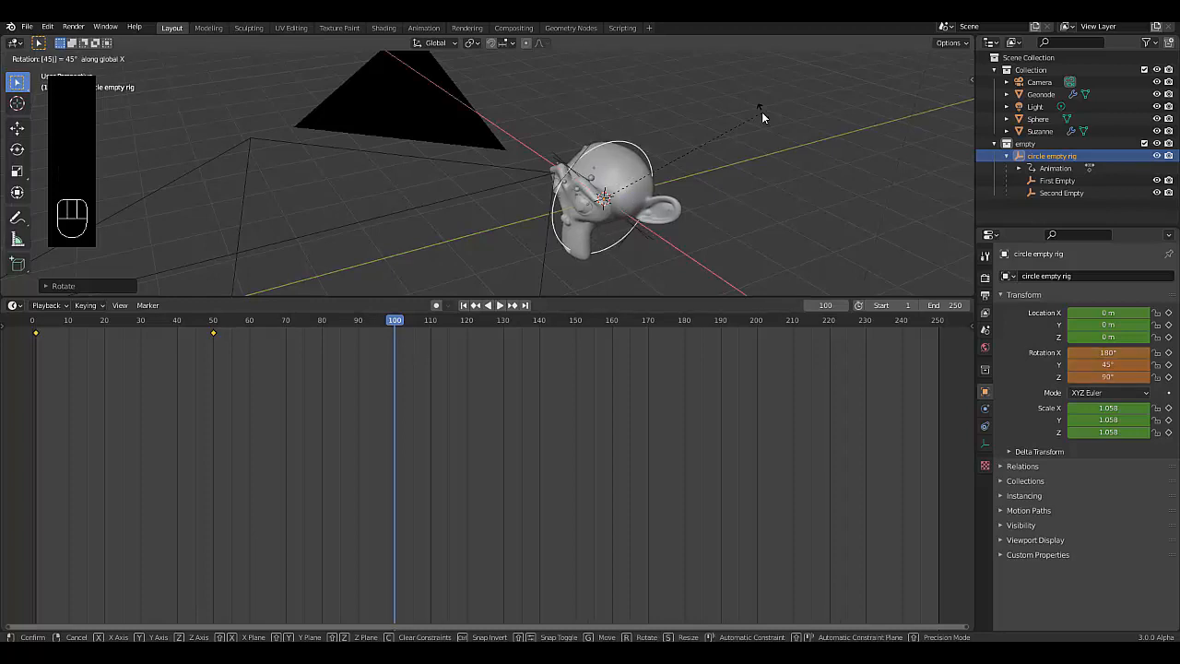
{"action": "key", "text": "BackSpace"}
{"action": "key", "text": "BackSpace"}
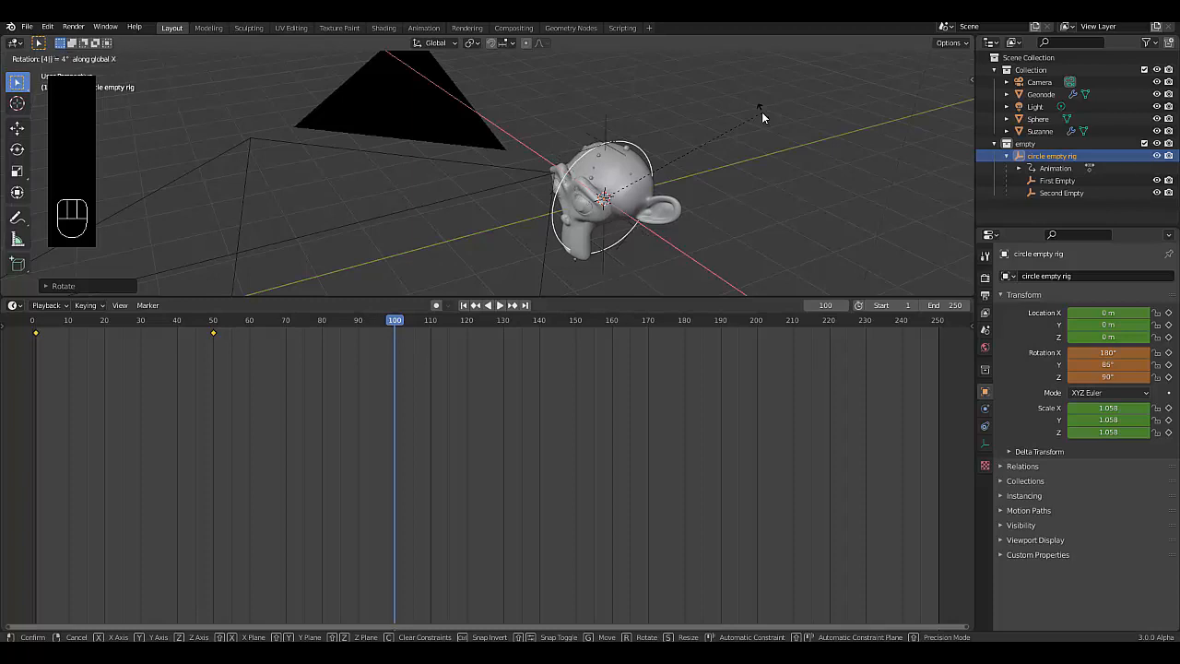
{"action": "type", "text": "90"}
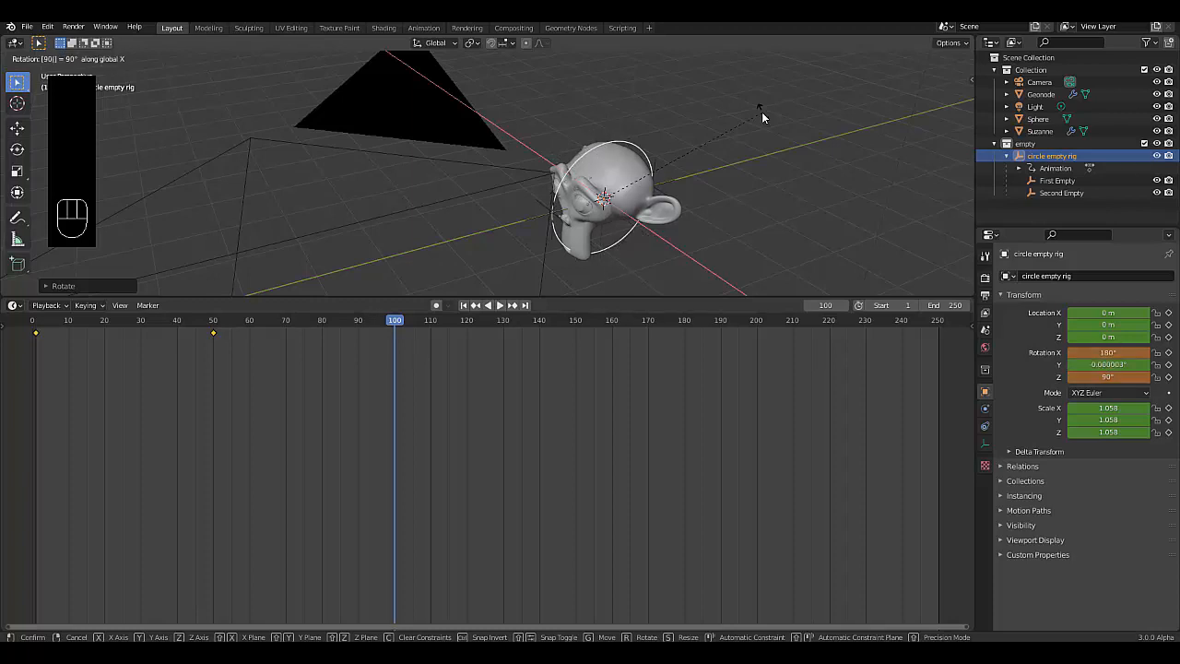
{"action": "key", "text": "Return"}
Scale the circle empty rig down to about 0.862 and insert a Location, Rotation & Scale keyframe at frame 100.
{"action": "middle_click_drag", "start_coordinate": [701, 123], "coordinate": [745, 172]}
{"action": "scroll", "coordinate": [745, 171], "scroll_direction": "down", "scroll_amount": 4}
{"action": "scroll", "coordinate": [636, 182], "scroll_direction": "up", "scroll_amount": 5}
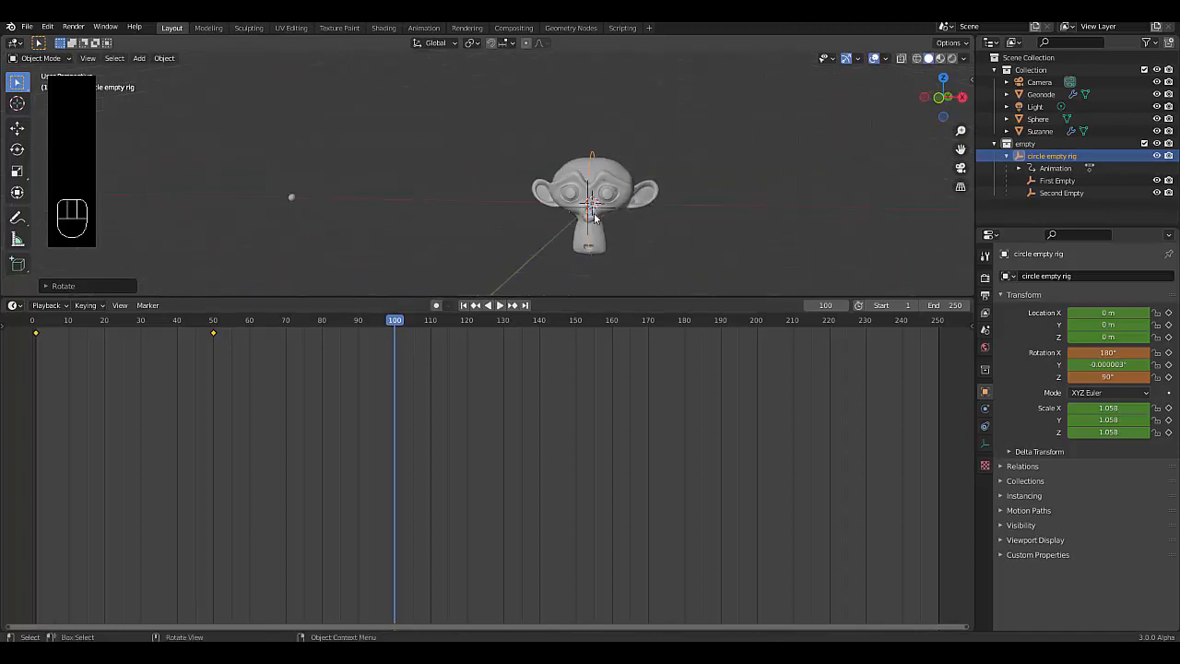
{"action": "middle_click_drag", "start_coordinate": [631, 187], "coordinate": [517, 180]}
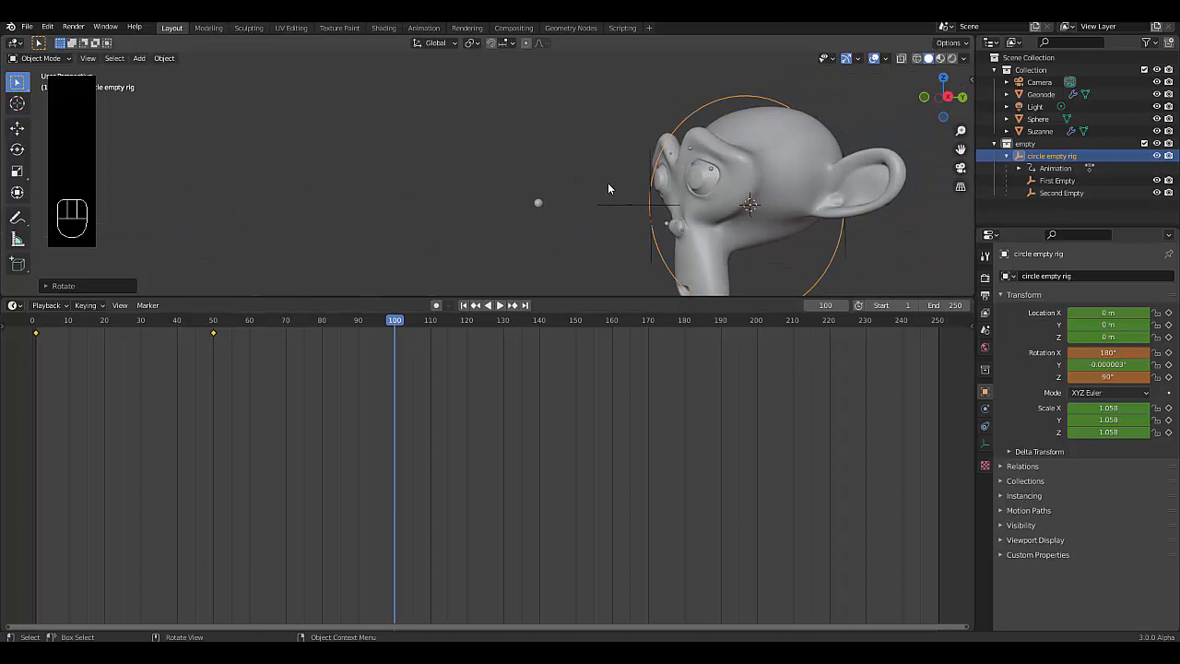
{"action": "key", "text": "s"}
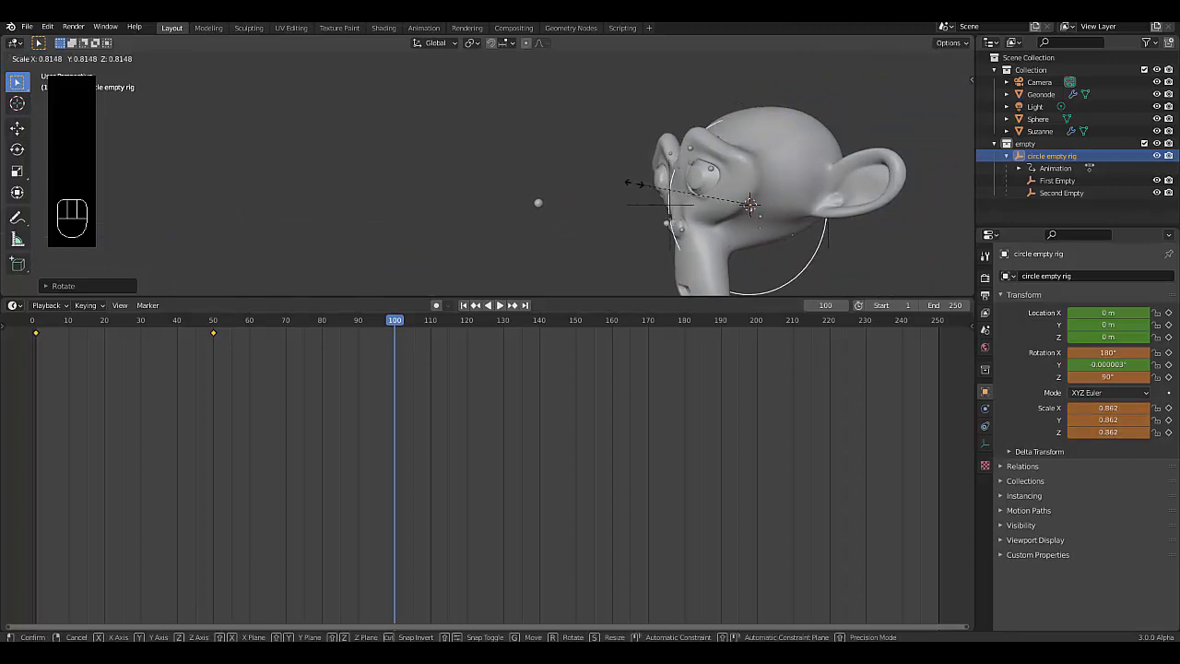
{"action": "left_click", "coordinate": [634, 184]}
{"action": "mouse_move", "coordinate": [637, 187]}
{"action": "middle_mouse_down"}
{"action": "mouse_move", "coordinate": [813, 191]}
{"action": "mouse_move", "coordinate": [660, 184]}
{"action": "middle_mouse_up"}
{"action": "key", "text": "i"}
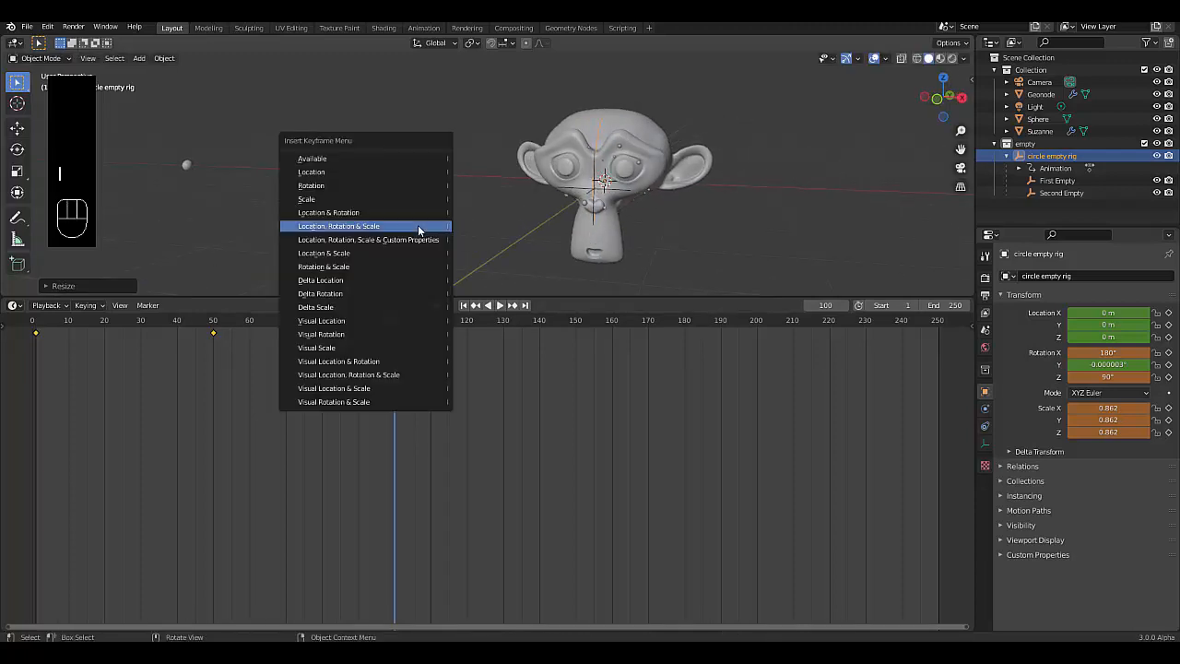
{"action": "left_click", "coordinate": [419, 227]}
Go to frame 150 and rotate the circle empty rig by about 112° about the global X axis.
{"action": "middle_click_drag", "start_coordinate": [593, 135], "coordinate": [504, 120]}
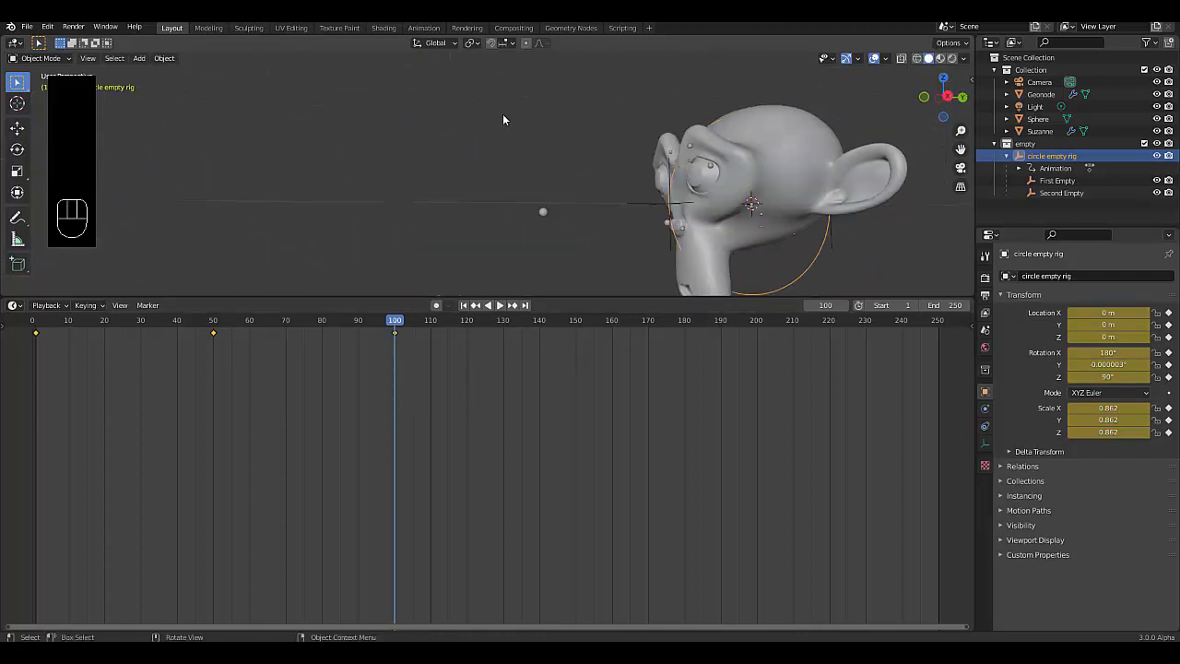
{"action": "left_click", "coordinate": [825, 304]}
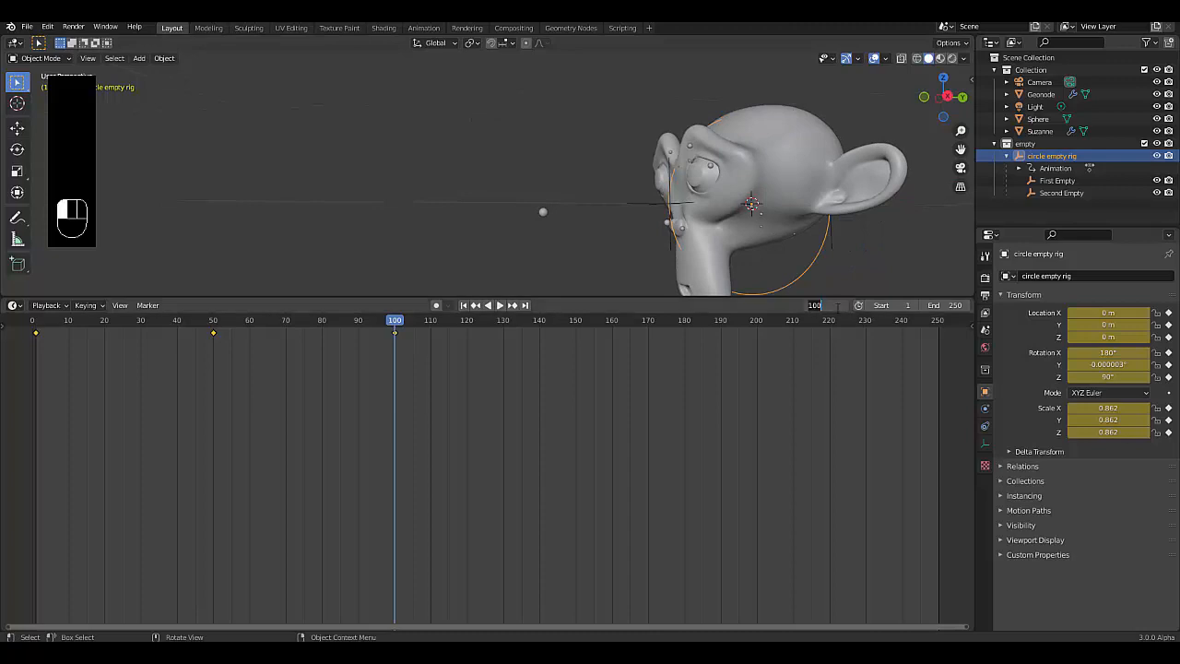
{"action": "type", "text": "150"}
{"action": "key", "text": "Return"}
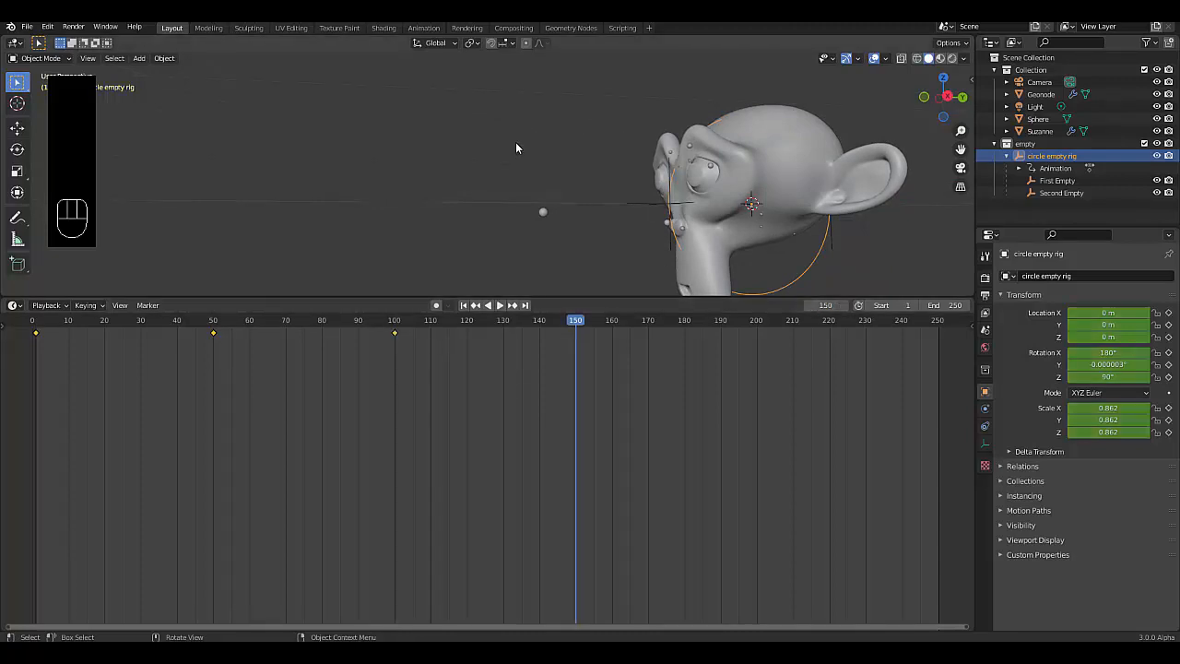
{"action": "key", "text": "r"}
{"action": "key", "text": "y"}
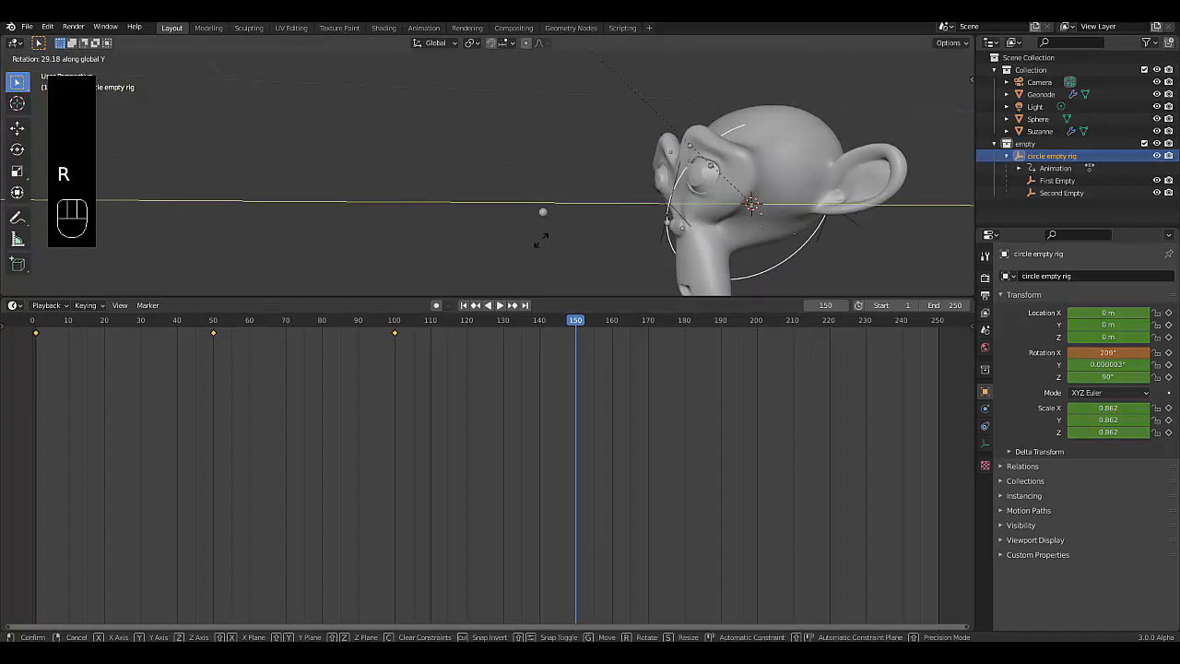
{"action": "key", "text": "x"}
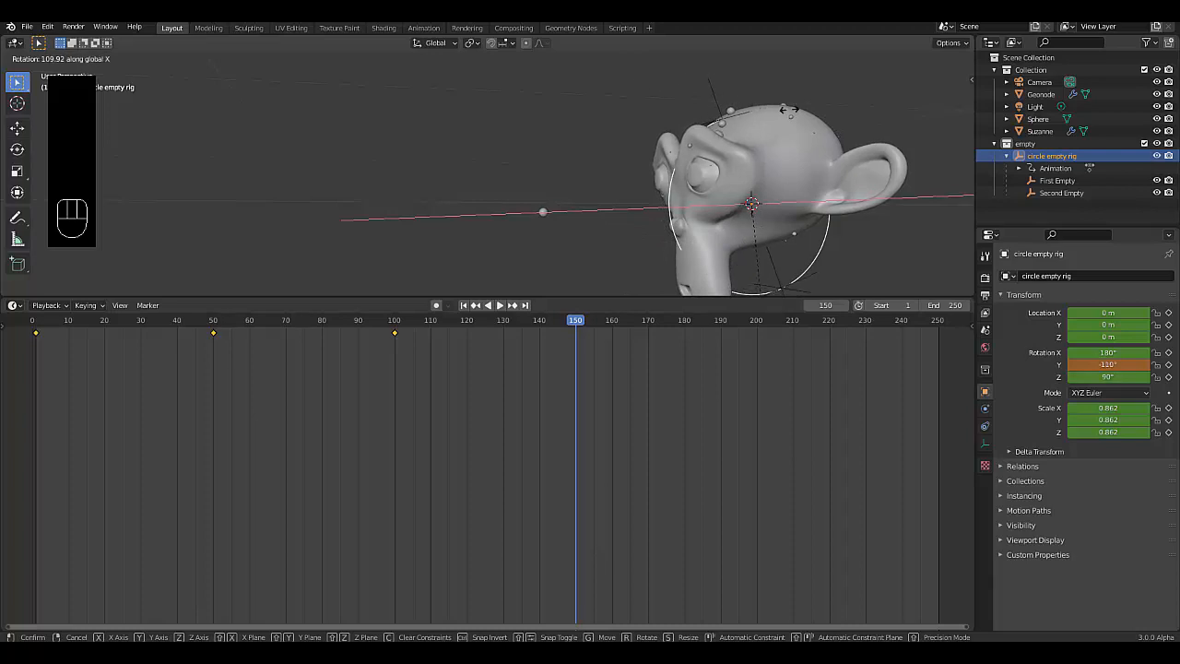
{"action": "left_click", "coordinate": [804, 107]}
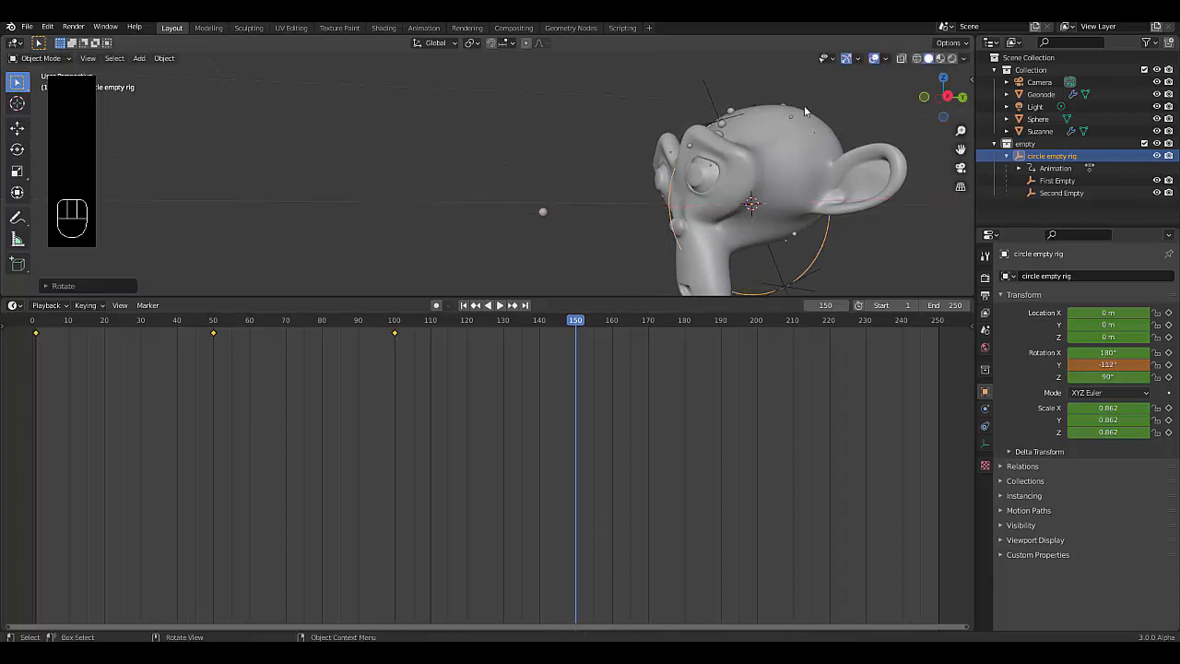
Rotate the circle empty rig freely by about 28° in the front view at frame 150.
{"action": "key", "text": "KP_1"}
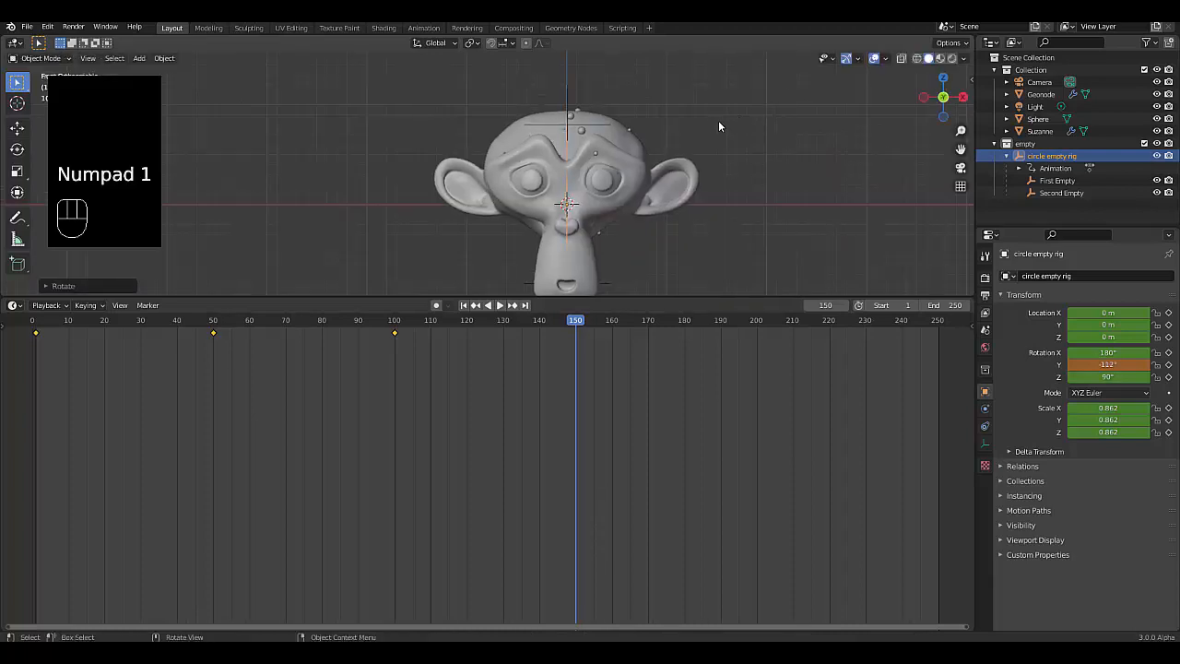
{"action": "key", "text": "r"}
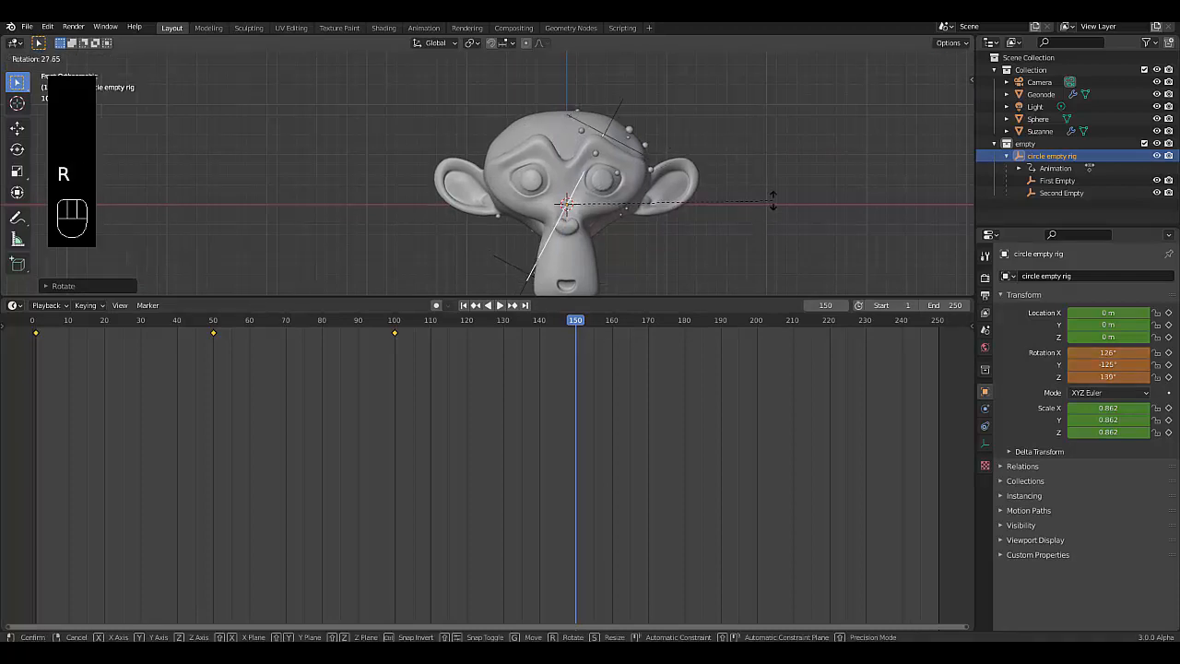
{"action": "left_click", "coordinate": [772, 202]}
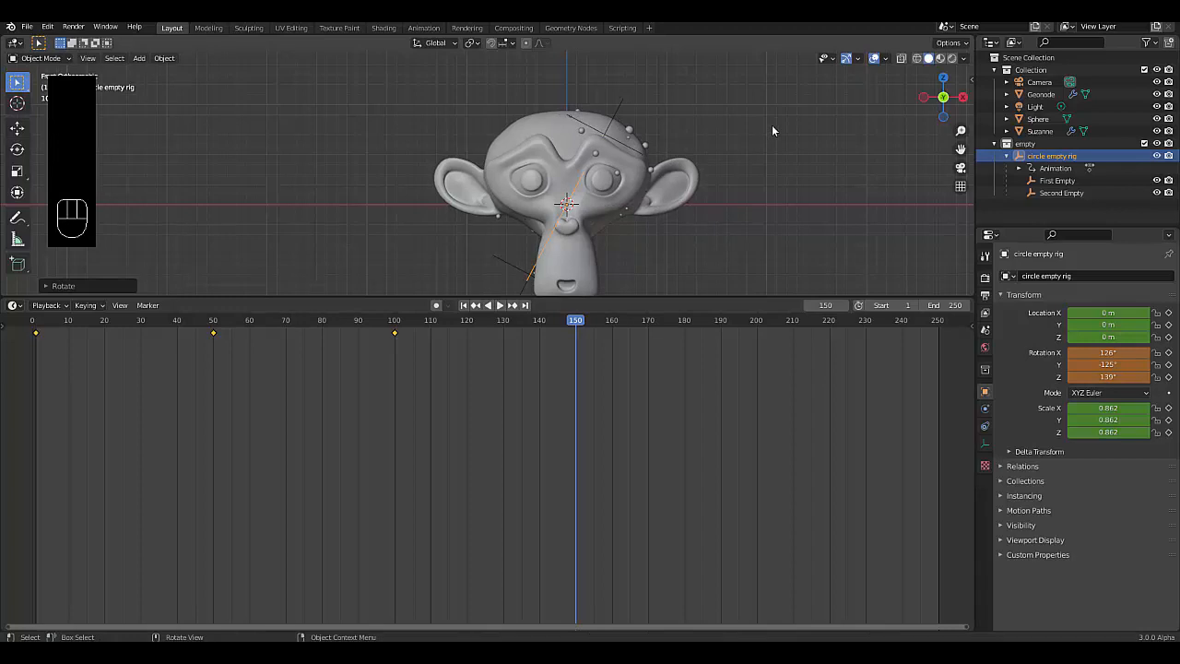
Rotate the circle empty rig about its local Z axis and insert a Location, Rotation & Scale keyframe at frame 150.
{"action": "key", "text": "r"}
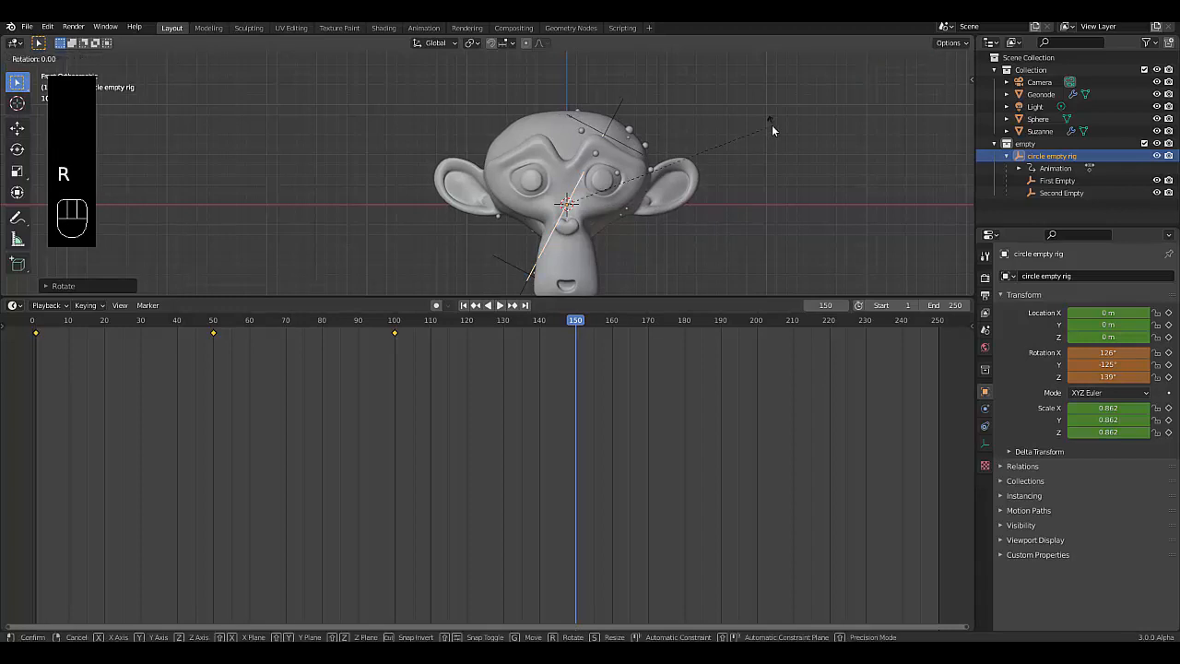
{"action": "key", "text": "z"}
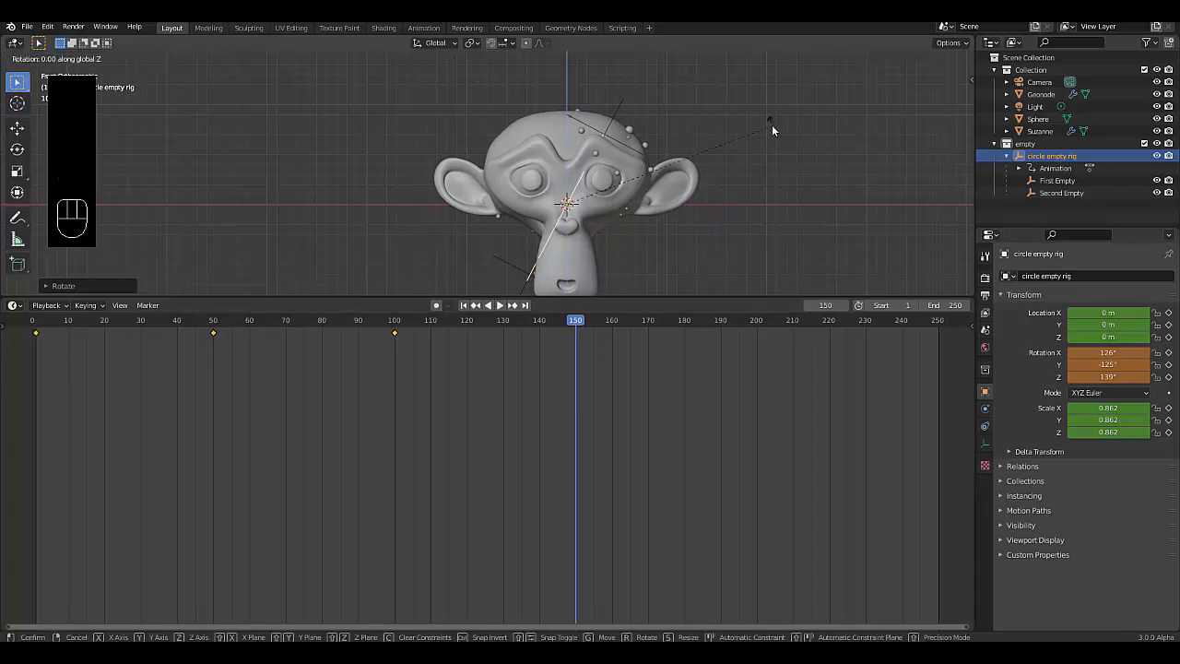
{"action": "key", "text": "z"}
{"action": "left_click", "coordinate": [567, 221]}
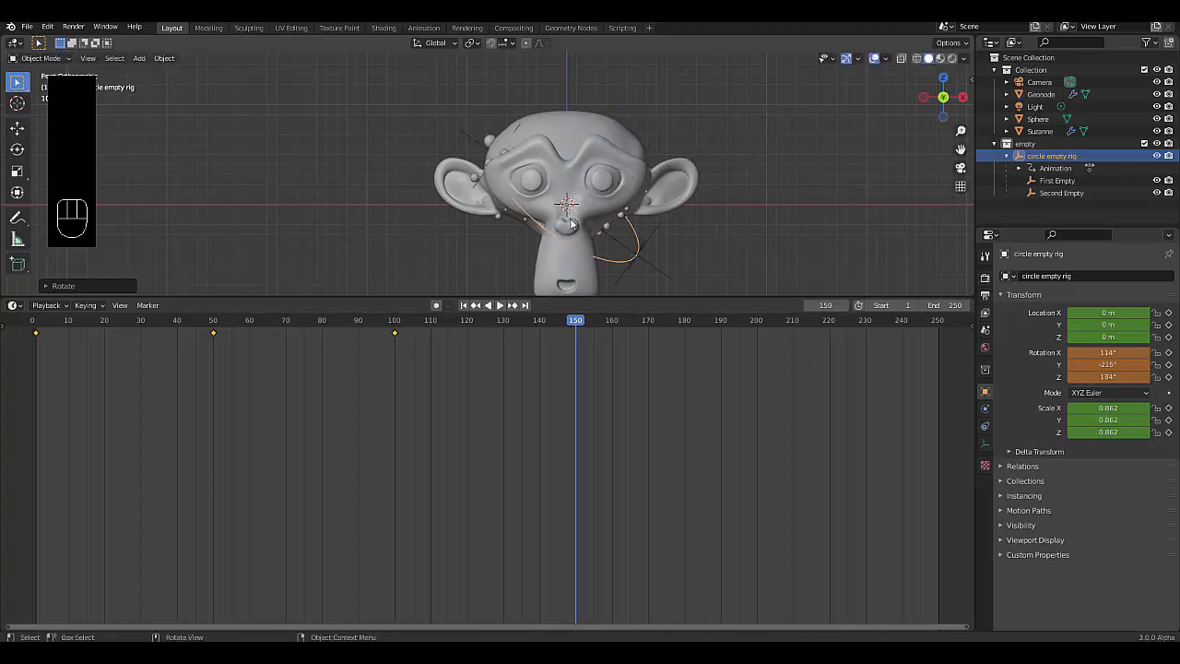
{"action": "key", "text": "i"}
{"action": "left_click", "coordinate": [757, 187]}
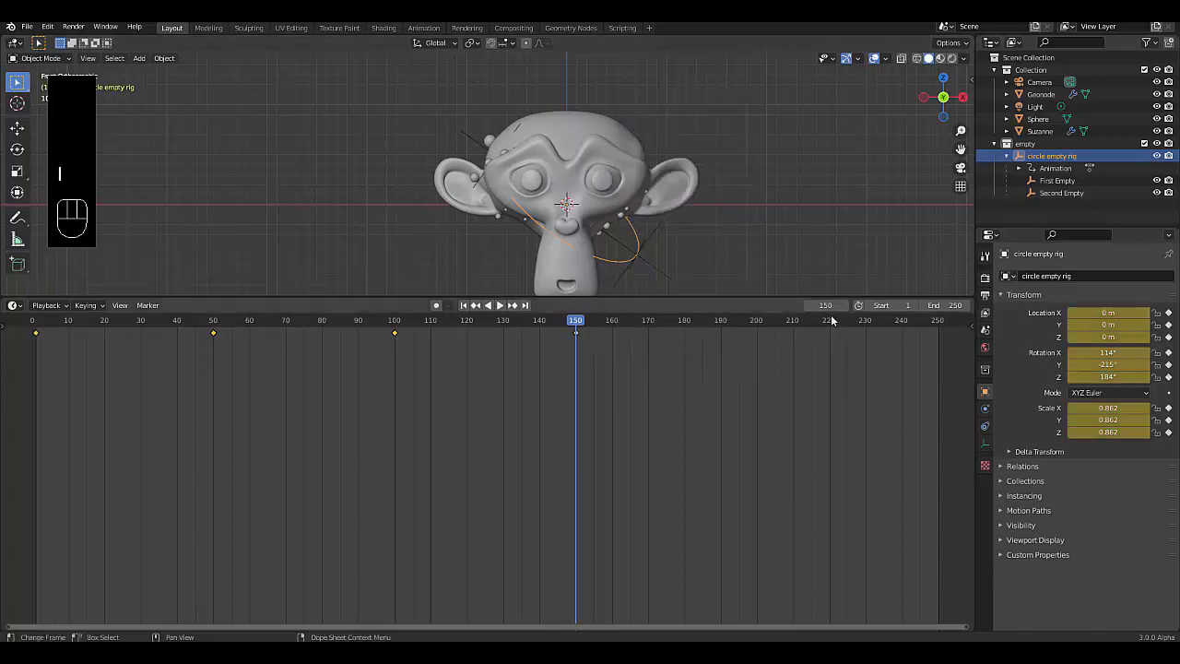
Play back the circle empty rig's animation from the first frame, stopping near frame 150.
{"action": "left_click", "coordinate": [463, 305]}
{"action": "key", "text": "space"}
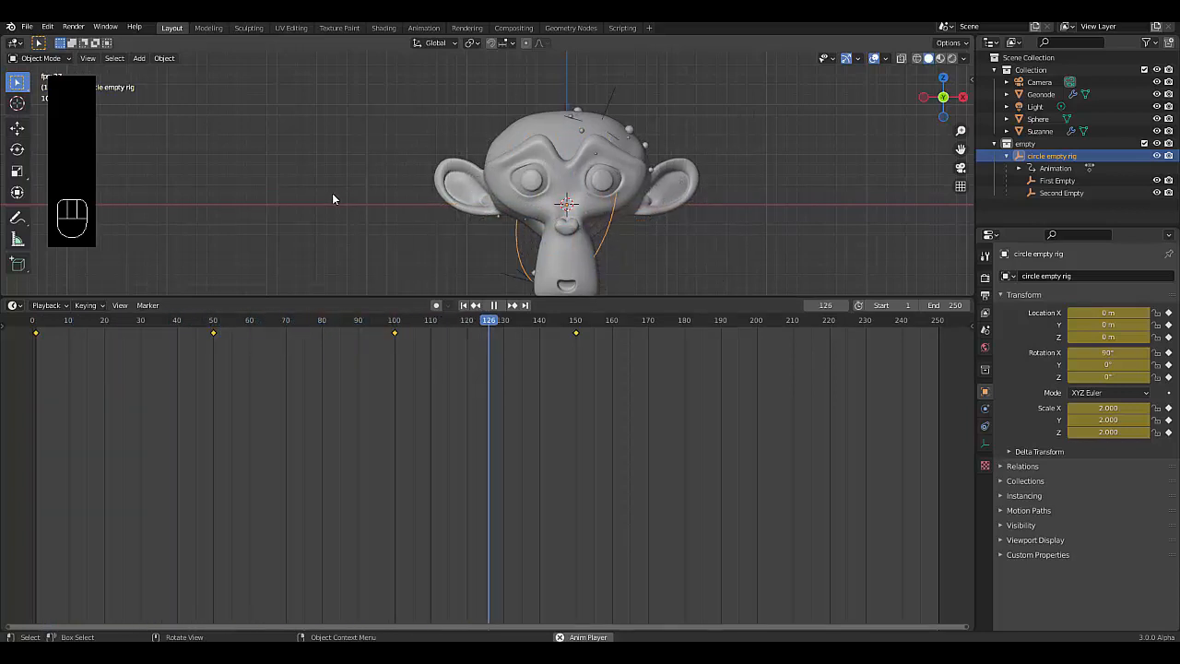
{"action": "key", "text": "space"}
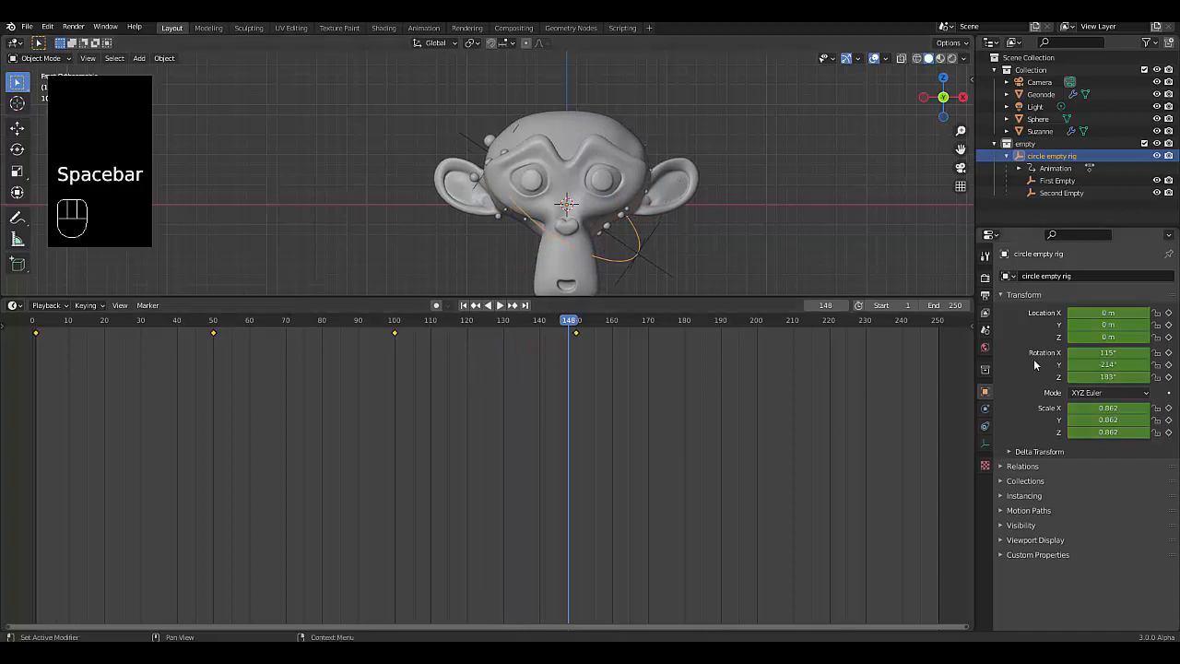
Set the animation's end frame to 150 and return to the first frame.
{"action": "left_click", "coordinate": [929, 305]}
{"action": "type", "text": "1"}
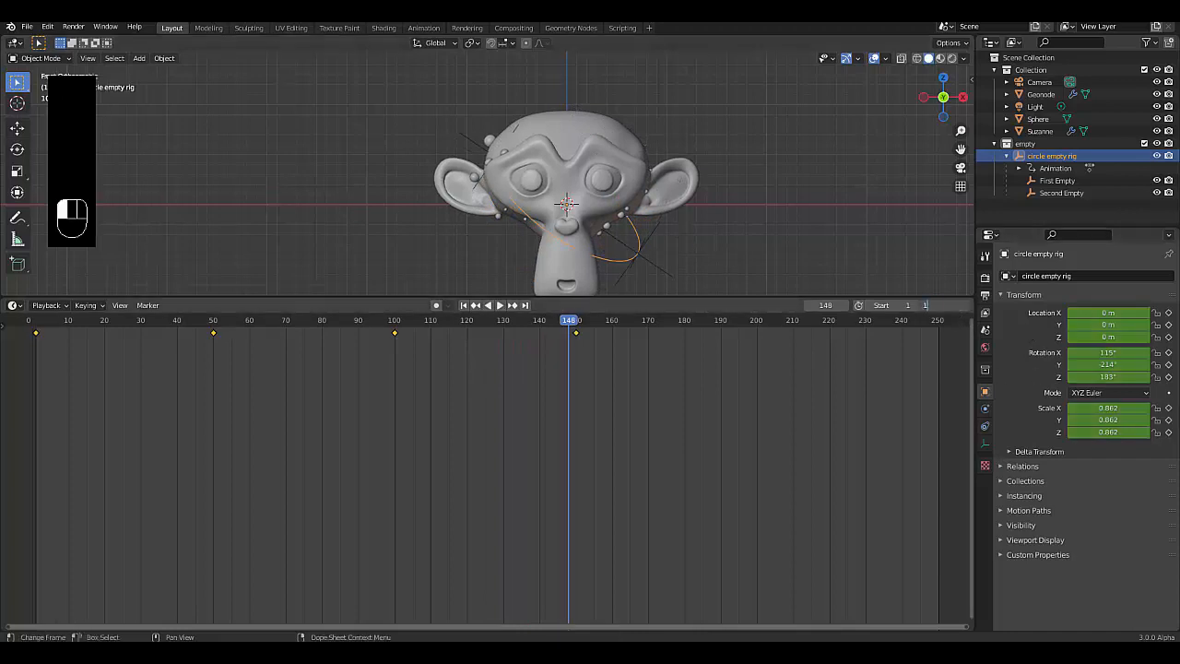
{"action": "type", "text": "50"}
{"action": "key", "text": "Return"}
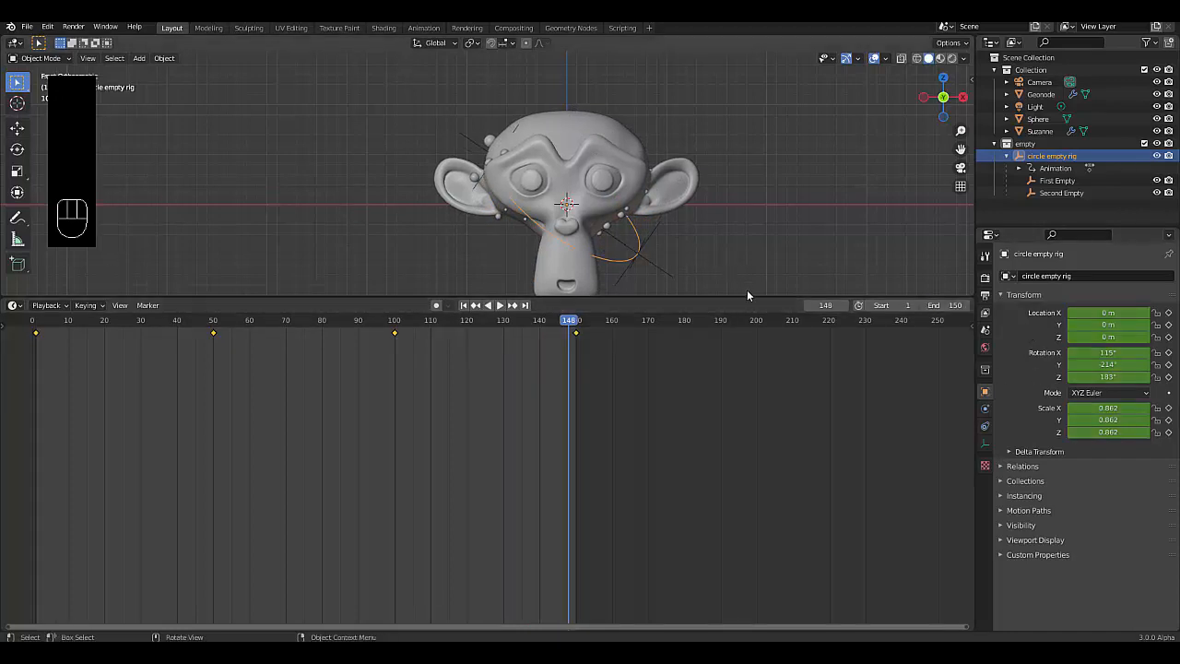
{"action": "left_click", "coordinate": [464, 305]}
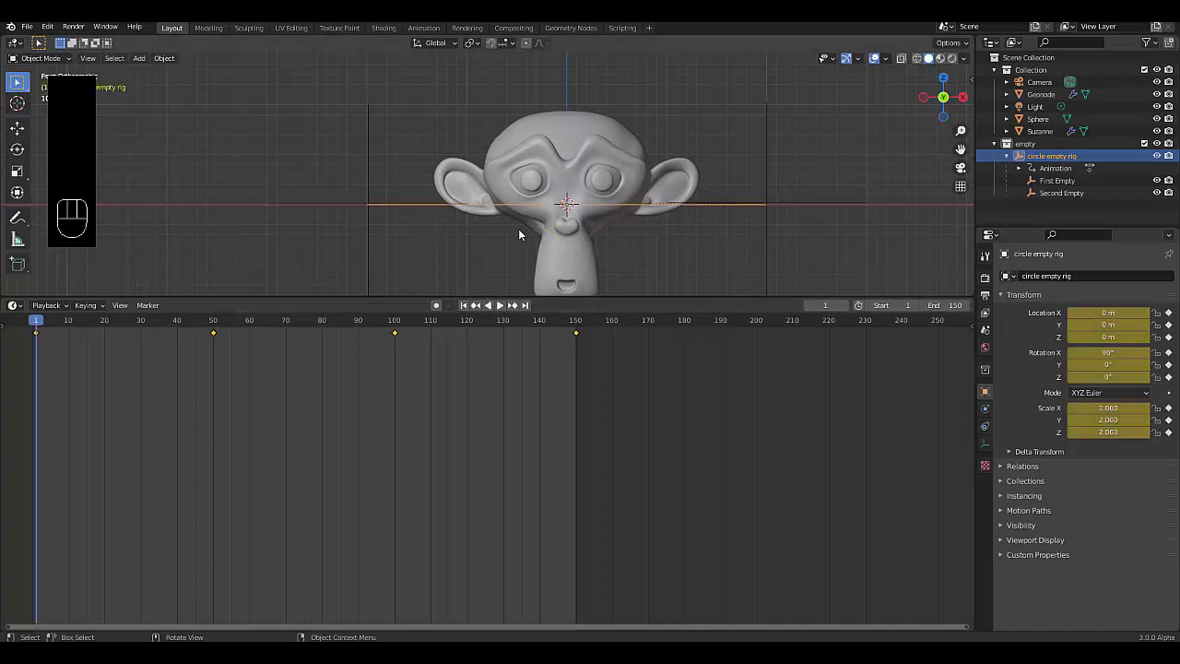
Select the Suzanne head and create a new material for it in the Shader Editor.
{"action": "left_click", "coordinate": [554, 265]}
{"action": "left_click", "coordinate": [13, 305]}
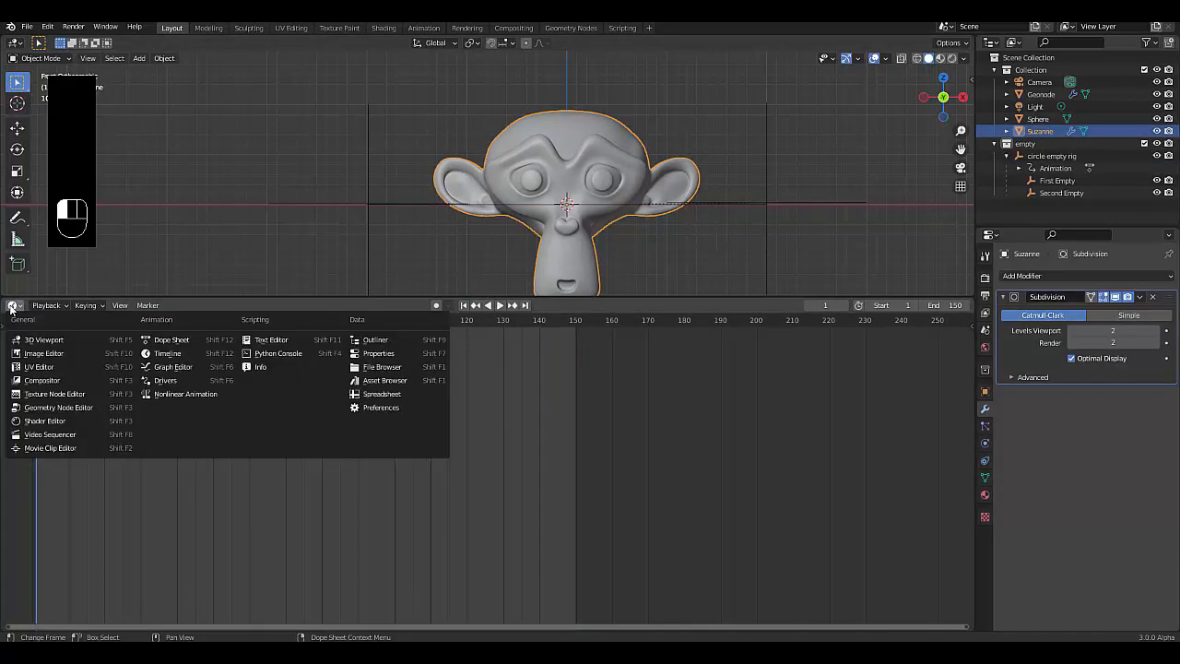
{"action": "left_click", "coordinate": [44, 422]}
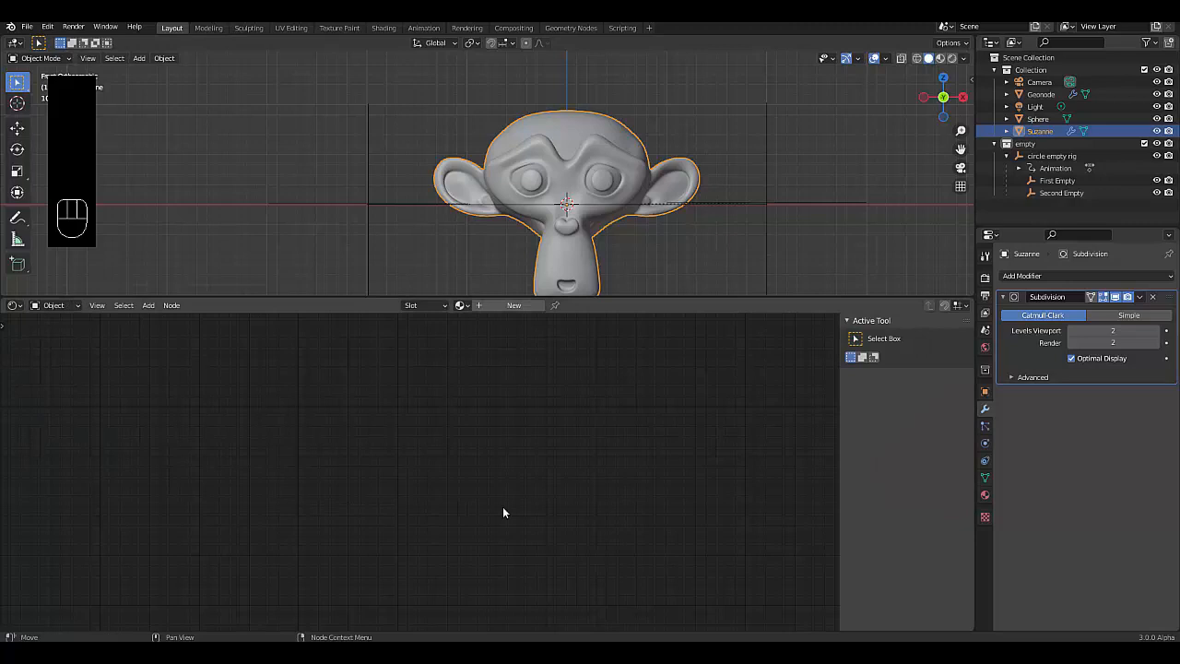
{"action": "left_click", "coordinate": [515, 306]}
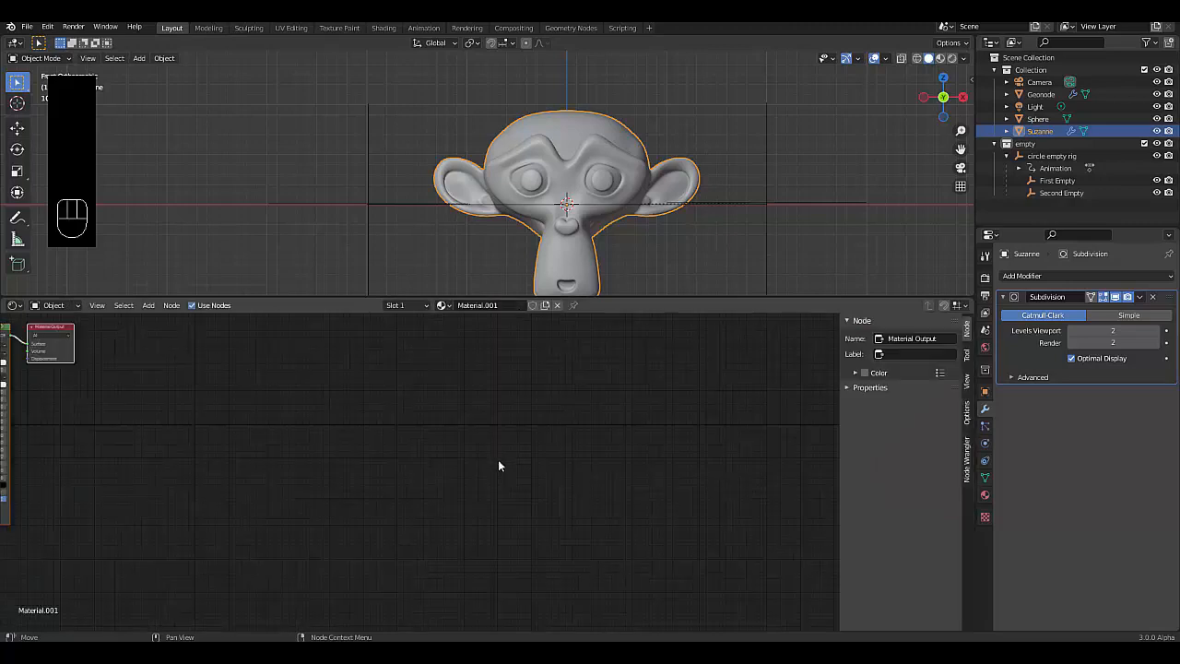
Add a Mix Shader node on the link between the Principled BSDF and the Material Output.
{"action": "key", "text": "Home"}
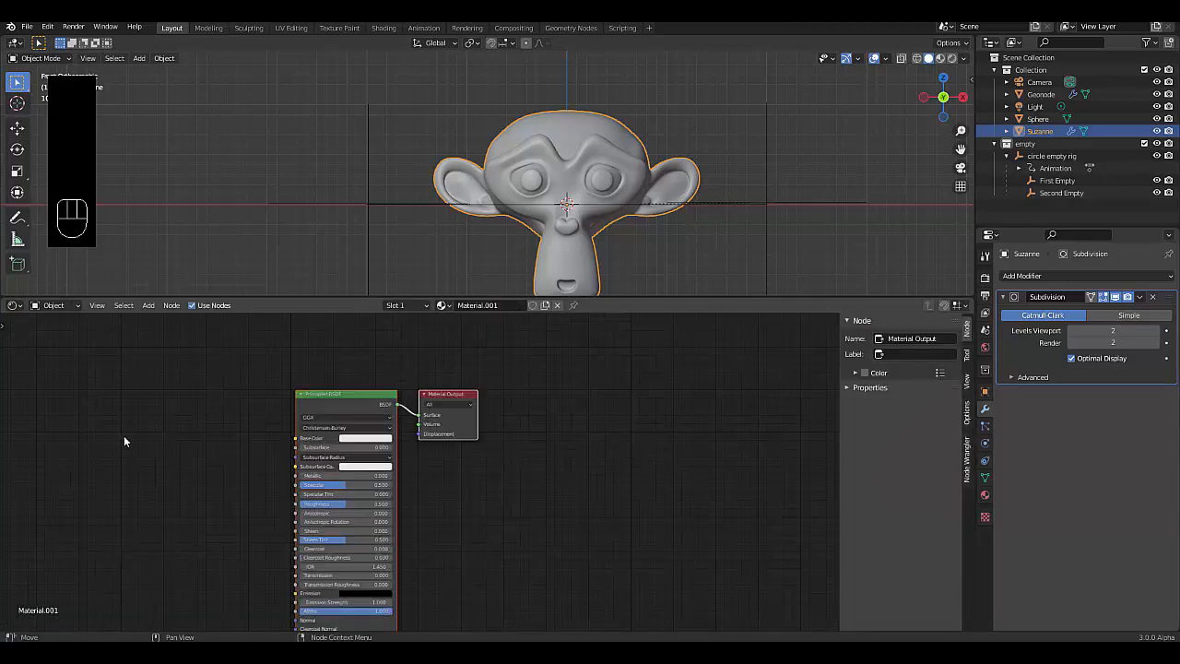
{"action": "scroll", "coordinate": [124, 435], "scroll_direction": "up", "scroll_amount": 2}
{"action": "key", "text": "shift+a"}
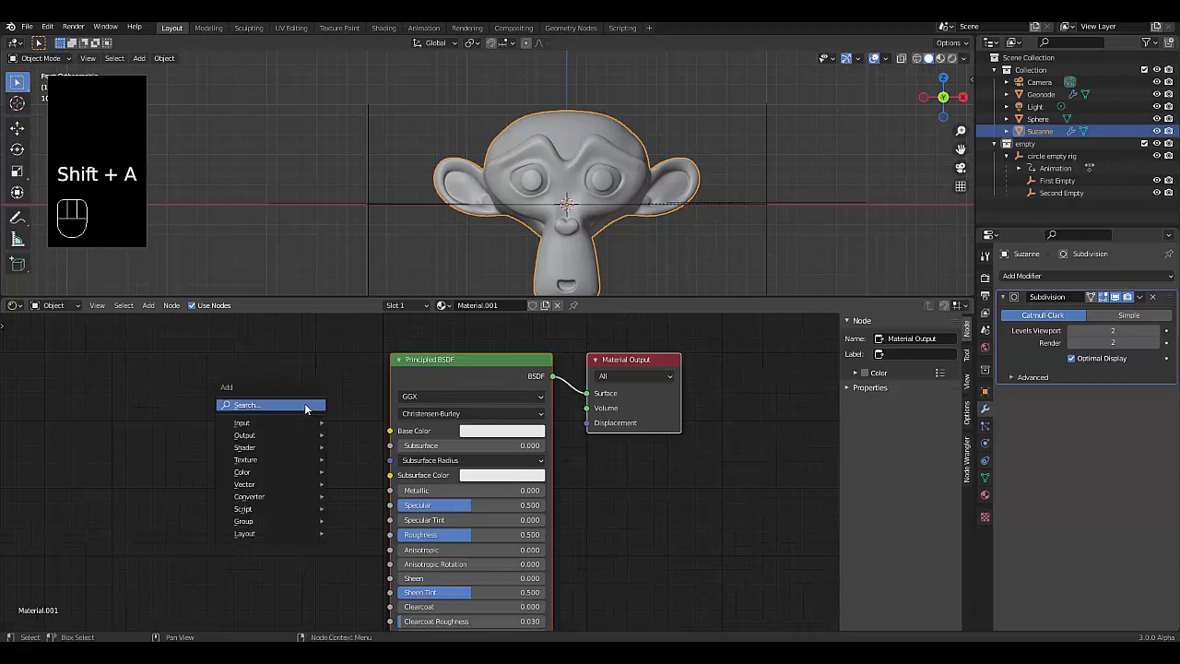
{"action": "mouse_move", "coordinate": [260, 454]}
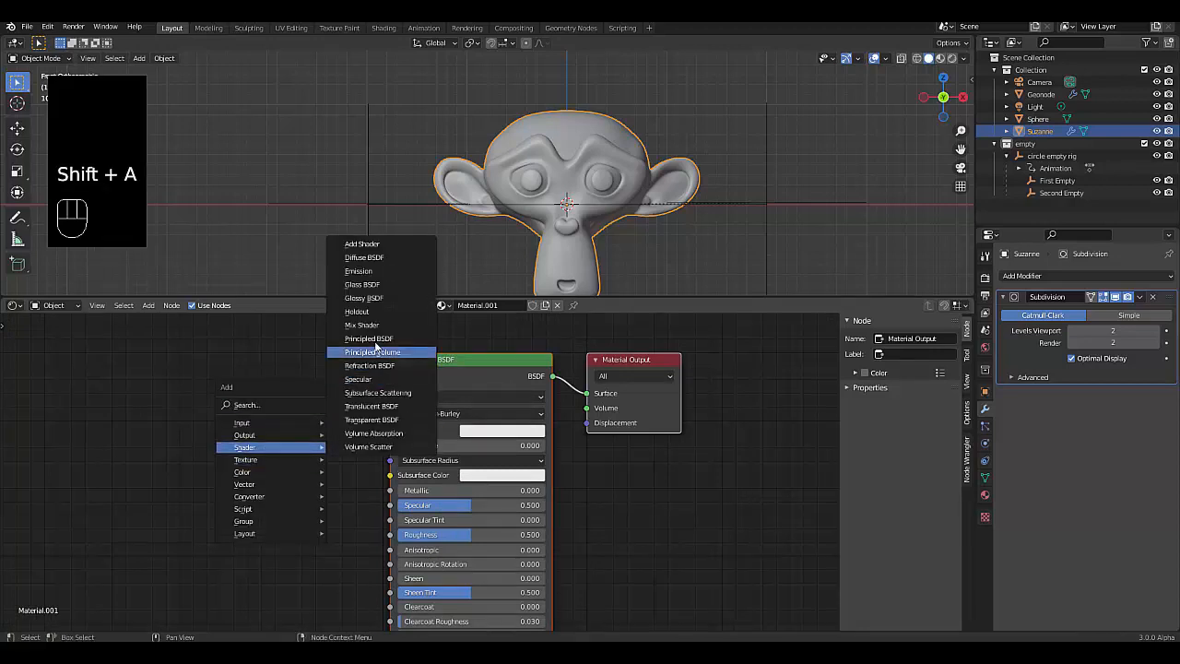
{"action": "left_click", "coordinate": [373, 328]}
{"action": "left_click", "coordinate": [556, 361]}
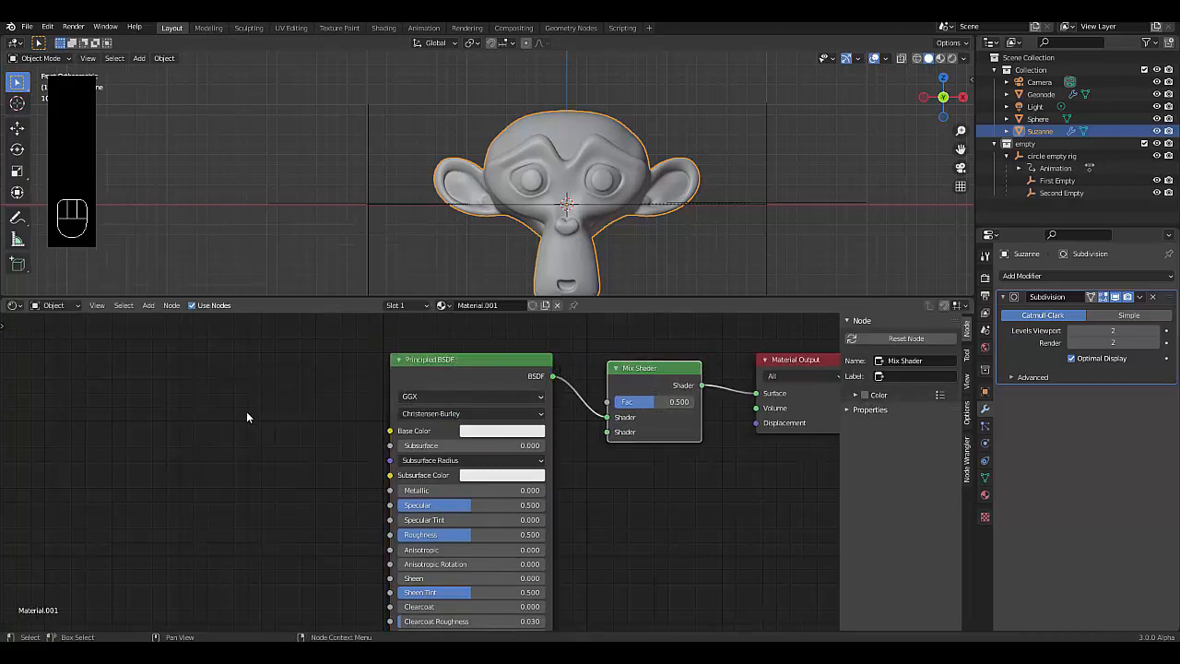
Darken the Principled BSDF's base color to near black and switch the viewport to Material Preview shading.
{"action": "left_click", "coordinate": [464, 376]}
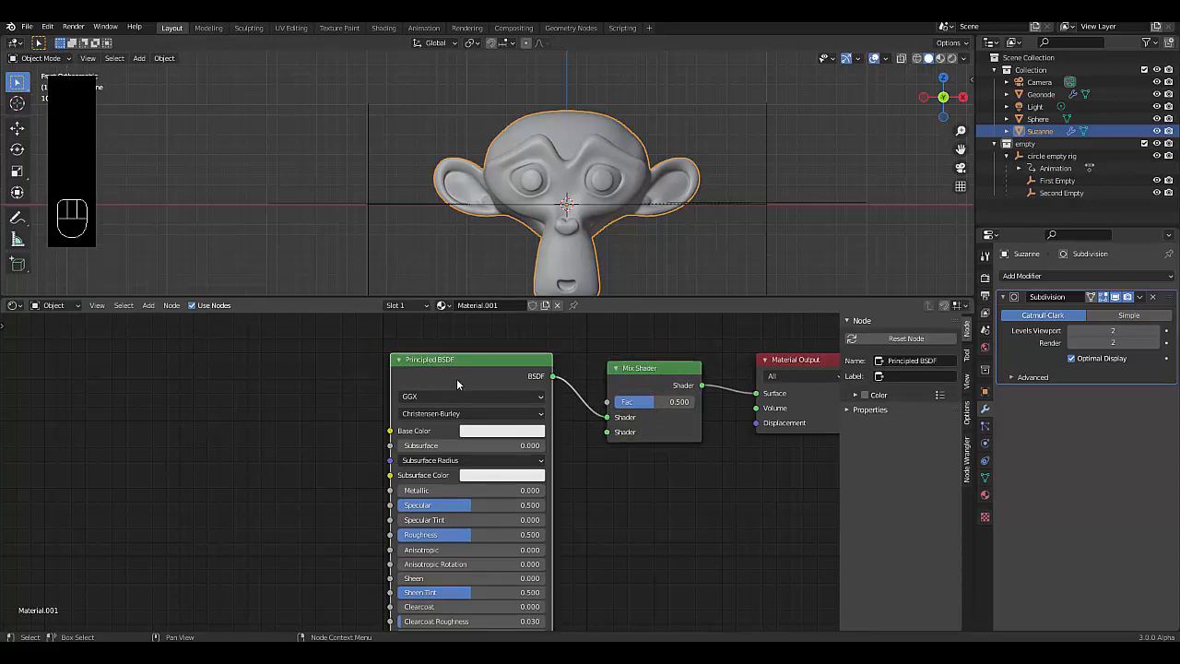
{"action": "left_click", "coordinate": [493, 434]}
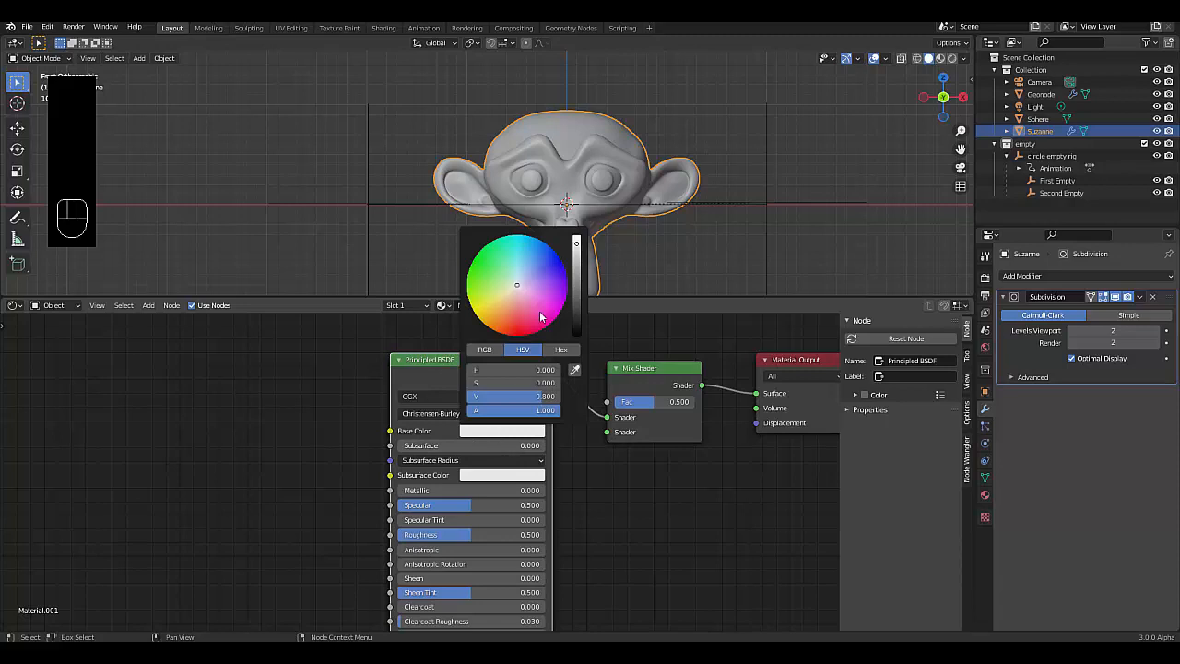
{"action": "left_click_drag", "start_coordinate": [573, 318], "coordinate": [576, 326]}
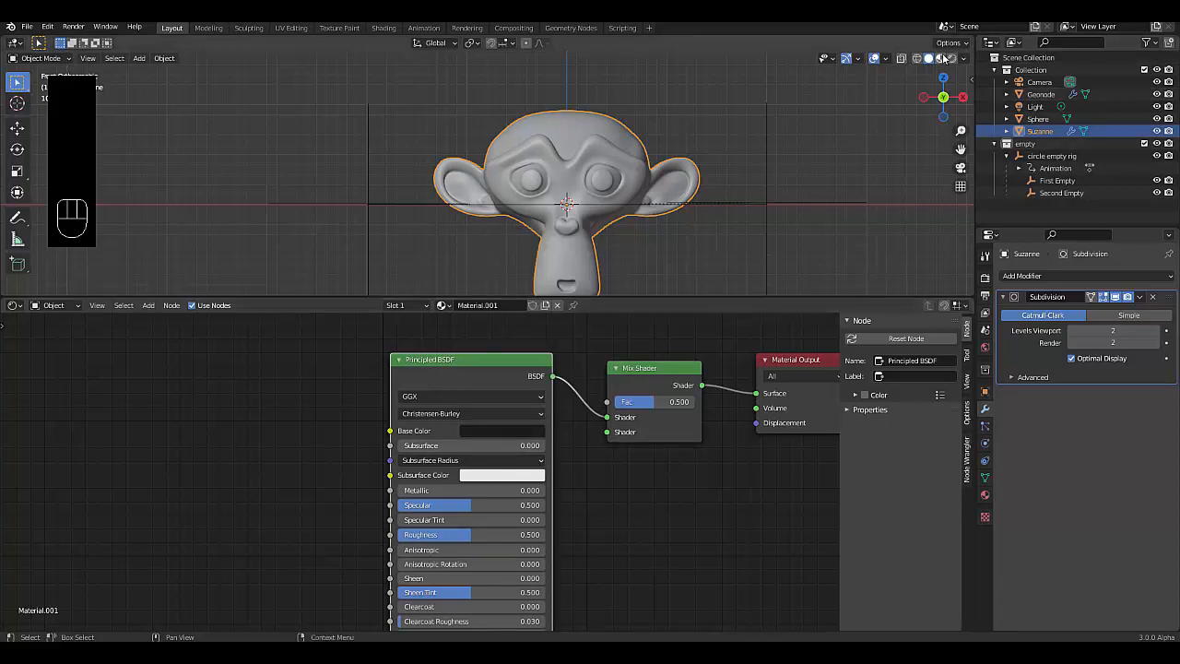
{"action": "key", "text": "z"}
{"action": "left_click", "coordinate": [897, 121]}
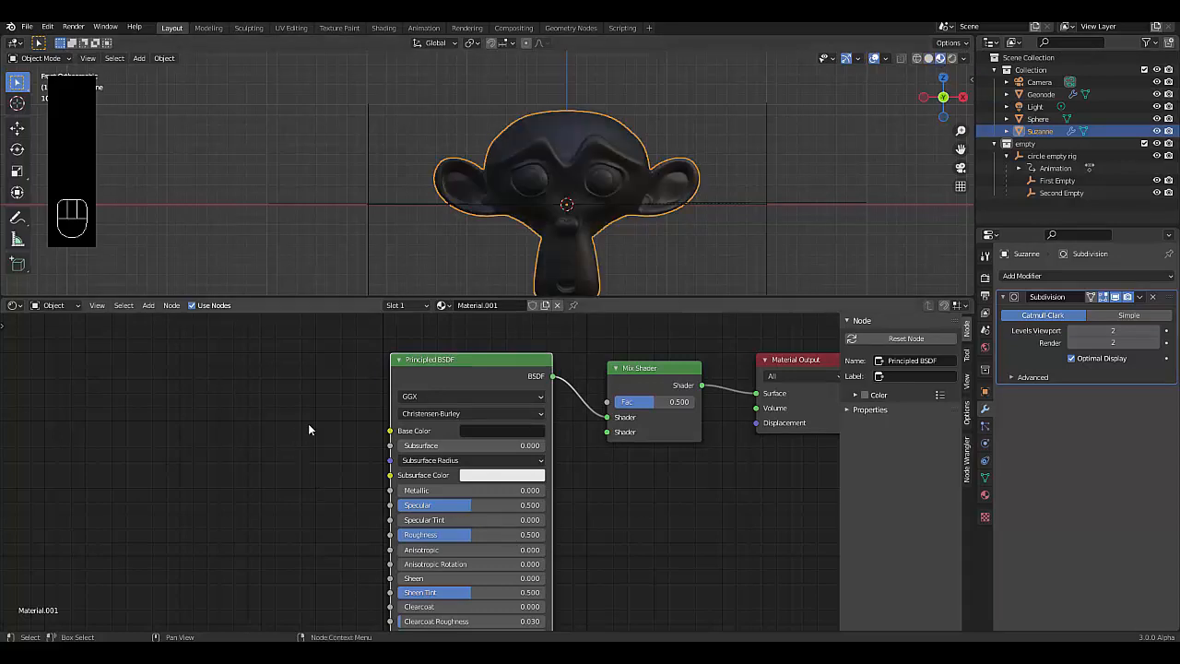
Feed a new Diffuse BSDF with a near-black color (value 0.012) into the Mix Shader's second shader input.
{"action": "key", "text": "shift+a"}
{"action": "mouse_move", "coordinate": [309, 424]}
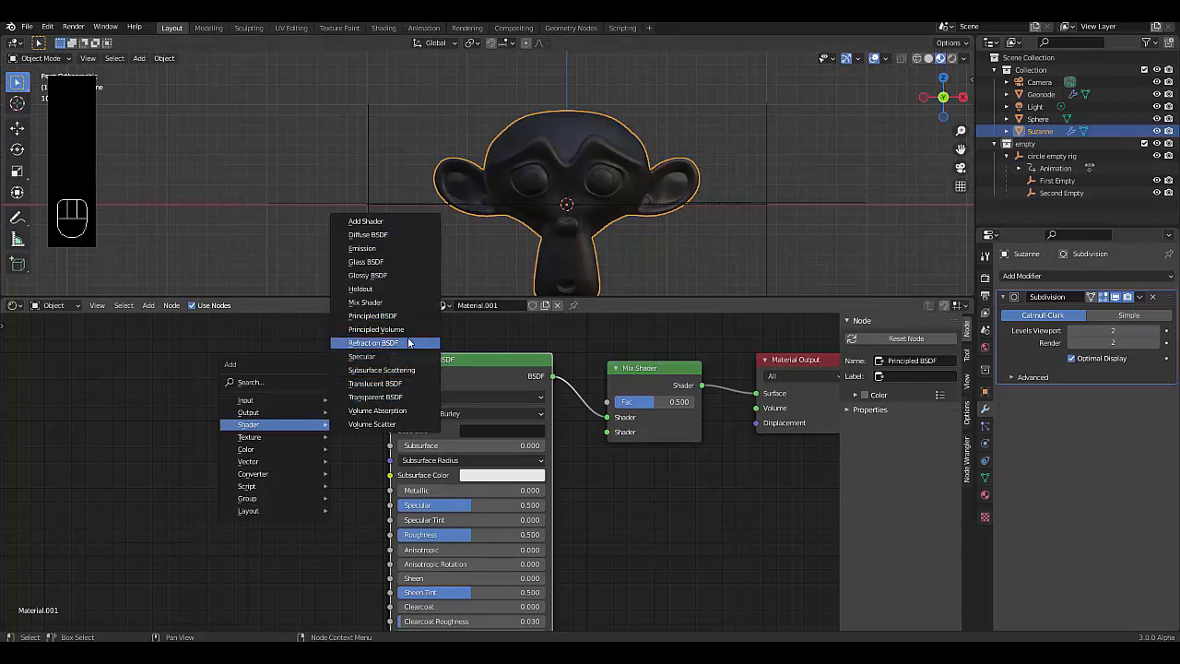
{"action": "left_click", "coordinate": [369, 234]}
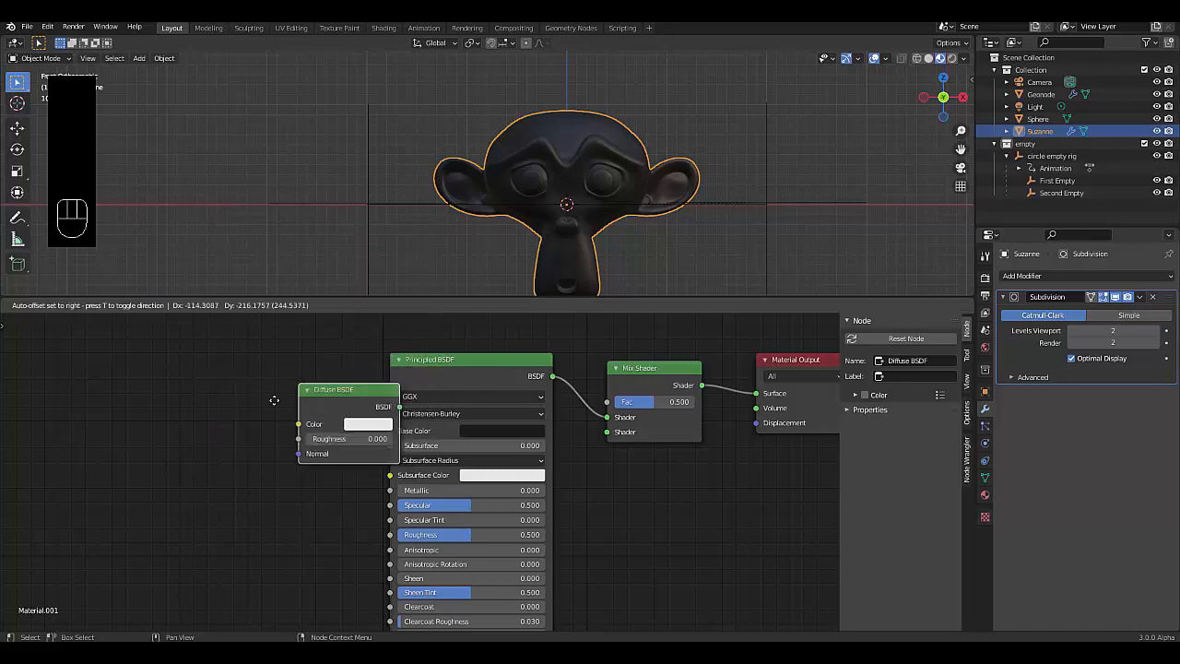
{"action": "left_click", "coordinate": [233, 423]}
{"action": "left_click_drag", "start_coordinate": [355, 430], "coordinate": [606, 432]}
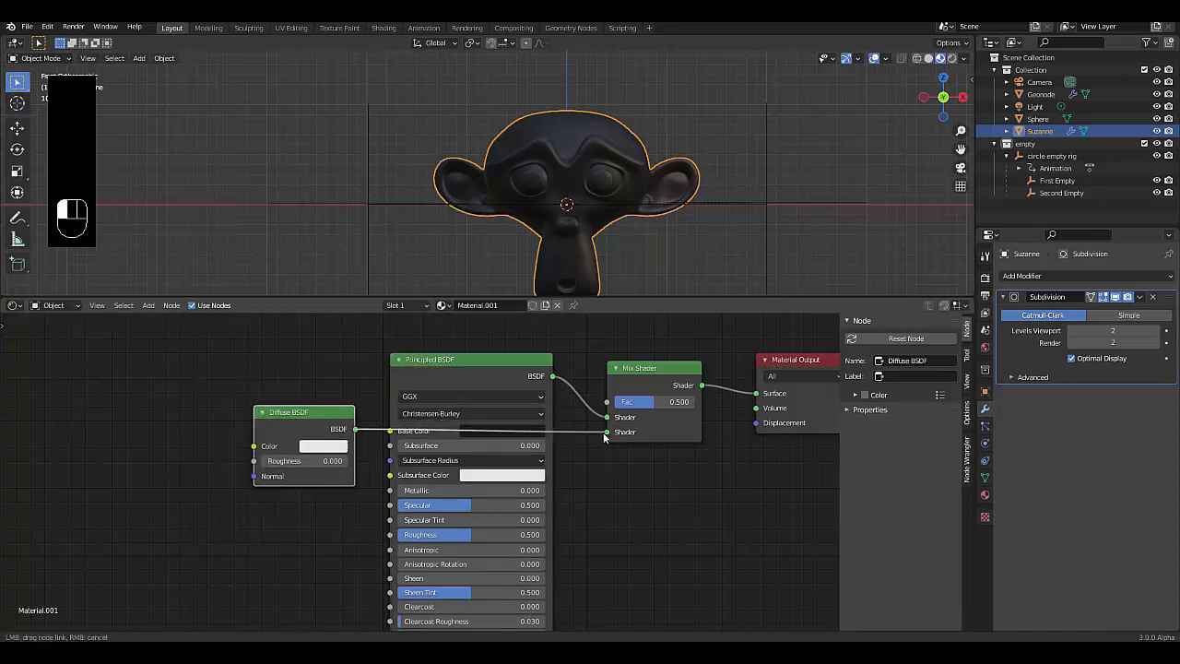
{"action": "left_click", "coordinate": [323, 448]}
{"action": "left_click_drag", "start_coordinate": [415, 328], "coordinate": [416, 345]}
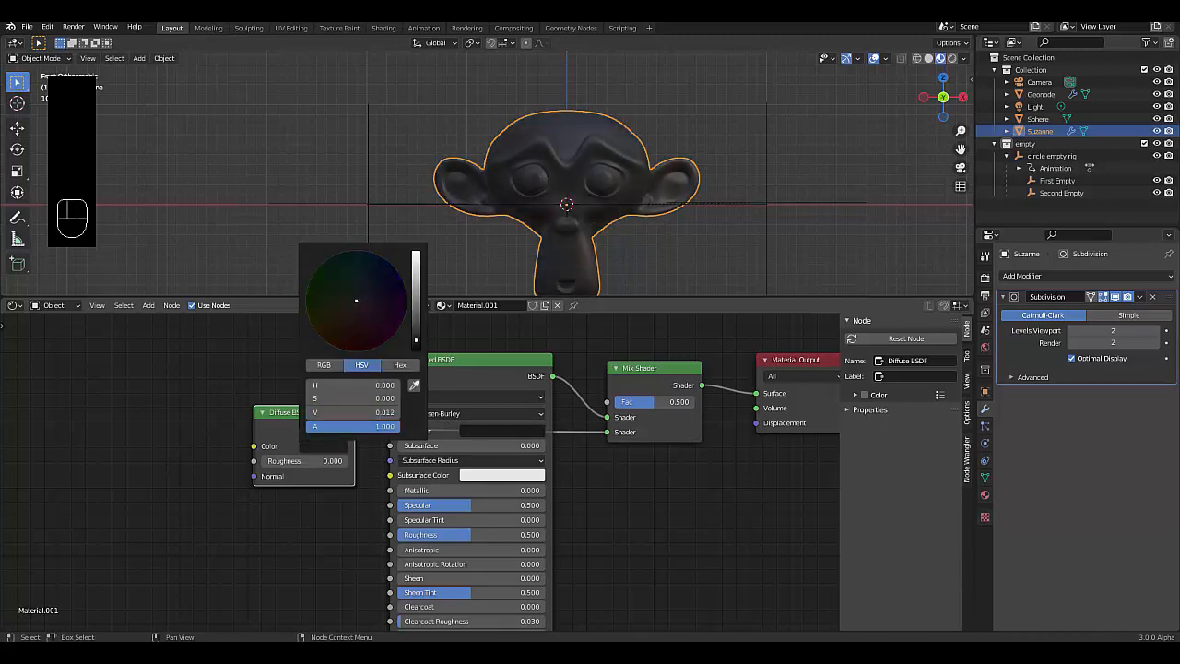
Add a Brick Texture node and connect its Color output to the Mix Shader's Fac input.
{"action": "scroll", "coordinate": [475, 409], "scroll_direction": "down", "scroll_amount": 2}
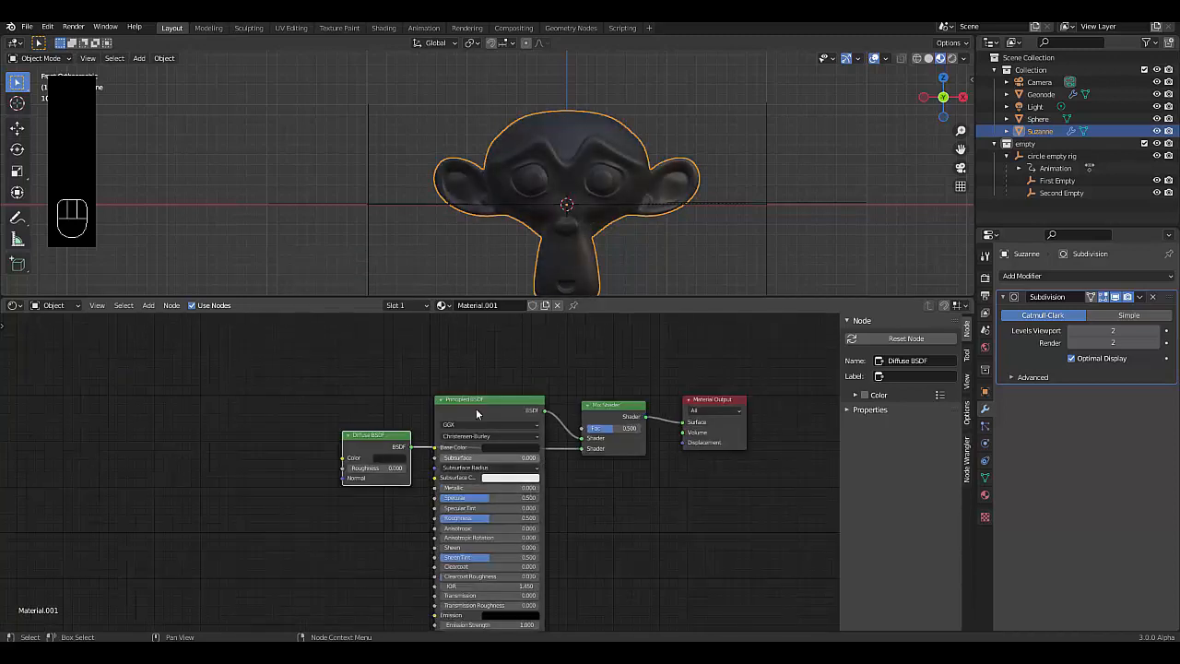
{"action": "scroll", "coordinate": [377, 385], "scroll_direction": "up", "scroll_amount": 1}
{"action": "key", "text": "shift+a"}
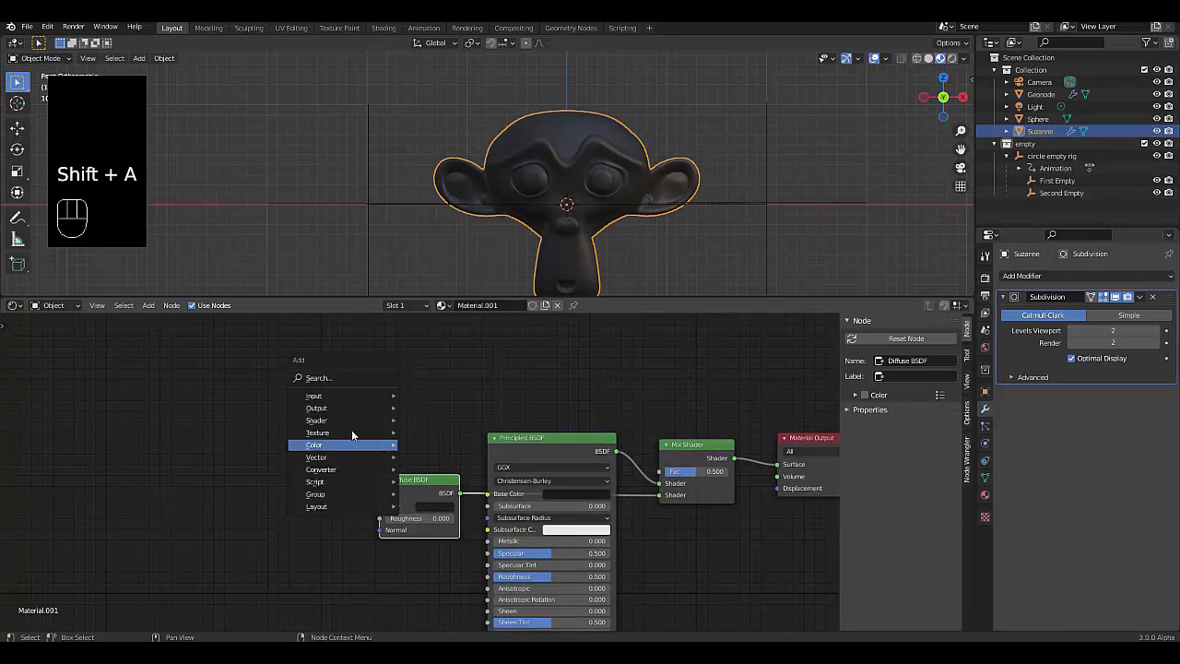
{"action": "mouse_move", "coordinate": [383, 435]}
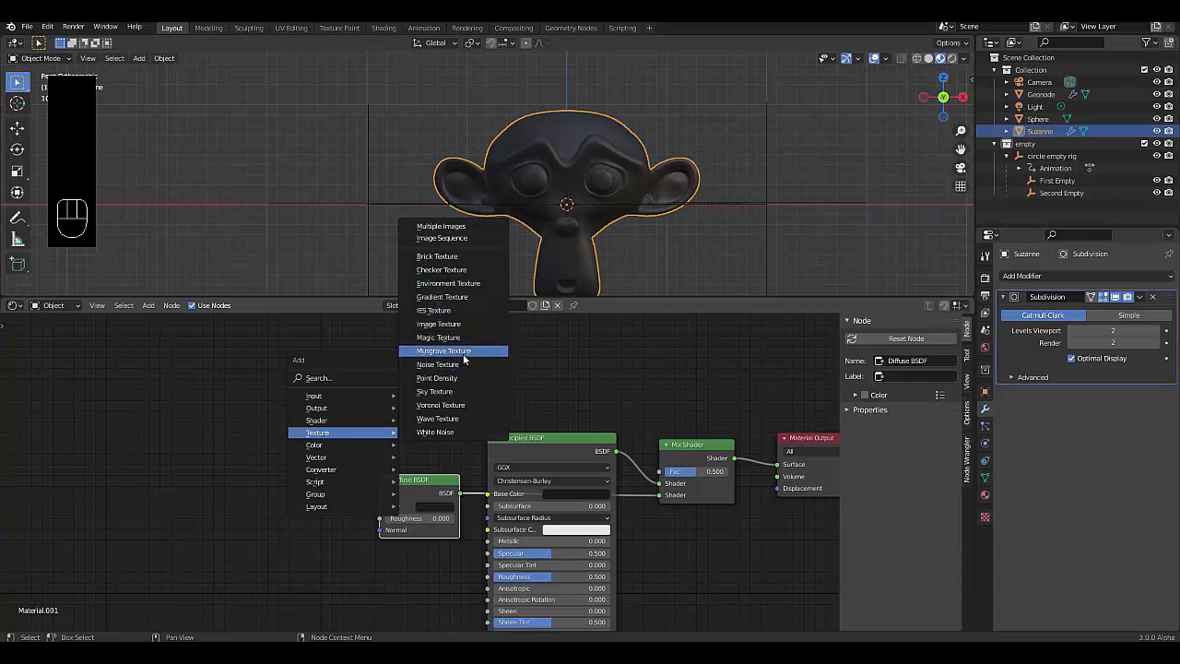
{"action": "left_click", "coordinate": [448, 257]}
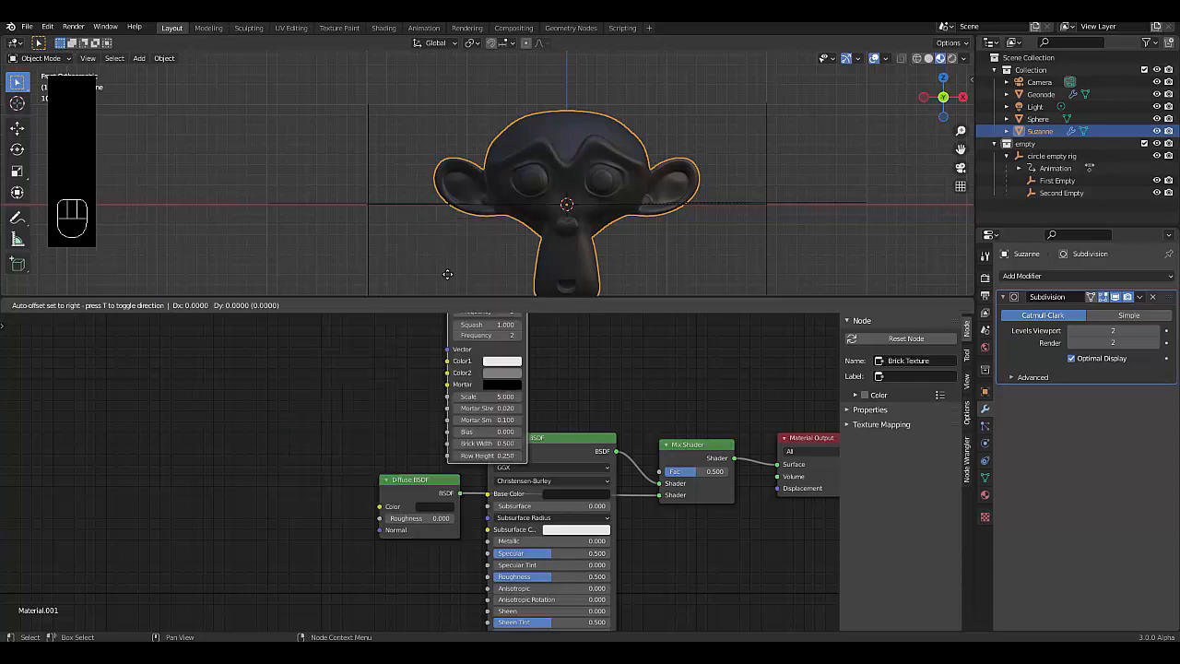
{"action": "left_click", "coordinate": [328, 410]}
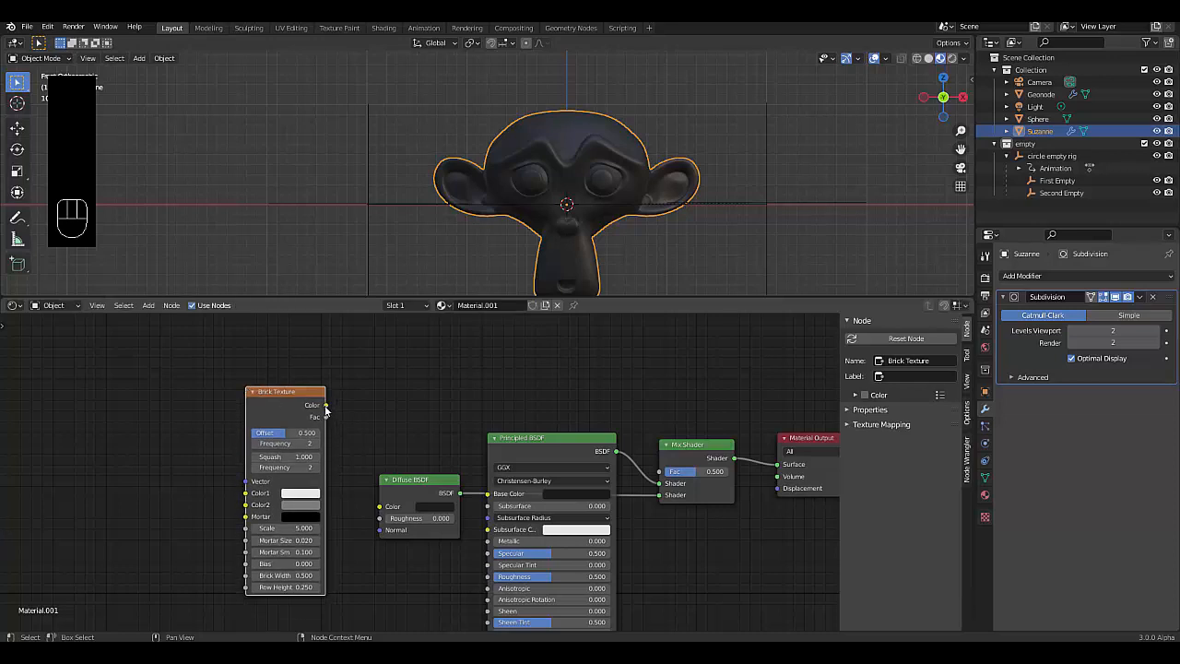
{"action": "left_click_drag", "start_coordinate": [325, 406], "coordinate": [666, 475]}
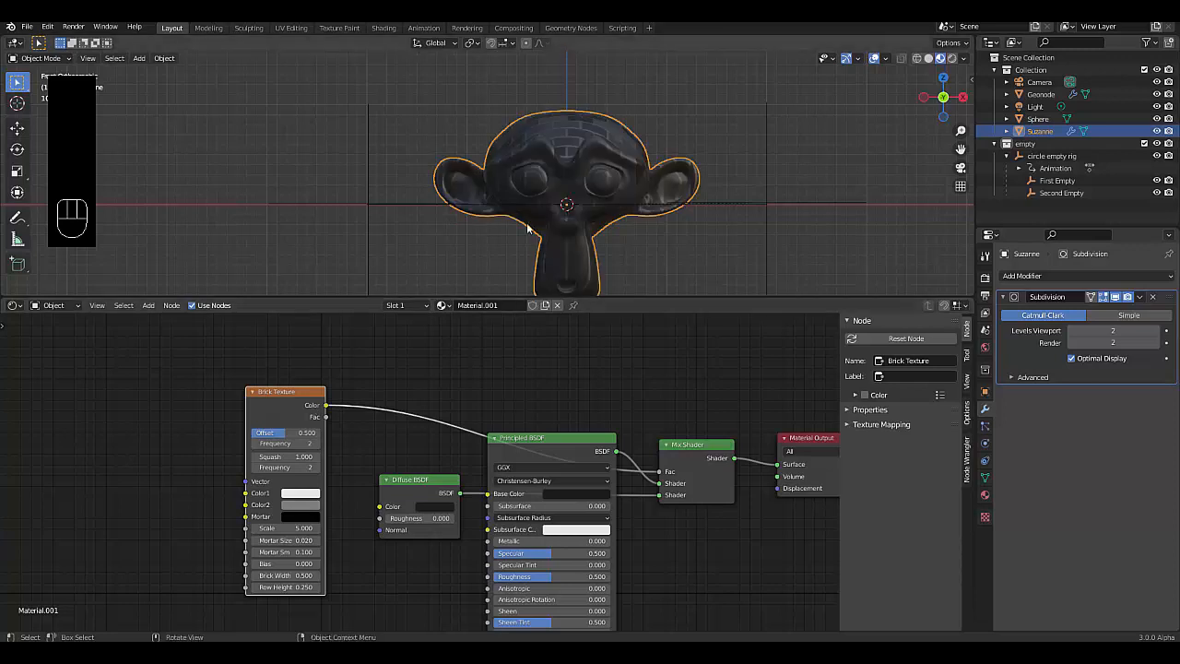
Set the Brick Texture's Scale to 8.3, Mortar Size 0, Mortar Smooth 1, Bias 0.3, Brick Width 2.1 and Row Height 0.35.
{"action": "scroll", "coordinate": [575, 152], "scroll_direction": "up", "scroll_amount": 4}
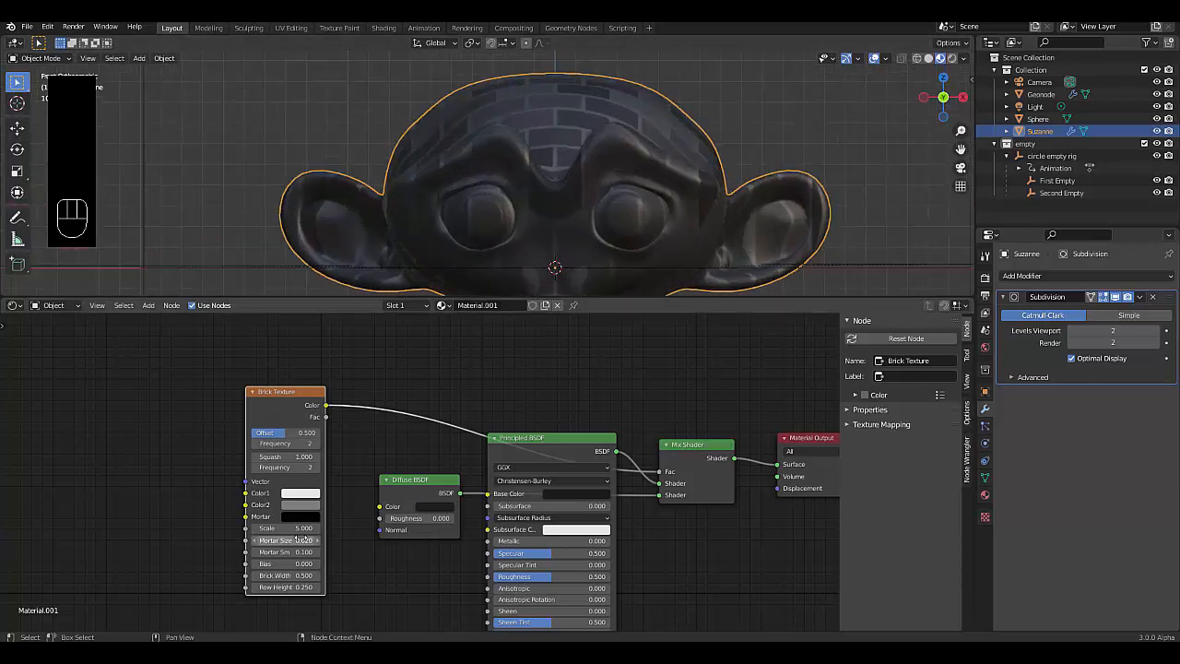
{"action": "left_click_drag", "start_coordinate": [286, 527], "coordinate": [260, 540]}
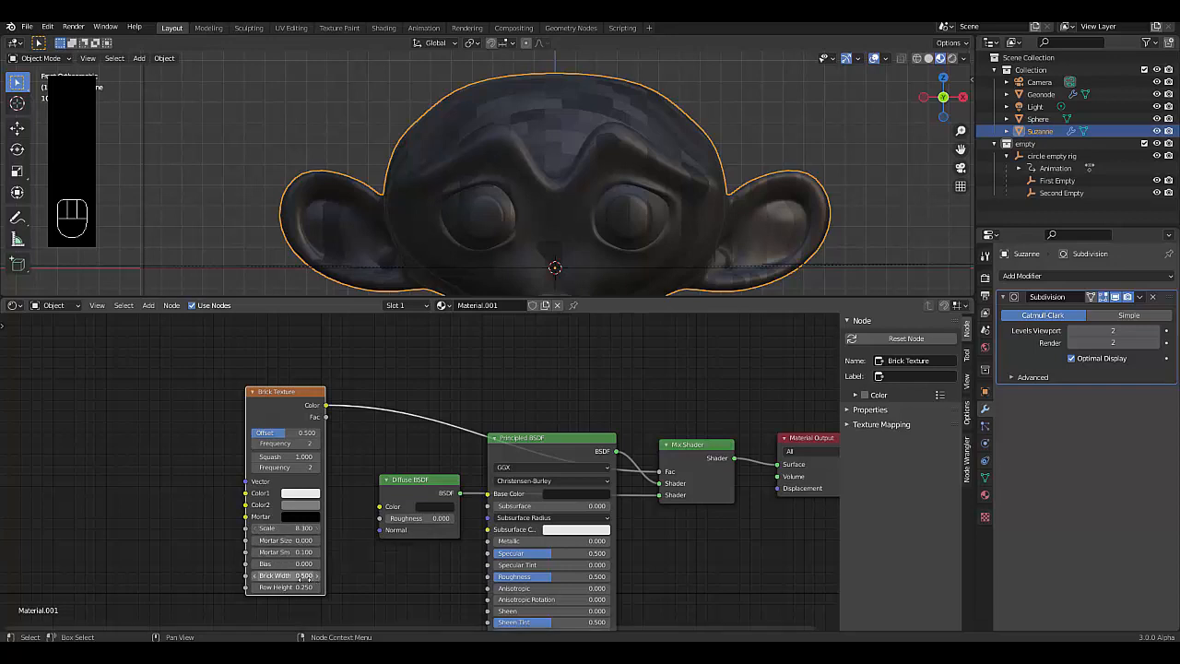
{"action": "mouse_move", "coordinate": [292, 552]}
{"action": "left_mouse_down"}
{"action": "mouse_move", "coordinate": [318, 552]}
{"action": "mouse_move", "coordinate": [318, 563]}
{"action": "mouse_move", "coordinate": [281, 564]}
{"action": "mouse_move", "coordinate": [296, 563]}
{"action": "left_mouse_up"}
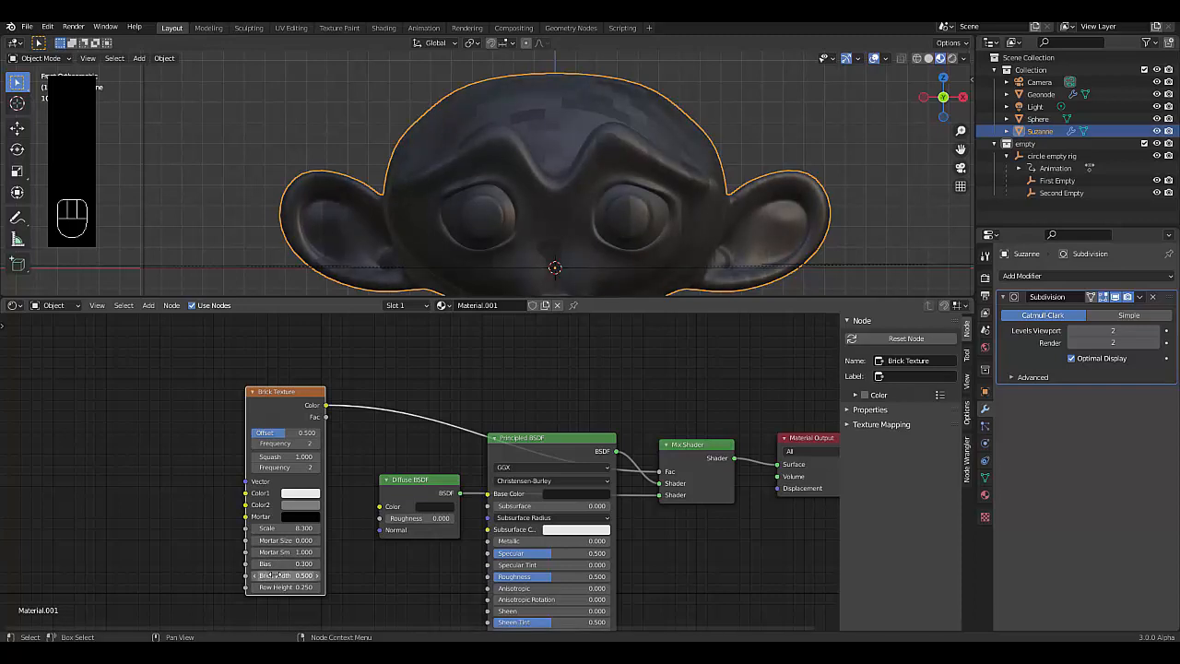
{"action": "mouse_move", "coordinate": [274, 575]}
{"action": "left_mouse_down"}
{"action": "mouse_move", "coordinate": [334, 575]}
{"action": "mouse_move", "coordinate": [287, 587]}
{"action": "left_mouse_up"}
{"action": "scroll", "coordinate": [524, 167], "scroll_direction": "down", "scroll_amount": 5}
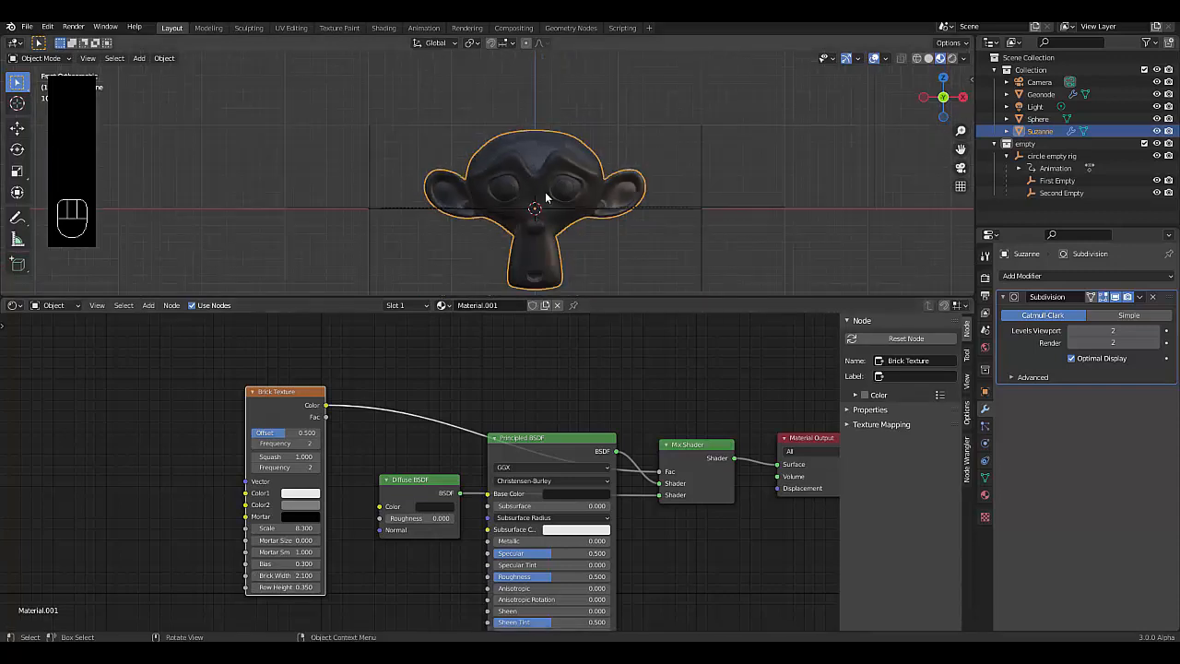
{"action": "middle_click_drag", "start_coordinate": [545, 192], "coordinate": [543, 203]}
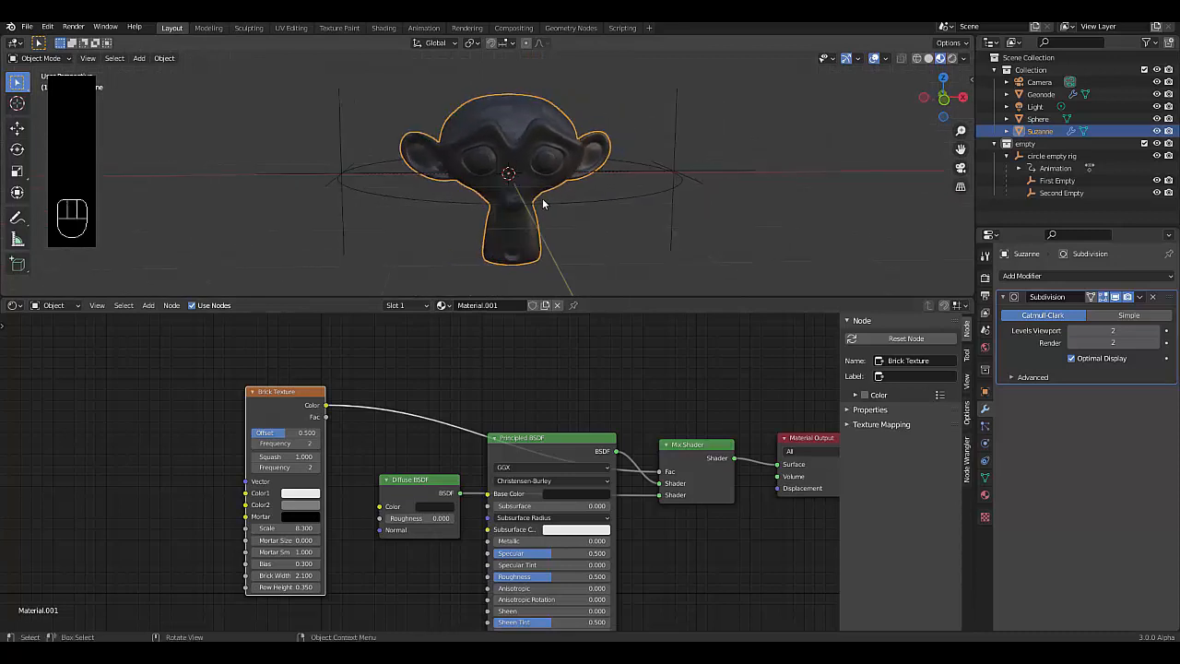
Select the Sphere, create a new material for it, and delete its Principled BSDF node.
{"action": "left_click", "coordinate": [1037, 118]}
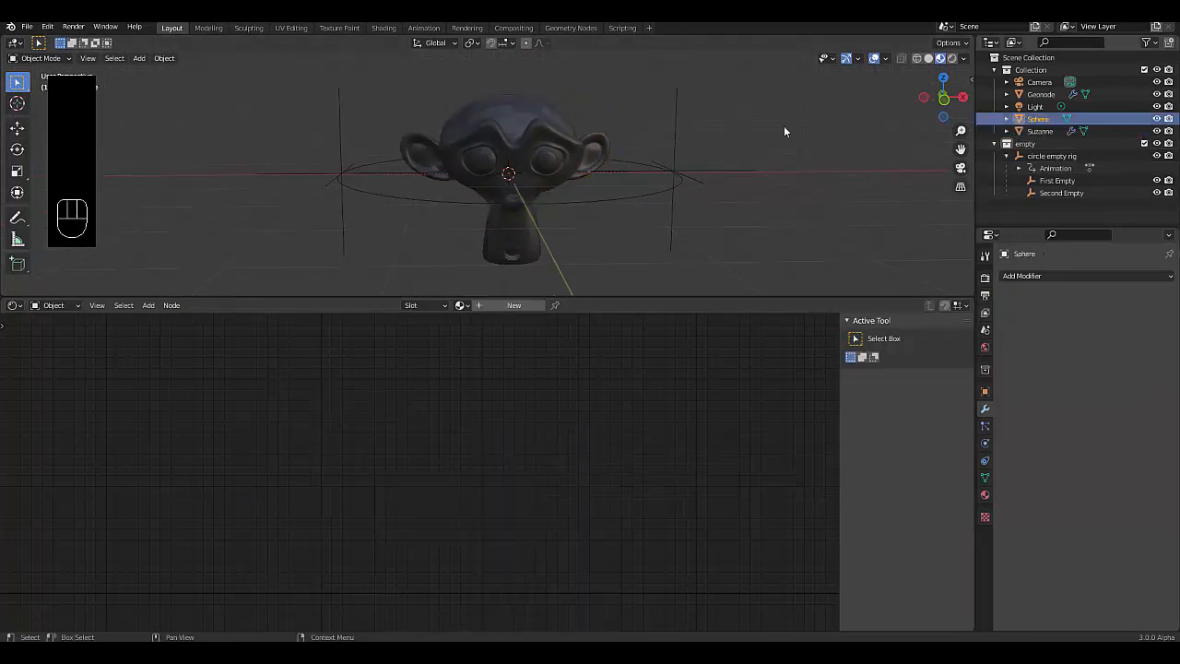
{"action": "key", "text": "KP_Decimal"}
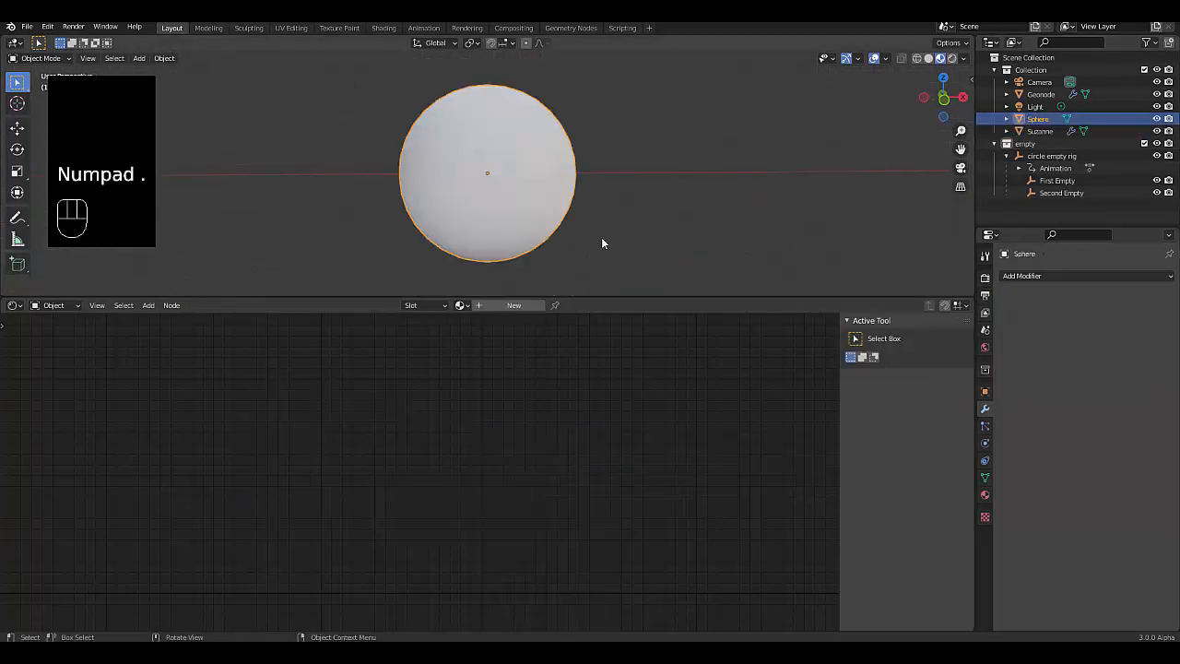
{"action": "left_click", "coordinate": [495, 305]}
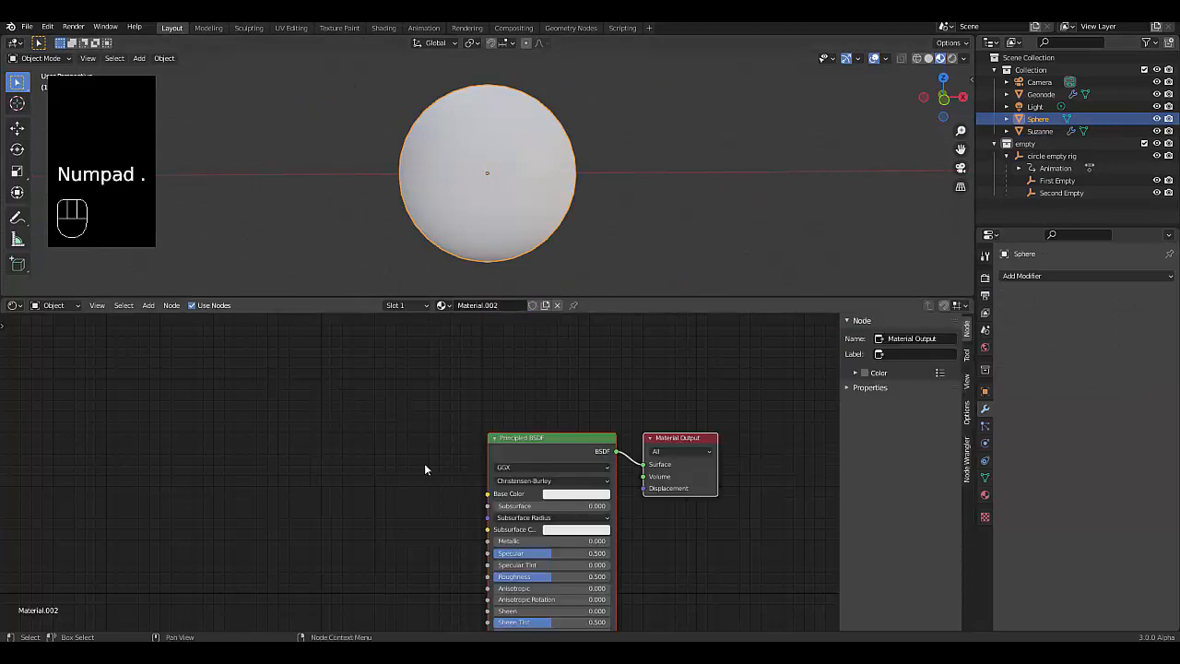
{"action": "left_click", "coordinate": [499, 447]}
{"action": "key", "text": "x"}
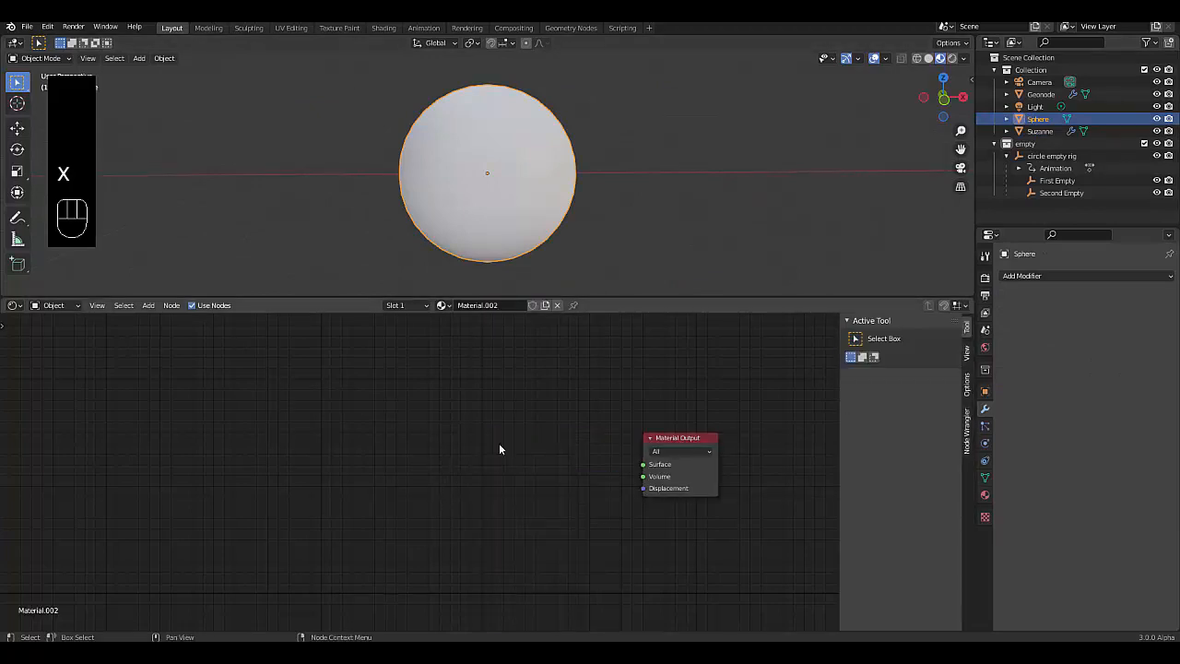
Add a Mix Shader node and connect it to the Material Output's Surface input.
{"action": "key", "text": "shift+a"}
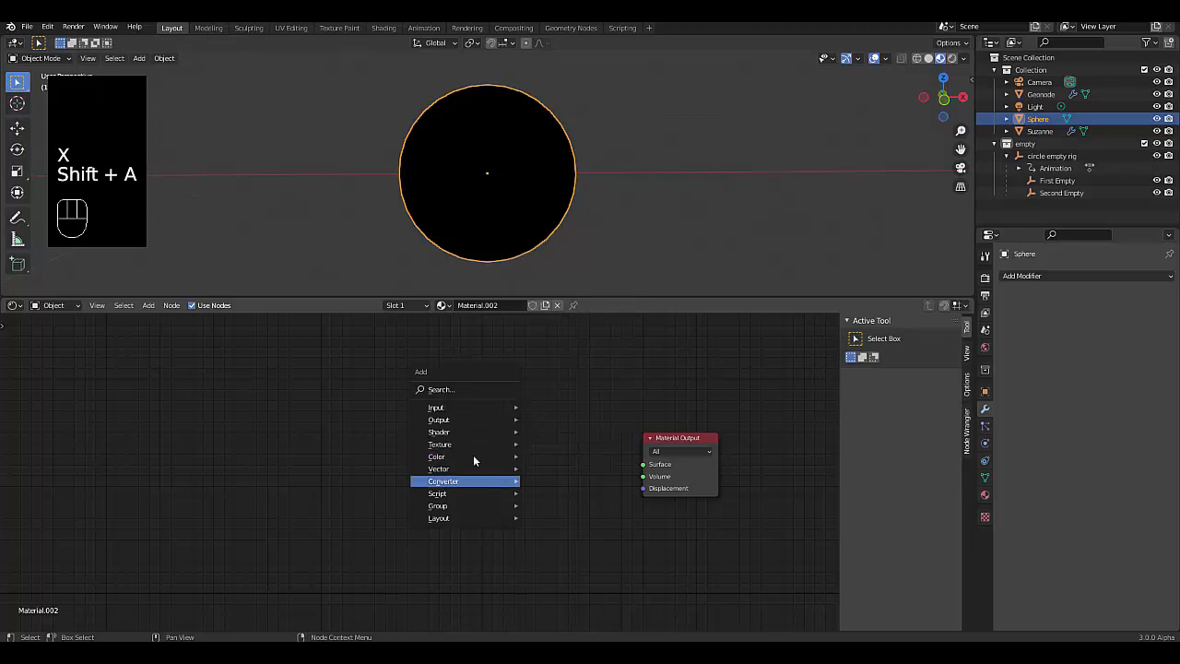
{"action": "mouse_move", "coordinate": [481, 430]}
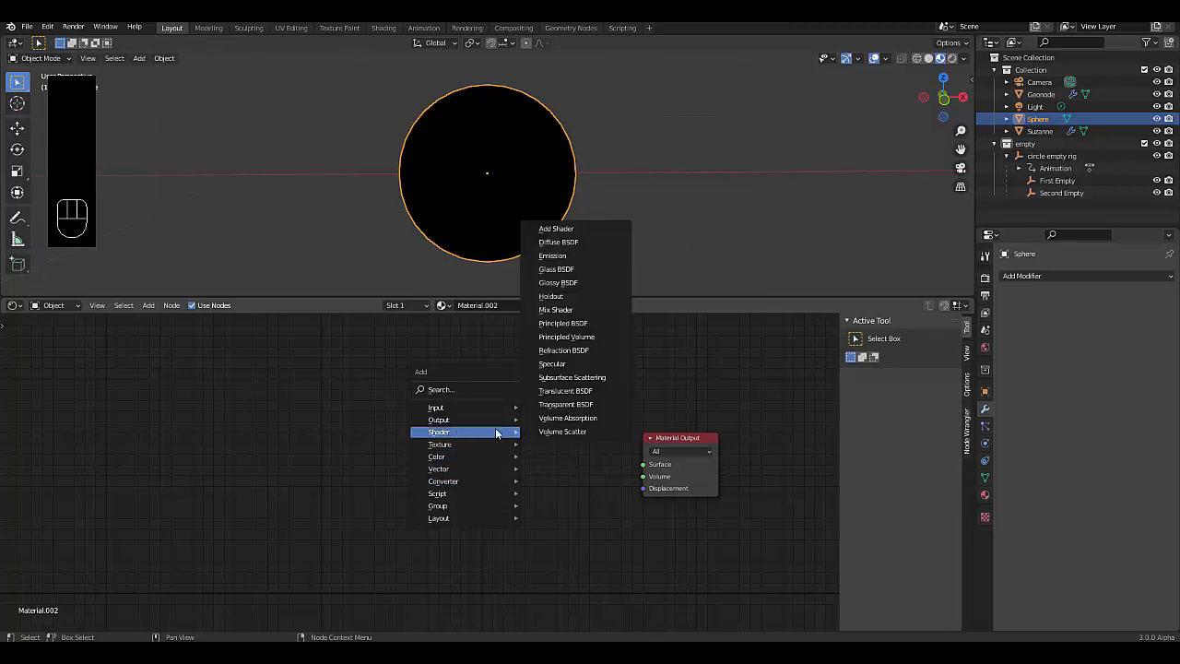
{"action": "left_click", "coordinate": [556, 309]}
{"action": "left_click", "coordinate": [502, 448]}
{"action": "left_click_drag", "start_coordinate": [575, 466], "coordinate": [642, 464]}
Add an Emission node and feed it into the Mix Shader's first shader input.
{"action": "key", "text": "shift+a"}
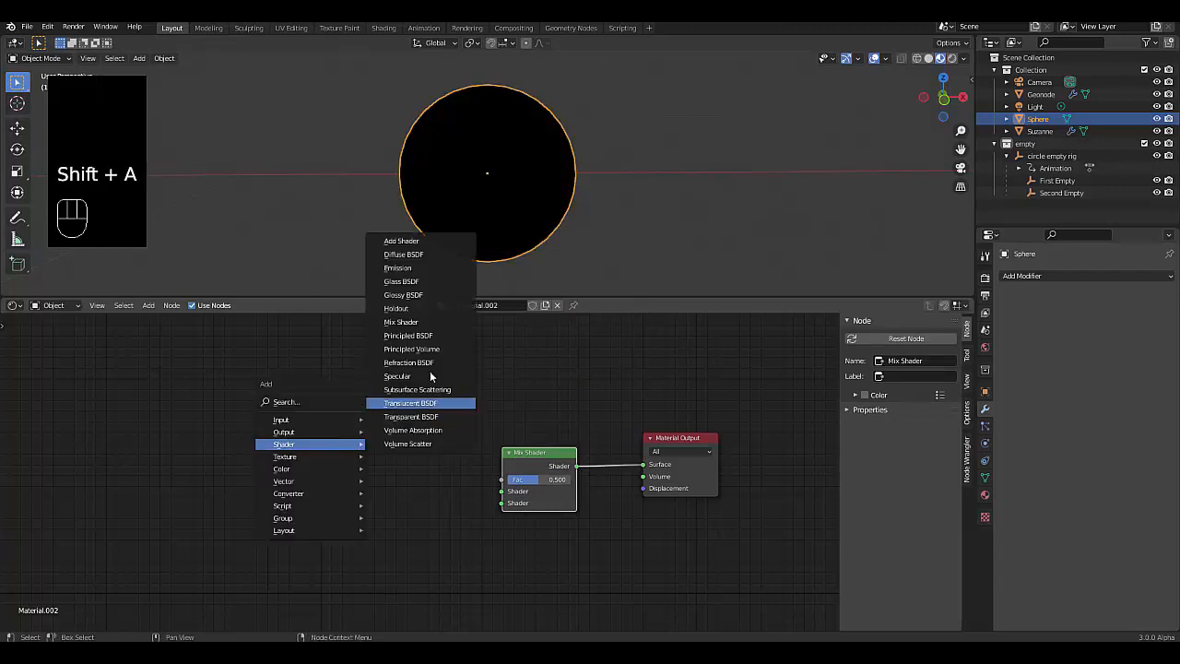
{"action": "left_click", "coordinate": [398, 267]}
{"action": "left_click", "coordinate": [358, 441]}
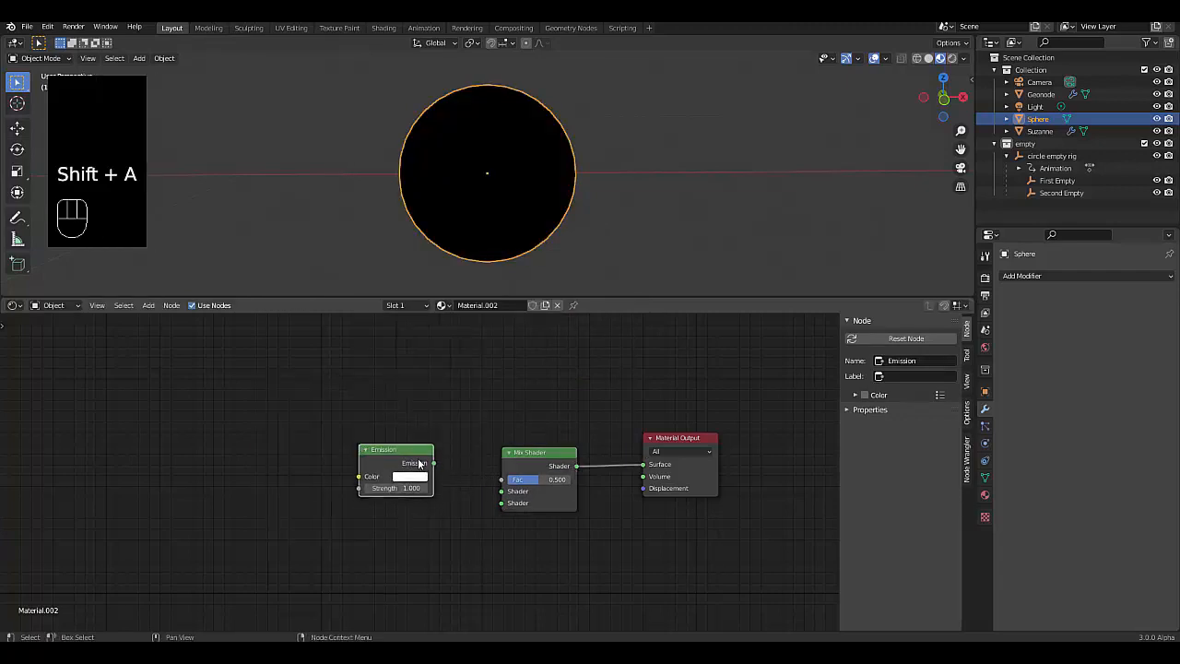
{"action": "left_click_drag", "start_coordinate": [433, 462], "coordinate": [503, 491]}
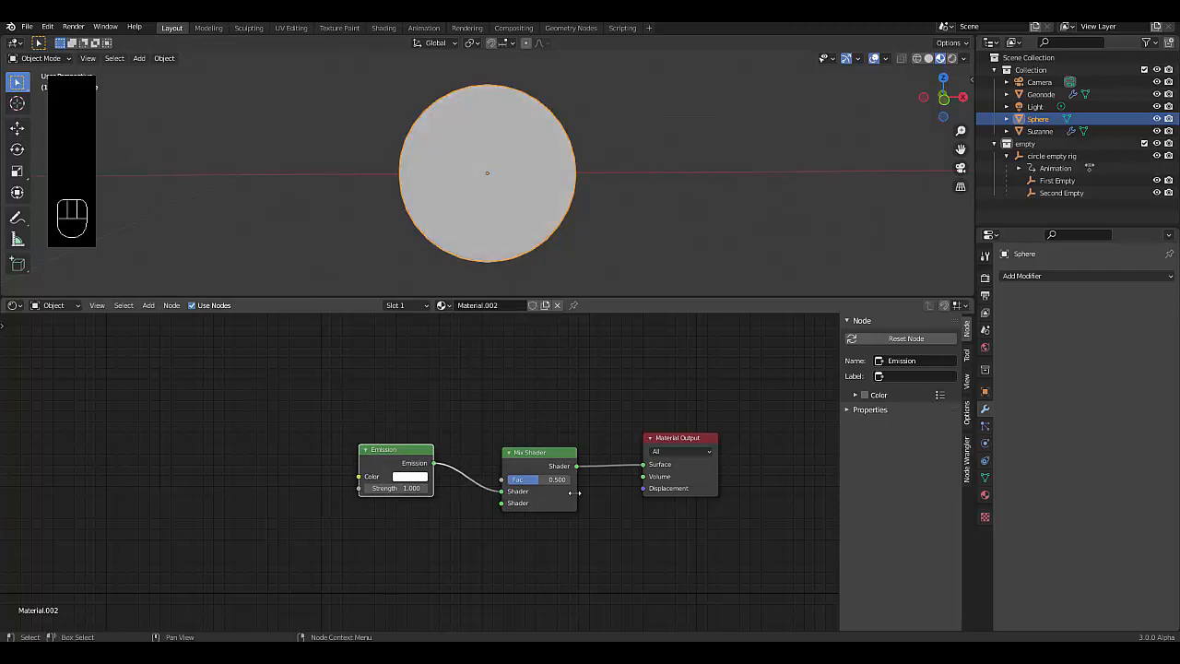
Delete the Mix Shader, connect the Emission node straight to the Material Output's Surface, and set the emission Strength to 30.
{"action": "left_click", "coordinate": [541, 453]}
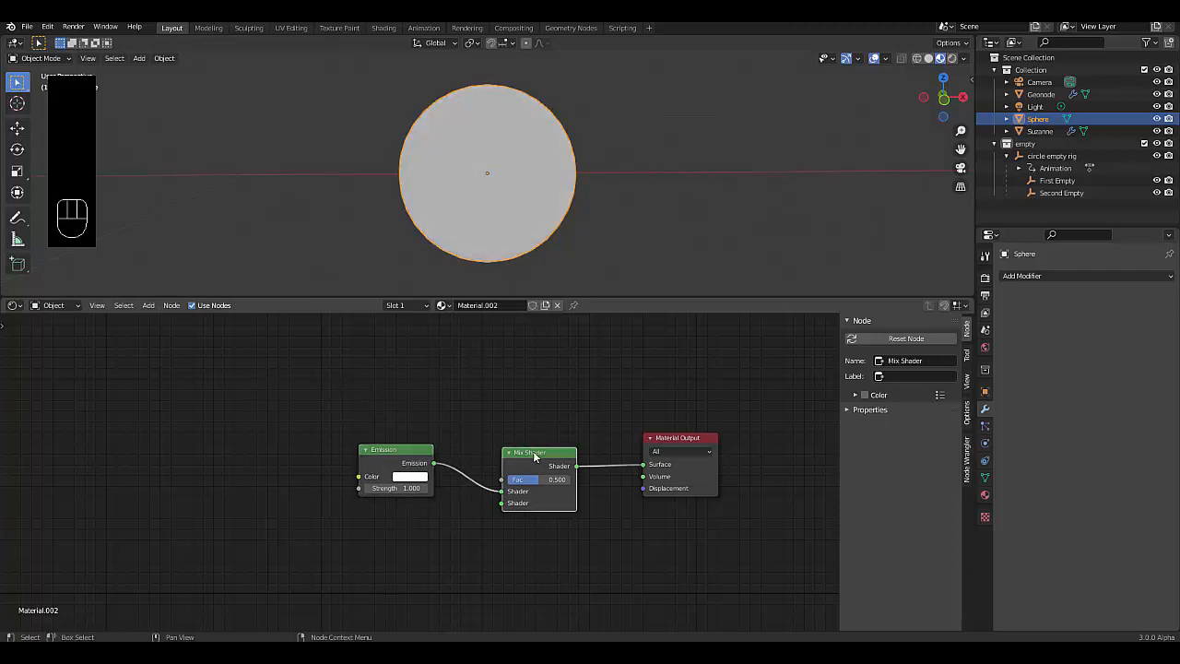
{"action": "key", "text": "x"}
{"action": "left_click_drag", "start_coordinate": [435, 464], "coordinate": [644, 464]}
{"action": "left_click_drag", "start_coordinate": [379, 458], "coordinate": [521, 461]}
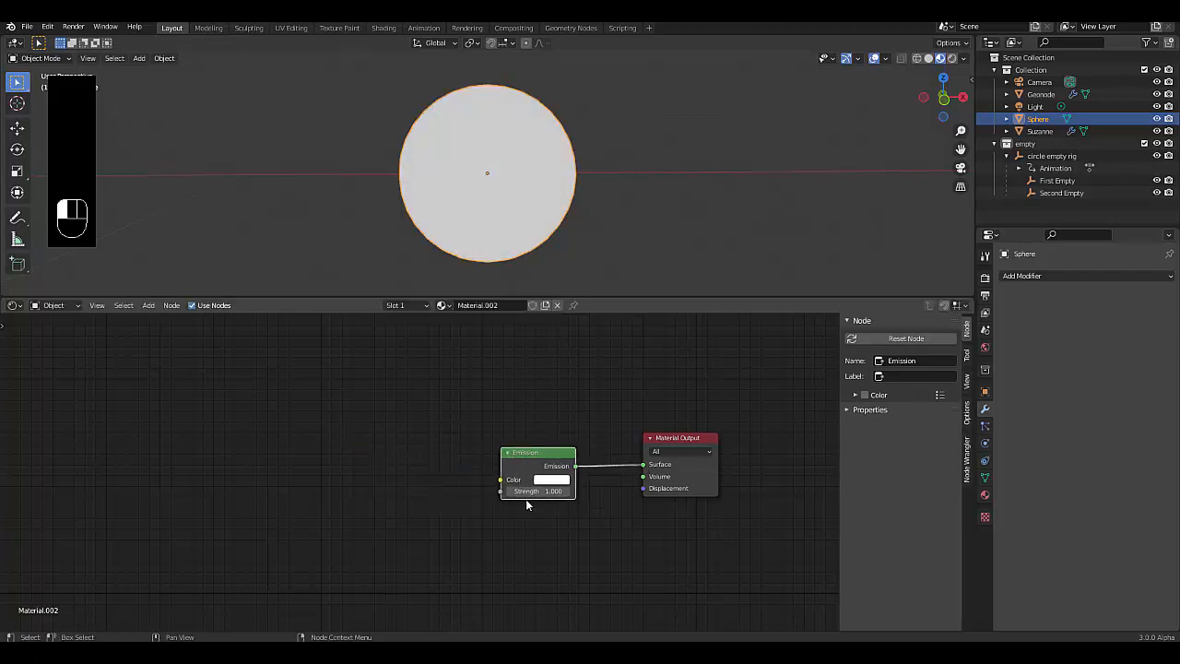
{"action": "double_click", "coordinate": [517, 490]}
{"action": "key", "text": "Return"}
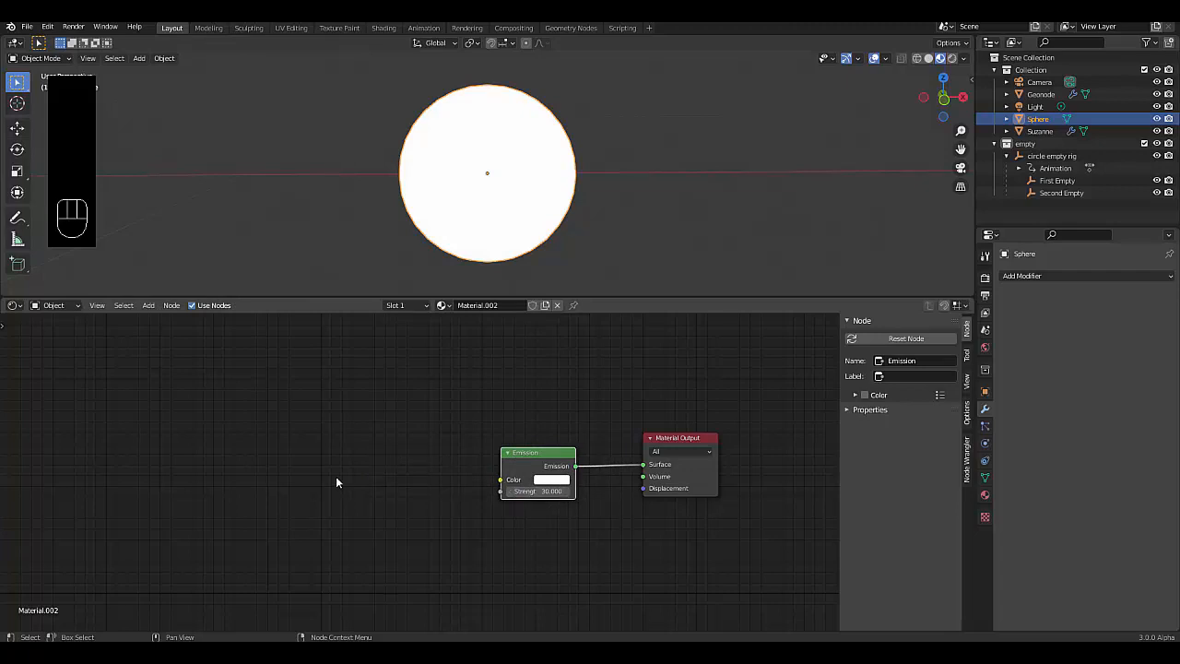
Add a MixRGB node and connect its Color output to the Emission node's Color input.
{"action": "key", "text": "shift+a"}
{"action": "mouse_move", "coordinate": [324, 478]}
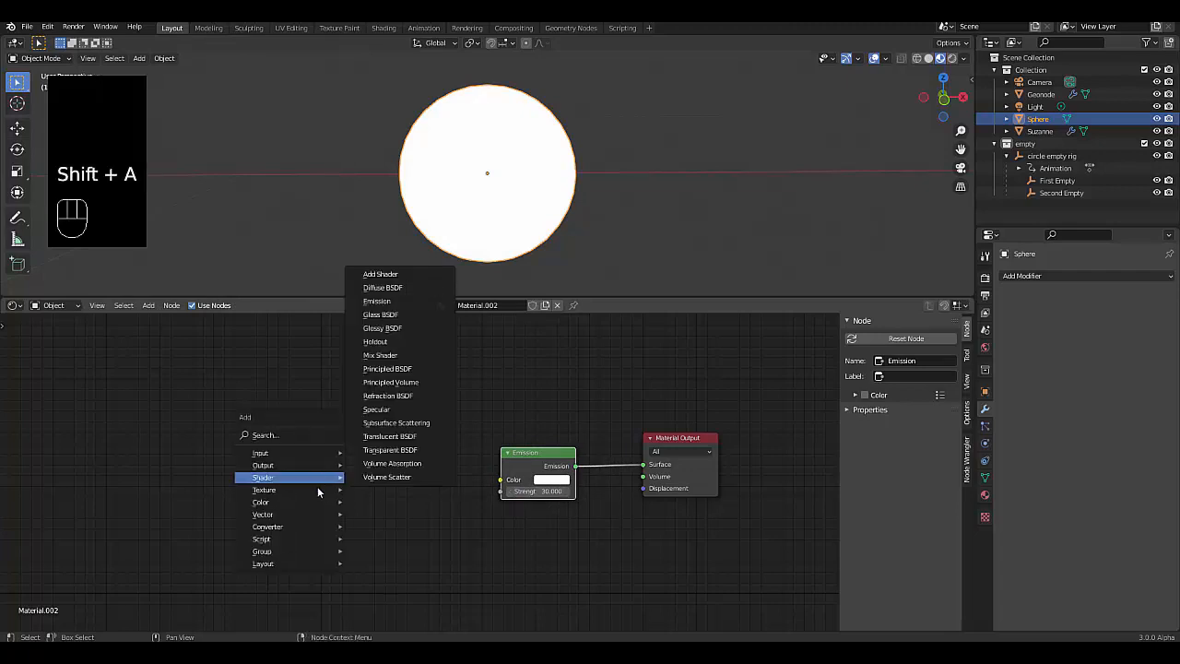
{"action": "mouse_move", "coordinate": [318, 501]}
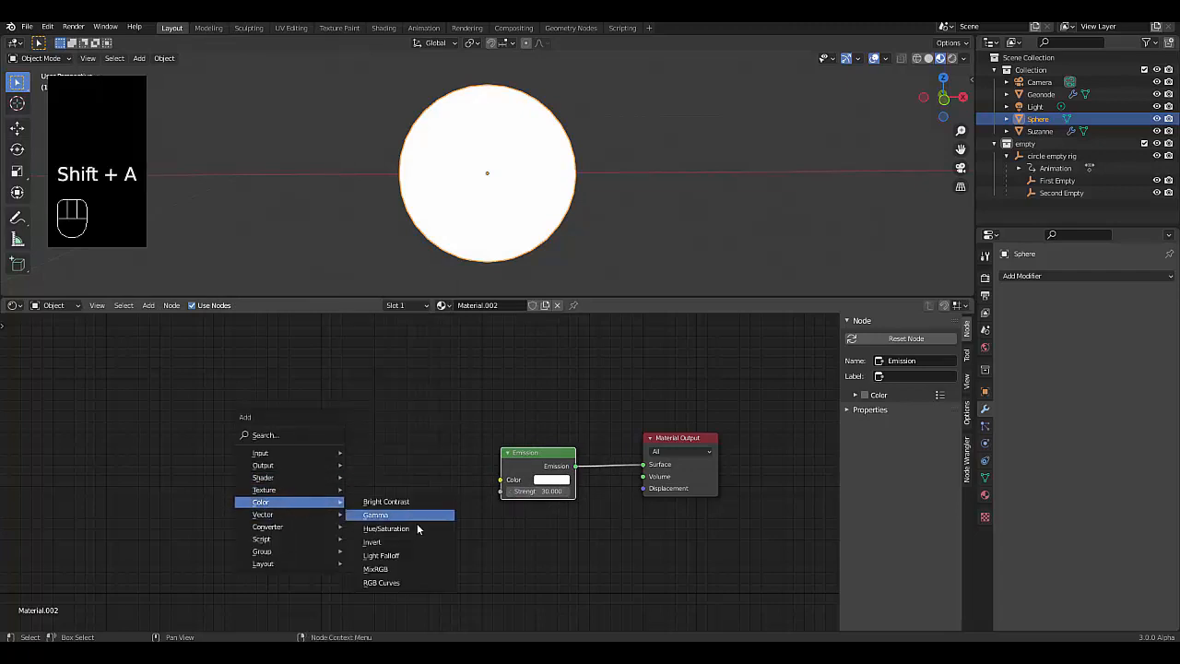
{"action": "left_click", "coordinate": [387, 570]}
{"action": "left_click", "coordinate": [314, 444]}
{"action": "left_click_drag", "start_coordinate": [387, 464], "coordinate": [499, 479]}
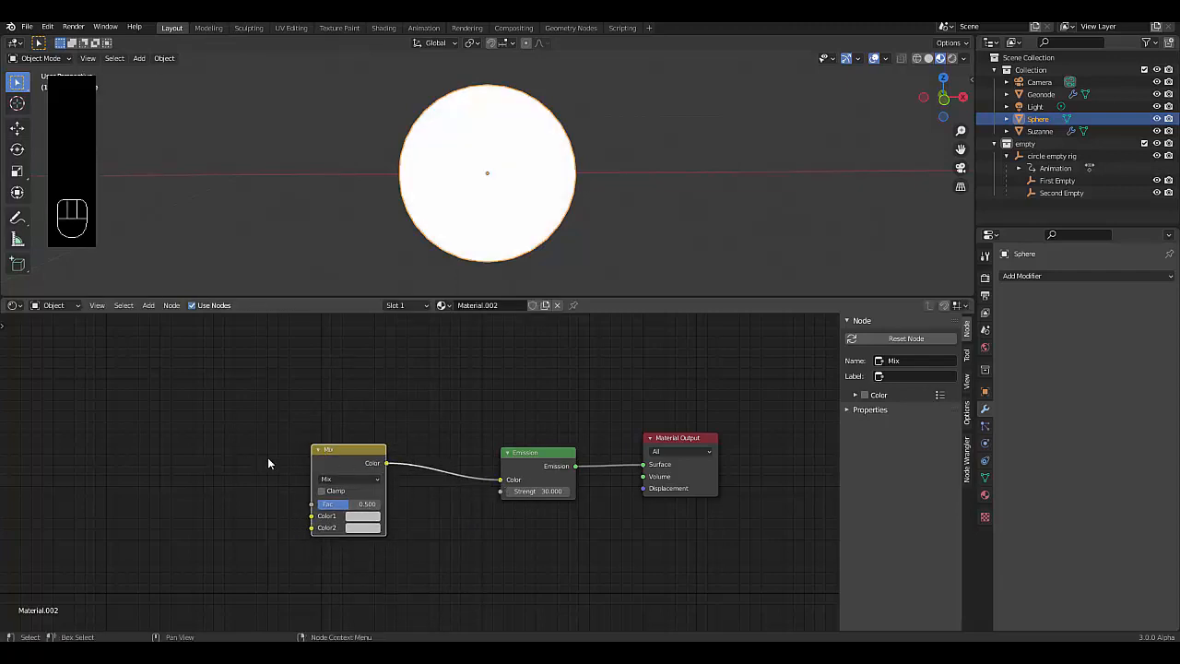
Duplicate the MixRGB node twice, feeding the copies into the original's Color1 and Color2 inputs, and align the two copies.
{"action": "key", "text": "shift+d"}
{"action": "left_click", "coordinate": [113, 408]}
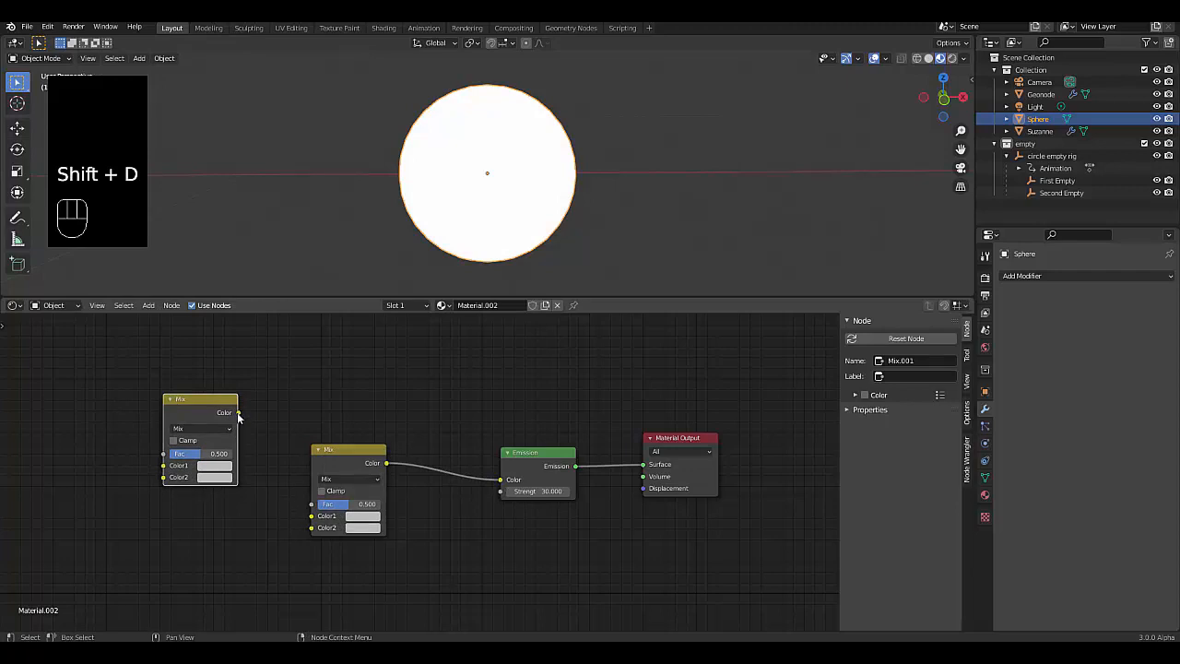
{"action": "left_click_drag", "start_coordinate": [238, 417], "coordinate": [311, 515]}
{"action": "key", "text": "shift+d"}
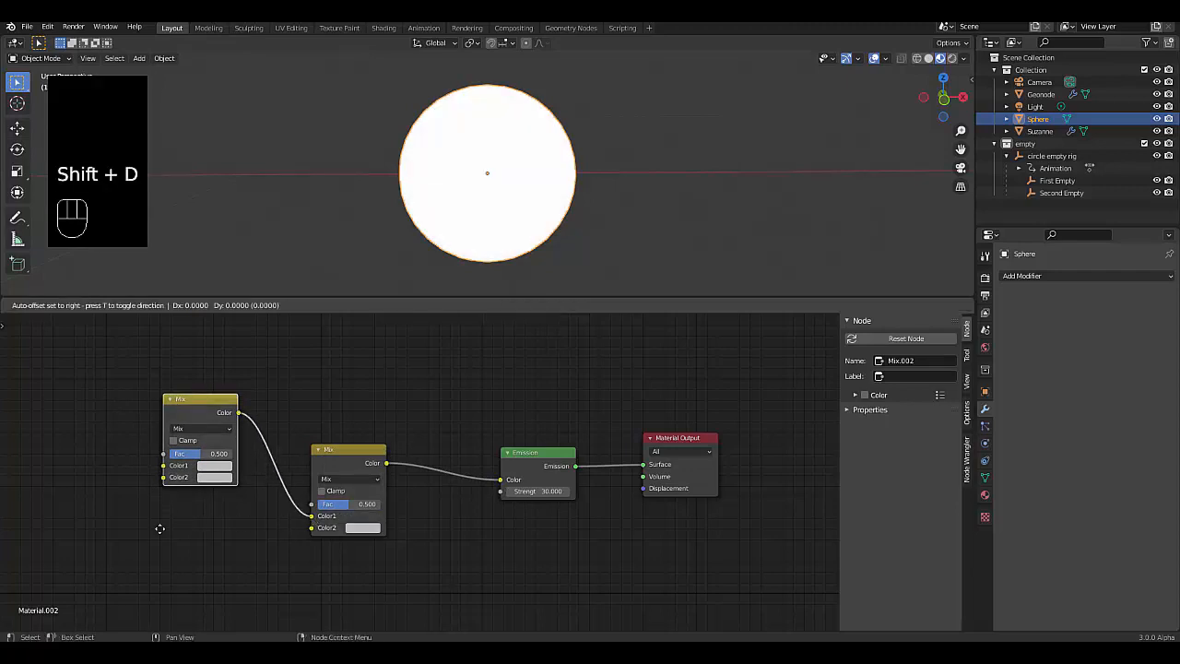
{"action": "left_click", "coordinate": [134, 326]}
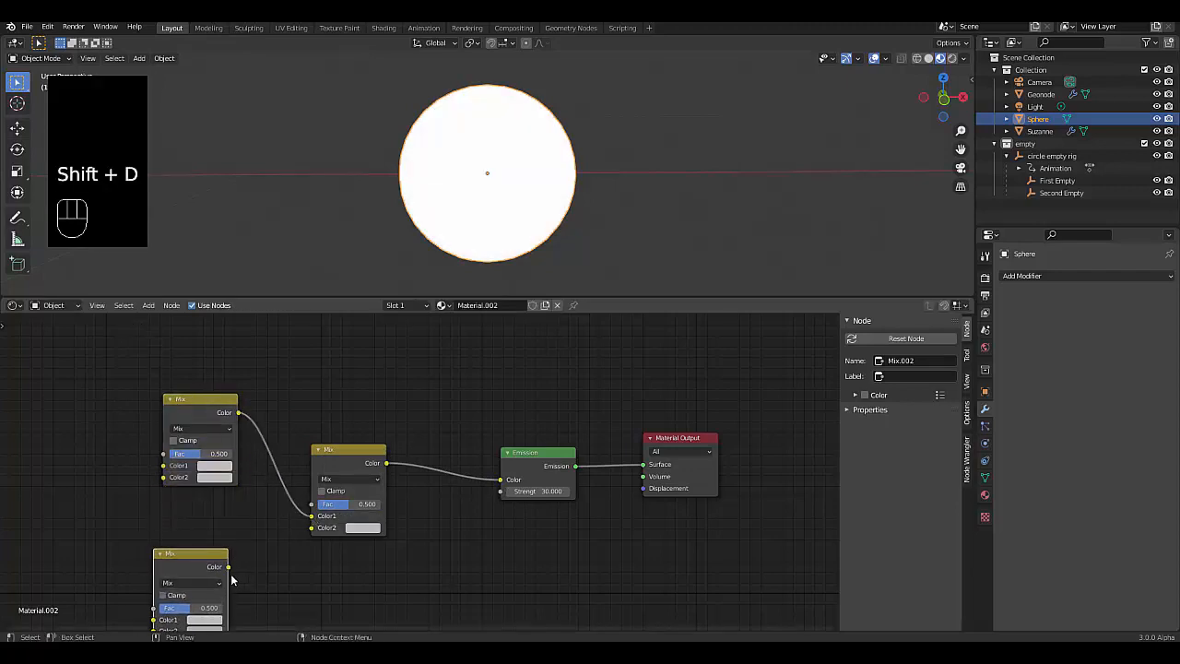
{"action": "left_click_drag", "start_coordinate": [228, 566], "coordinate": [313, 531]}
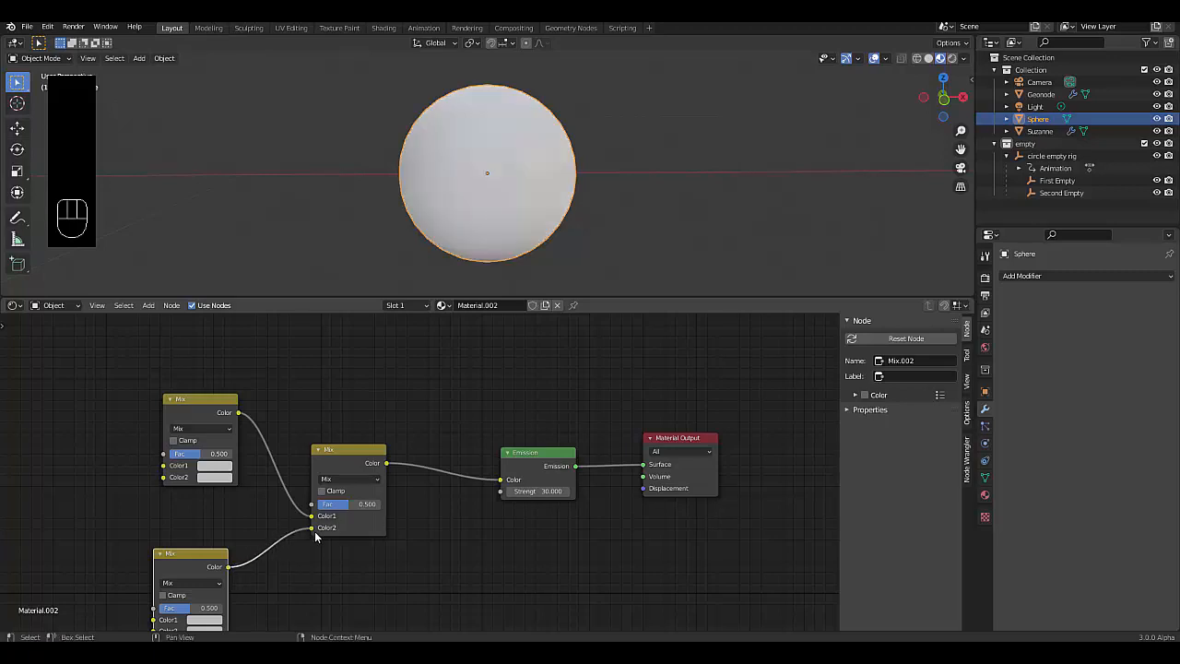
{"action": "scroll", "coordinate": [417, 504], "scroll_direction": "down", "scroll_amount": 9}
{"action": "scroll", "coordinate": [254, 539], "scroll_direction": "up", "scroll_amount": 7}
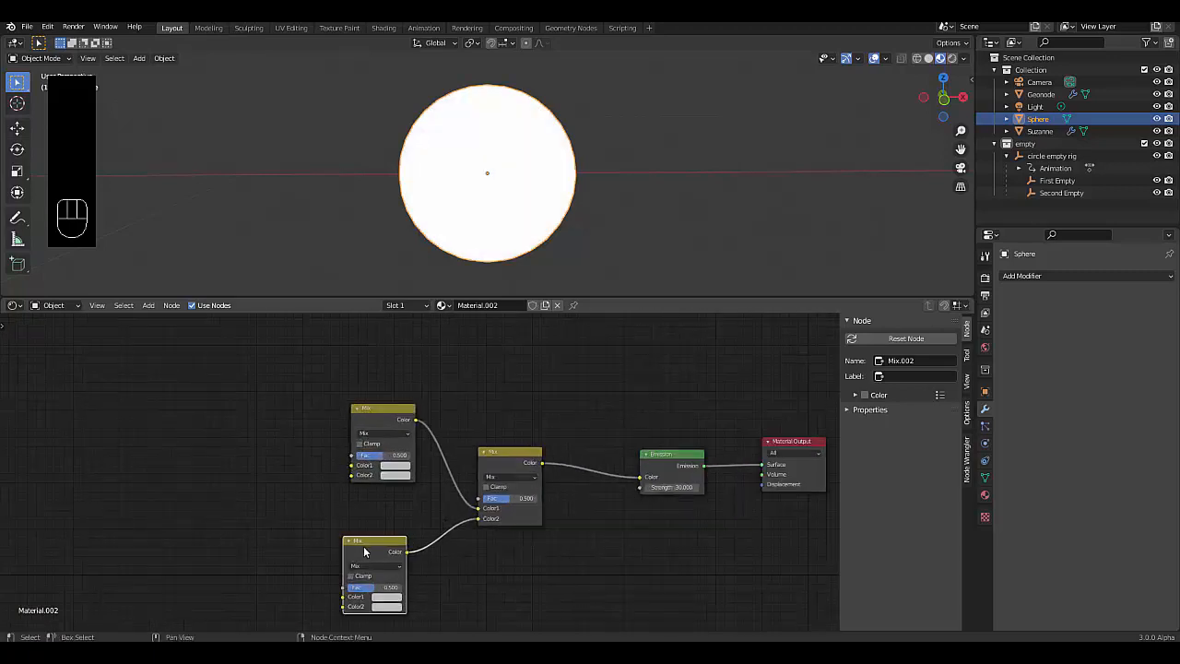
{"action": "mouse_move", "coordinate": [364, 551]}
{"action": "left_mouse_down"}
{"action": "mouse_move", "coordinate": [387, 551]}
{"action": "mouse_move", "coordinate": [377, 551]}
{"action": "left_mouse_up"}
On the upper duplicated Mix node, pick a new Color1 at full value and set Color2 to orange with saturation and value 1.
{"action": "left_click", "coordinate": [396, 470]}
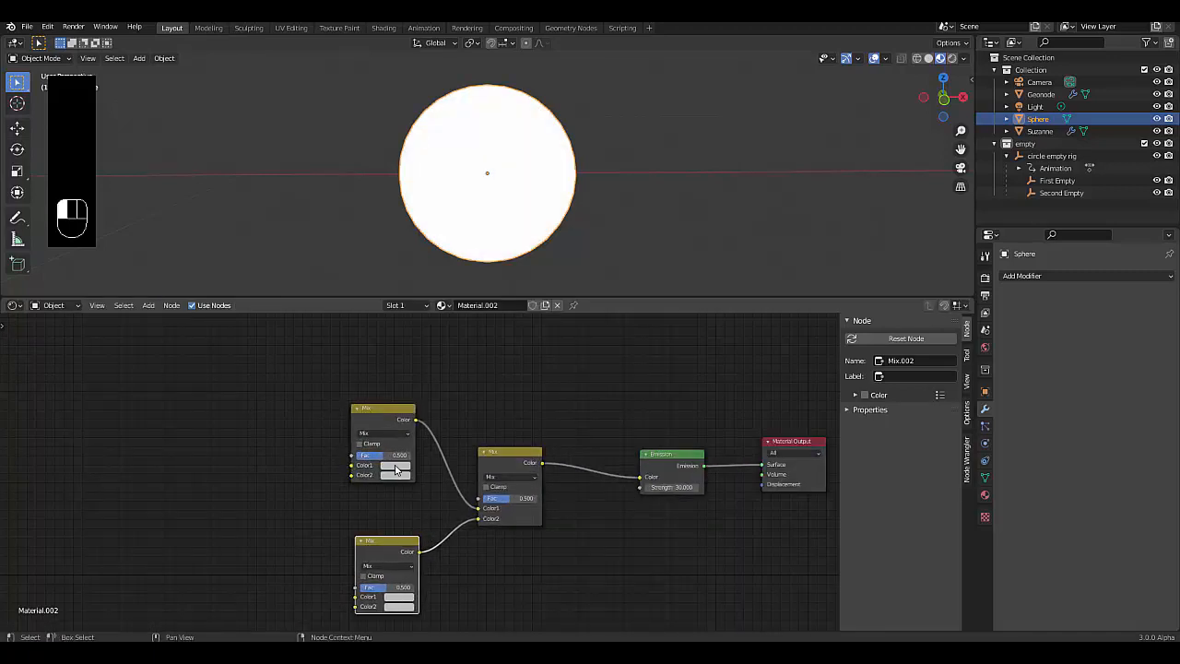
{"action": "left_click_drag", "start_coordinate": [459, 351], "coordinate": [459, 335]}
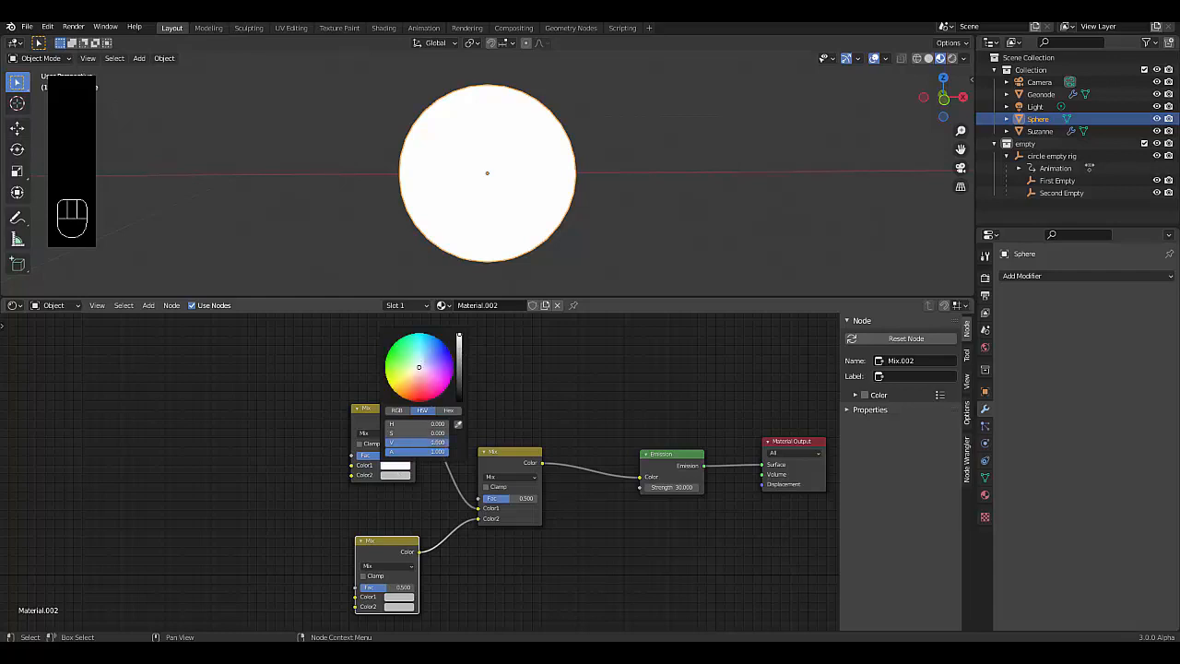
{"action": "left_click_drag", "start_coordinate": [410, 377], "coordinate": [404, 371]}
{"action": "left_click", "coordinate": [394, 475]}
{"action": "left_click_drag", "start_coordinate": [459, 364], "coordinate": [459, 344]}
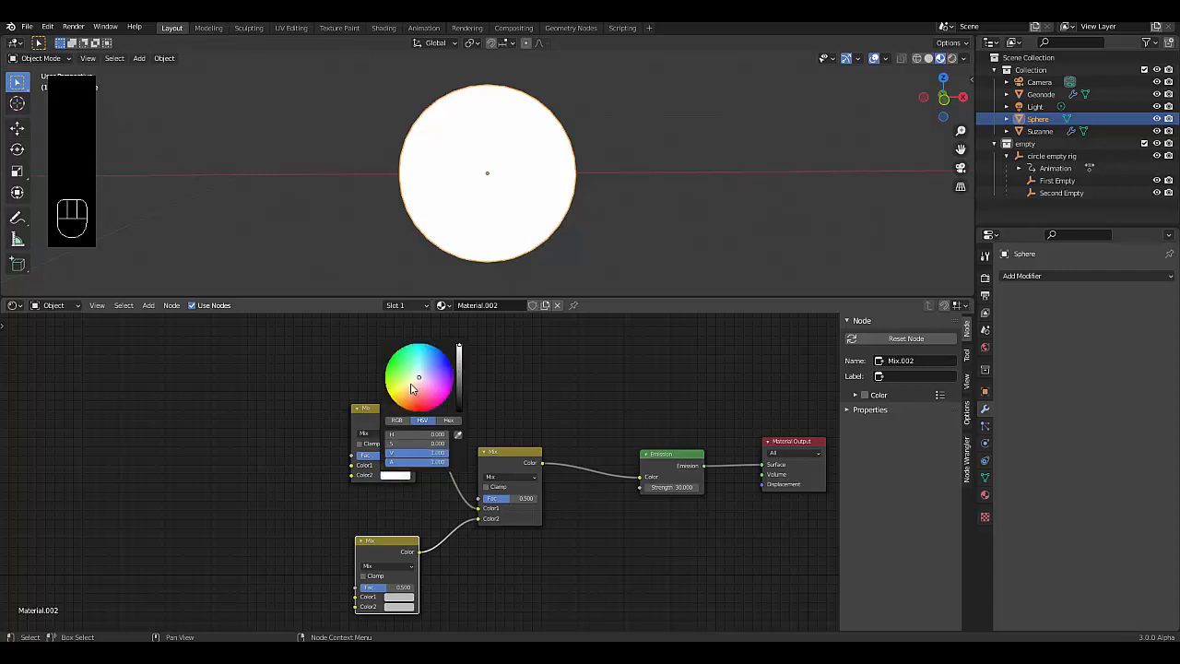
{"action": "left_click_drag", "start_coordinate": [413, 388], "coordinate": [402, 407]}
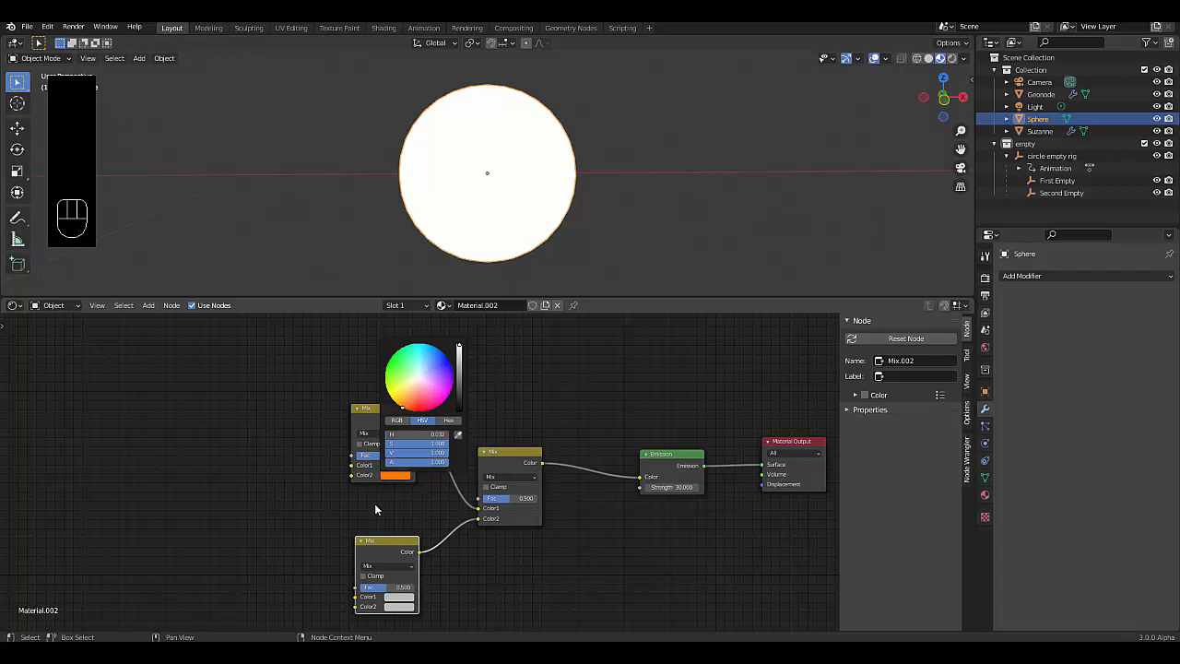
On the lower Mix node, set Color1 to yellow-orange and Color2 to red, both at full brightness.
{"action": "left_click", "coordinate": [403, 597]}
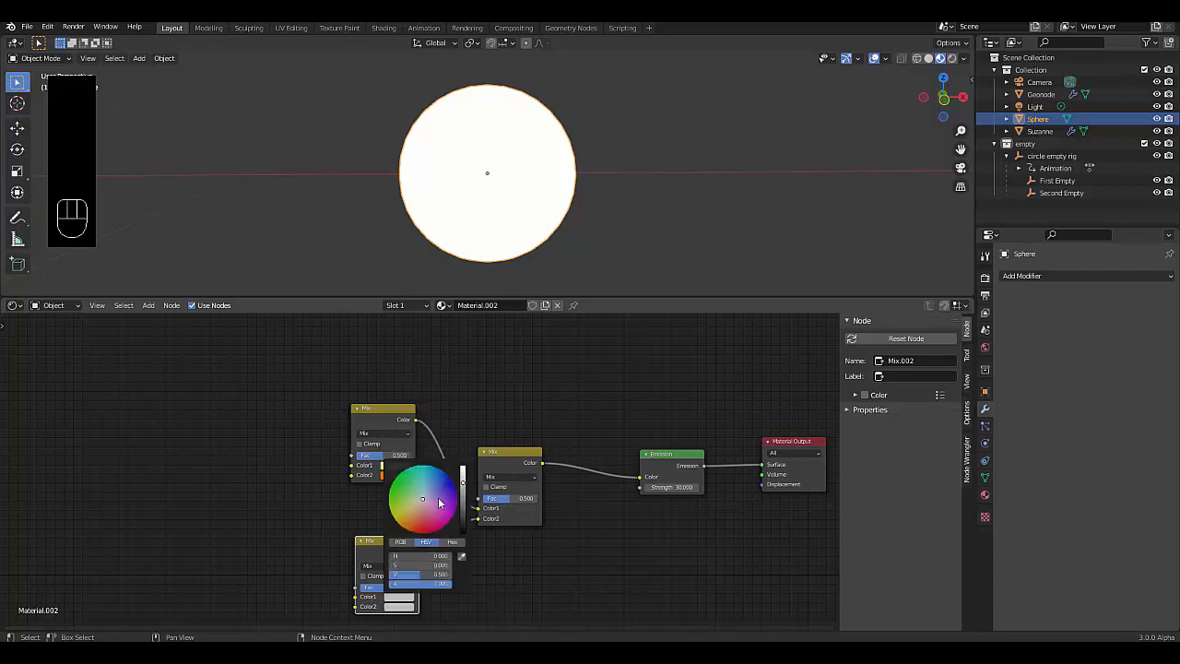
{"action": "left_click_drag", "start_coordinate": [463, 483], "coordinate": [462, 466]}
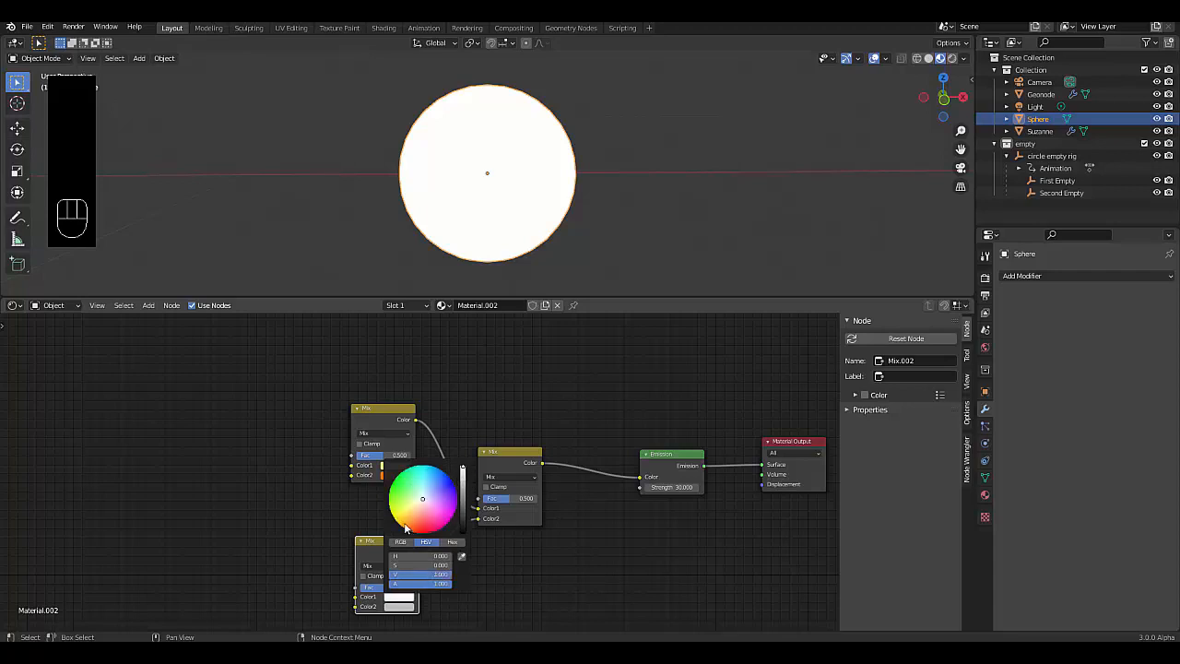
{"action": "left_click_drag", "start_coordinate": [406, 527], "coordinate": [399, 523]}
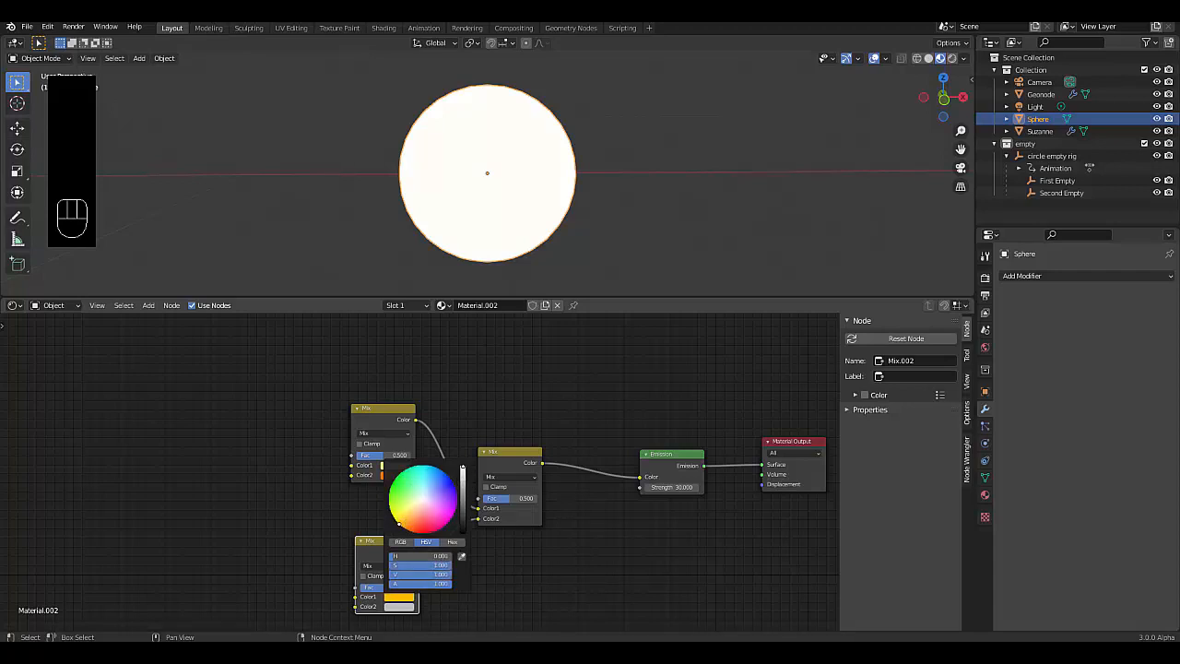
{"action": "left_click", "coordinate": [406, 607]}
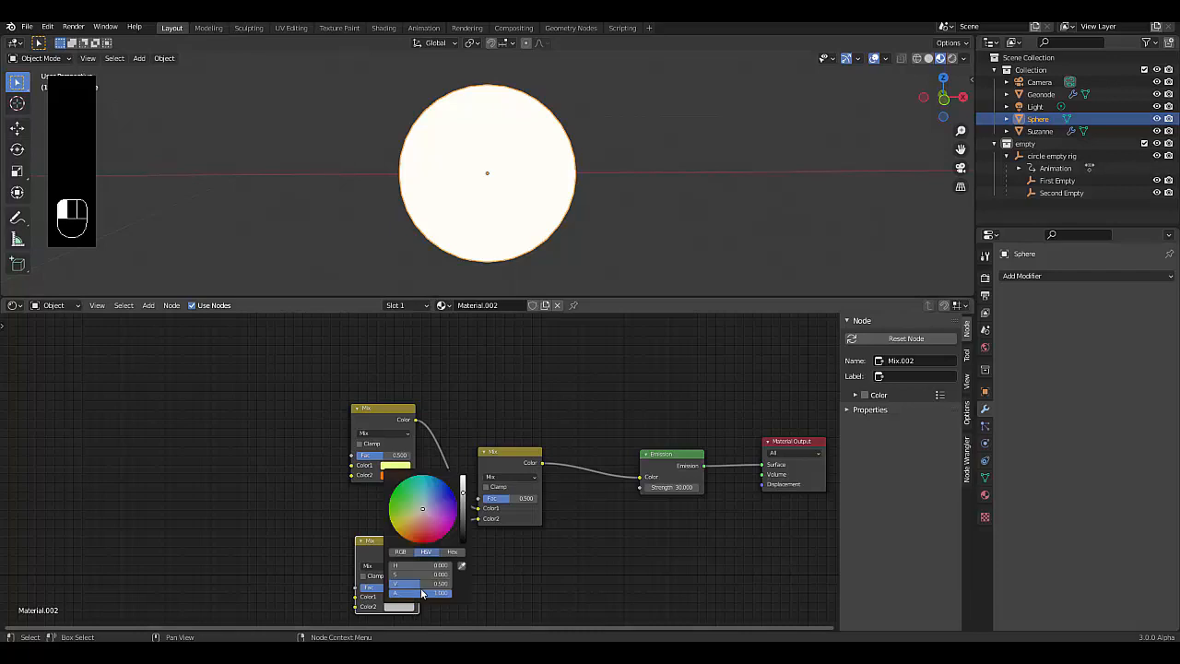
{"action": "left_click_drag", "start_coordinate": [463, 492], "coordinate": [462, 476]}
{"action": "left_click_drag", "start_coordinate": [411, 529], "coordinate": [424, 543]}
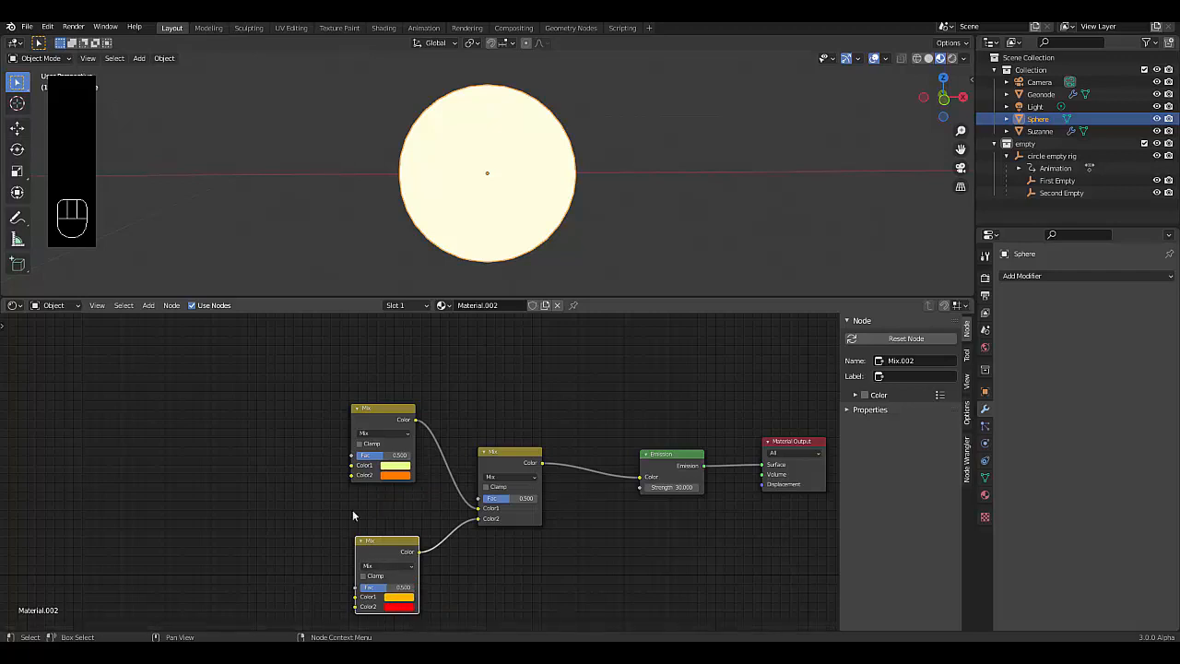
Set the blending mode of the Mix node feeding the Emission node to Multiply.
{"action": "scroll", "coordinate": [490, 432], "scroll_direction": "up", "scroll_amount": 2}
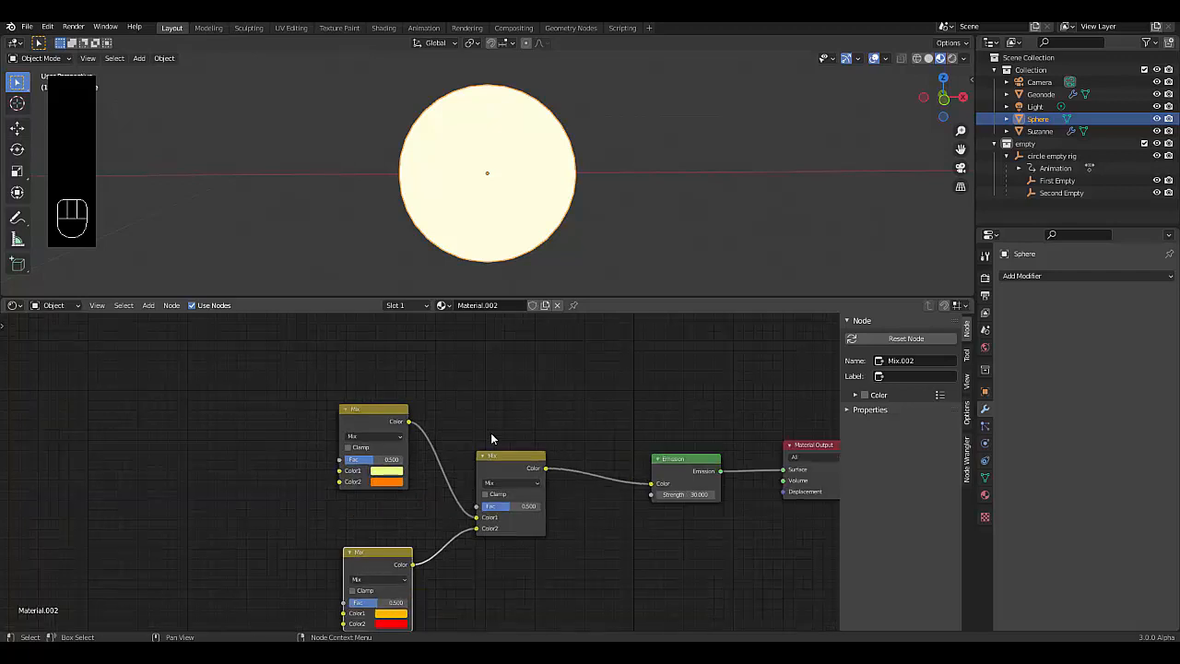
{"action": "left_click", "coordinate": [509, 490]}
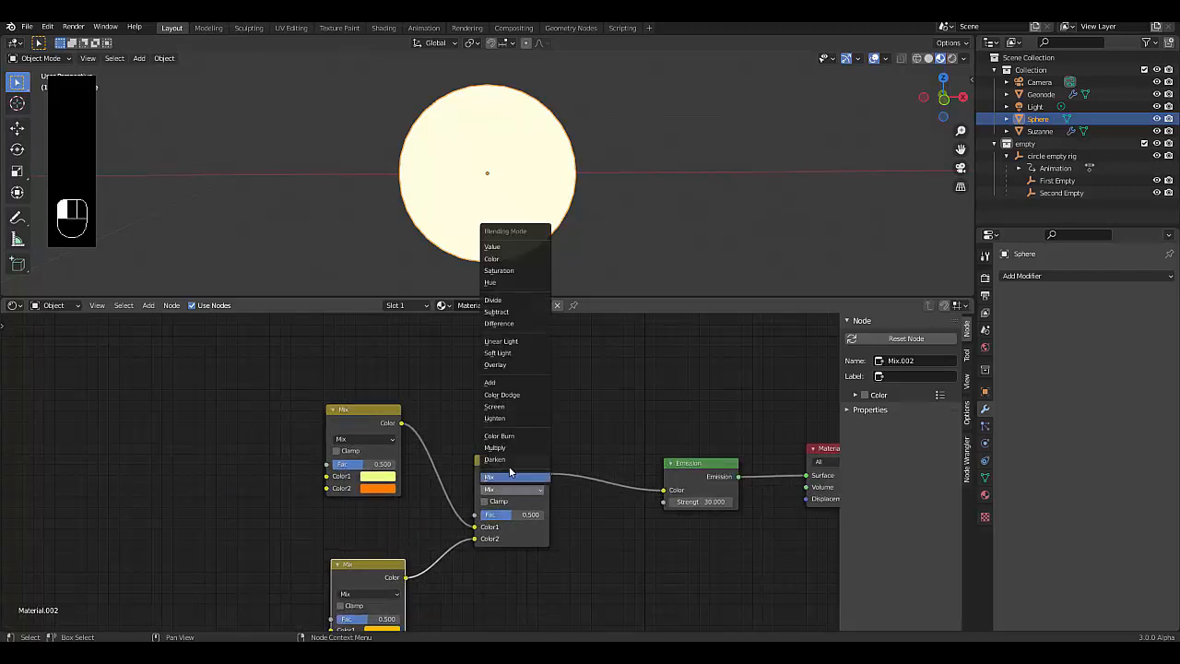
{"action": "left_click", "coordinate": [505, 448]}
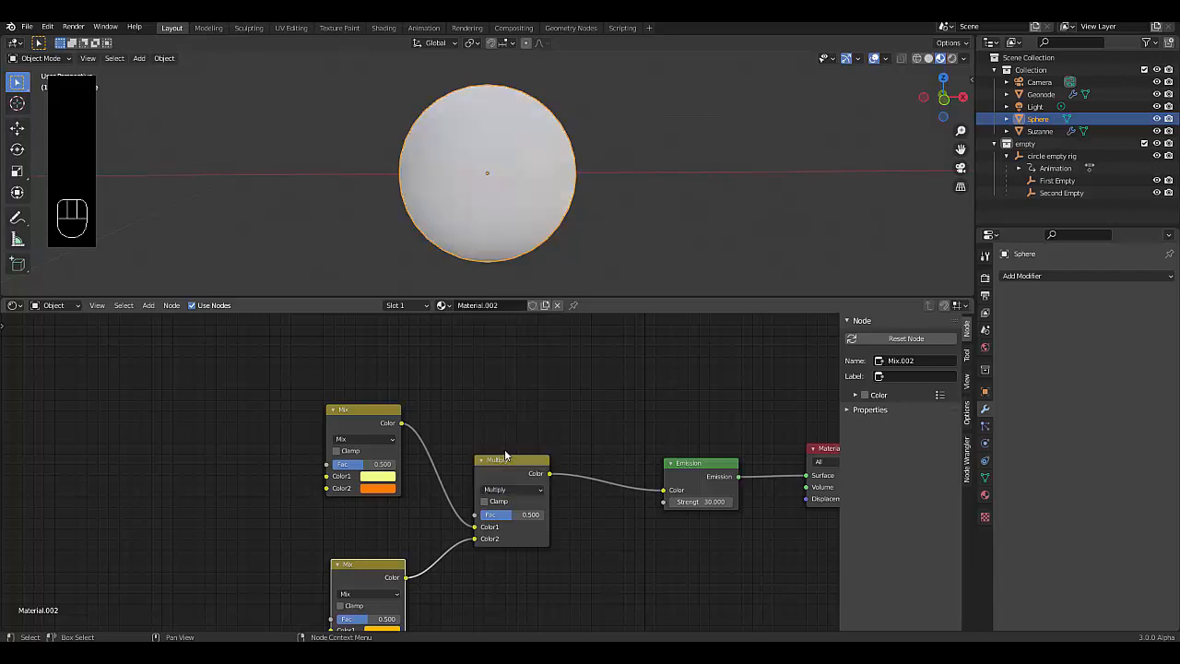
{"action": "scroll", "coordinate": [393, 500], "scroll_direction": "down", "scroll_amount": 3}
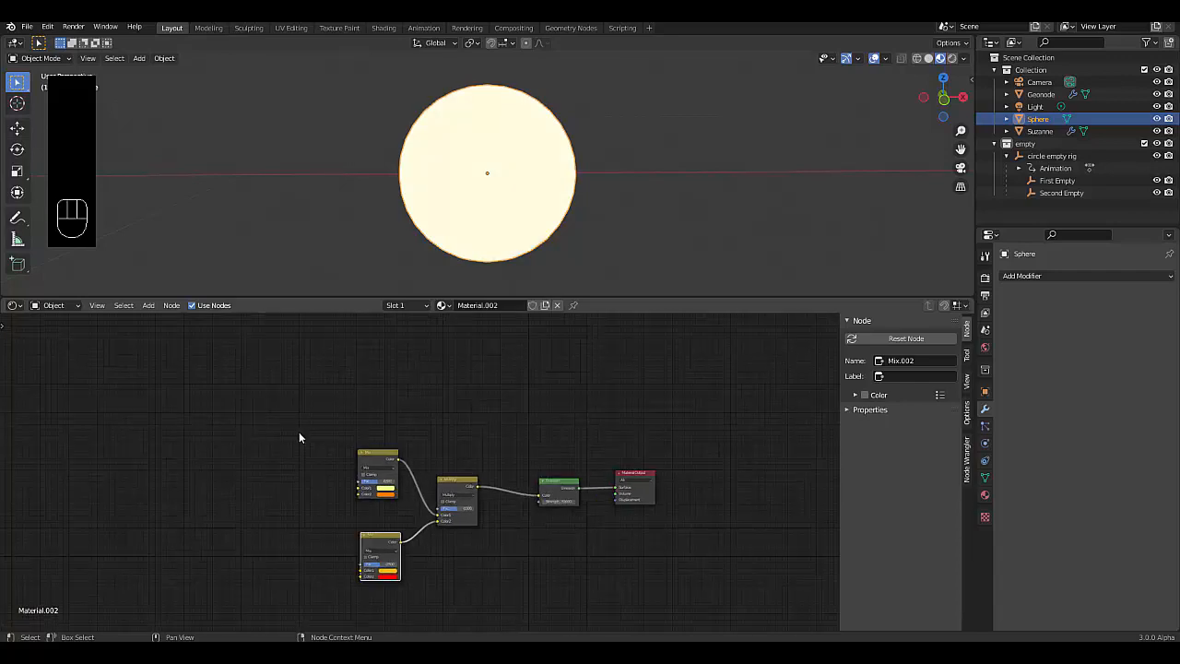
Add a Voronoi Texture node and connect its Color output to the upper Mix node's Color1 input.
{"action": "scroll", "coordinate": [343, 414], "scroll_direction": "up", "scroll_amount": 2}
{"action": "key", "text": "shift+a"}
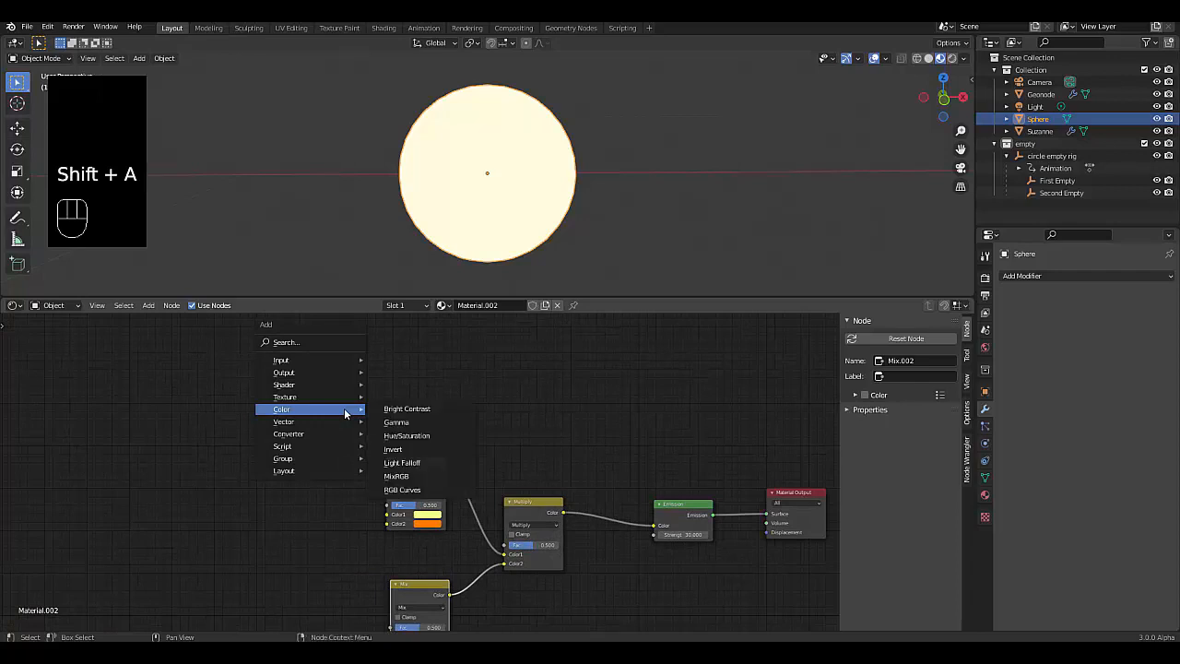
{"action": "mouse_move", "coordinate": [307, 398]}
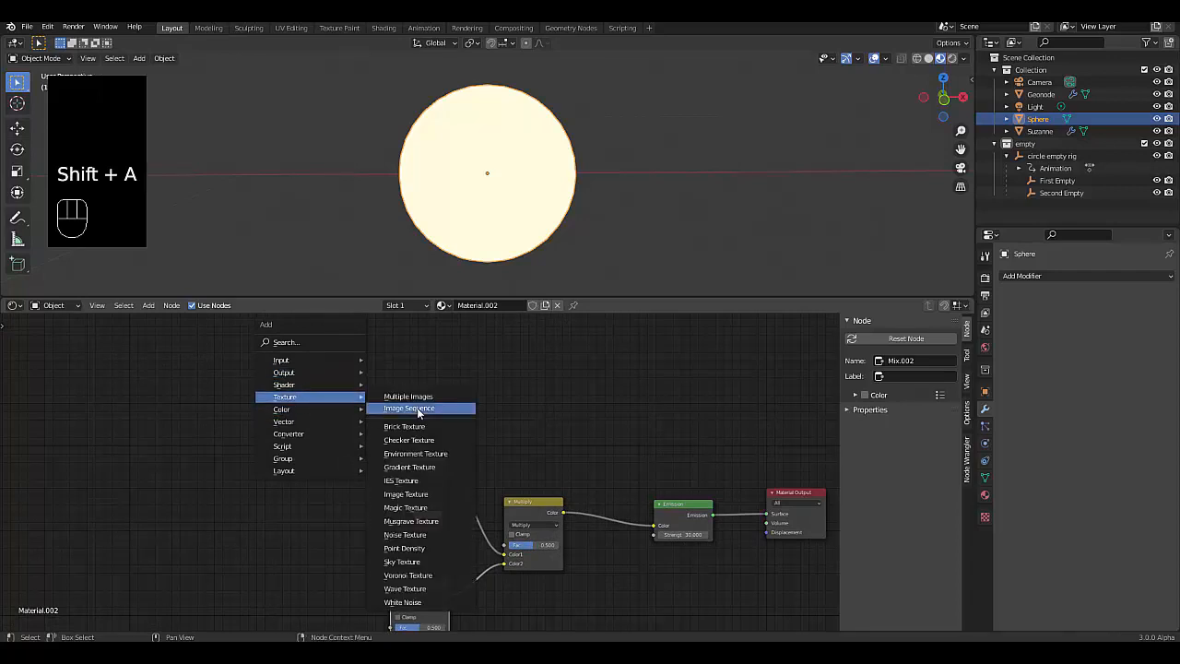
{"action": "left_click", "coordinate": [410, 576]}
{"action": "left_click", "coordinate": [189, 363]}
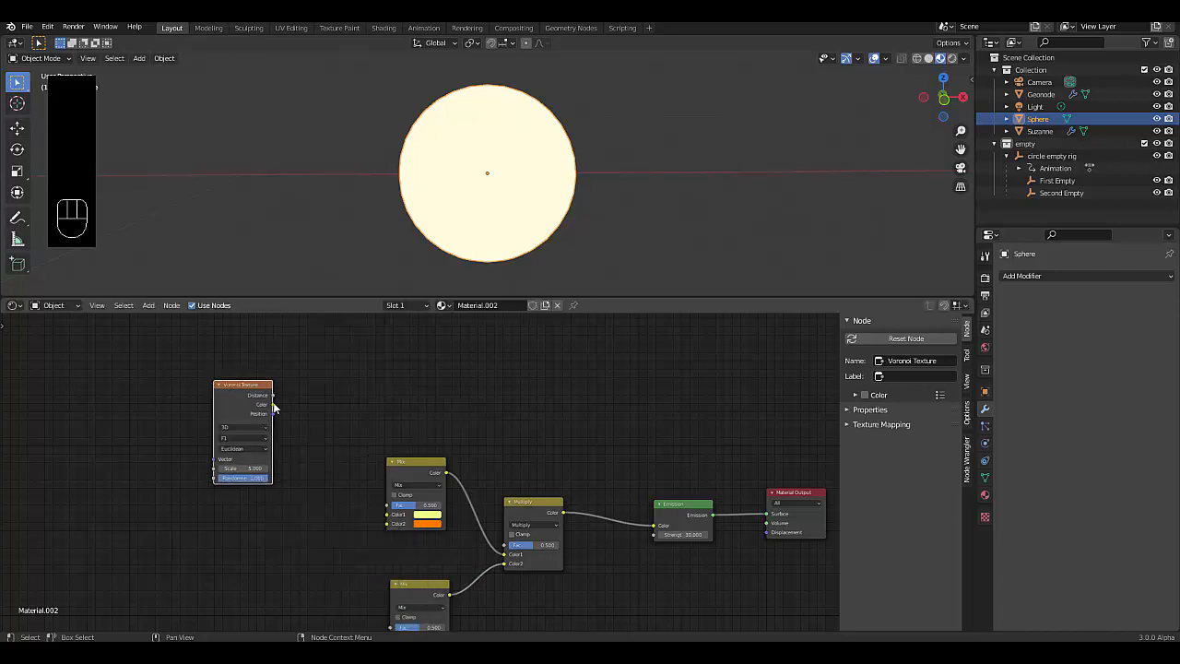
{"action": "left_click_drag", "start_coordinate": [274, 404], "coordinate": [388, 514]}
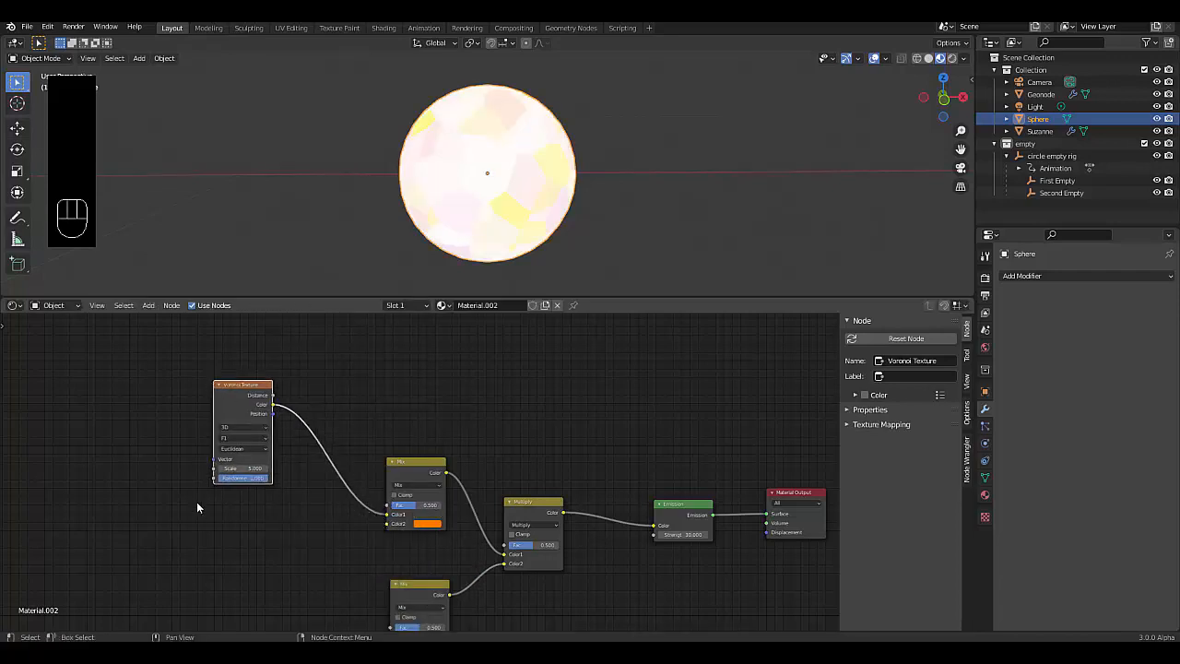
Duplicate the Voronoi Texture node below the original and connect the copy's Color output to the lower Mix node's Fac input.
{"action": "scroll", "coordinate": [331, 412], "scroll_direction": "down", "scroll_amount": 3}
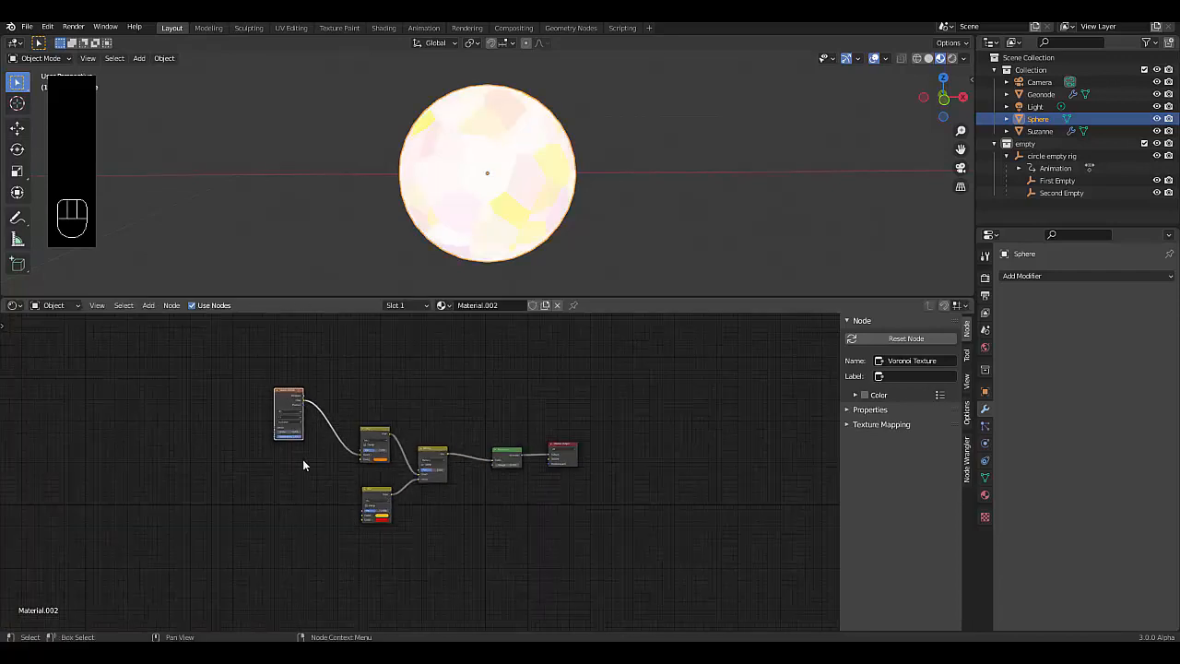
{"action": "key", "text": "shift+d"}
{"action": "left_click", "coordinate": [329, 544]}
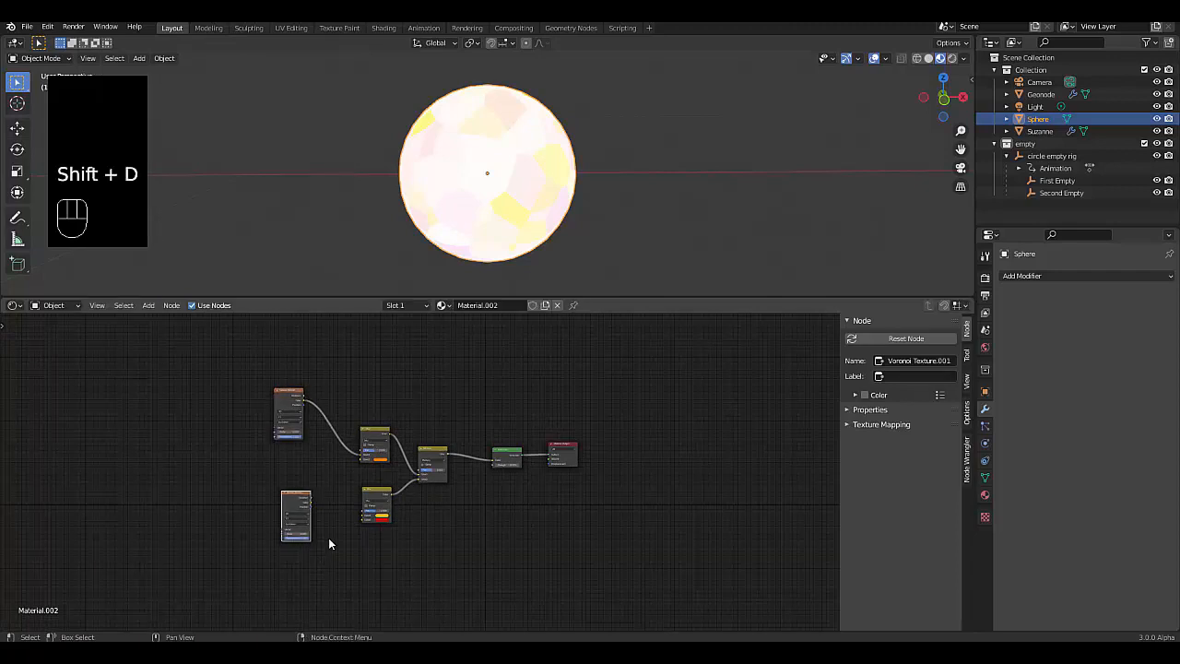
{"action": "scroll", "coordinate": [329, 543], "scroll_direction": "up", "scroll_amount": 4}
{"action": "left_click_drag", "start_coordinate": [304, 480], "coordinate": [444, 505]}
{"action": "scroll", "coordinate": [341, 528], "scroll_direction": "down", "scroll_amount": 5}
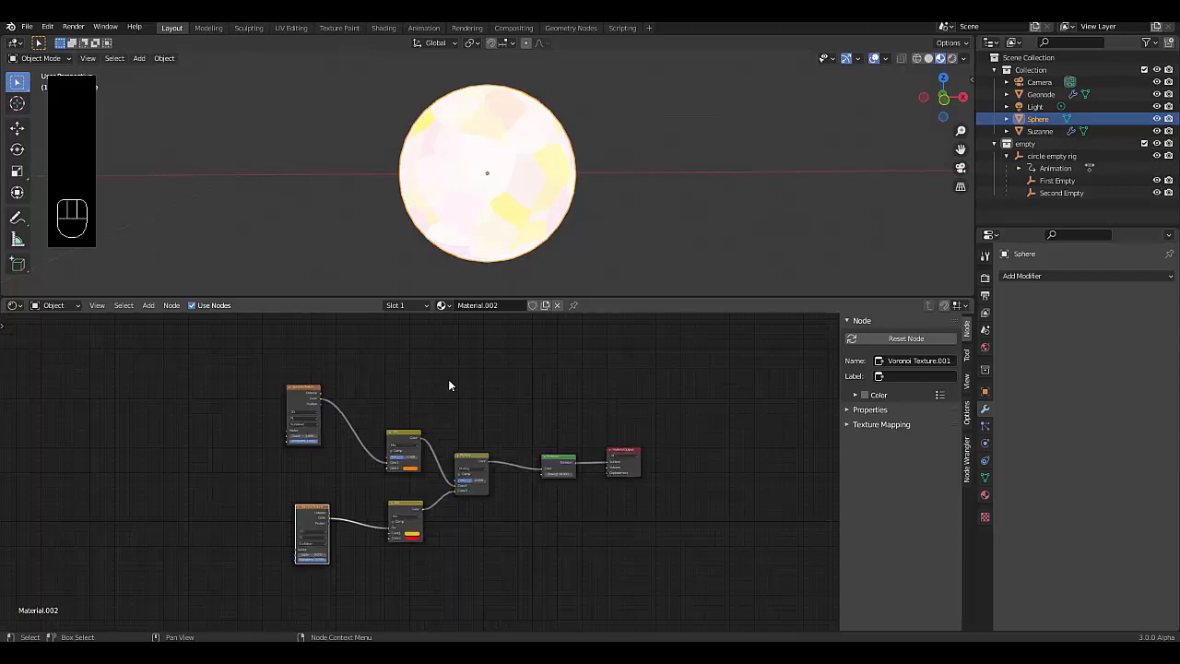
Add a Musgrave Texture node above the upper Mix node.
{"action": "scroll", "coordinate": [449, 385], "scroll_direction": "up", "scroll_amount": 2}
{"action": "key", "text": "shift+a"}
{"action": "mouse_move", "coordinate": [396, 370]}
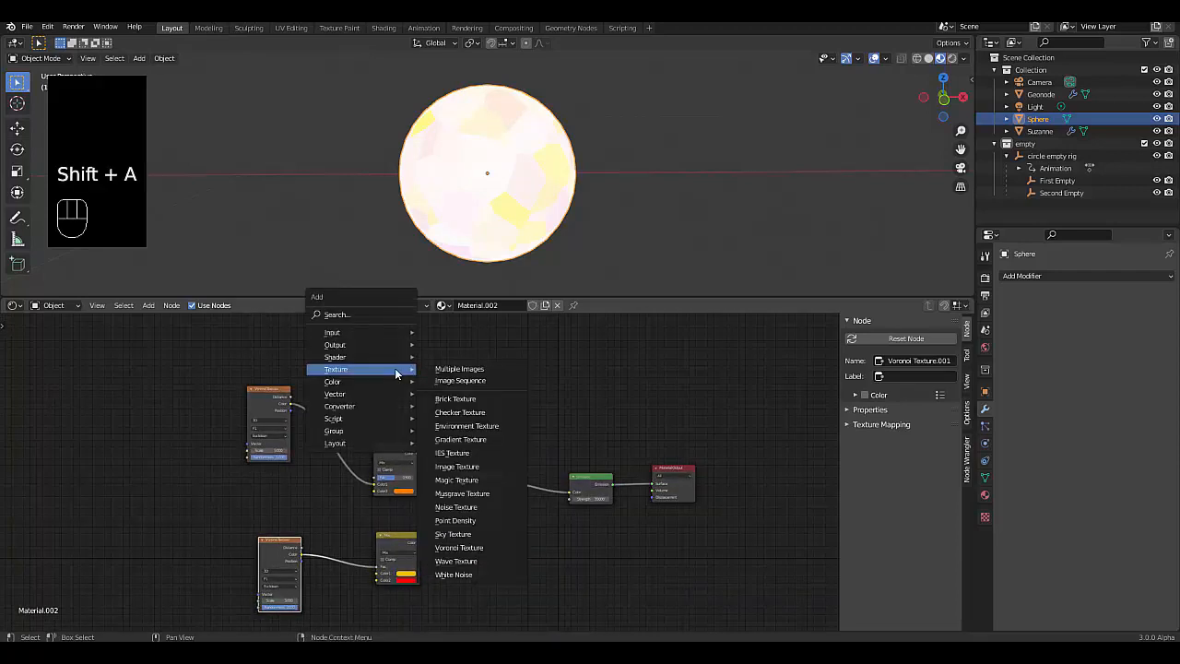
{"action": "left_click", "coordinate": [473, 495]}
{"action": "left_click", "coordinate": [392, 378]}
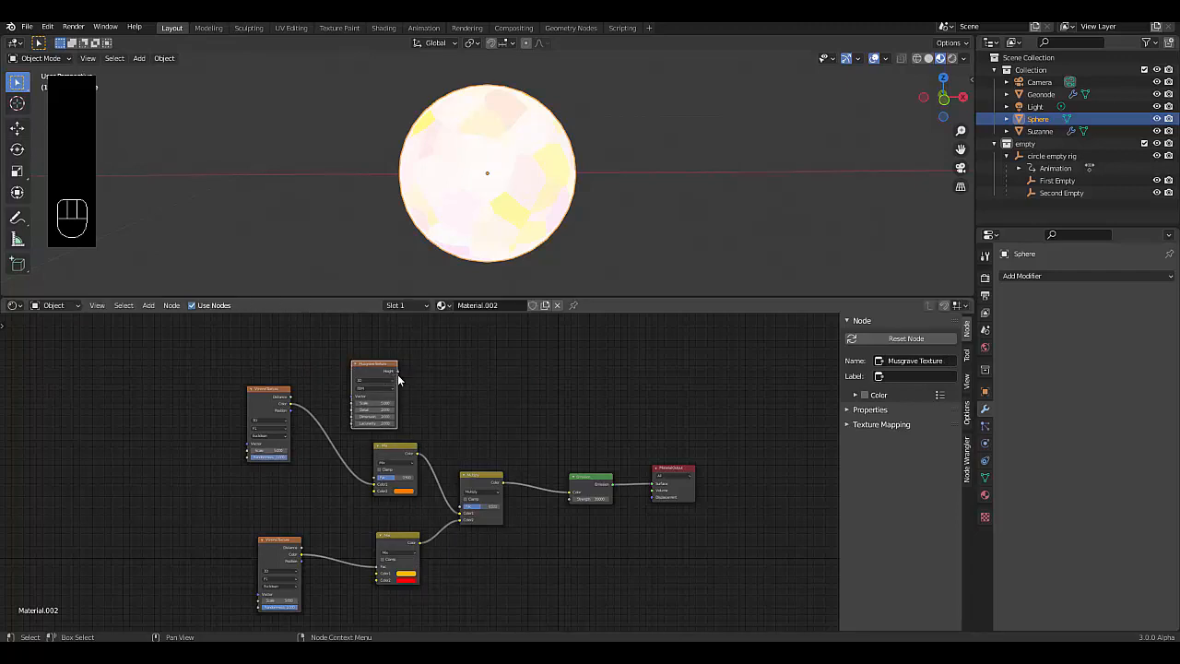
Connect the Musgrave Texture's Height output to the Multiply node's Fac input and set the Musgrave Scale to 6.7.
{"action": "mouse_move", "coordinate": [398, 374]}
{"action": "left_mouse_down"}
{"action": "mouse_move", "coordinate": [424, 434]}
{"action": "mouse_move", "coordinate": [413, 378]}
{"action": "left_mouse_up"}
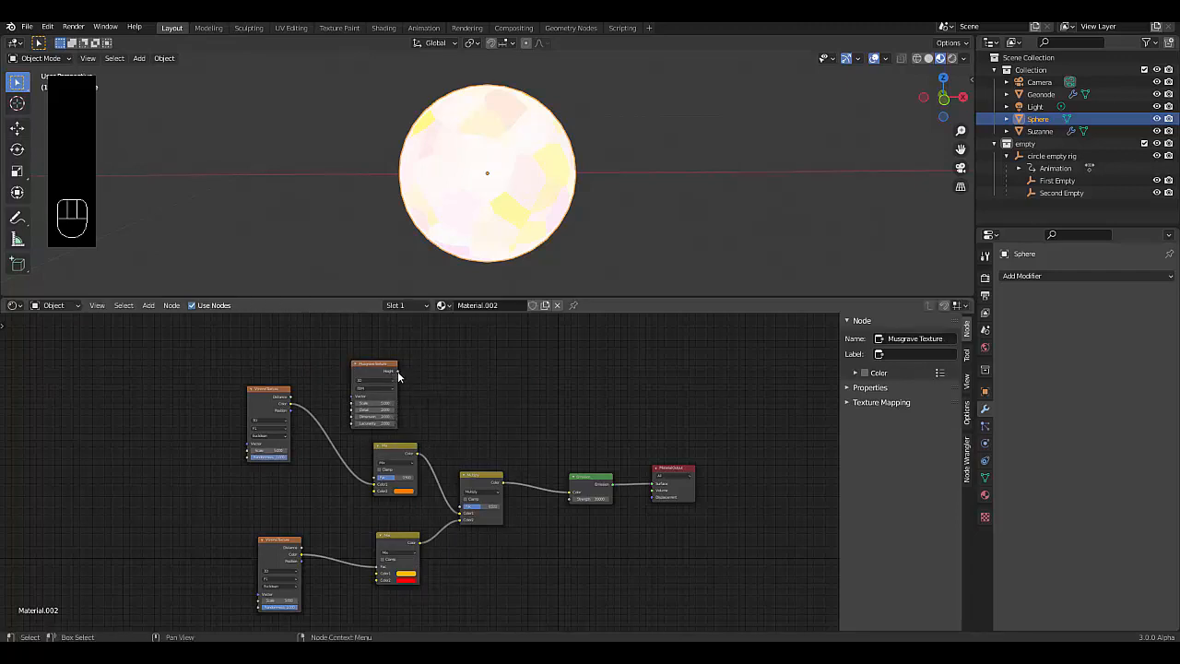
{"action": "left_click_drag", "start_coordinate": [398, 372], "coordinate": [451, 524]}
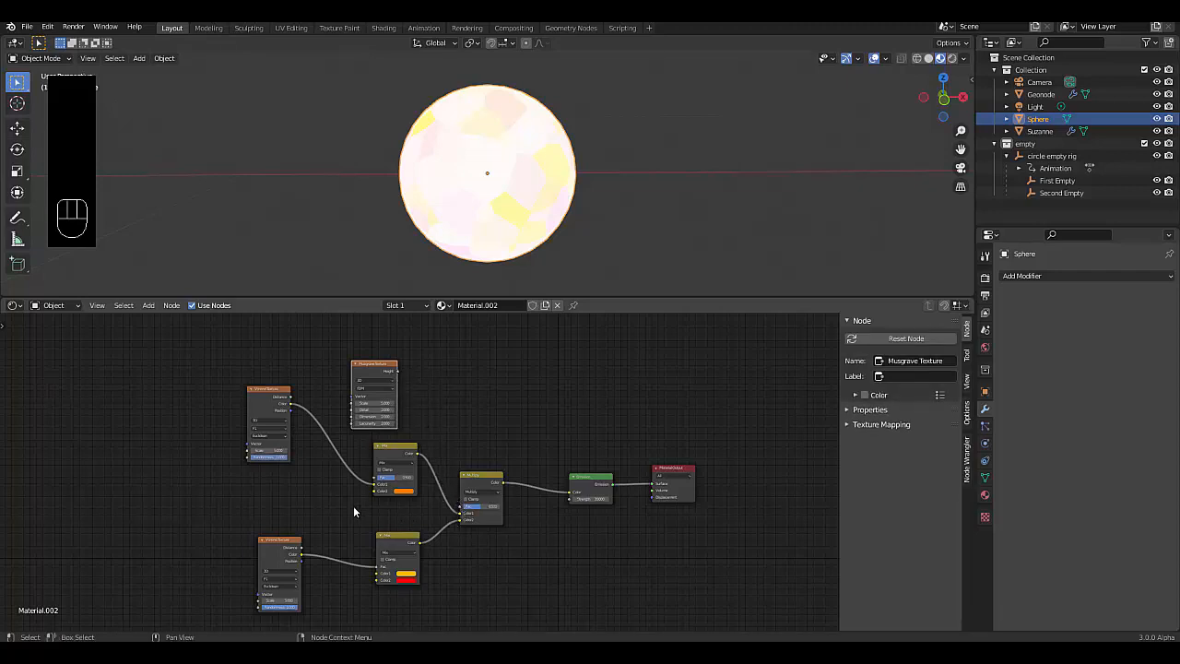
{"action": "scroll", "coordinate": [456, 457], "scroll_direction": "up", "scroll_amount": 4}
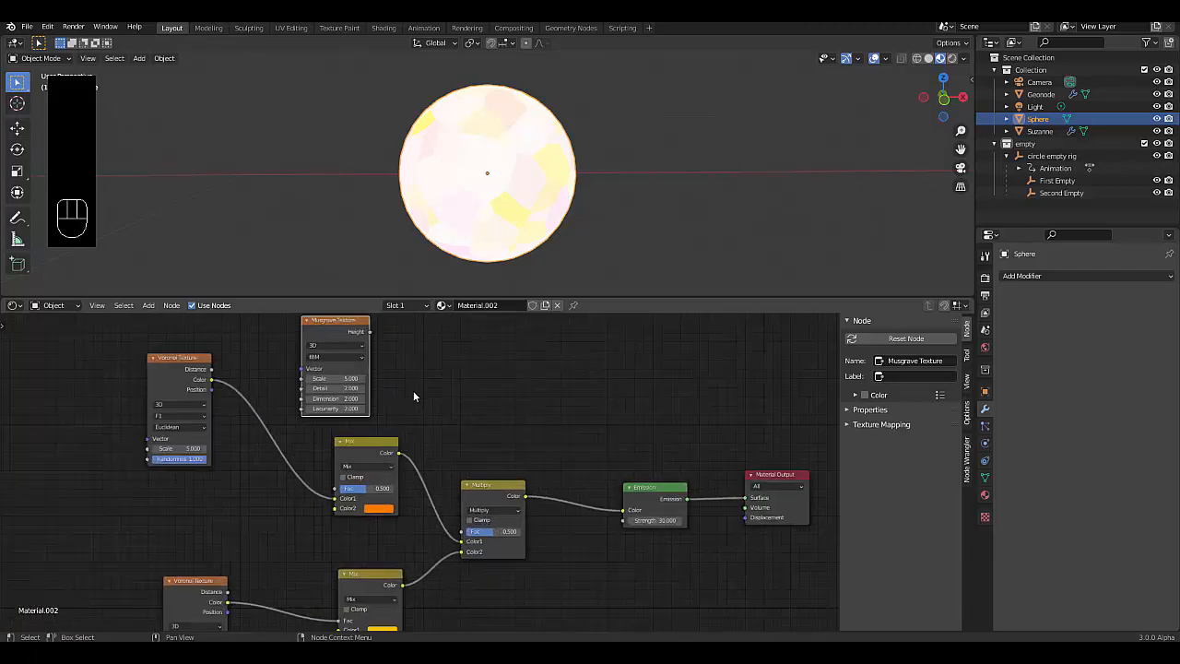
{"action": "mouse_move", "coordinate": [361, 318]}
{"action": "left_mouse_down"}
{"action": "mouse_move", "coordinate": [476, 564]}
{"action": "mouse_move", "coordinate": [471, 553]}
{"action": "left_mouse_up"}
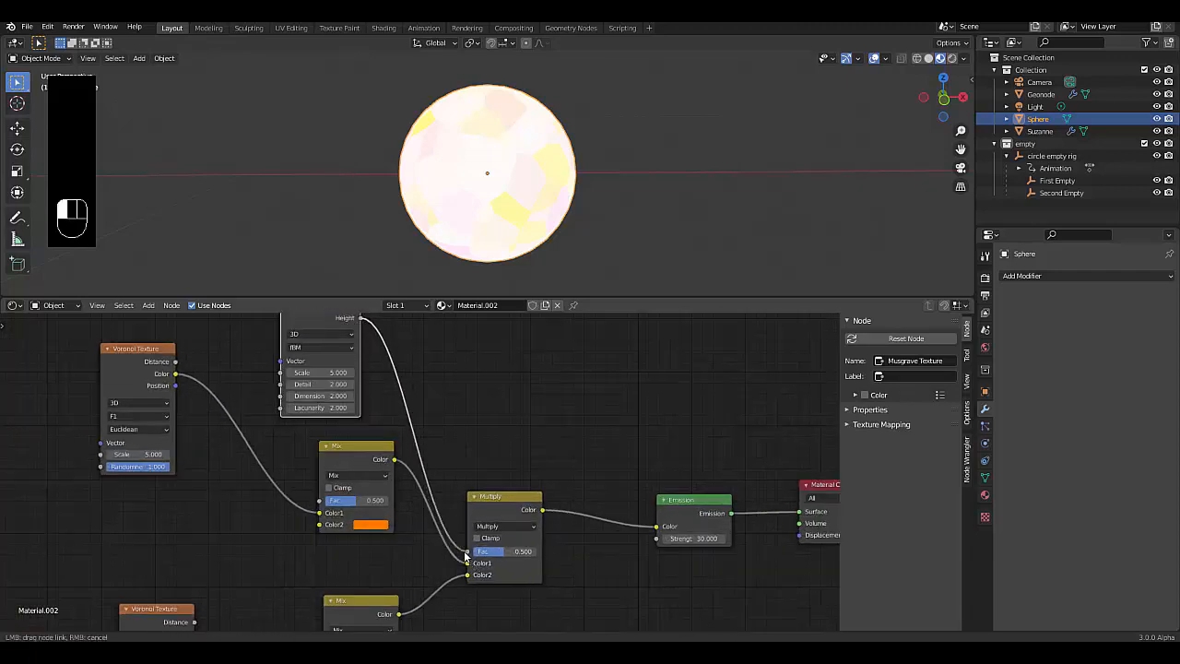
{"action": "scroll", "coordinate": [474, 420], "scroll_direction": "down", "scroll_amount": 2}
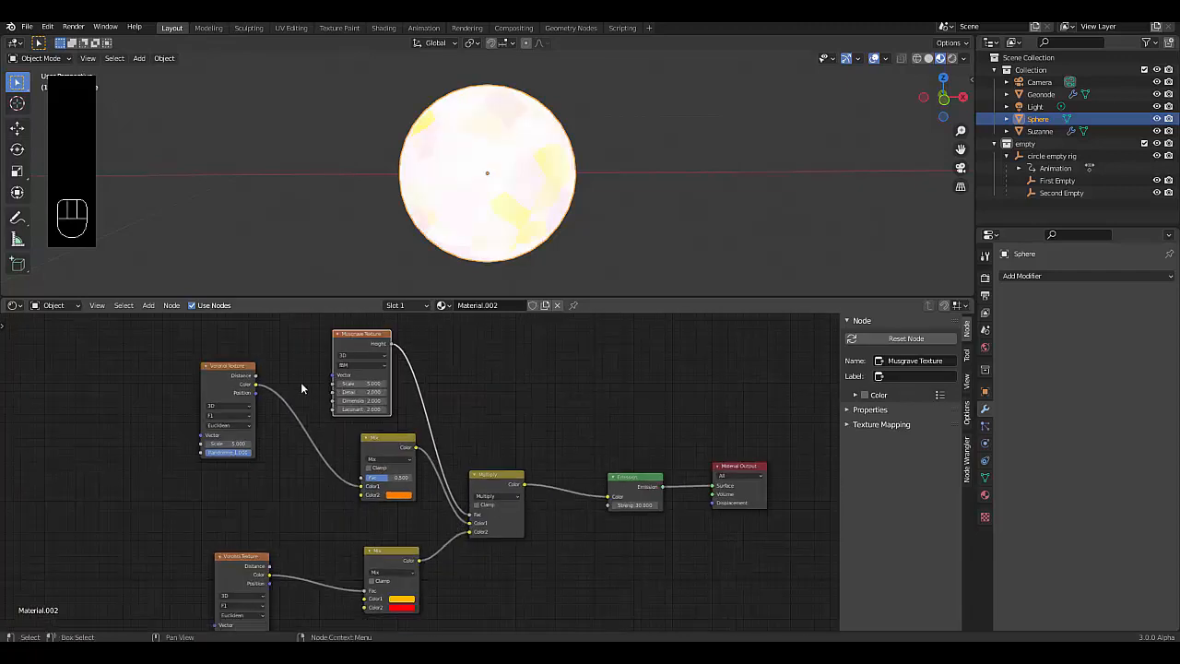
{"action": "scroll", "coordinate": [324, 361], "scroll_direction": "up", "scroll_amount": 5}
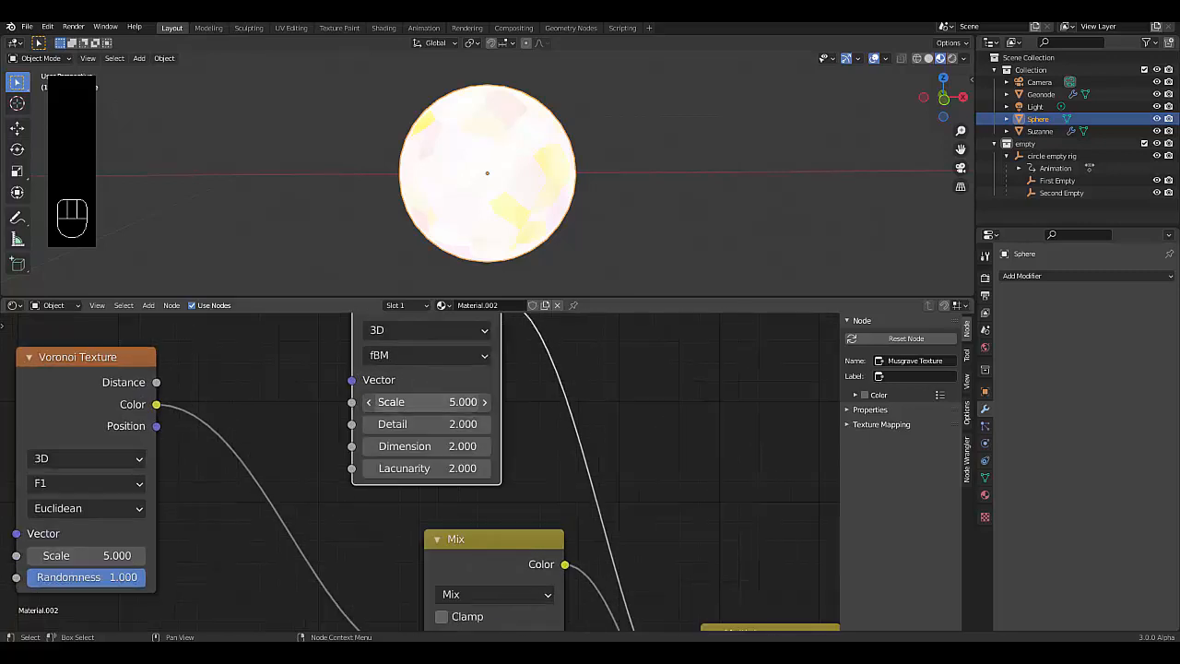
{"action": "left_click_drag", "start_coordinate": [413, 402], "coordinate": [450, 402]}
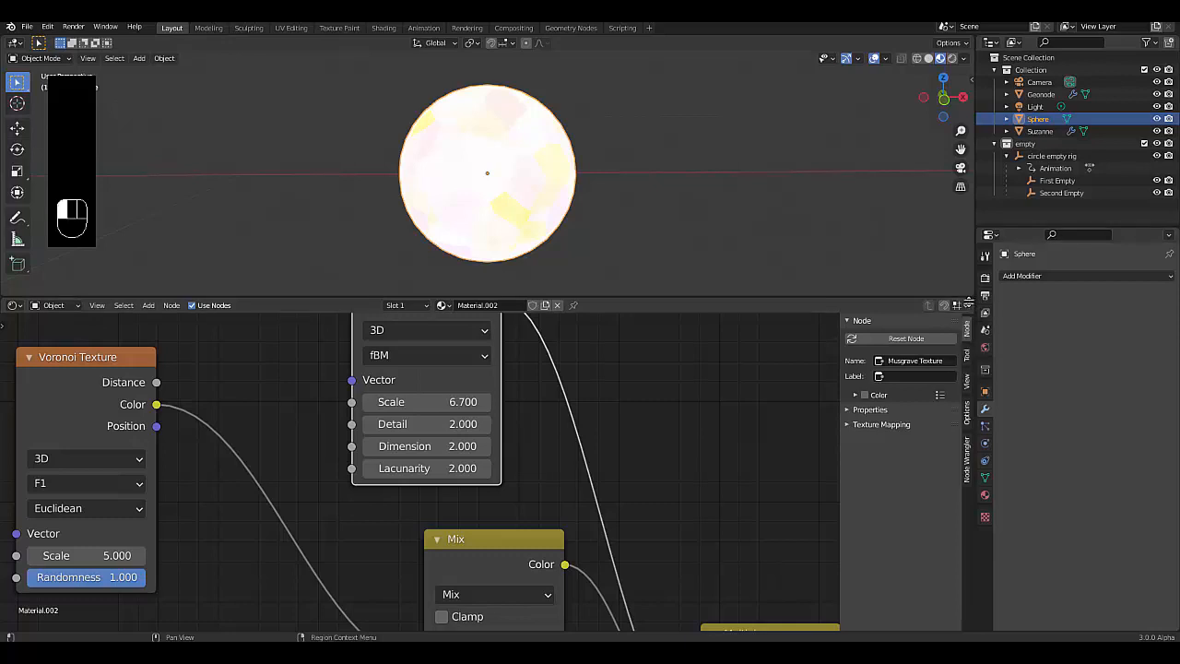
Expand the shader editor over the 3D viewport, split it vertically, and turn the new area beside it into a 3D Viewport.
{"action": "left_click_drag", "start_coordinate": [971, 295], "coordinate": [940, 82]}
{"action": "left_click_drag", "start_coordinate": [969, 34], "coordinate": [420, 77]}
{"action": "left_click", "coordinate": [460, 43]}
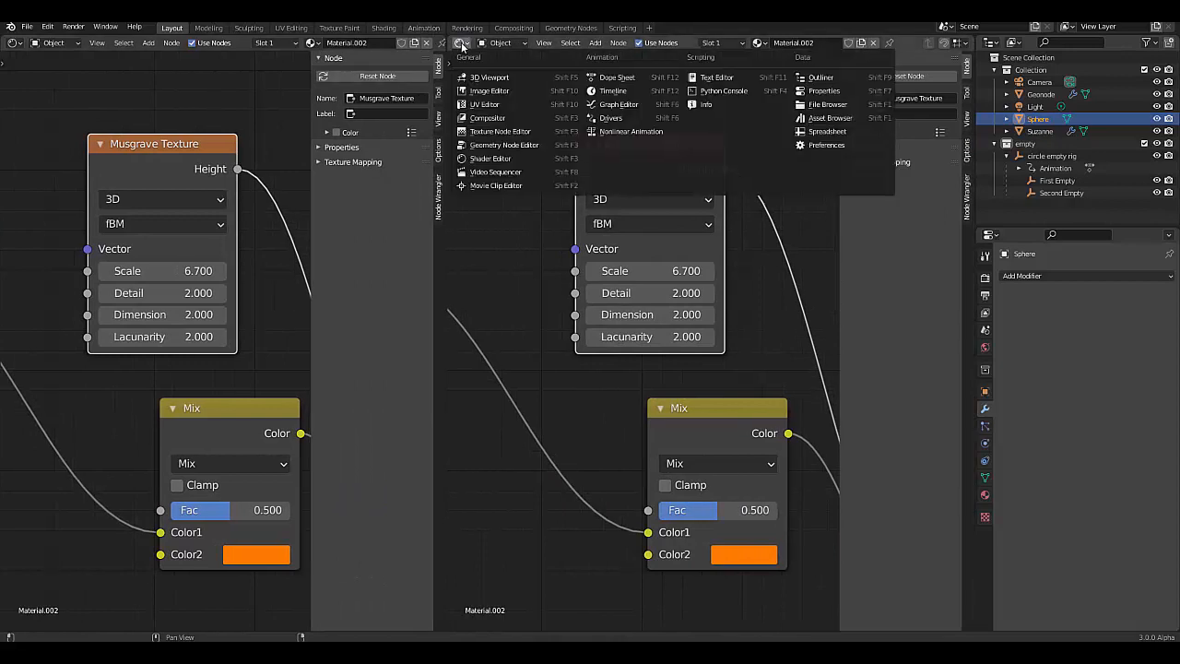
{"action": "left_click", "coordinate": [488, 81]}
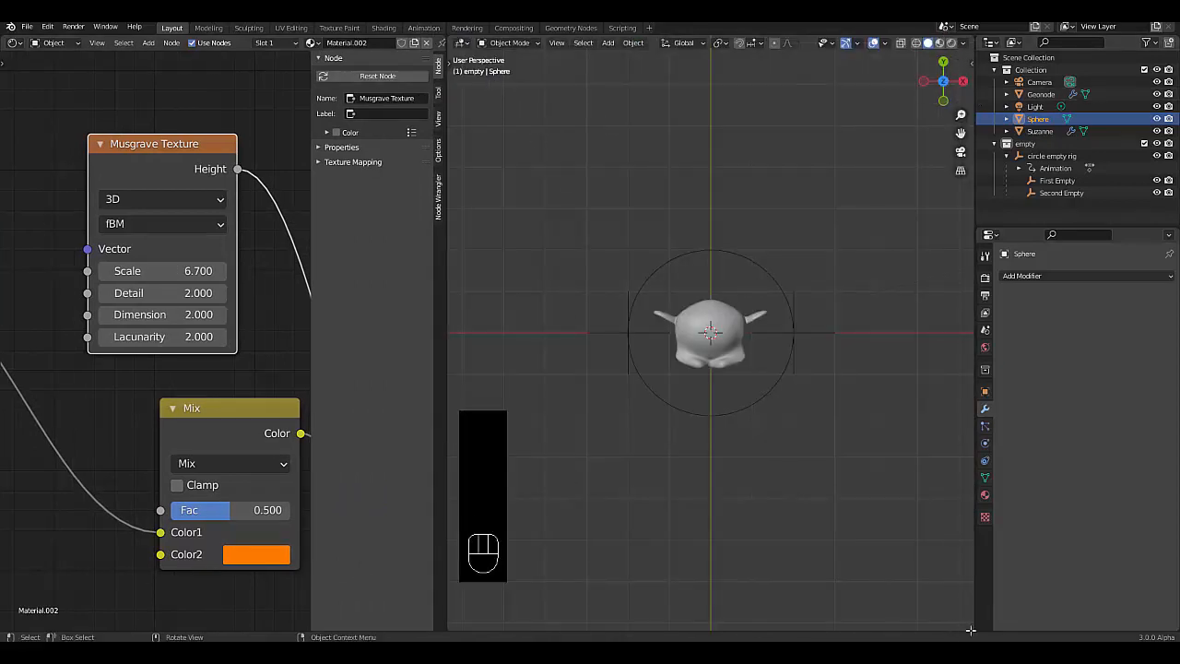
Split the 3D viewport horizontally and turn the lower area into a Timeline.
{"action": "left_click_drag", "start_coordinate": [972, 626], "coordinate": [738, 387]}
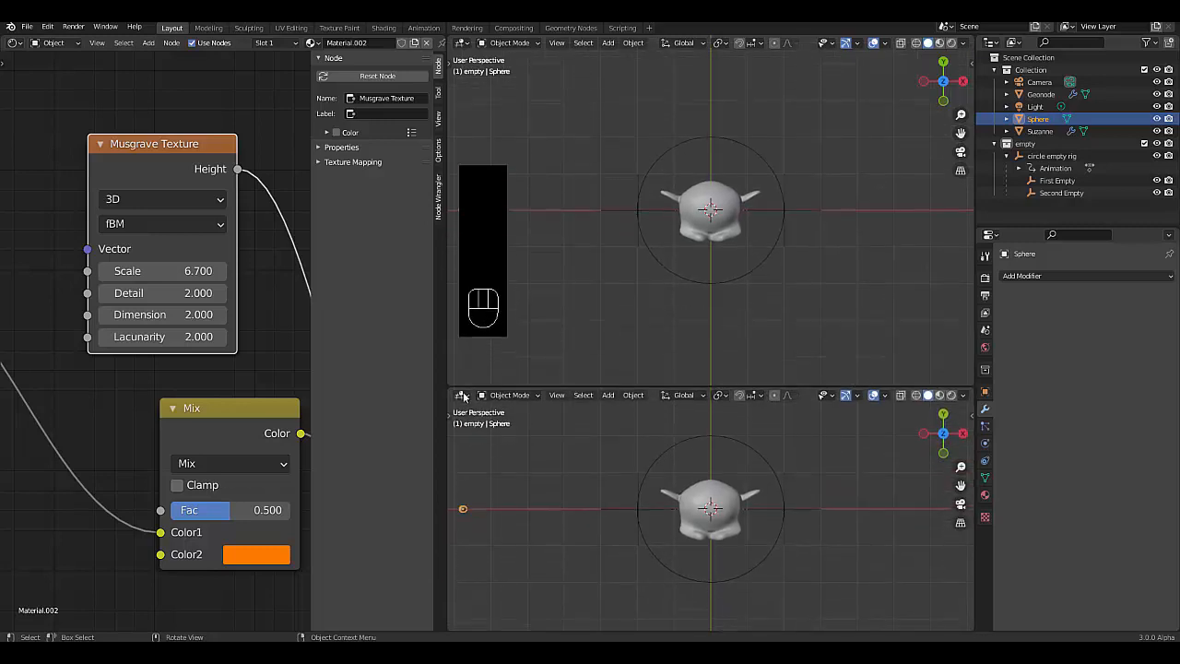
{"action": "left_click", "coordinate": [461, 395]}
{"action": "left_click", "coordinate": [613, 442]}
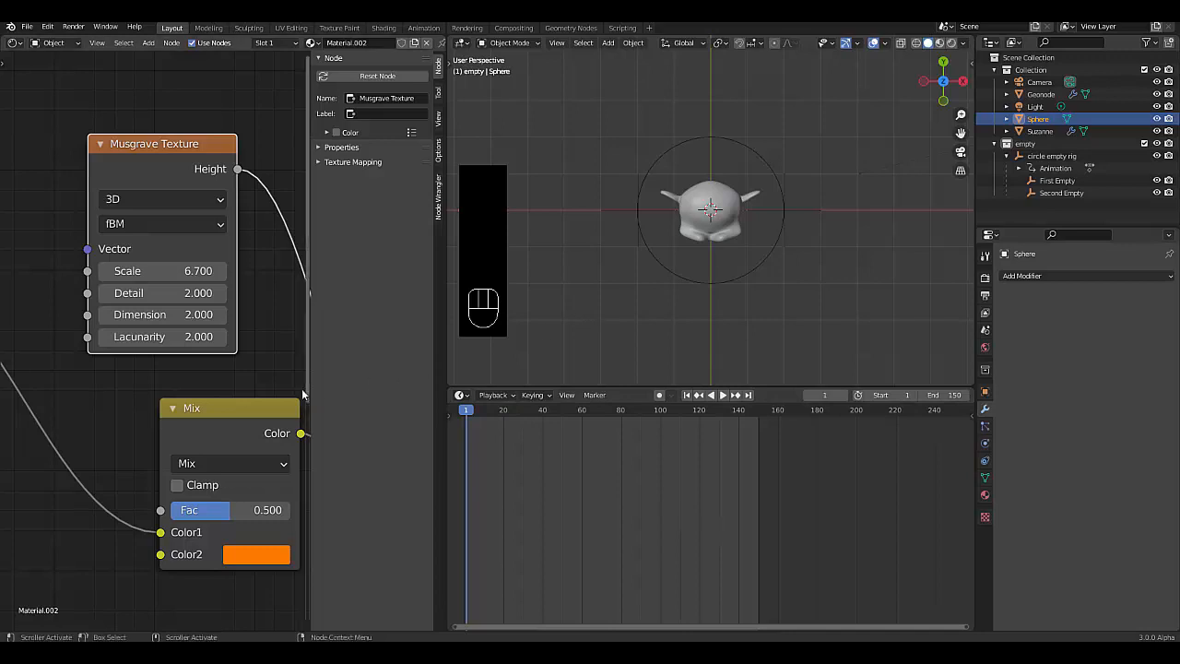
Switch the 3D viewport to the camera view with rendered shading and frame the sphere closely.
{"action": "left_click", "coordinate": [962, 151]}
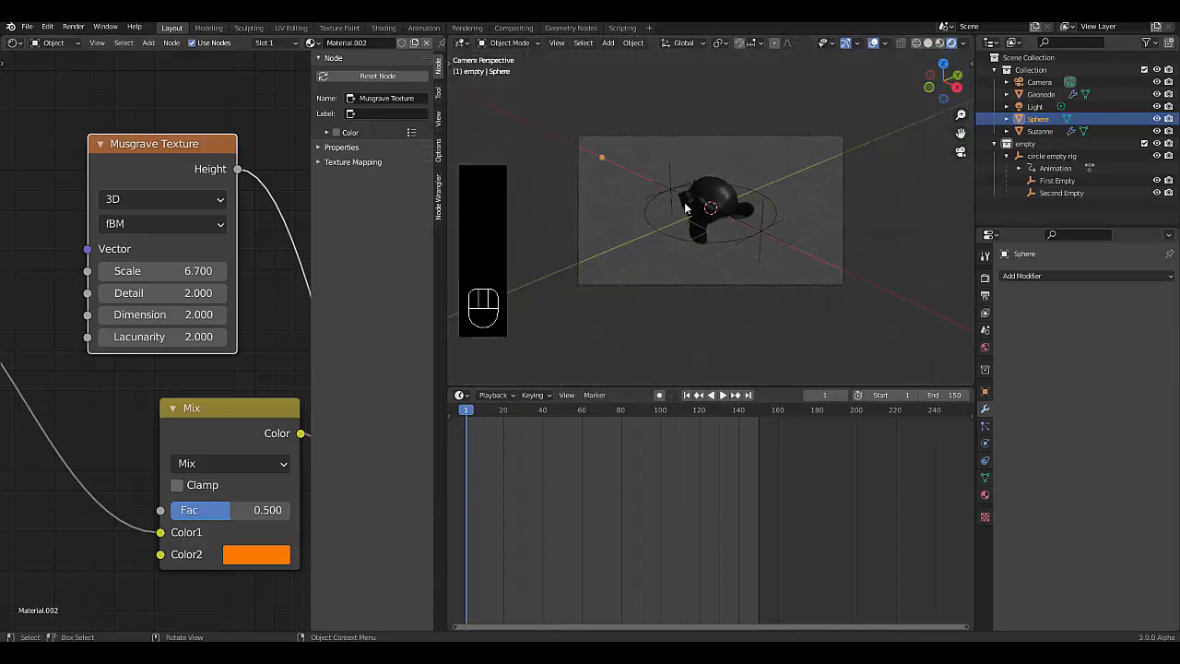
{"action": "scroll", "coordinate": [690, 221], "scroll_direction": "up", "scroll_amount": 4}
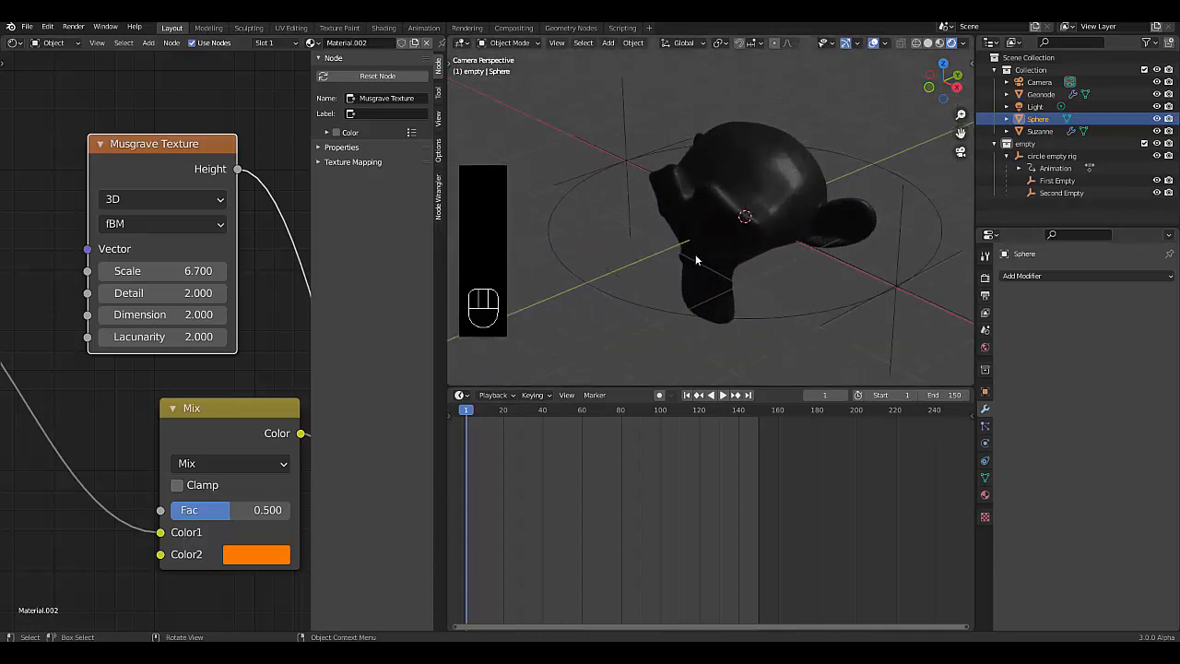
{"action": "scroll", "coordinate": [682, 288], "scroll_direction": "down", "scroll_amount": 3}
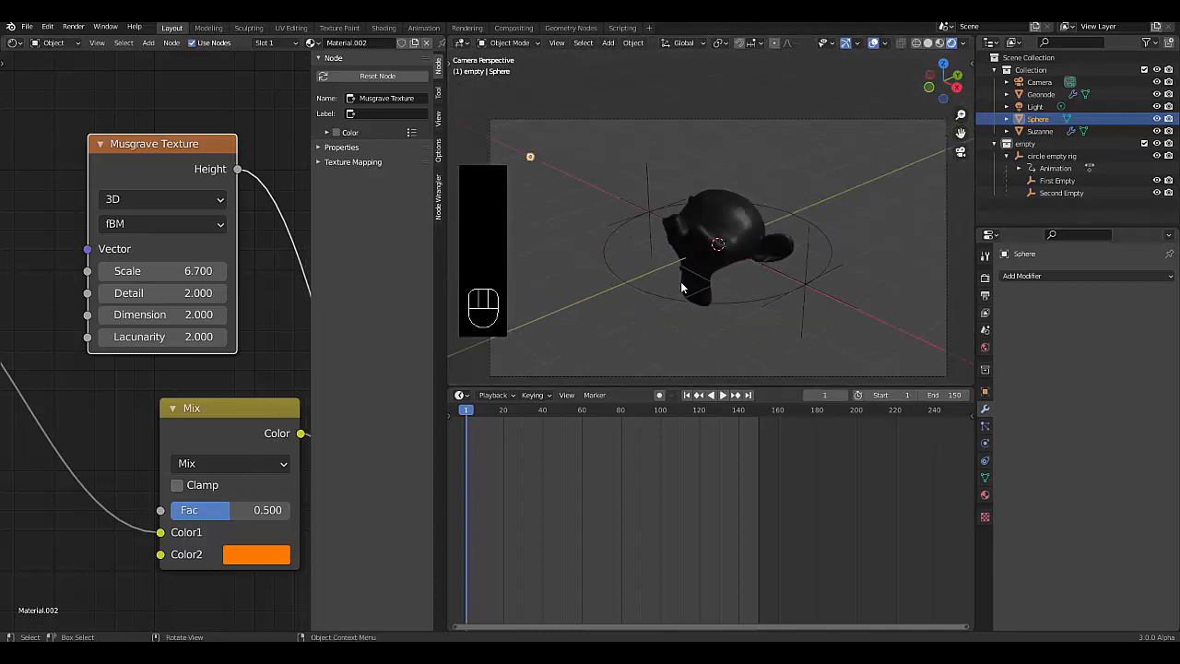
{"action": "scroll", "coordinate": [682, 287], "scroll_direction": "down", "scroll_amount": 3}
{"action": "scroll", "coordinate": [617, 231], "scroll_direction": "up", "scroll_amount": 16}
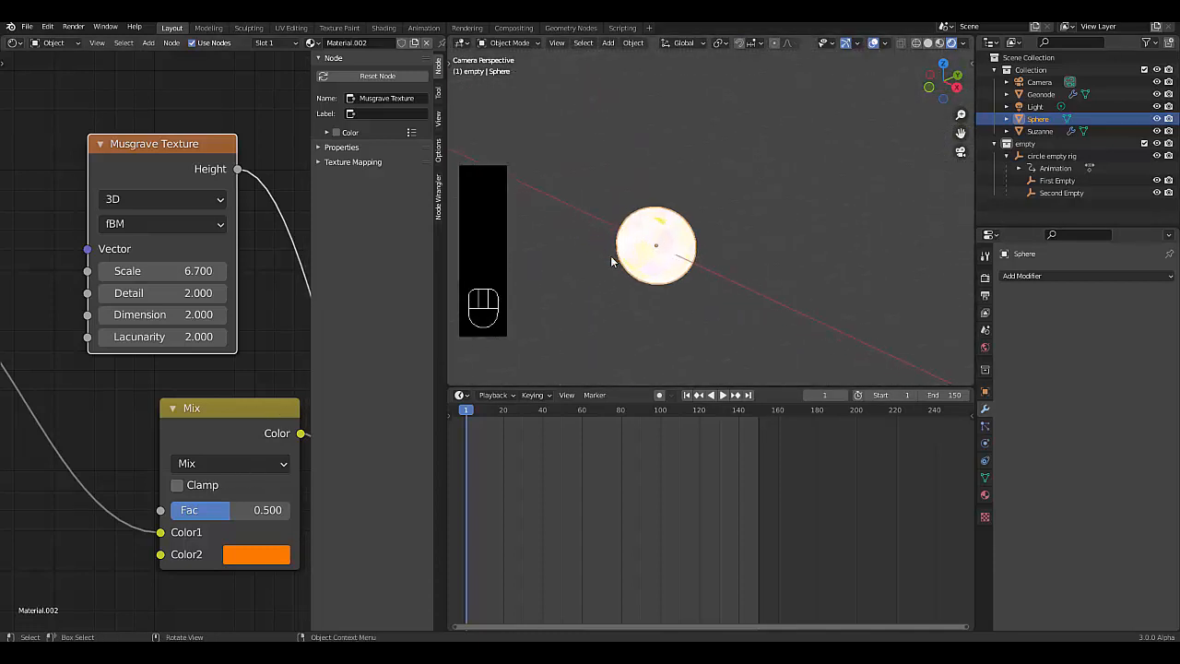
{"action": "scroll", "coordinate": [618, 249], "scroll_direction": "up", "scroll_amount": 4}
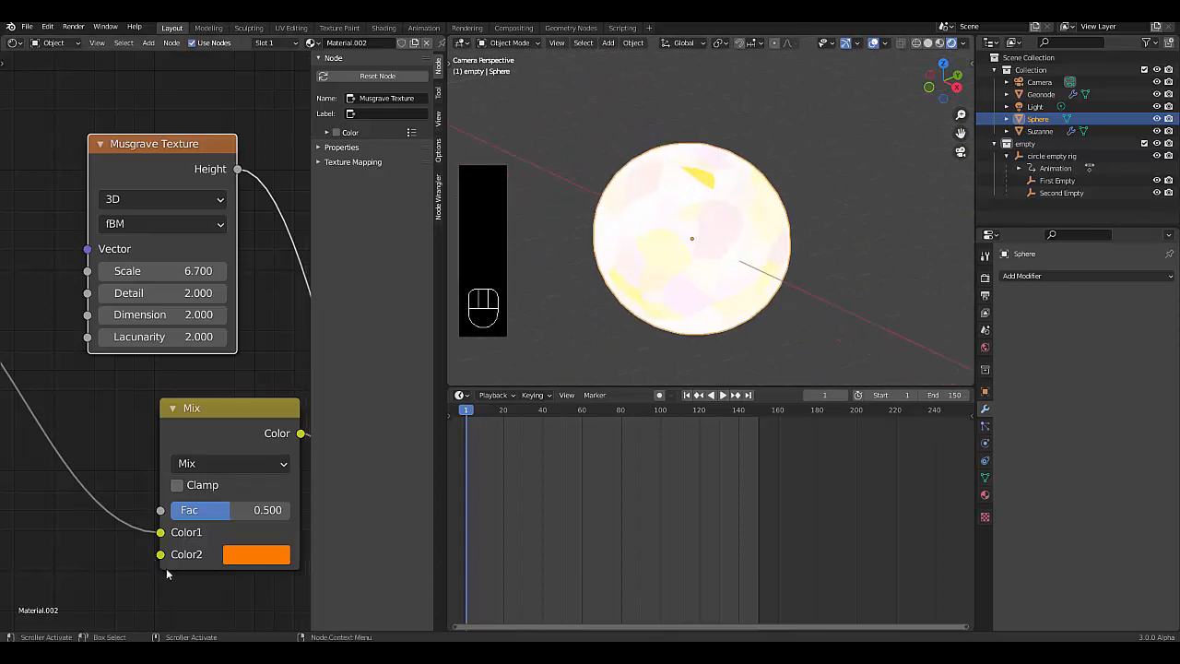
{"action": "scroll", "coordinate": [165, 562], "scroll_direction": "down", "scroll_amount": 6}
{"action": "scroll", "coordinate": [158, 438], "scroll_direction": "up", "scroll_amount": 5}
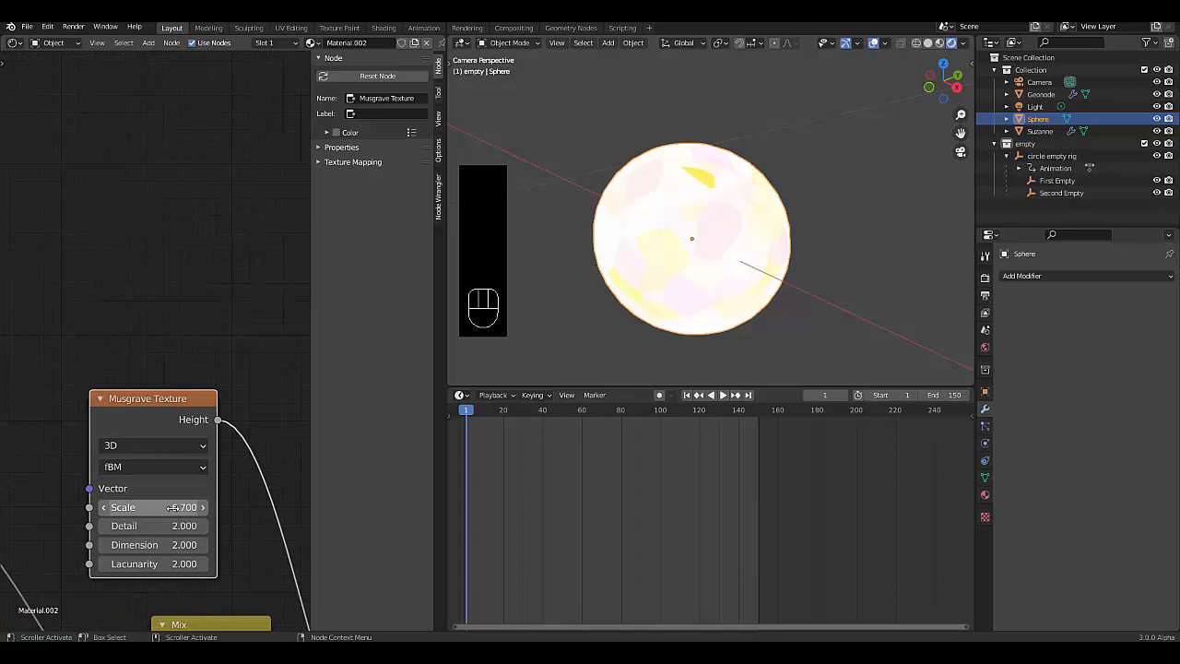
Set the Musgrave Texture's Scale to 5 and keyframe it at frame 1.
{"action": "left_click", "coordinate": [172, 507]}
{"action": "type", "text": "5"}
{"action": "key", "text": "Return"}
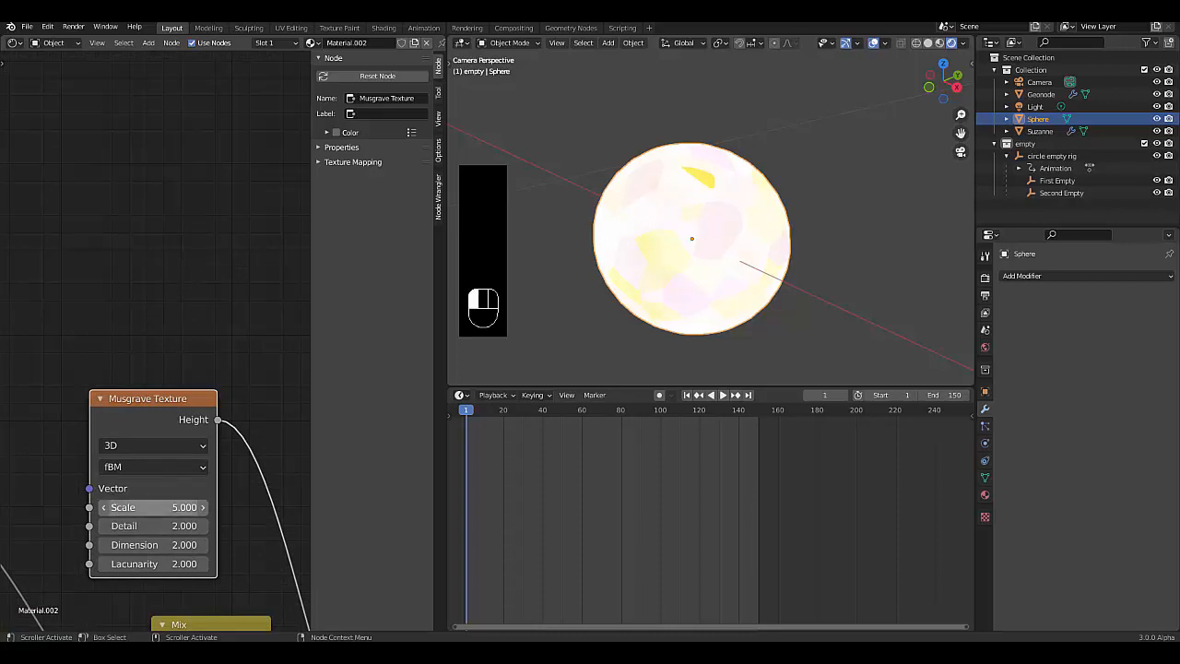
{"action": "key", "text": "i"}
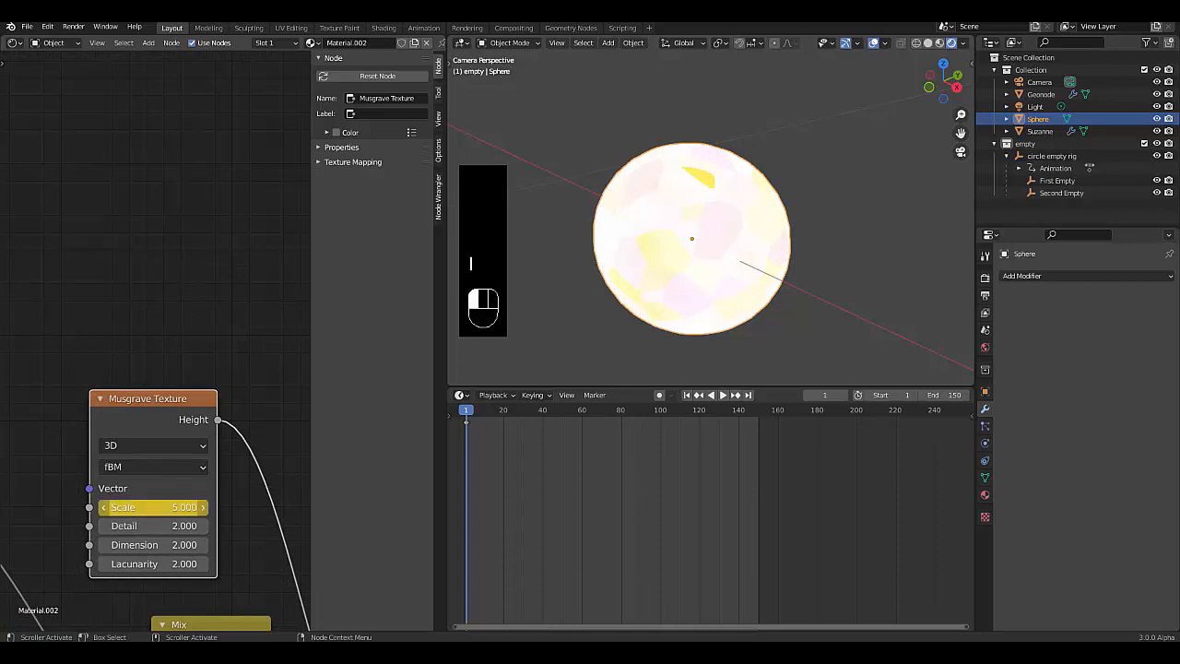
Go to frame 150, set the Musgrave Texture's Scale to 25 and keyframe it.
{"action": "left_click", "coordinate": [824, 394]}
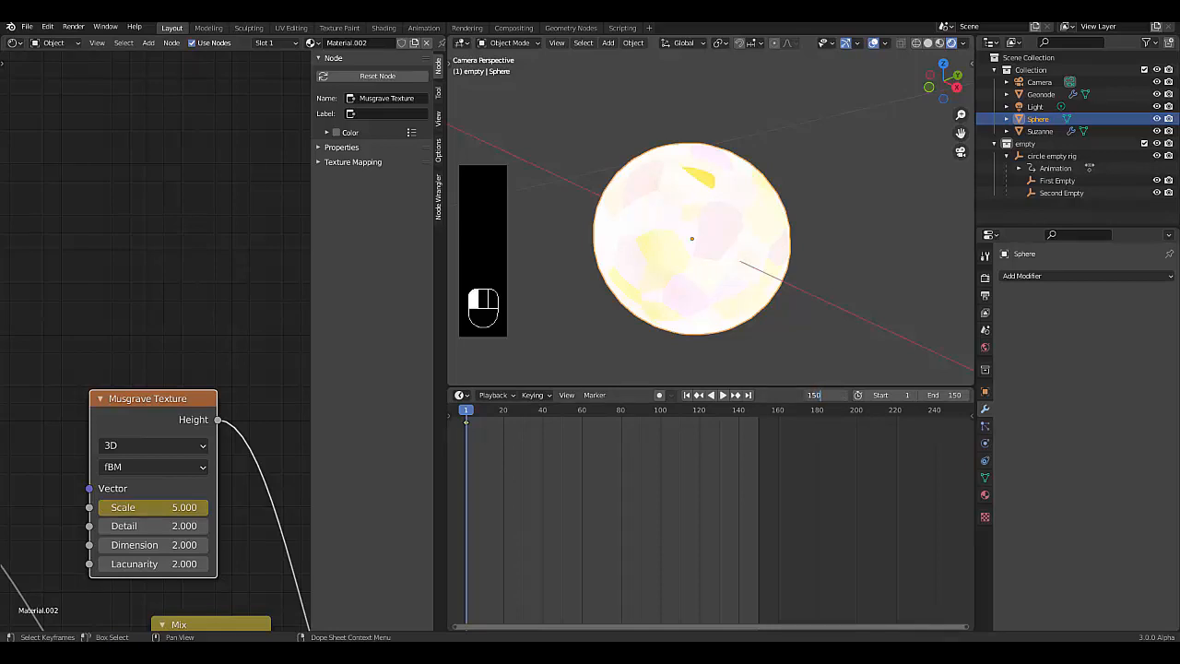
{"action": "type", "text": "150"}
{"action": "key", "text": "Return"}
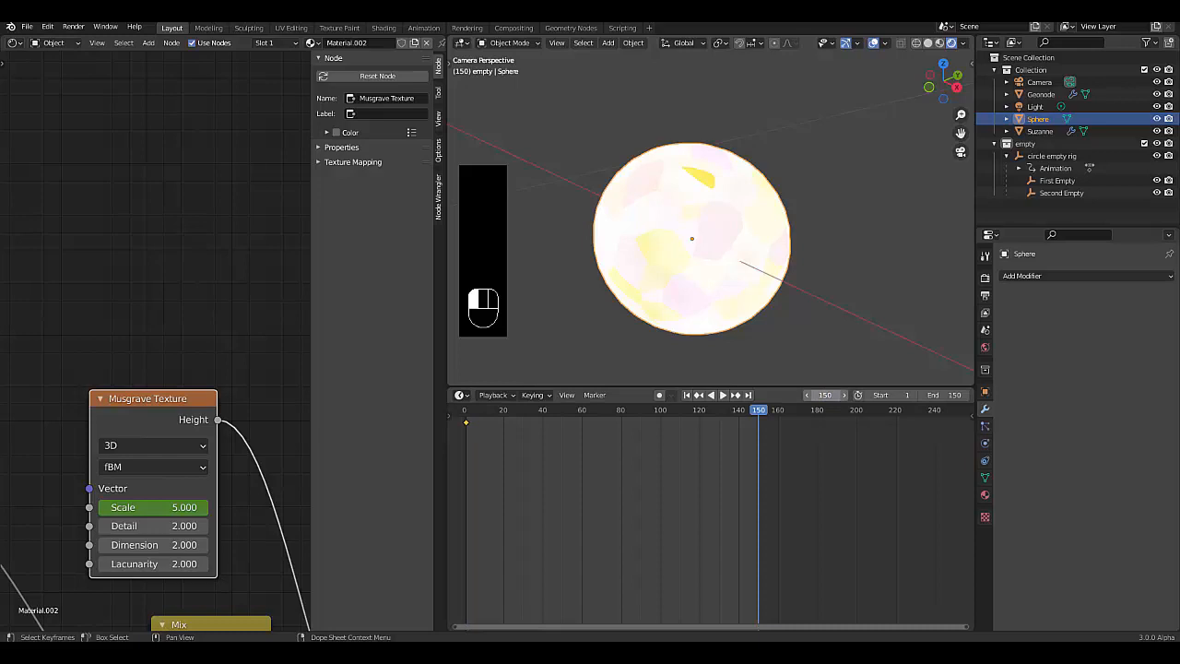
{"action": "left_click", "coordinate": [168, 507]}
{"action": "type", "text": "2"}
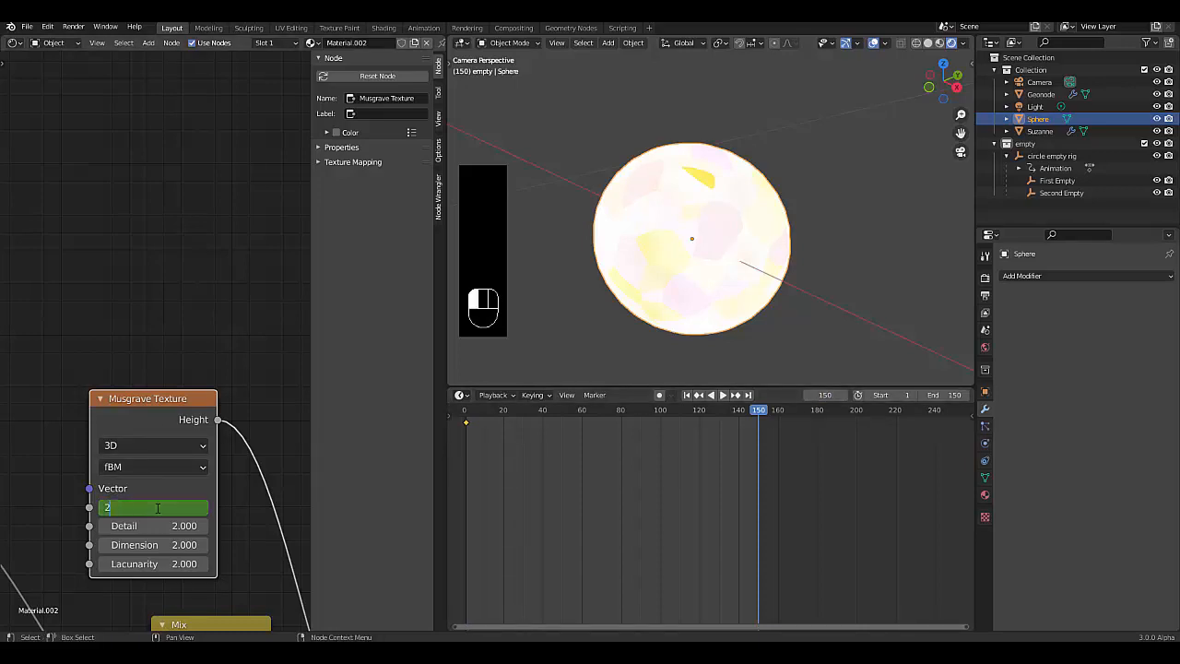
{"action": "type", "text": "5"}
{"action": "key", "text": "Return"}
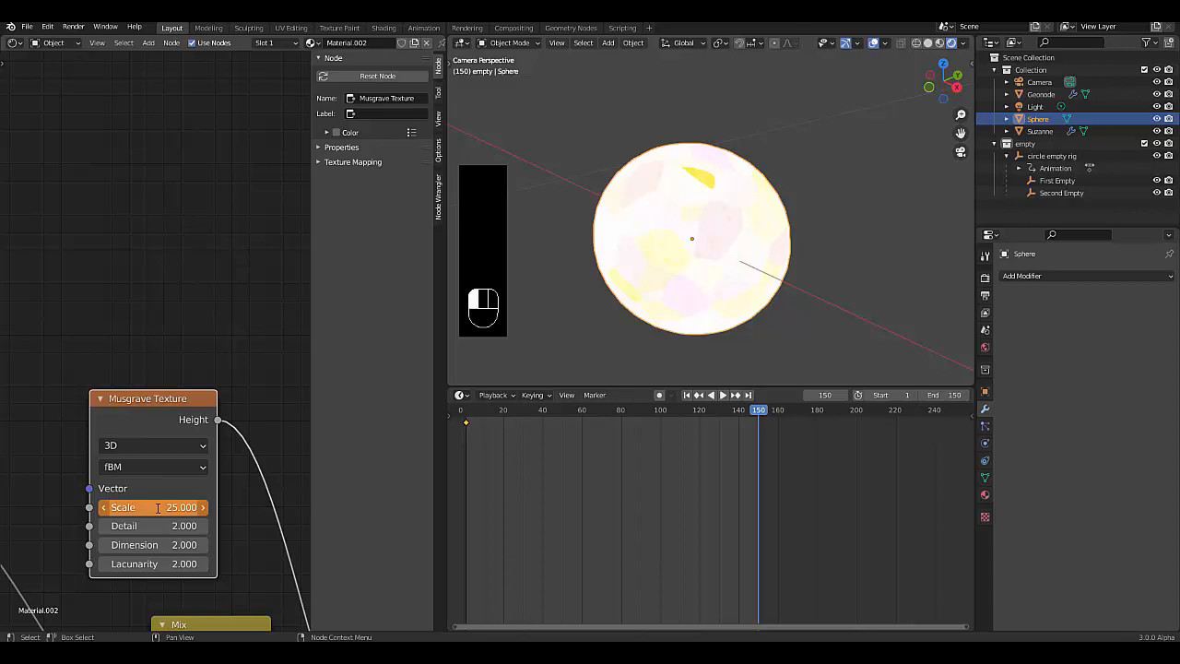
{"action": "key", "text": "i"}
Return to frame 1 and keyframe the upper Voronoi Texture's Scale at 5.
{"action": "scroll", "coordinate": [163, 456], "scroll_direction": "down", "scroll_amount": 5}
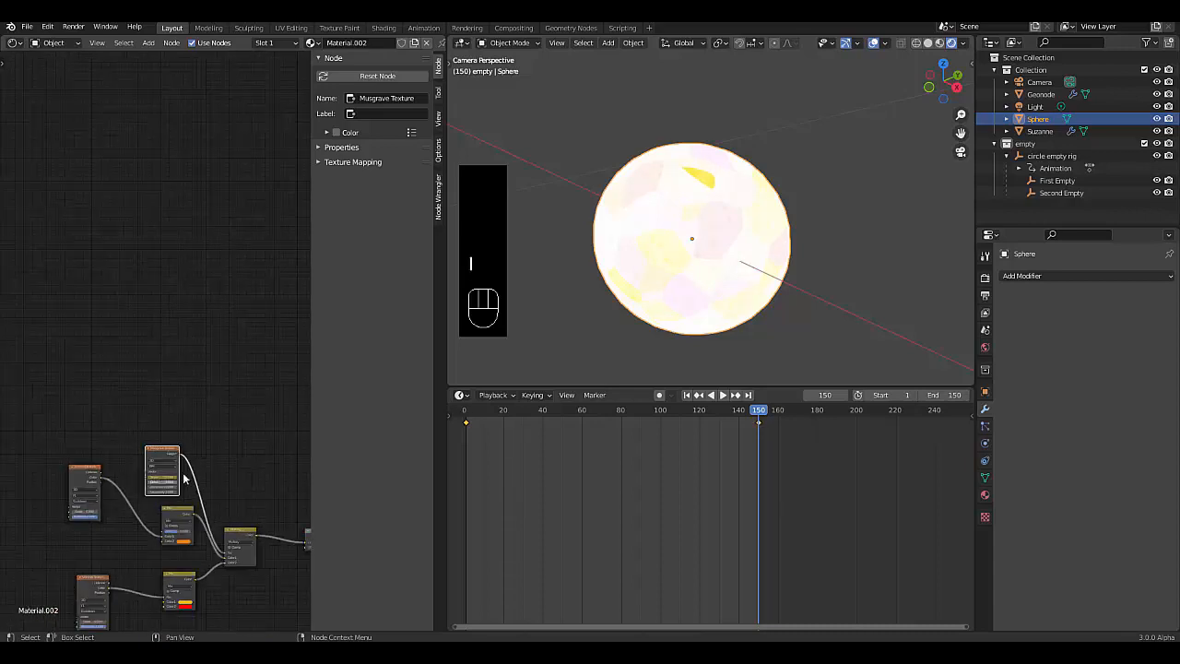
{"action": "left_click", "coordinate": [687, 395]}
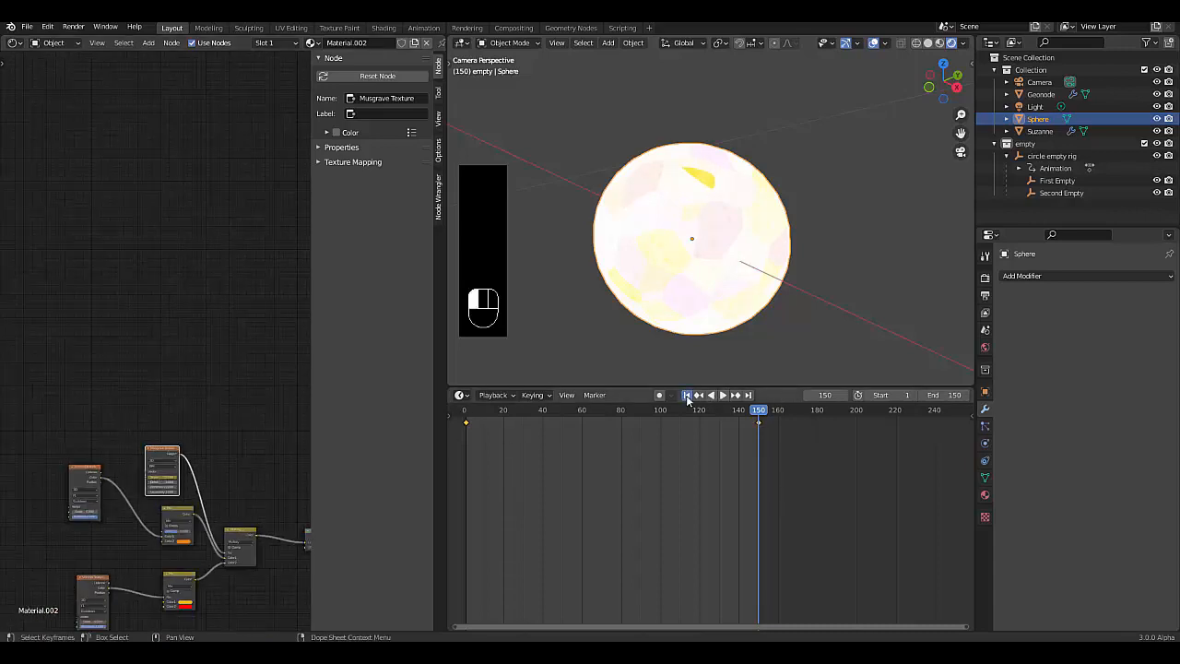
{"action": "scroll", "coordinate": [46, 506], "scroll_direction": "up", "scroll_amount": 4}
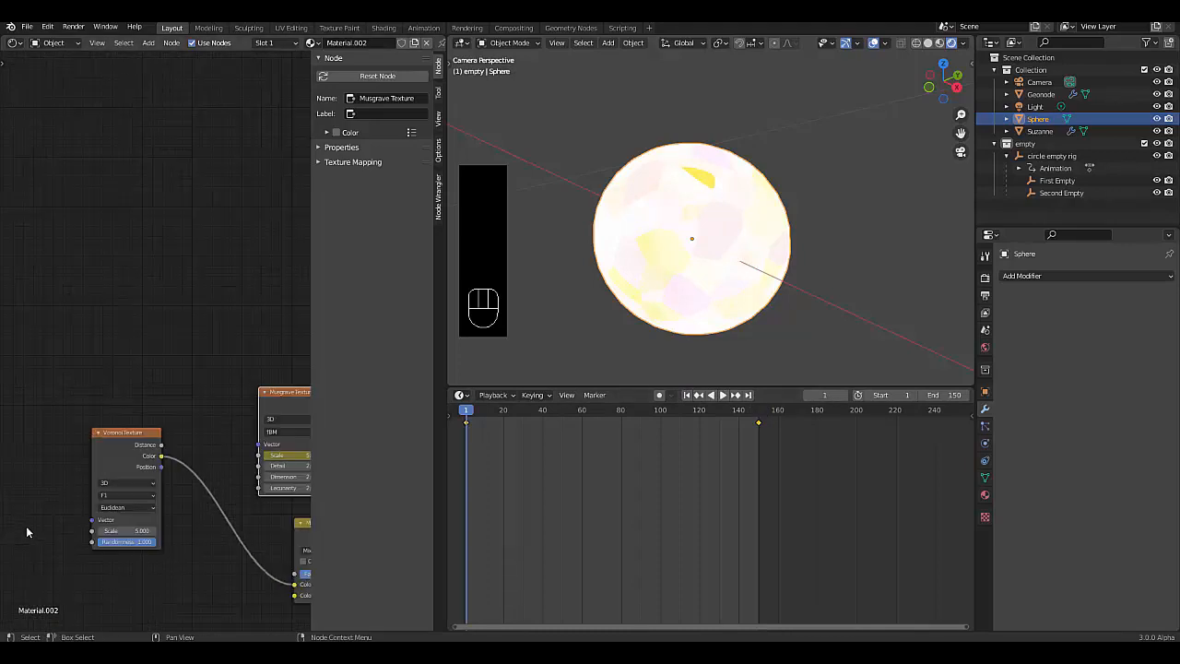
{"action": "scroll", "coordinate": [102, 532], "scroll_direction": "up", "scroll_amount": 3}
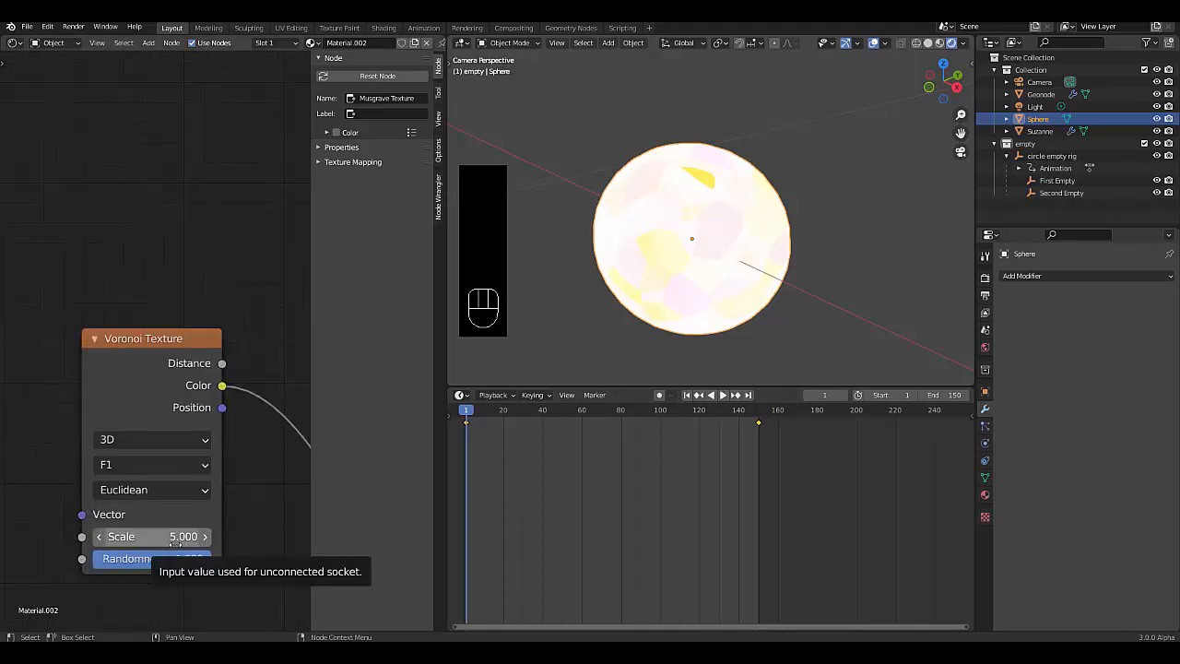
{"action": "key", "text": "i"}
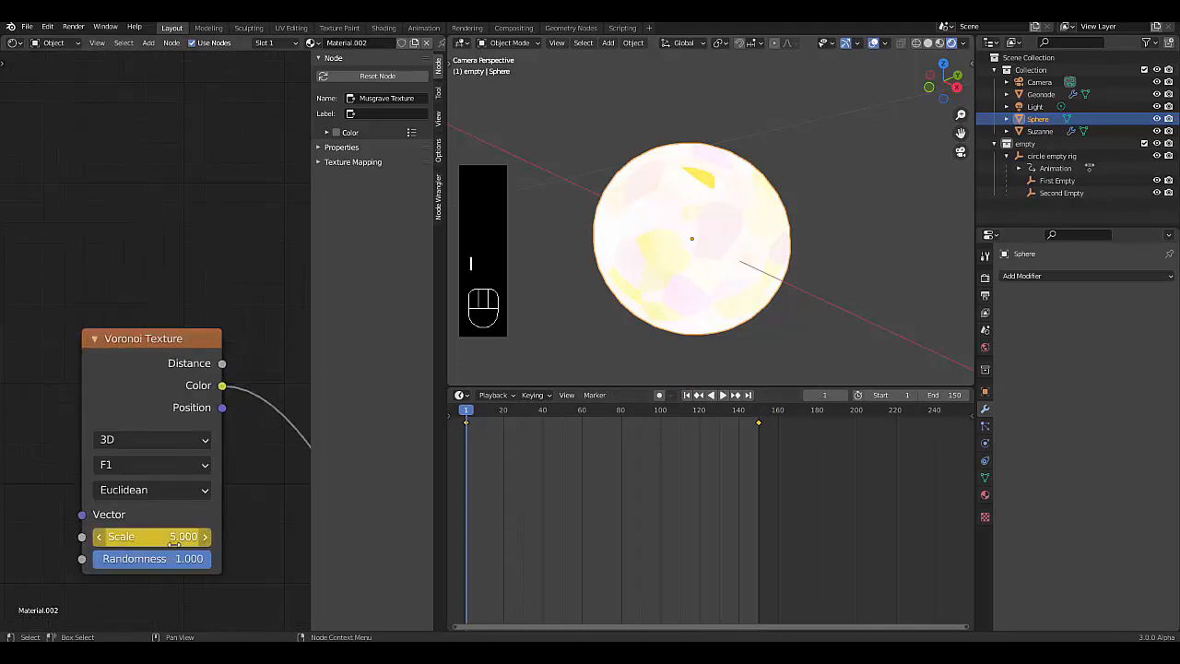
Go to frame 150, set the upper Voronoi Texture's Scale to 30 and keyframe it.
{"action": "left_click", "coordinate": [824, 395]}
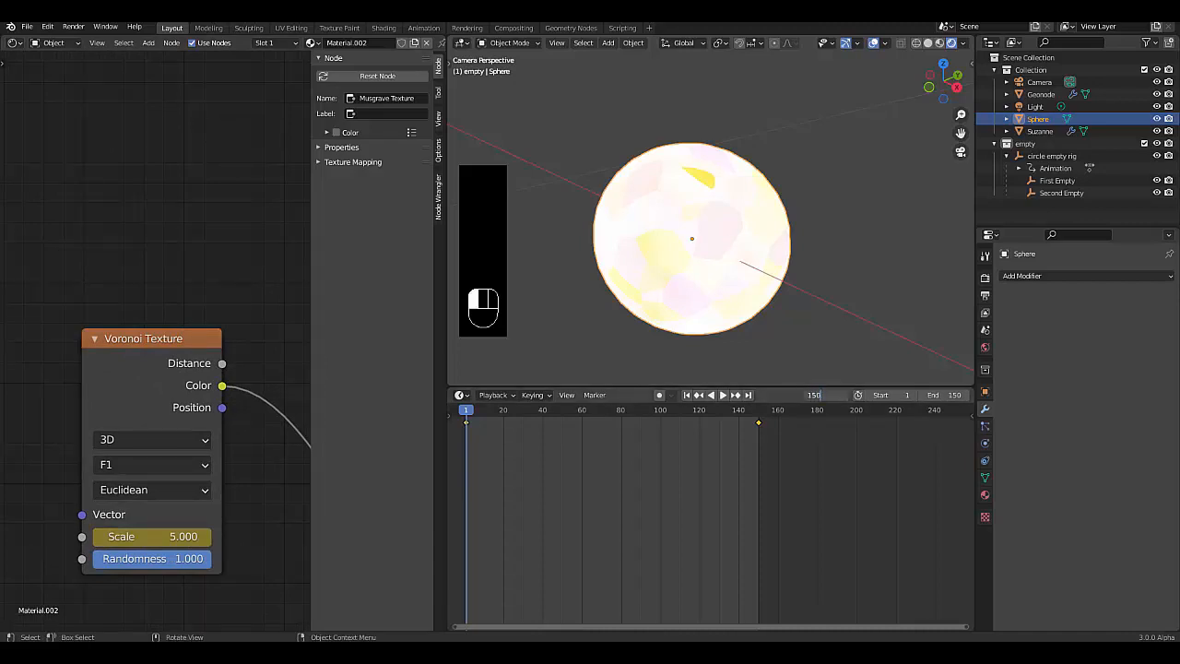
{"action": "key", "text": "Return"}
{"action": "left_click", "coordinate": [123, 537]}
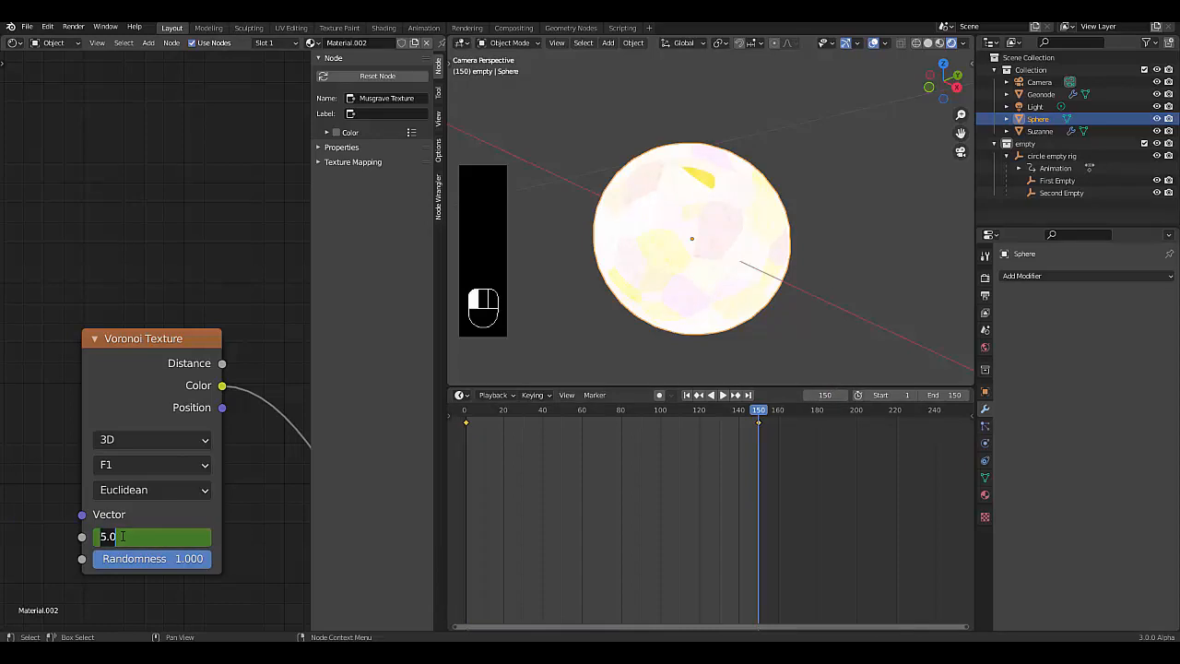
{"action": "type", "text": "30"}
{"action": "key", "text": "Return"}
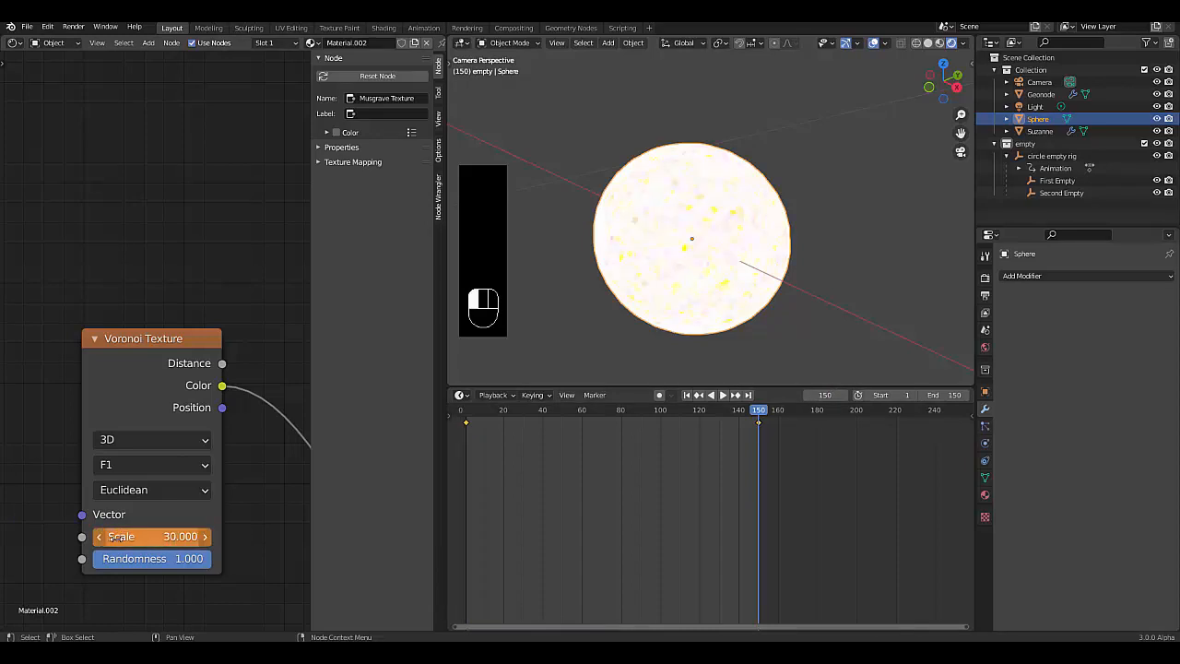
{"action": "key", "text": "i"}
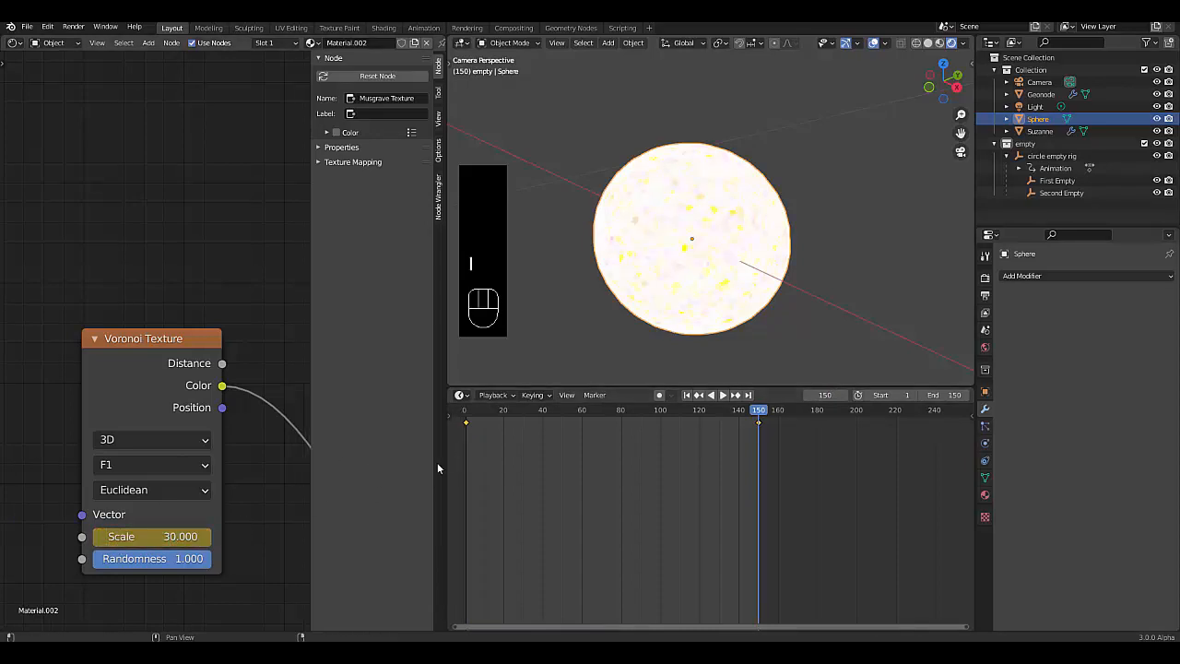
Return to frame 1 and set the lower Voronoi Texture's distance metric to Minkowski.
{"action": "scroll", "coordinate": [143, 477], "scroll_direction": "down", "scroll_amount": 6}
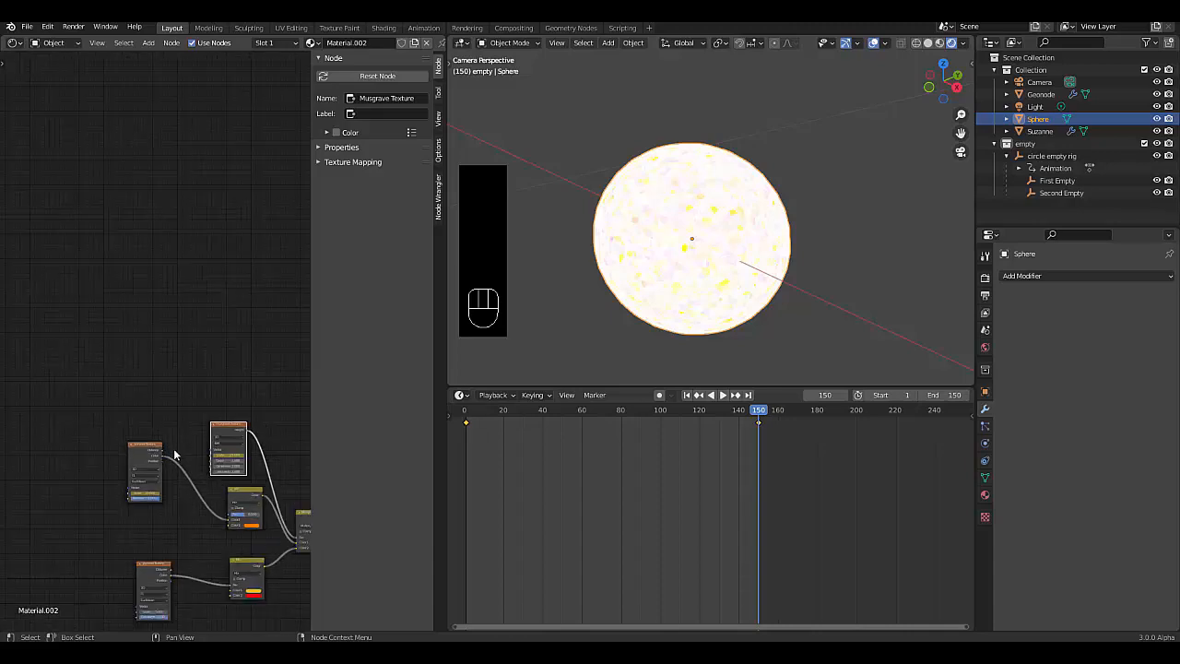
{"action": "scroll", "coordinate": [127, 590], "scroll_direction": "up", "scroll_amount": 3}
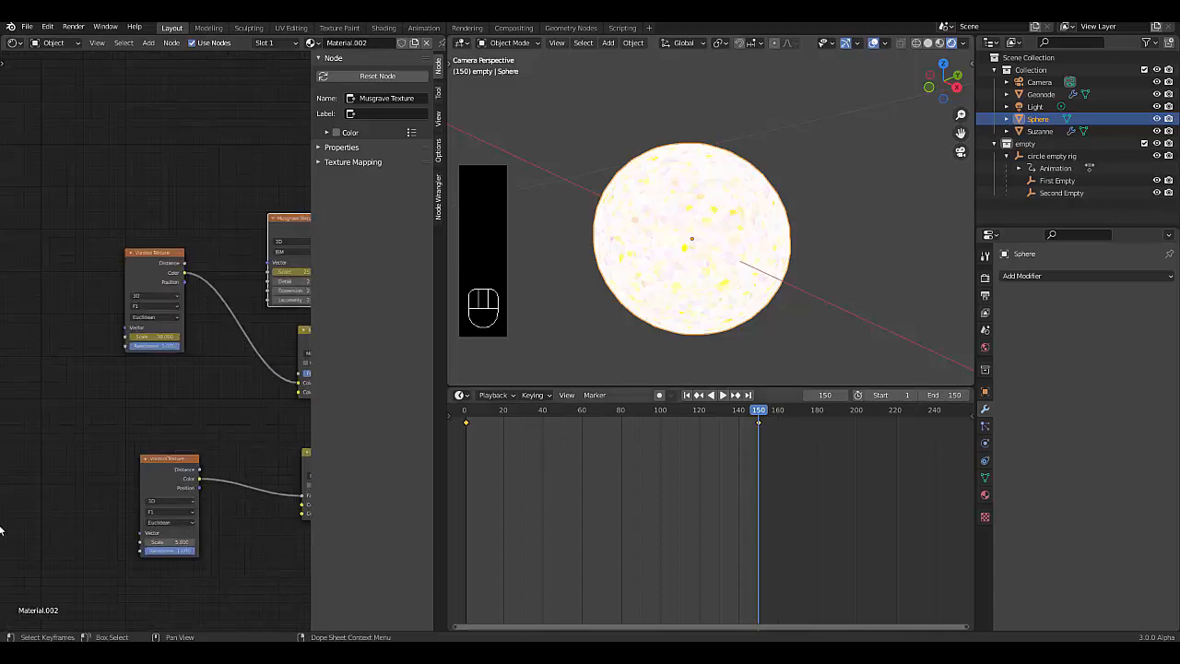
{"action": "scroll", "coordinate": [260, 552], "scroll_direction": "up", "scroll_amount": 3}
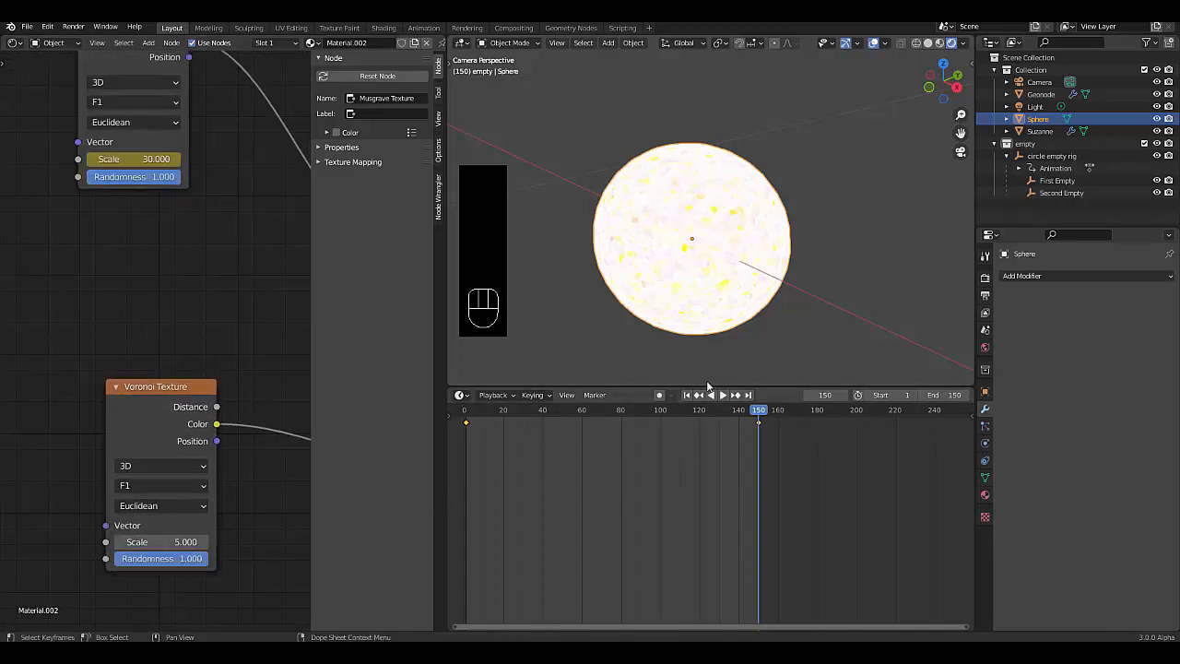
{"action": "left_click", "coordinate": [685, 394]}
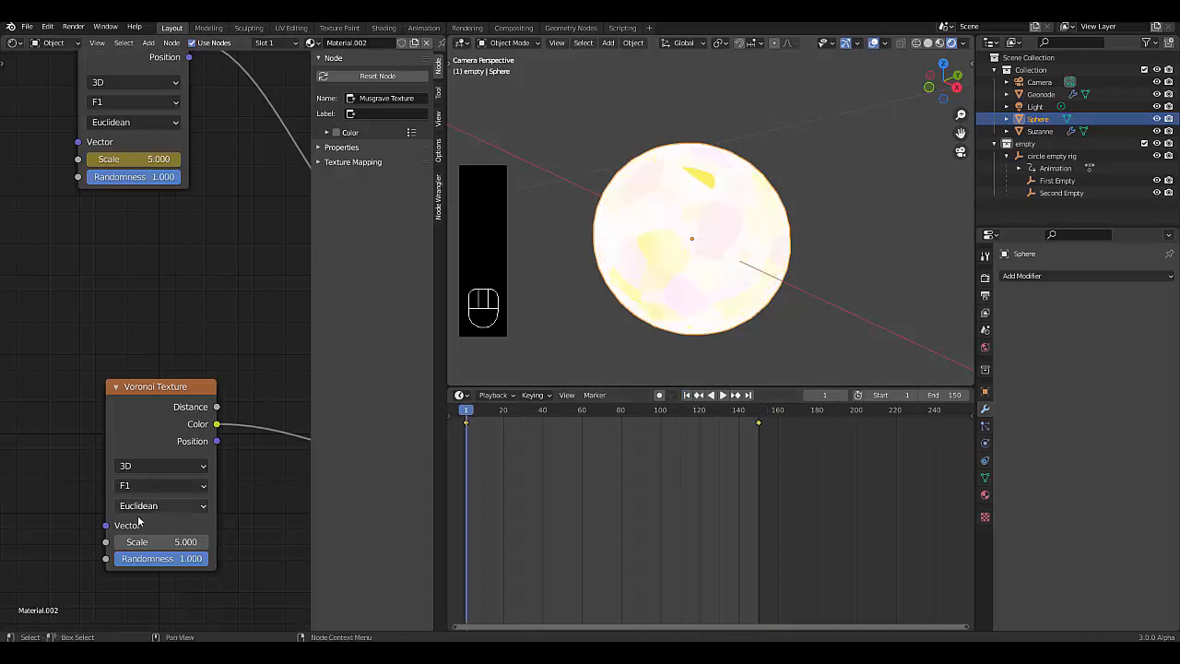
{"action": "scroll", "coordinate": [138, 522], "scroll_direction": "up", "scroll_amount": 1}
{"action": "left_click", "coordinate": [140, 507]}
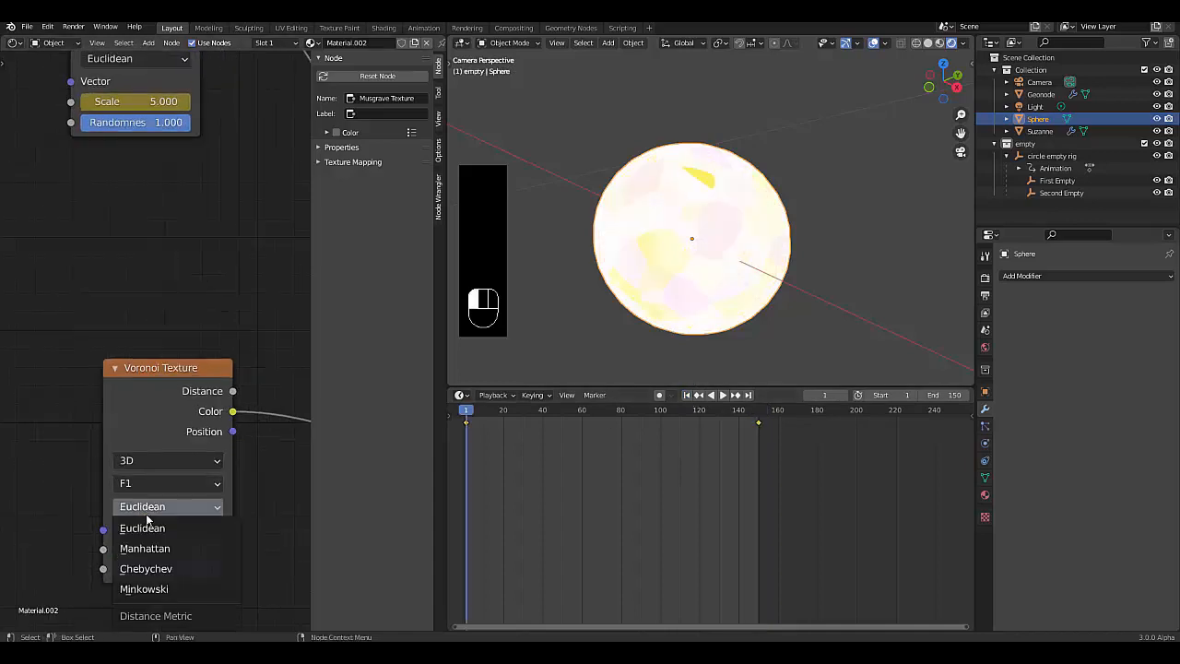
{"action": "left_click", "coordinate": [168, 589]}
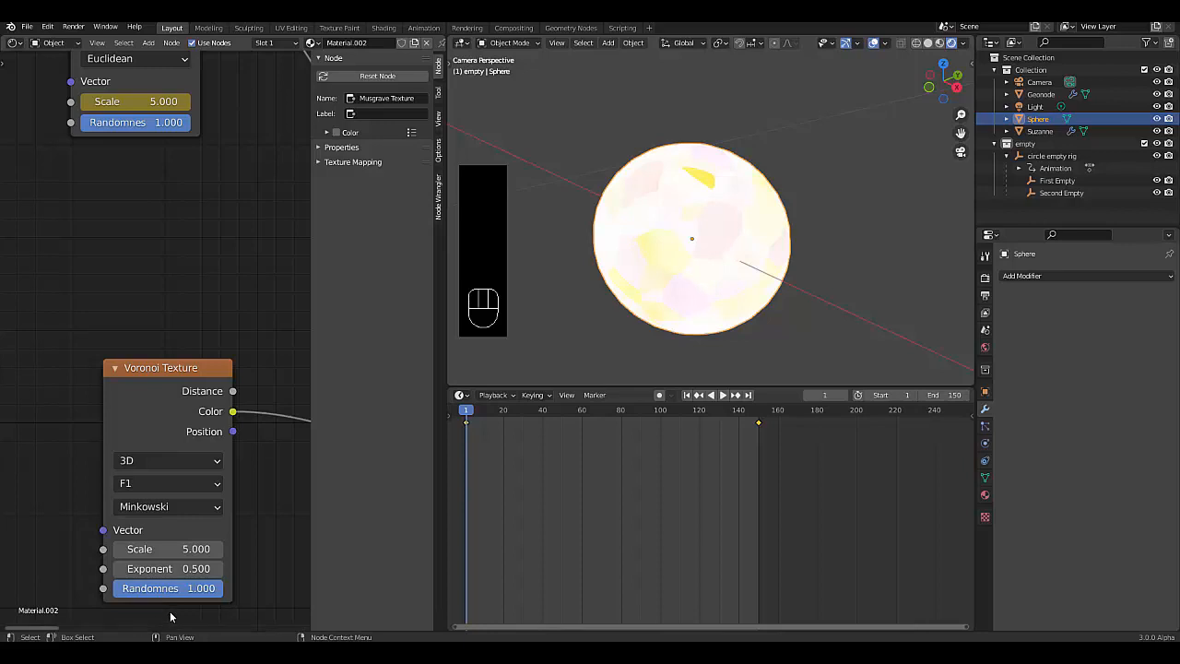
Set the lower Voronoi Texture's Scale to 30 and keyframe it at frame 1.
{"action": "scroll", "coordinate": [169, 616], "scroll_direction": "up", "scroll_amount": 1}
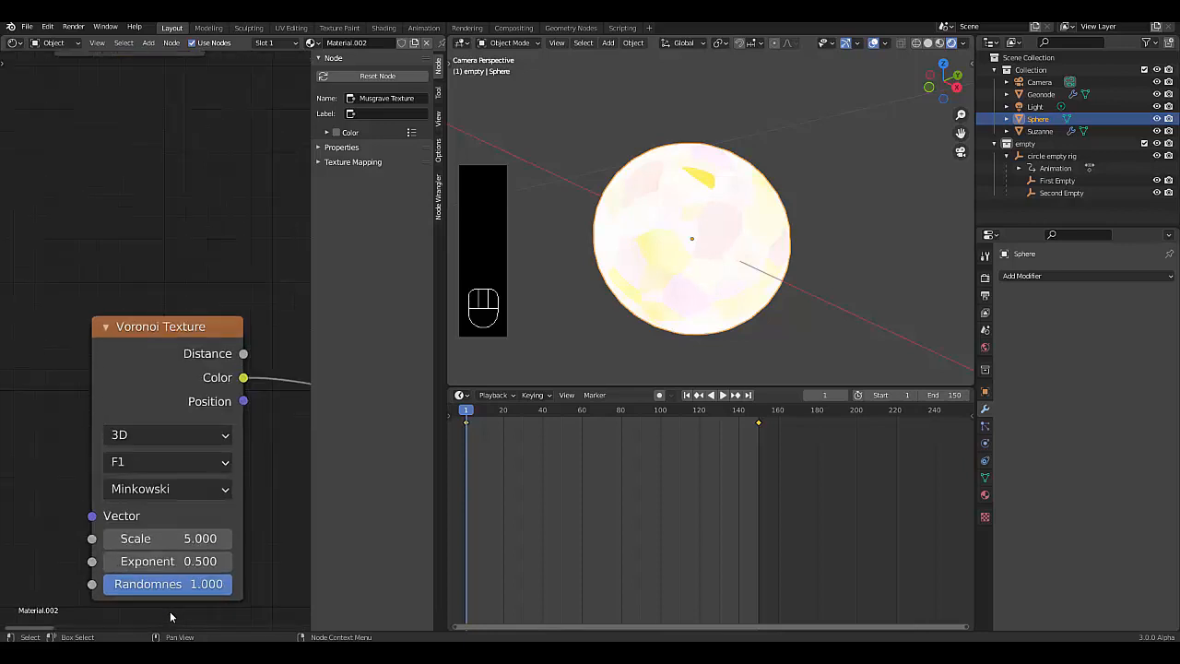
{"action": "left_click", "coordinate": [200, 539]}
{"action": "key", "text": "Return"}
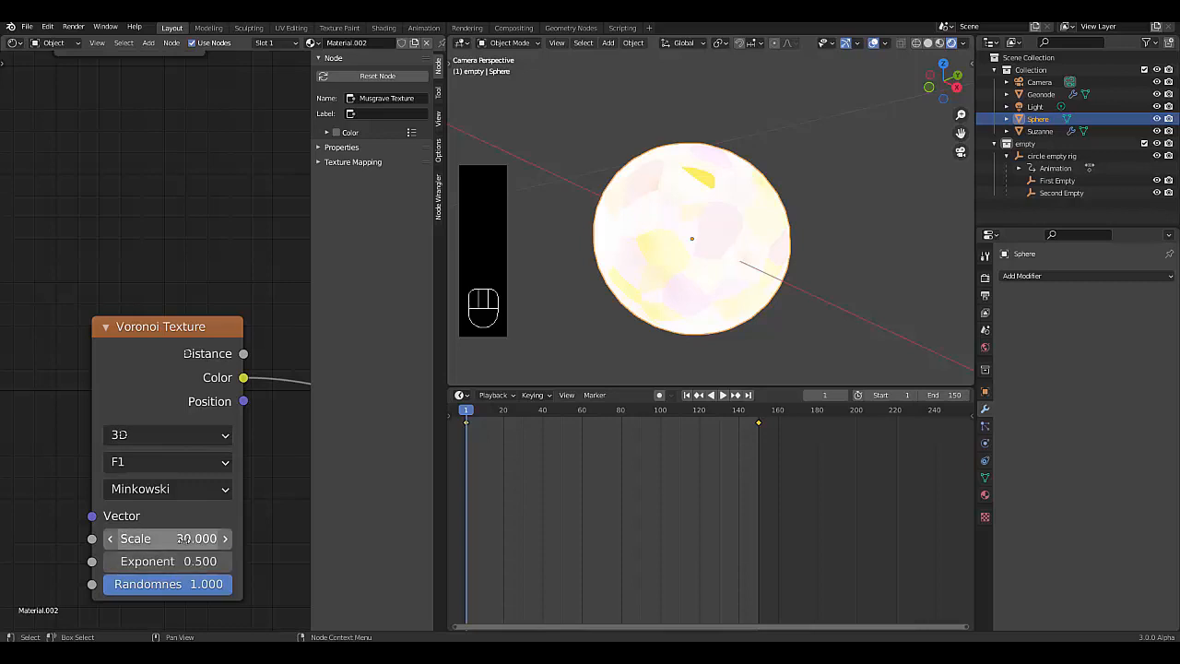
{"action": "key", "text": "i"}
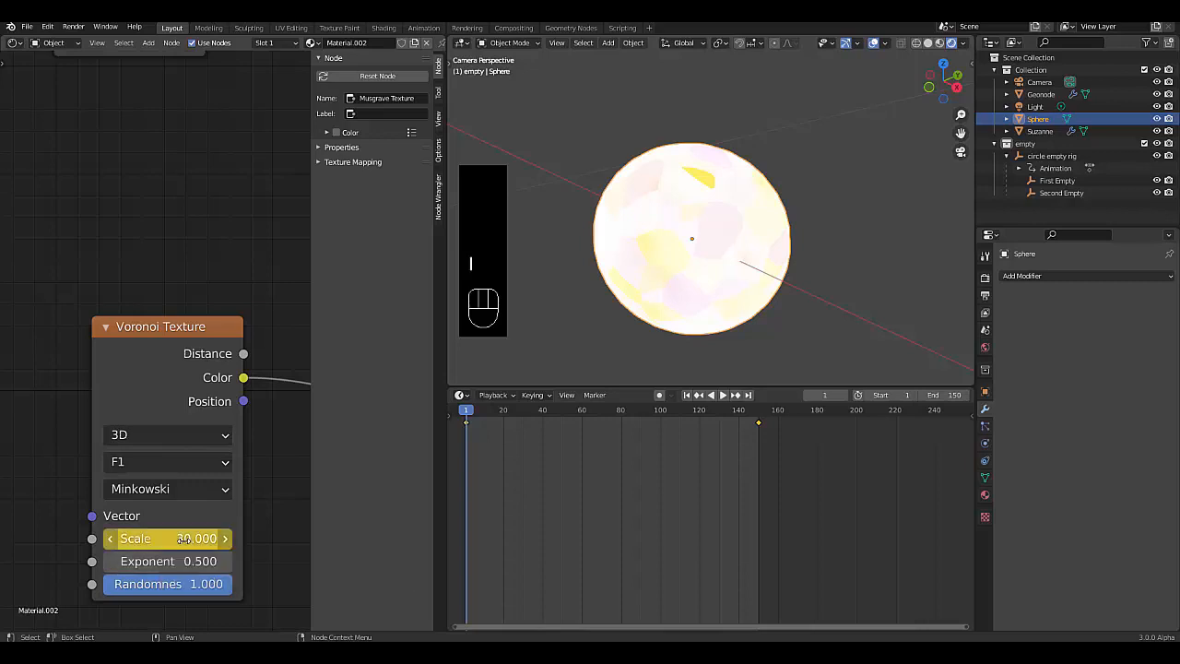
Go to frame 150, set the lower Voronoi Texture's Scale to 5 and keyframe it.
{"action": "left_click", "coordinate": [834, 394]}
{"action": "key", "text": "Return"}
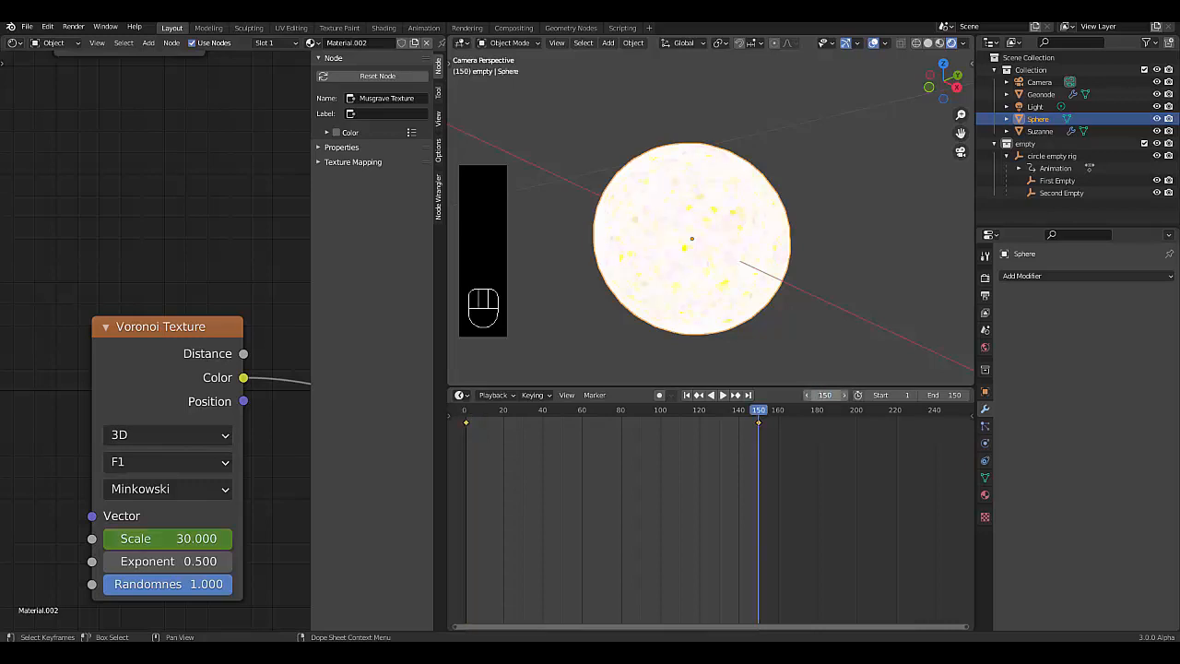
{"action": "left_click", "coordinate": [168, 538]}
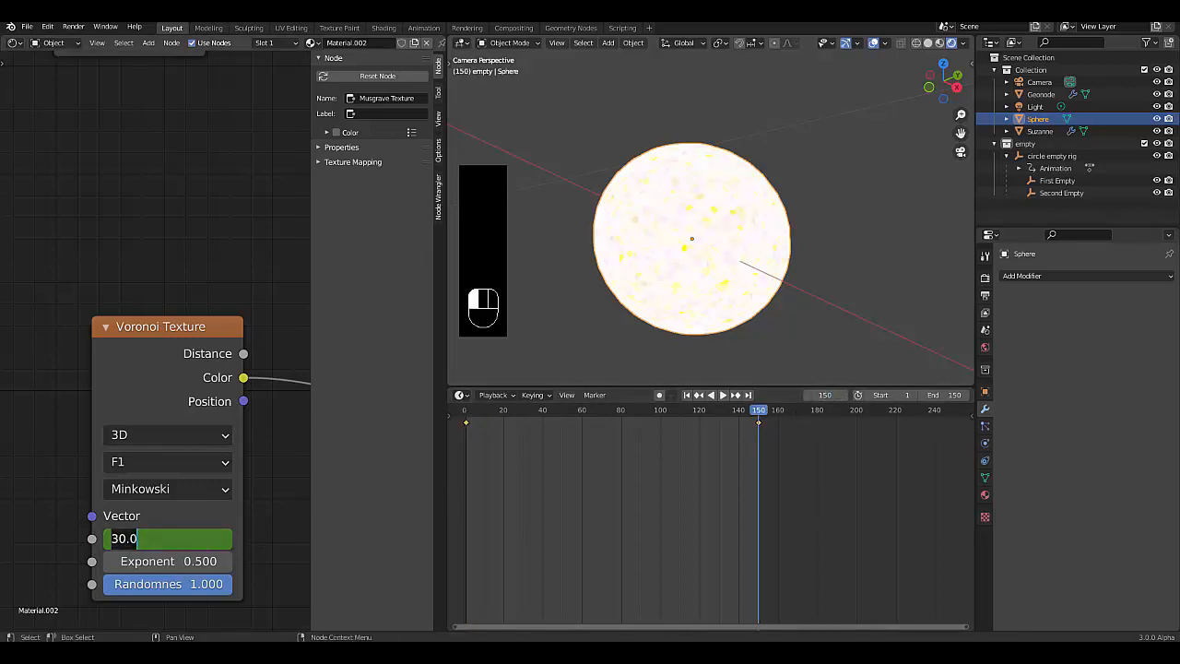
{"action": "type", "text": "5"}
{"action": "key", "text": "Return"}
{"action": "scroll", "coordinate": [307, 432], "scroll_direction": "down", "scroll_amount": 6}
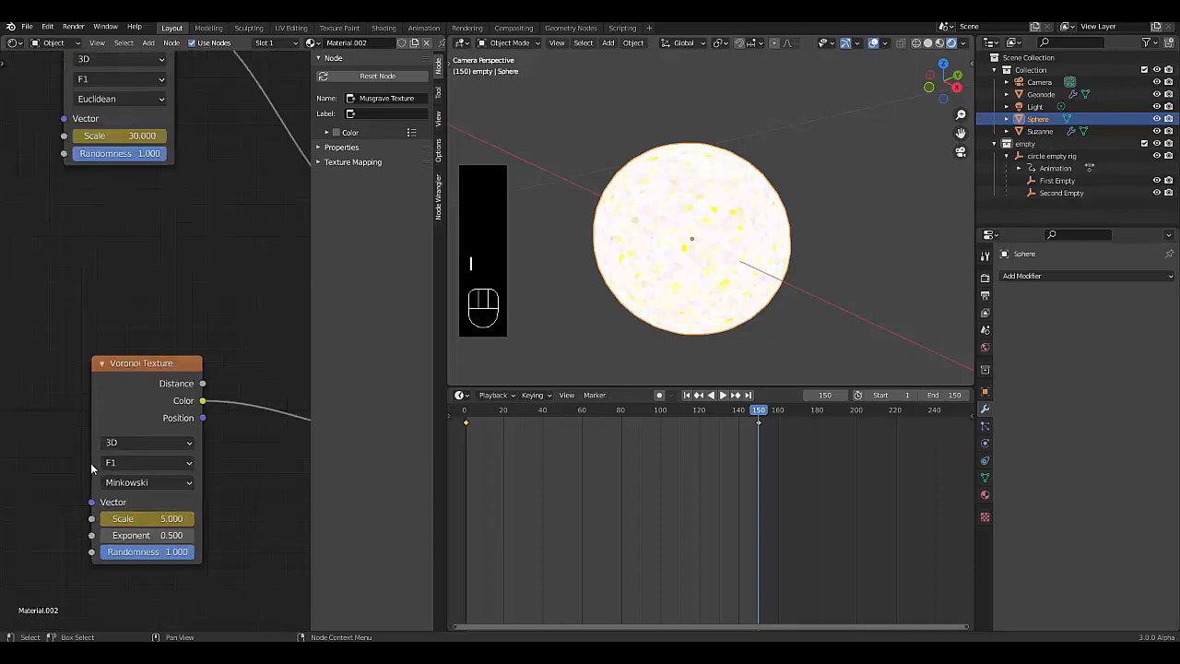
Change the blending mode of the upper Mix node with the orange Color2 to Multiply.
{"action": "scroll", "coordinate": [307, 432], "scroll_direction": "up", "scroll_amount": 3}
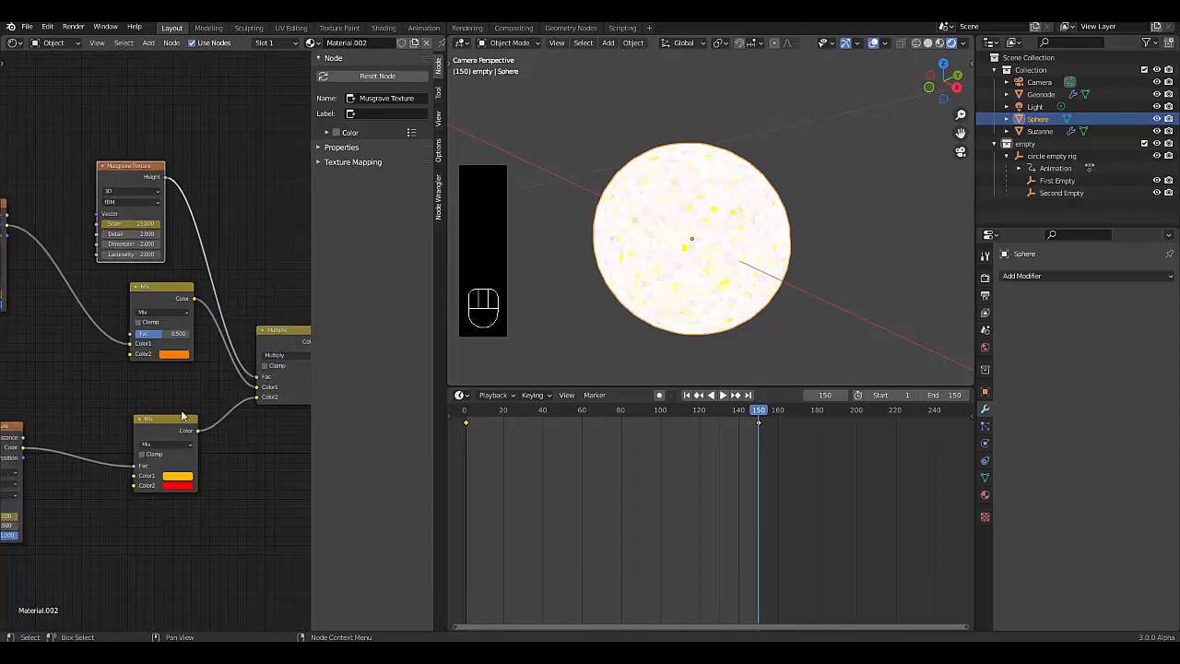
{"action": "scroll", "coordinate": [183, 414], "scroll_direction": "down", "scroll_amount": 7}
{"action": "scroll", "coordinate": [197, 376], "scroll_direction": "up", "scroll_amount": 9}
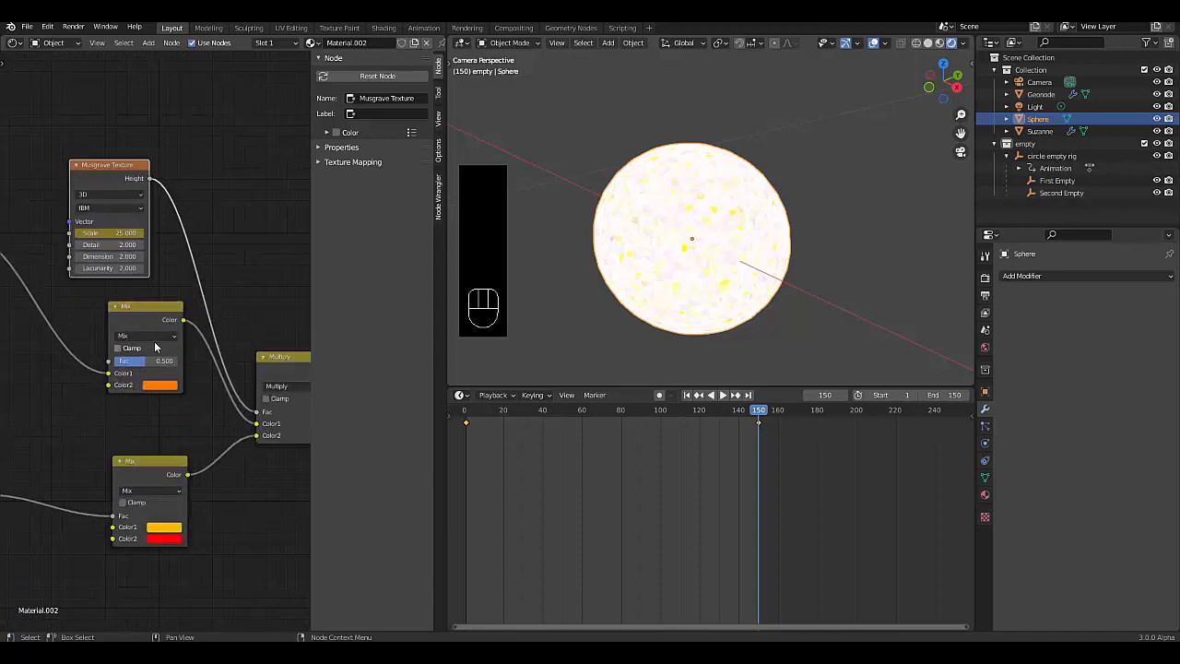
{"action": "scroll", "coordinate": [154, 346], "scroll_direction": "up", "scroll_amount": 2}
{"action": "left_click", "coordinate": [153, 331]}
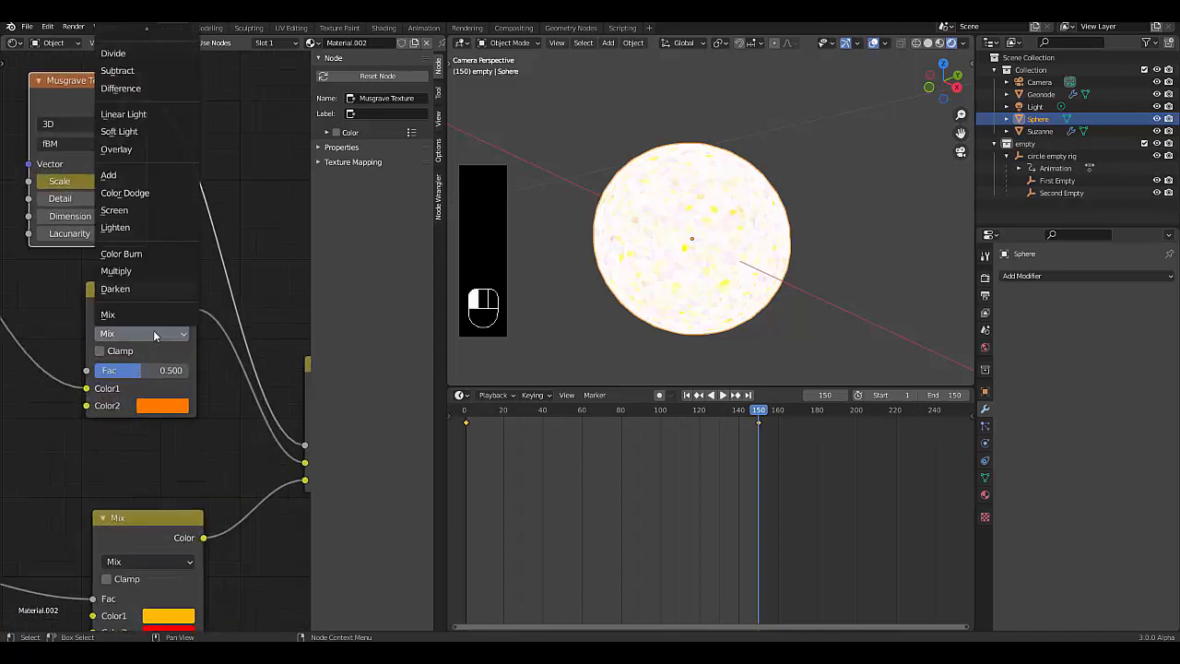
{"action": "left_click", "coordinate": [147, 274]}
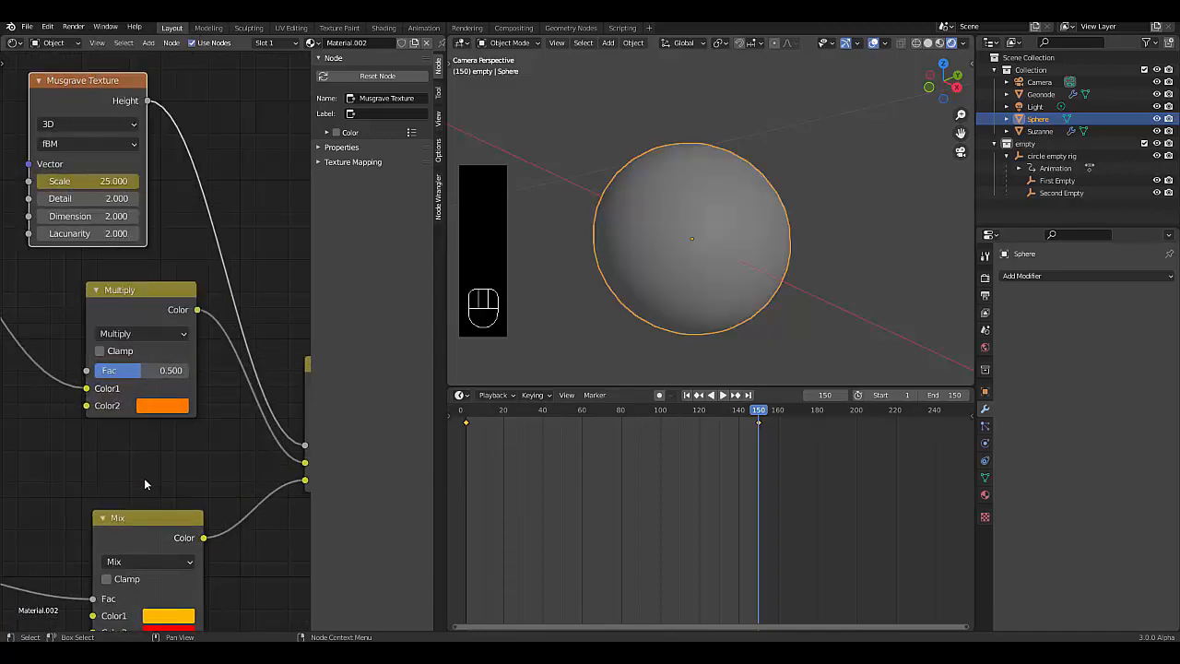
Try Multiply as the lower Mix node's blending mode and switch it to Add.
{"action": "left_click", "coordinate": [163, 560]}
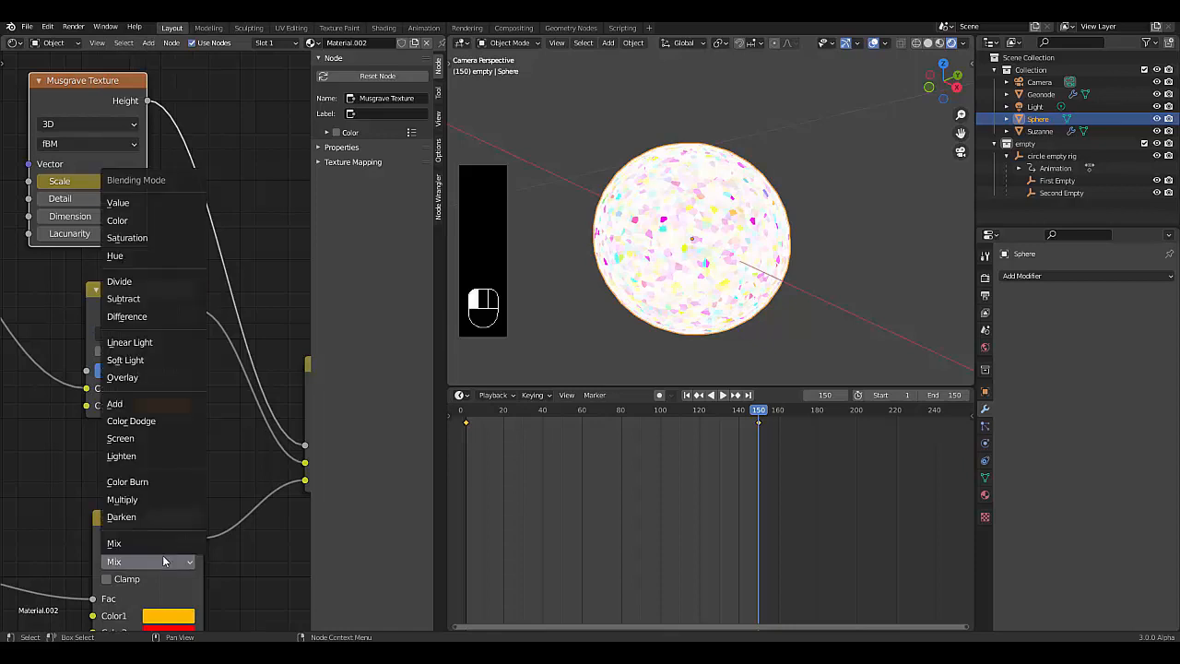
{"action": "left_click", "coordinate": [148, 503]}
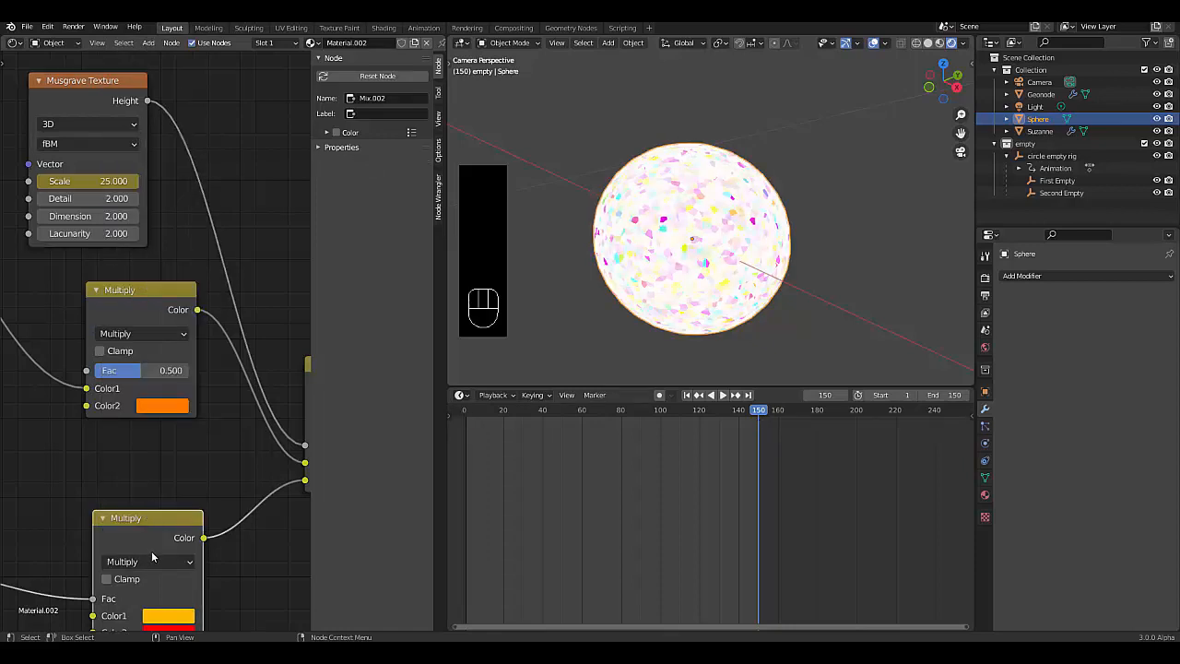
{"action": "left_click", "coordinate": [151, 550]}
Change the blending mode of the upper Mix node with the orange Color2 to Add.
{"action": "left_click", "coordinate": [161, 411]}
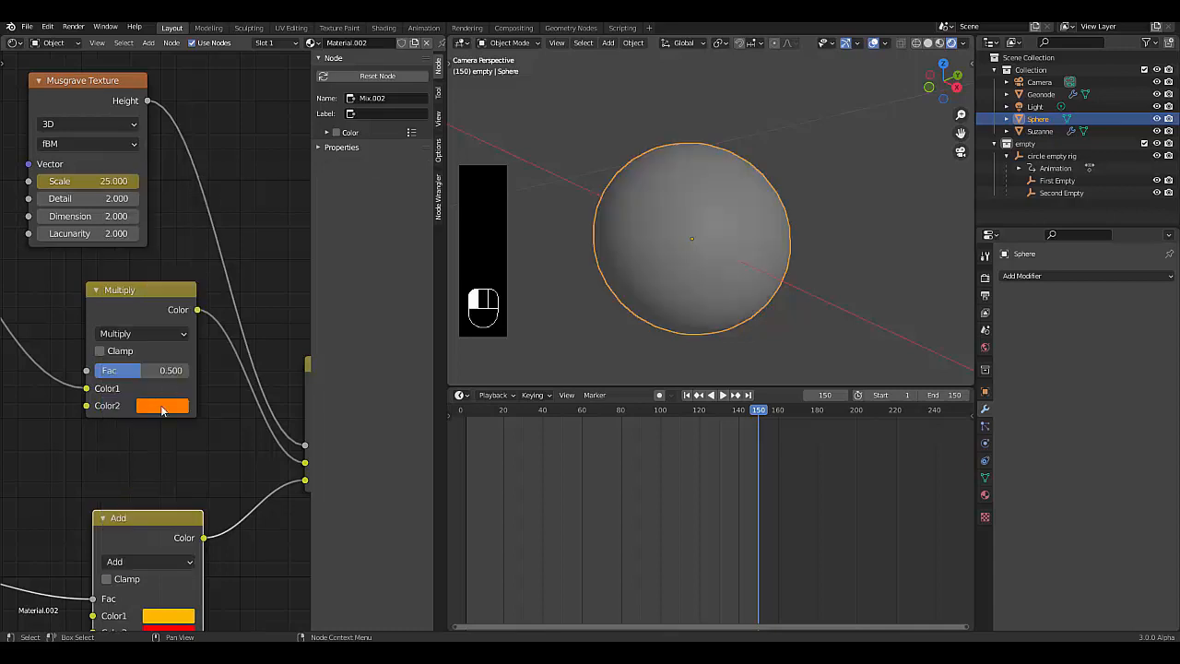
{"action": "left_click", "coordinate": [138, 334]}
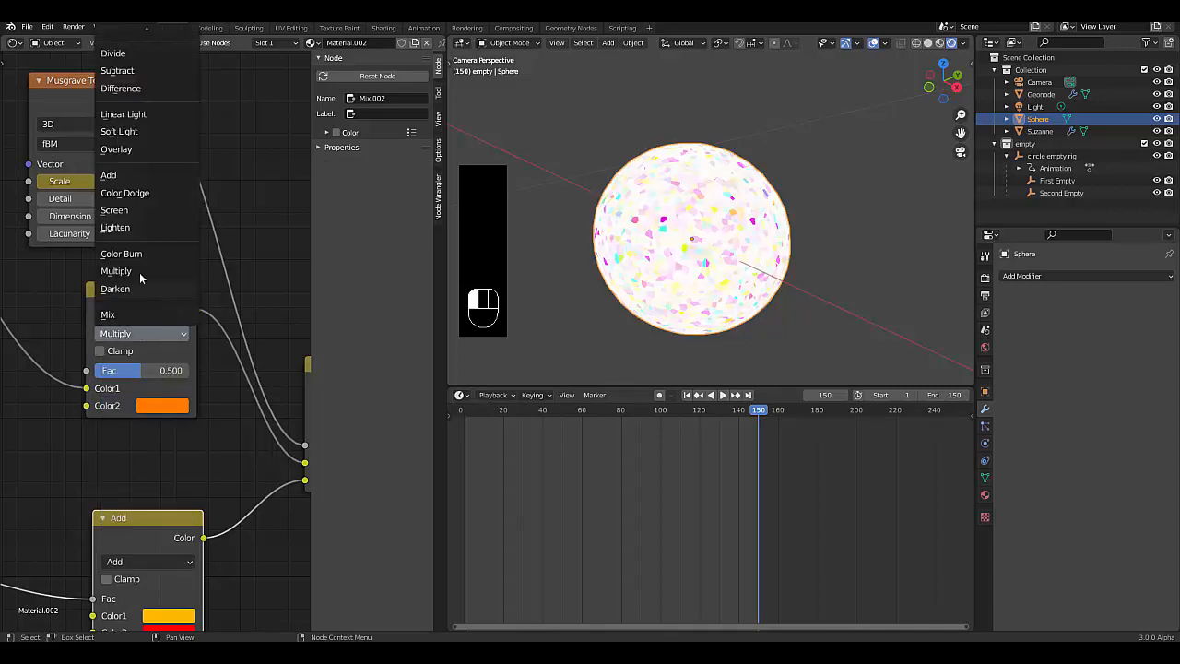
{"action": "left_click", "coordinate": [148, 174]}
{"action": "scroll", "coordinate": [122, 470], "scroll_direction": "down", "scroll_amount": 1}
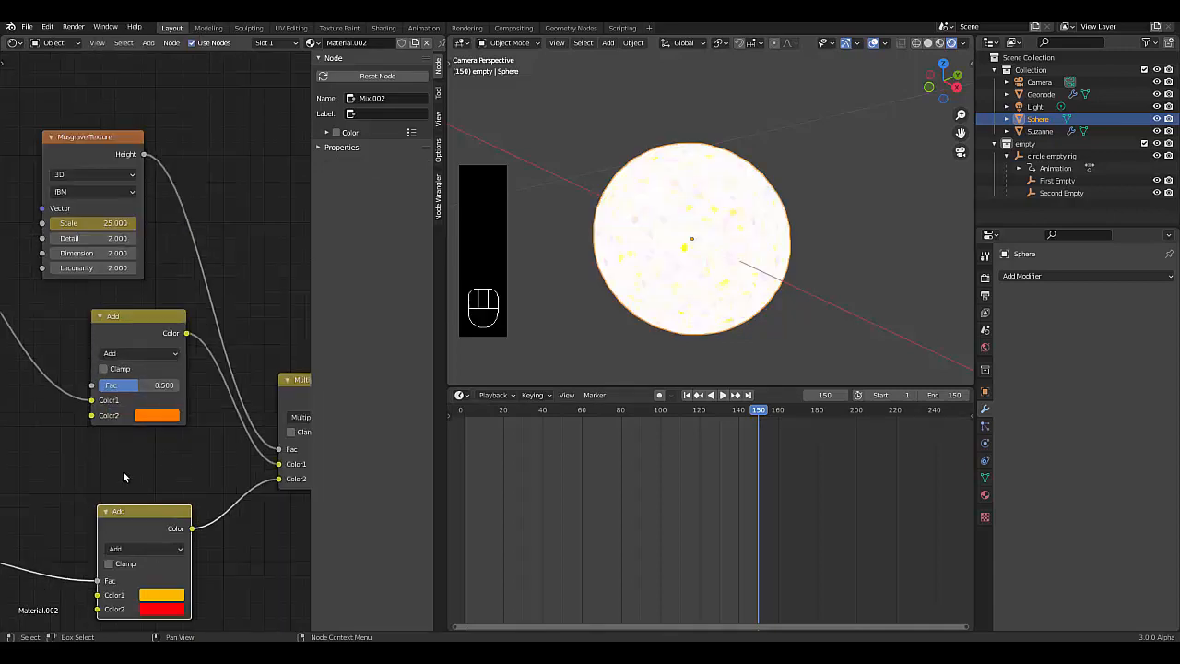
Set the blending mode of the final Mix node feeding the Emission shader to Add.
{"action": "scroll", "coordinate": [123, 470], "scroll_direction": "down", "scroll_amount": 10}
{"action": "scroll", "coordinate": [287, 467], "scroll_direction": "up", "scroll_amount": 5}
{"action": "scroll", "coordinate": [152, 453], "scroll_direction": "up", "scroll_amount": 6}
{"action": "left_click", "coordinate": [187, 436]}
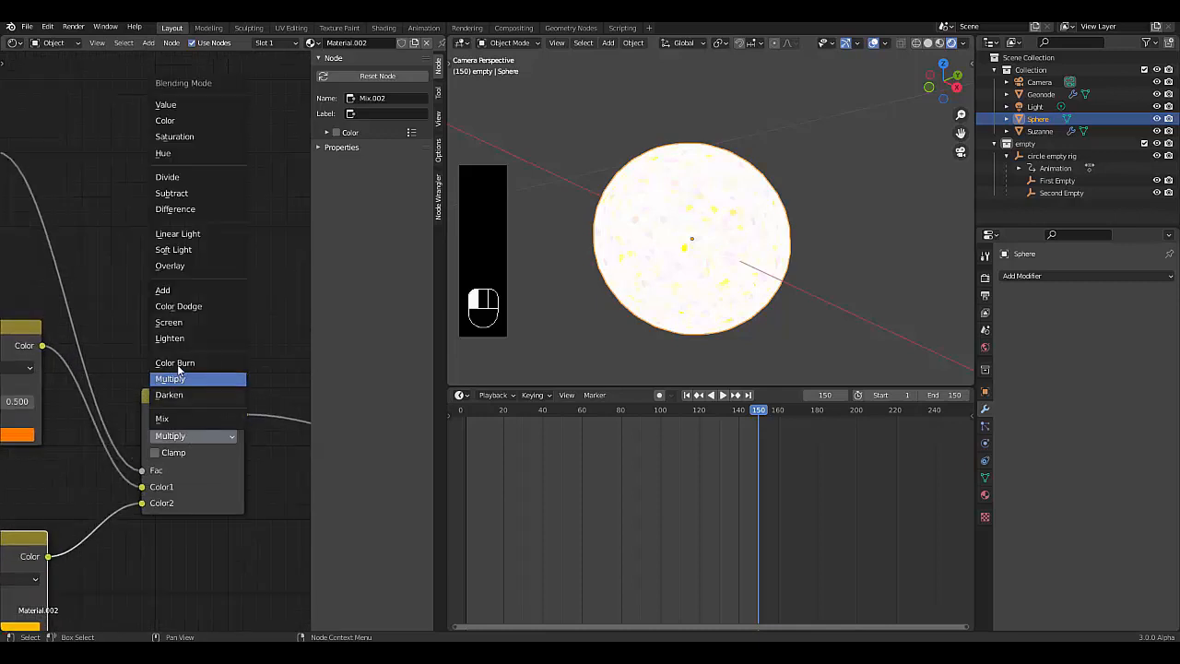
{"action": "left_click", "coordinate": [172, 291]}
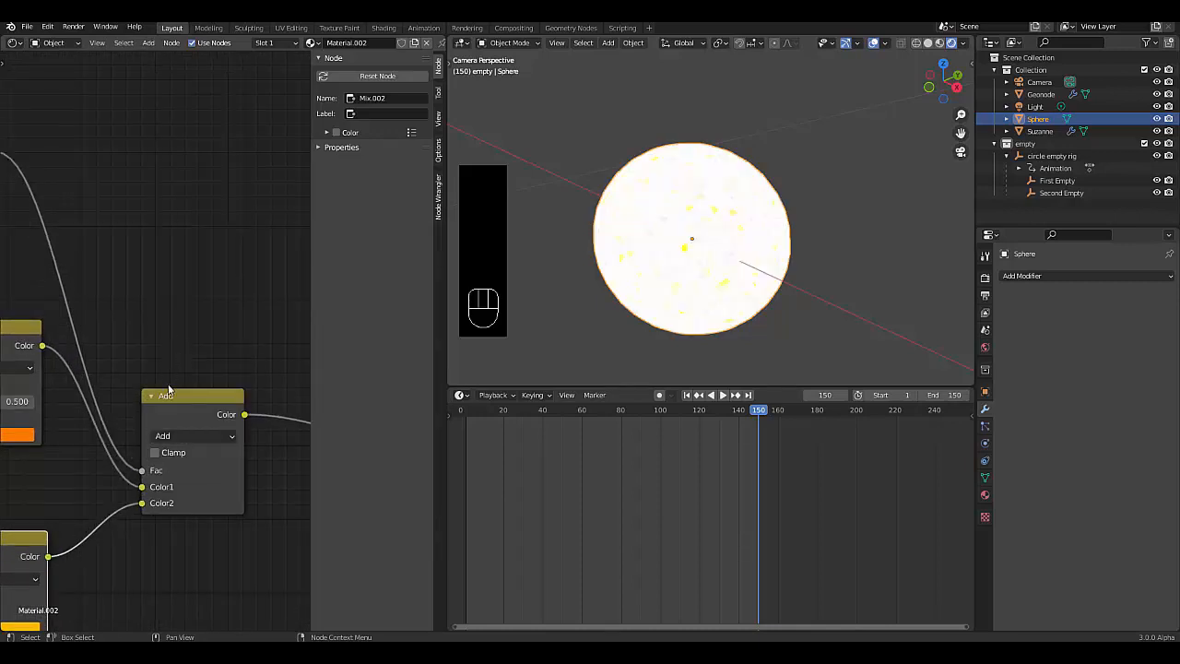
Reroute the upper Voronoi Texture's Color link from Color1 to the Fac input of the upper Mix node.
{"action": "scroll", "coordinate": [179, 510], "scroll_direction": "down", "scroll_amount": 6}
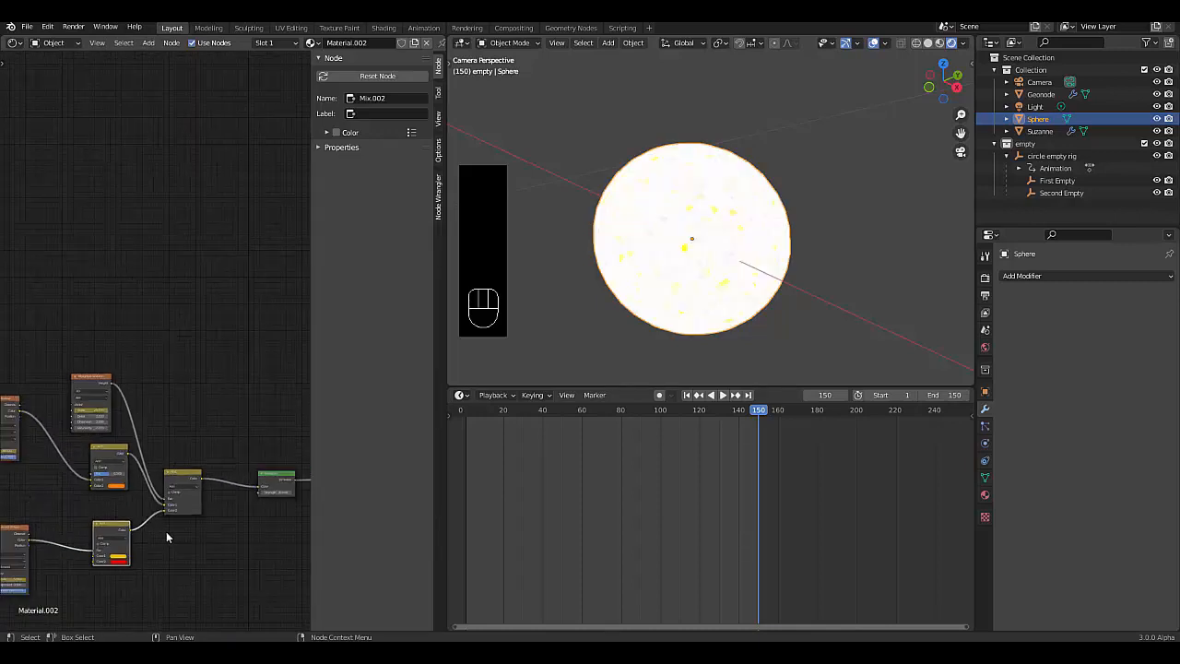
{"action": "scroll", "coordinate": [71, 553], "scroll_direction": "down", "scroll_amount": 4}
{"action": "scroll", "coordinate": [25, 503], "scroll_direction": "up", "scroll_amount": 8}
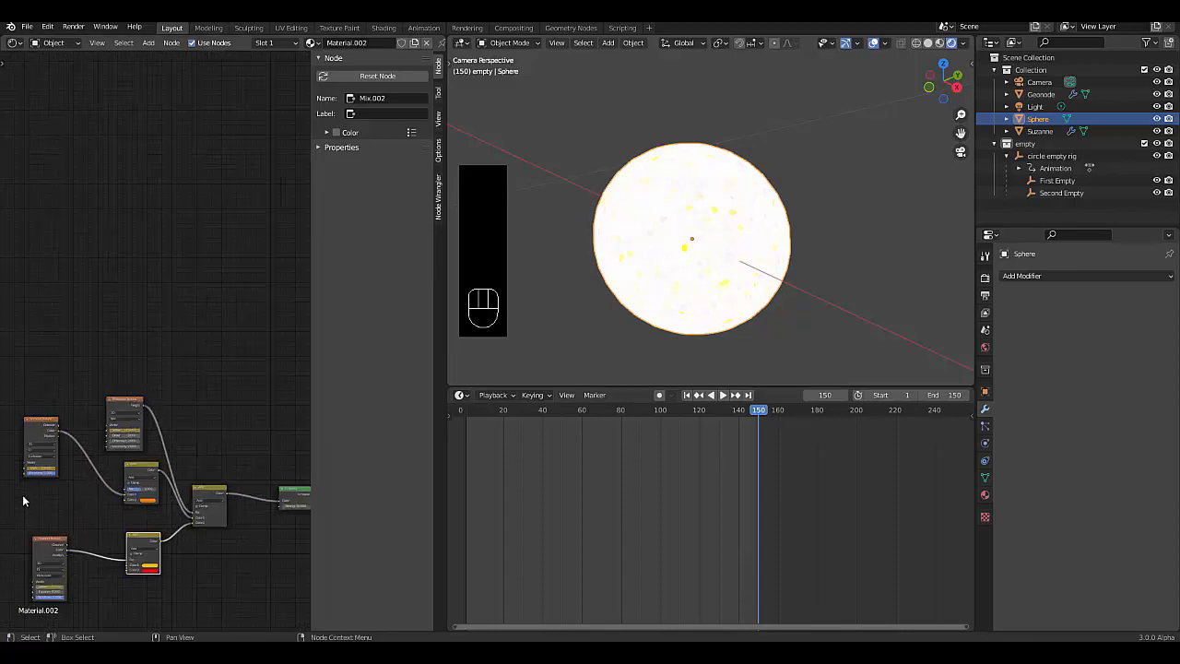
{"action": "scroll", "coordinate": [194, 482], "scroll_direction": "up", "scroll_amount": 5}
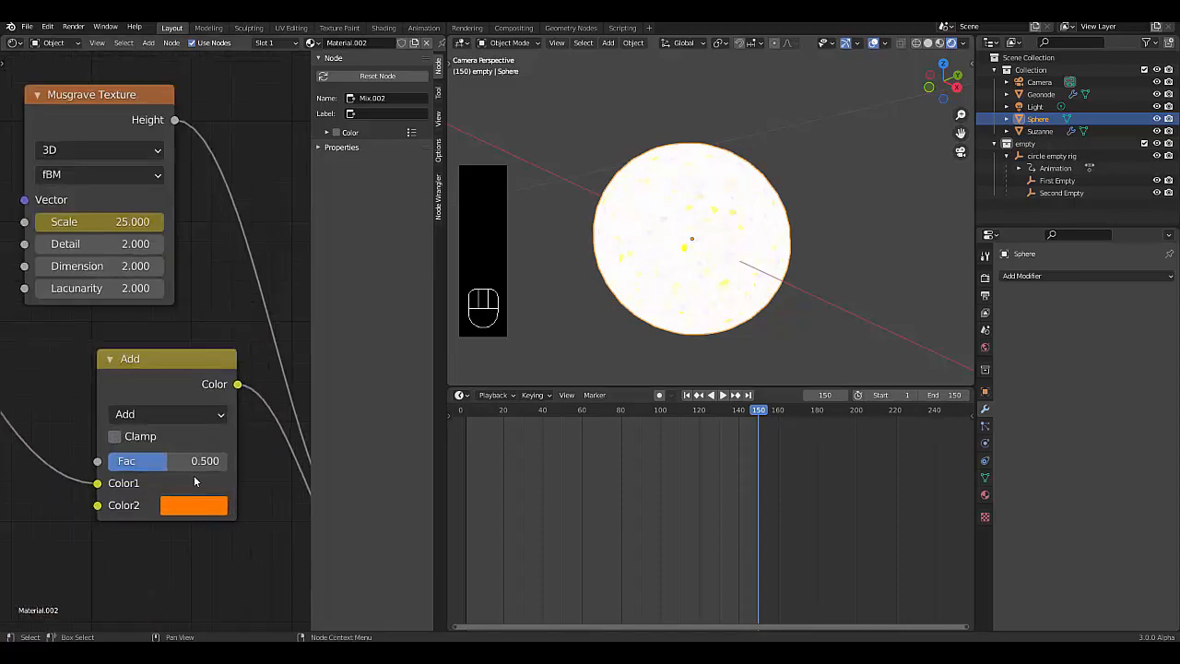
{"action": "left_click", "coordinate": [192, 482]}
{"action": "scroll", "coordinate": [192, 482], "scroll_direction": "down", "scroll_amount": 6}
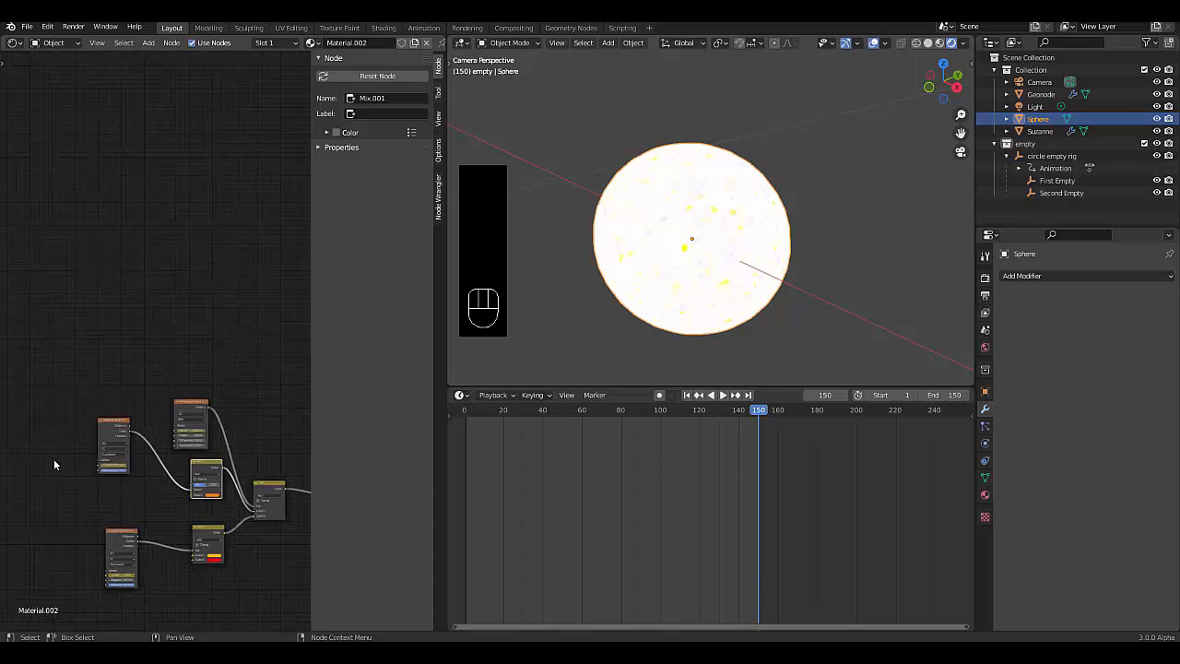
{"action": "scroll", "coordinate": [242, 479], "scroll_direction": "up", "scroll_amount": 5}
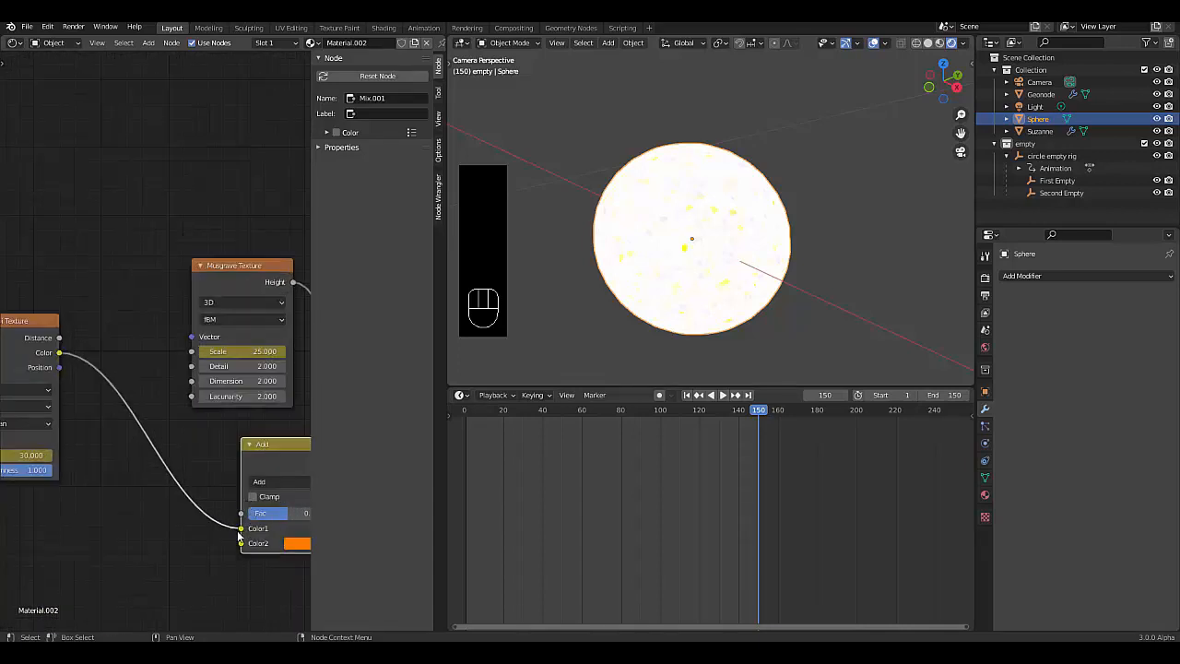
{"action": "mouse_move", "coordinate": [239, 529]}
{"action": "left_mouse_down"}
{"action": "mouse_move", "coordinate": [226, 524]}
{"action": "mouse_move", "coordinate": [241, 512]}
{"action": "left_mouse_up"}
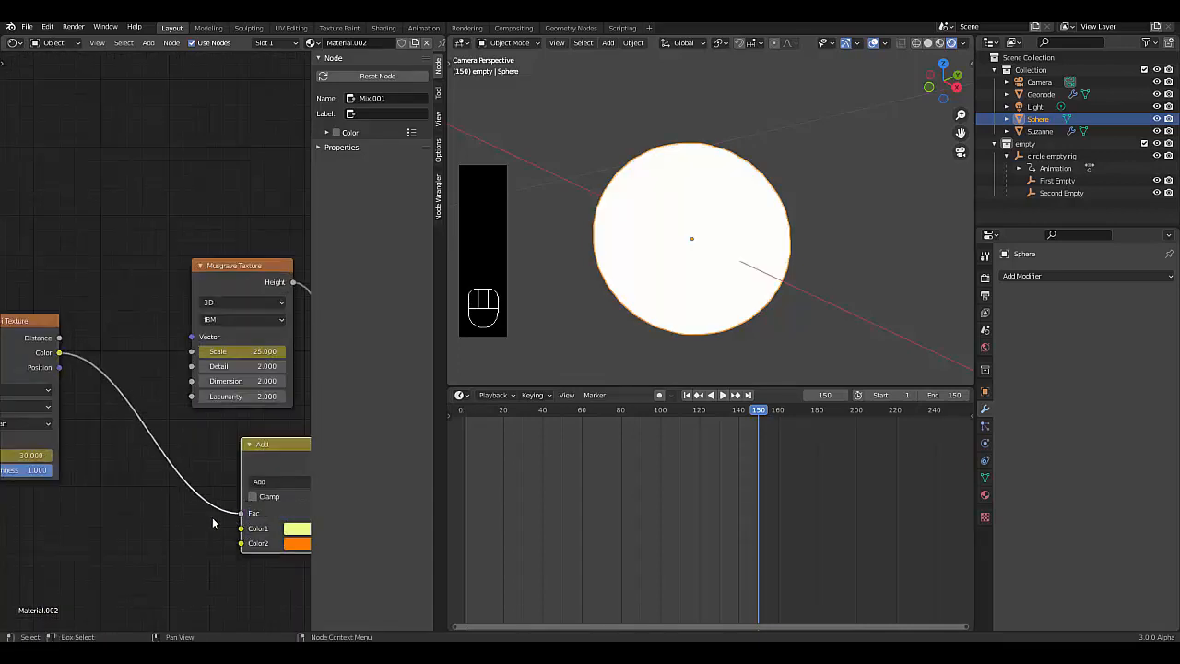
Set the Emission shader's Strength to 1.
{"action": "scroll", "coordinate": [140, 555], "scroll_direction": "down", "scroll_amount": 3}
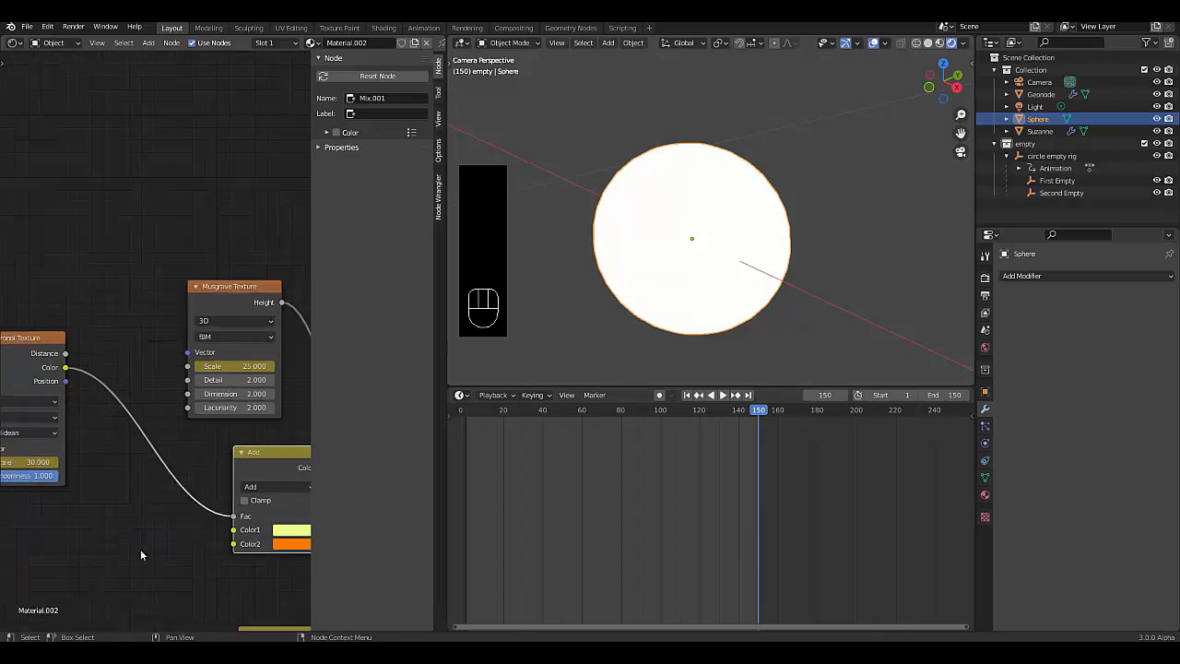
{"action": "scroll", "coordinate": [140, 555], "scroll_direction": "down", "scroll_amount": 2}
{"action": "scroll", "coordinate": [140, 549], "scroll_direction": "up", "scroll_amount": 5}
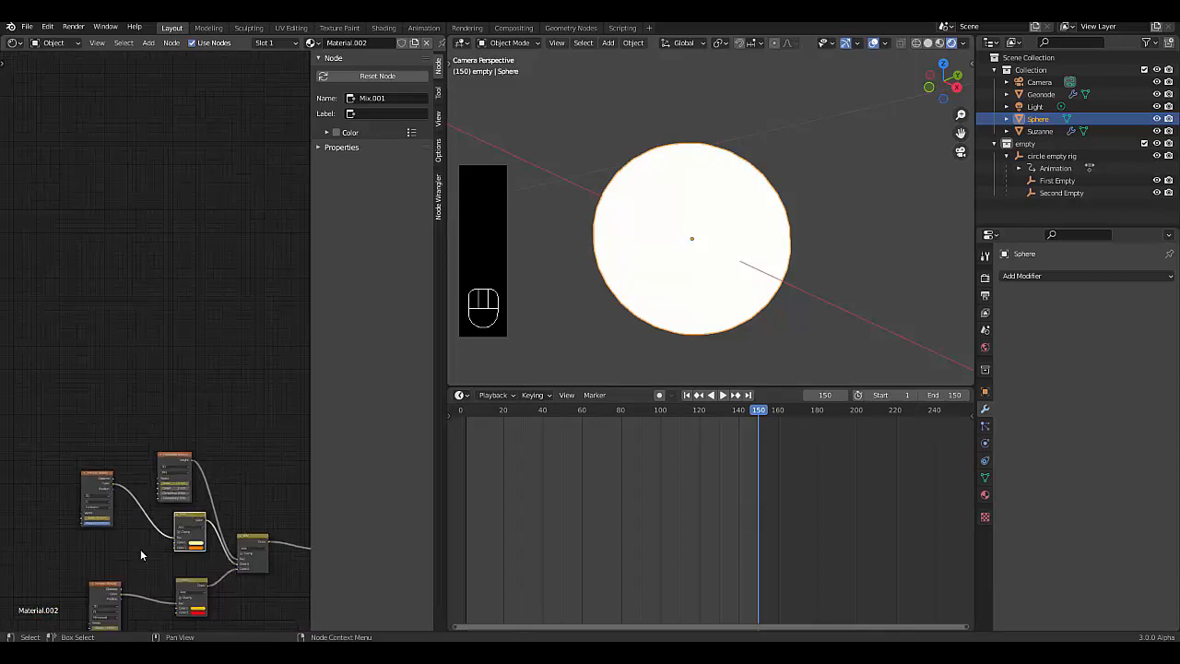
{"action": "scroll", "coordinate": [178, 536], "scroll_direction": "up", "scroll_amount": 2}
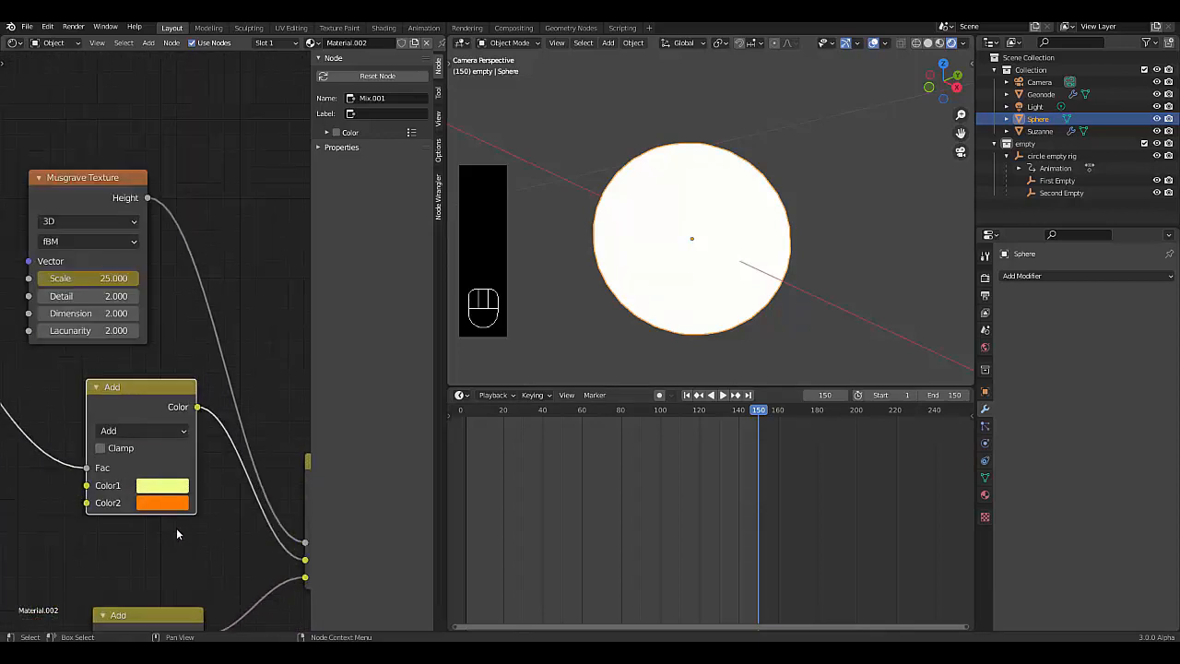
{"action": "scroll", "coordinate": [181, 528], "scroll_direction": "down", "scroll_amount": 3}
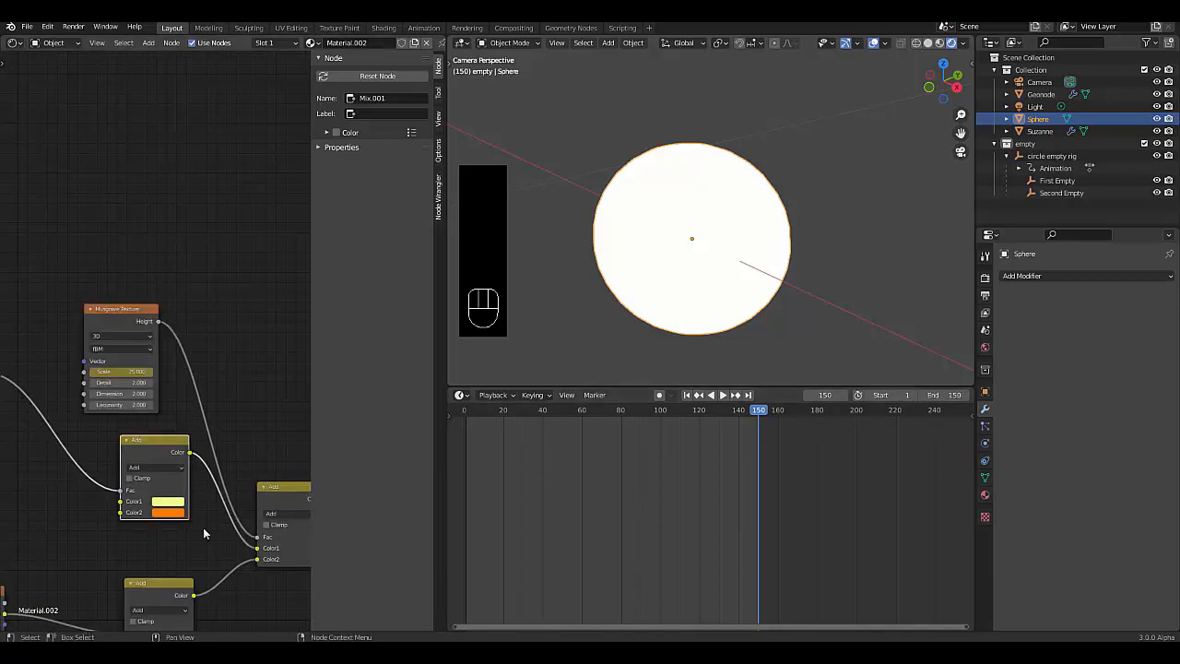
{"action": "scroll", "coordinate": [203, 529], "scroll_direction": "down", "scroll_amount": 5}
{"action": "scroll", "coordinate": [263, 551], "scroll_direction": "up", "scroll_amount": 1}
{"action": "scroll", "coordinate": [265, 549], "scroll_direction": "up", "scroll_amount": 4}
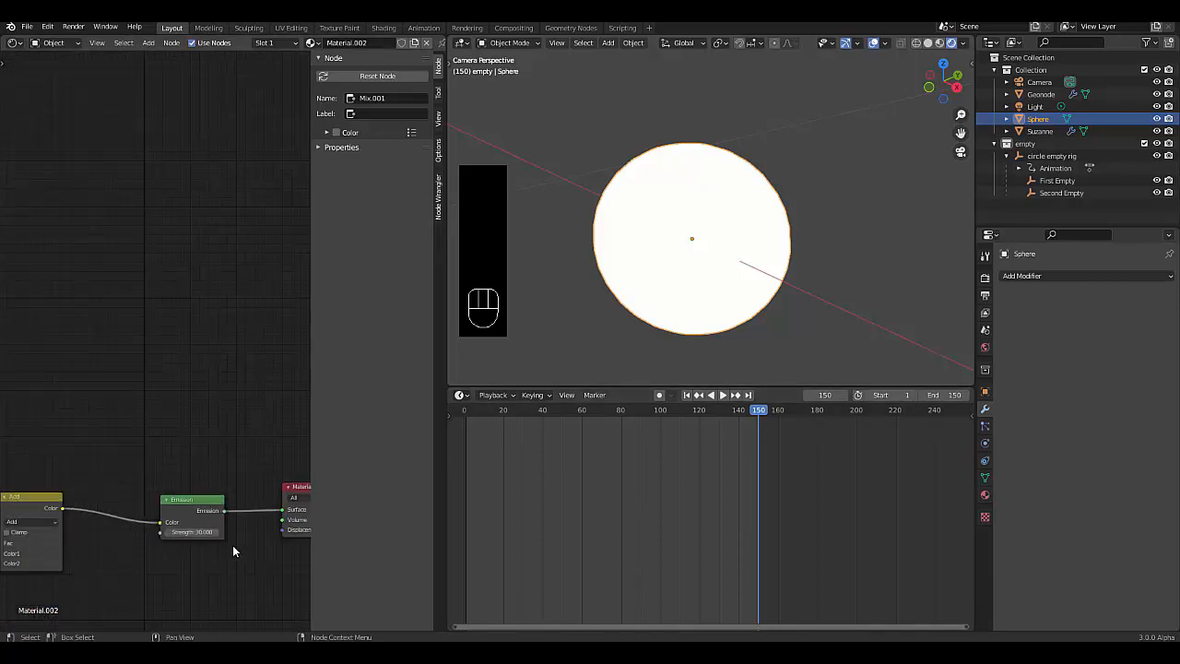
{"action": "left_click", "coordinate": [175, 531]}
{"action": "type", "text": "1"}
{"action": "key", "text": "Return"}
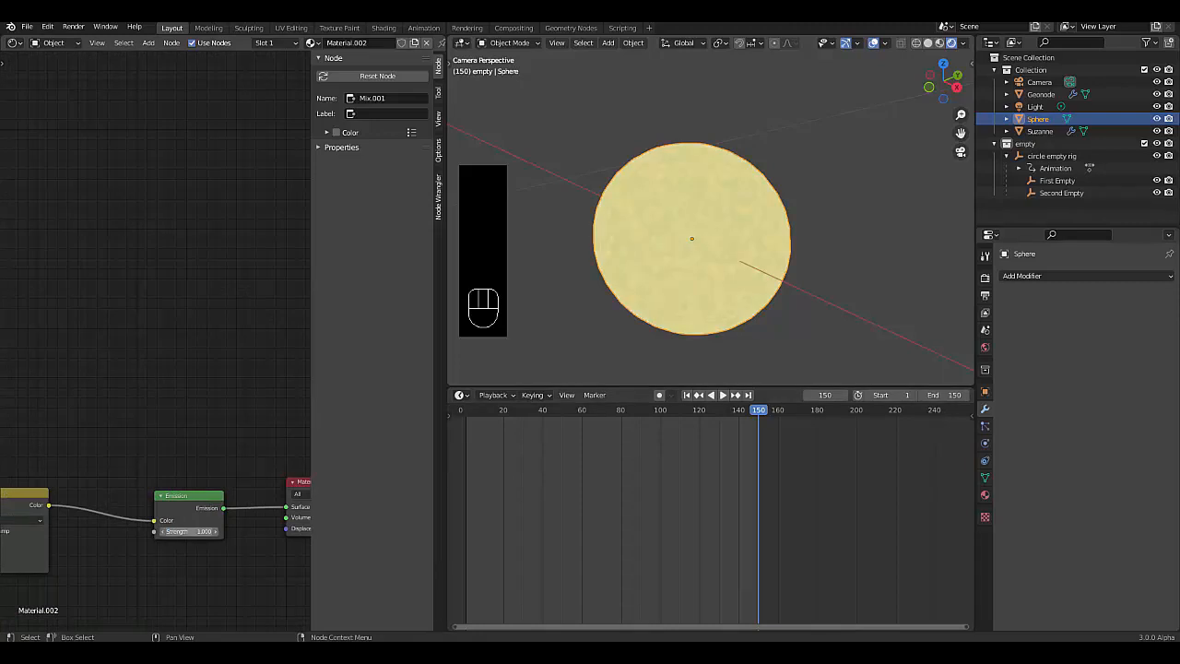
Darken Color1 of the upper Mix node to black with a value of 0.
{"action": "scroll", "coordinate": [126, 453], "scroll_direction": "down", "scroll_amount": 5}
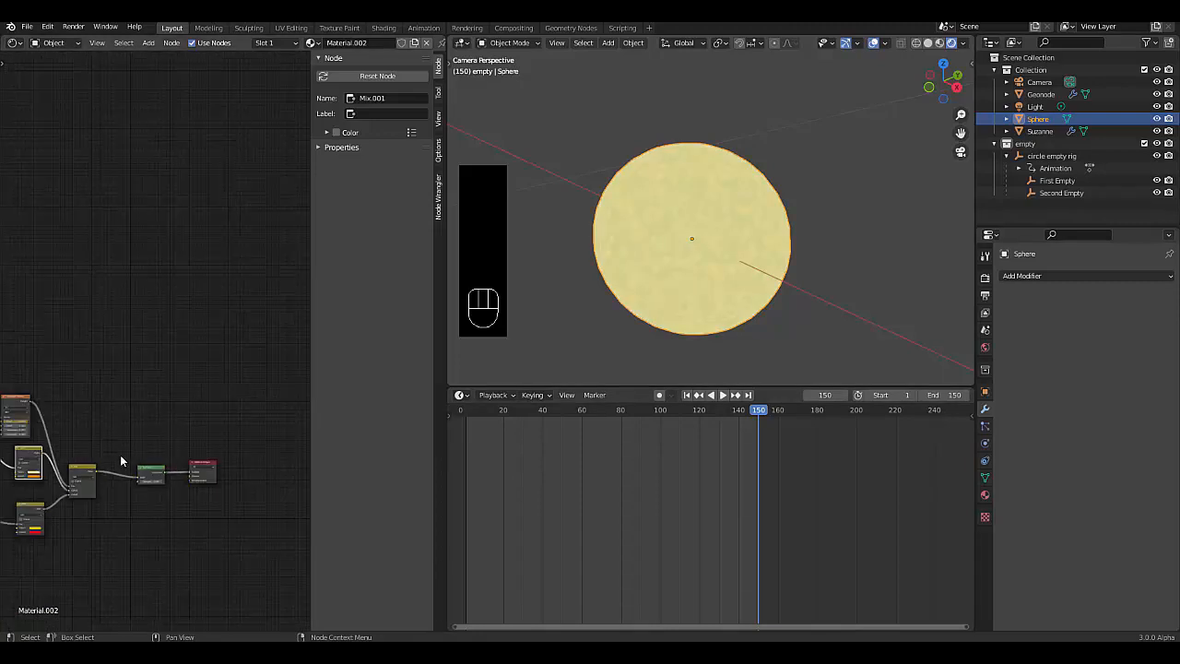
{"action": "scroll", "coordinate": [3, 528], "scroll_direction": "up", "scroll_amount": 2}
{"action": "scroll", "coordinate": [47, 452], "scroll_direction": "up", "scroll_amount": 6}
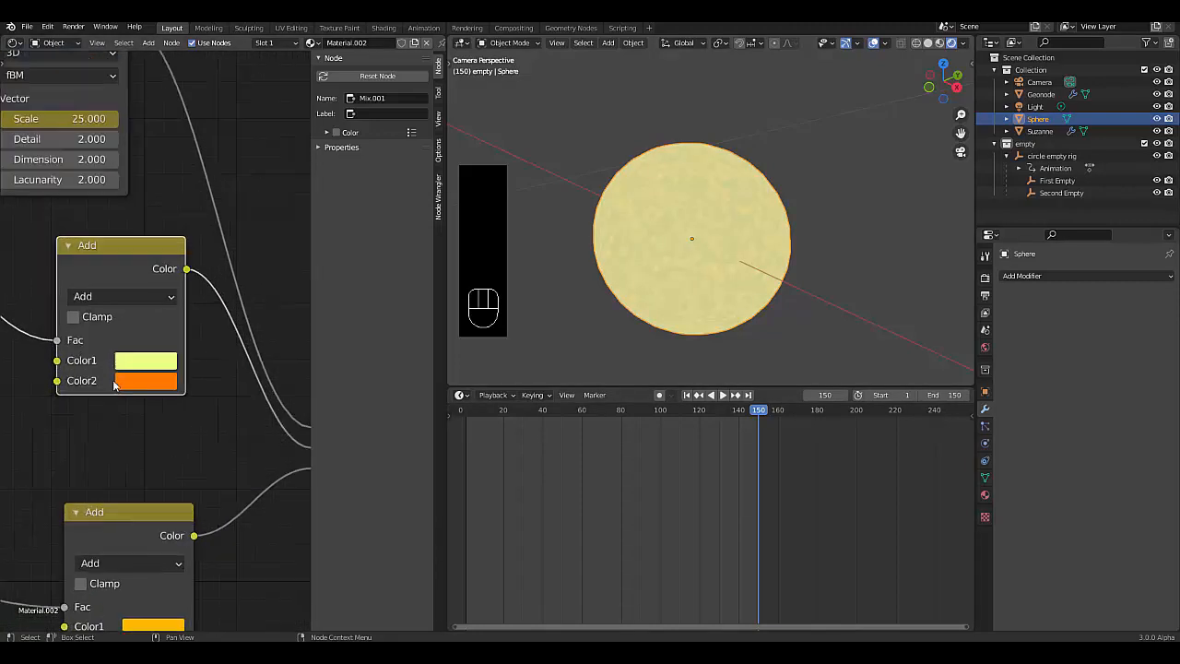
{"action": "left_click", "coordinate": [139, 367]}
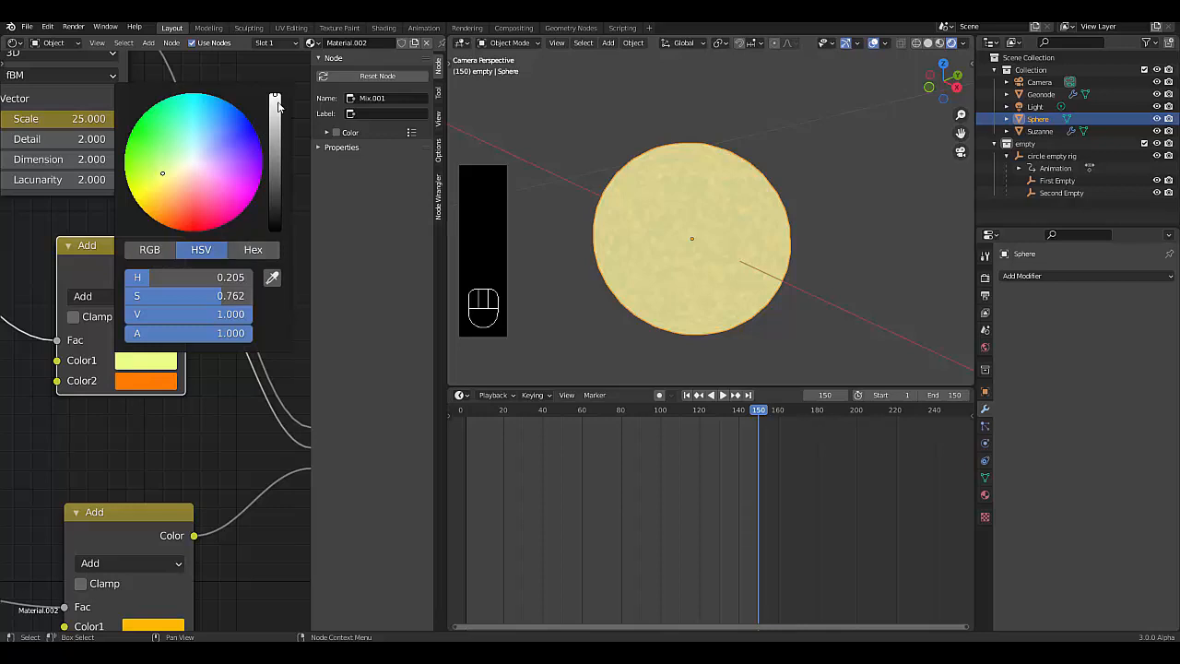
{"action": "left_click_drag", "start_coordinate": [277, 106], "coordinate": [274, 230]}
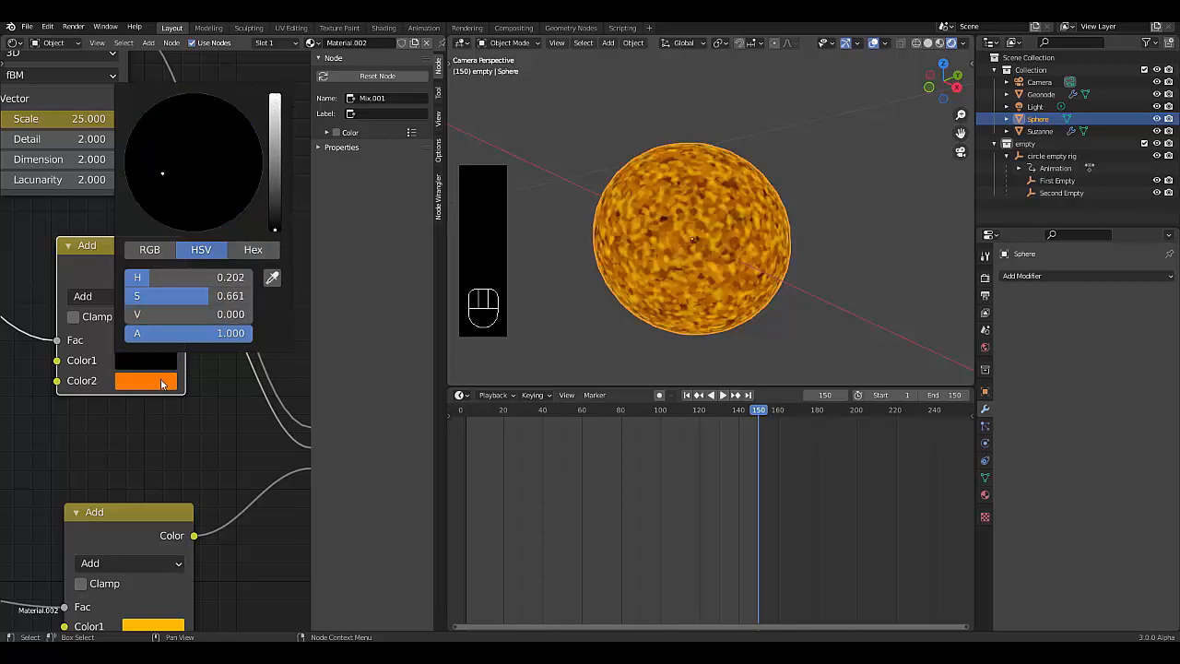
Darken the red Color2 of the lower Mix node to black.
{"action": "scroll", "coordinate": [129, 544], "scroll_direction": "down", "scroll_amount": 5}
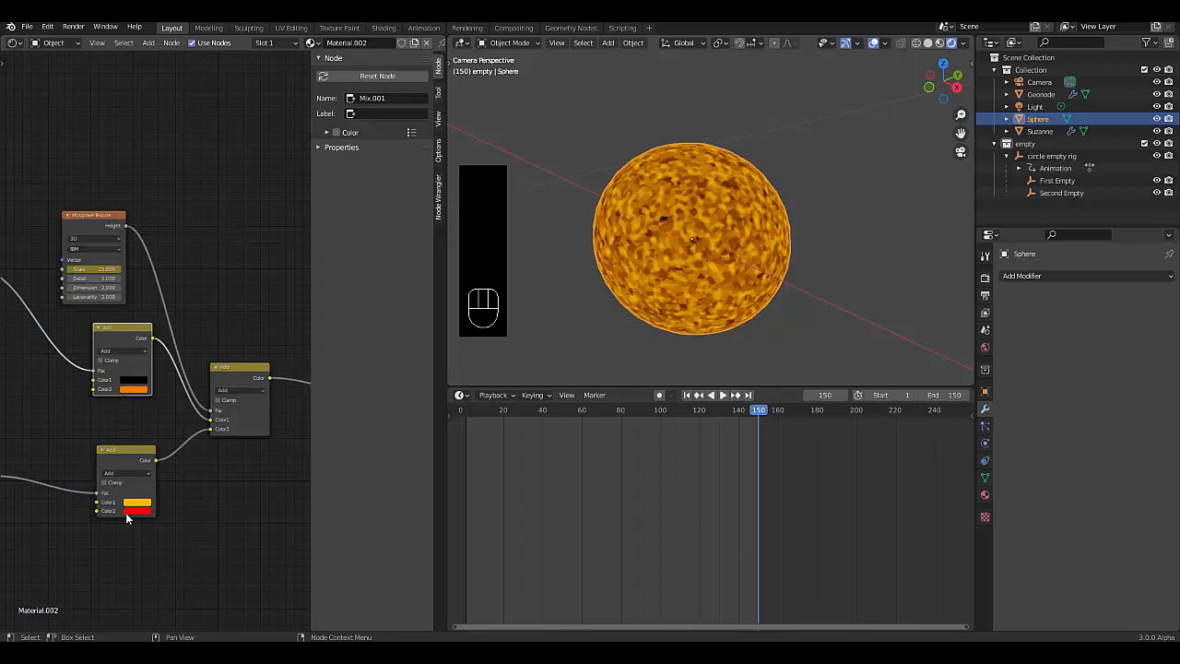
{"action": "scroll", "coordinate": [138, 516], "scroll_direction": "up", "scroll_amount": 3}
{"action": "scroll", "coordinate": [141, 518], "scroll_direction": "up", "scroll_amount": 2}
{"action": "left_click", "coordinate": [151, 507]}
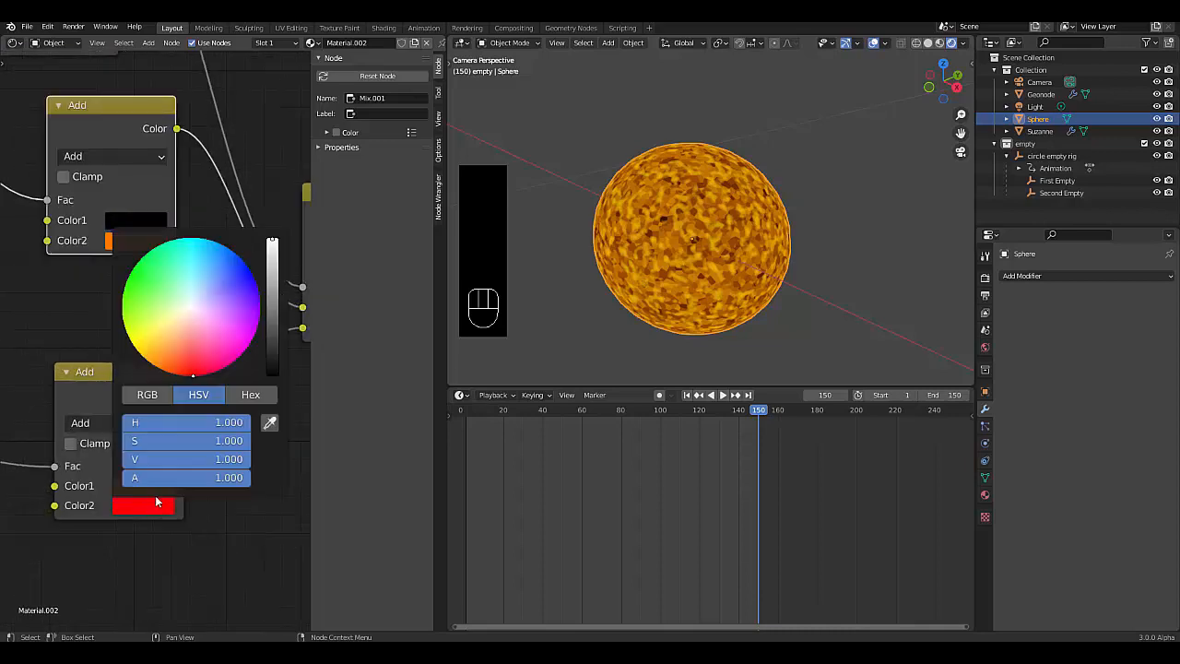
{"action": "left_click_drag", "start_coordinate": [273, 249], "coordinate": [270, 383]}
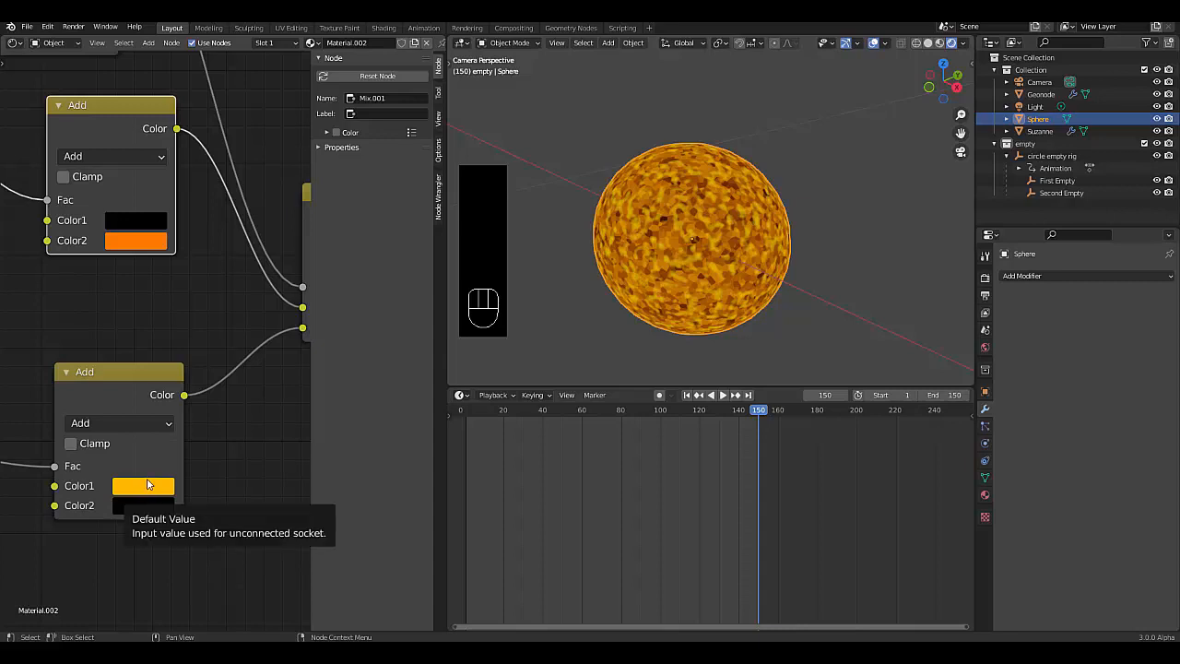
Slightly darken the amber Color1 of the lower Mix node and try other brightness levels for the upper node's orange Color2.
{"action": "left_click", "coordinate": [147, 483]}
{"action": "mouse_move", "coordinate": [272, 238]}
{"action": "left_mouse_down"}
{"action": "mouse_move", "coordinate": [272, 339]}
{"action": "mouse_move", "coordinate": [272, 227]}
{"action": "left_mouse_up"}
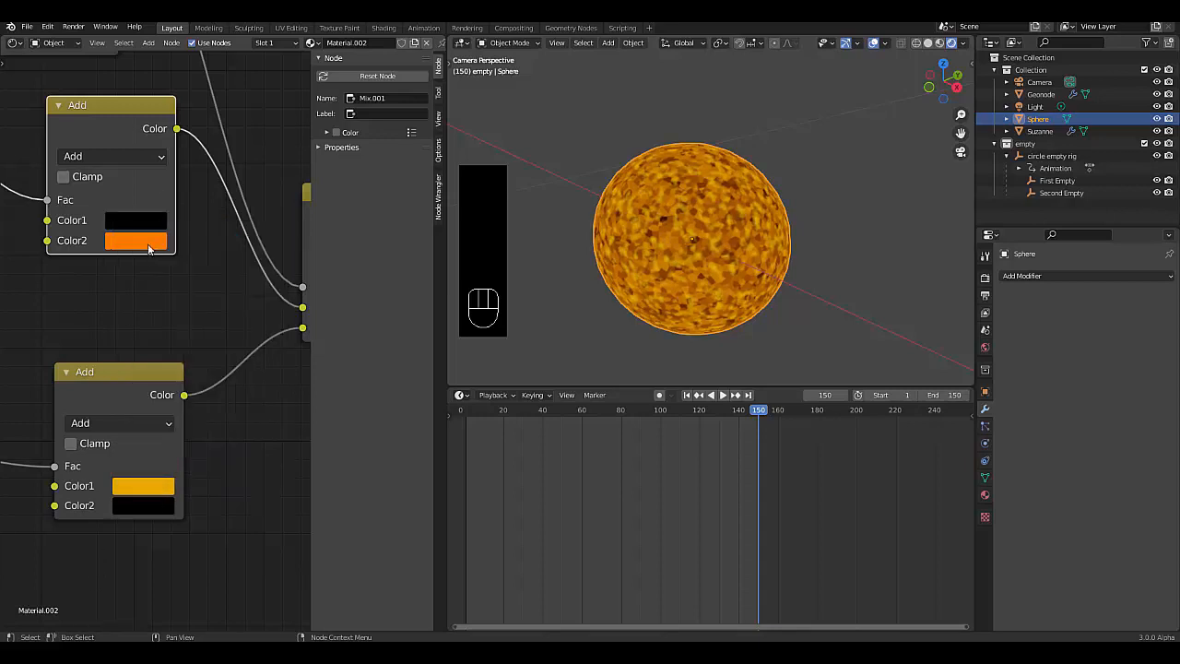
{"action": "left_click", "coordinate": [137, 240]}
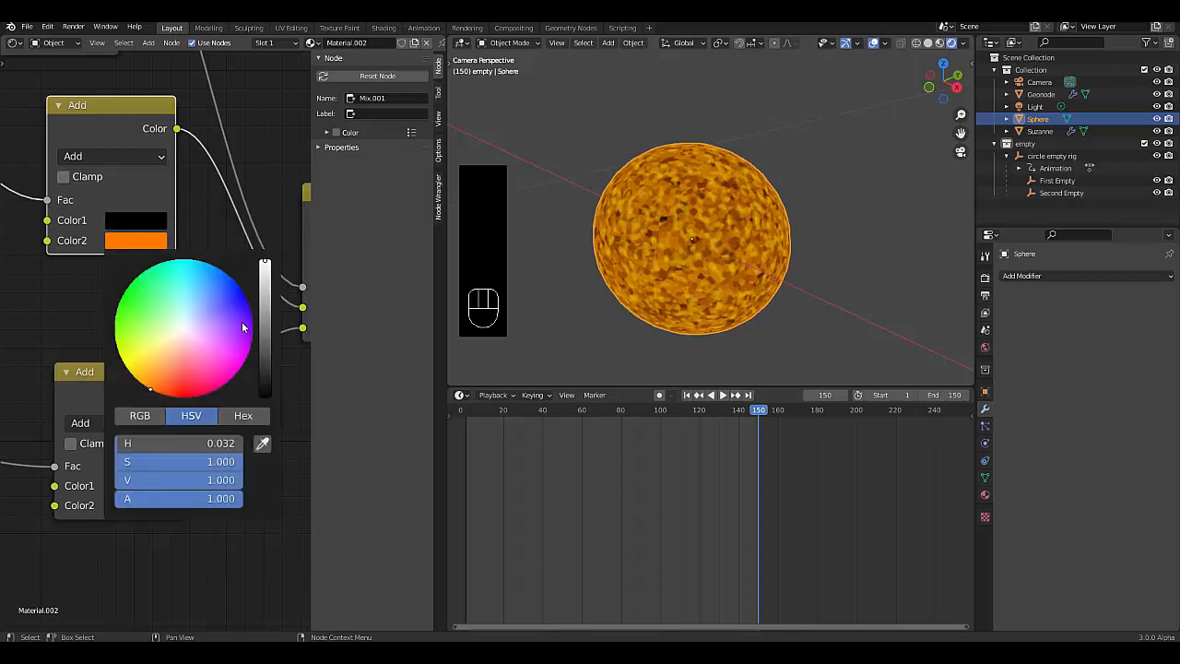
{"action": "left_click_drag", "start_coordinate": [263, 318], "coordinate": [264, 261]}
Play the animation from the first frame to check the changing texture on the sphere, and stop the playback.
{"action": "scroll", "coordinate": [123, 568], "scroll_direction": "down", "scroll_amount": 5}
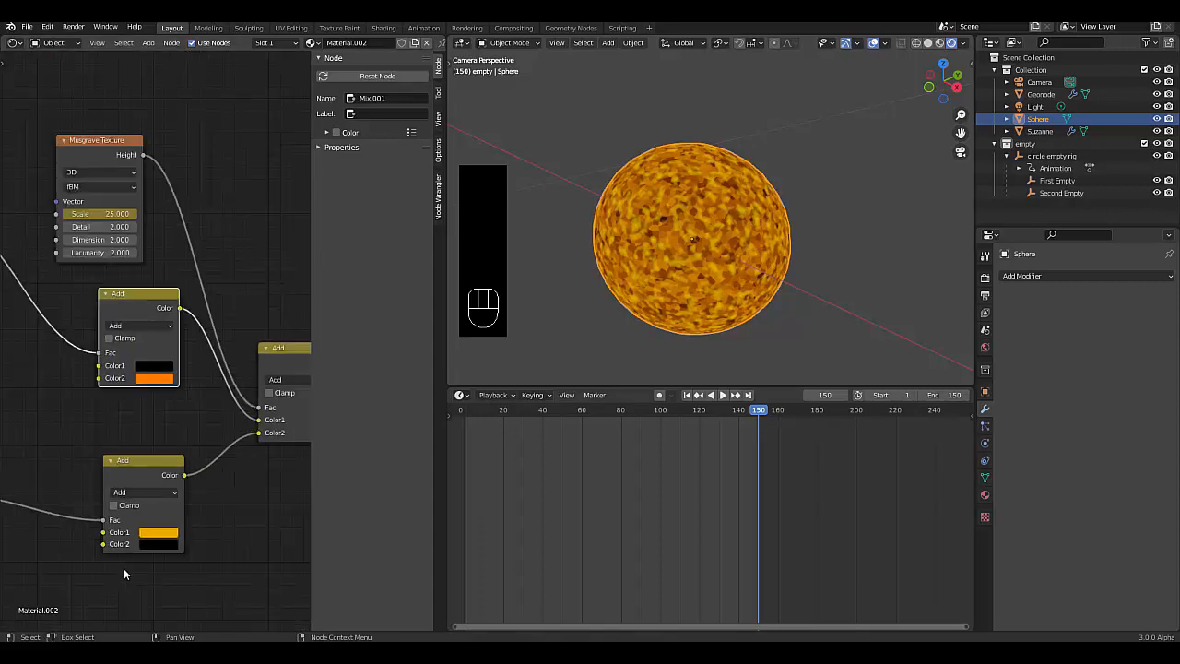
{"action": "left_click", "coordinate": [686, 395]}
{"action": "key", "text": "space"}
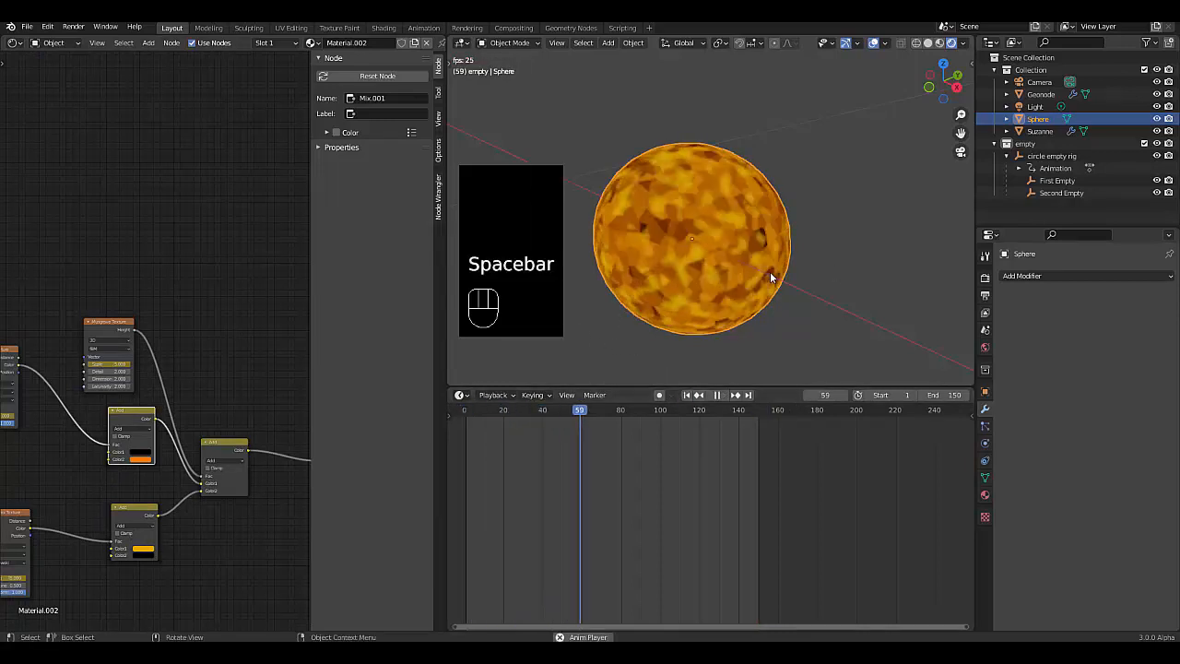
{"action": "key", "text": "space"}
{"action": "left_click", "coordinate": [720, 396]}
{"action": "scroll", "coordinate": [758, 253], "scroll_direction": "down", "scroll_amount": 5}
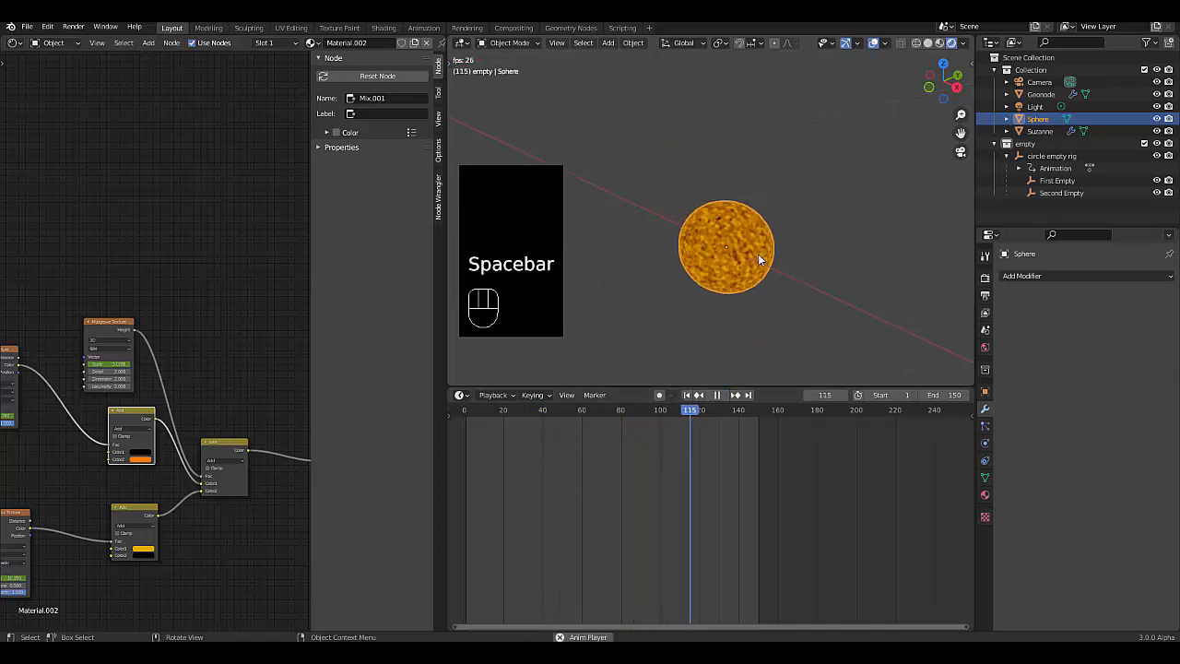
{"action": "left_click", "coordinate": [723, 394]}
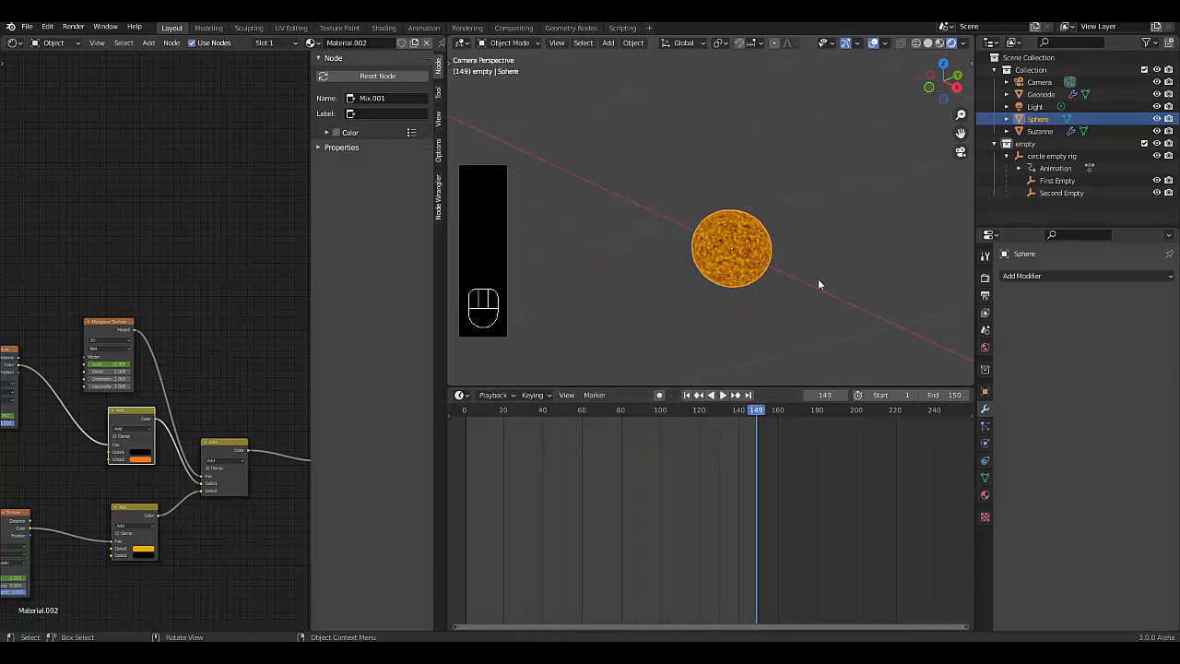
Bring Suzanne with the scattered spheres into view and play the animation to check the material on them.
{"action": "scroll", "coordinate": [572, 298], "scroll_direction": "down", "scroll_amount": 8}
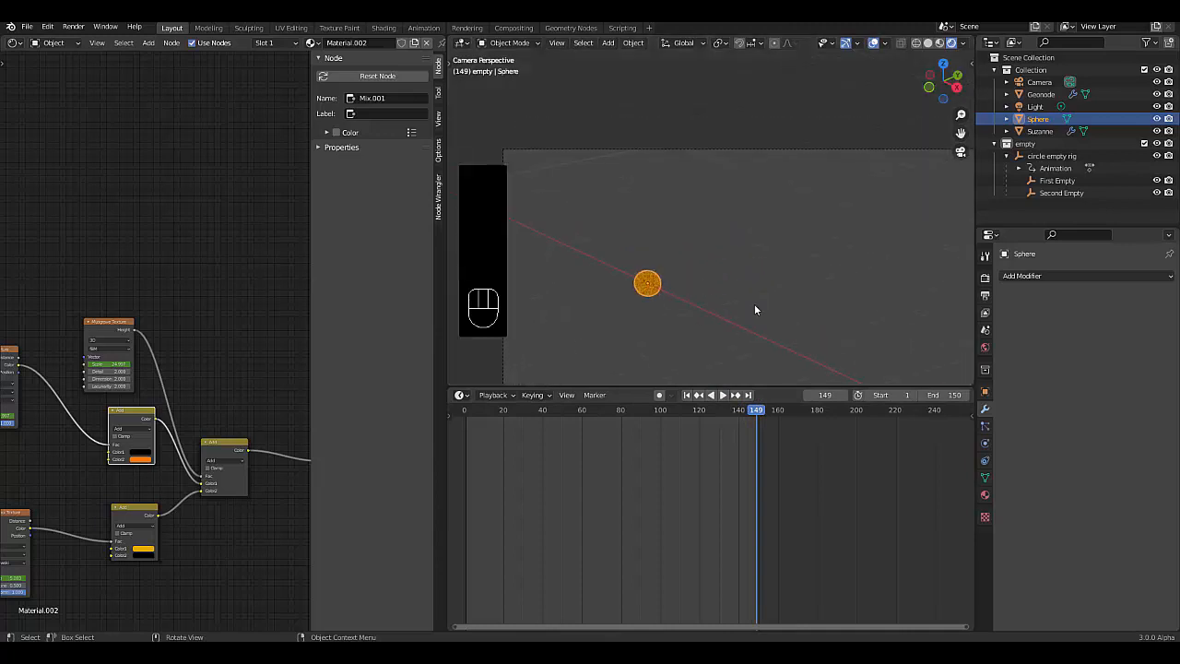
{"action": "scroll", "coordinate": [789, 276], "scroll_direction": "up", "scroll_amount": 8}
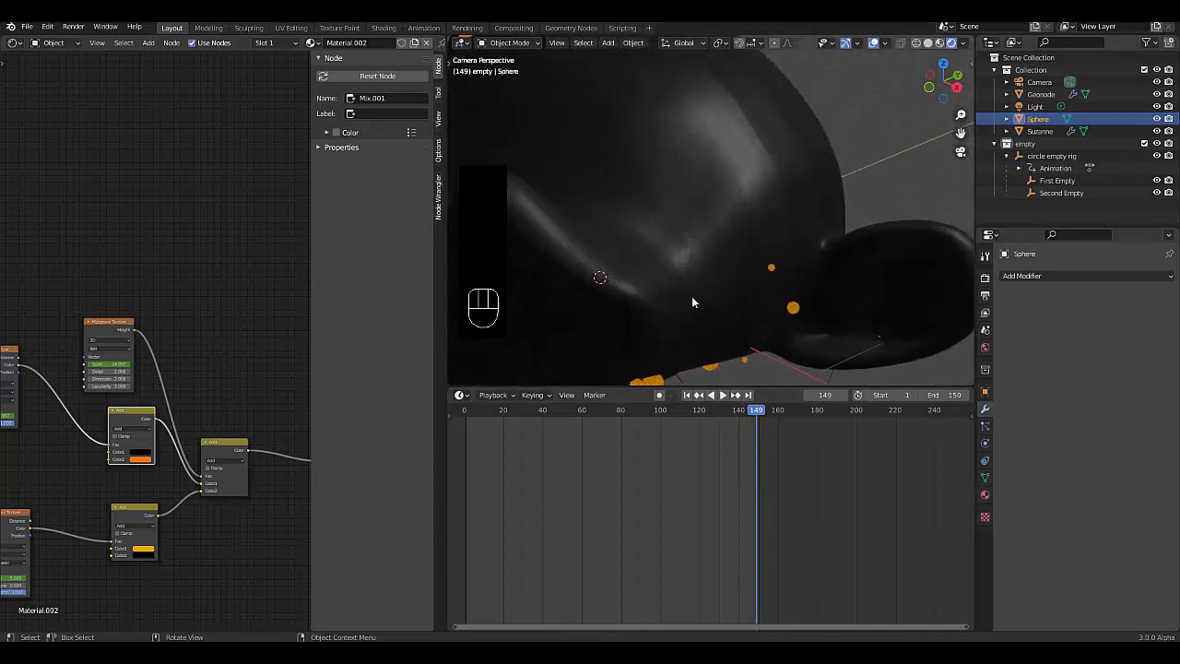
{"action": "scroll", "coordinate": [692, 296], "scroll_direction": "down", "scroll_amount": 2}
{"action": "scroll", "coordinate": [695, 293], "scroll_direction": "down", "scroll_amount": 2}
{"action": "scroll", "coordinate": [691, 296], "scroll_direction": "up", "scroll_amount": 3}
{"action": "key", "text": "space"}
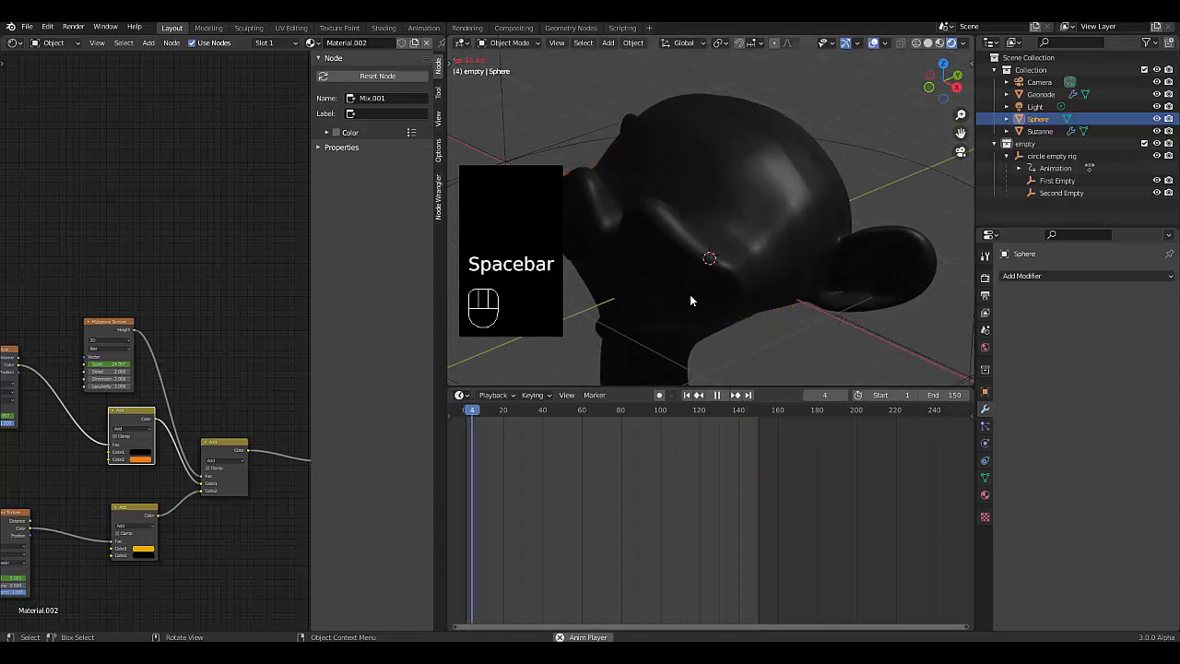